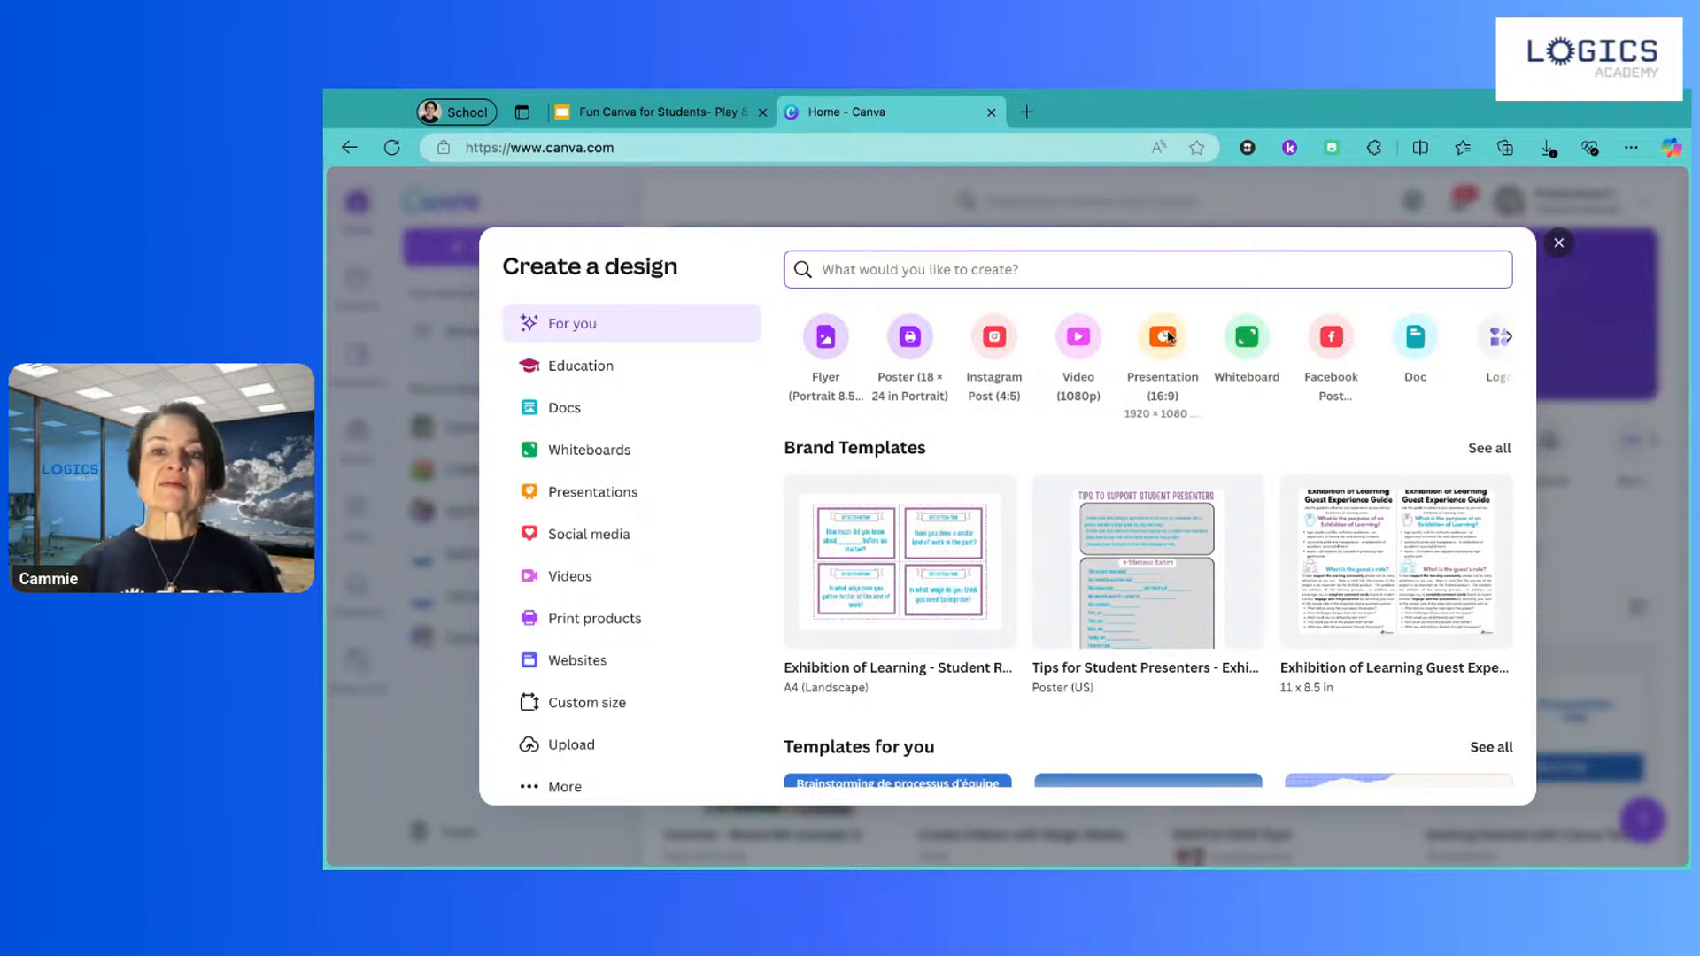
Step: Leave the Whiteboard choice, return to the Canva home page and open the search box
click(1238, 416)
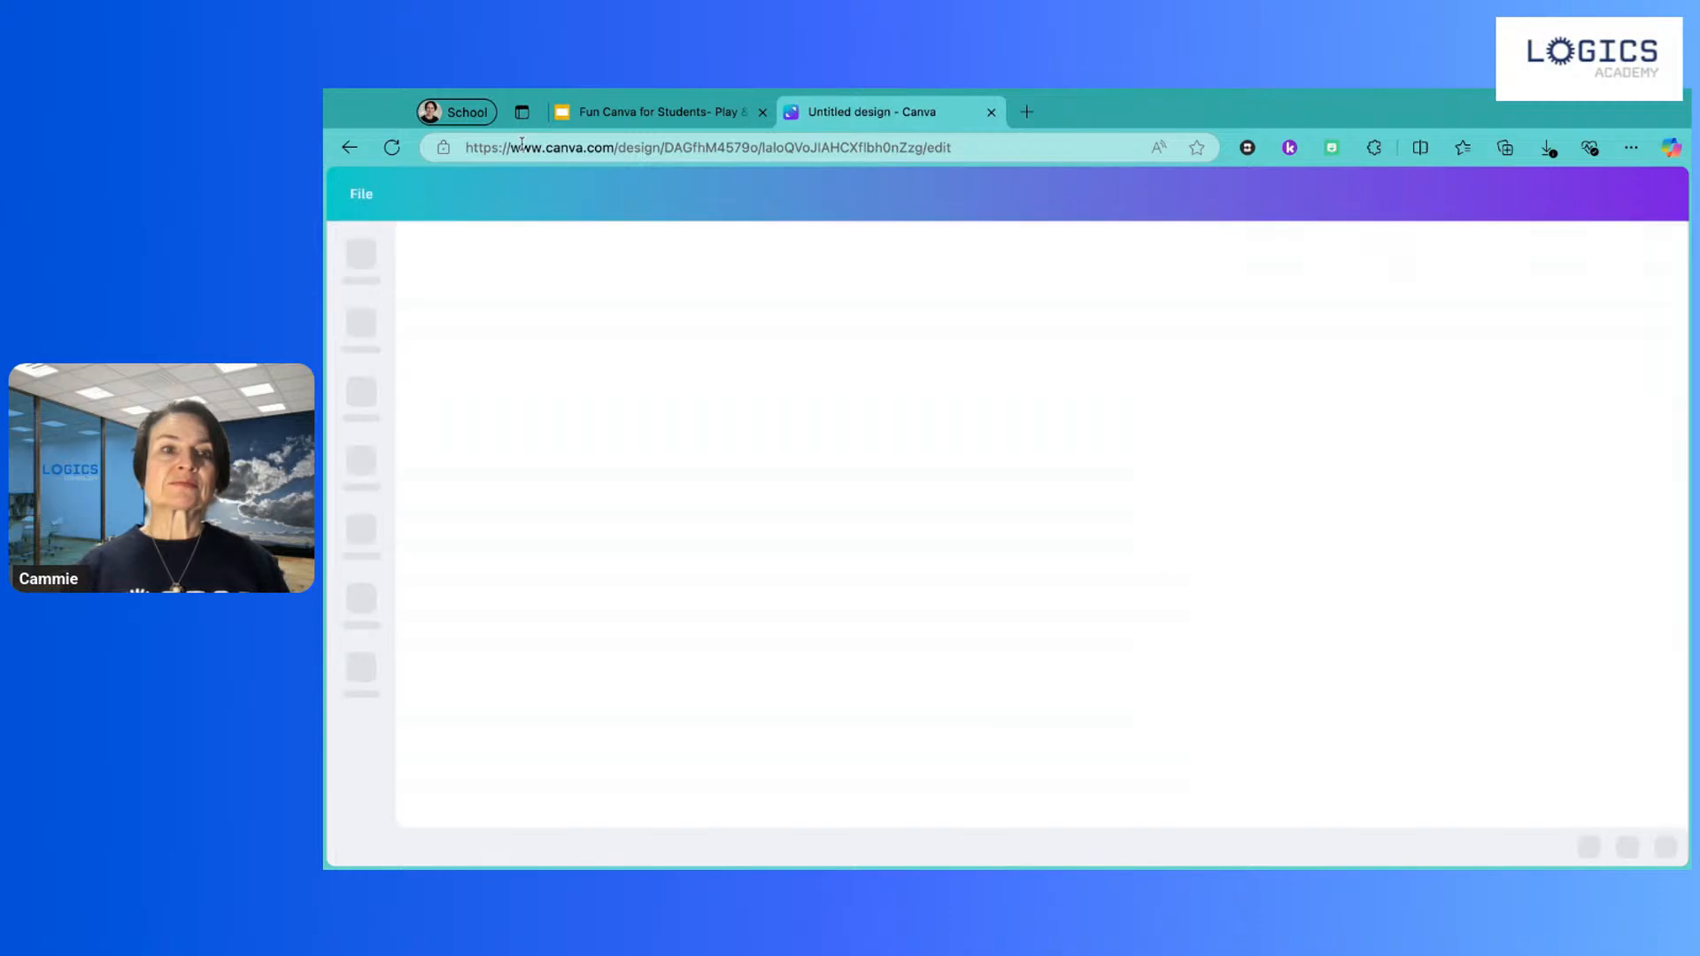
click(357, 150)
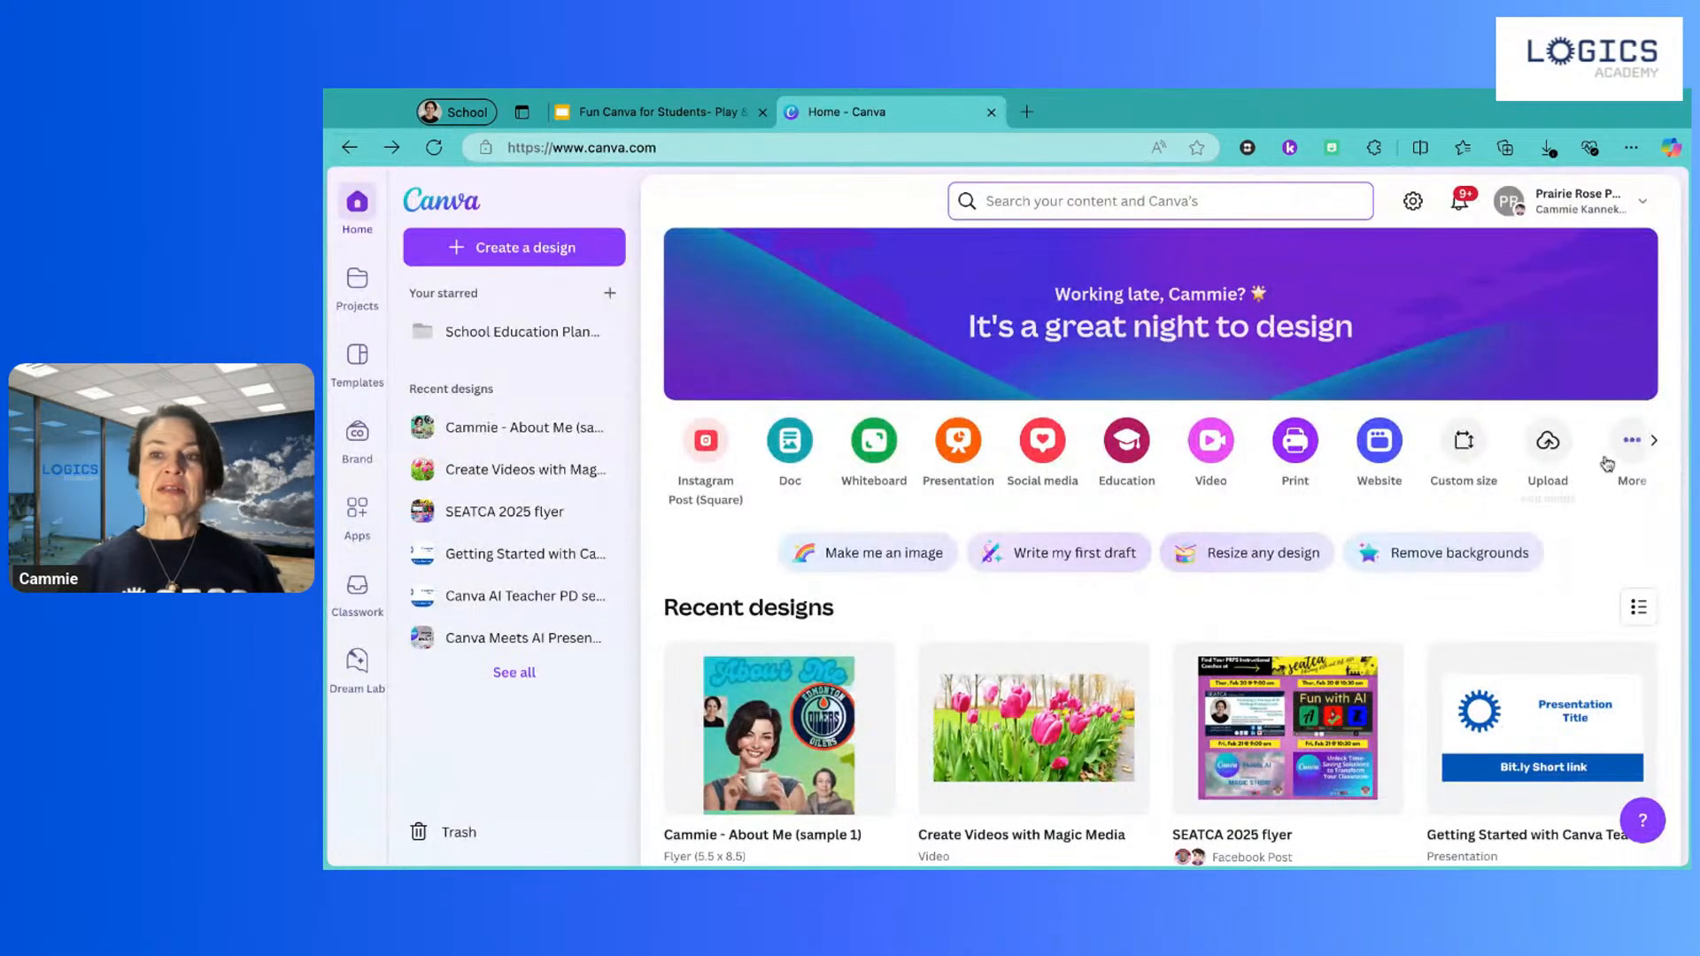
click(1655, 444)
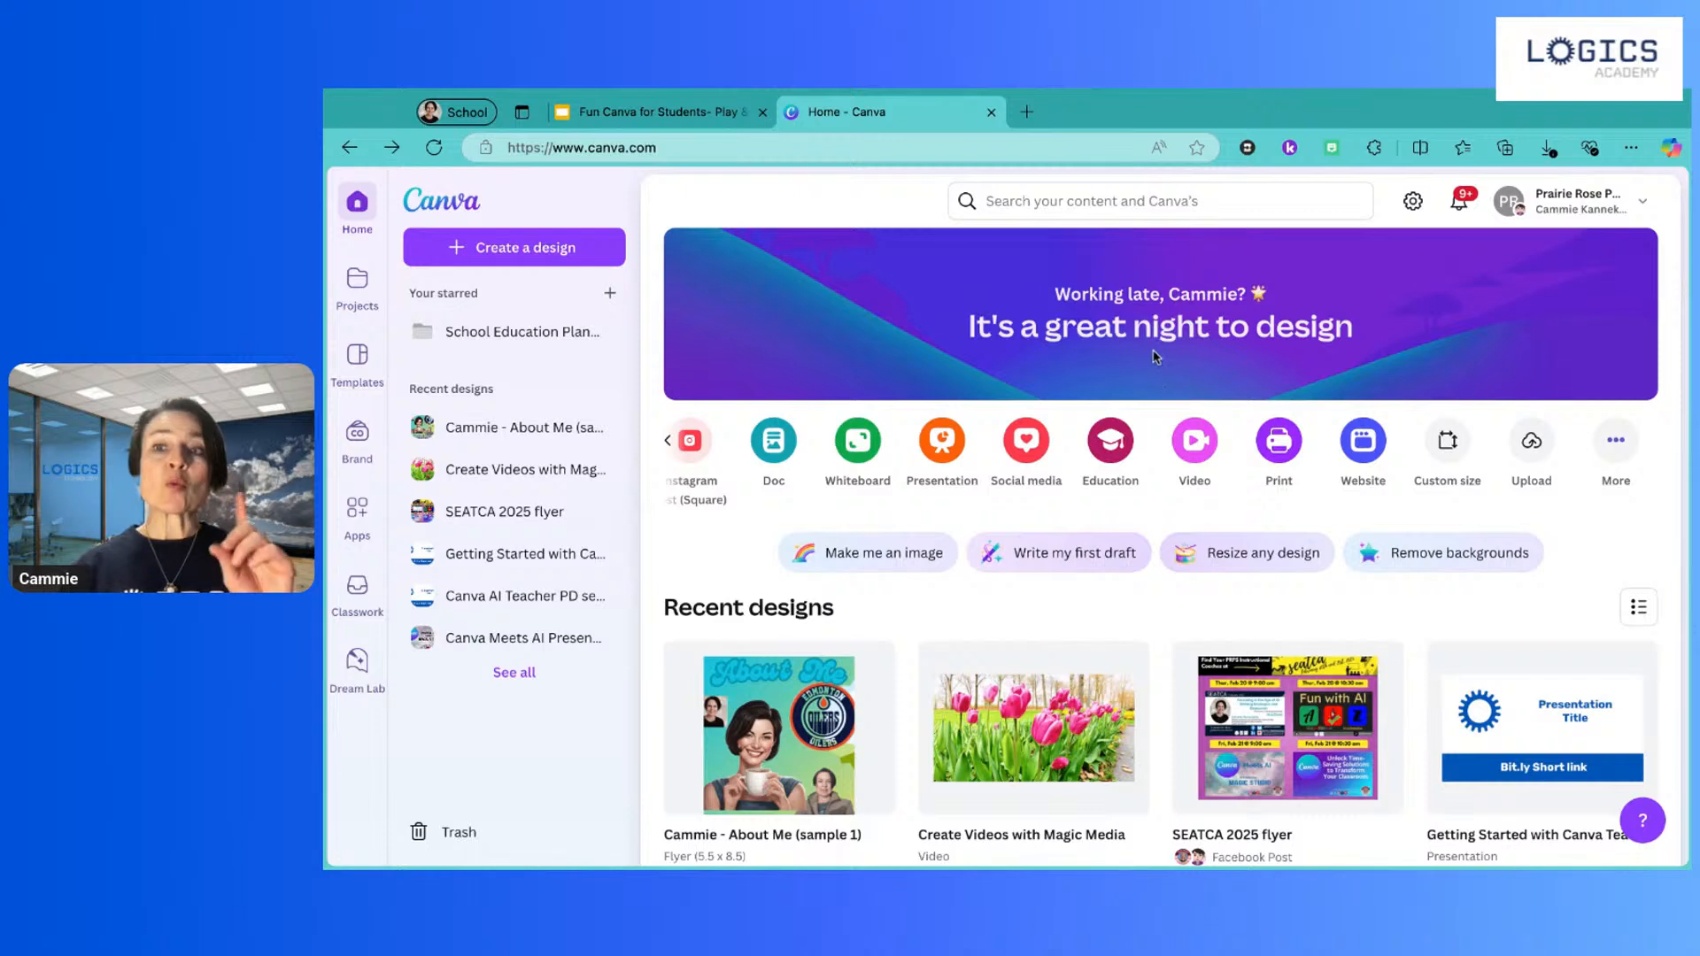
click(1047, 205)
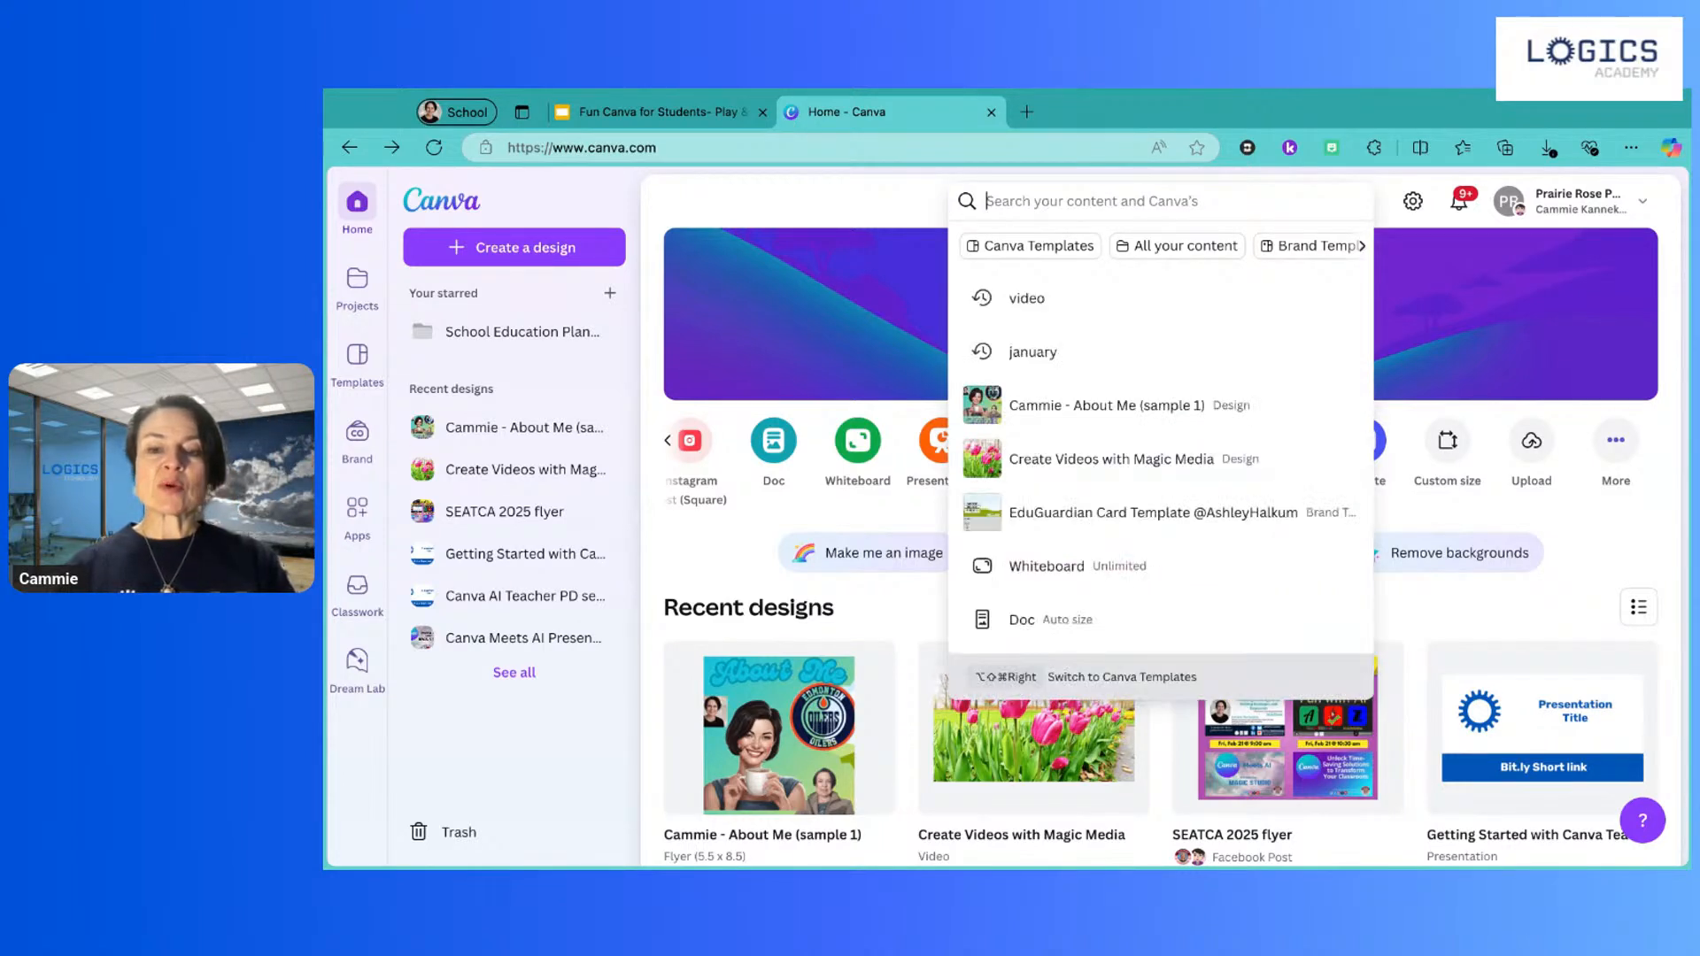
Step: Search Canva for 'flyer' and browse the results
text(flyer)
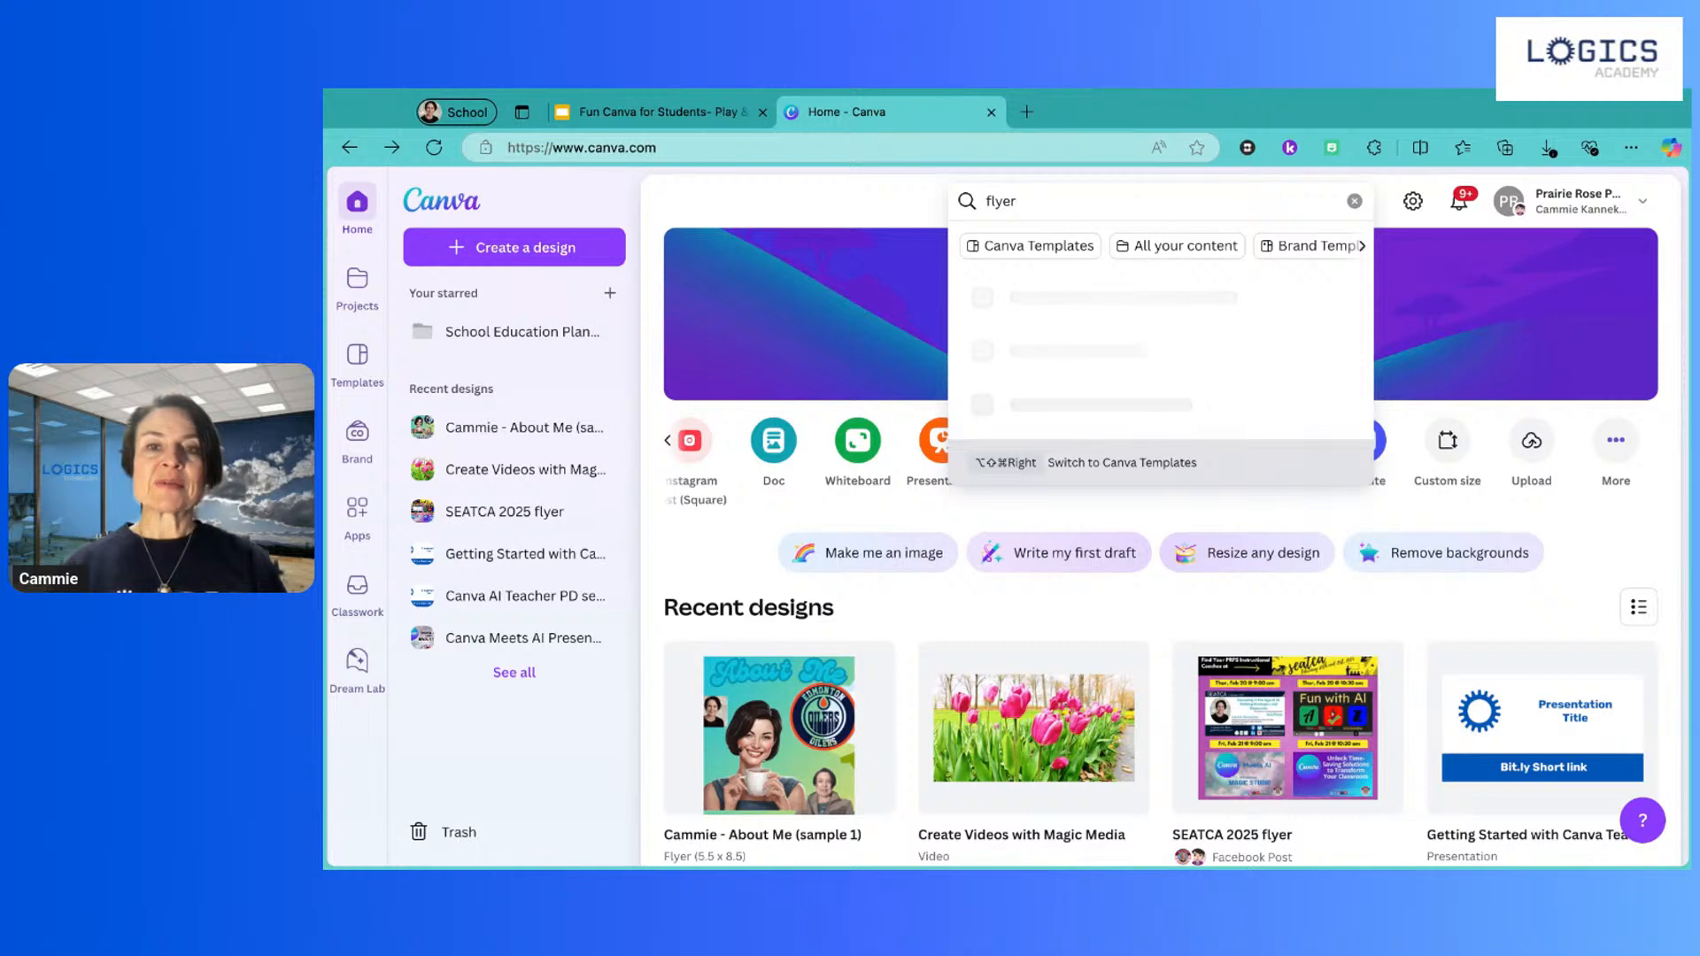
key(Return)
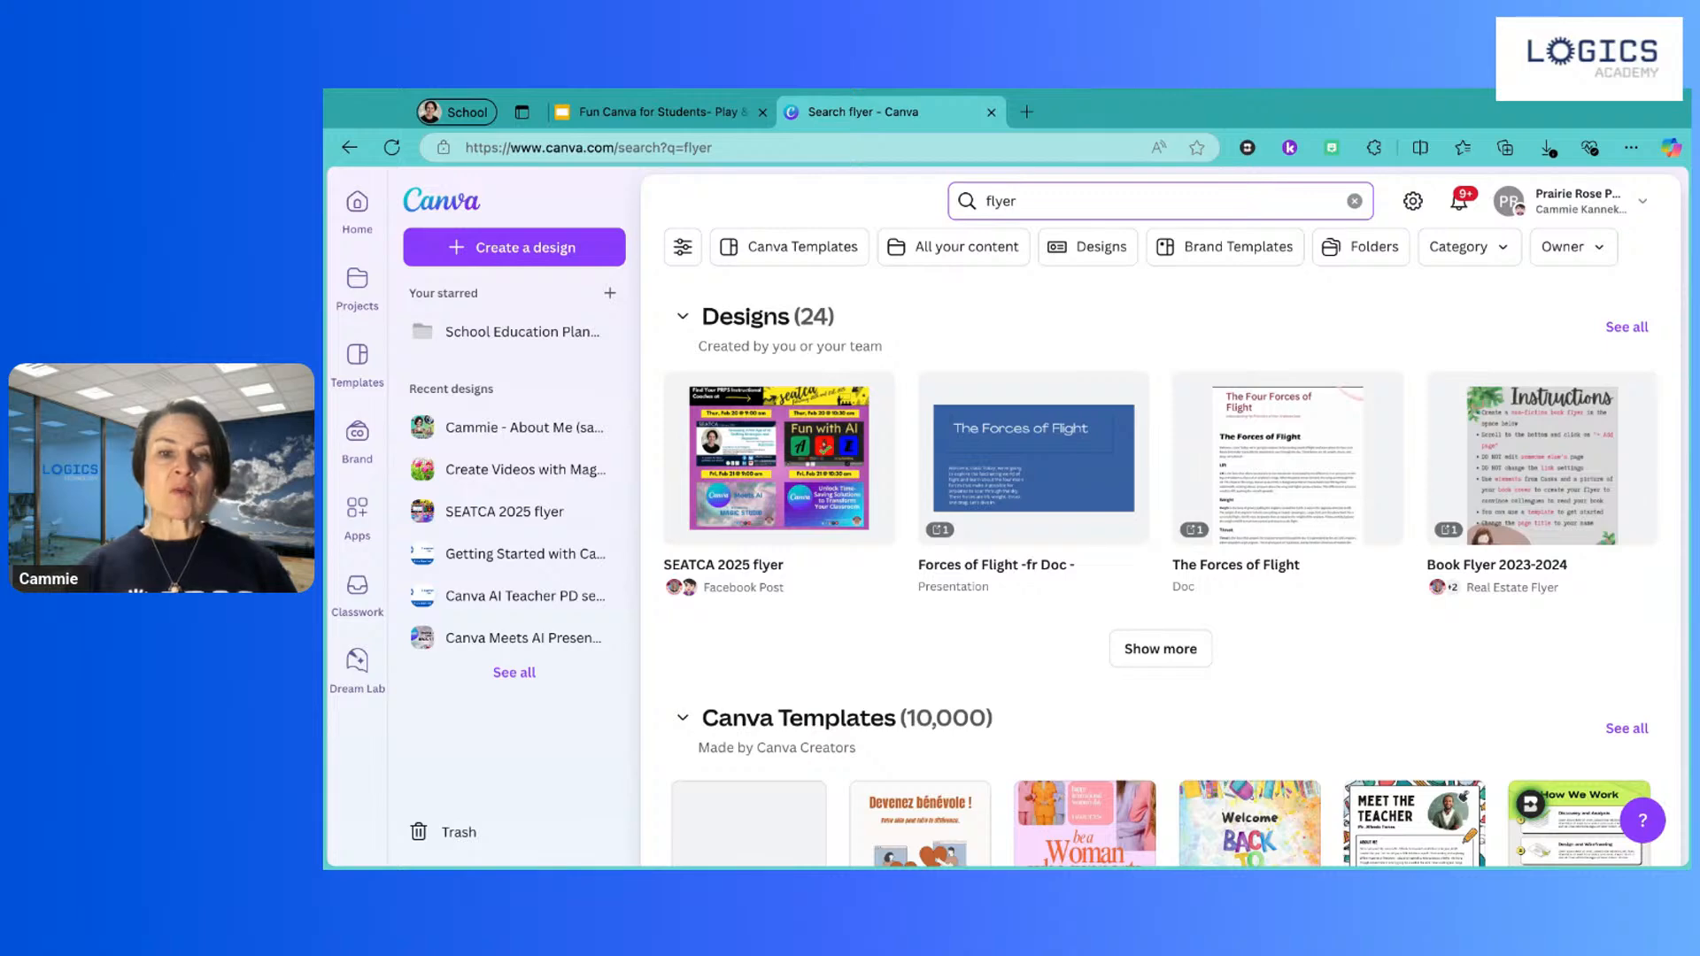
scroll(974, 505, down, 2)
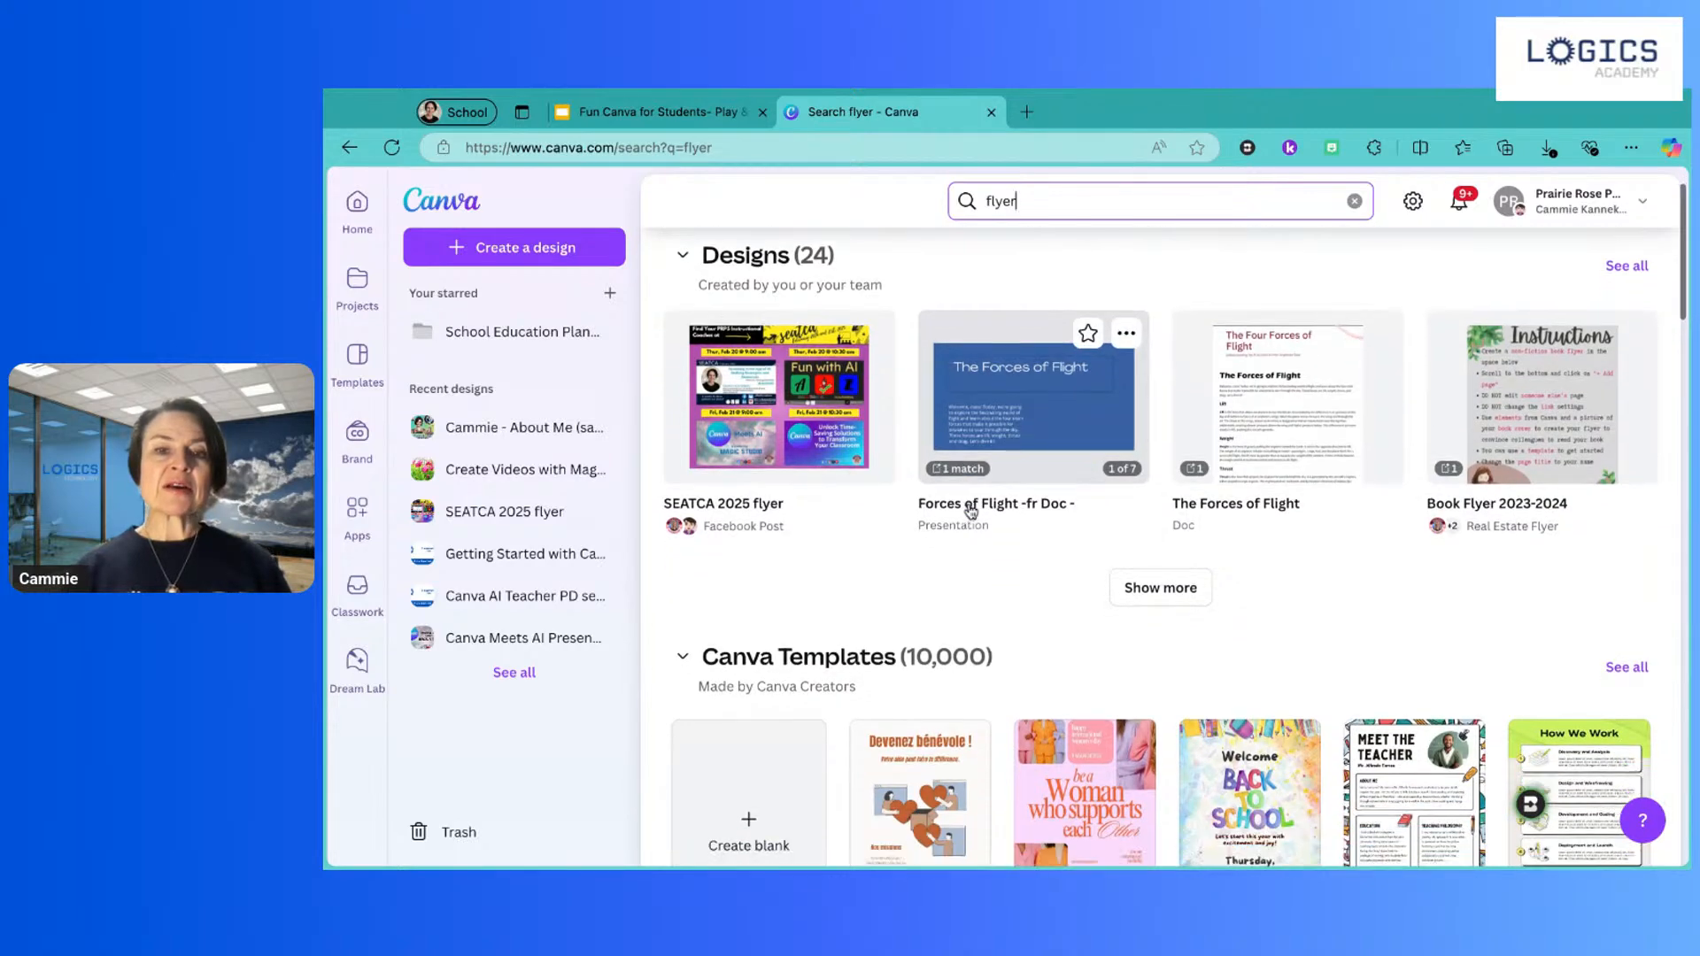
scroll(971, 511, down, 3)
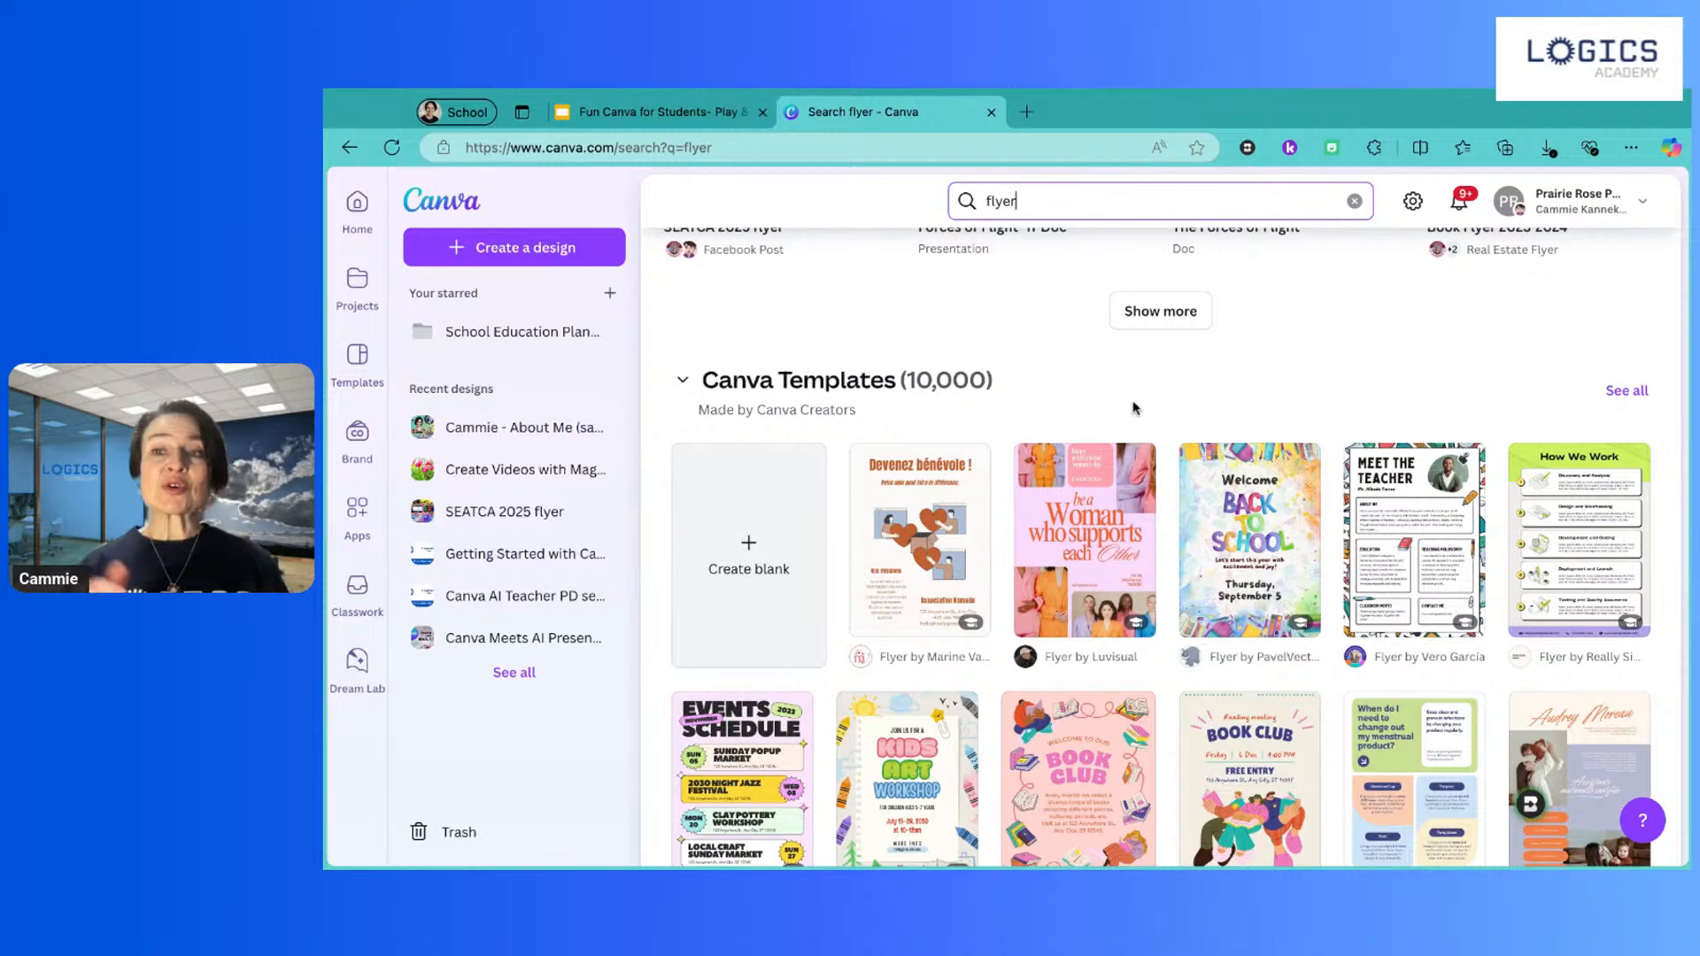
scroll(1134, 408, up, 3)
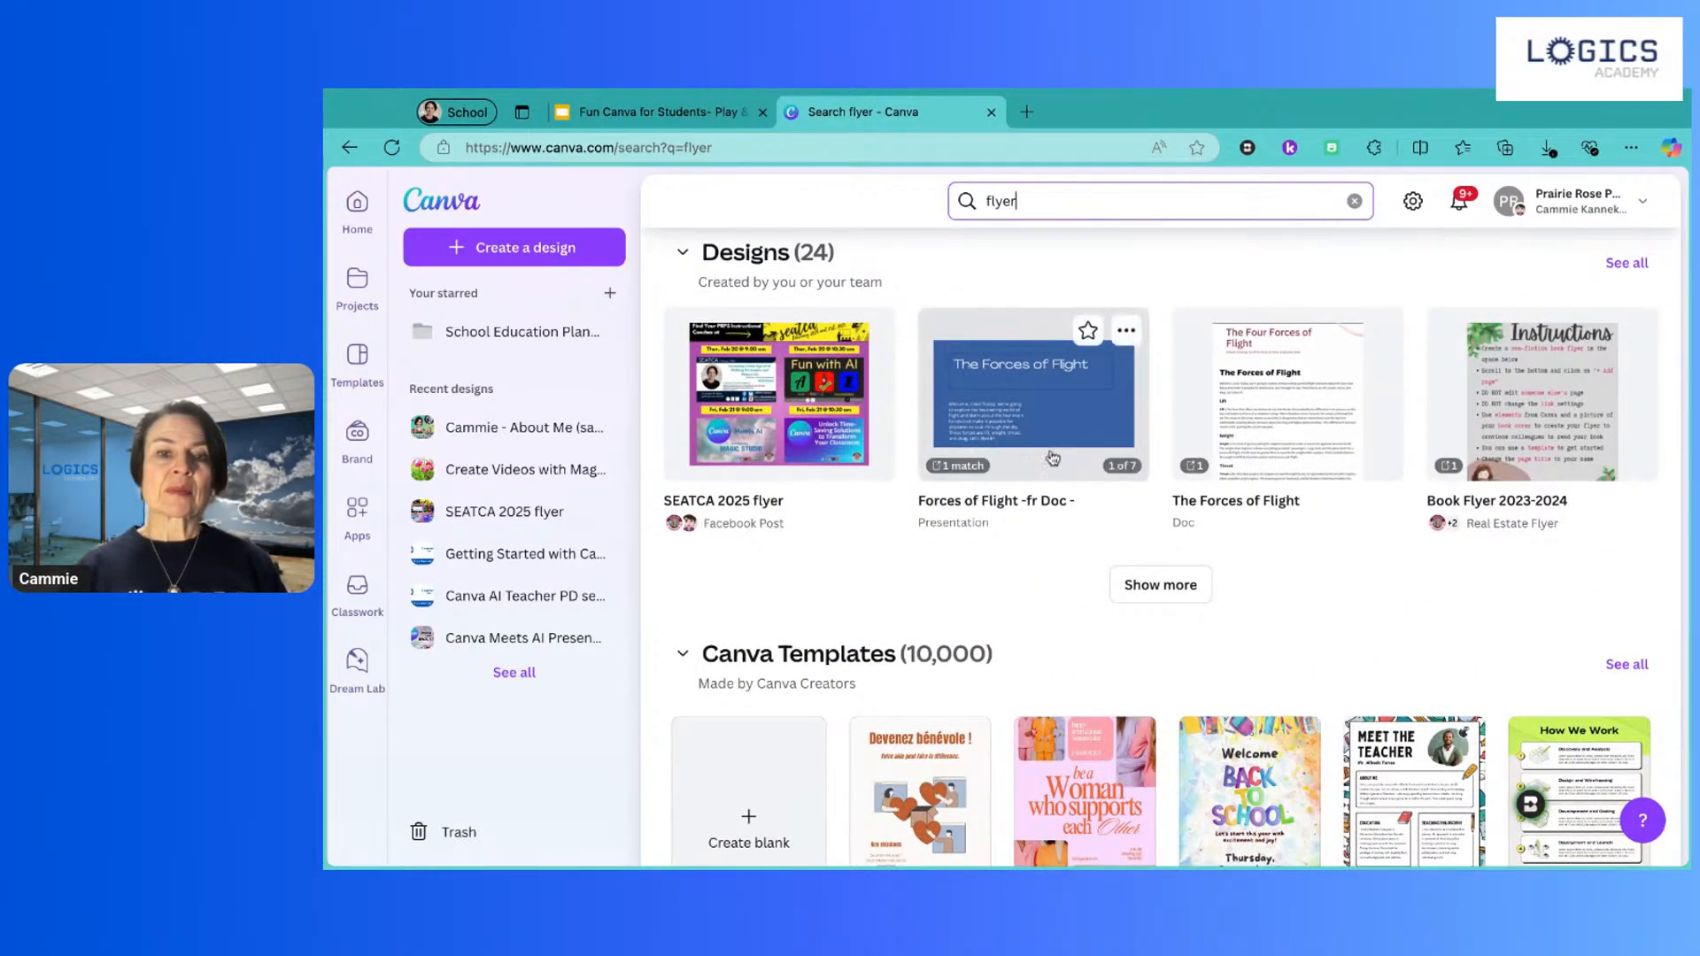
scroll(1089, 266, down, 4)
scroll(1078, 328, up, 5)
Step: Refine the search query to 'flyer 8.5 x 11'
click(1078, 191)
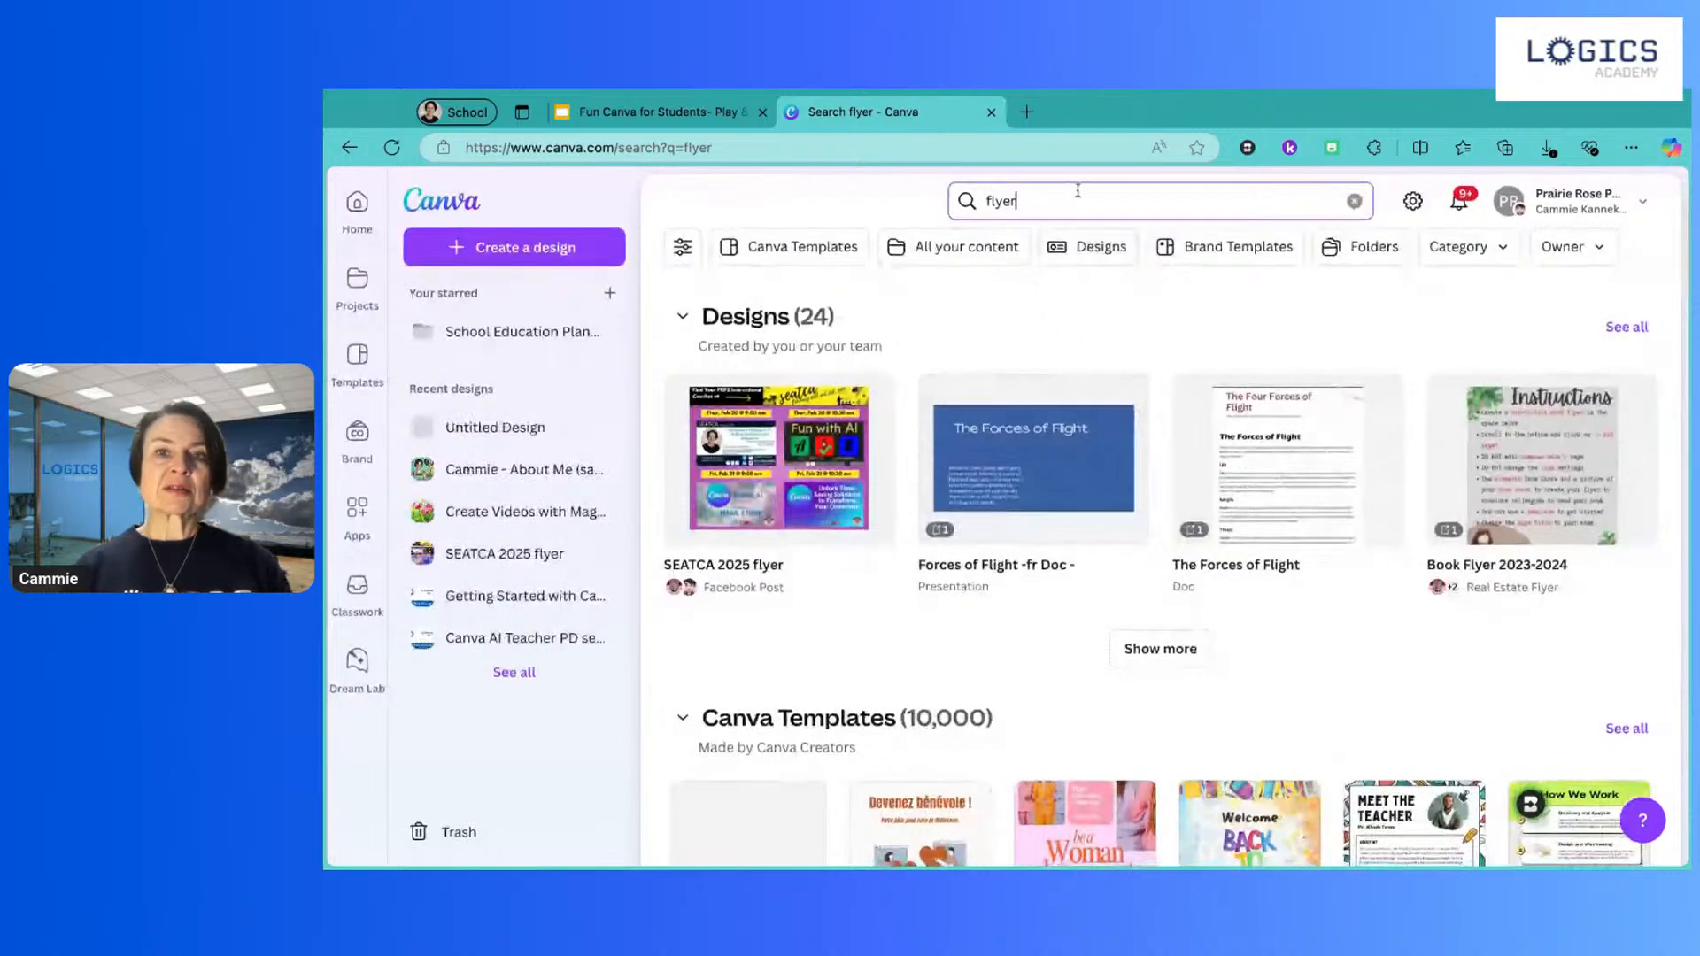
click(1073, 203)
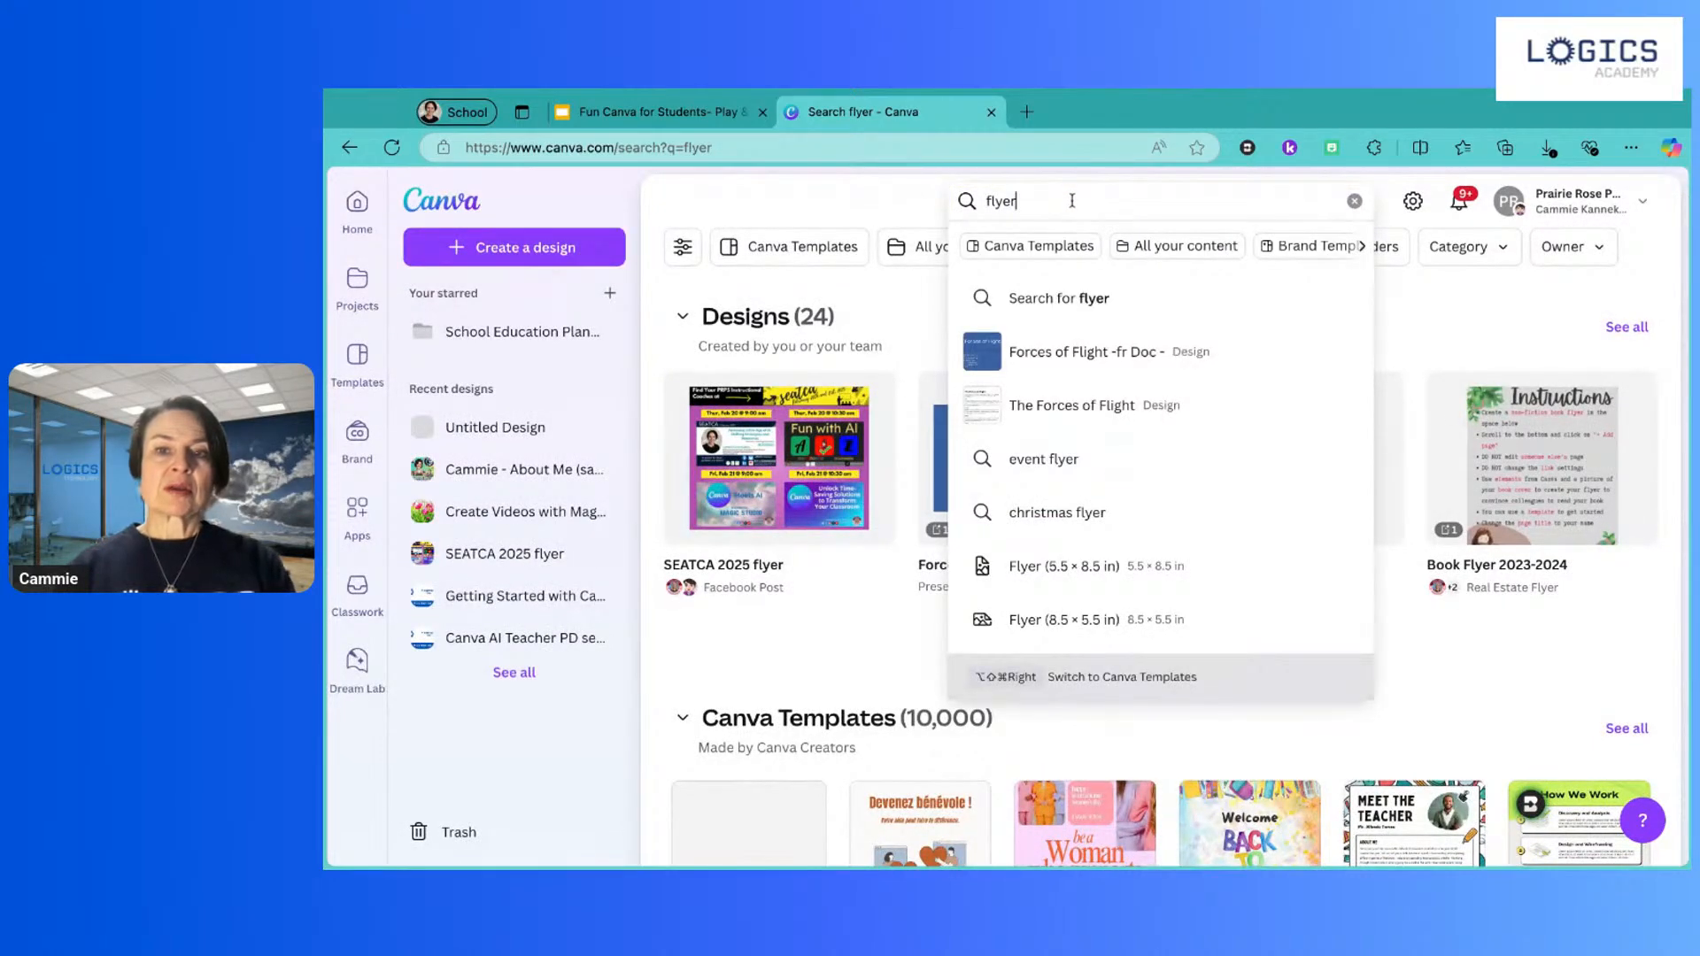
scroll(1118, 572, down, 1)
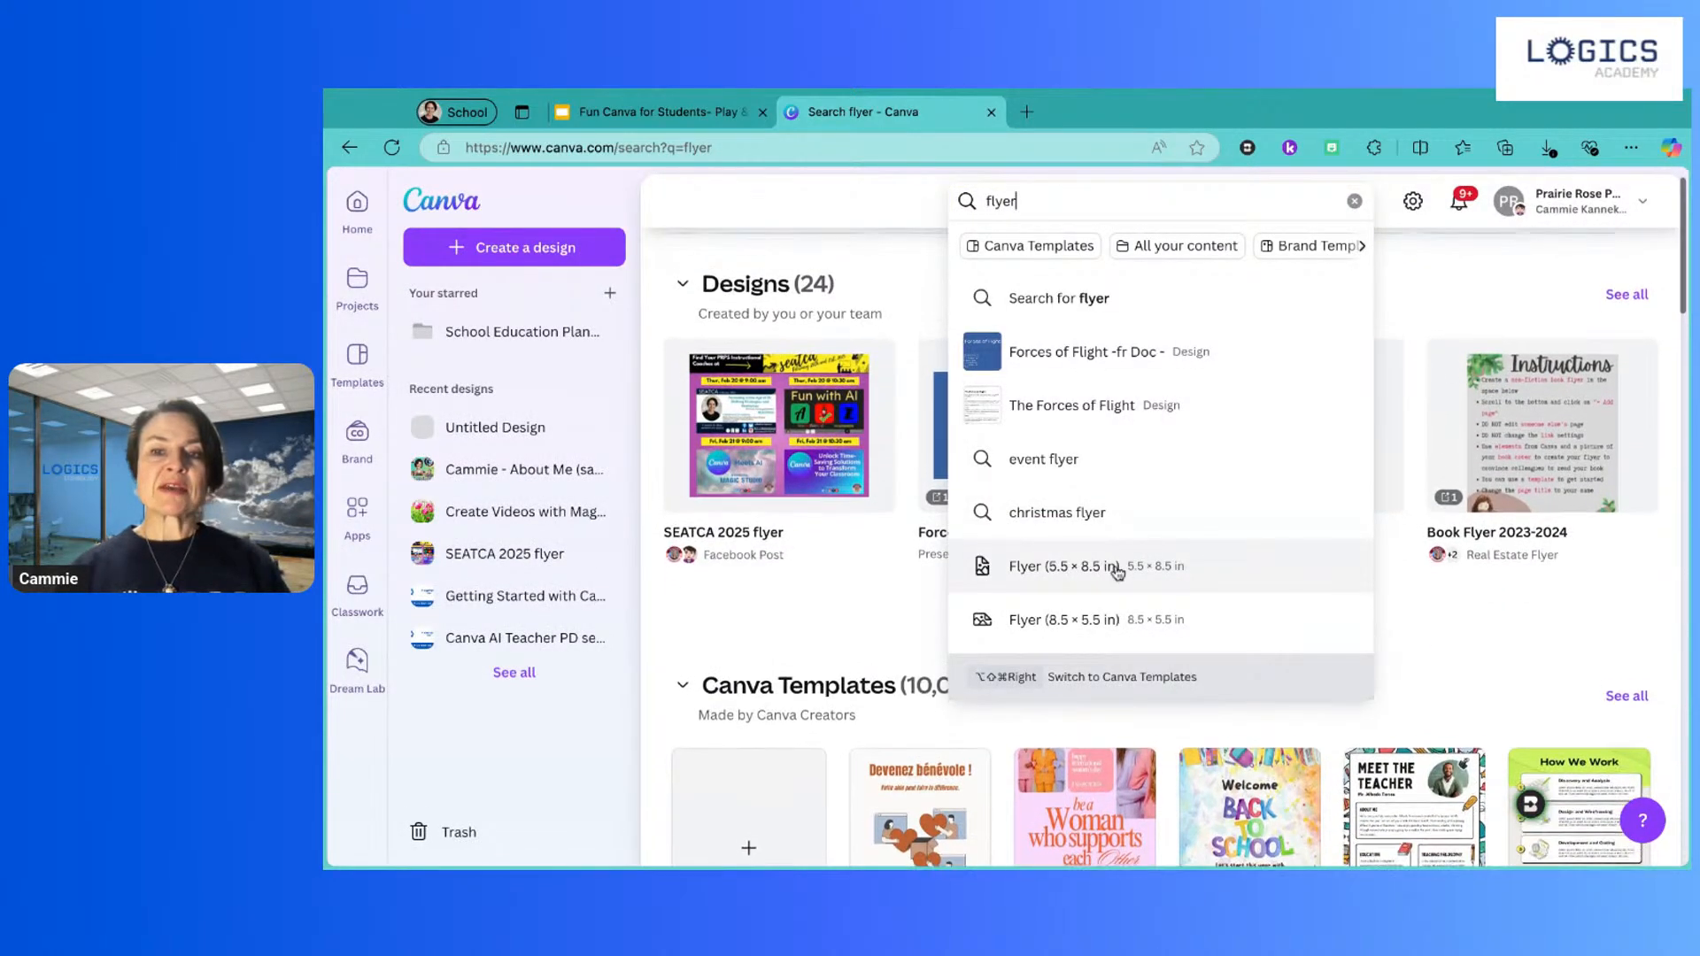
scroll(1118, 572, up, 1)
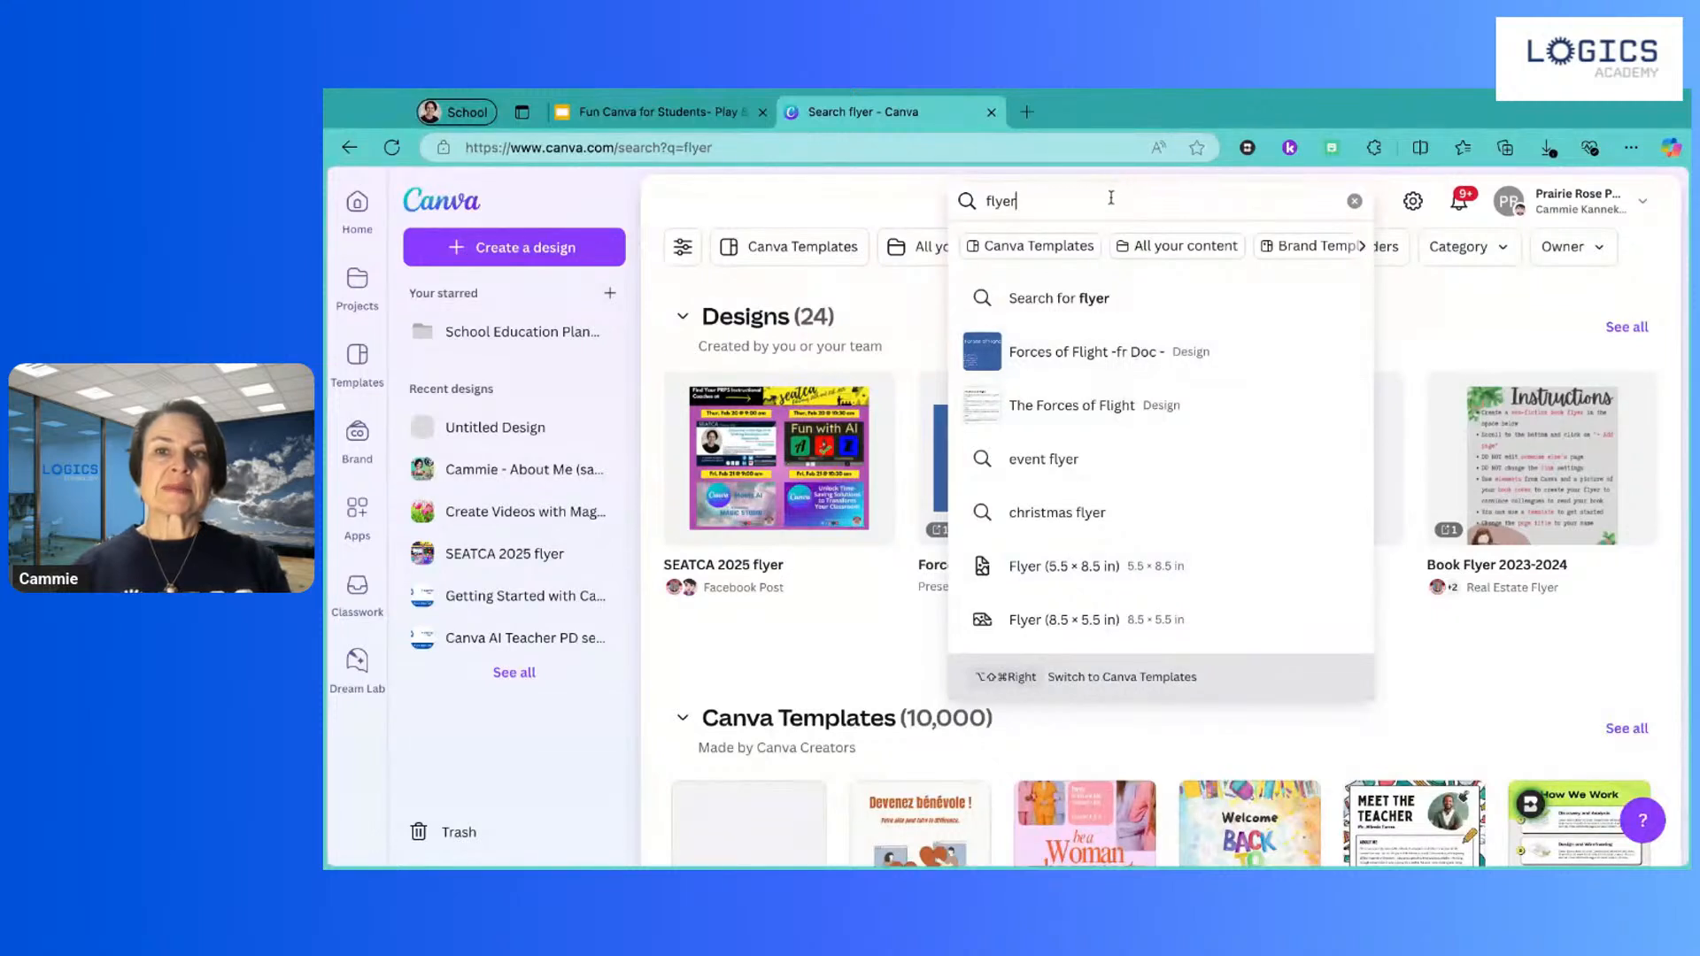
text(8)
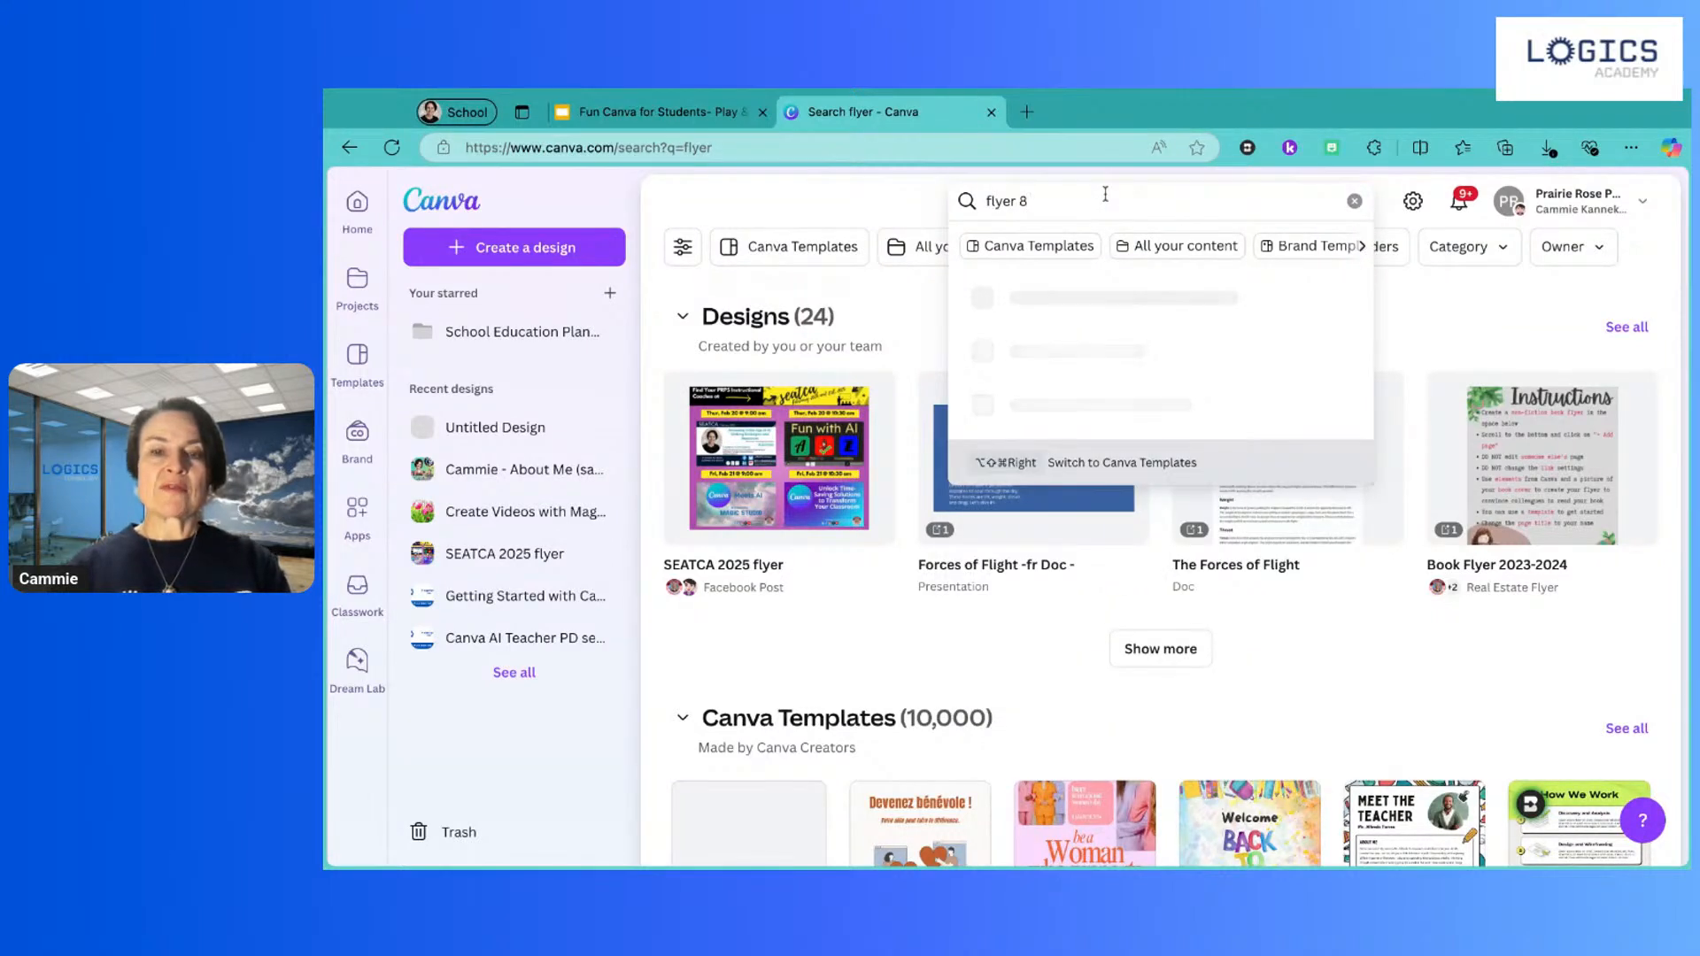
text(.5 x)
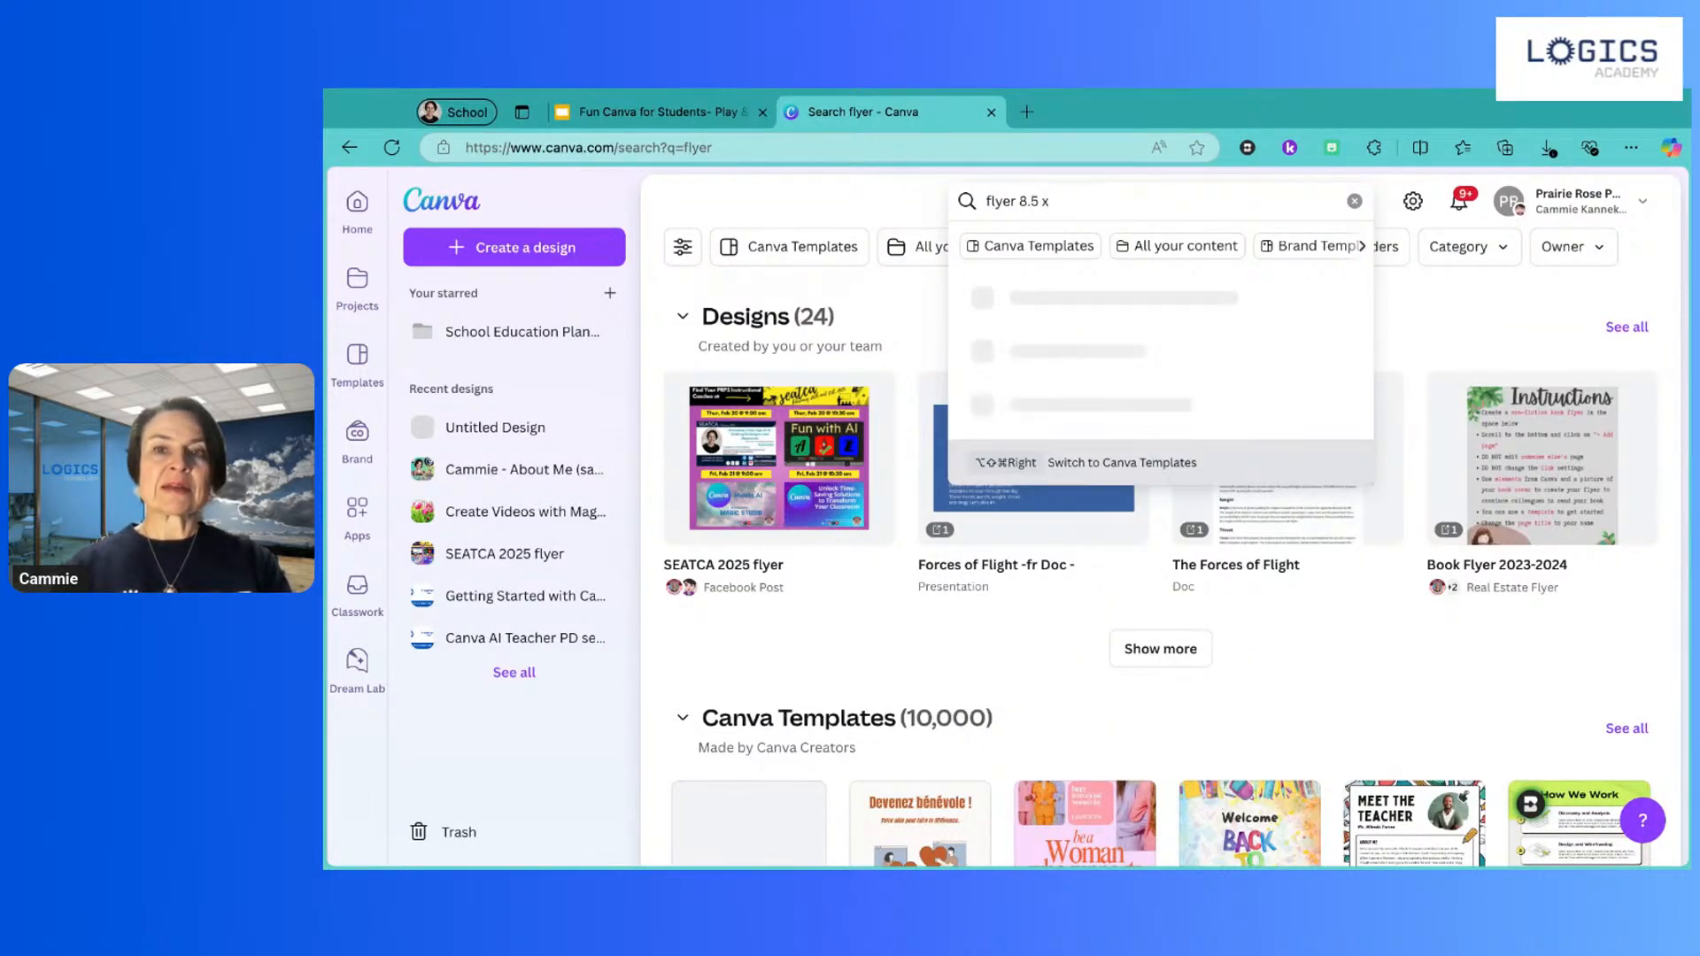
text( 1)
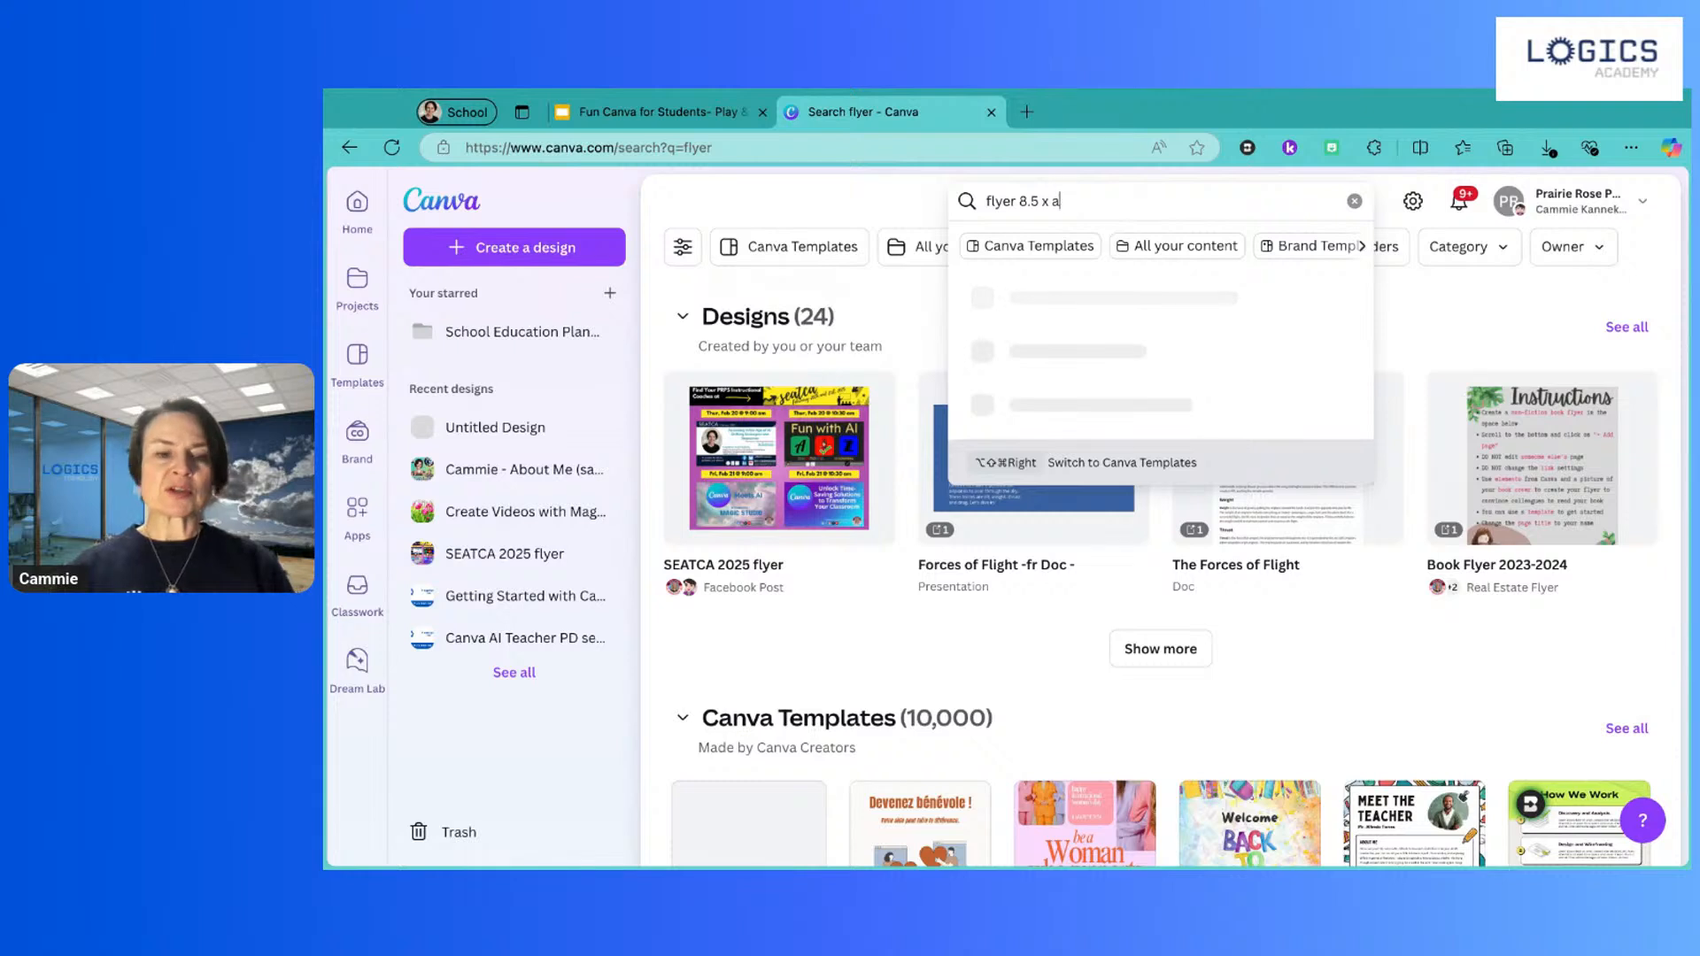
text(1)
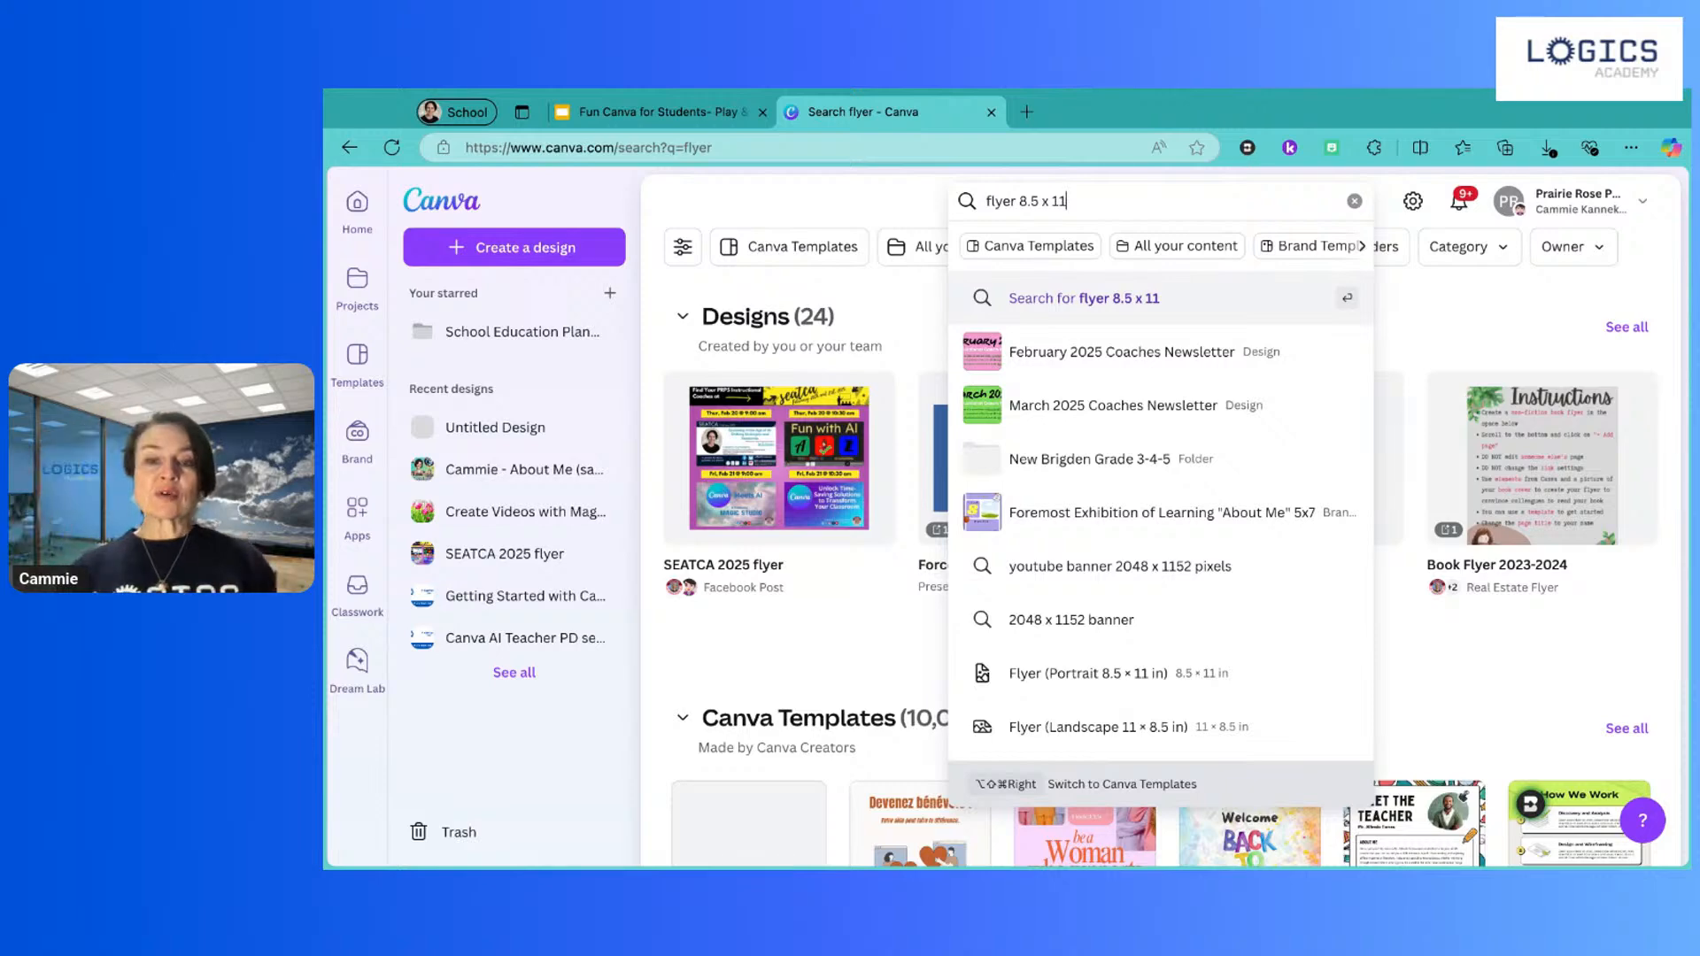
Step: Choose the Flyer (Portrait 8.5 × 11 in) size and create a blank design
click(1081, 675)
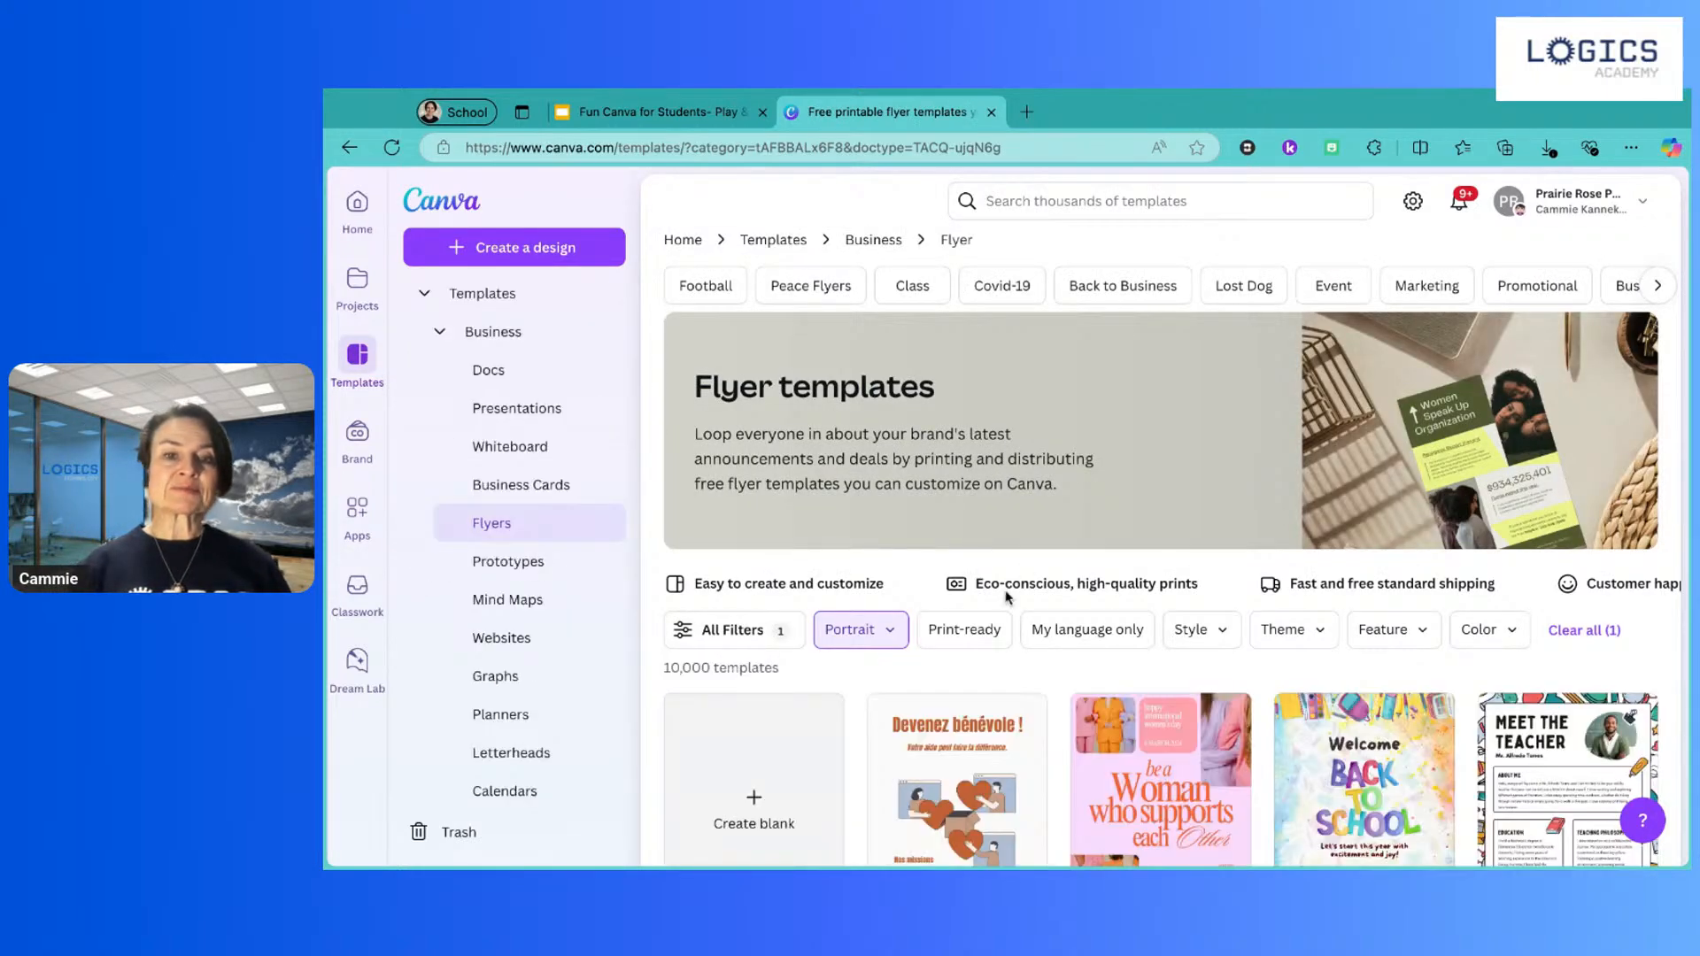
scroll(1032, 672, down, 5)
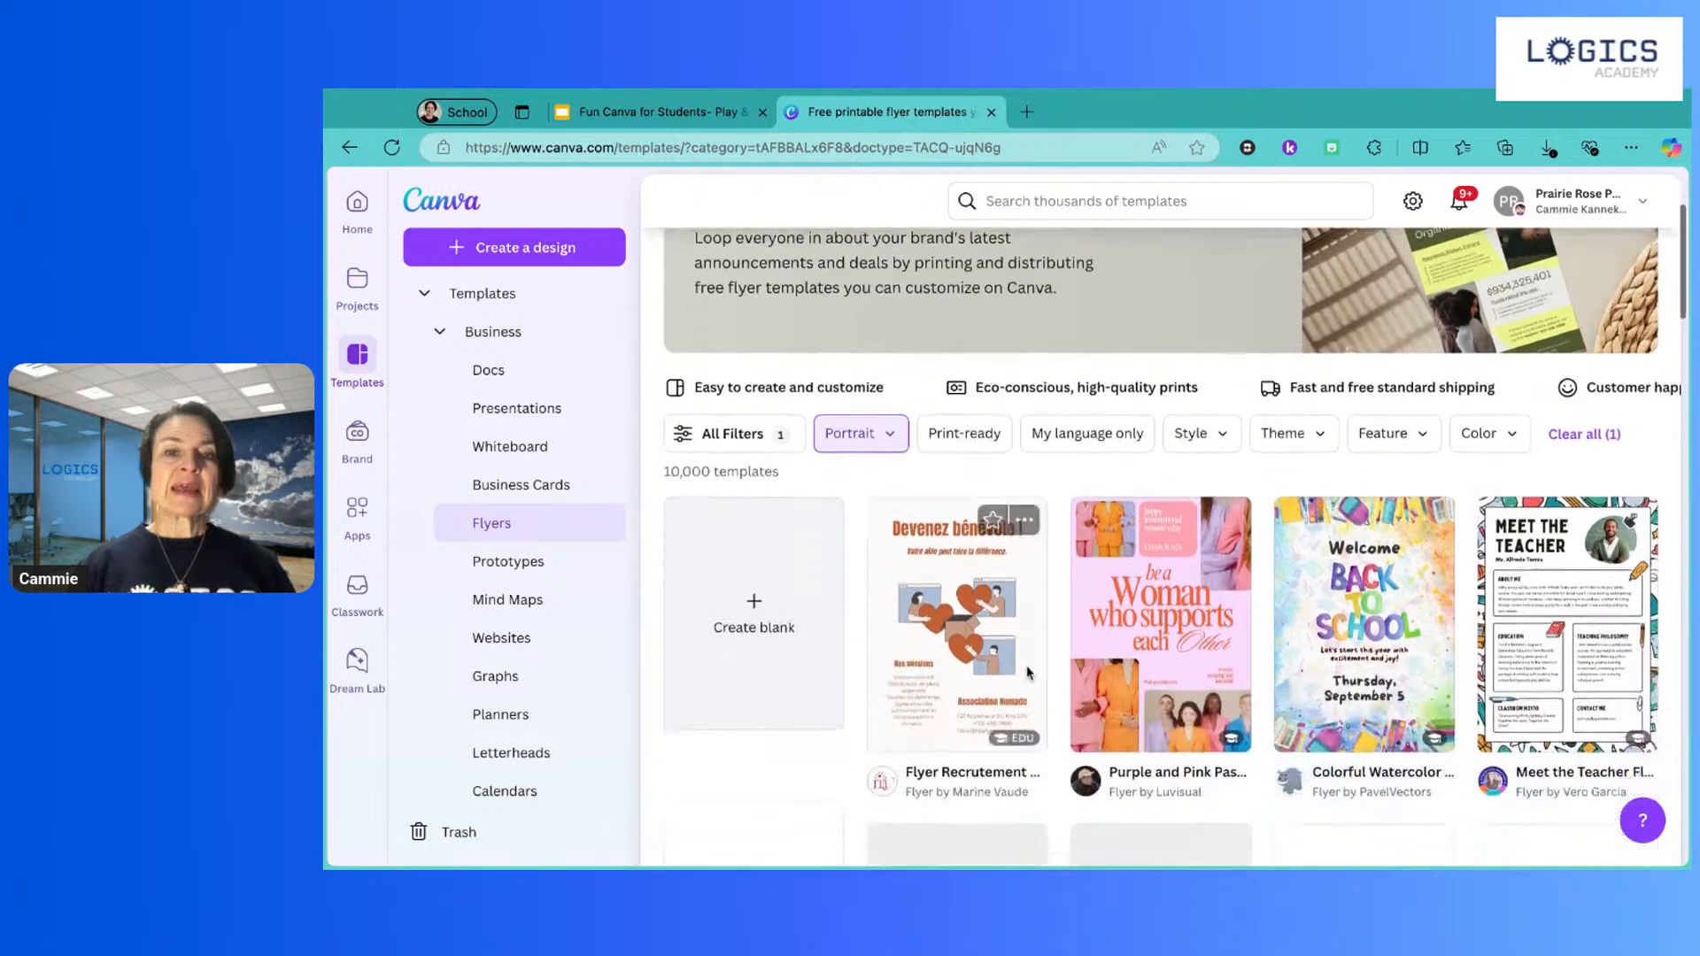
scroll(1028, 673, up, 3)
scroll(1027, 673, down, 2)
scroll(1027, 673, down, 2)
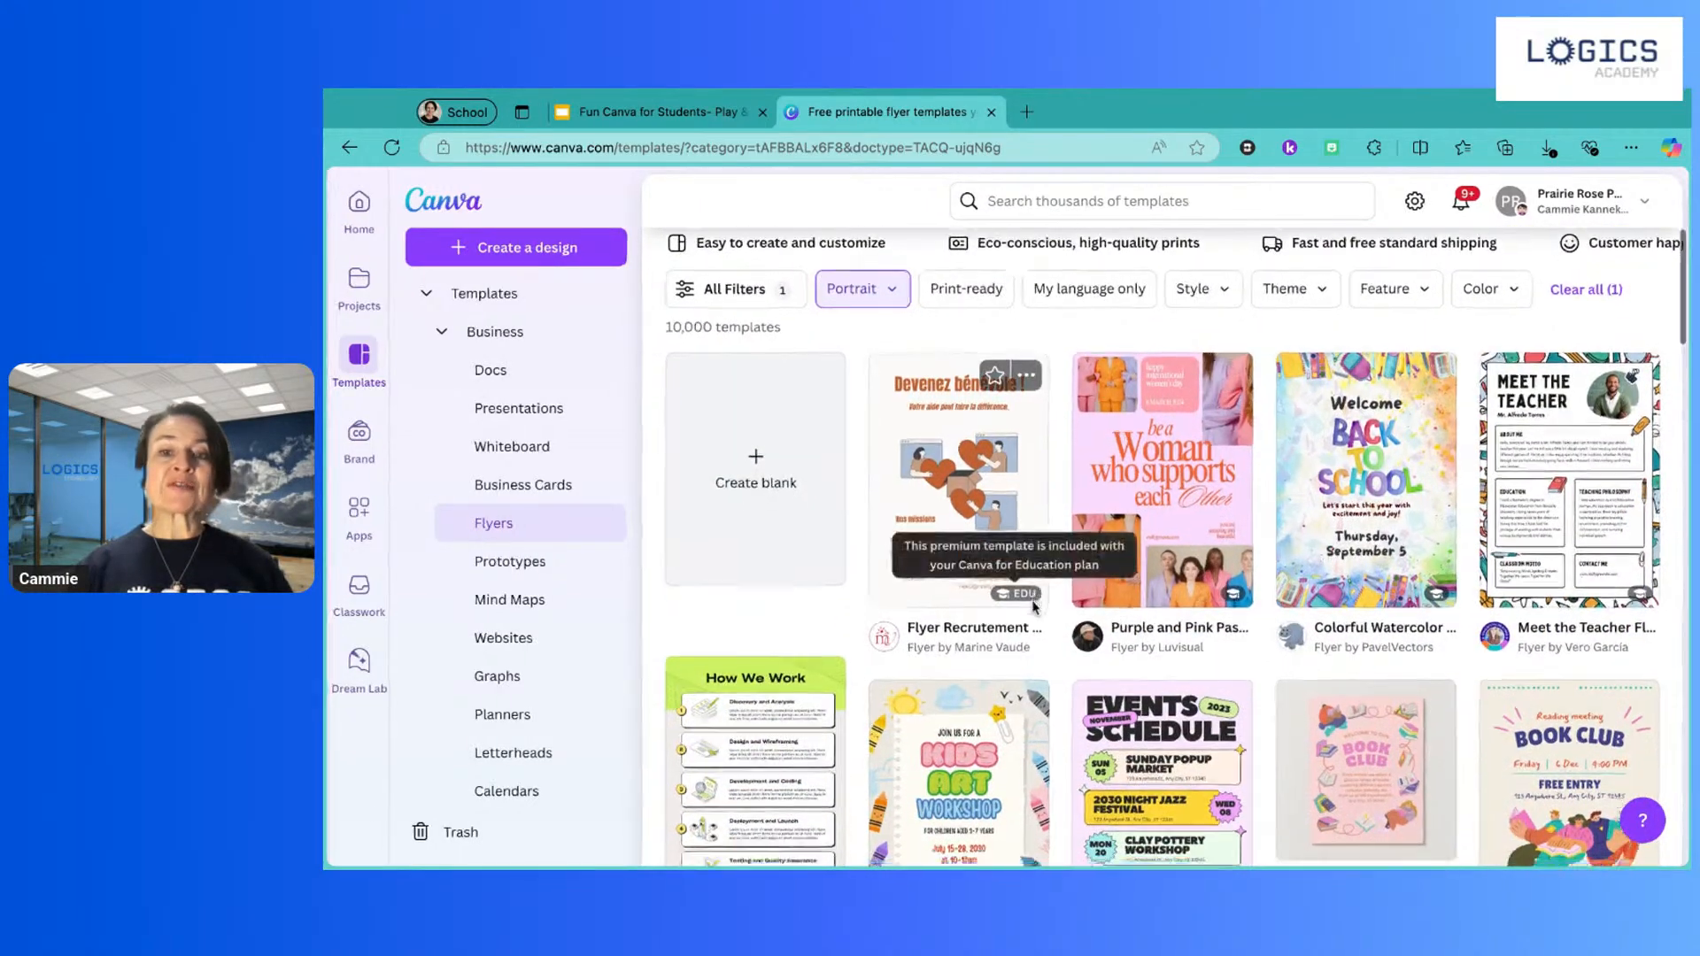
scroll(1027, 611, down, 2)
scroll(1032, 608, down, 2)
scroll(1077, 330, up, 7)
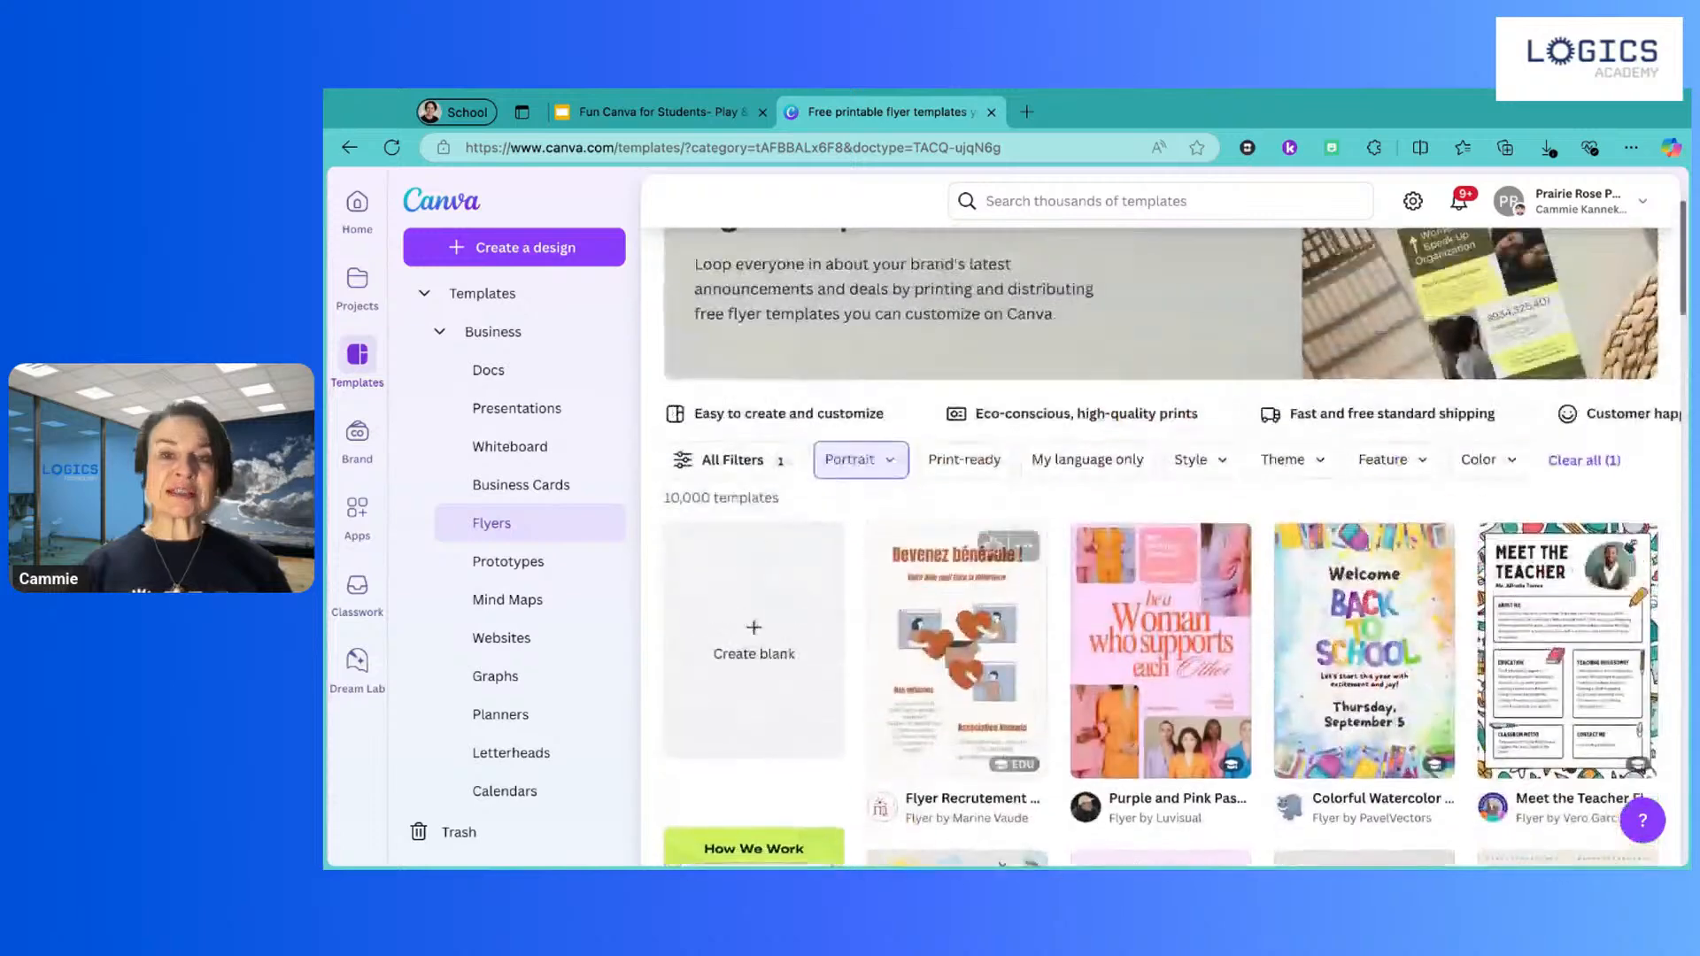
scroll(1079, 330, up, 1)
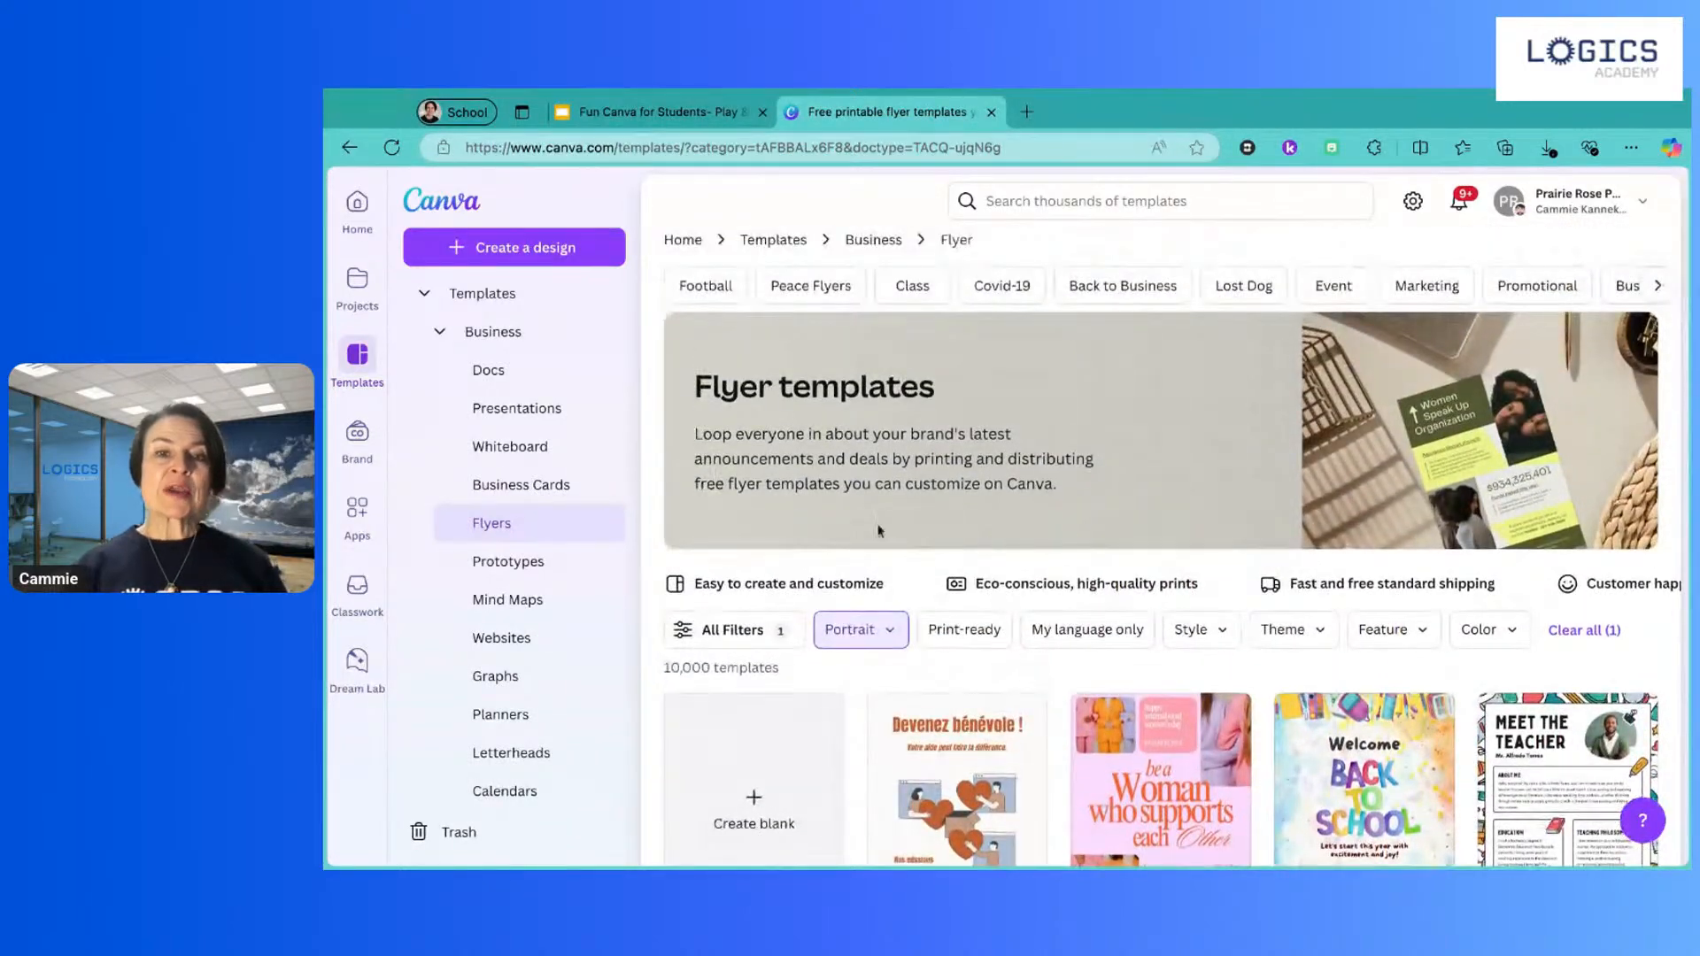
click(735, 794)
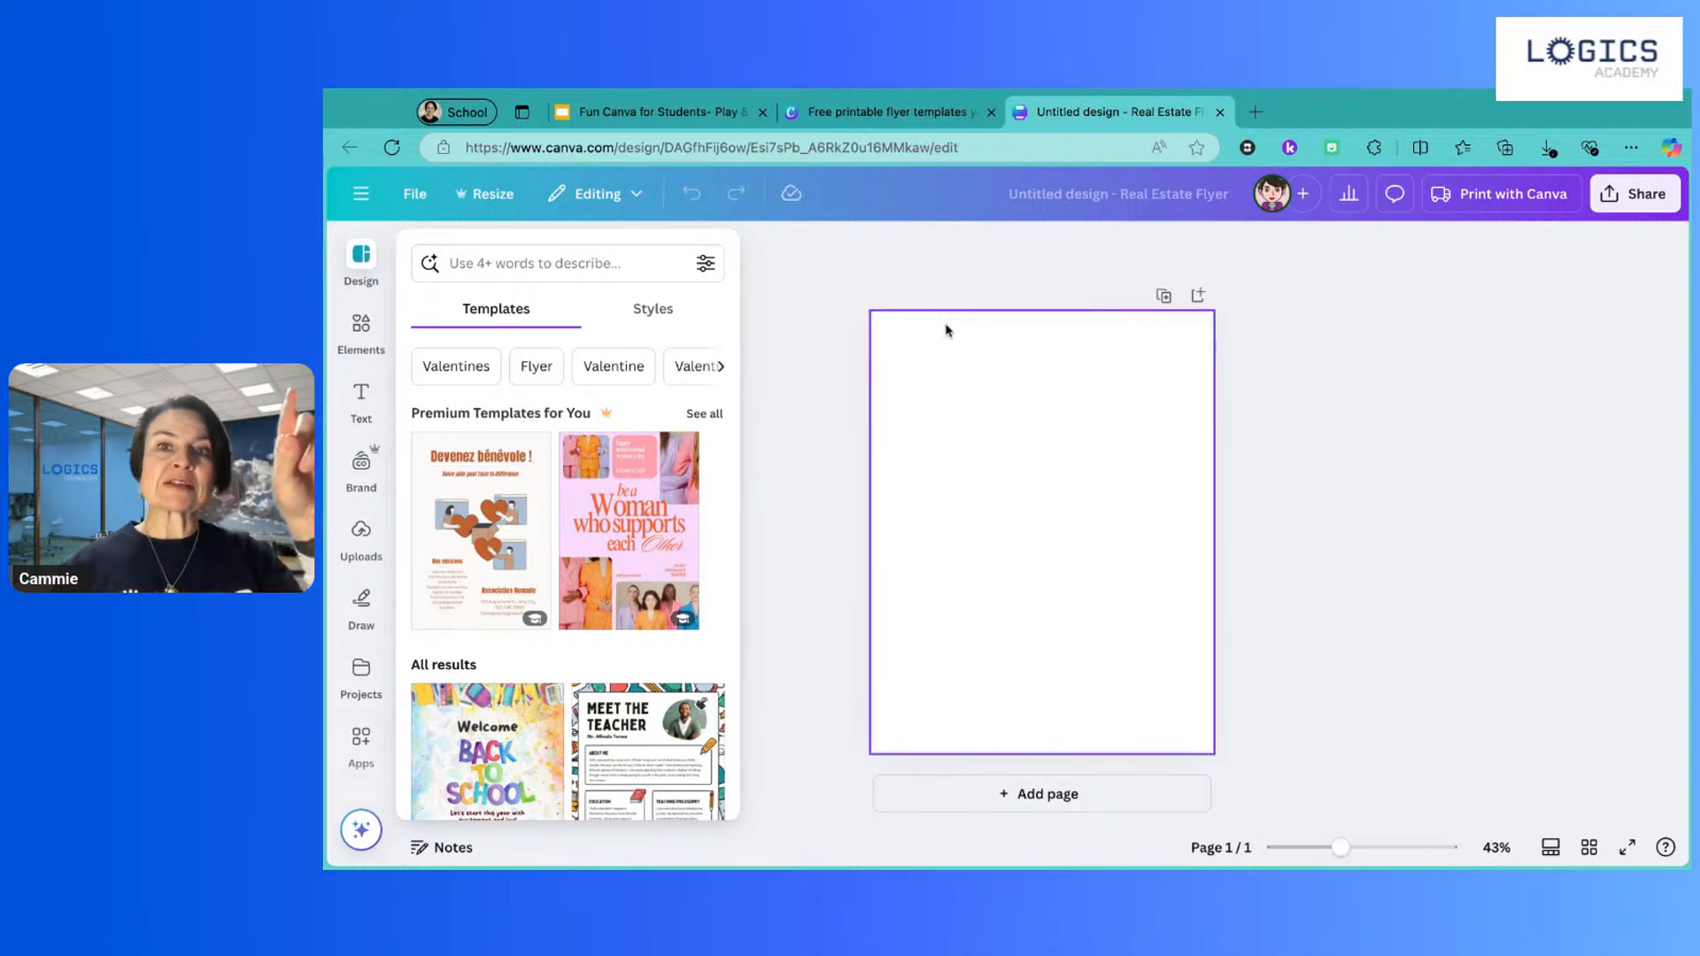
Step: Title the design 'About Me - Mrs. K' and zoom the page view to about 62%
click(1029, 205)
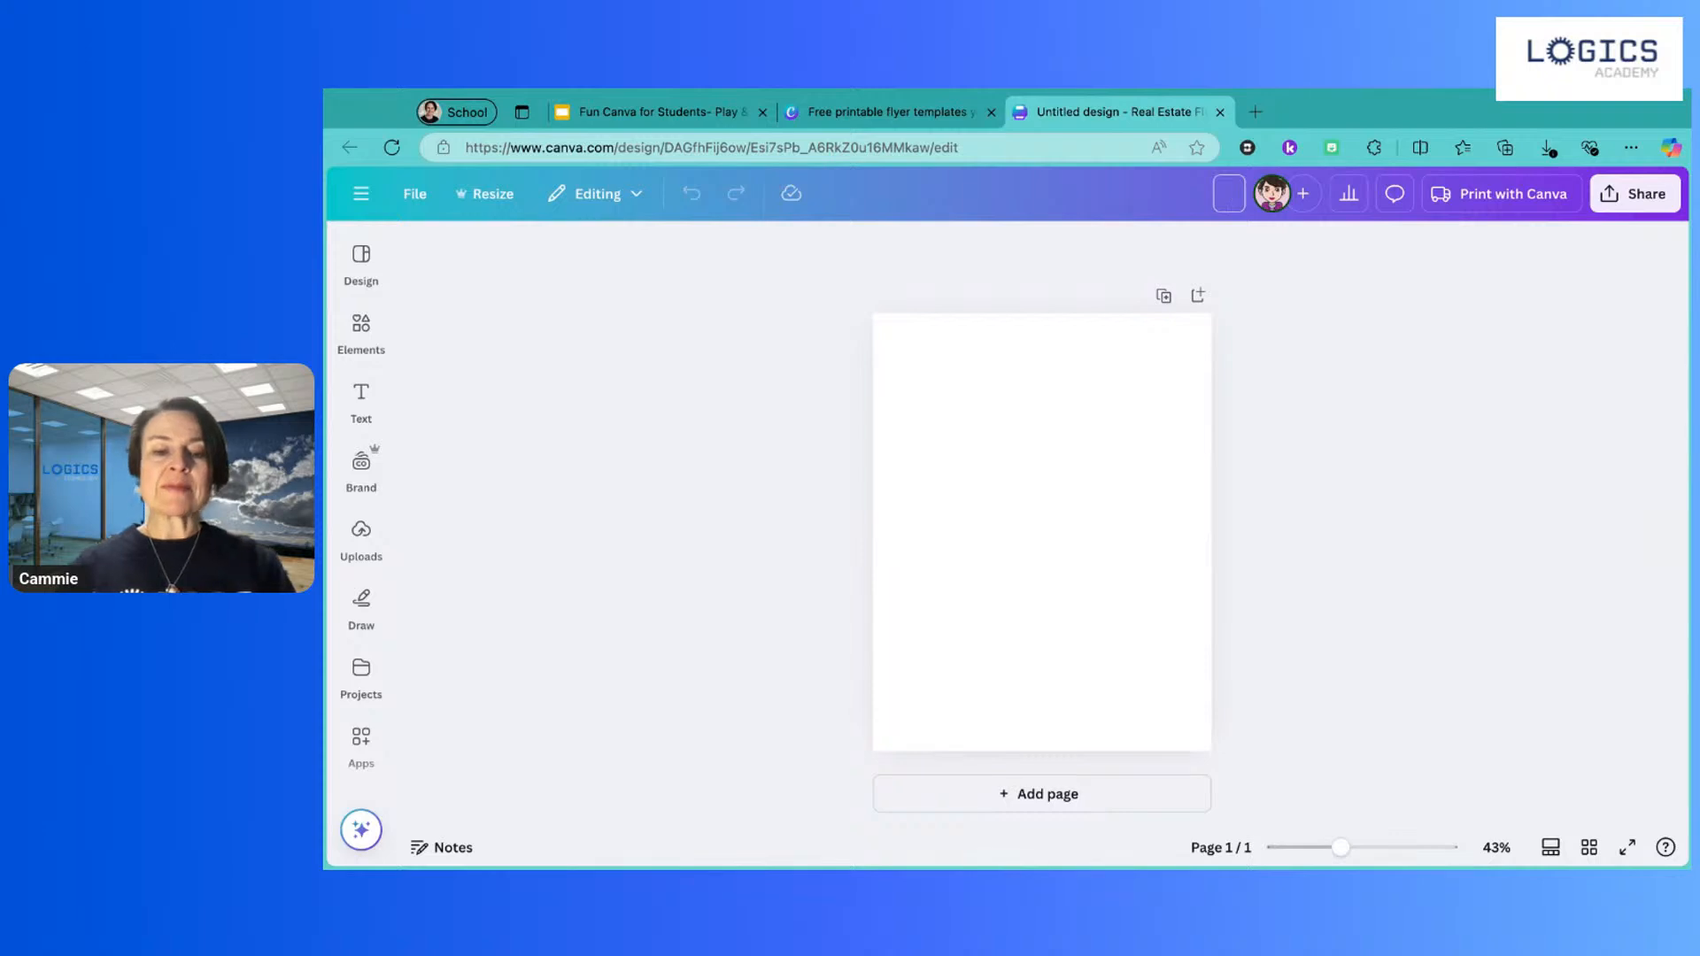
text(Abou)
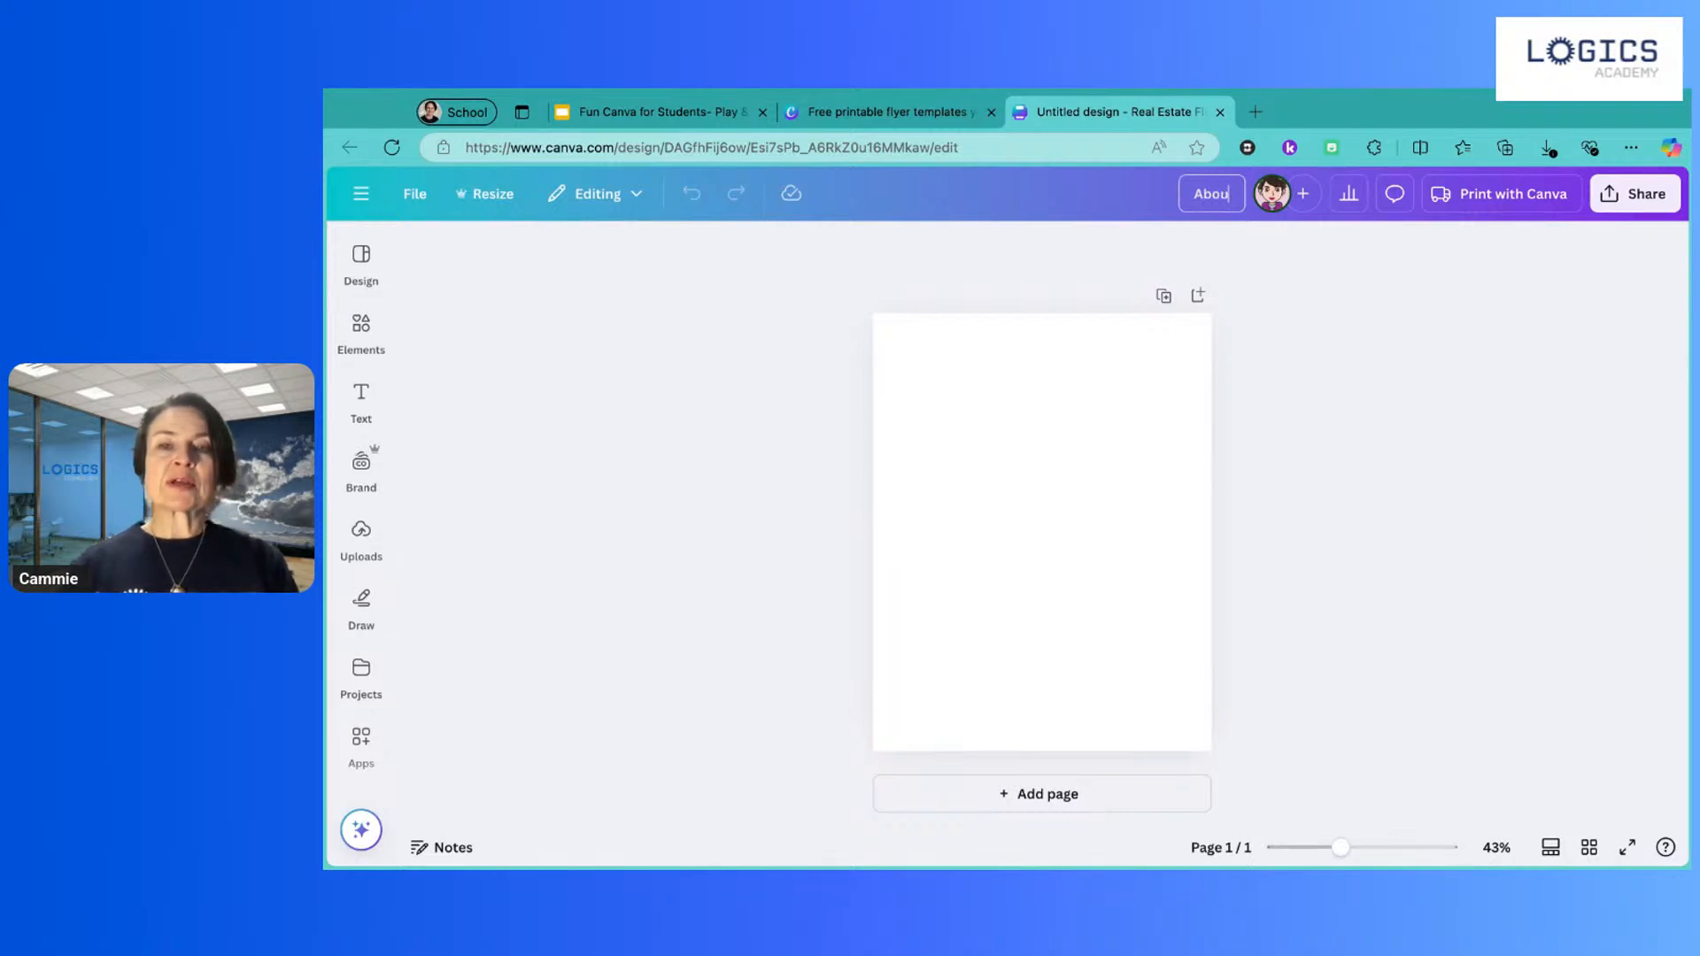
text(t Me)
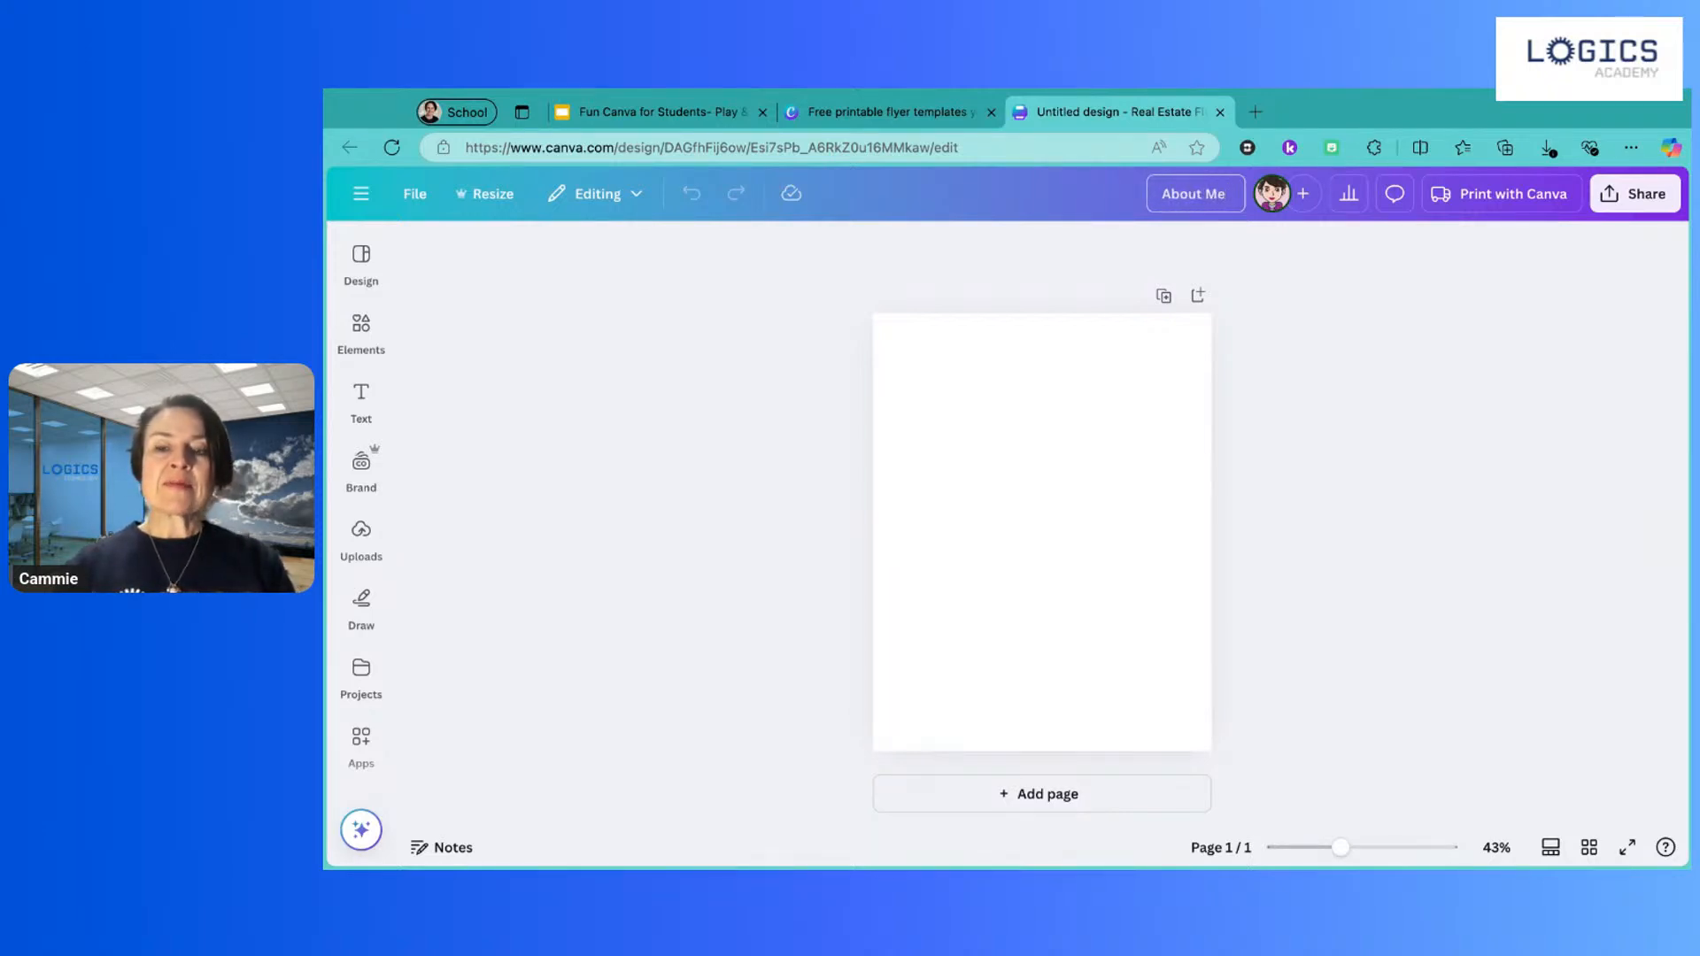
text( - Mrs)
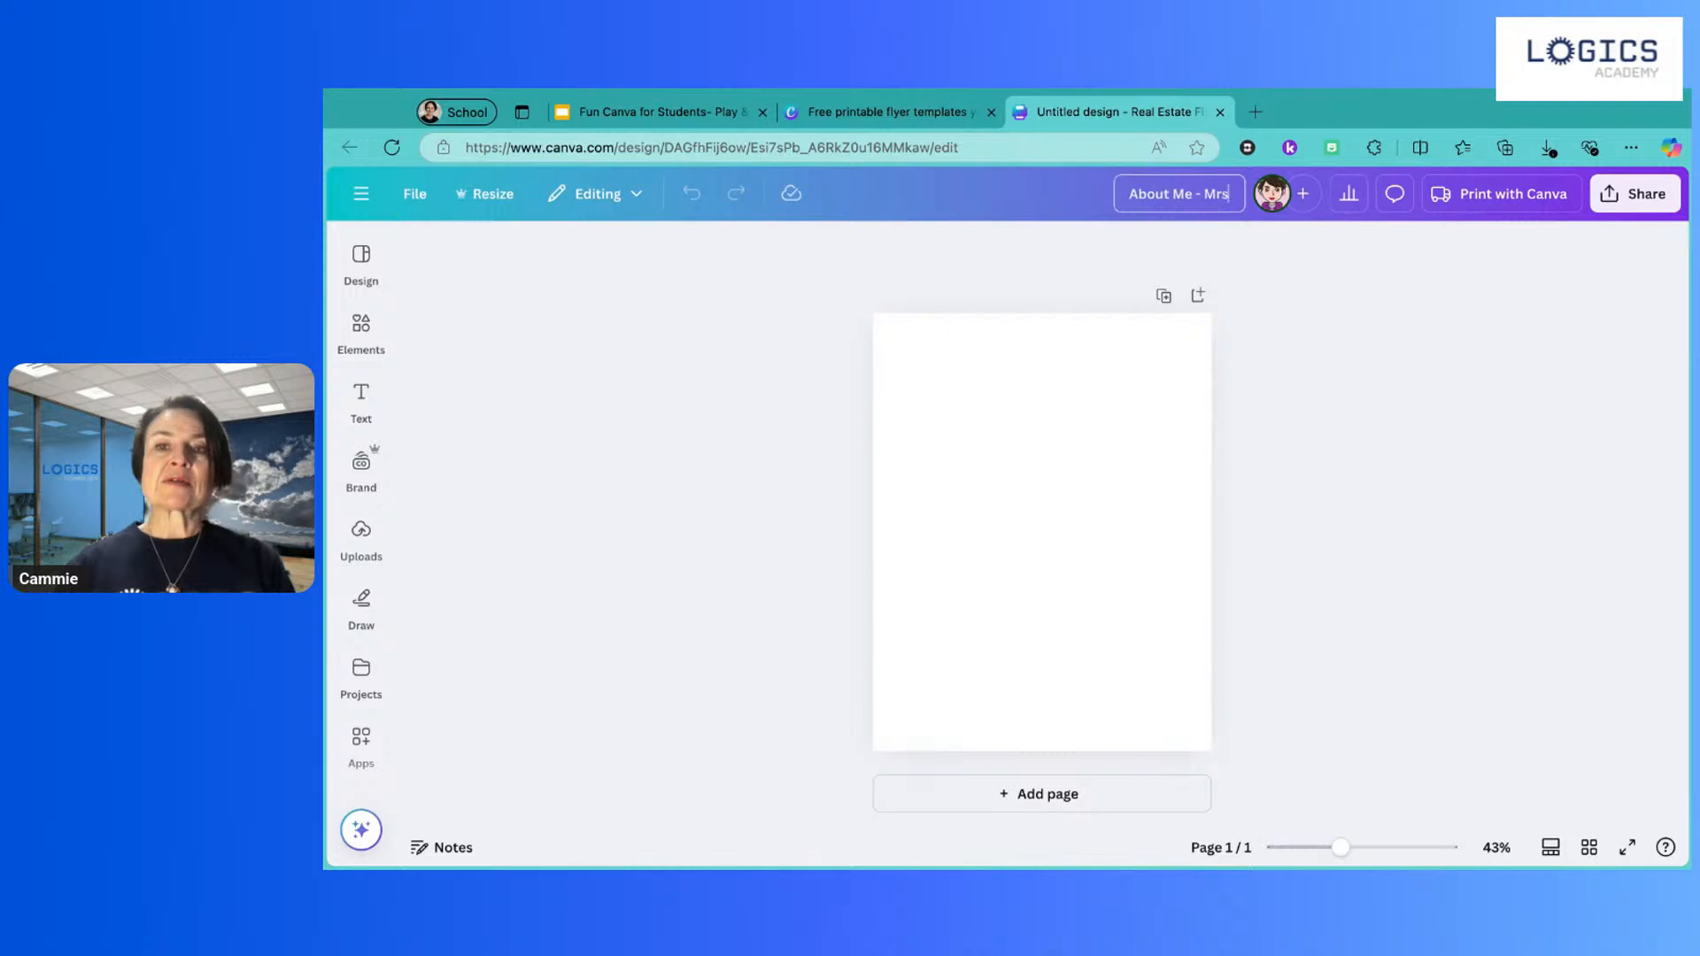
text(. K)
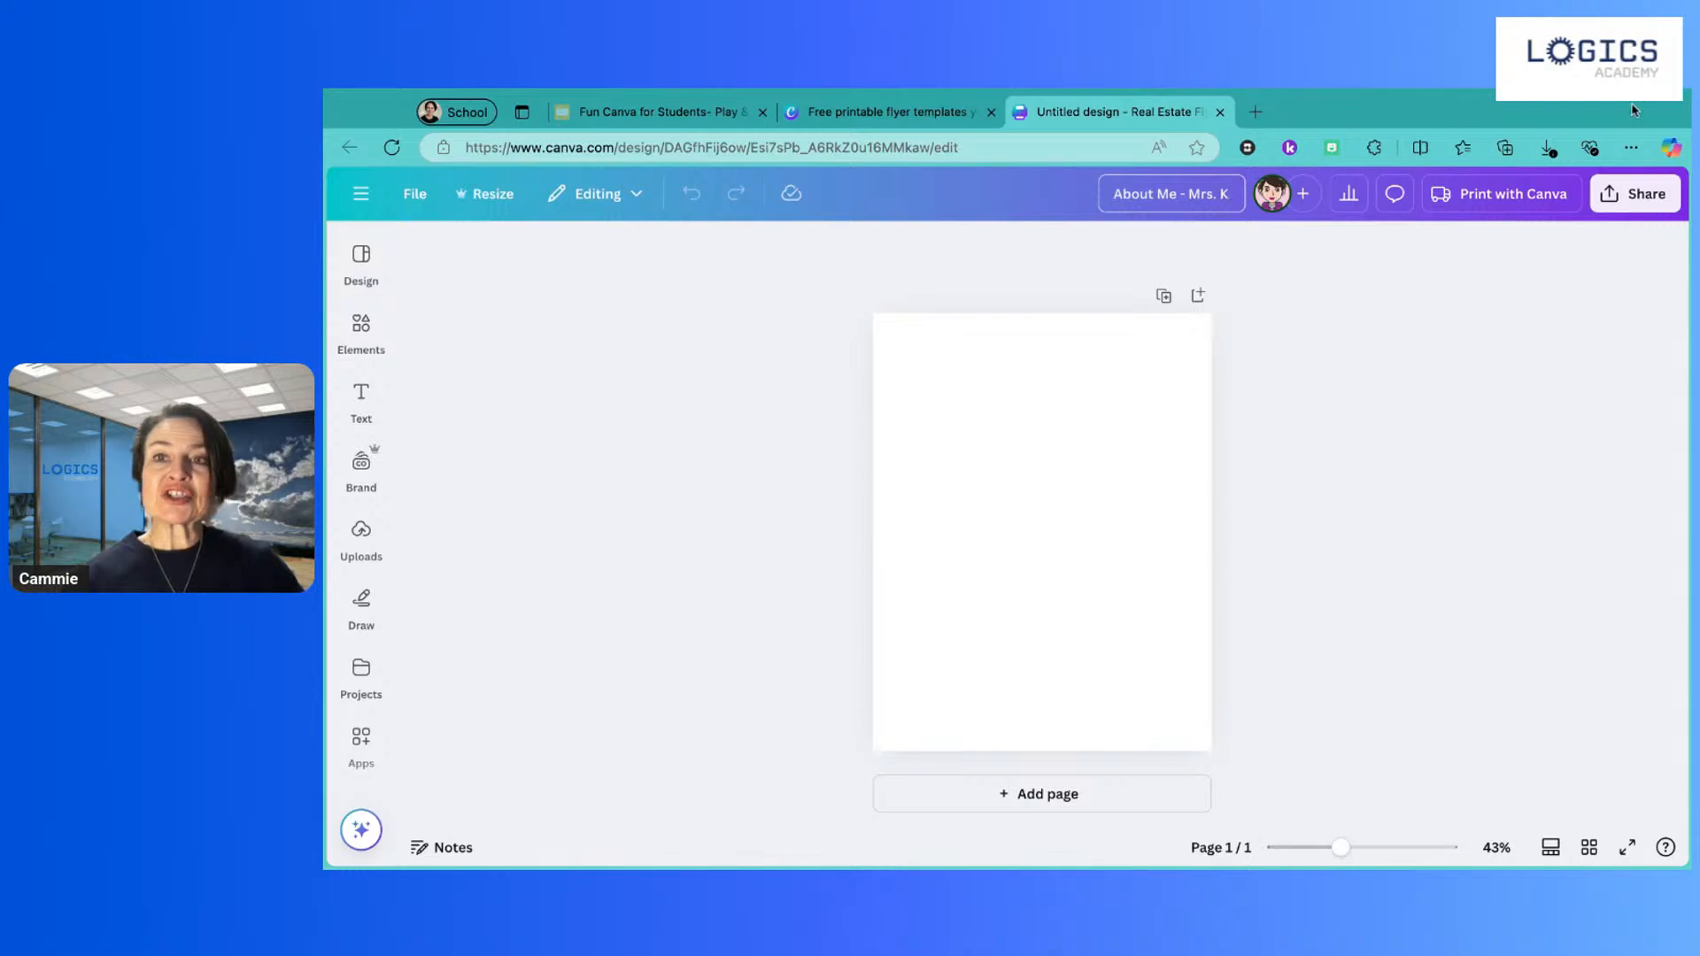
click(1342, 849)
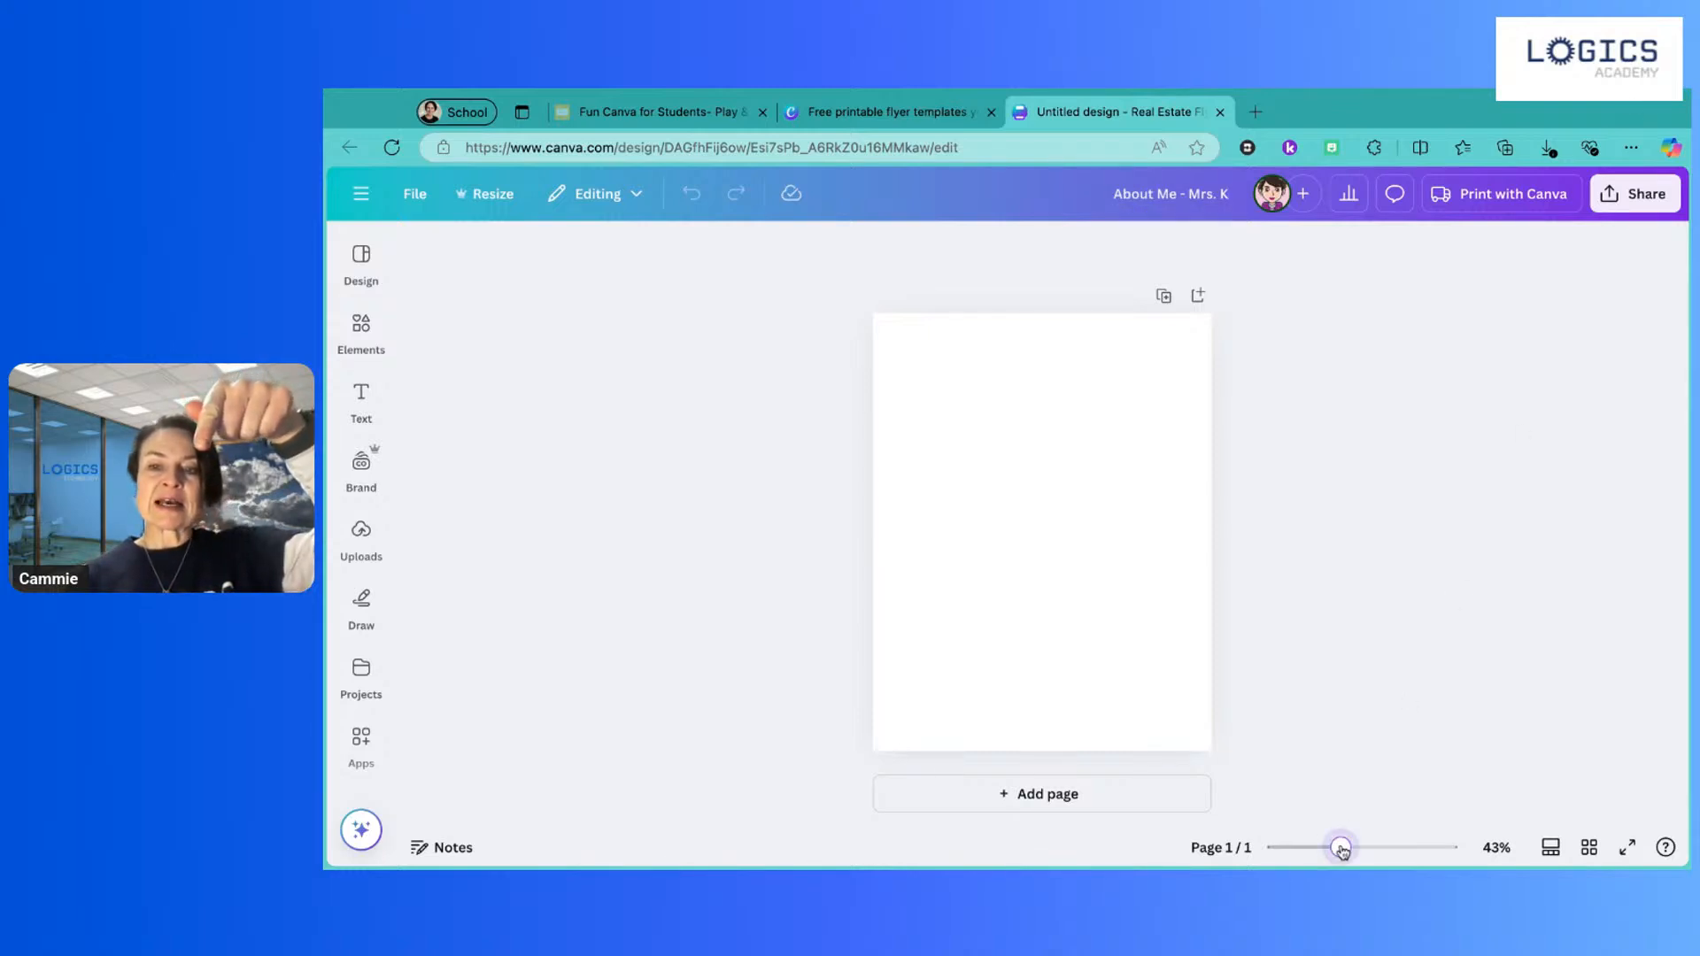
mouse_move(1342, 848)
mouse_down()
mouse_move(1388, 847)
mouse_move(1335, 848)
mouse_move(1355, 848)
mouse_up()
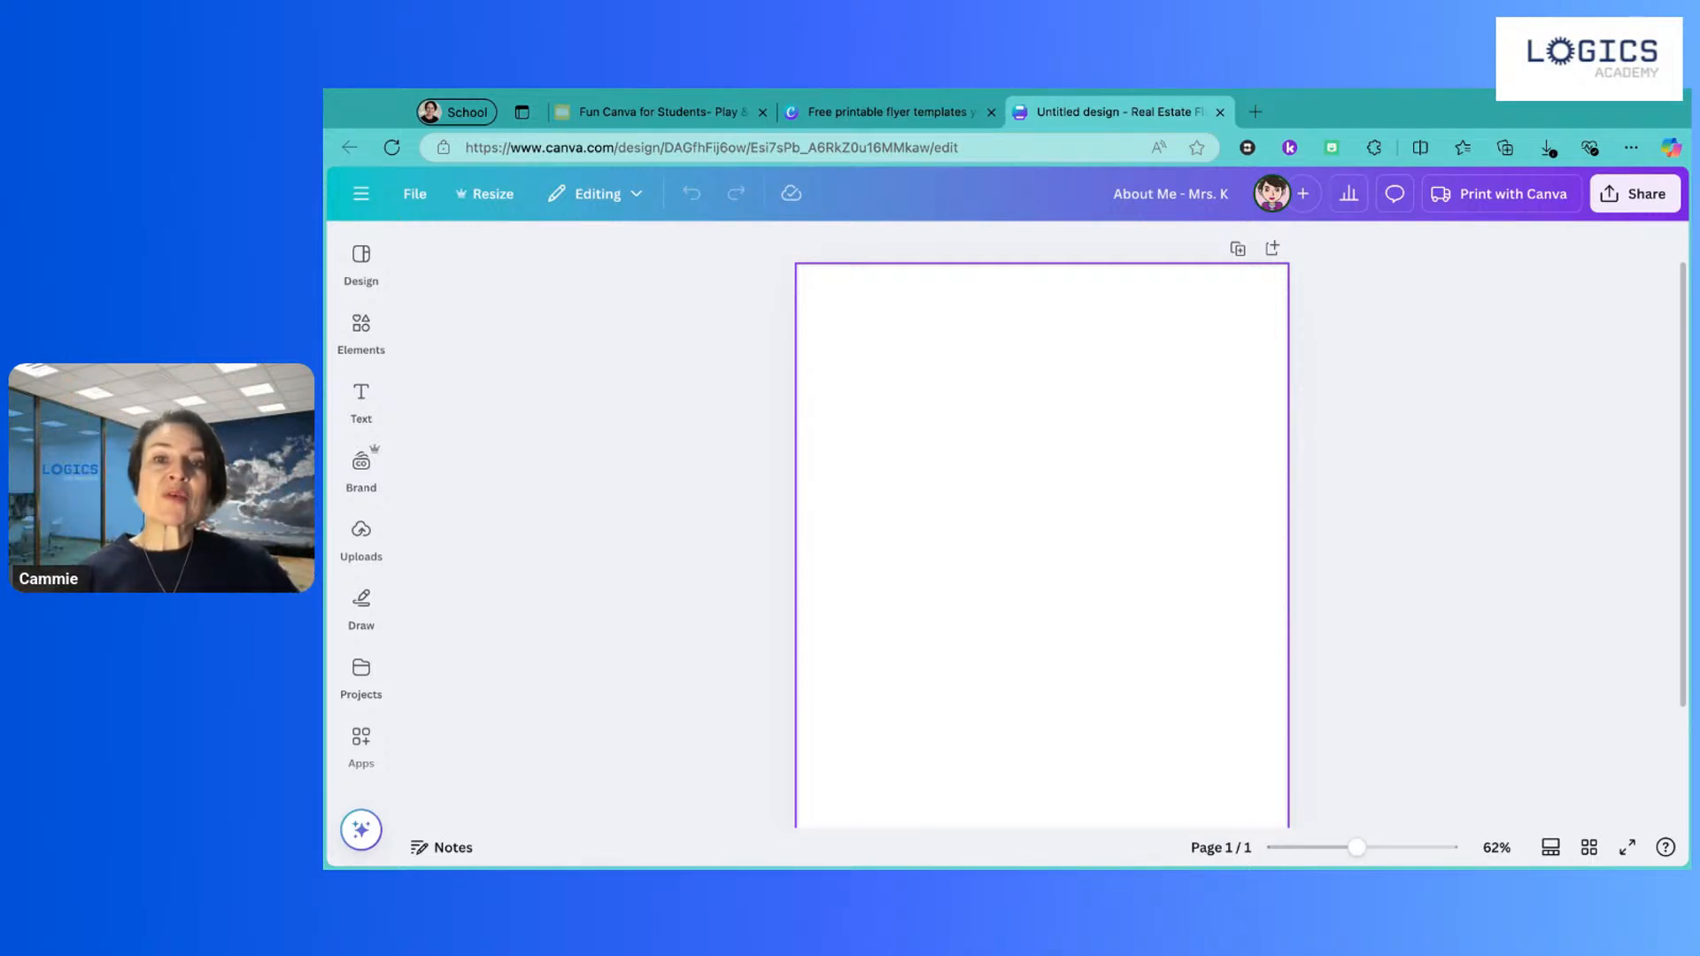
click(1042, 545)
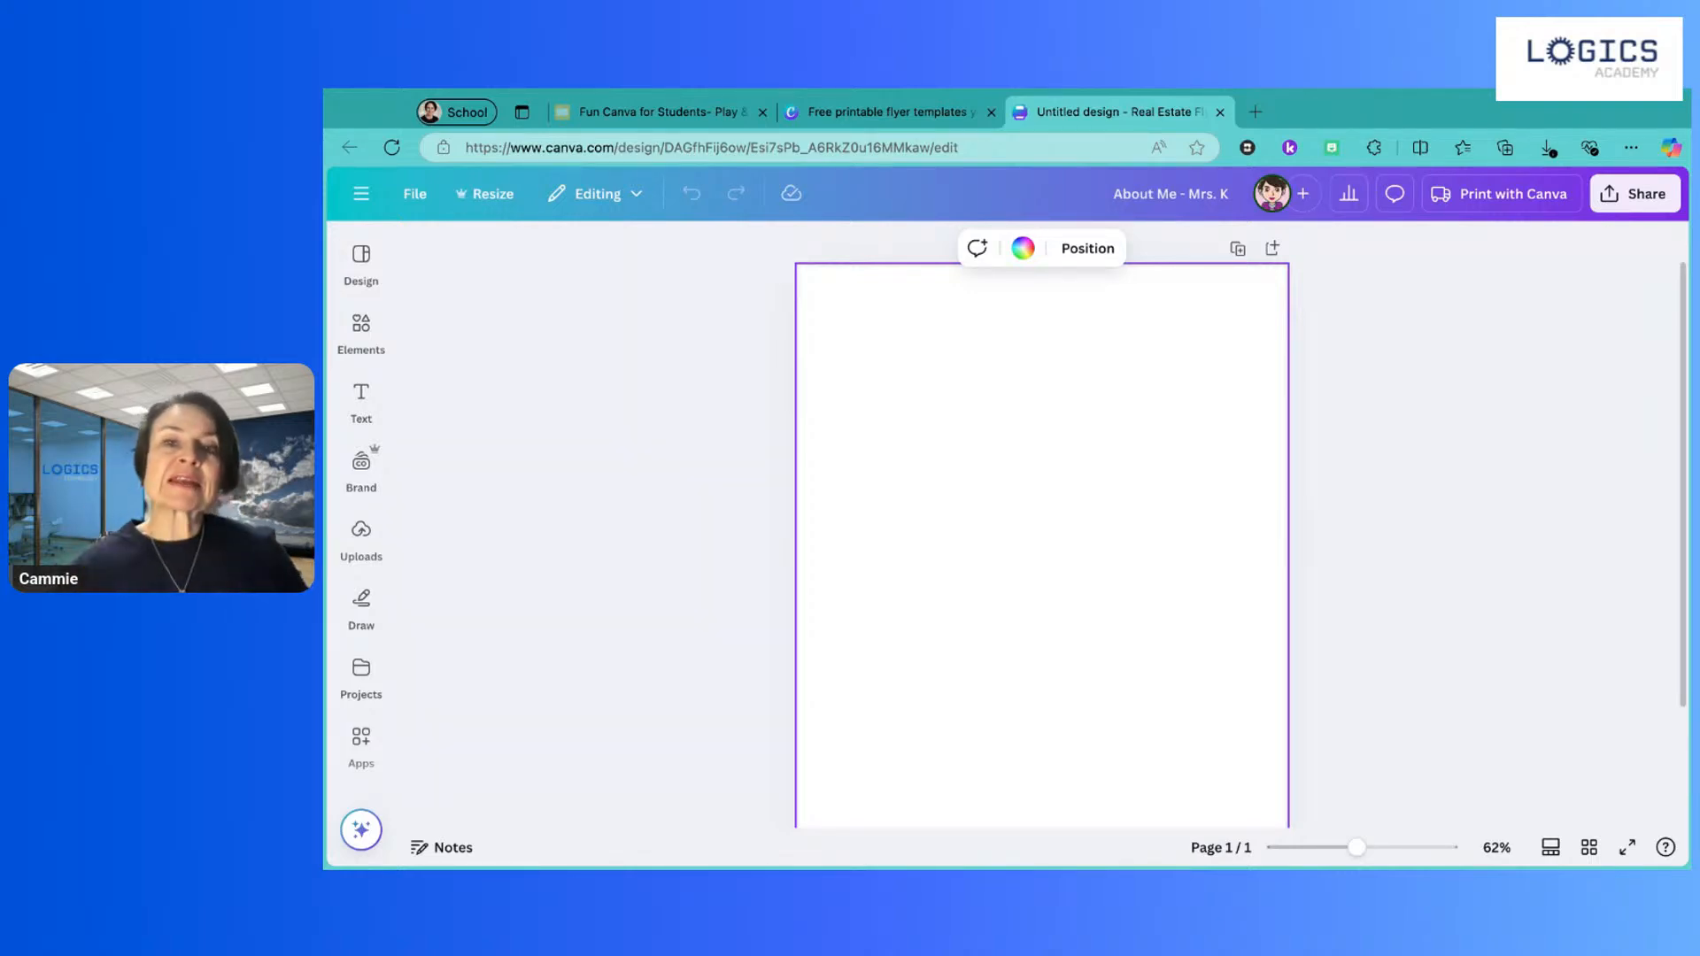
Step: Try grey, yellow and purple solid page backgrounds
click(1024, 253)
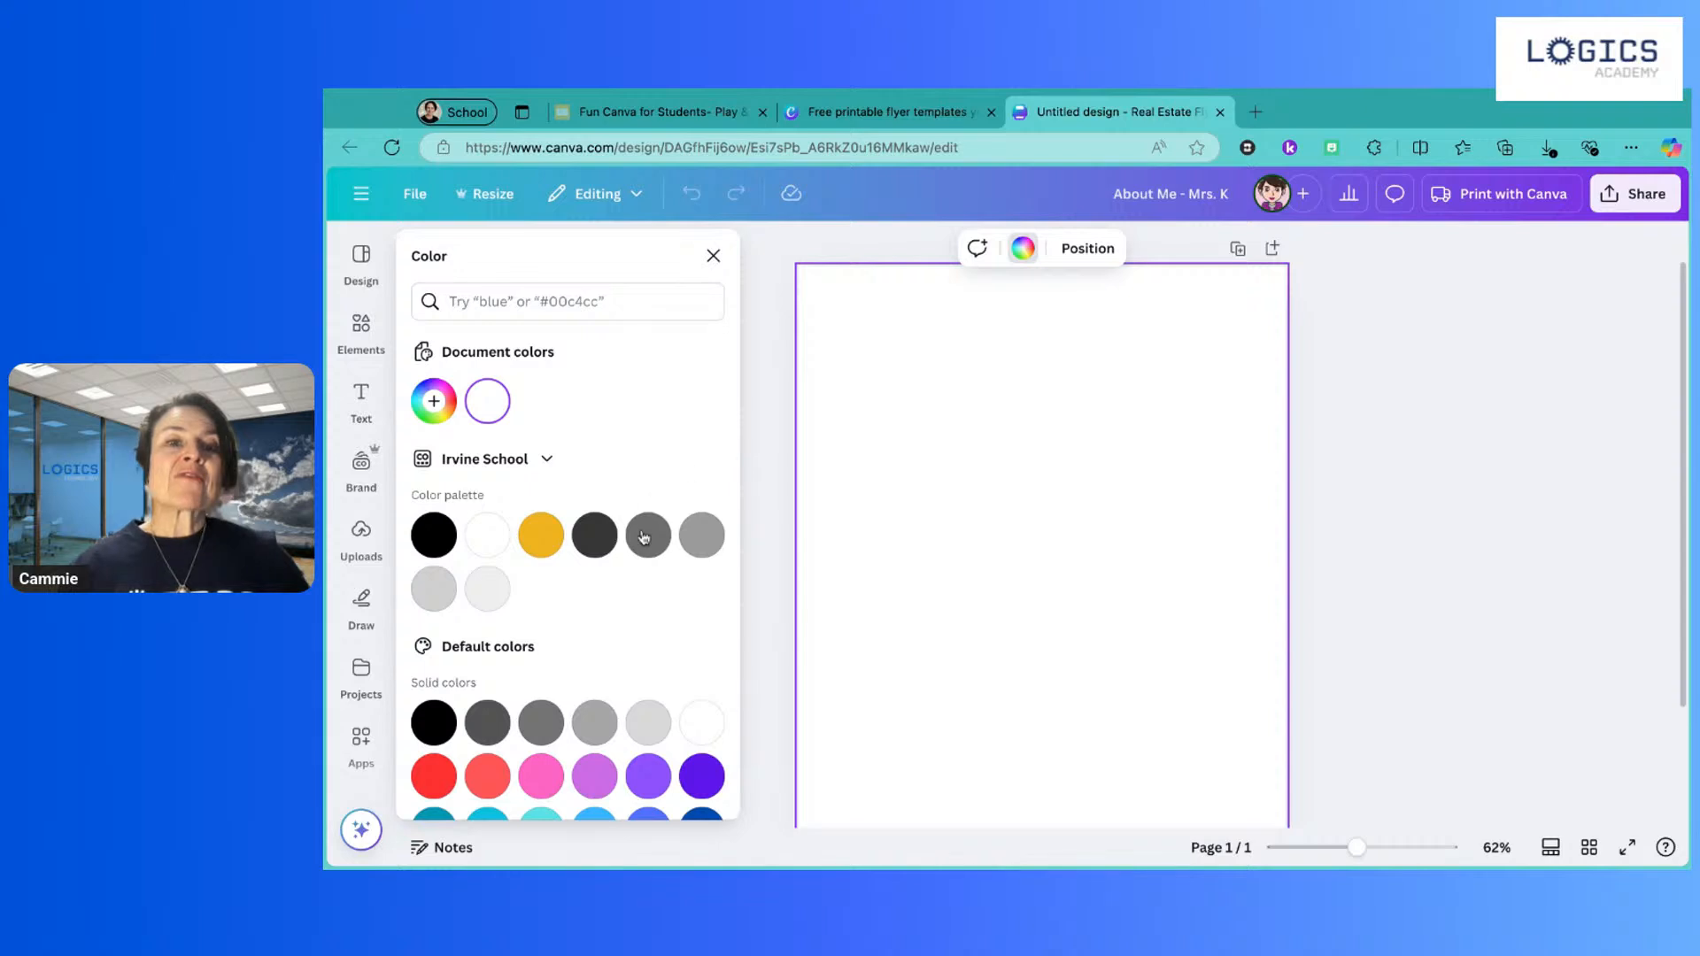
scroll(646, 540, down, 3)
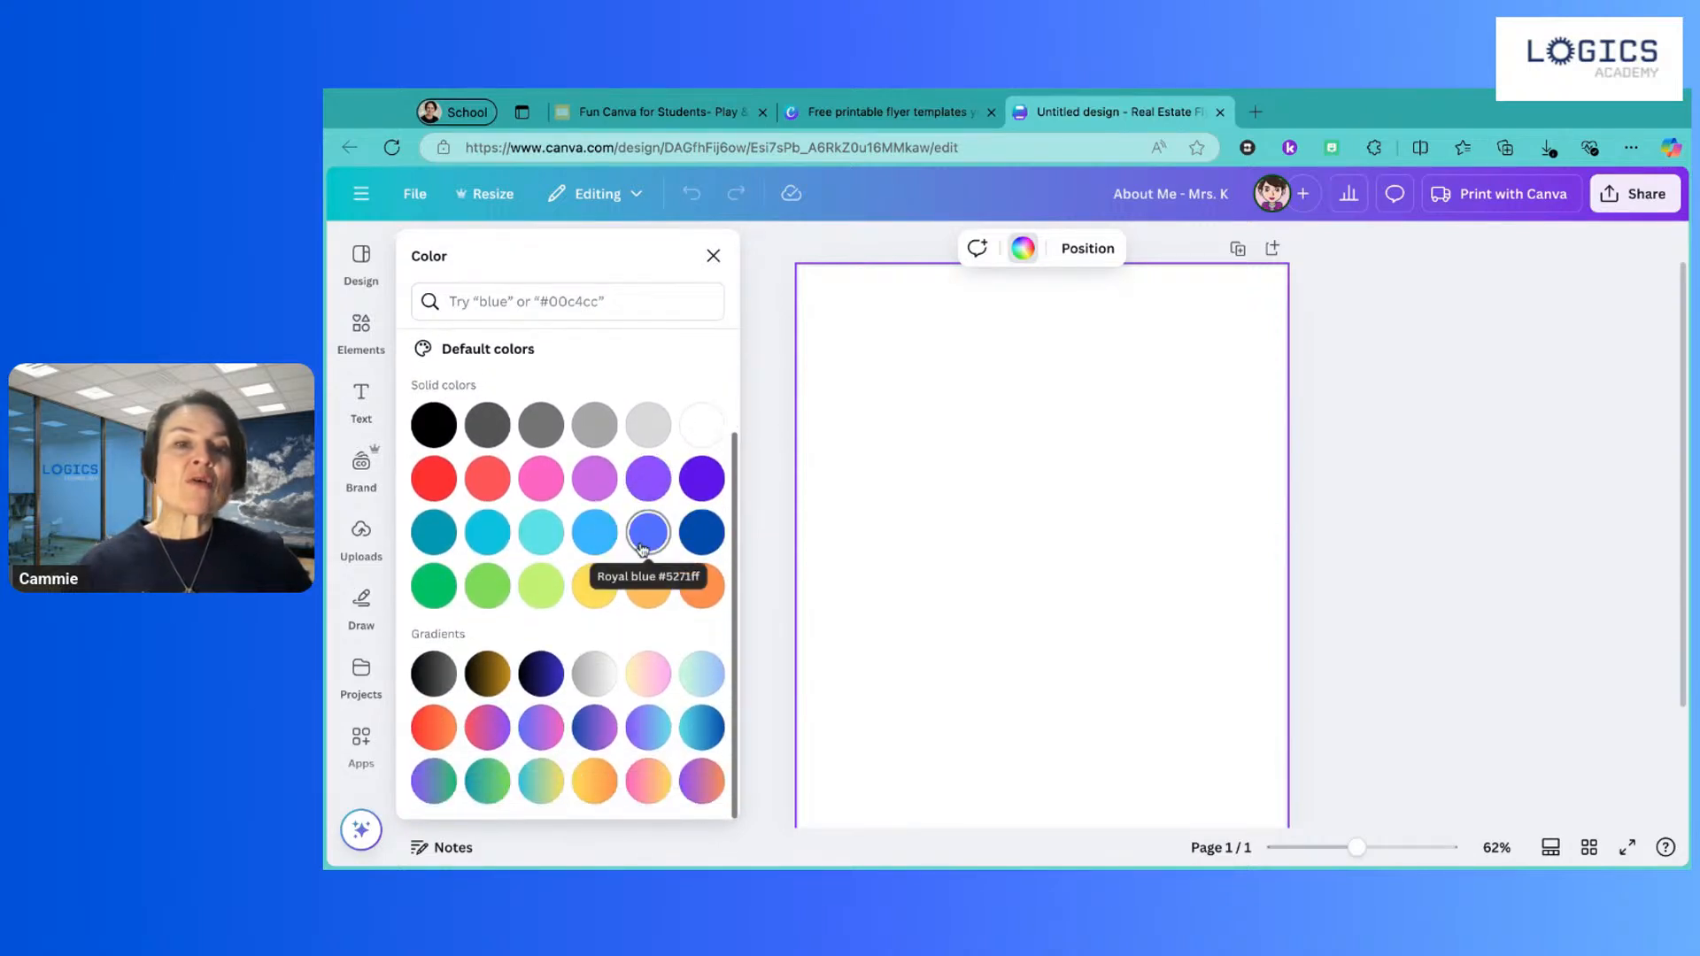
click(541, 425)
click(594, 585)
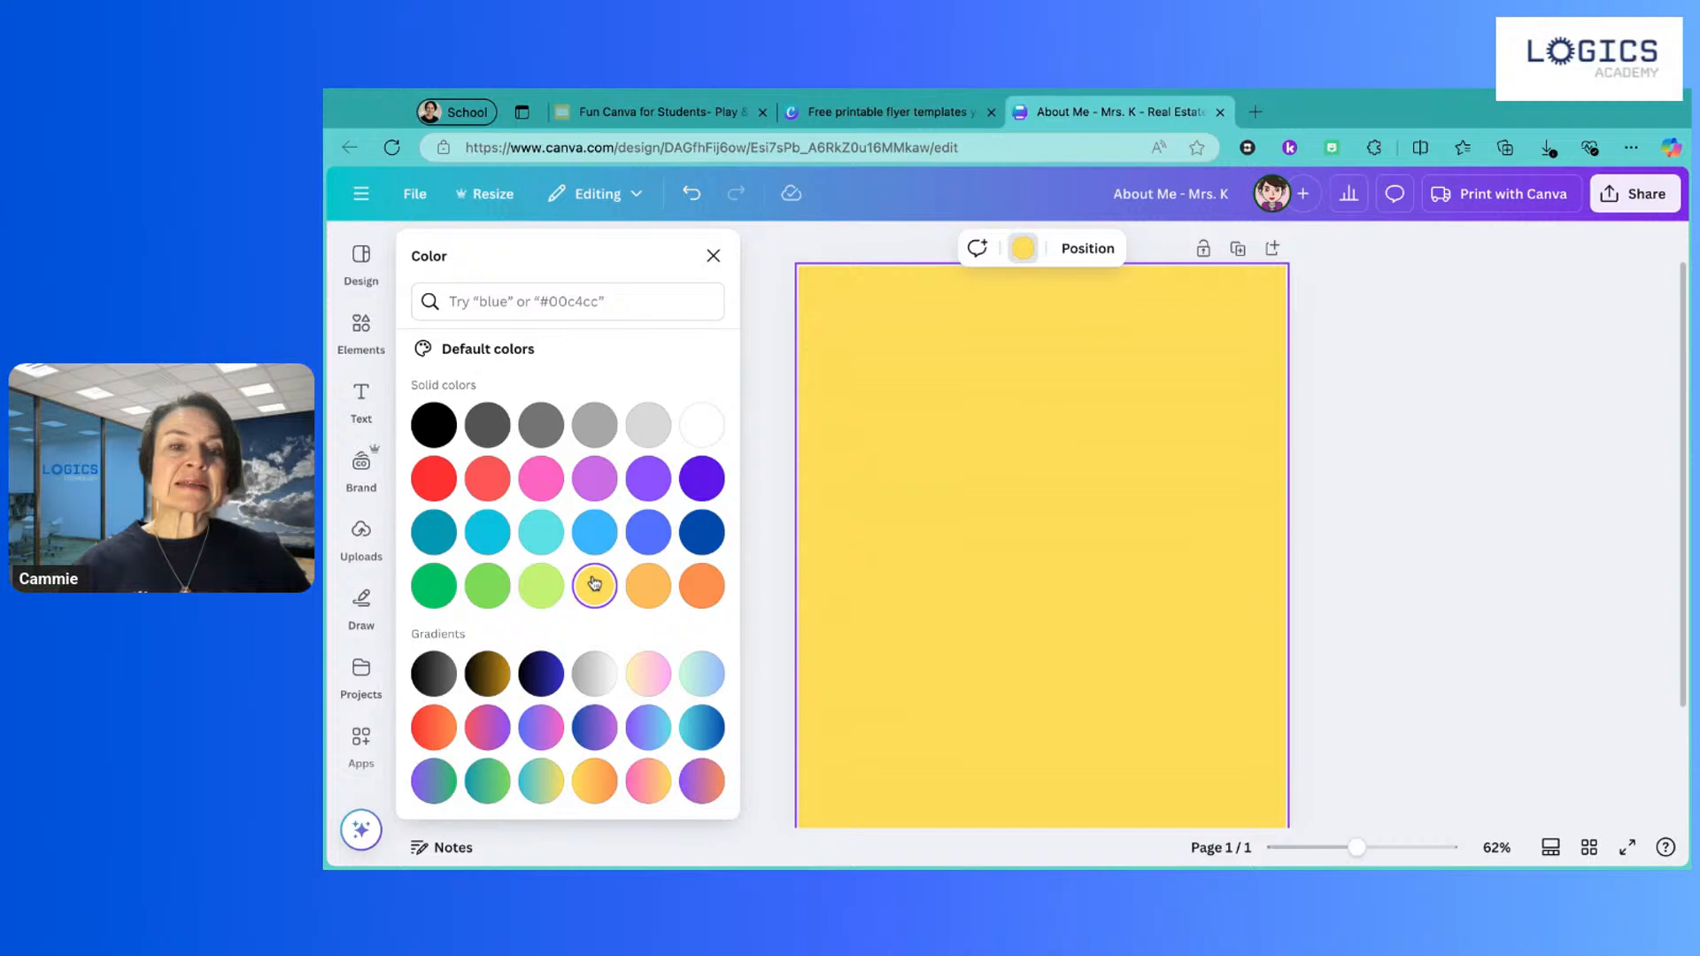
click(702, 478)
scroll(658, 425, up, 3)
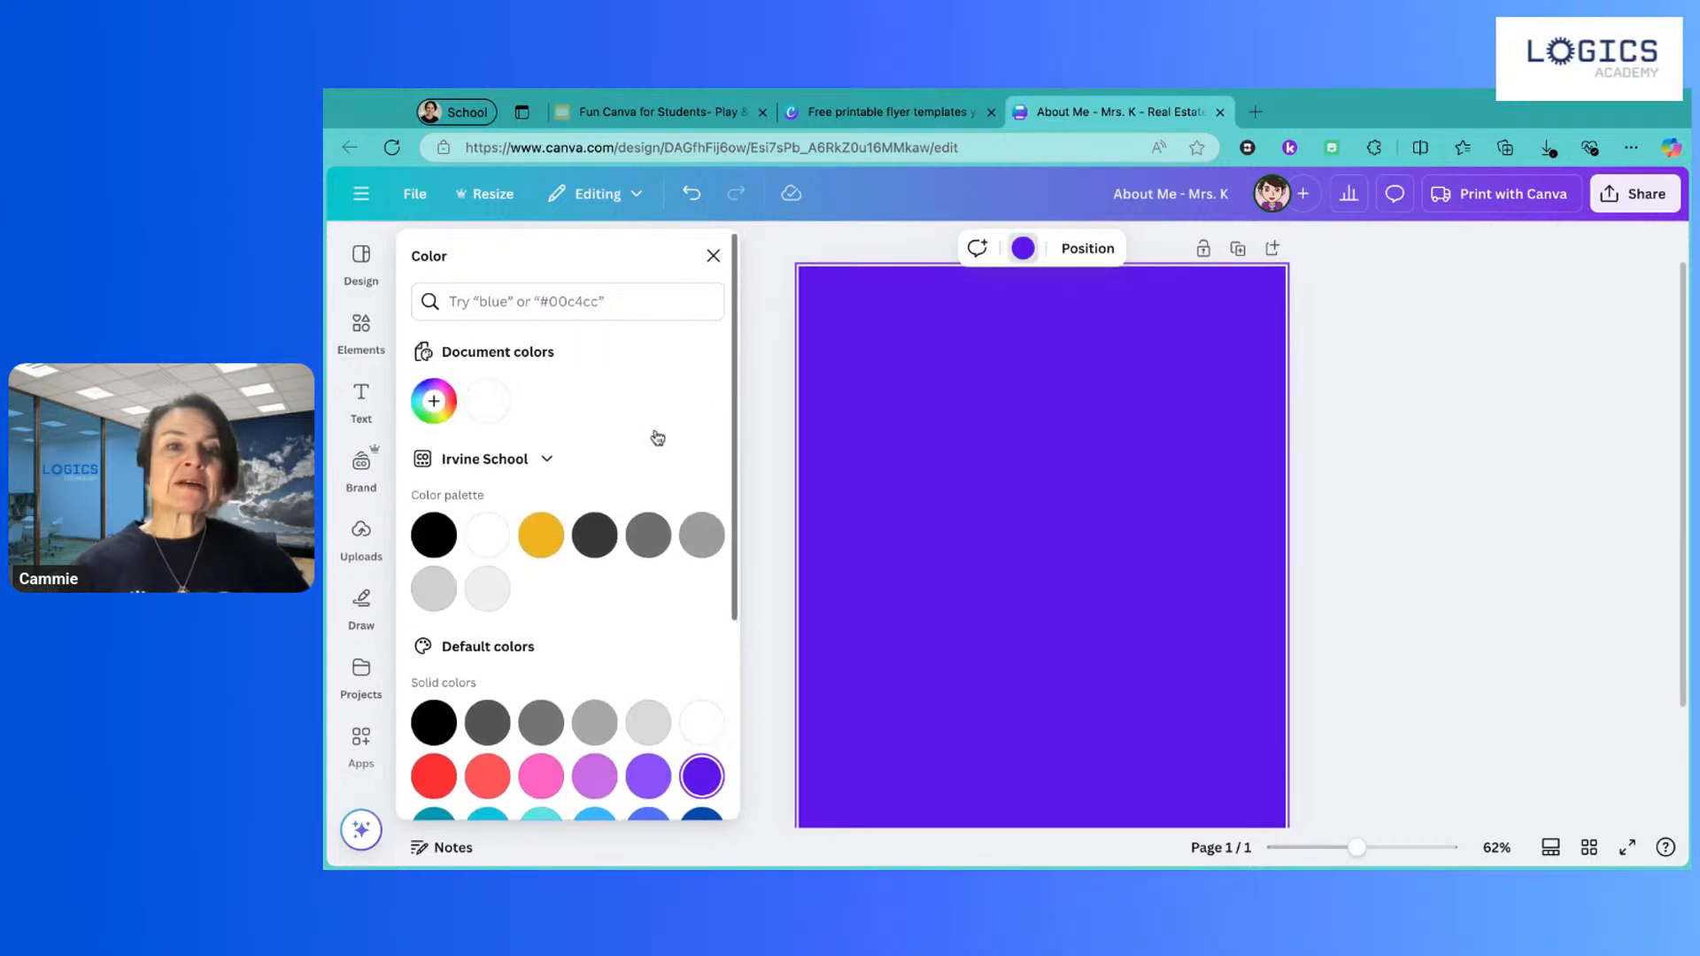
scroll(657, 435, down, 4)
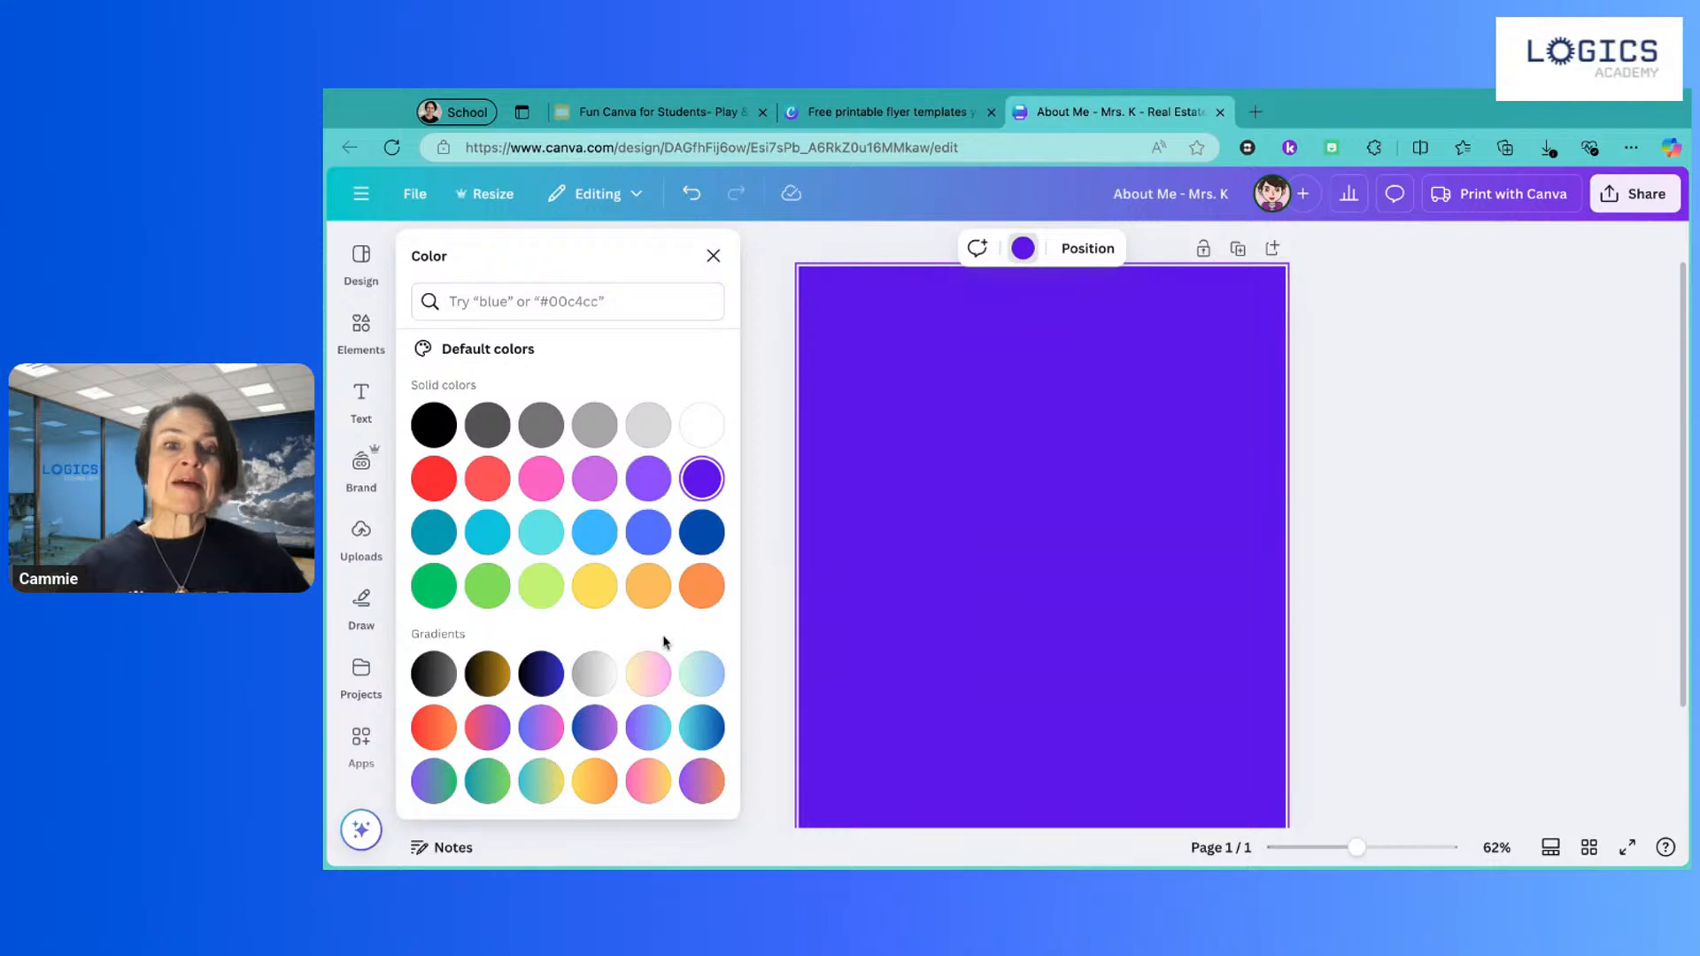
Step: Compare several gradient backgrounds and settle on the cyan-to-dark-blue gradient
click(708, 683)
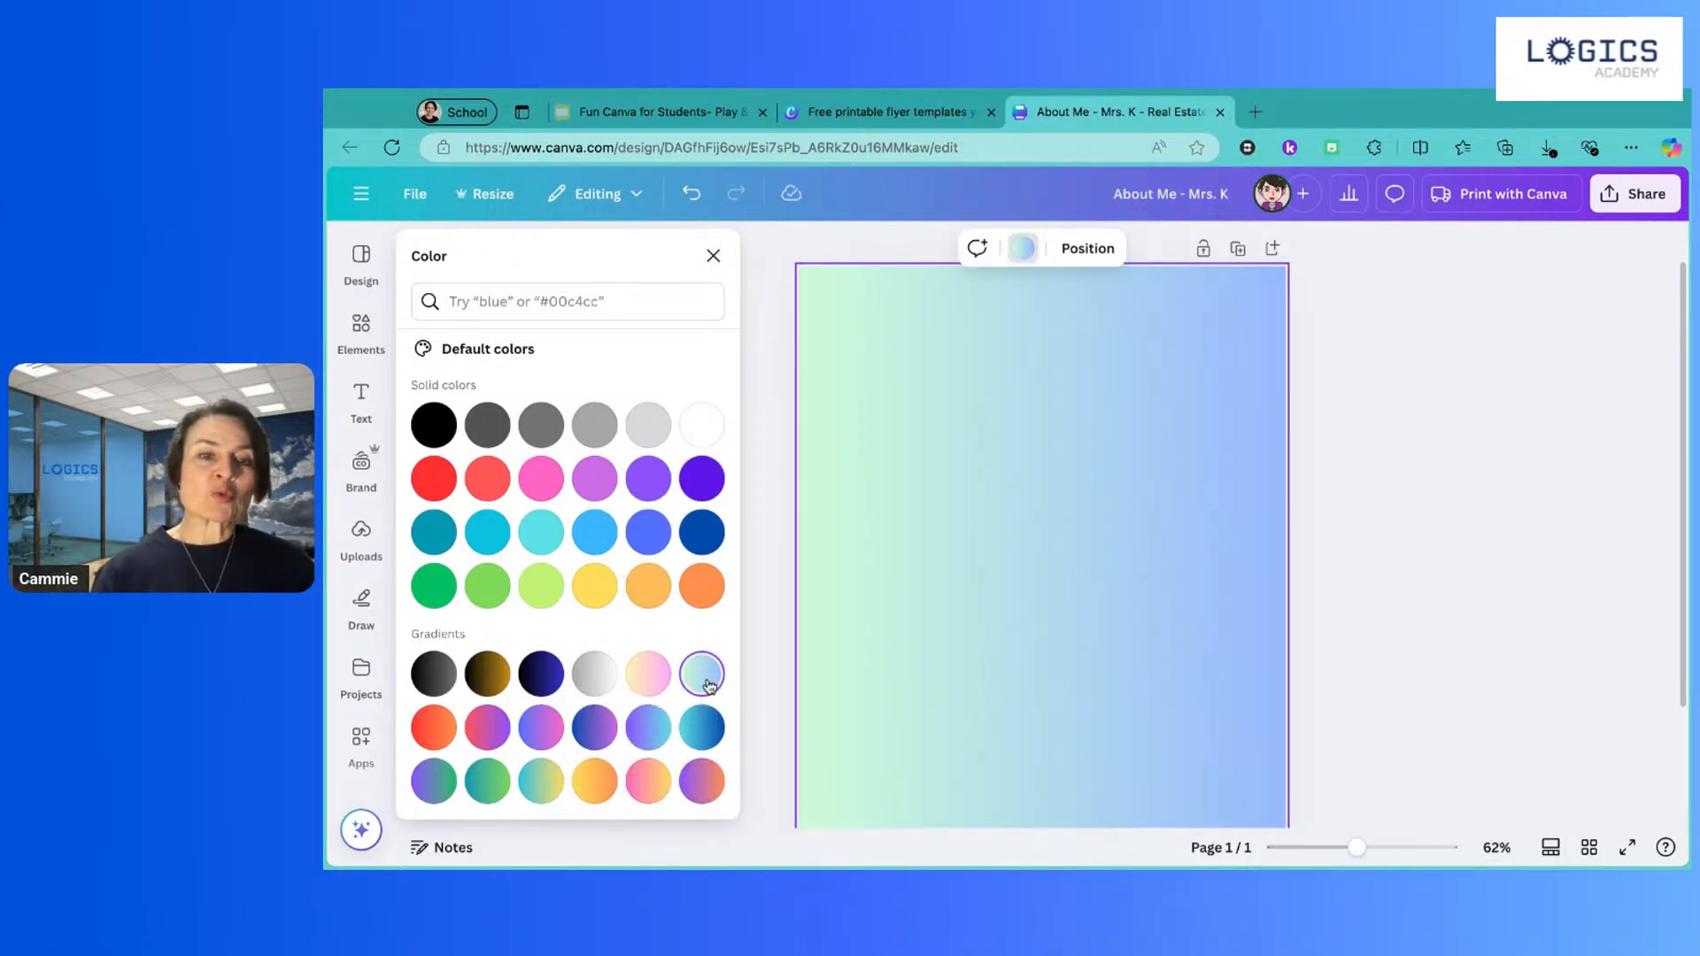
click(487, 674)
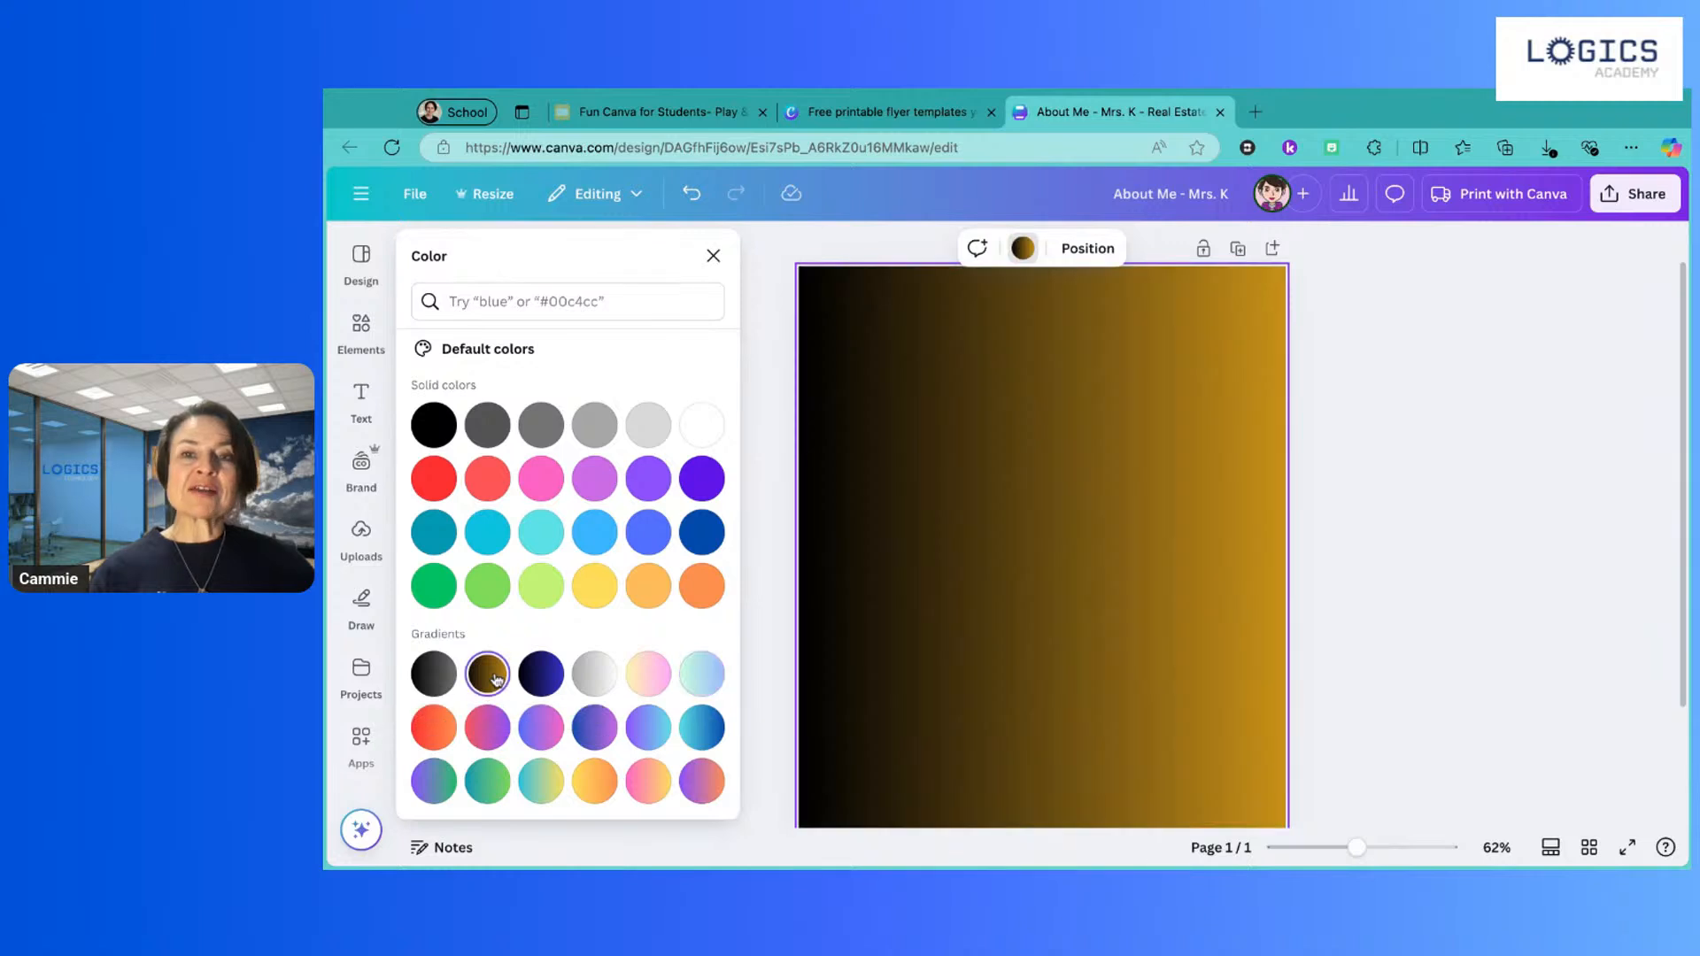
click(708, 682)
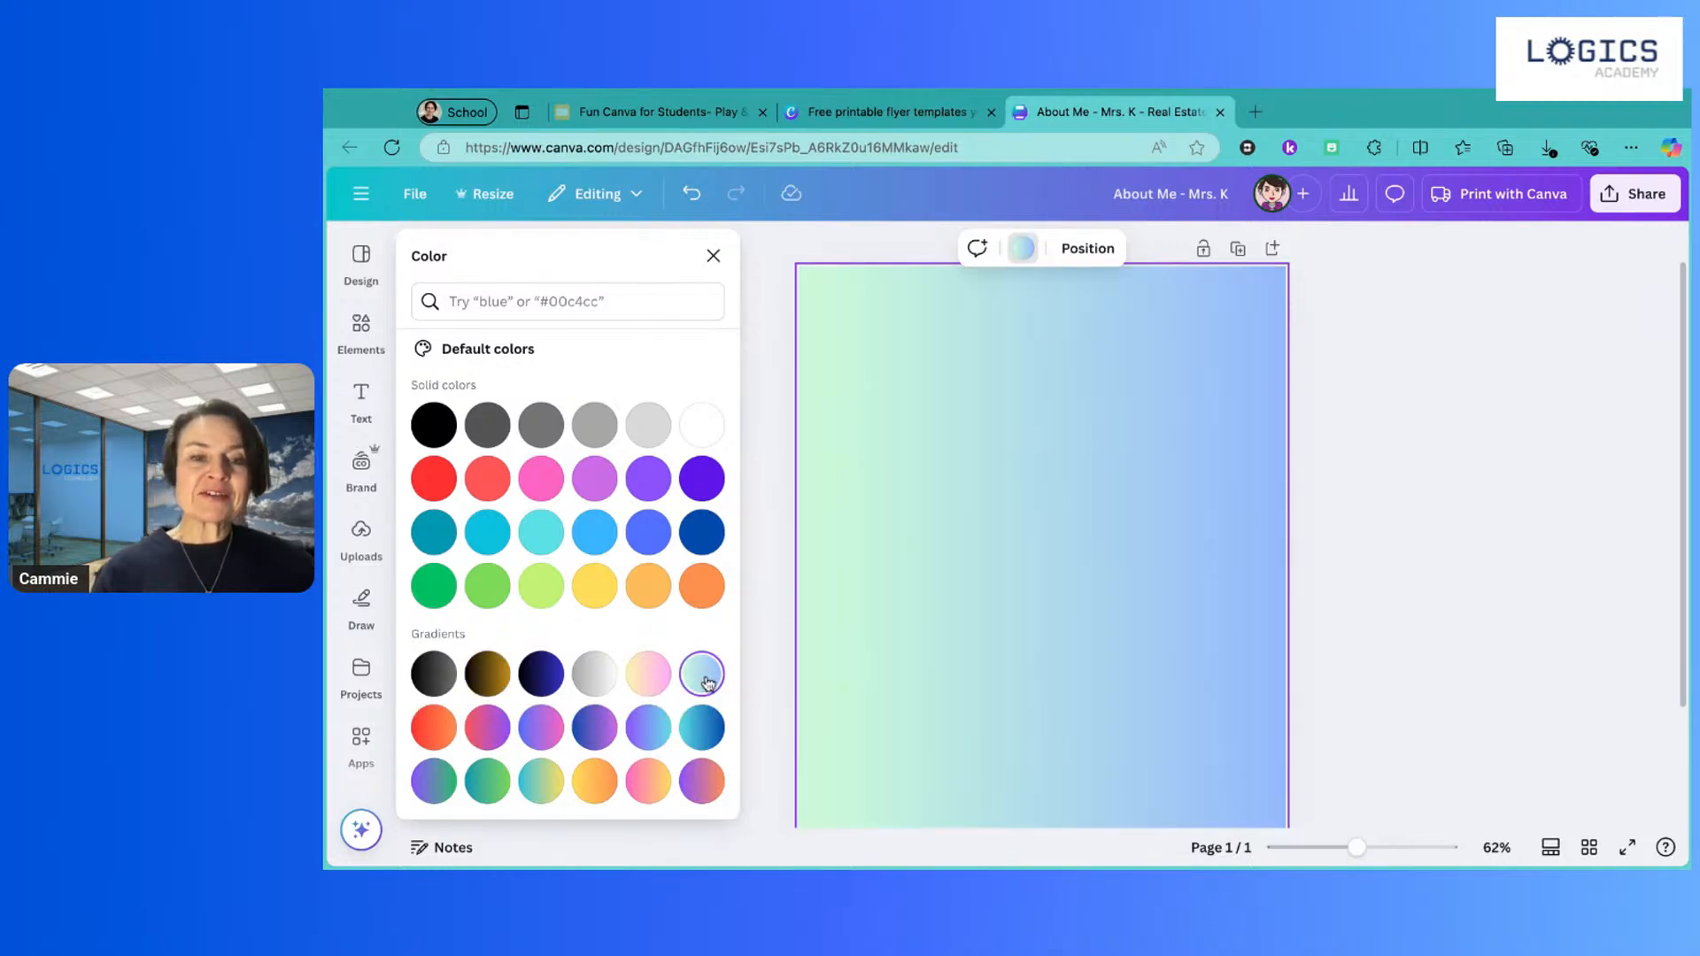
click(539, 786)
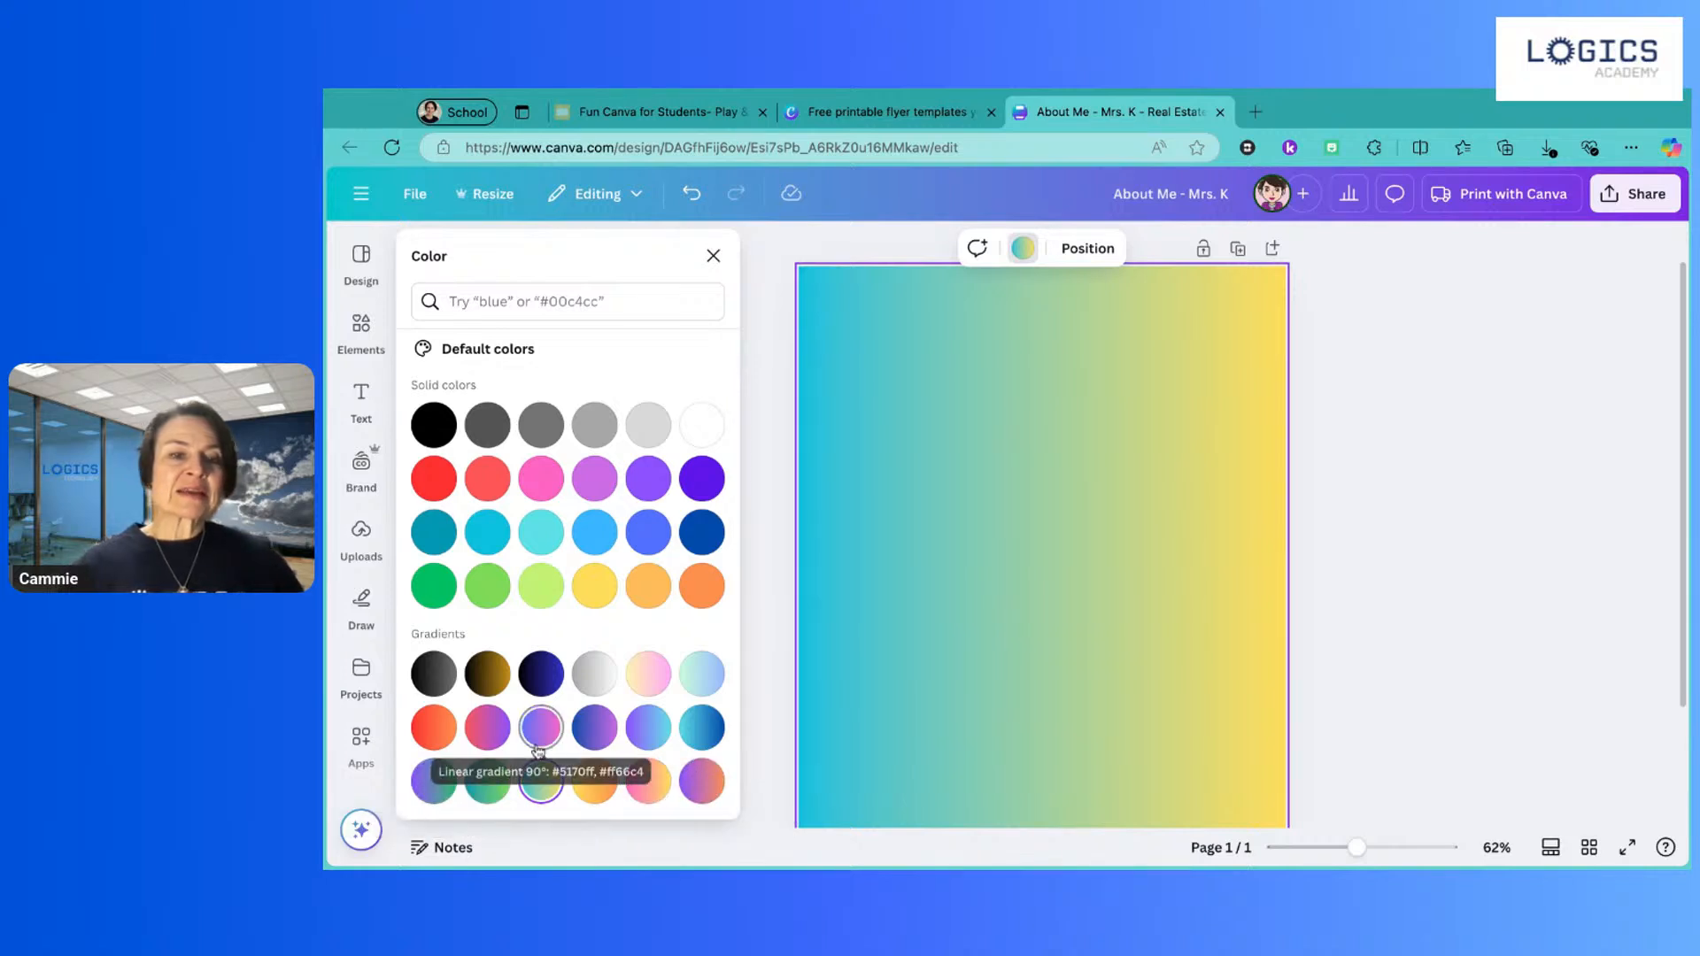
click(433, 781)
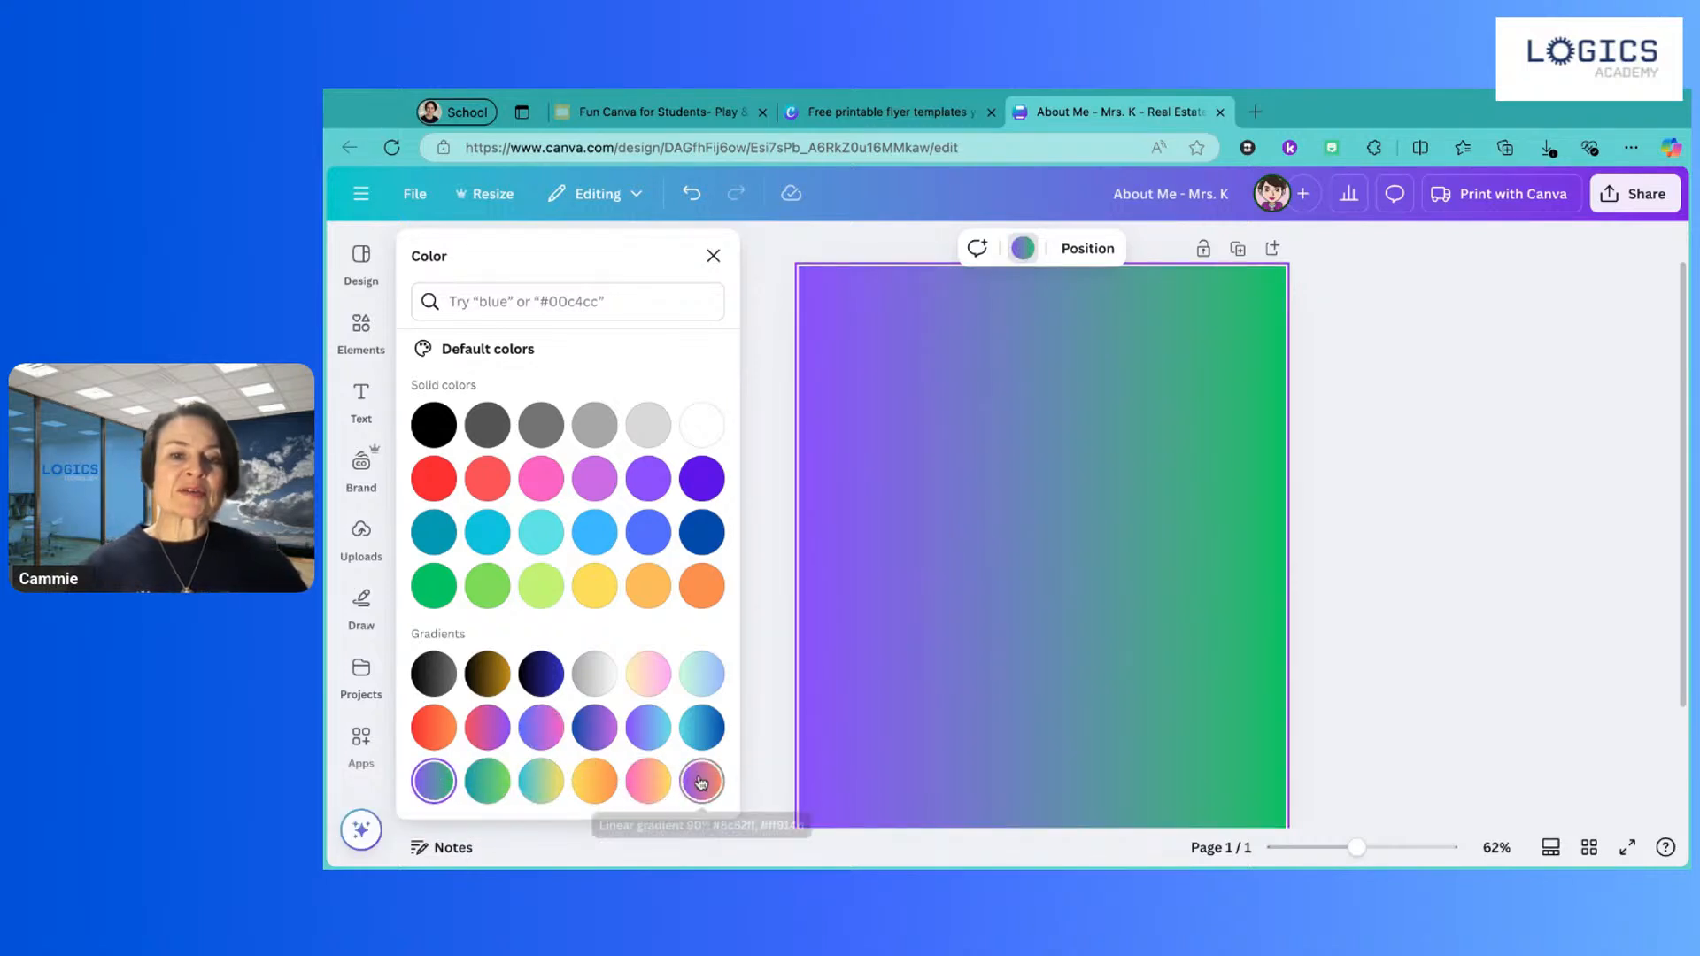
click(703, 746)
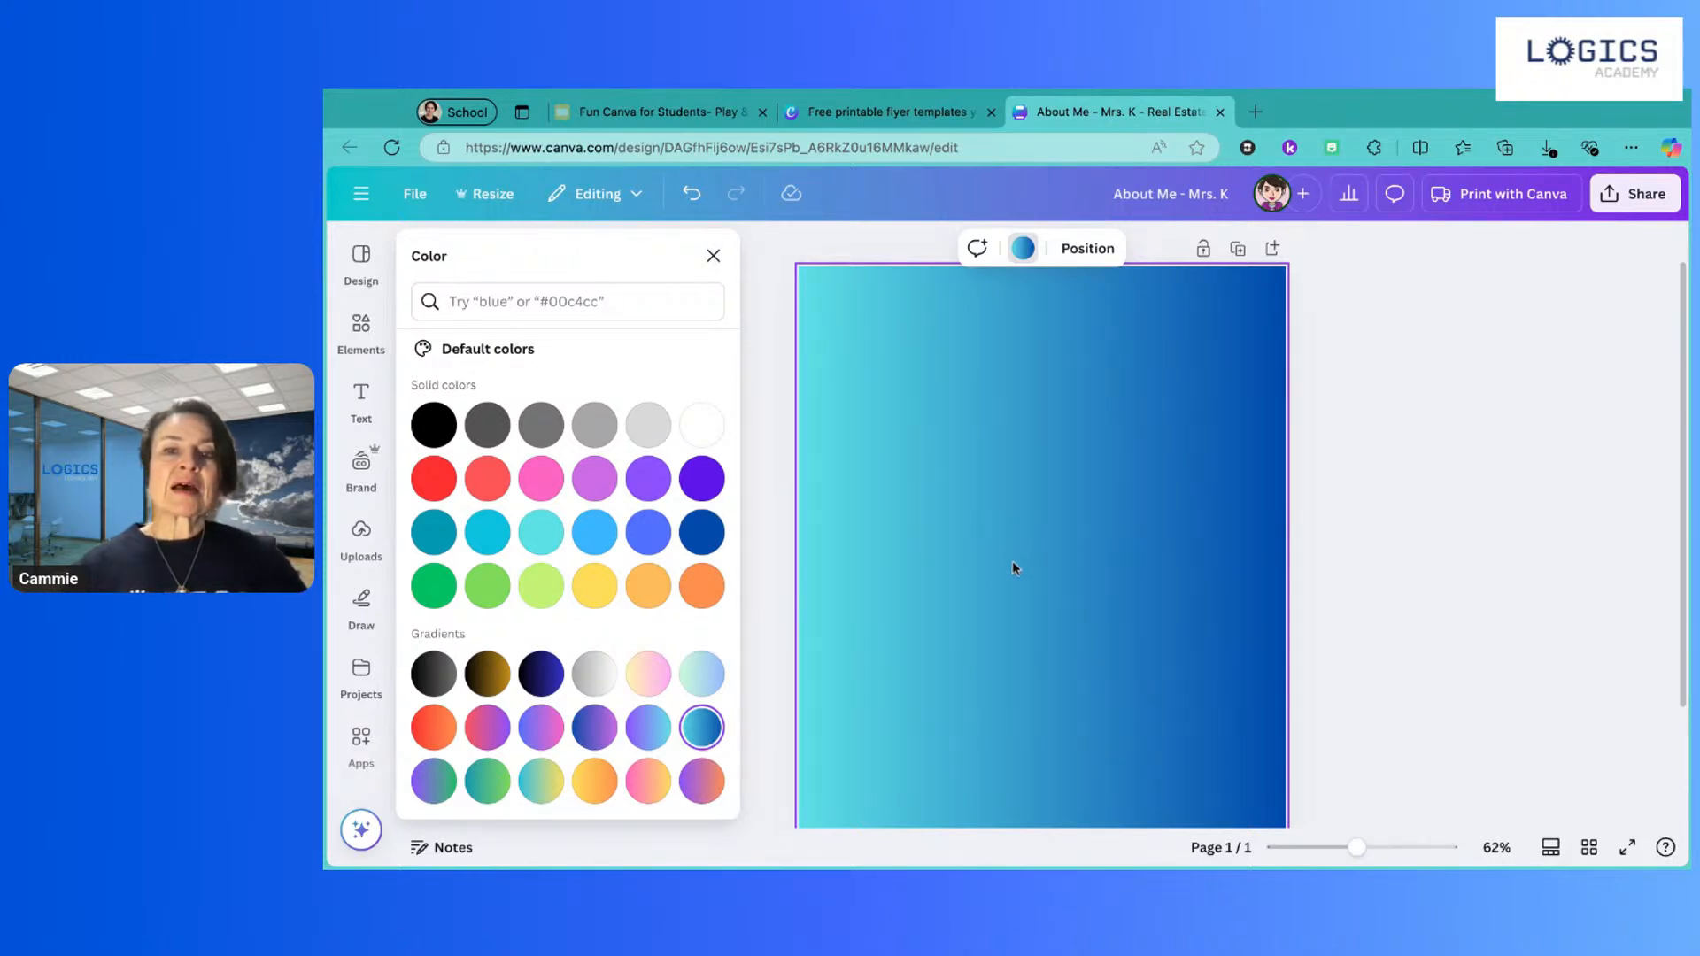
click(1022, 252)
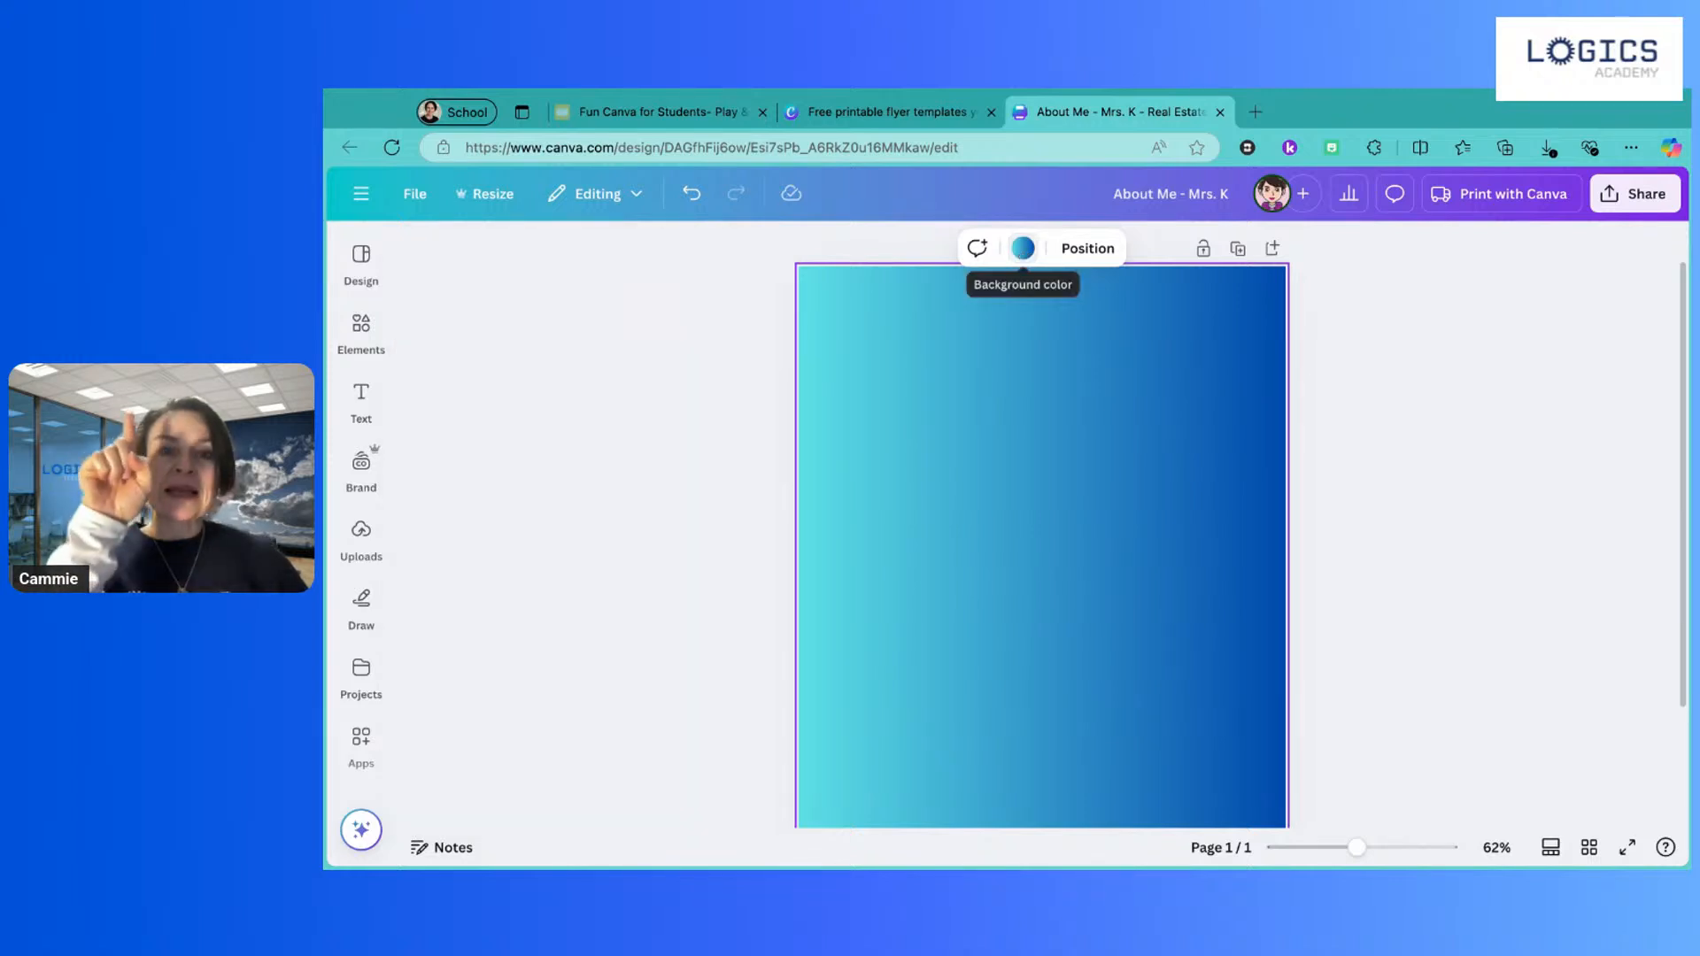
Step: Set the background gradient to the linear top-to-bottom style after trying circular and diagonal
click(1023, 248)
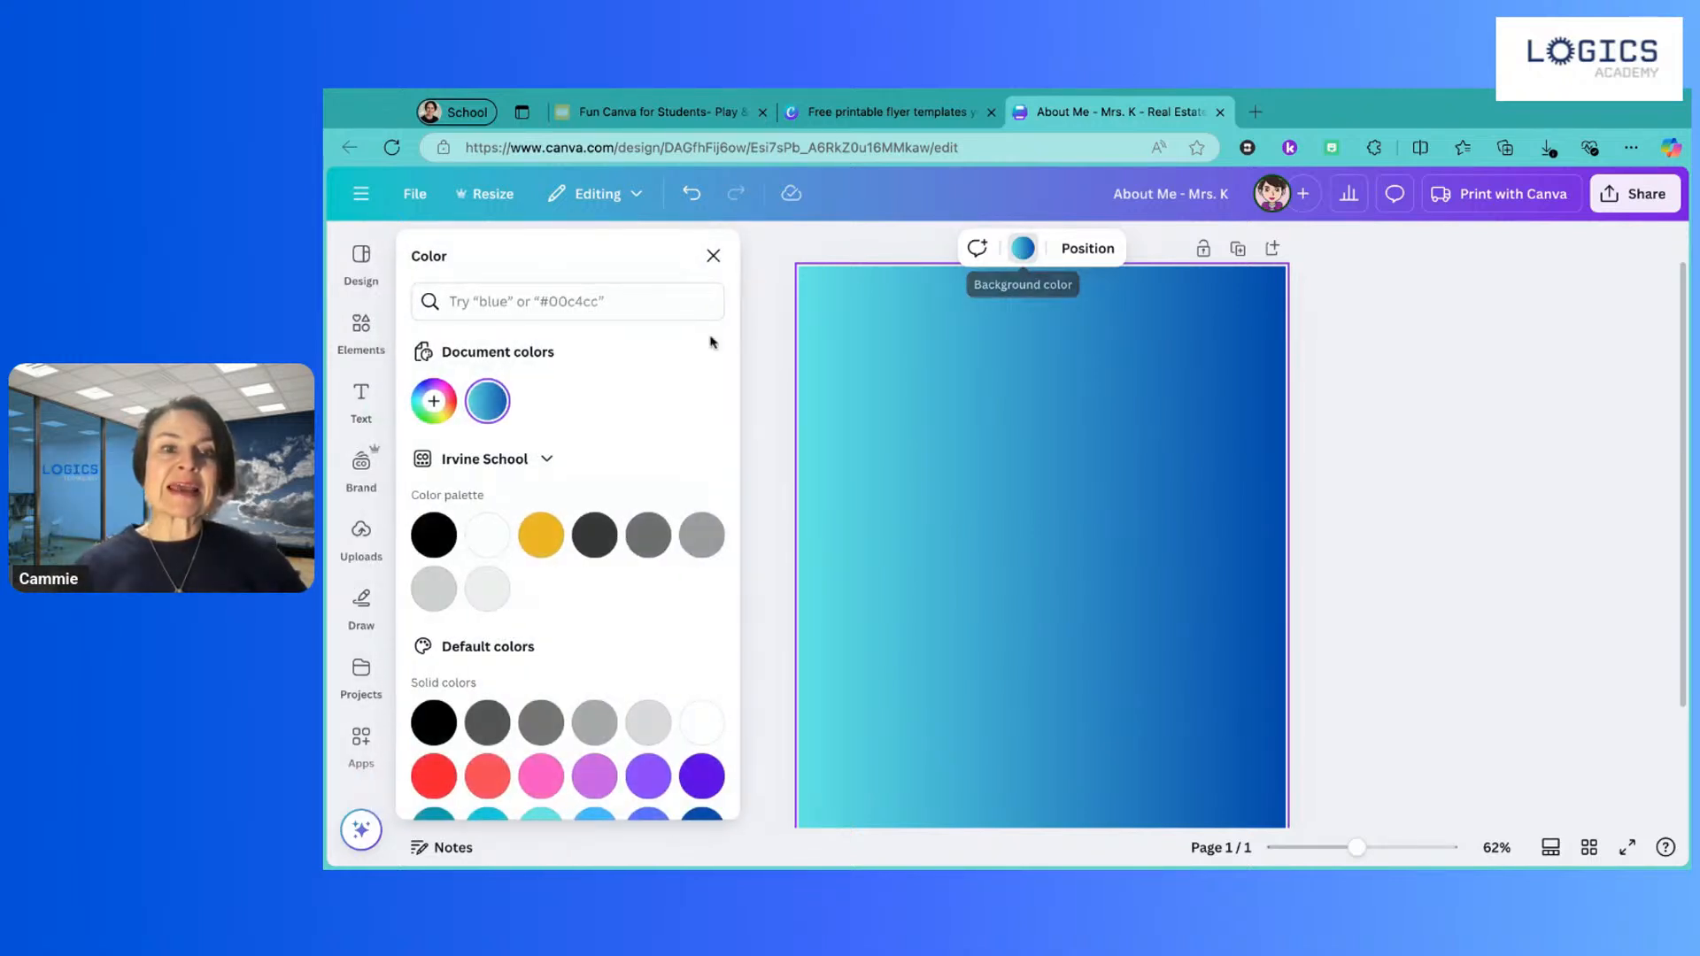
click(487, 402)
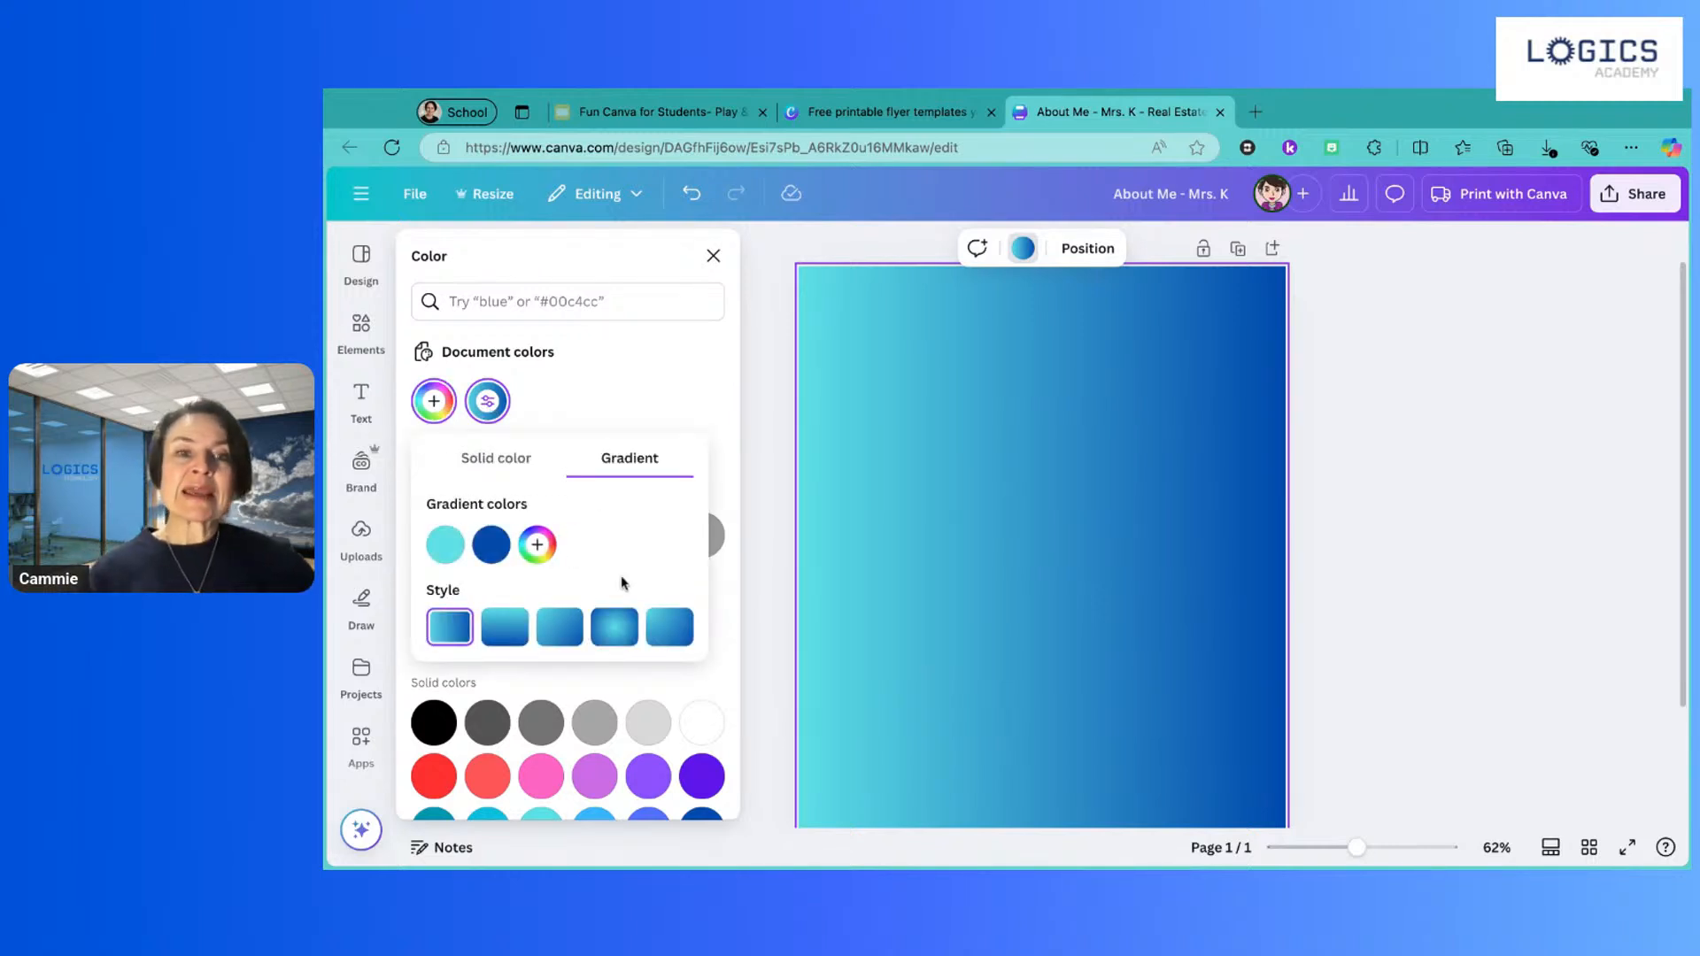
click(507, 634)
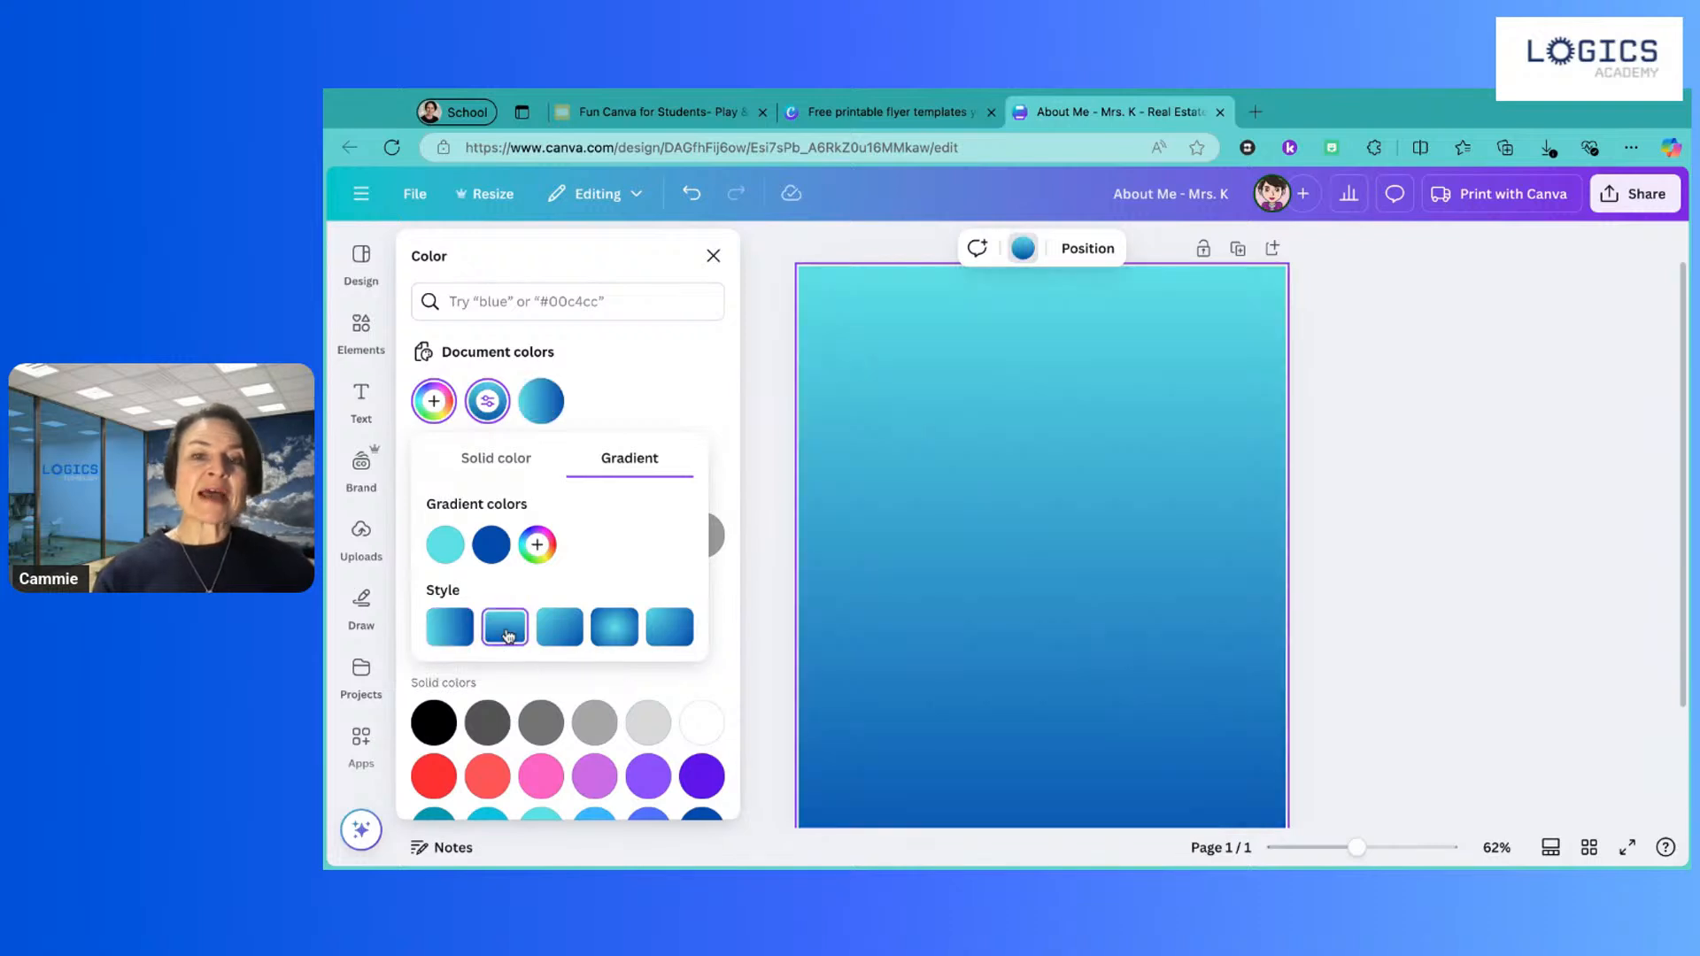
click(608, 627)
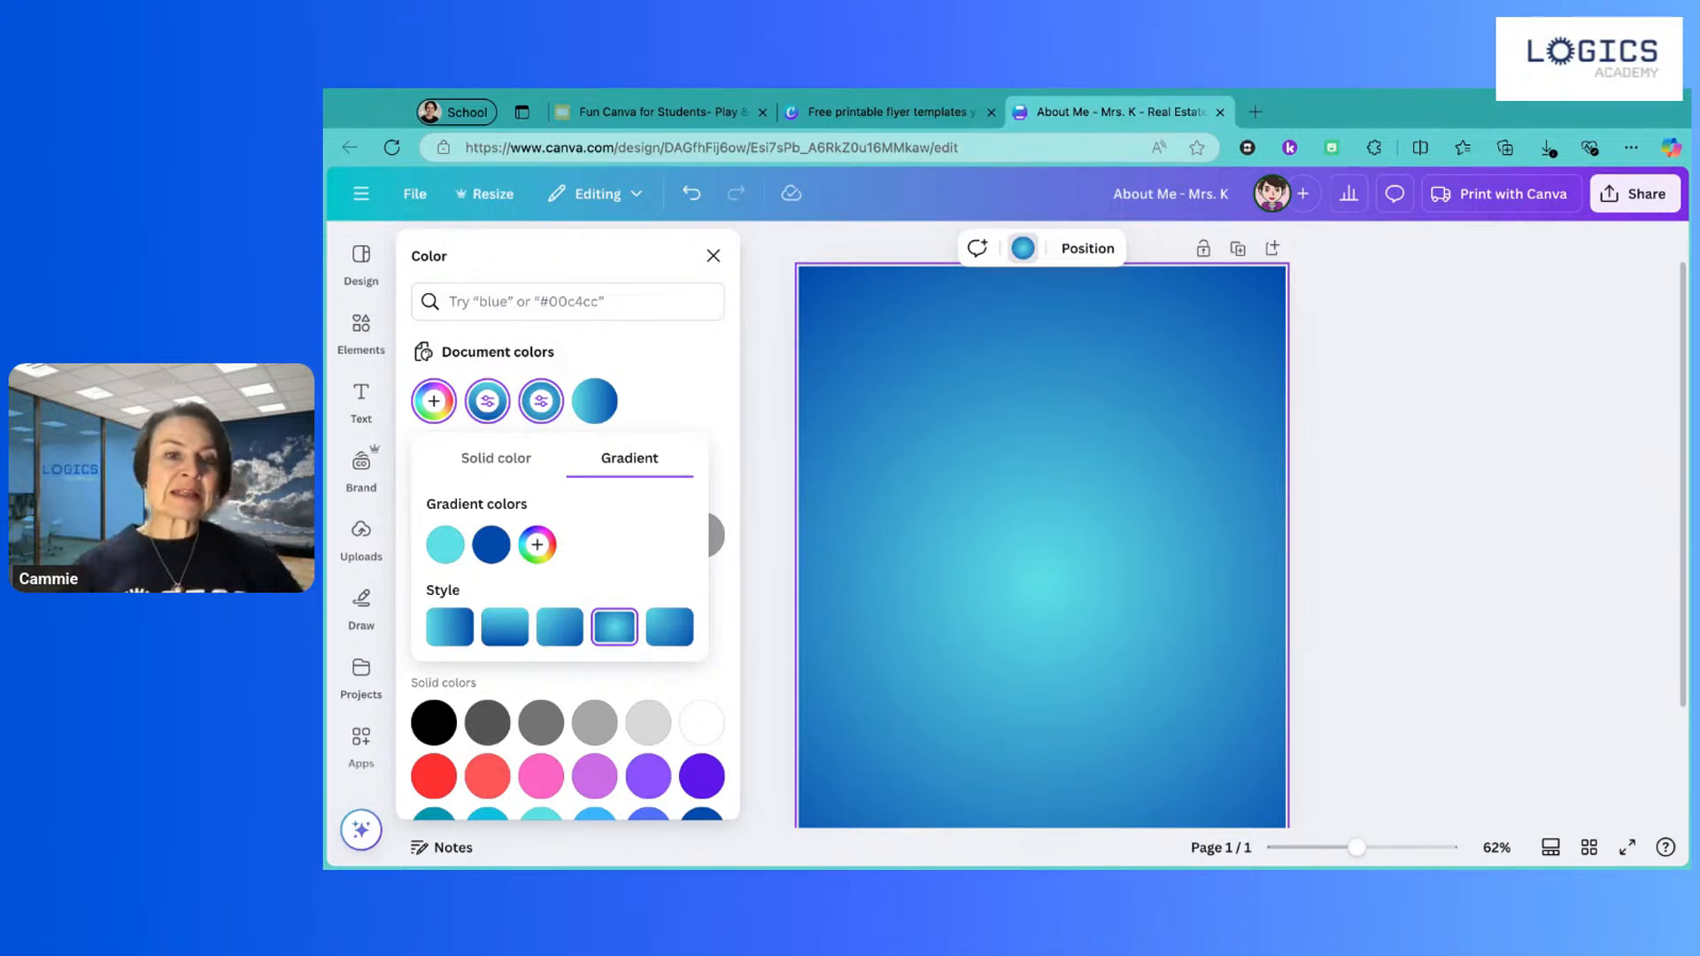
click(682, 629)
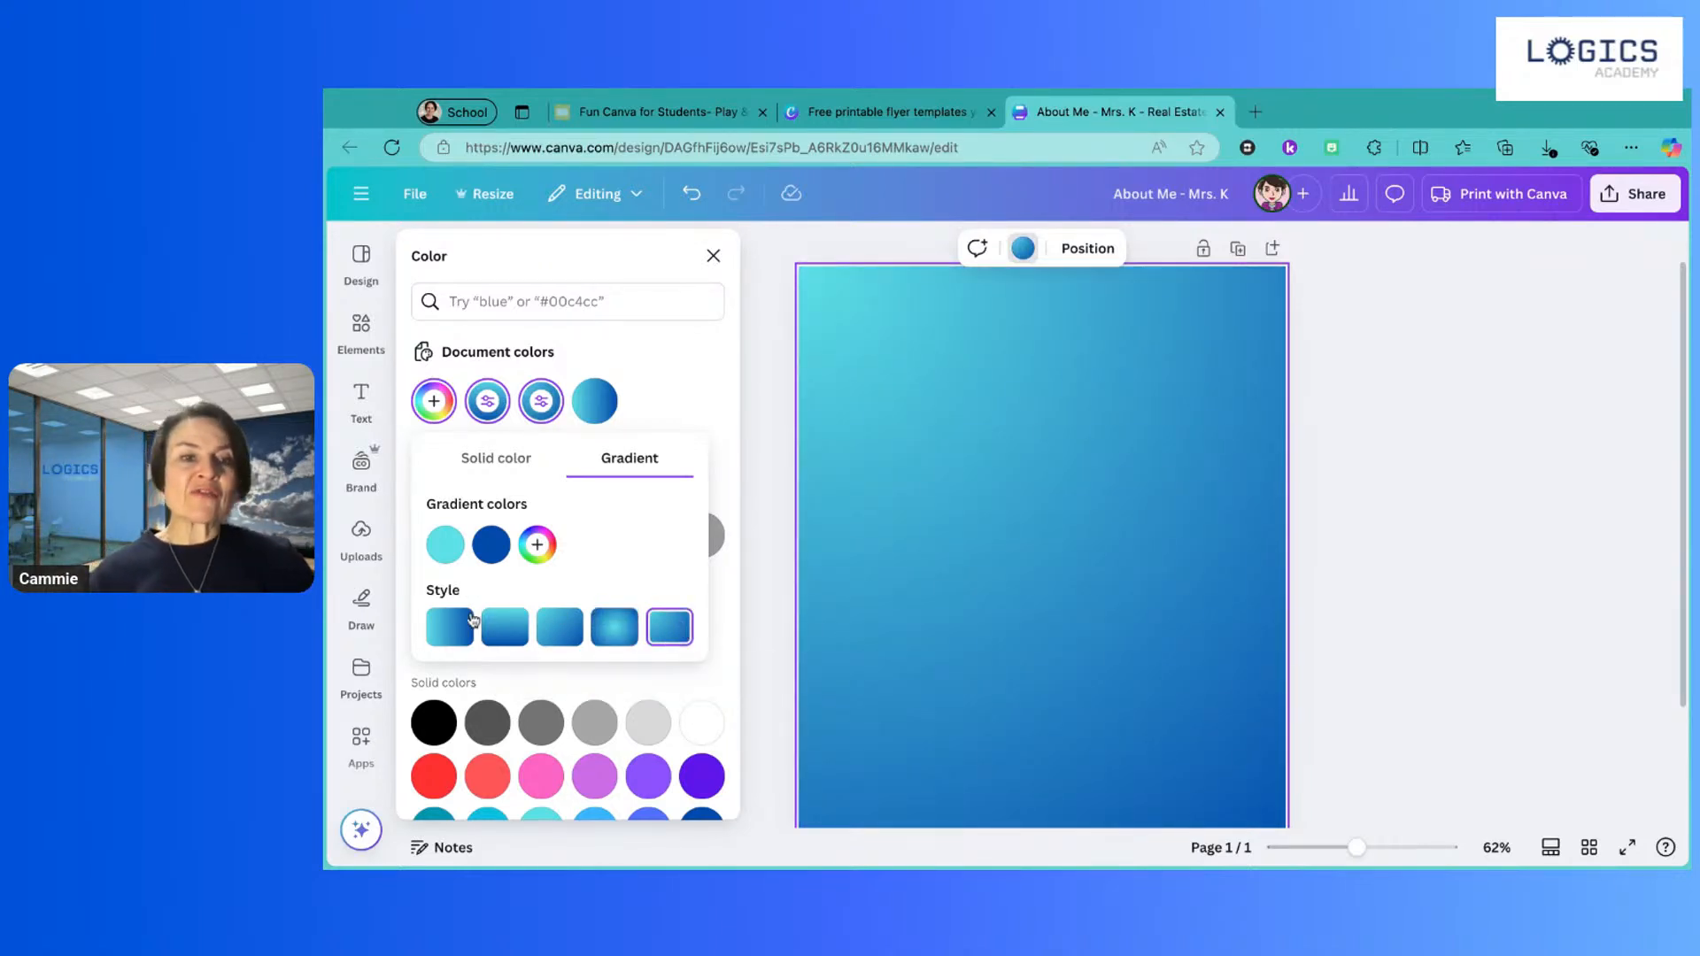
click(515, 630)
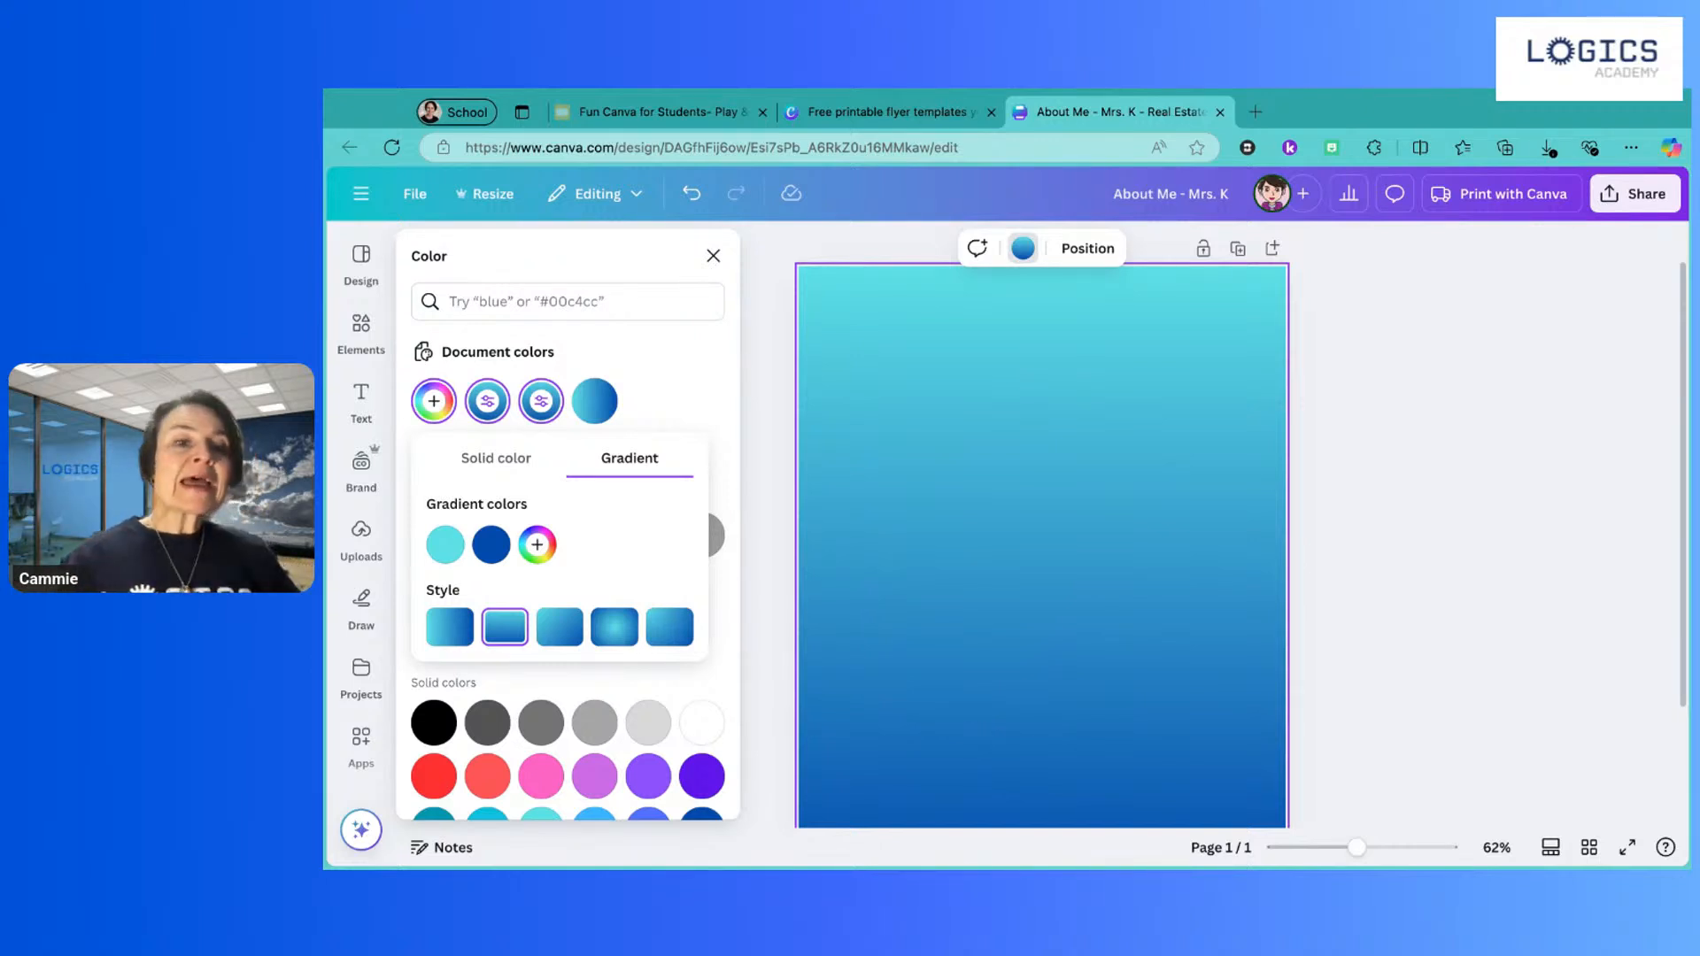
Step: Lighten the gradient's dark blue stop to #347FE4
click(497, 551)
drag(673, 622, 695, 605)
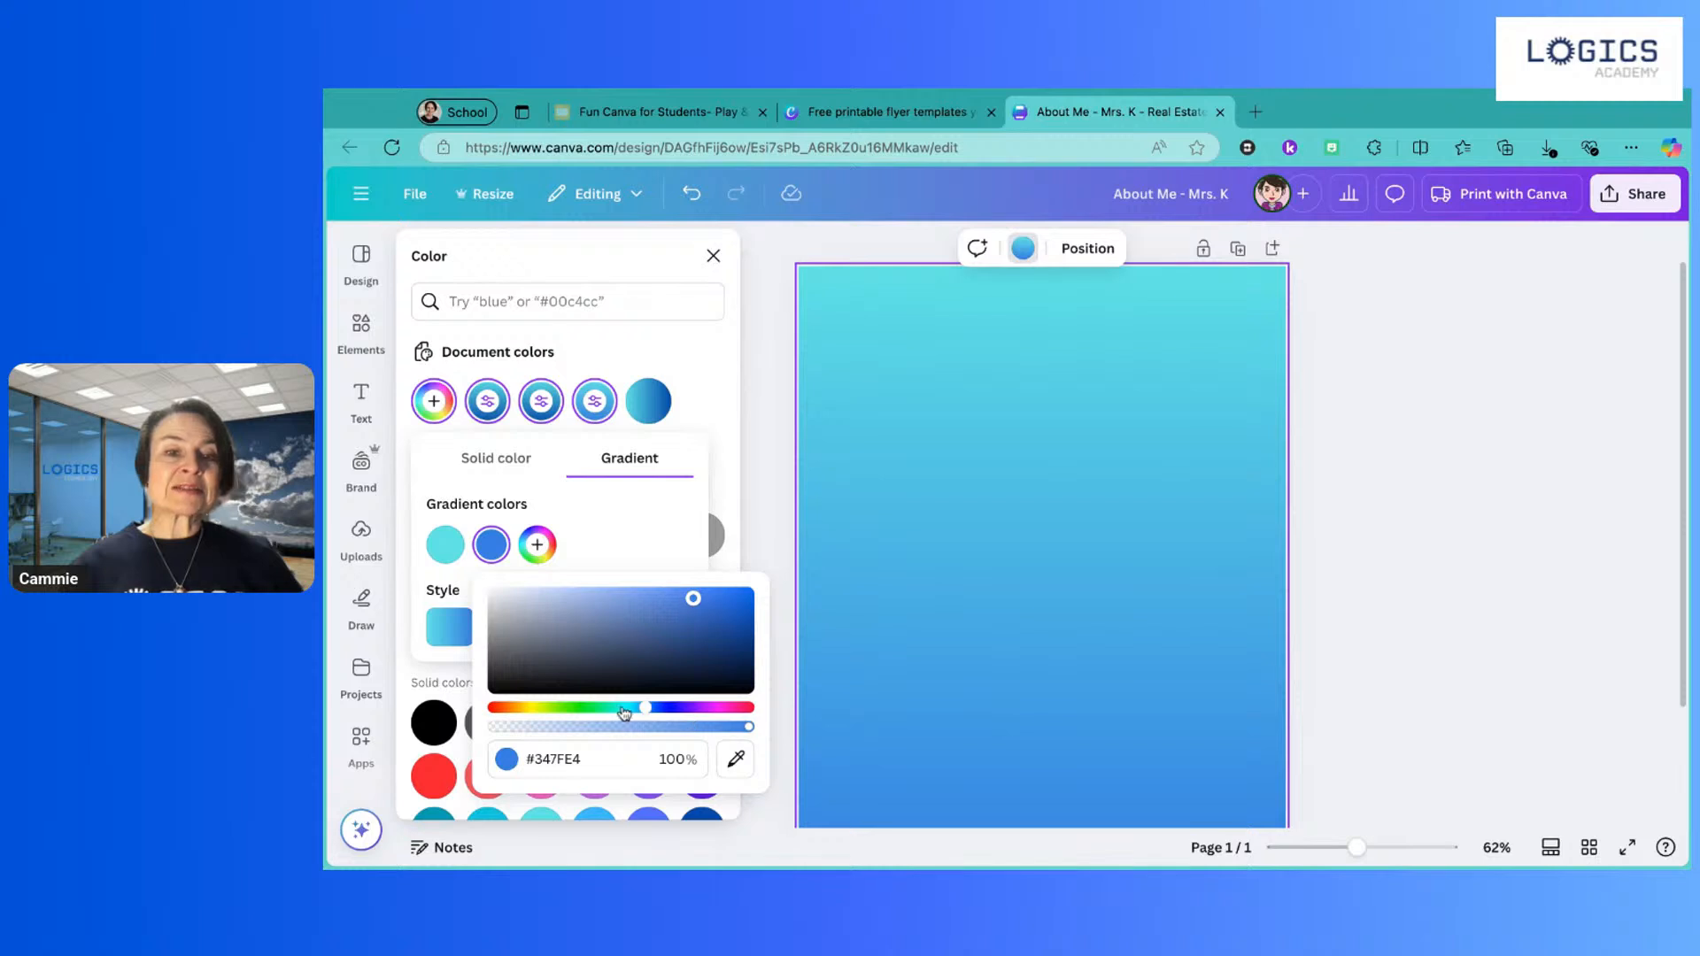
click(647, 537)
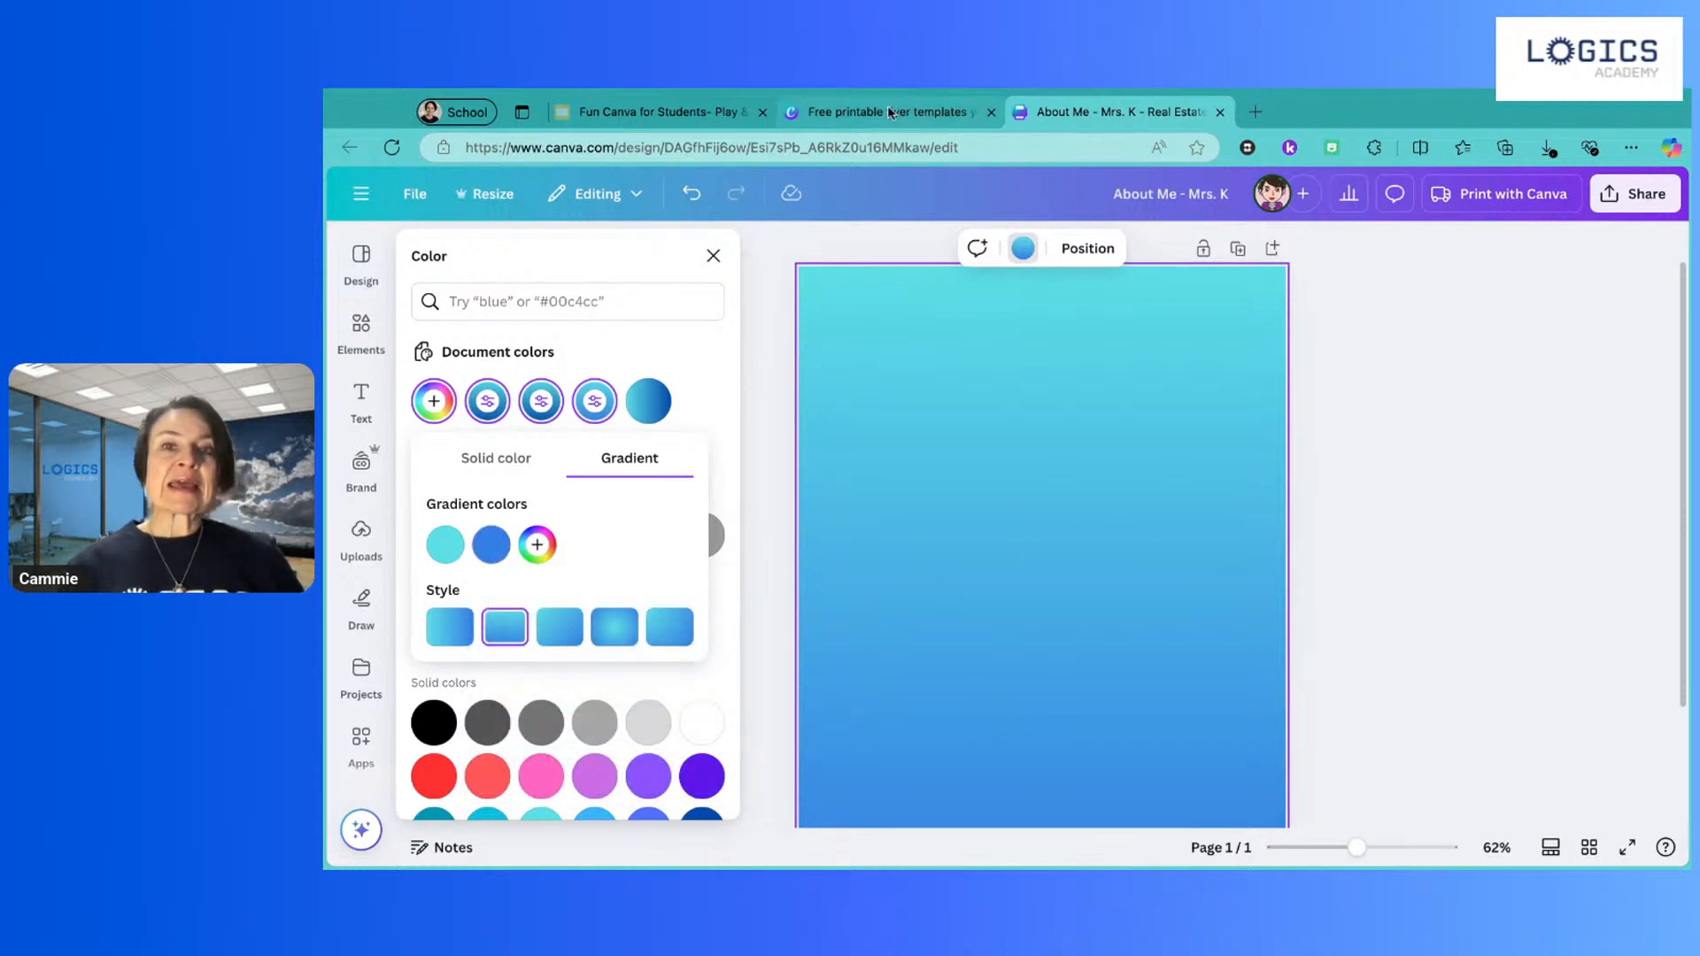
click(989, 113)
Step: Return to the Fun Canva for Students slides and advance to the Activity 1 task list
click(667, 110)
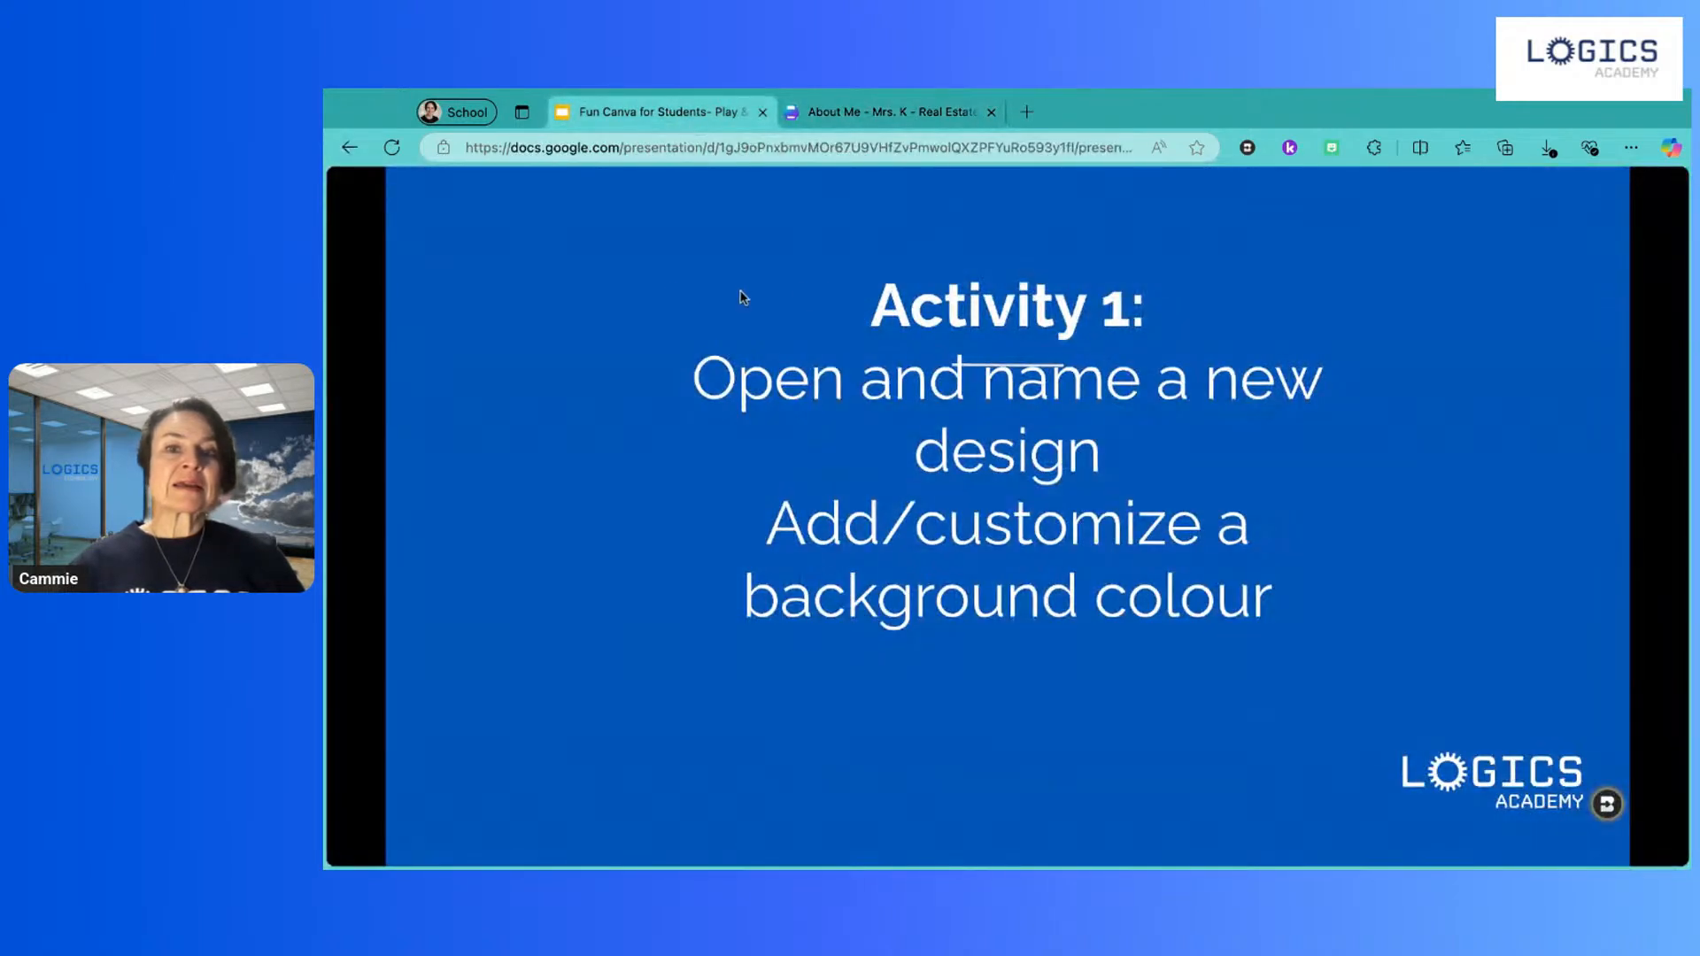
click(662, 282)
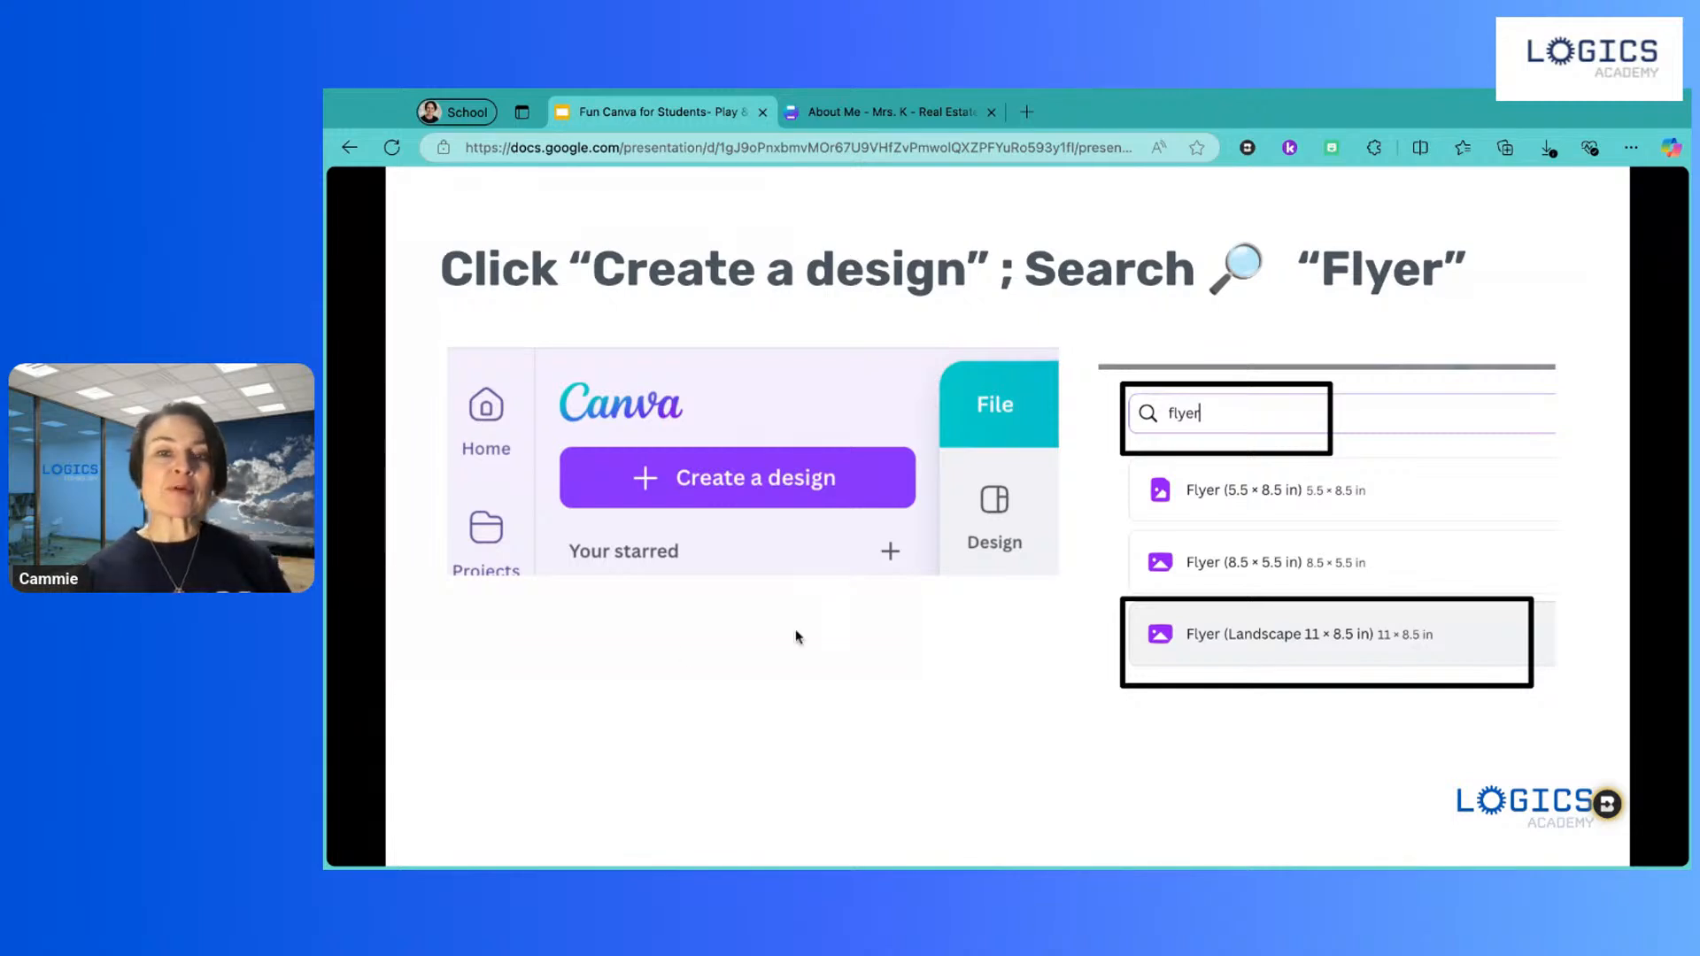
click(841, 733)
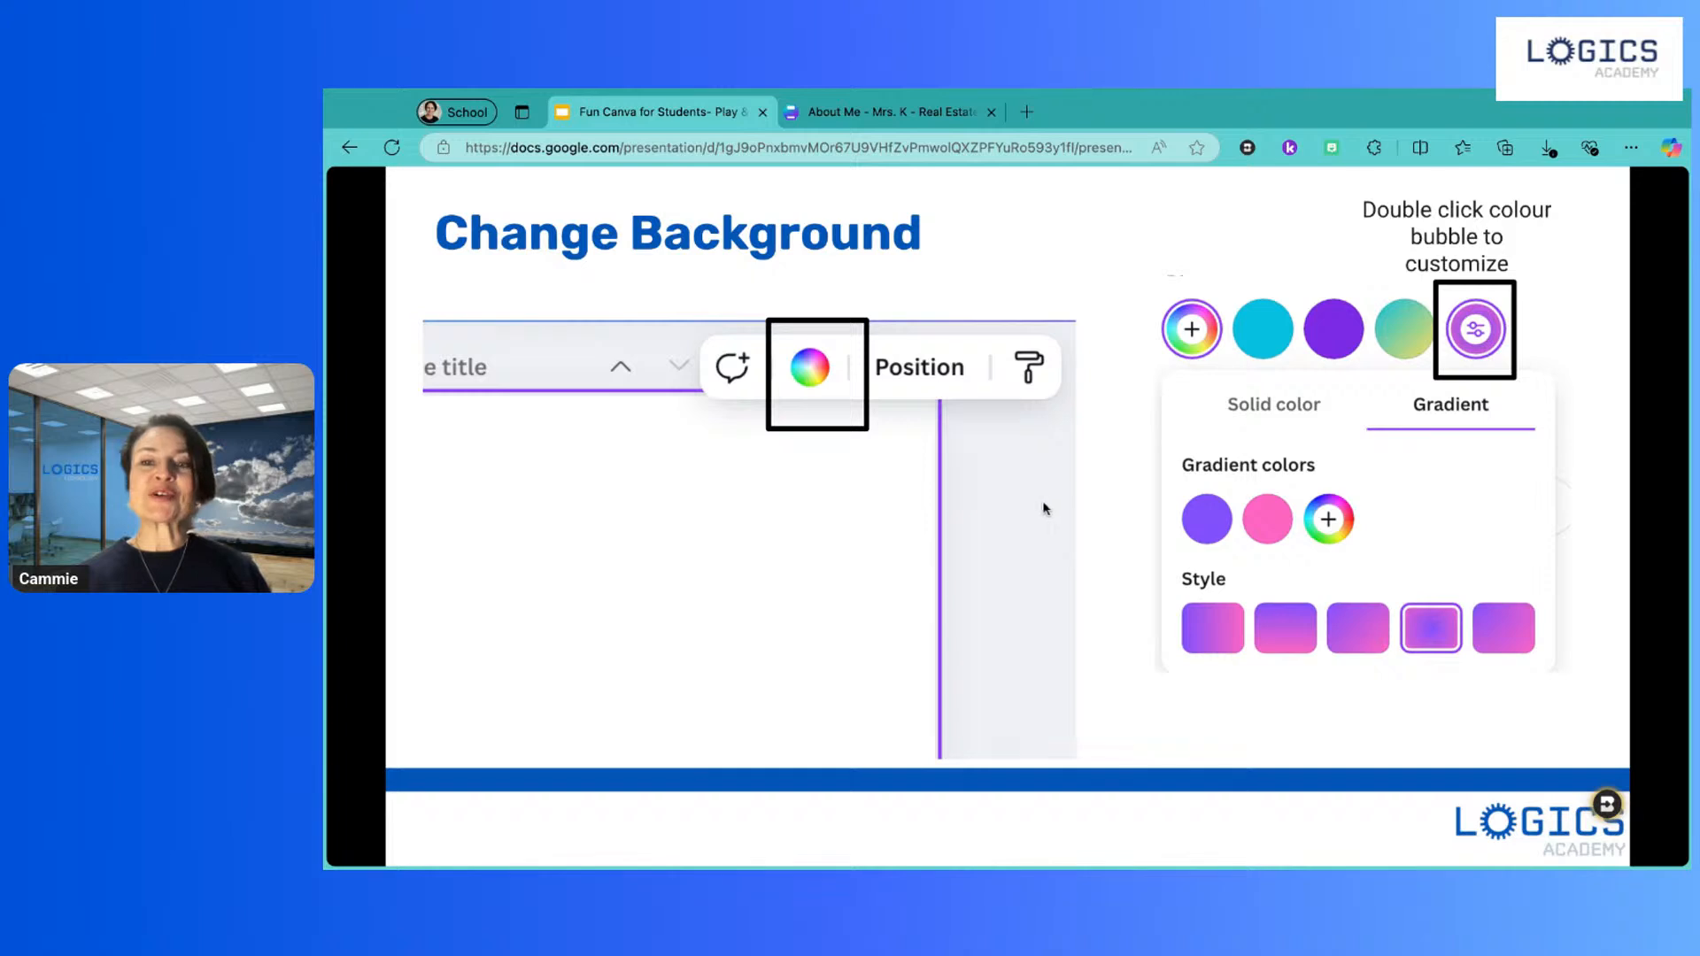
click(1089, 494)
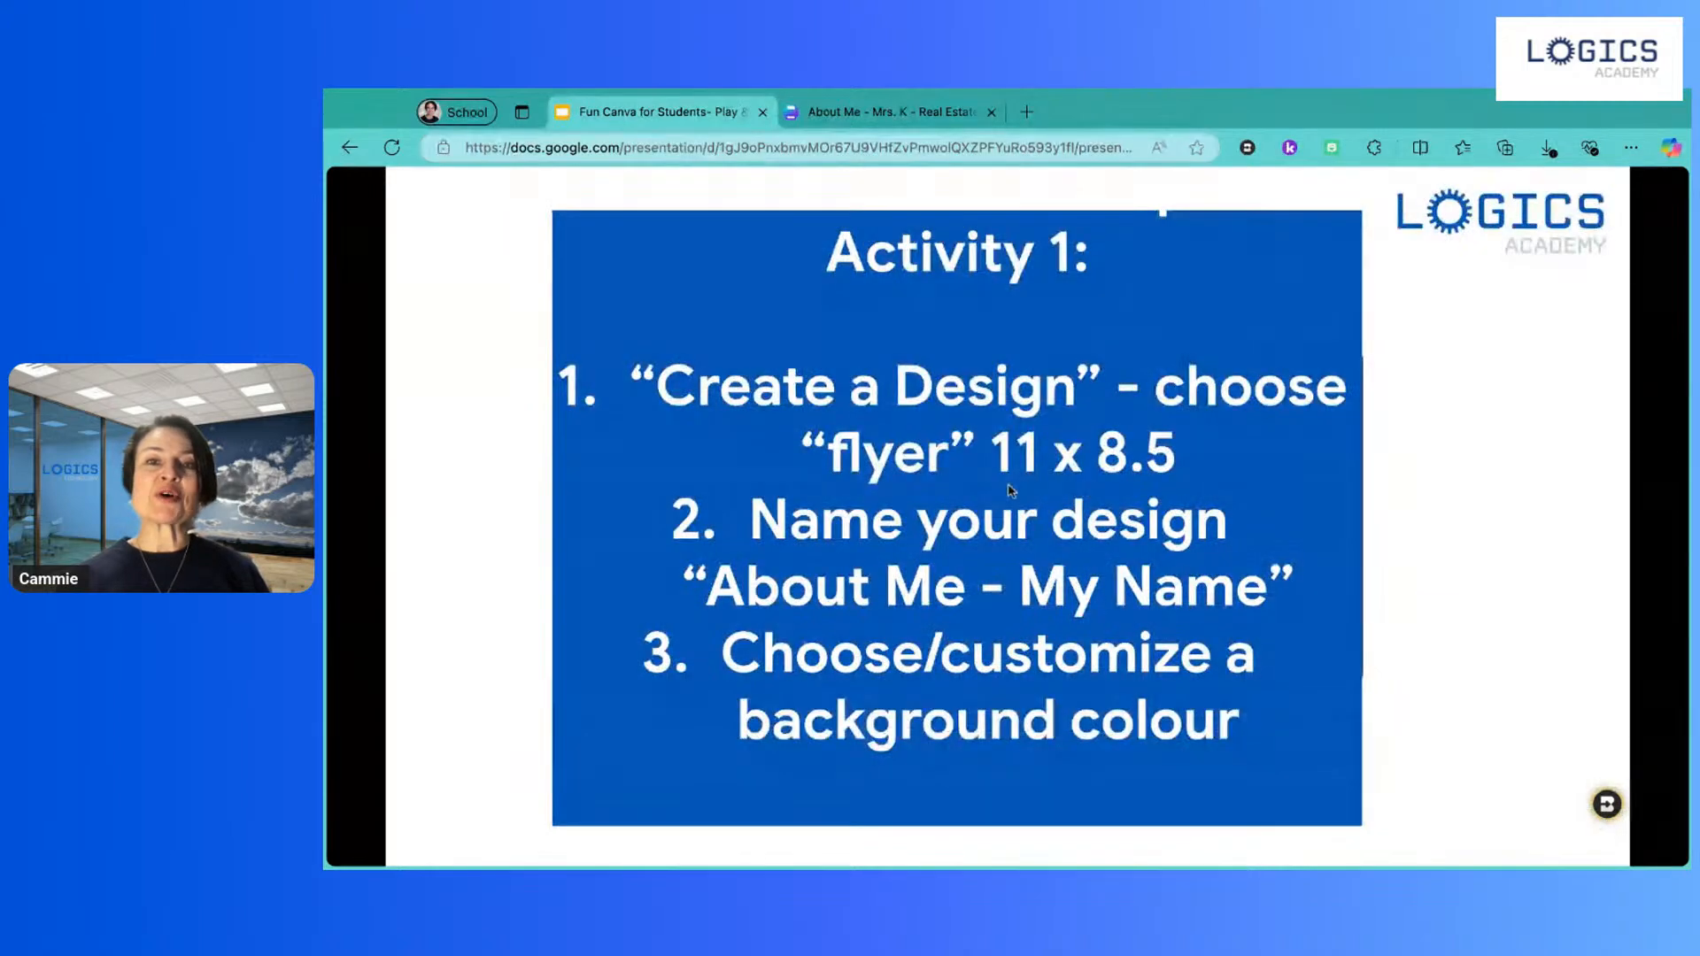
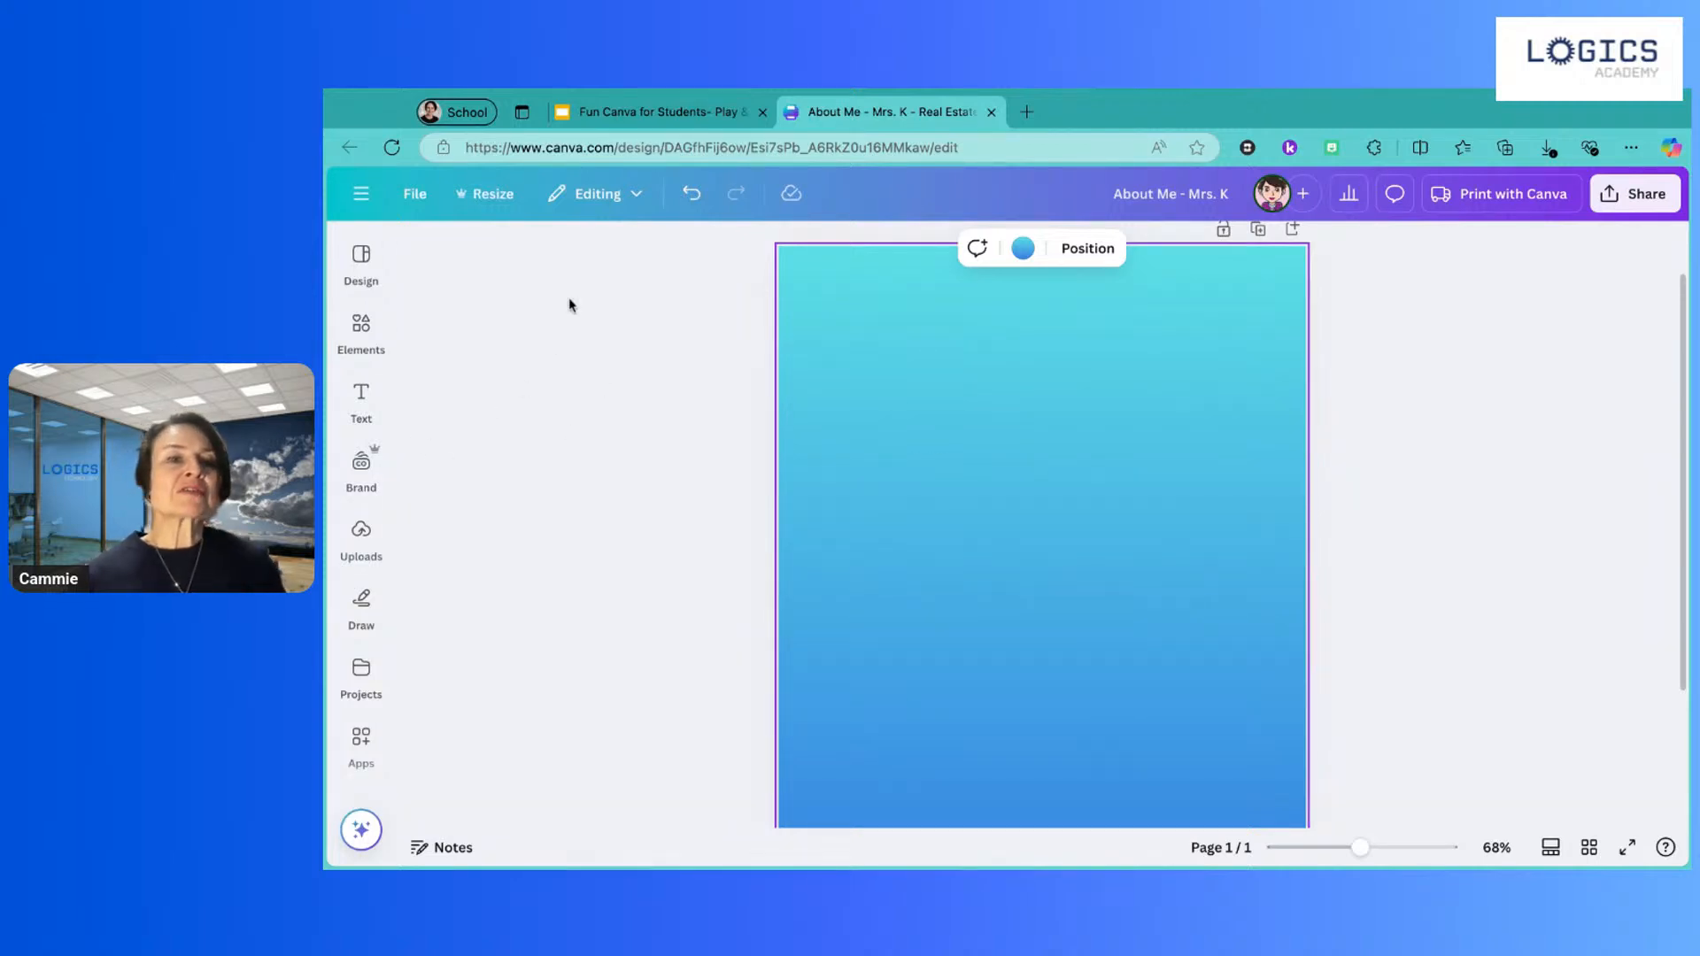
Step: Add a text box in the middle of the page and clear its placeholder text
click(365, 270)
click(365, 272)
click(360, 396)
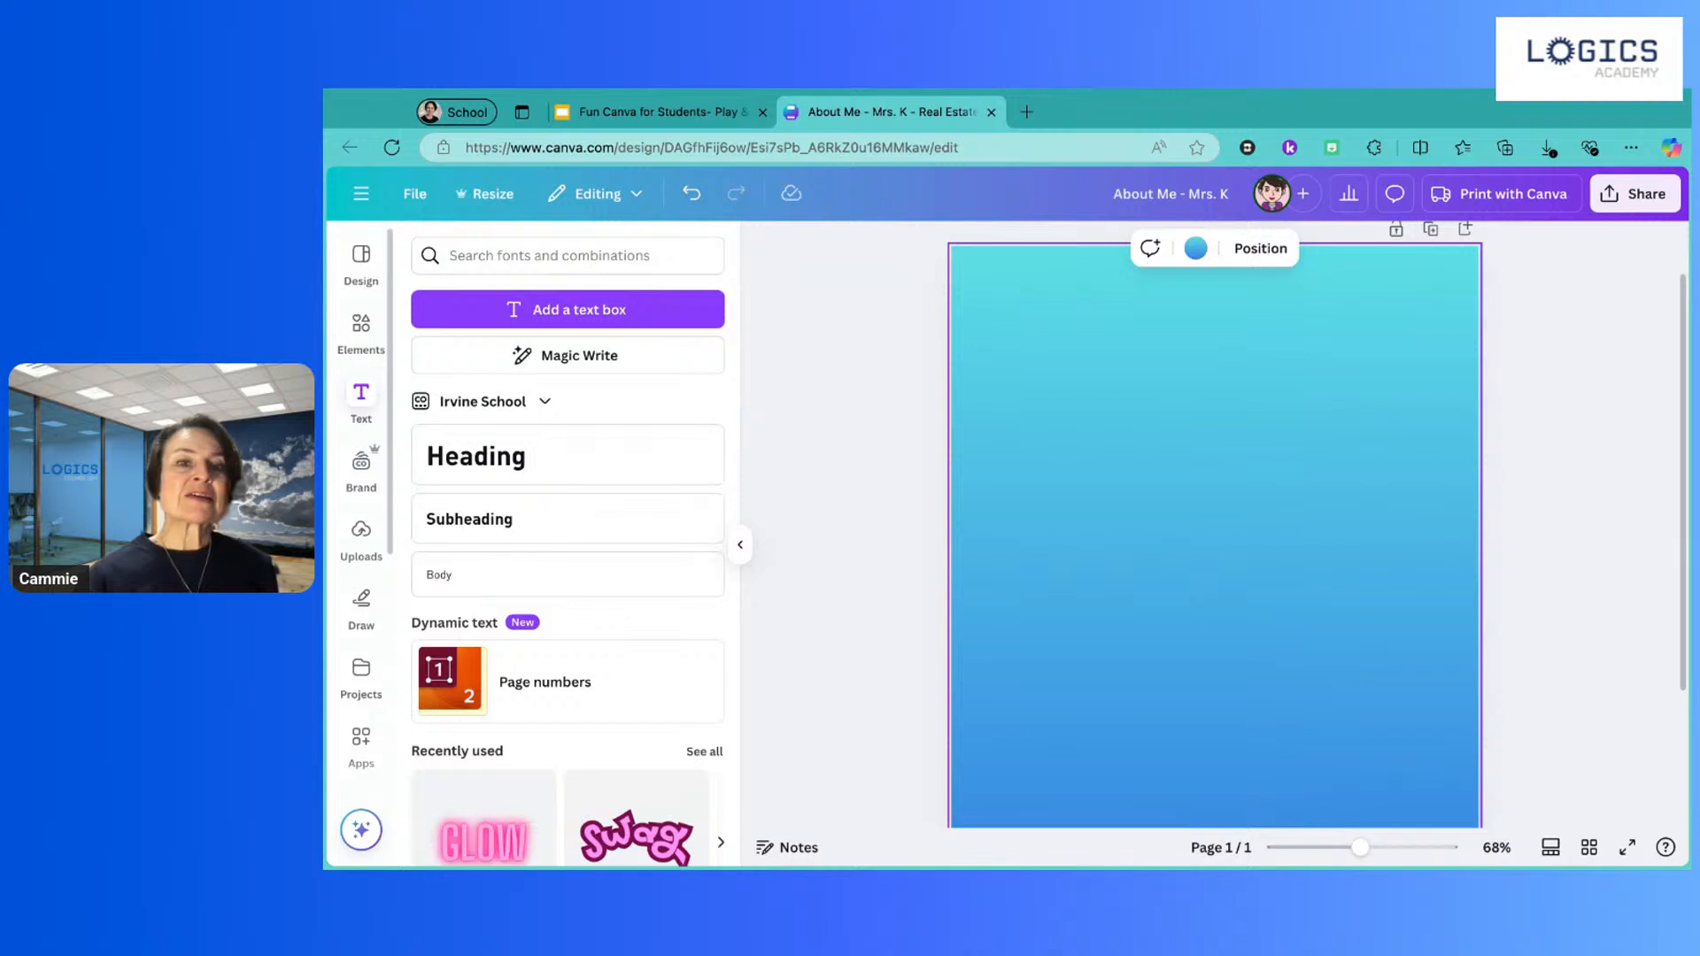
click(559, 310)
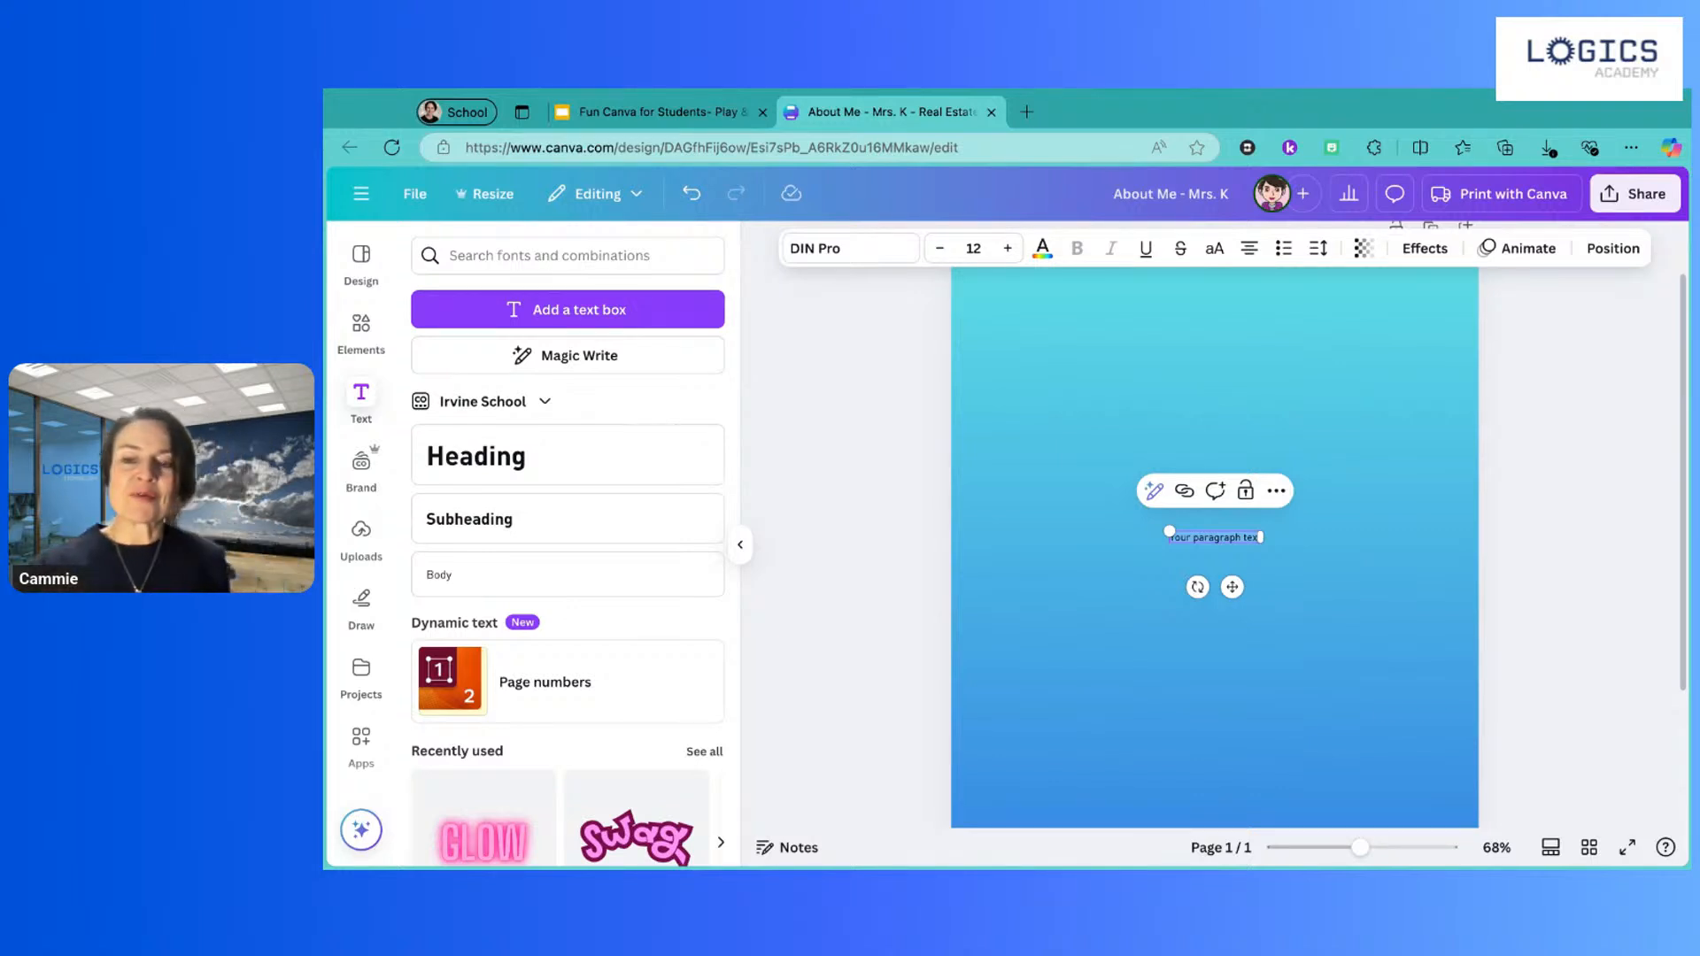
key(BackSpace)
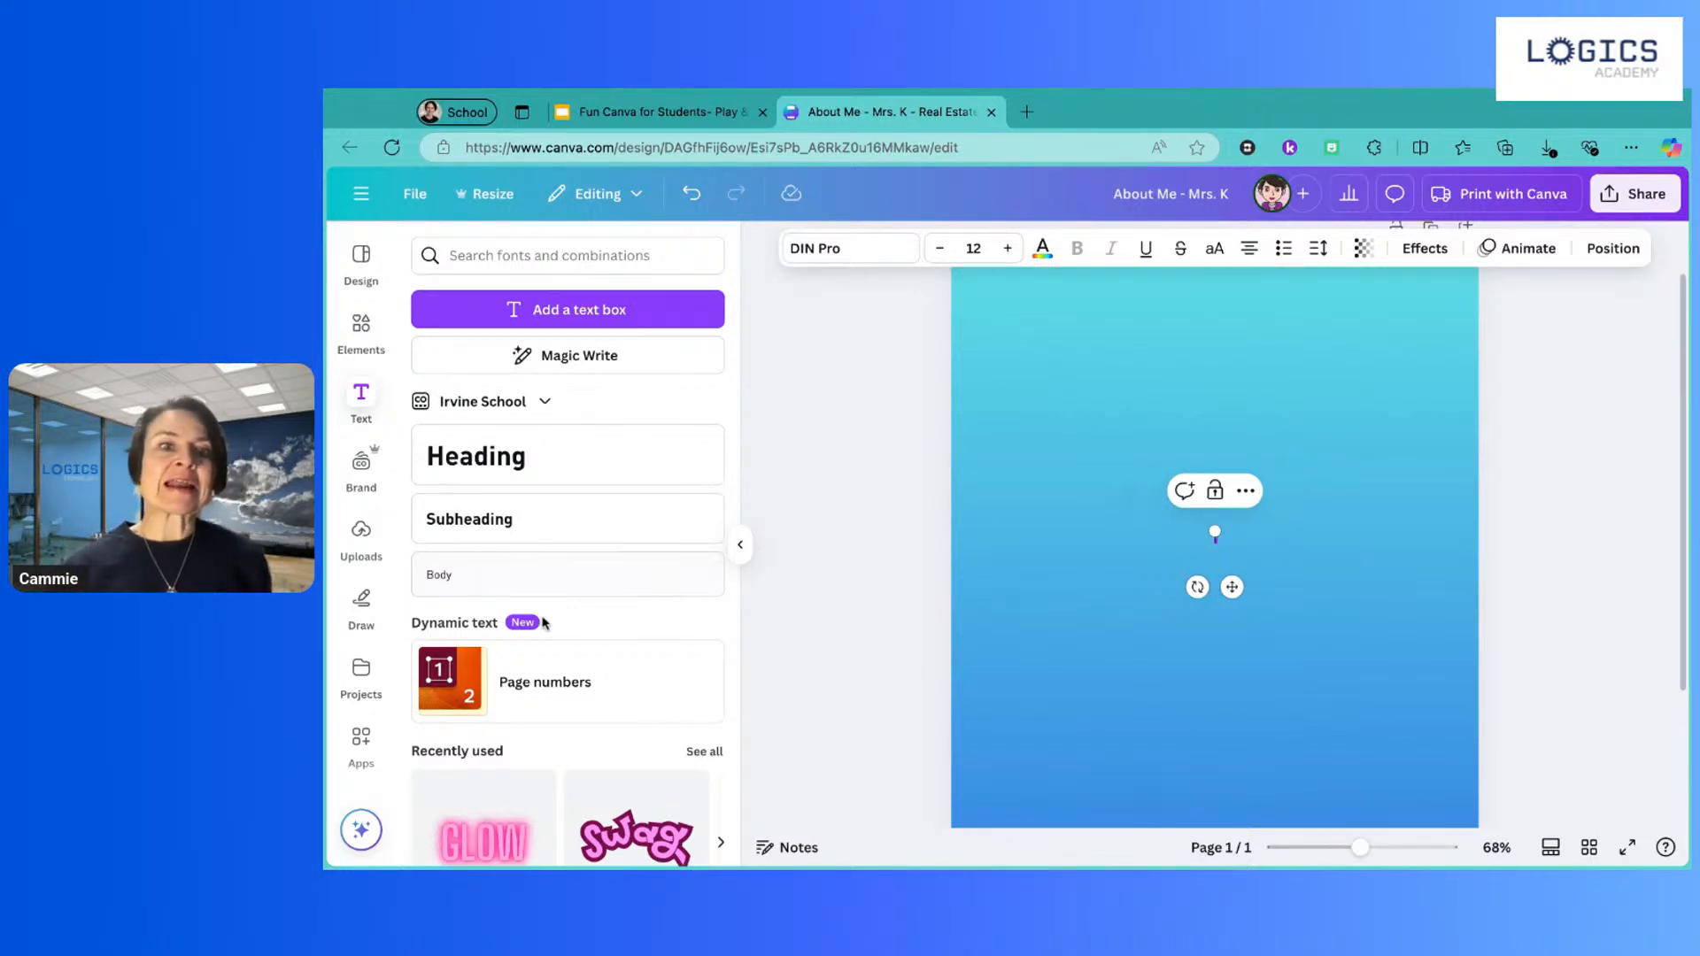
Step: Scroll through the ready-made font combinations to browse the text presets
scroll(544, 622, down, 5)
scroll(545, 622, down, 2)
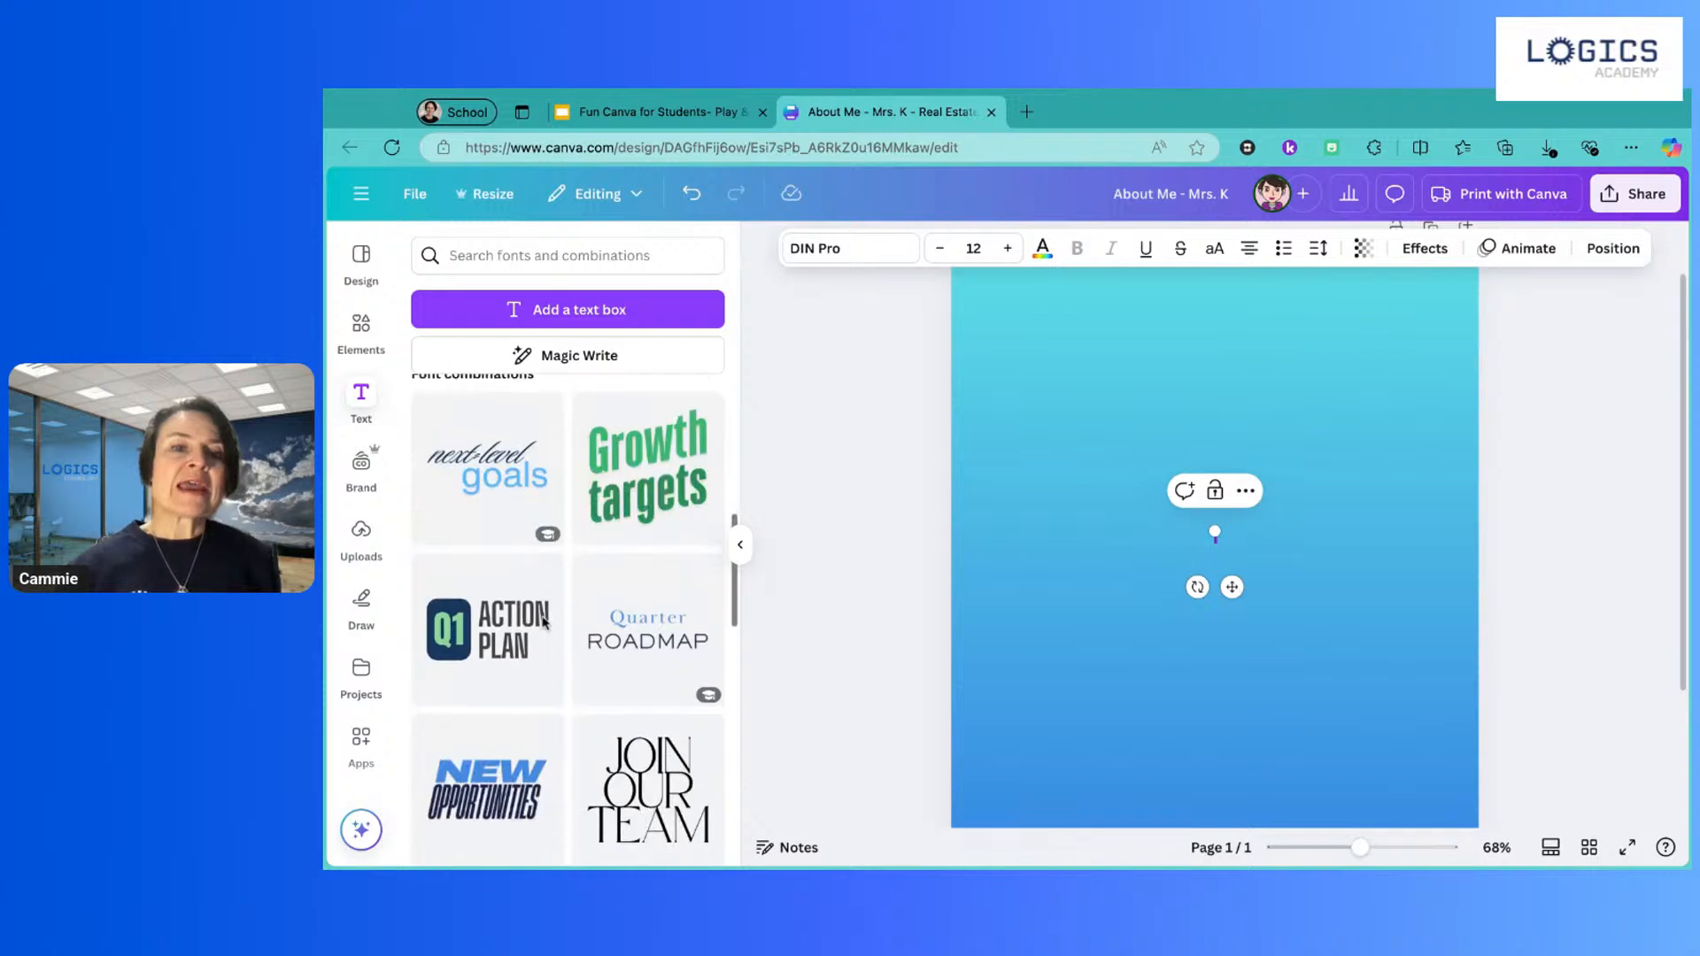
scroll(581, 680, down, 3)
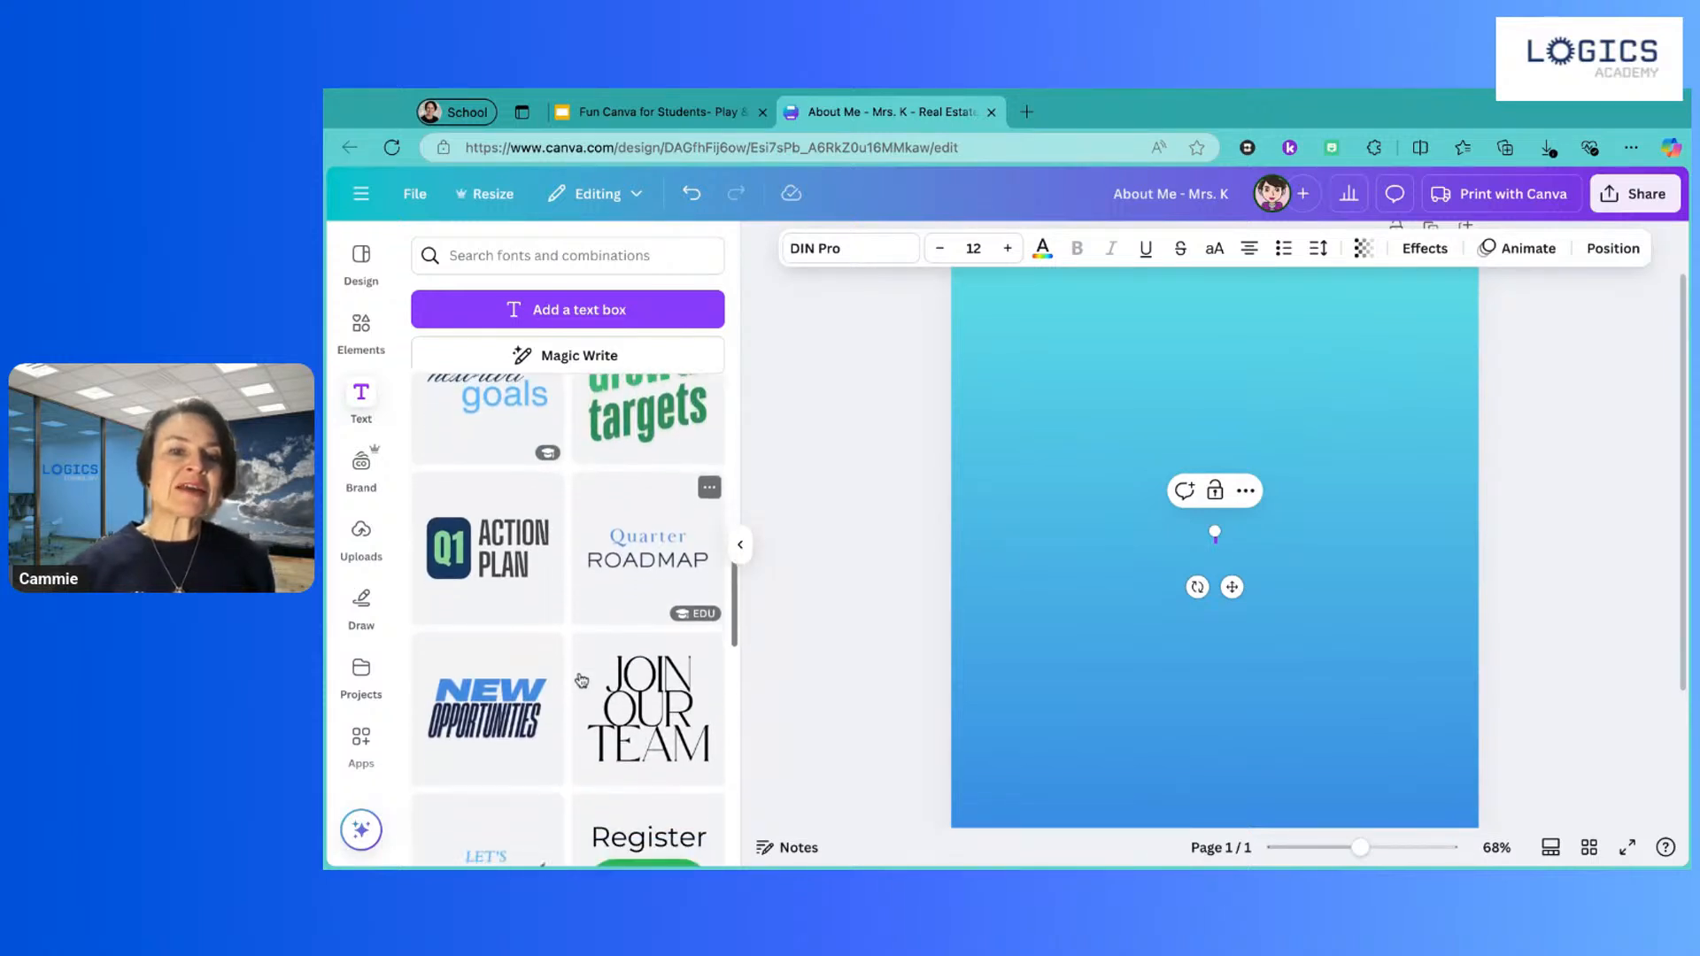
scroll(581, 680, down, 4)
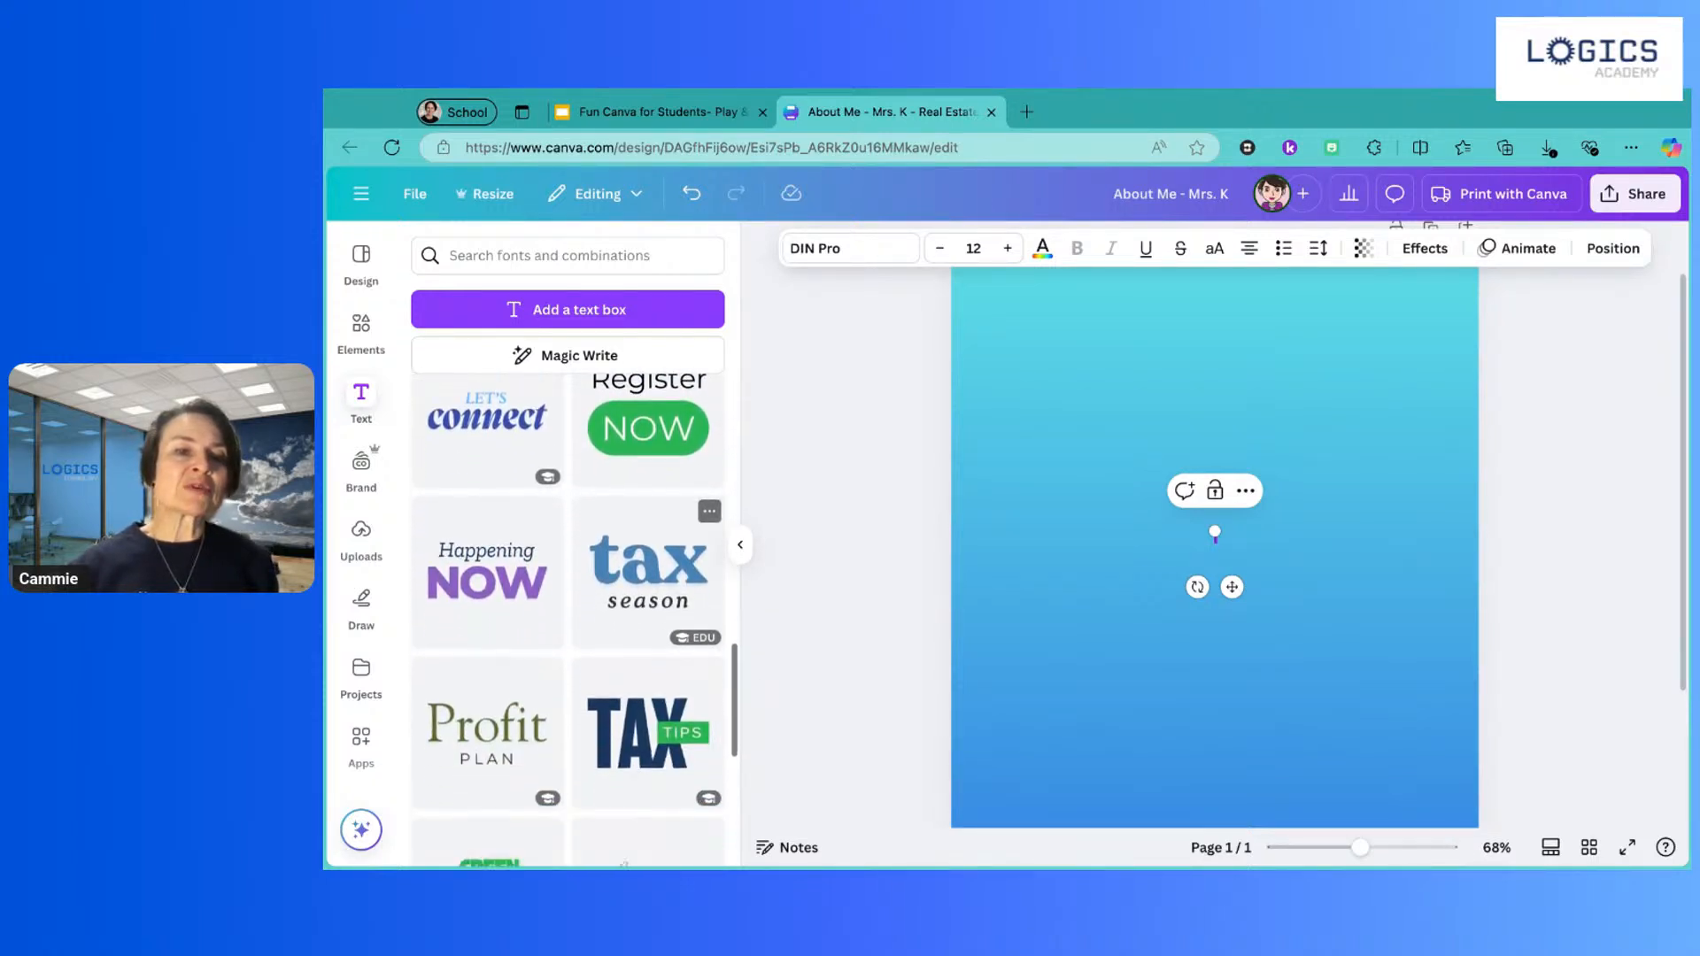
scroll(646, 699, down, 3)
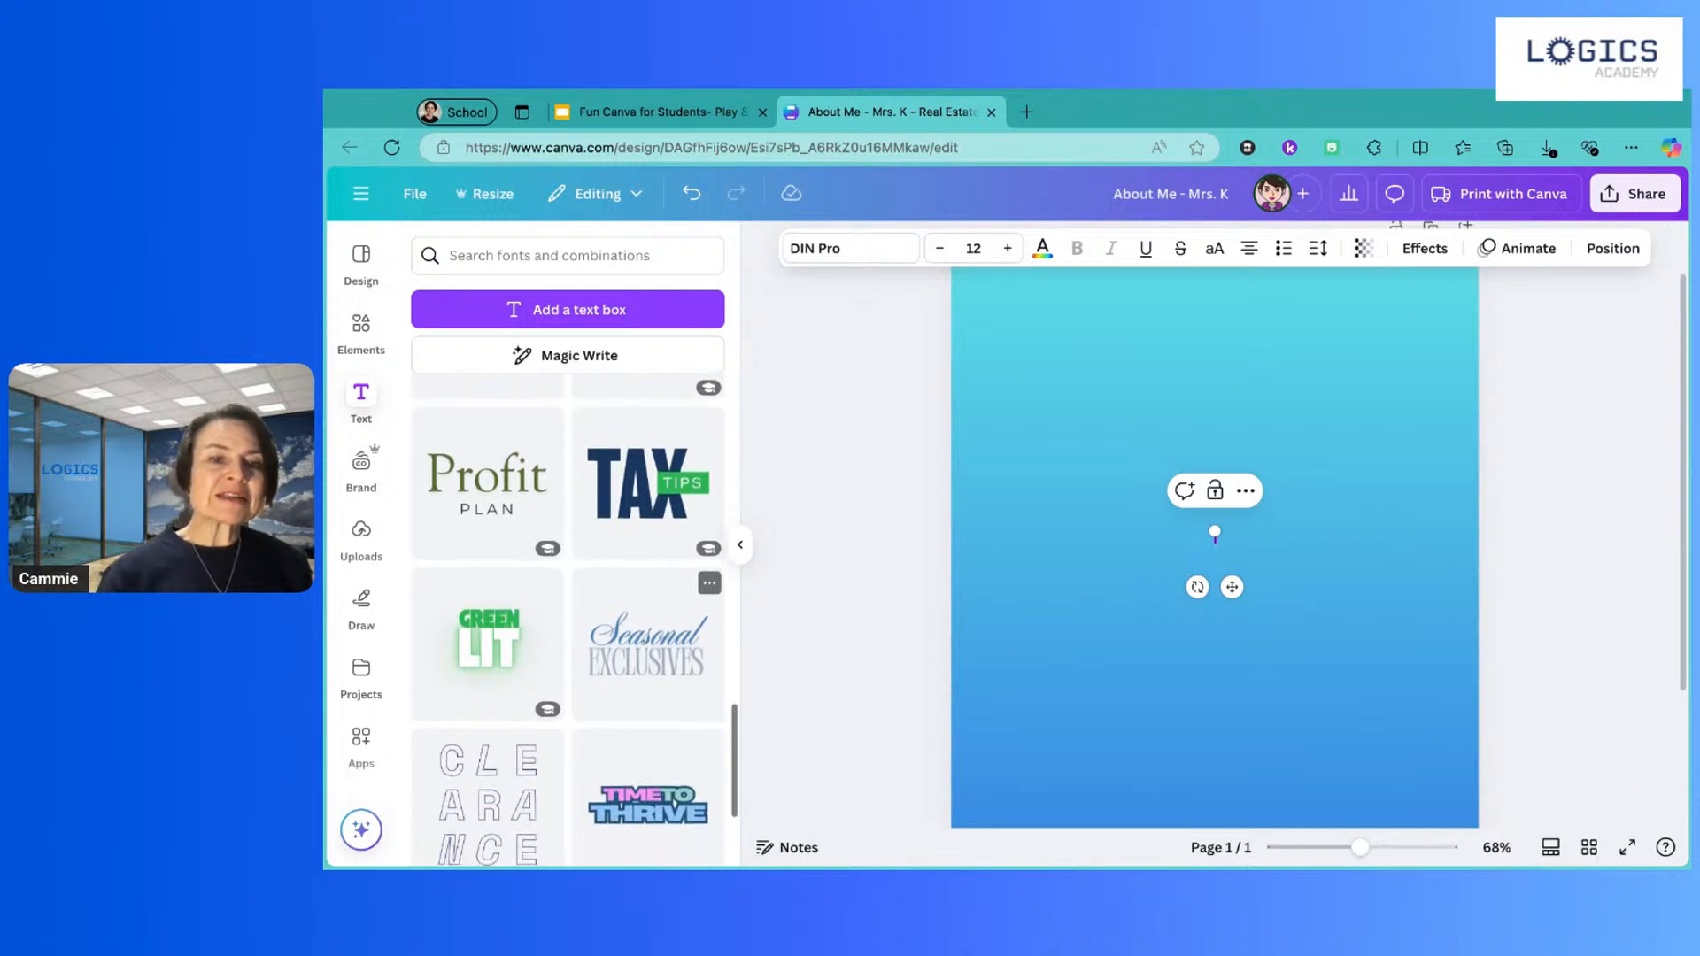
scroll(576, 619, down, 4)
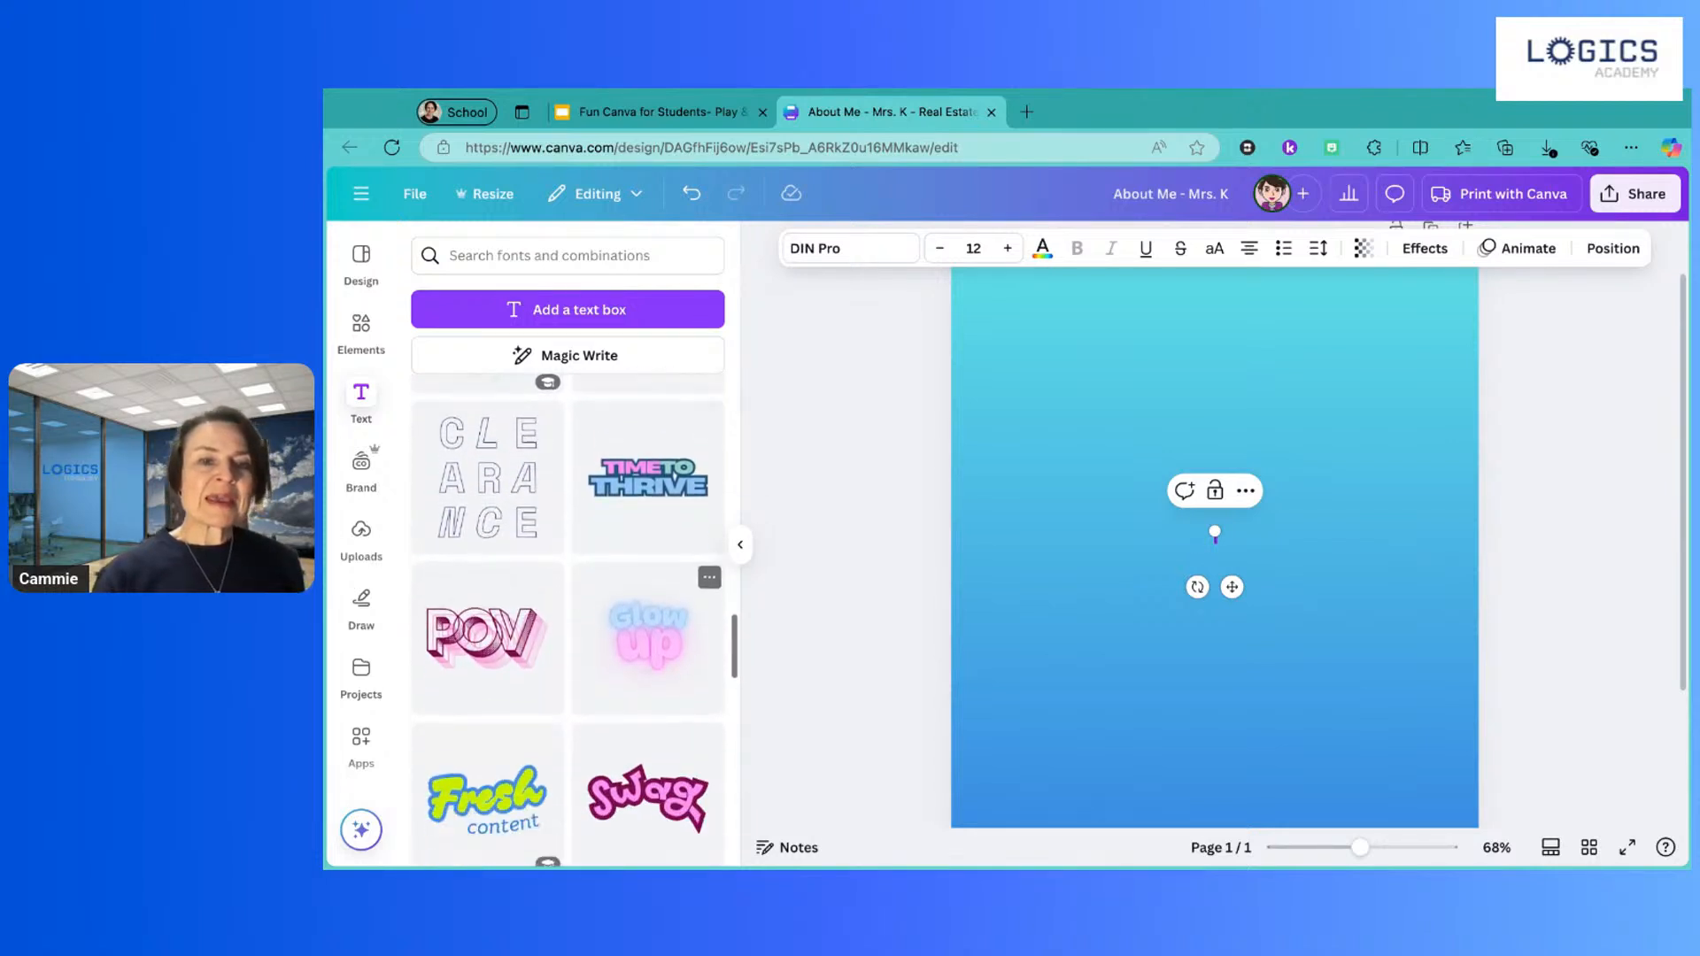
scroll(648, 580, down, 1)
scroll(648, 580, up, 1)
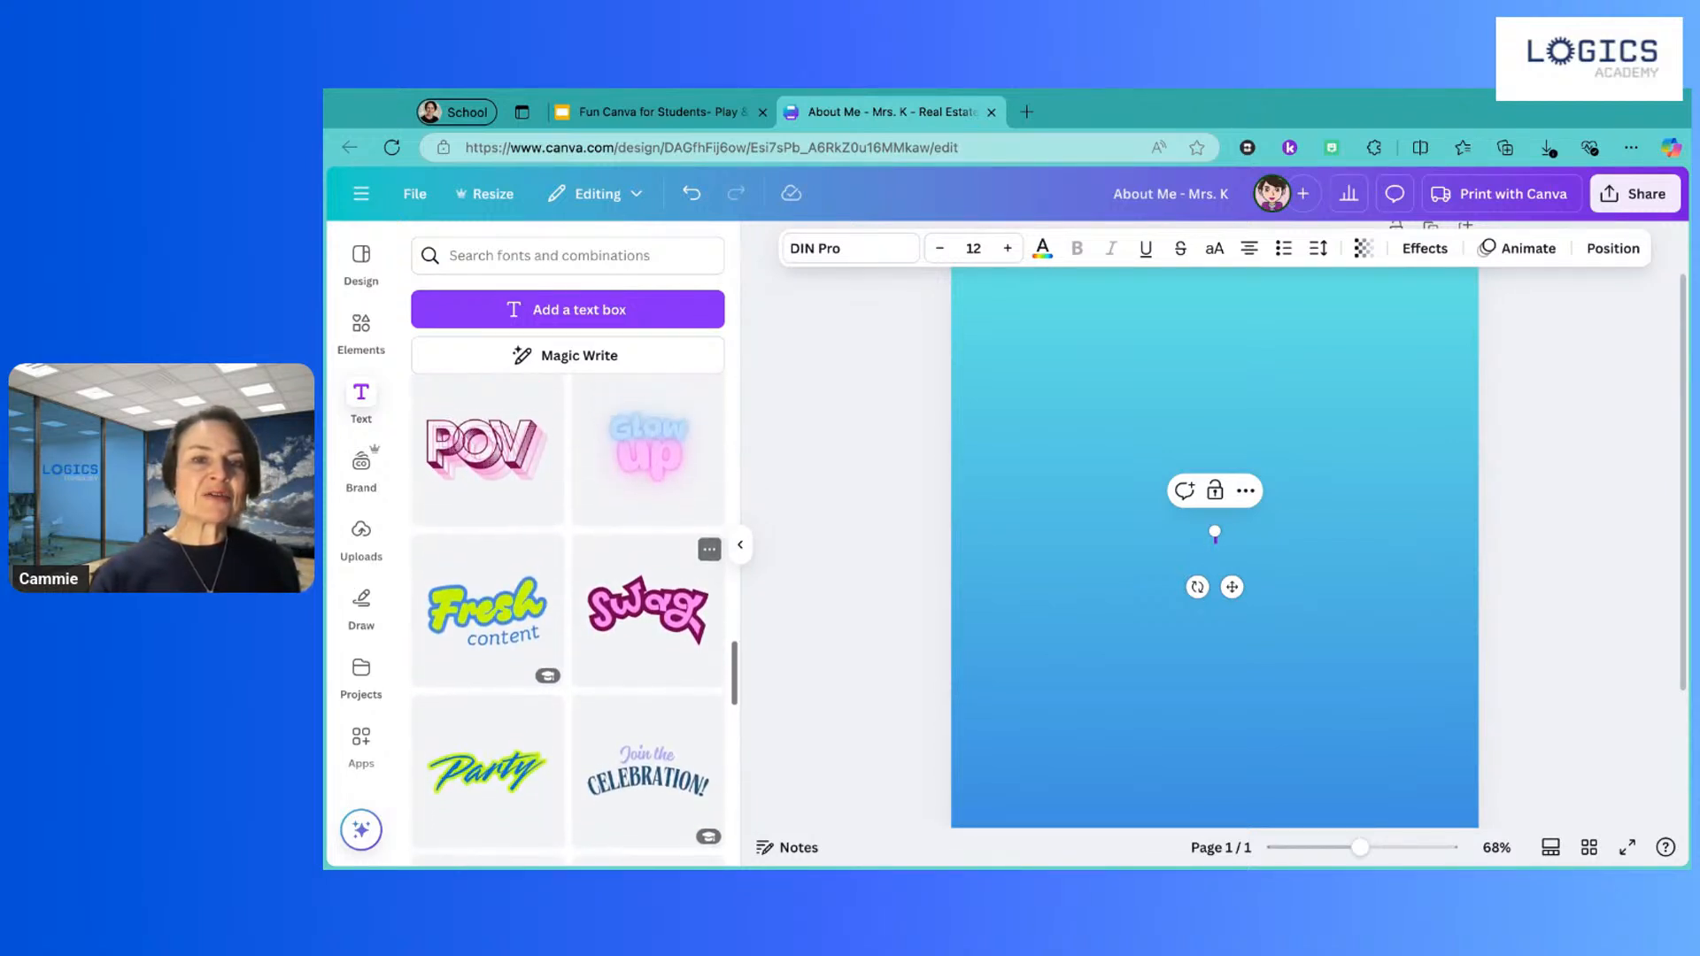
scroll(648, 580, down, 1)
scroll(648, 580, up, 1)
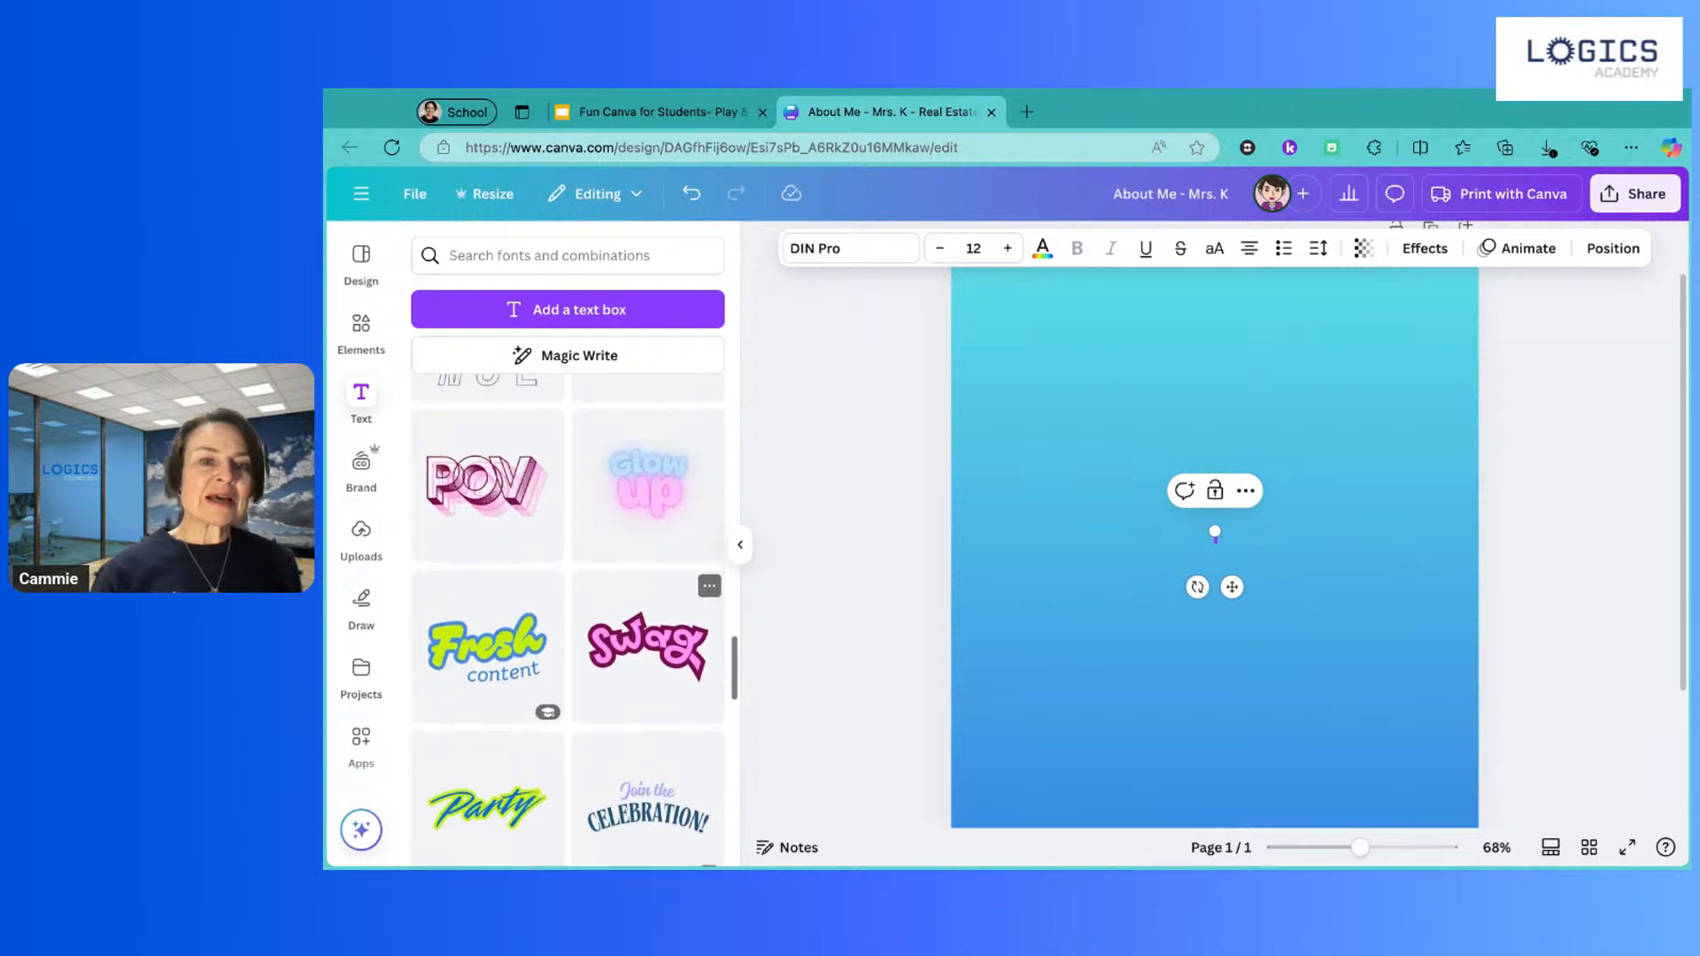
scroll(646, 620, down, 3)
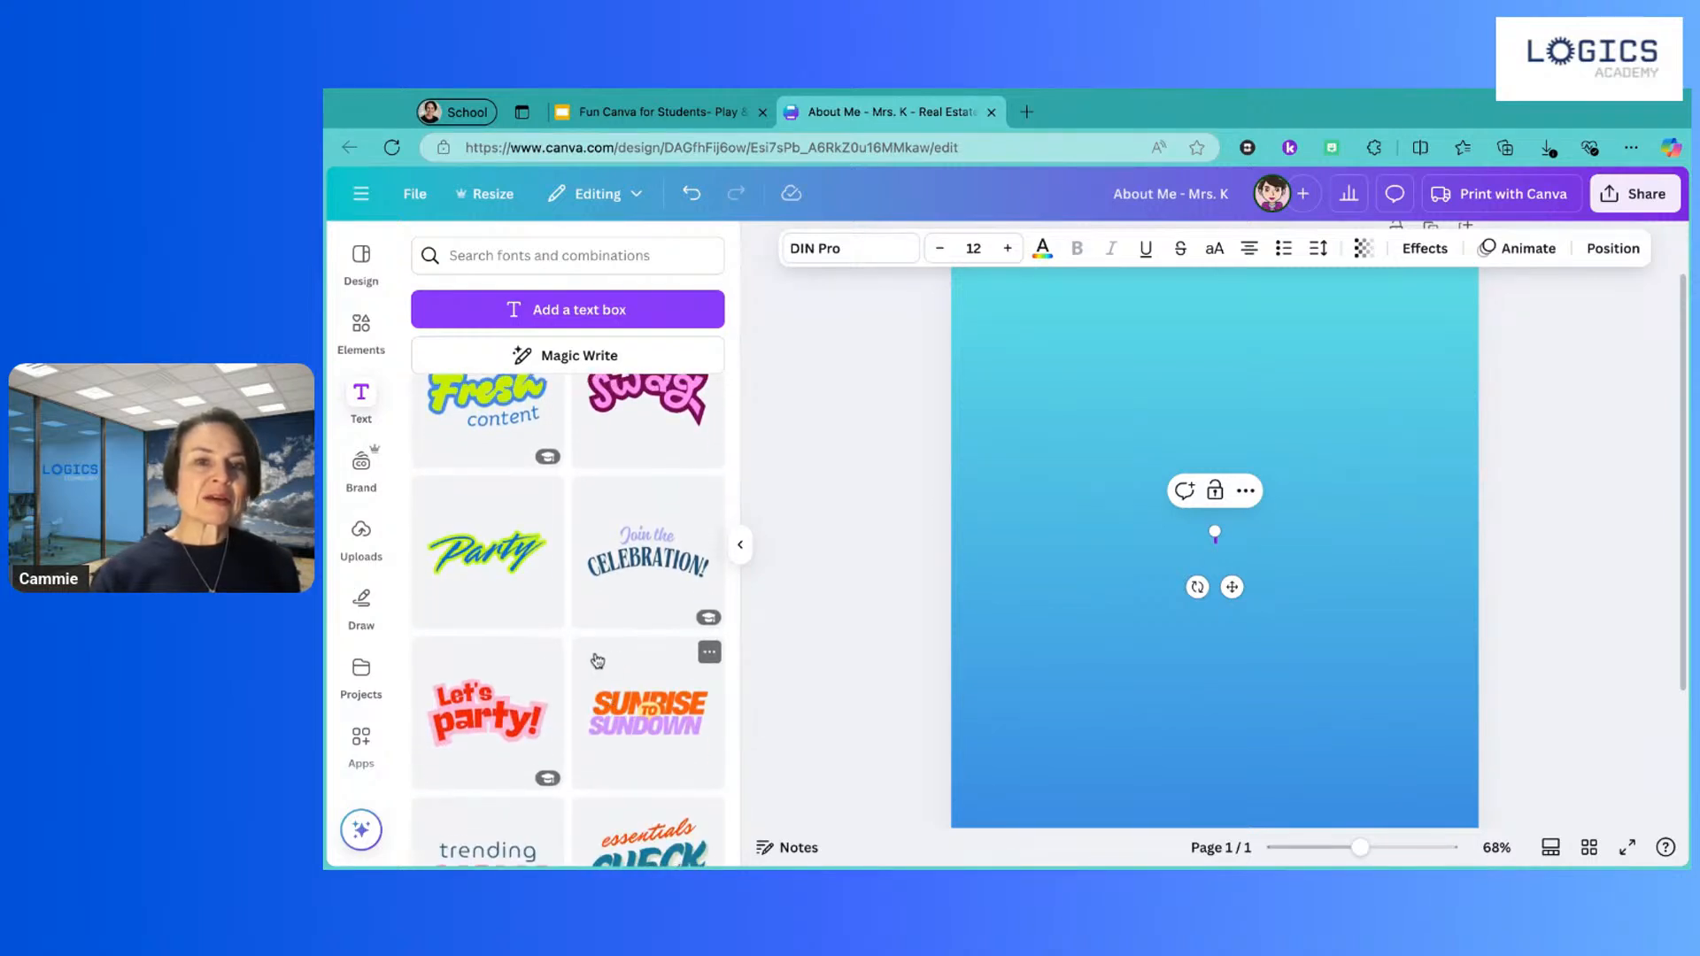
scroll(593, 663, up, 3)
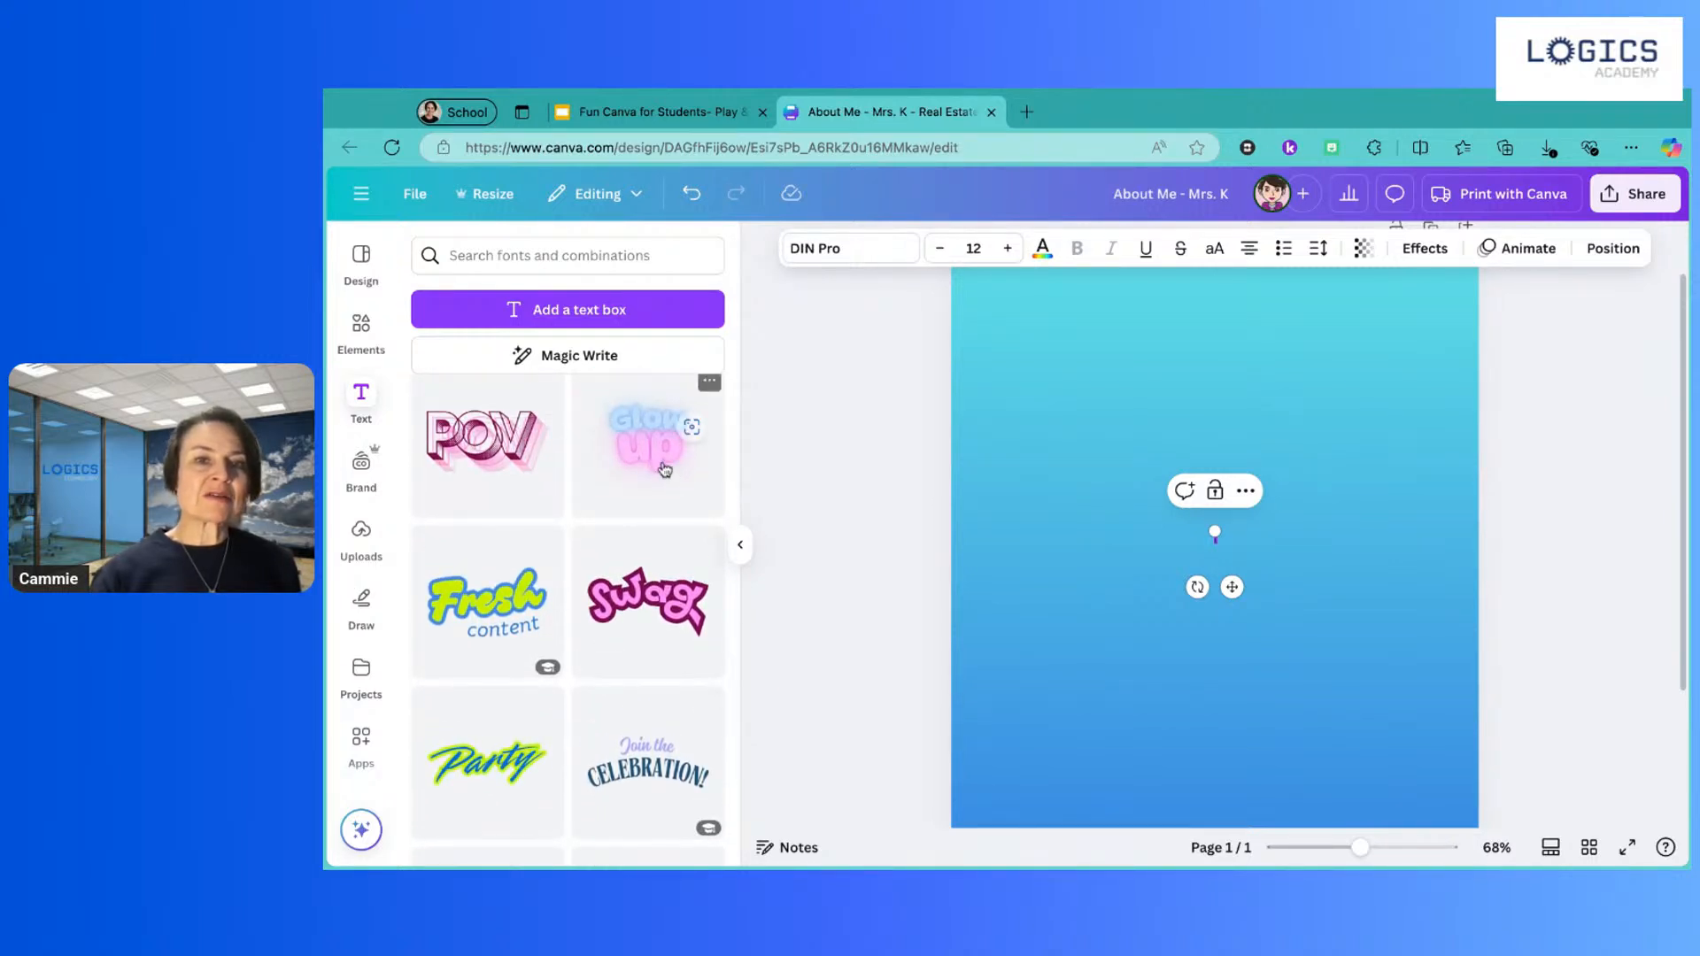
Step: Add the 'Glow up' text combination and ungroup it into separate 'Glow' and 'up' texts
click(664, 463)
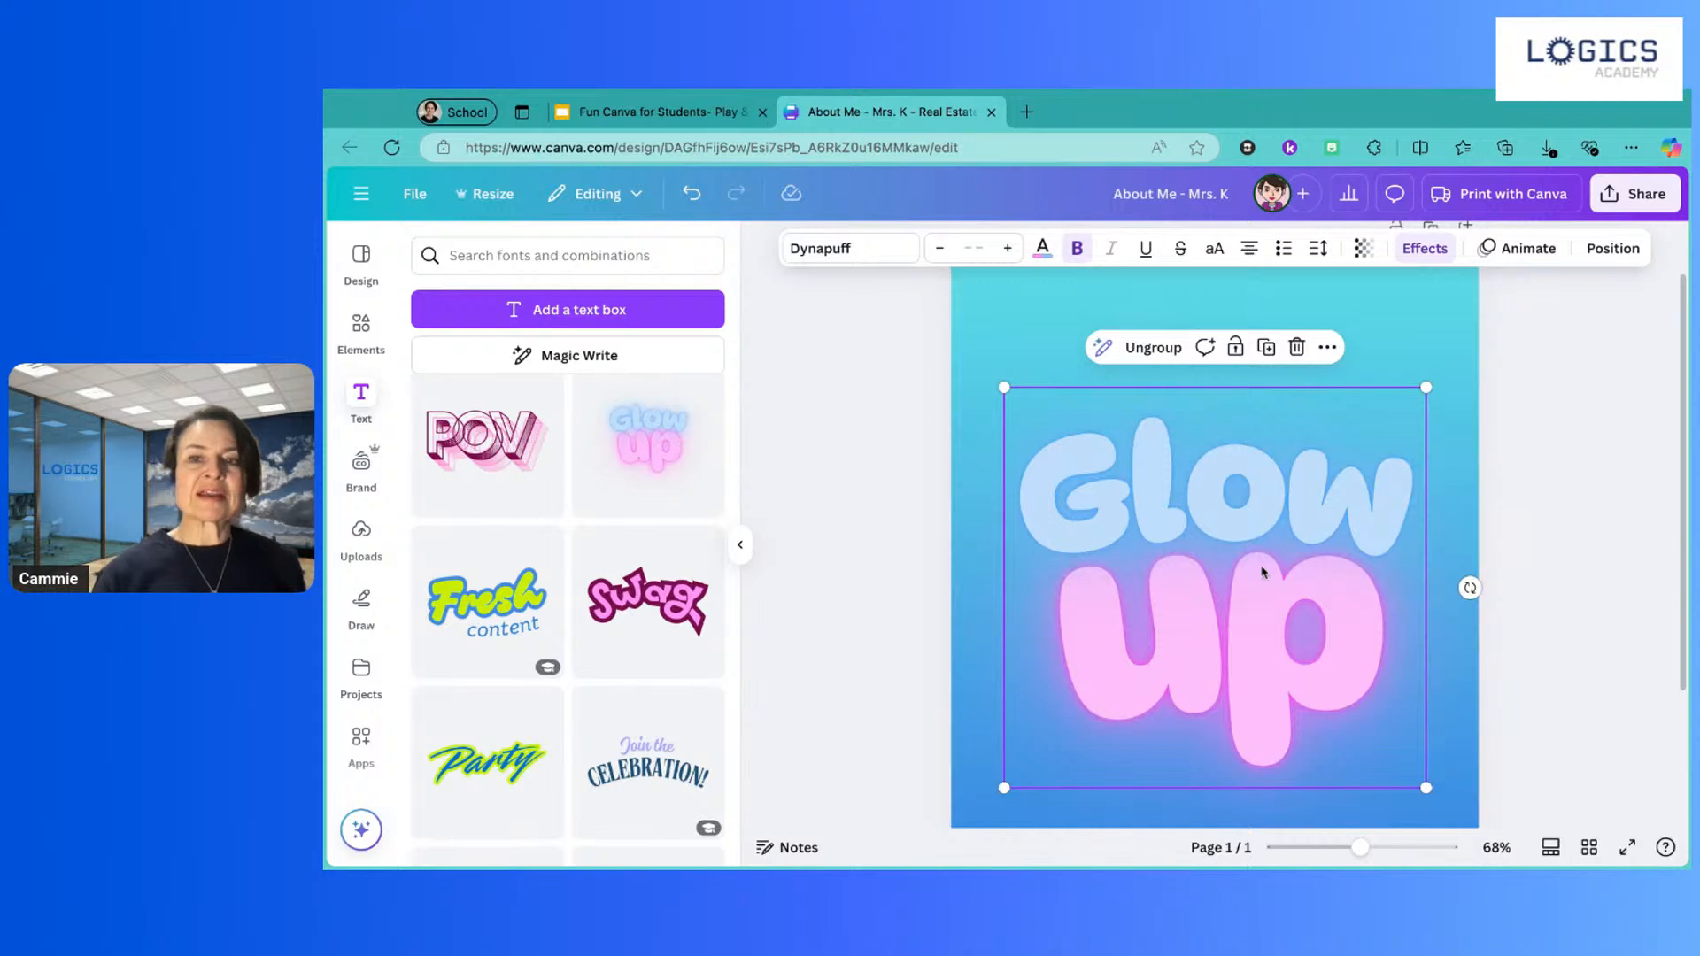
click(1387, 554)
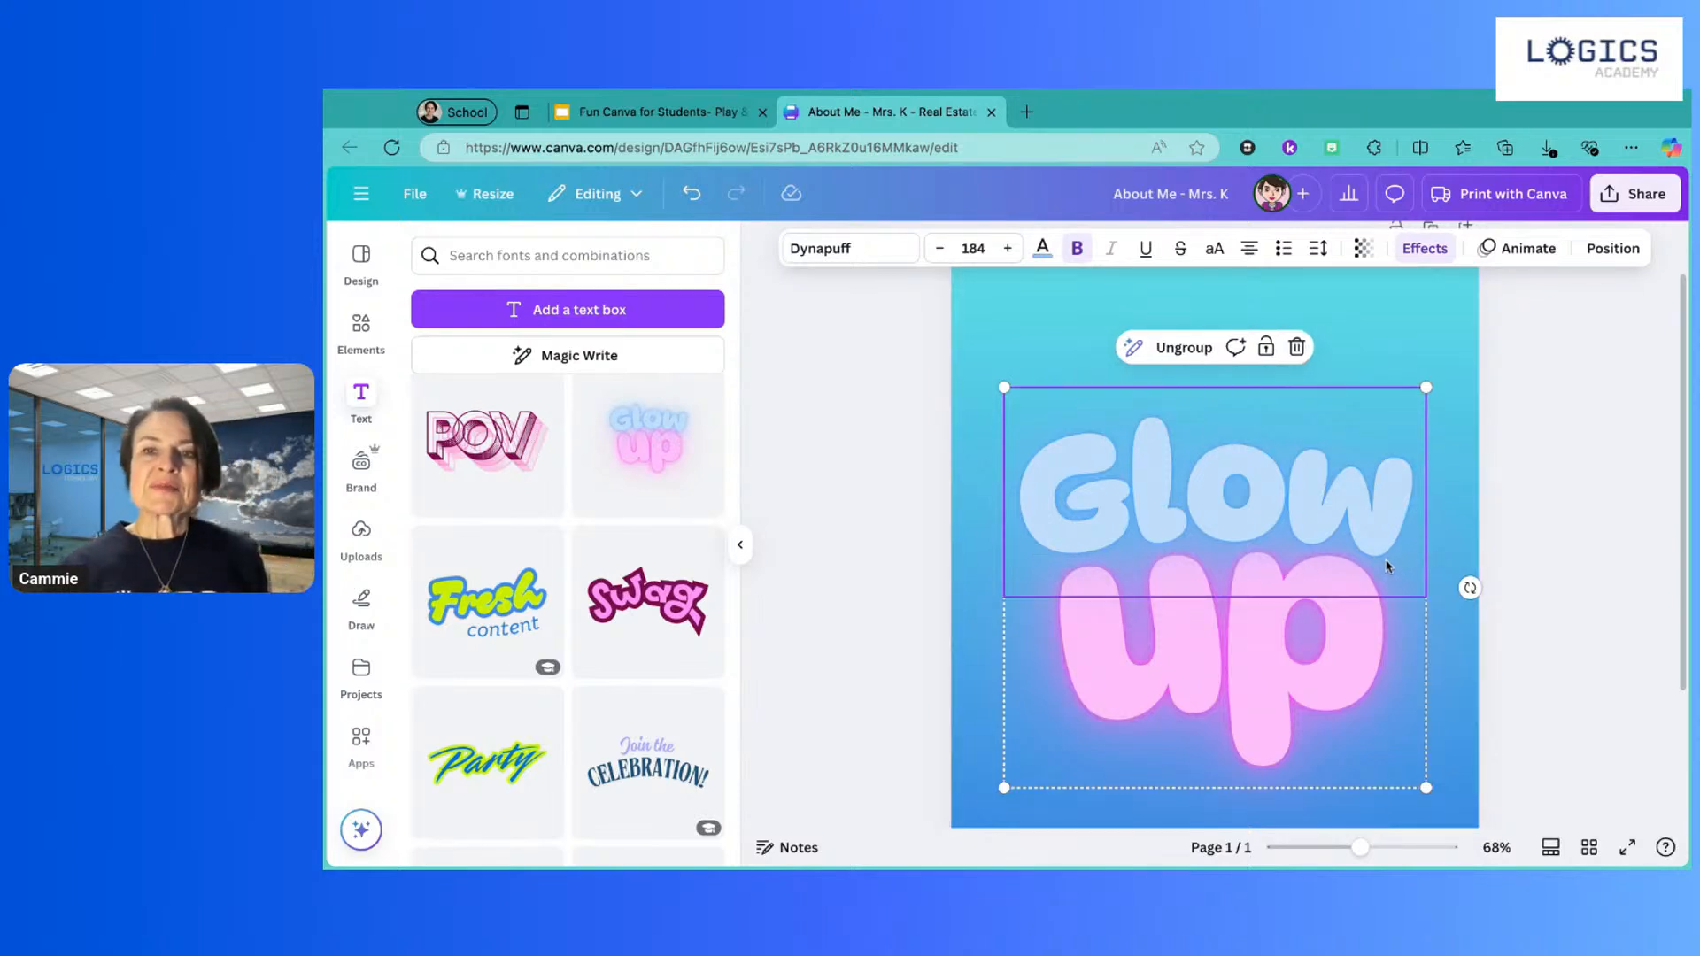
click(1084, 486)
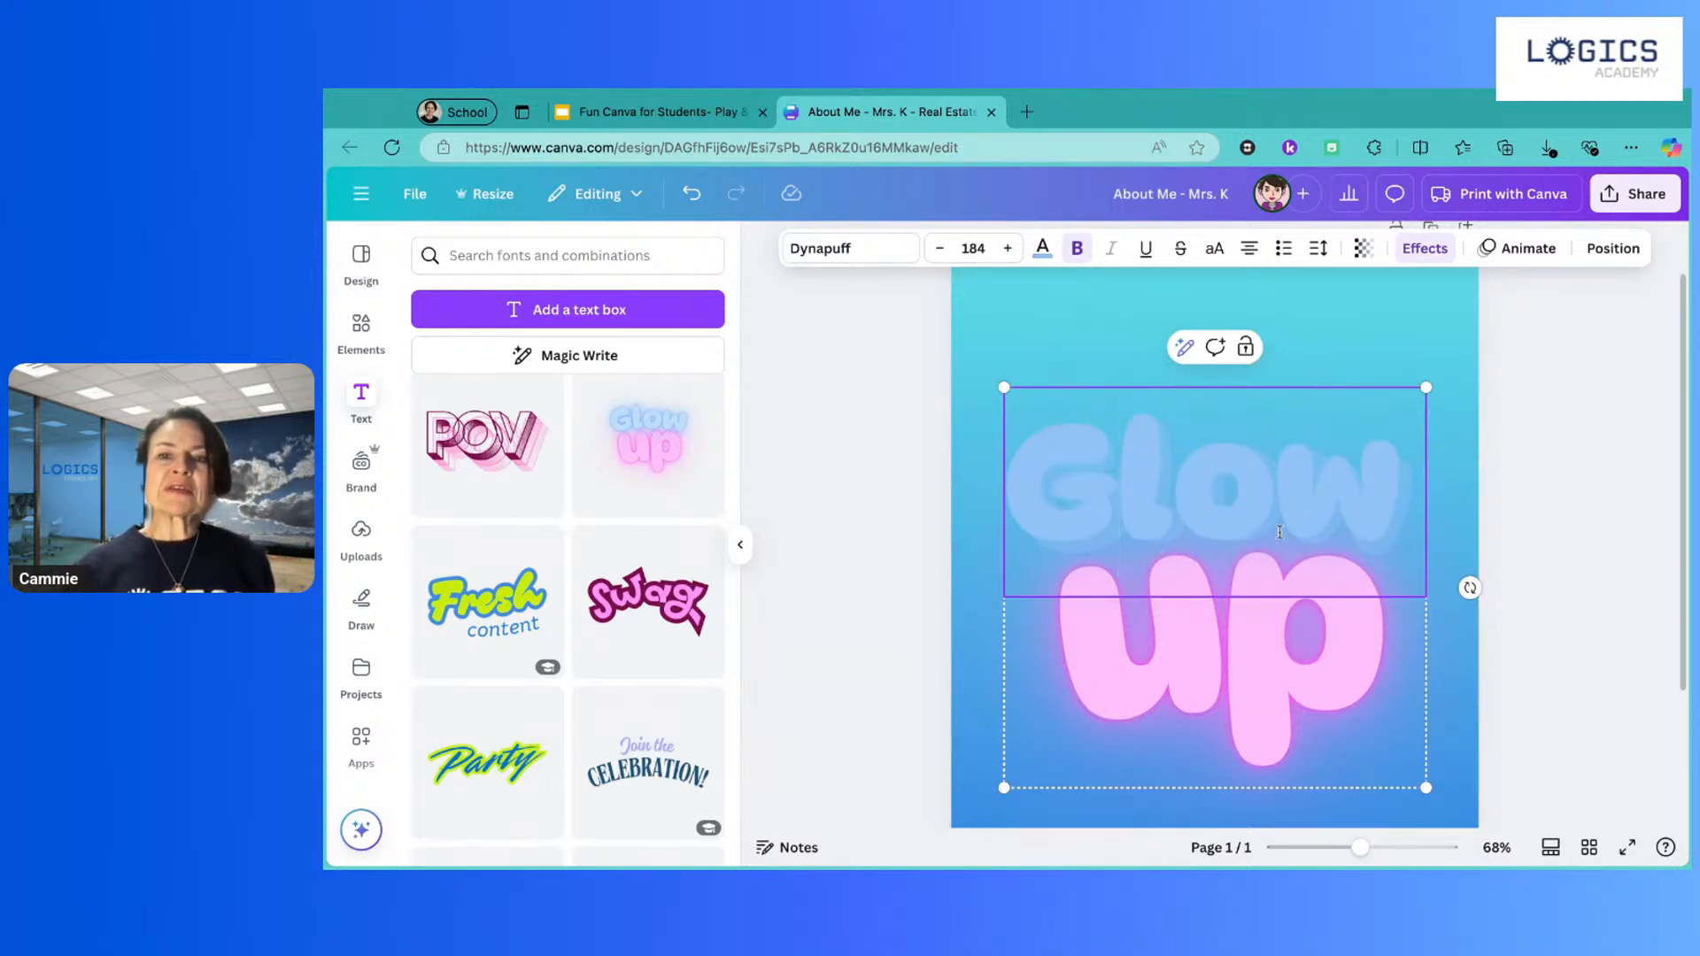
key(Escape)
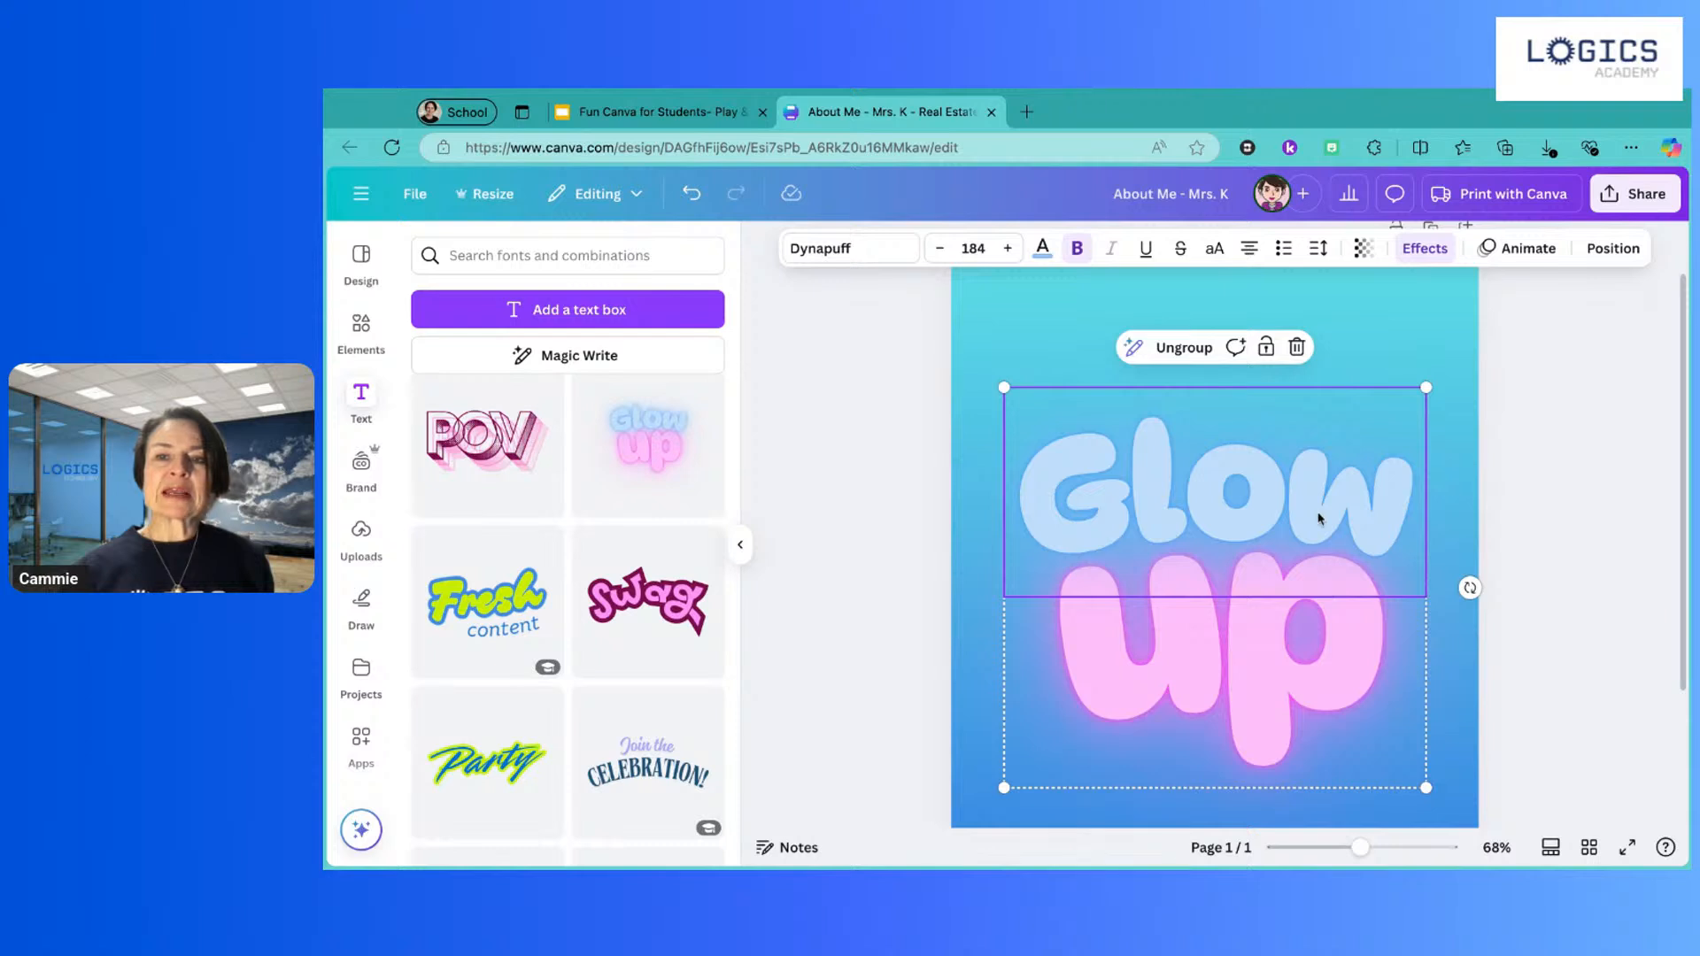
click(1319, 638)
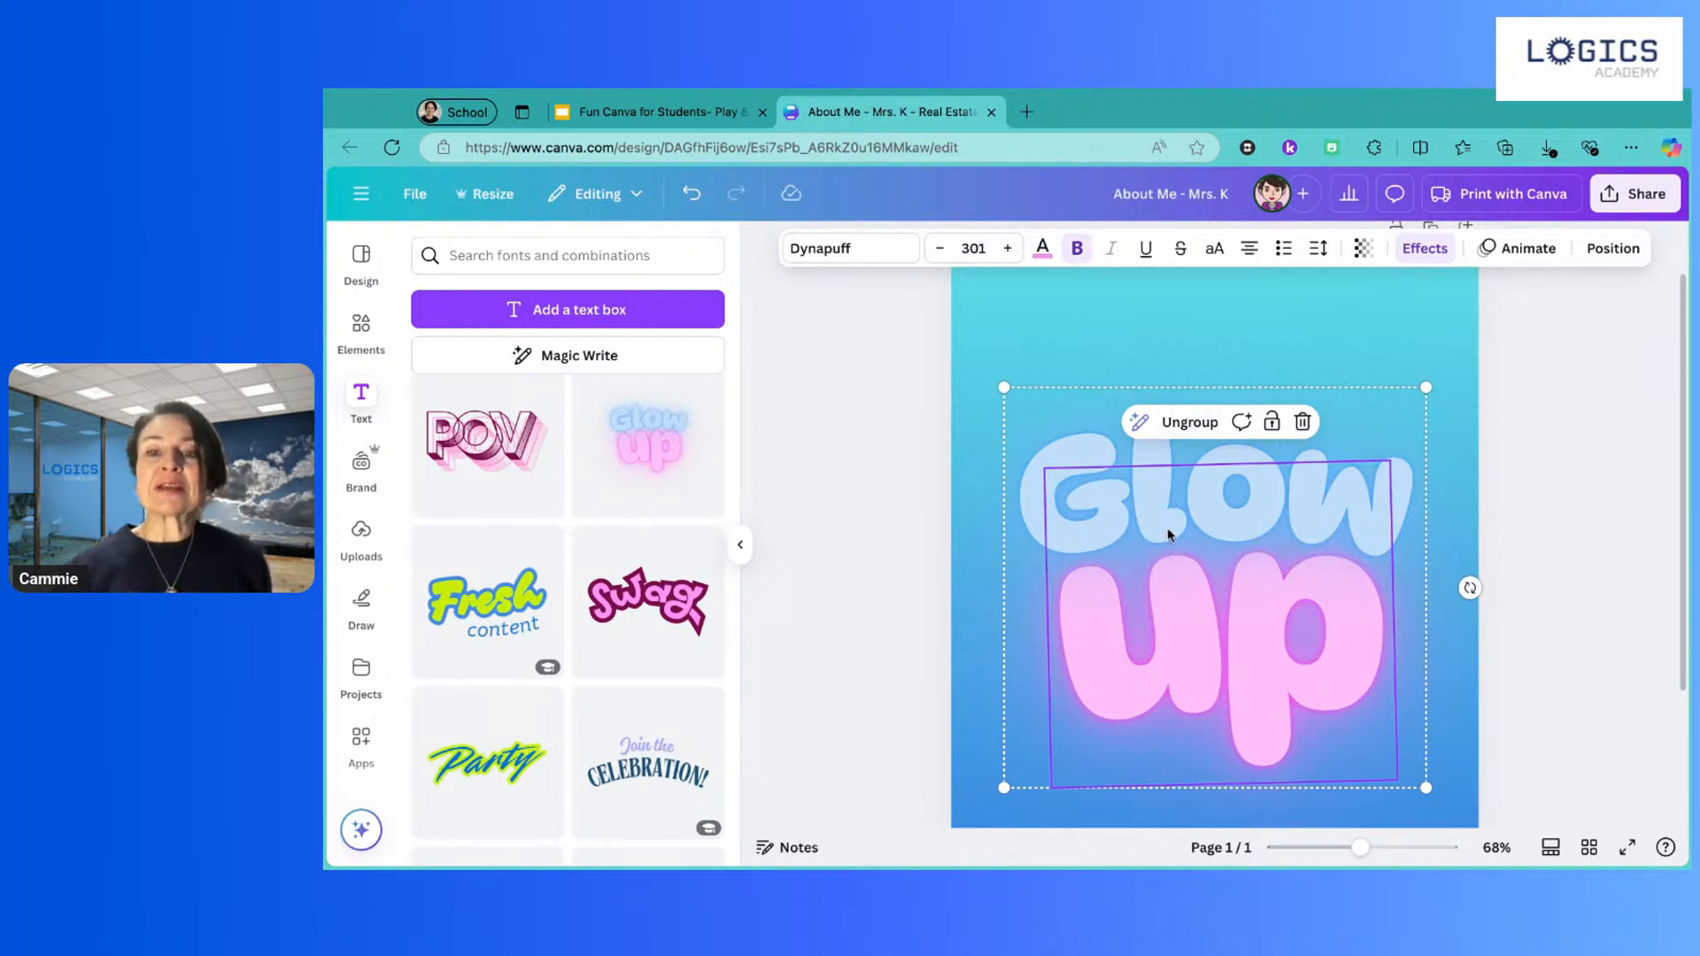
click(1188, 422)
click(1461, 416)
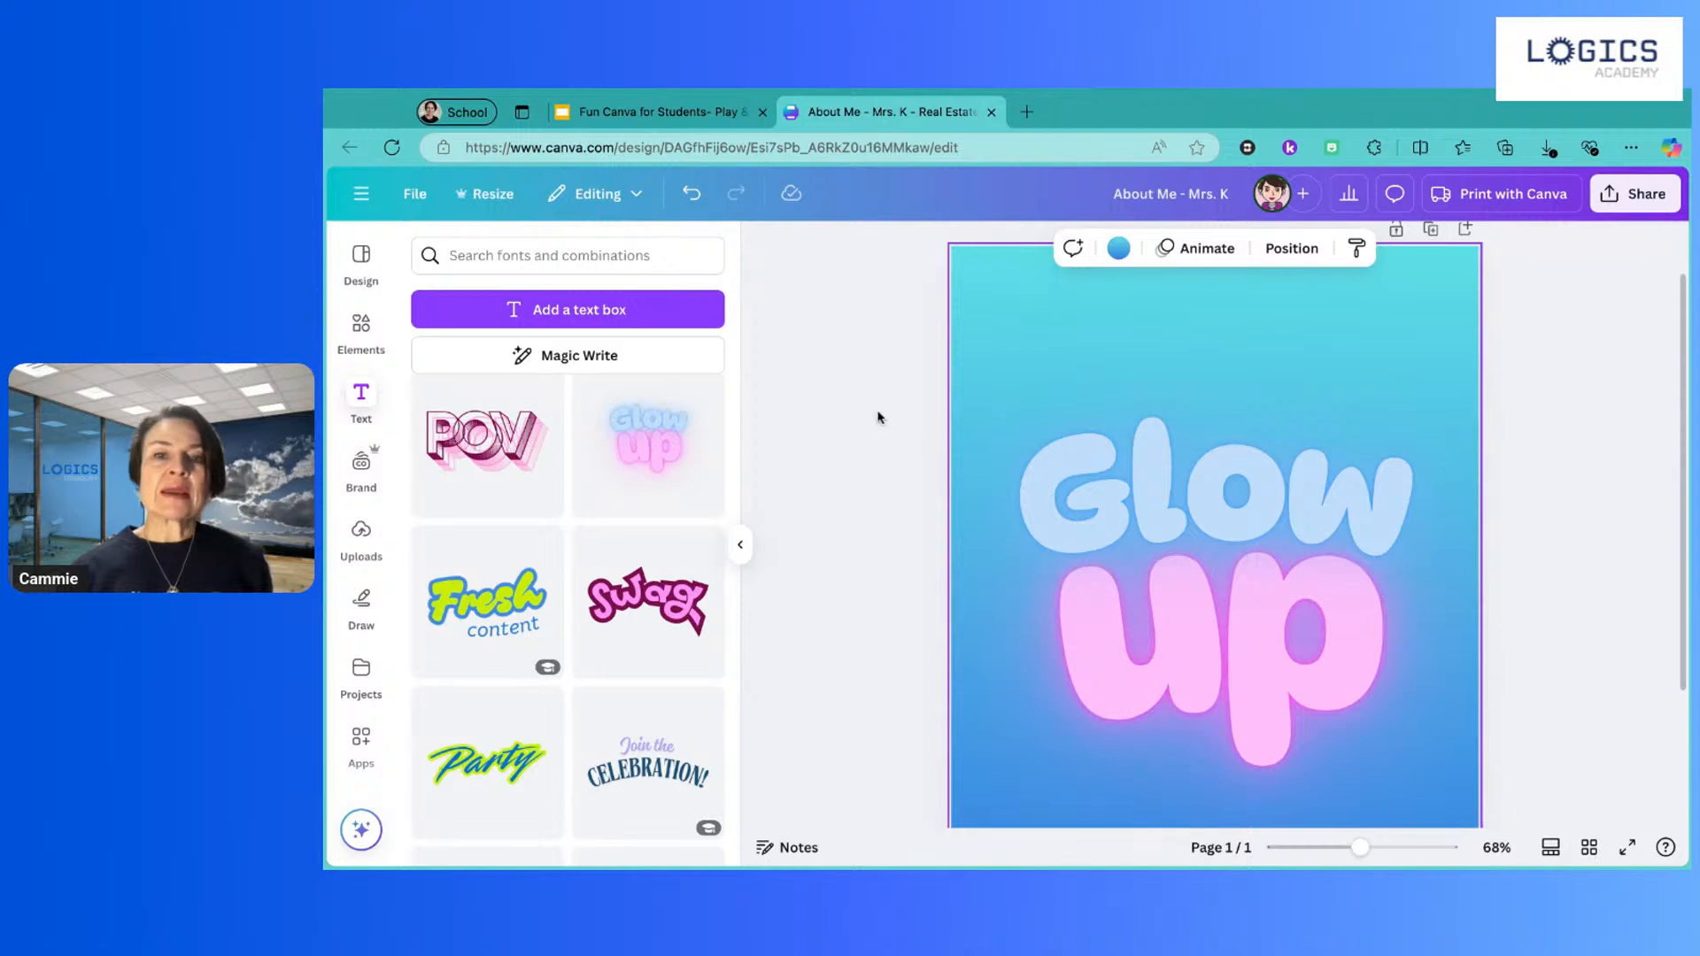
click(1098, 447)
Step: Move 'Glow' to the top and 'up' lower, then shrink 'Glow' to 154 and centre it
drag(1109, 444, 1098, 344)
scroll(1142, 418, down, 3)
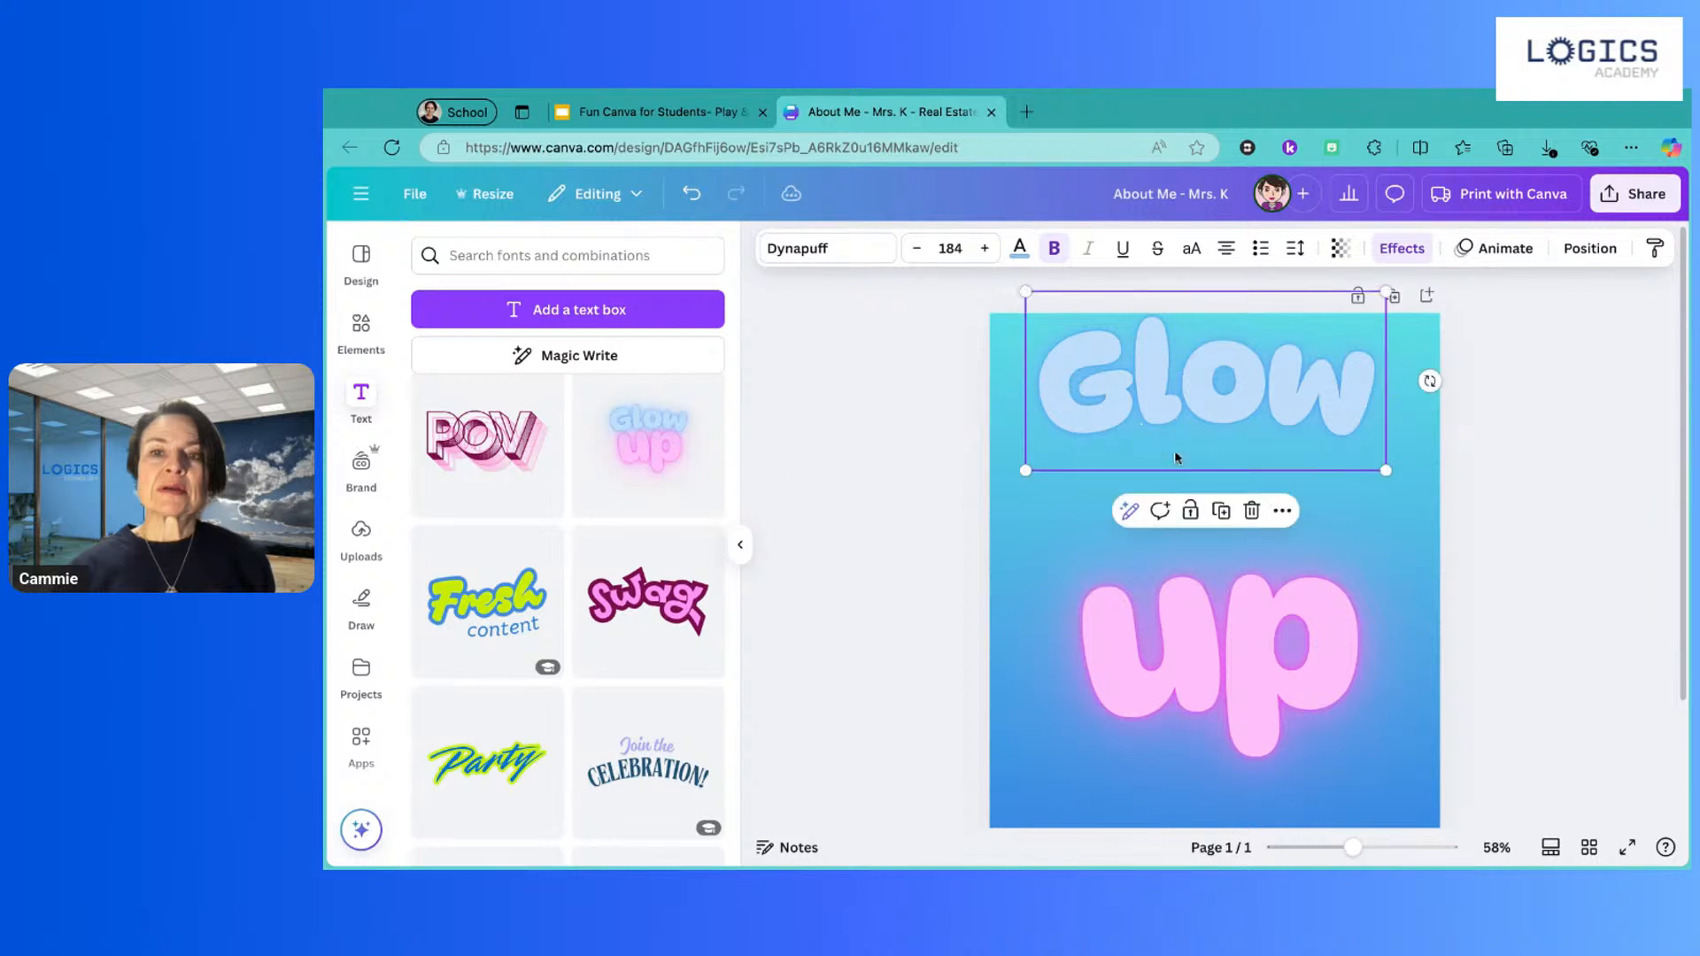
drag(1174, 627, 1180, 623)
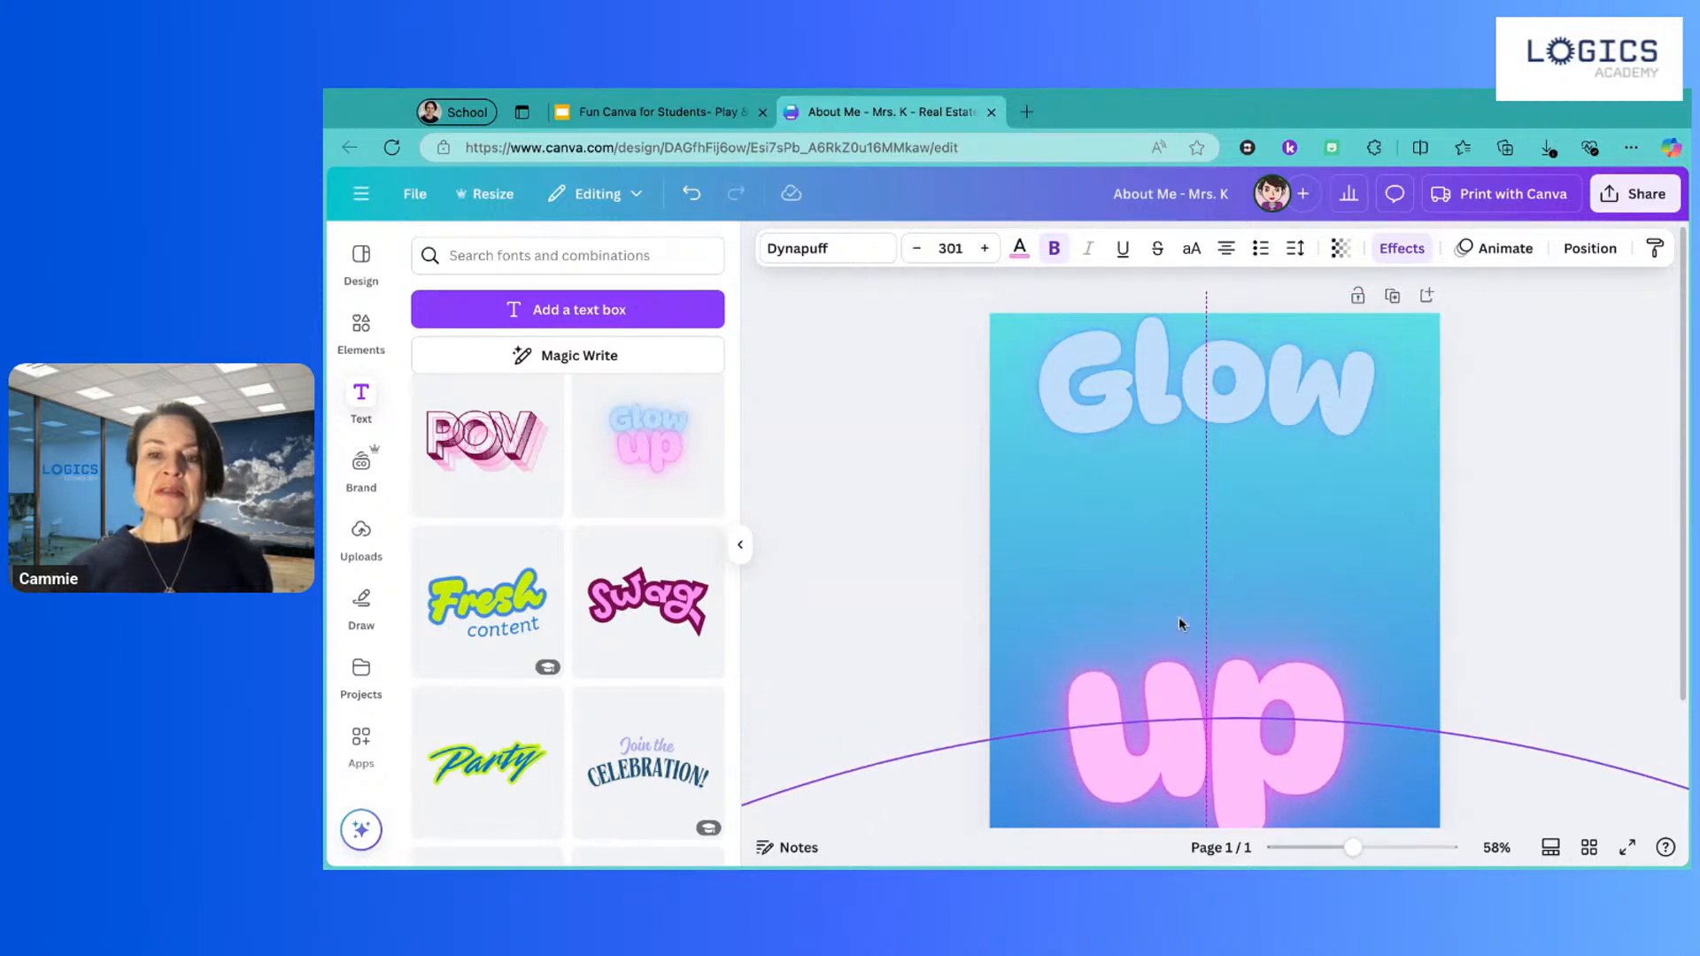
click(1211, 383)
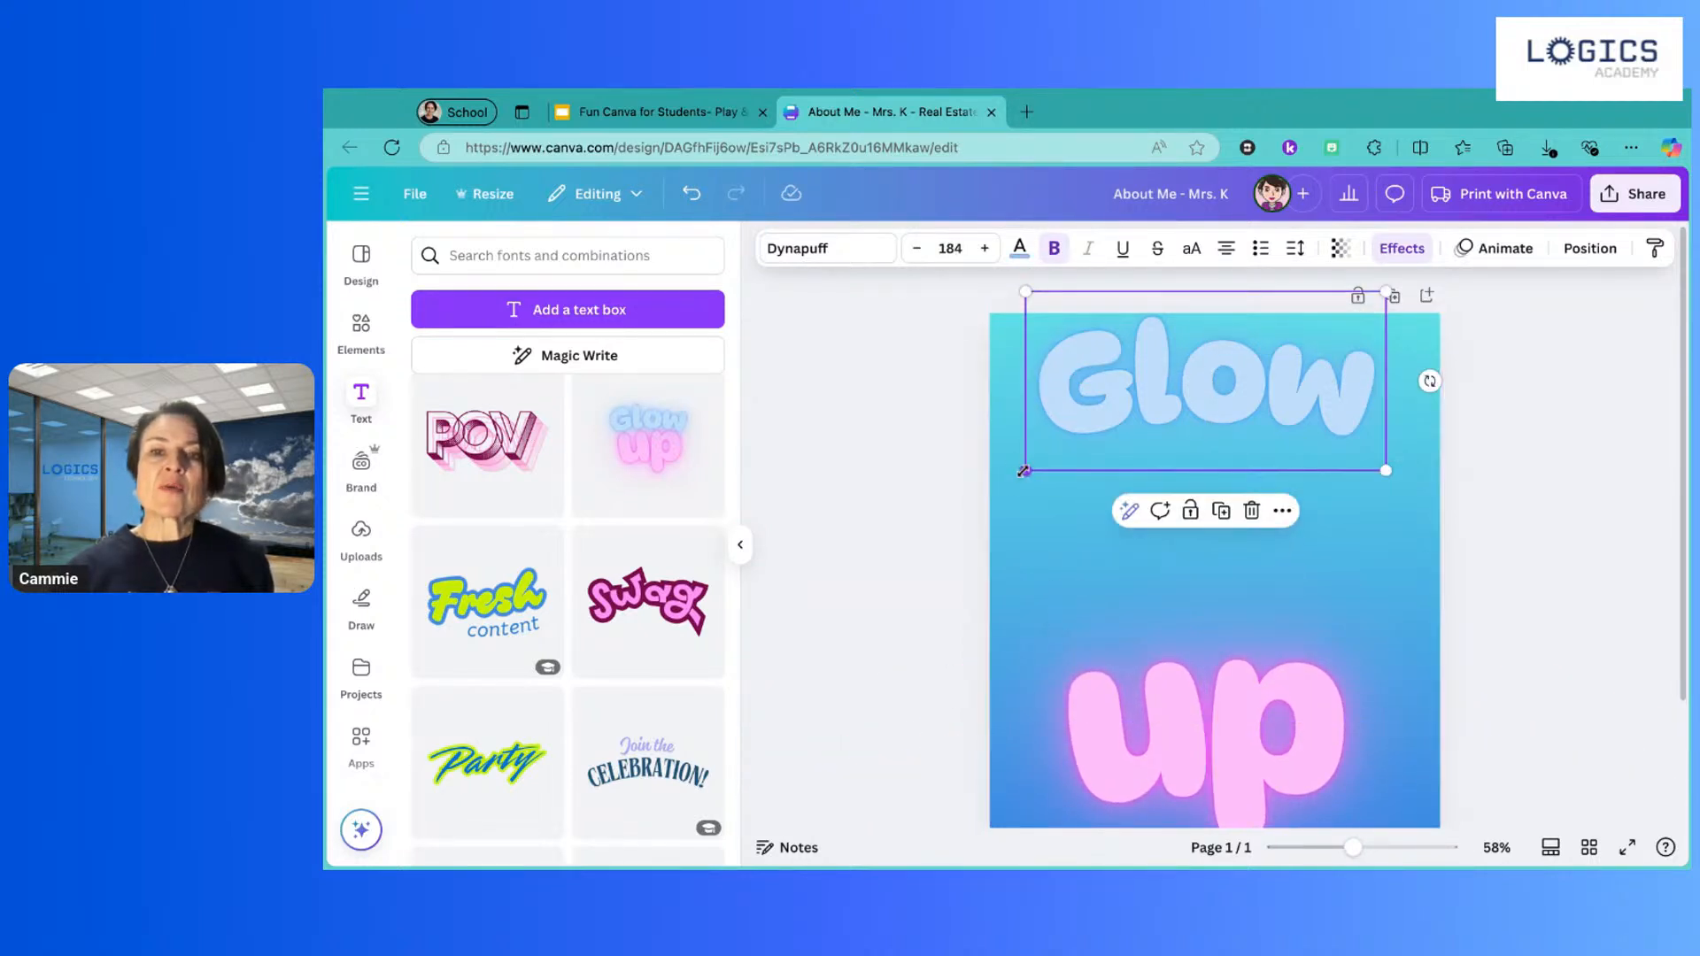
drag(1024, 472, 1084, 441)
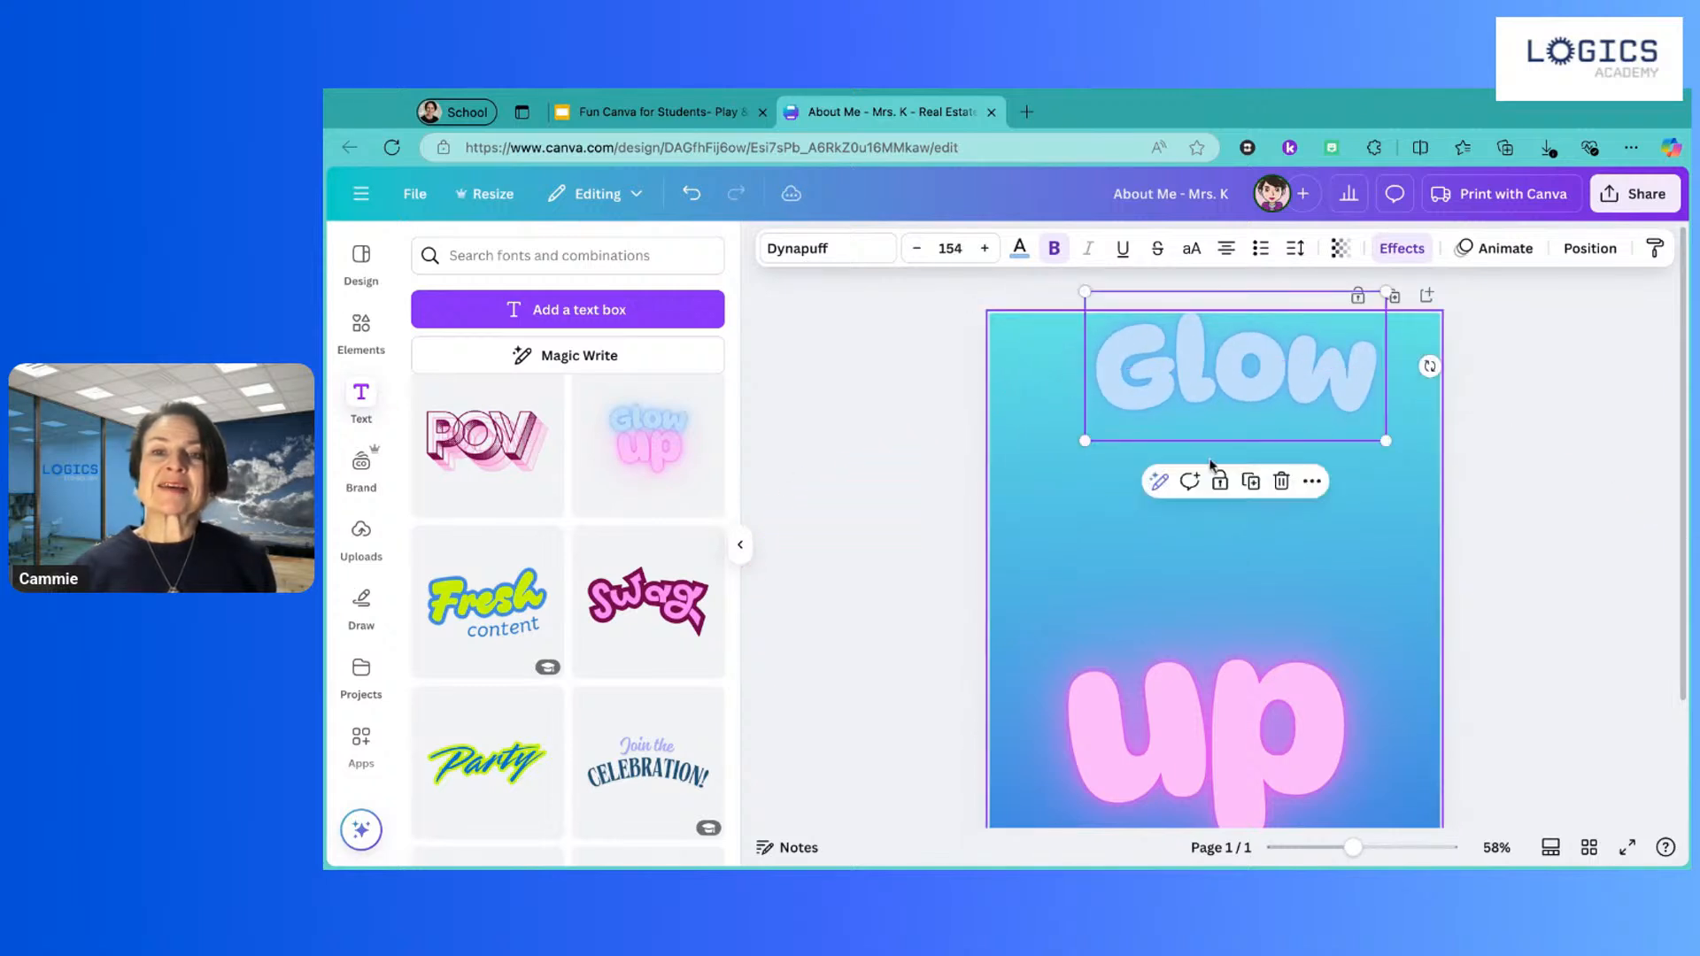
drag(1250, 373, 1228, 382)
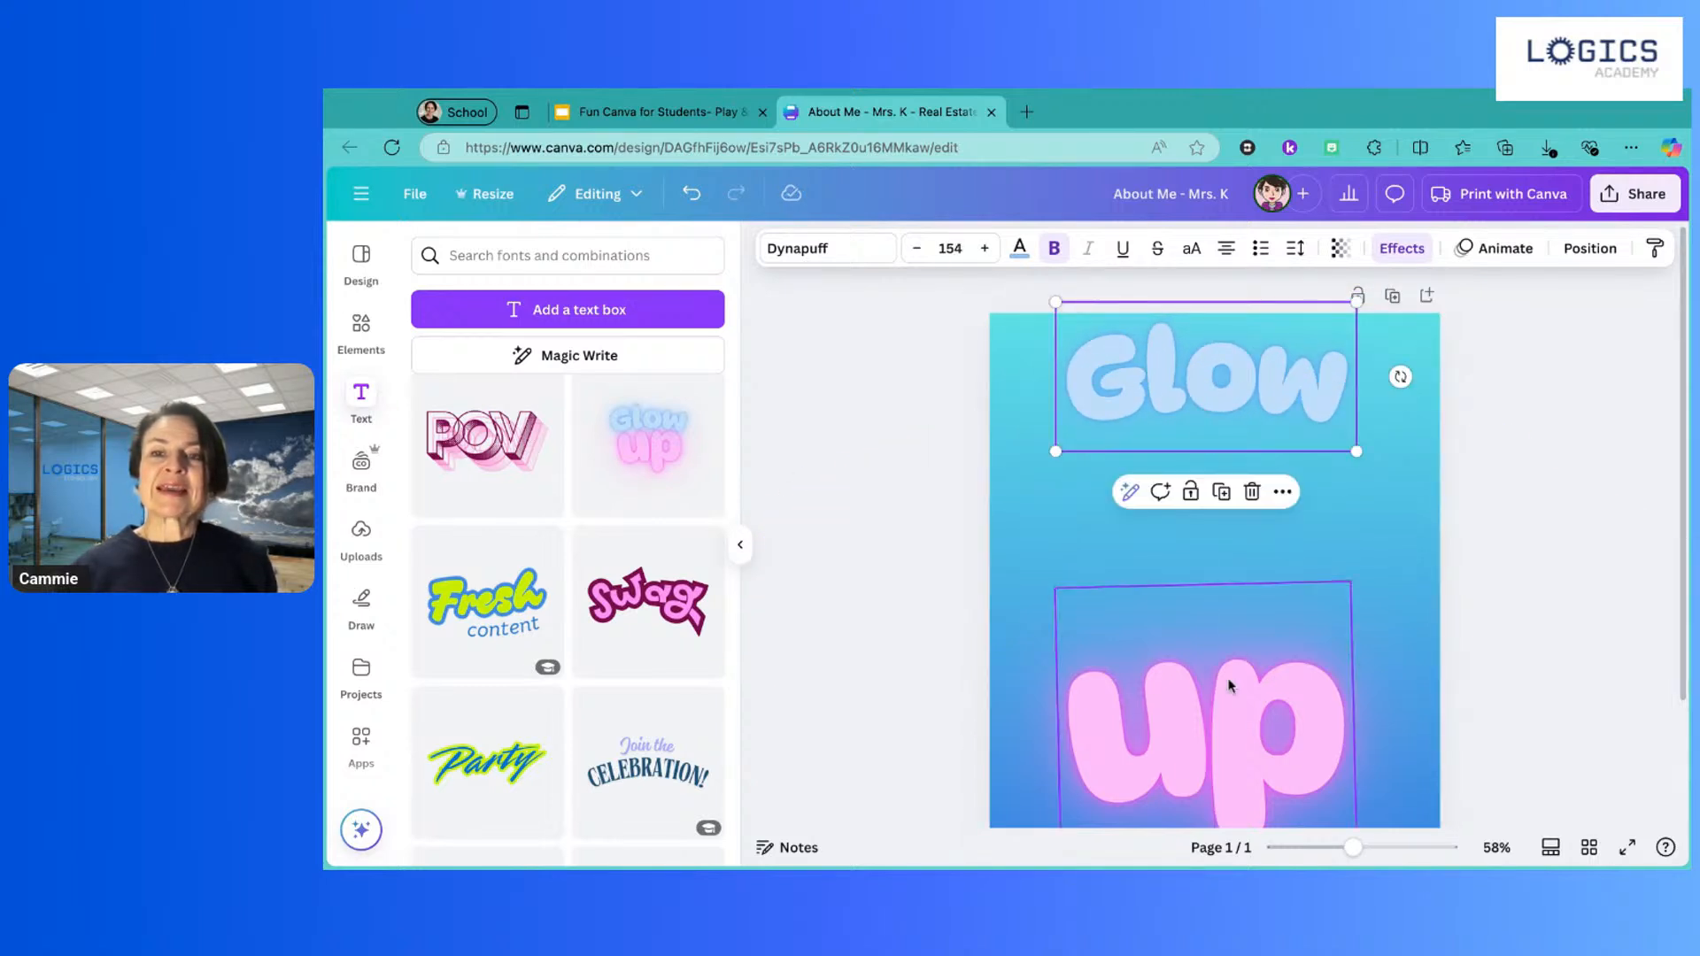
Step: Shrink the 'up' text and recentre it near the bottom of the page
click(1226, 694)
drag(1354, 575, 1244, 682)
mouse_move(1179, 746)
mouse_down()
mouse_move(1226, 746)
mouse_move(1181, 751)
mouse_up()
click(1233, 392)
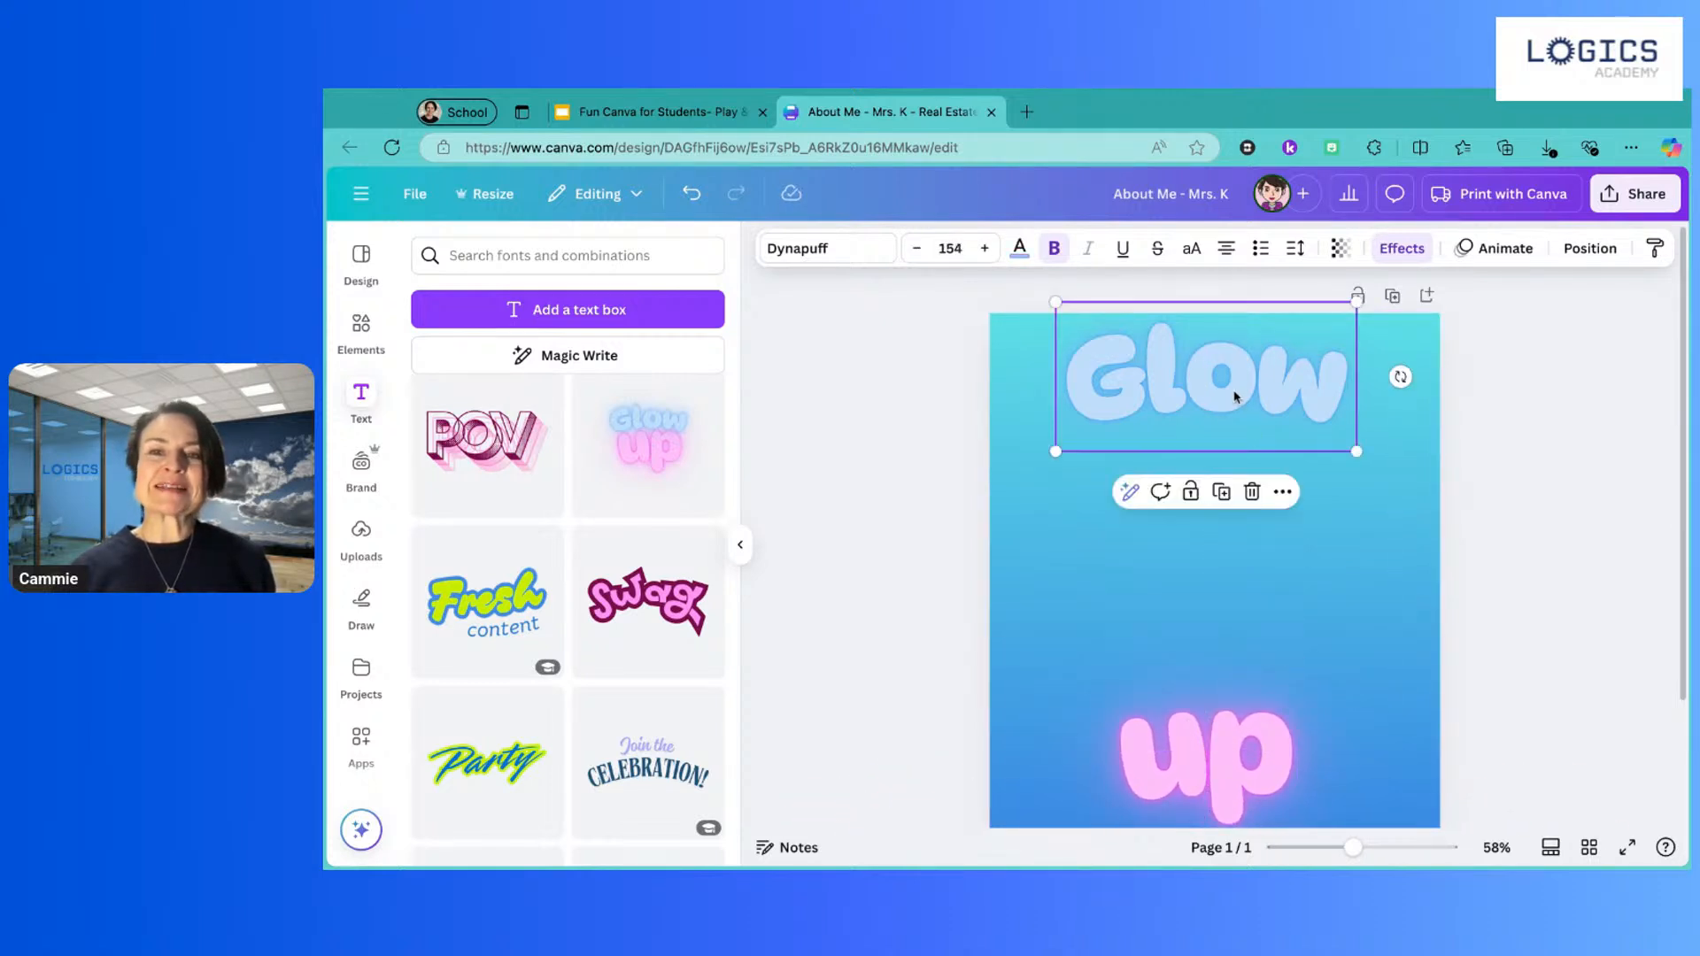
Step: Change the top word to 'About ME' and resize it to 128 across the page top
double_click(1335, 382)
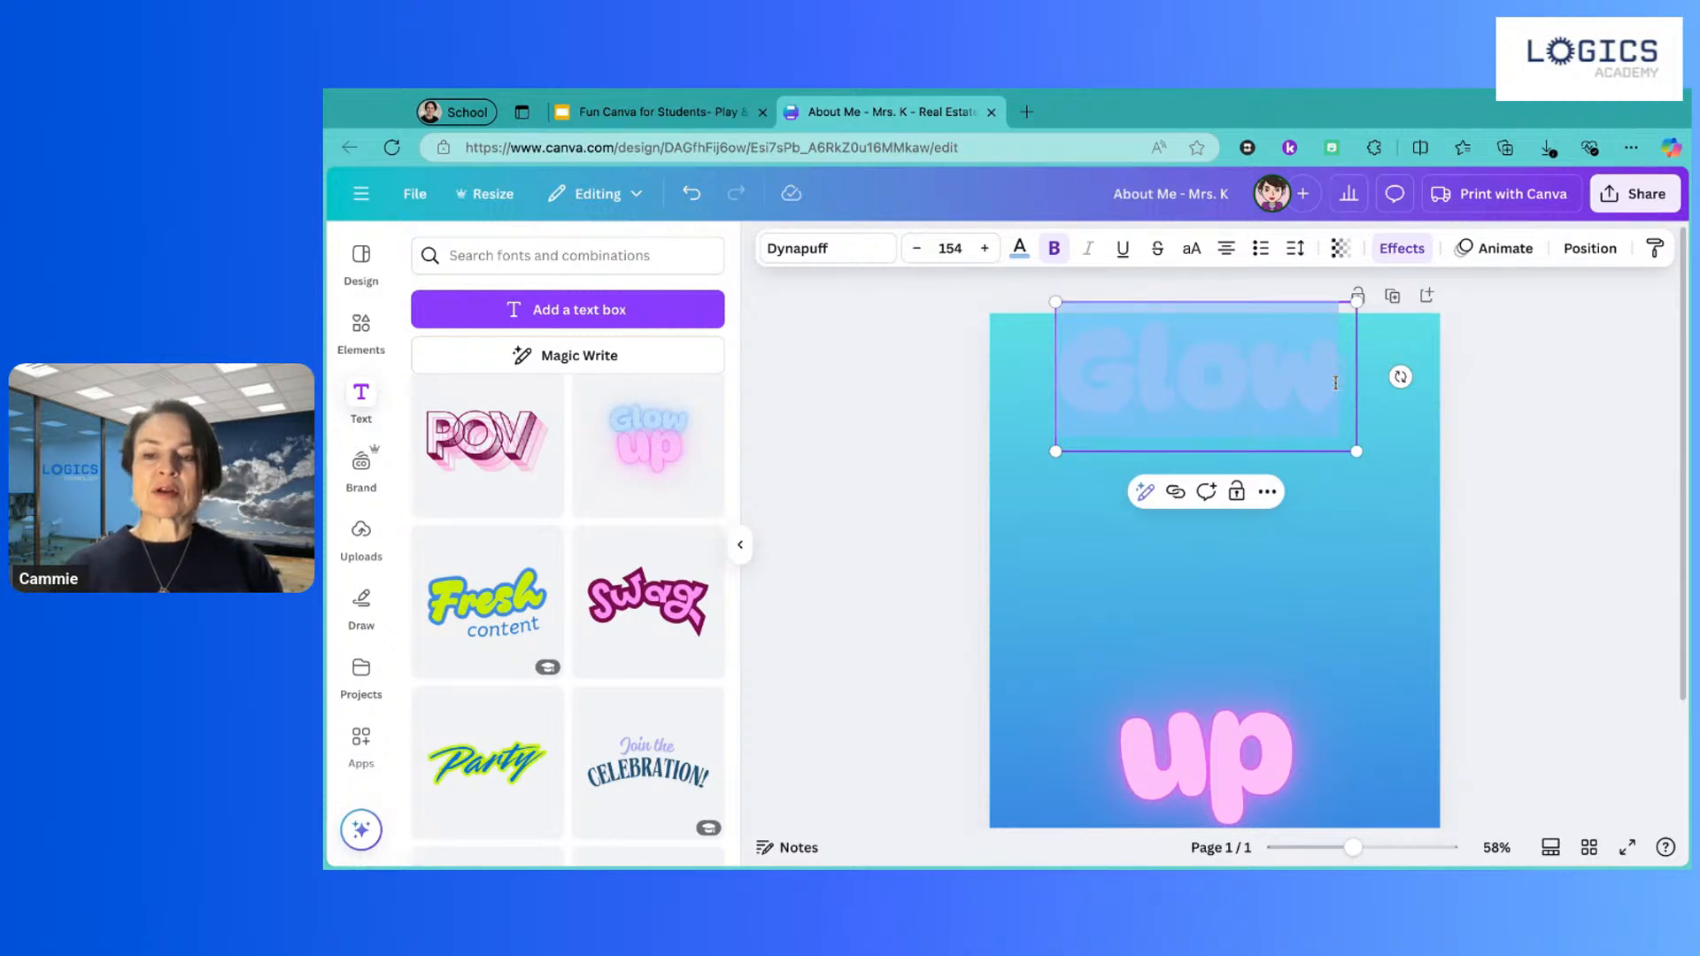
text(About ME)
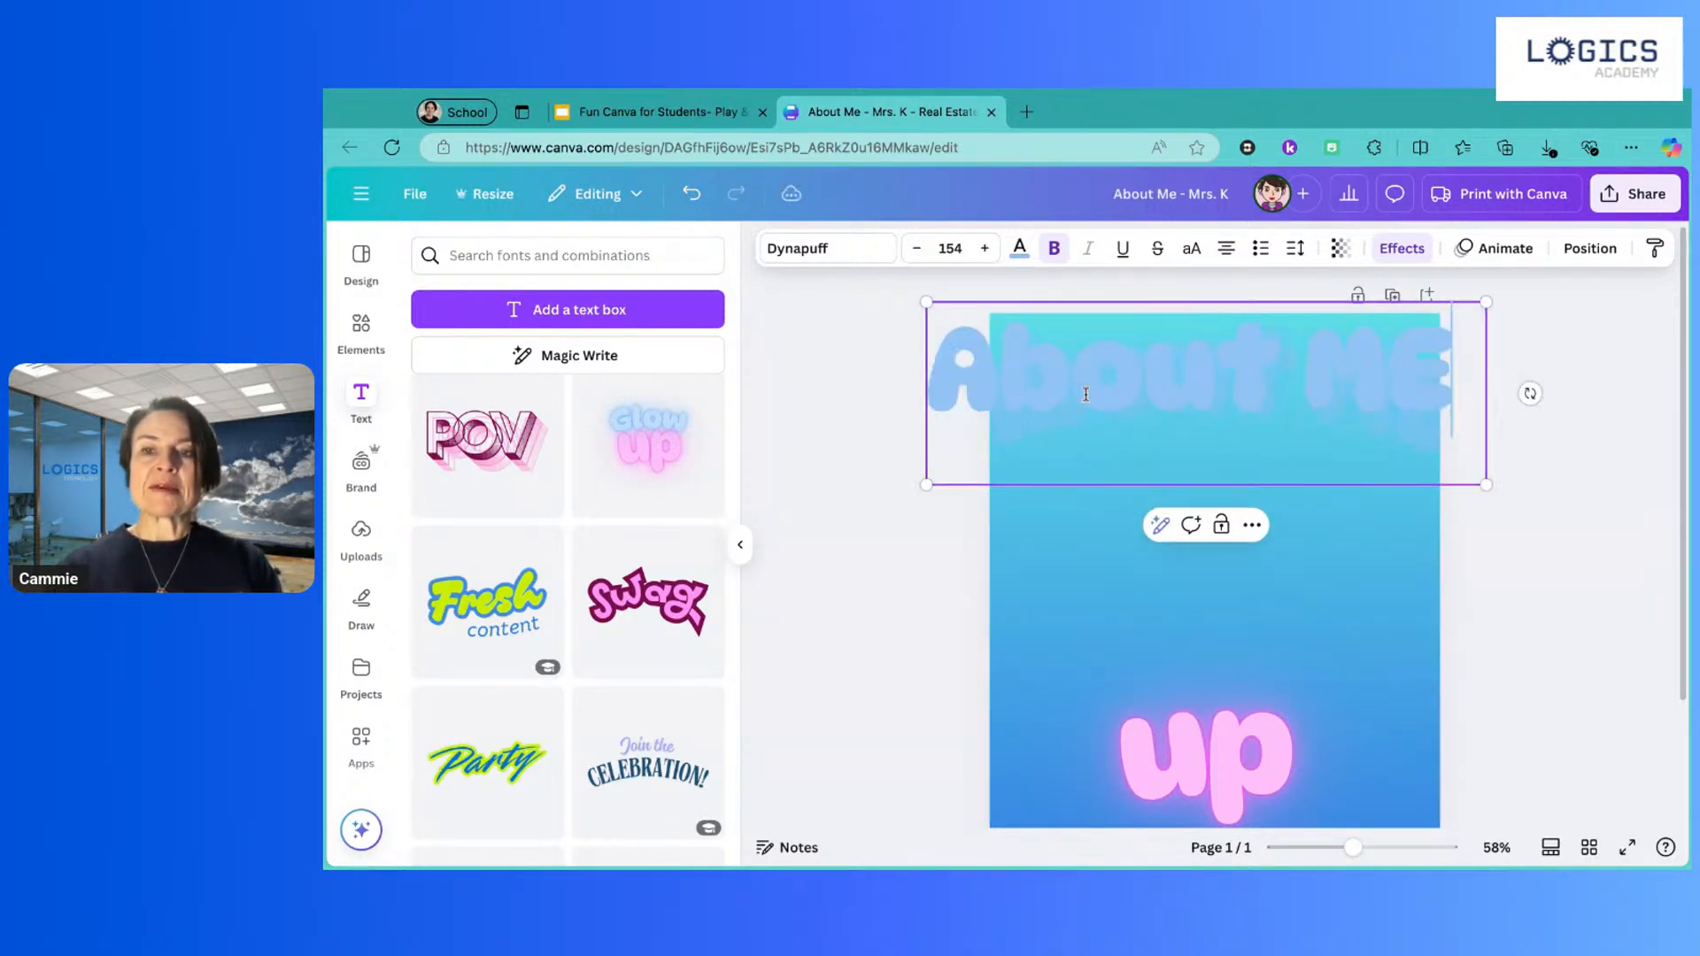
key(Escape)
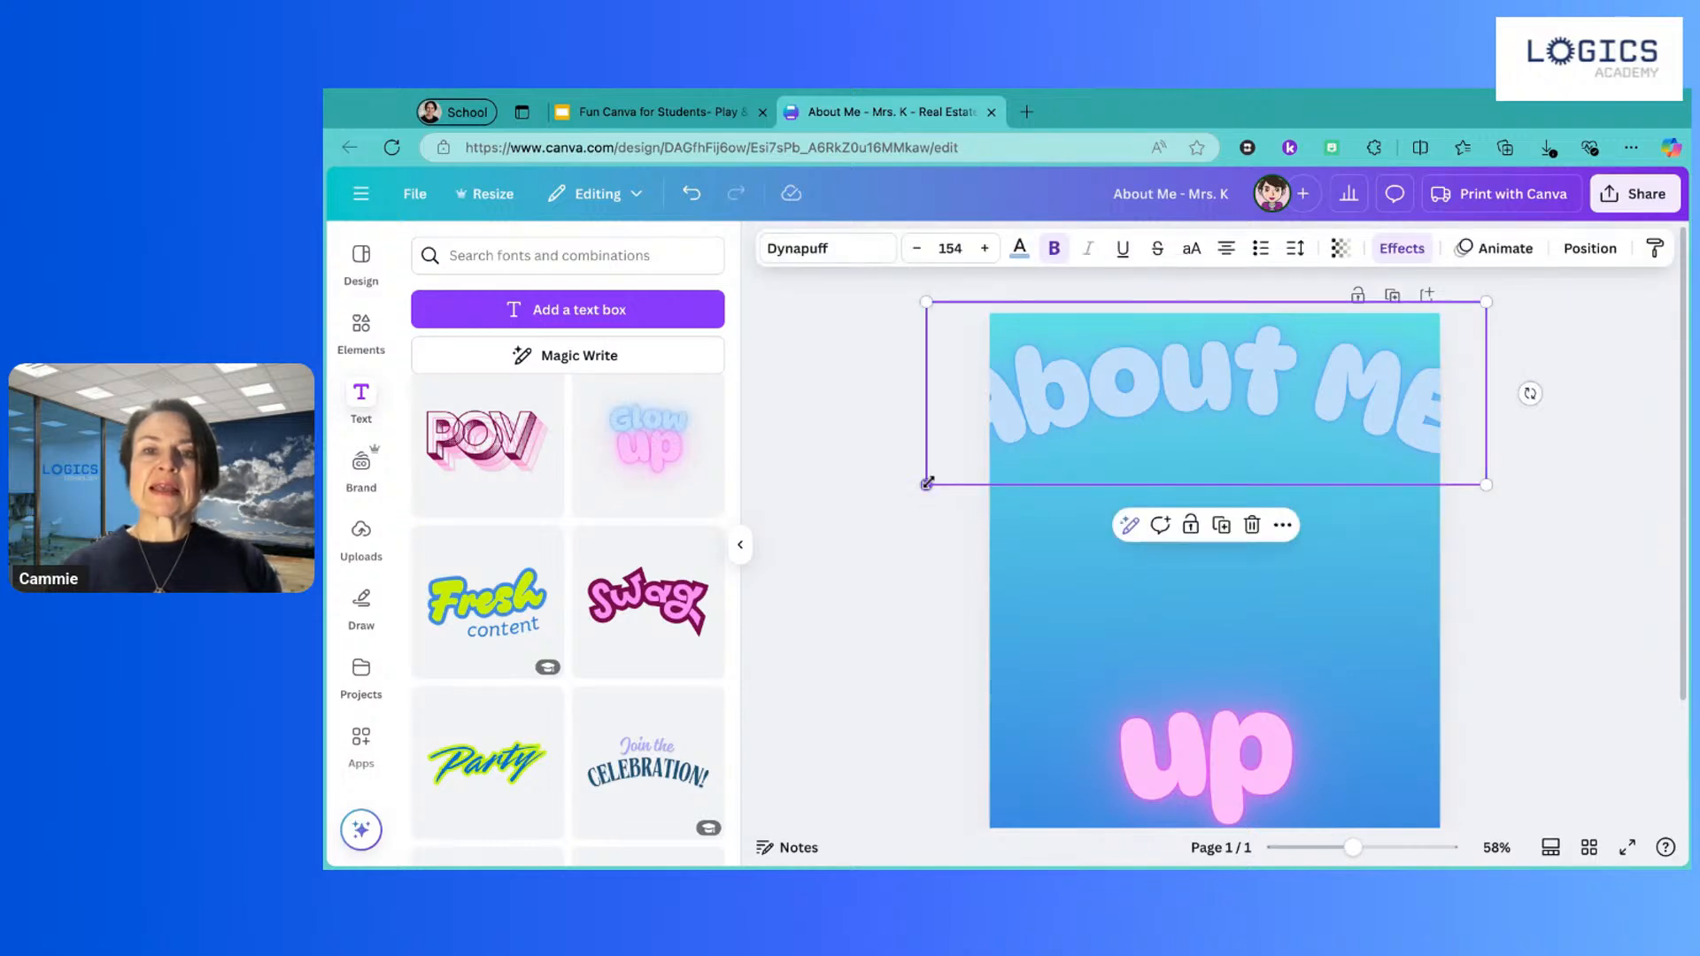
drag(927, 484, 1020, 454)
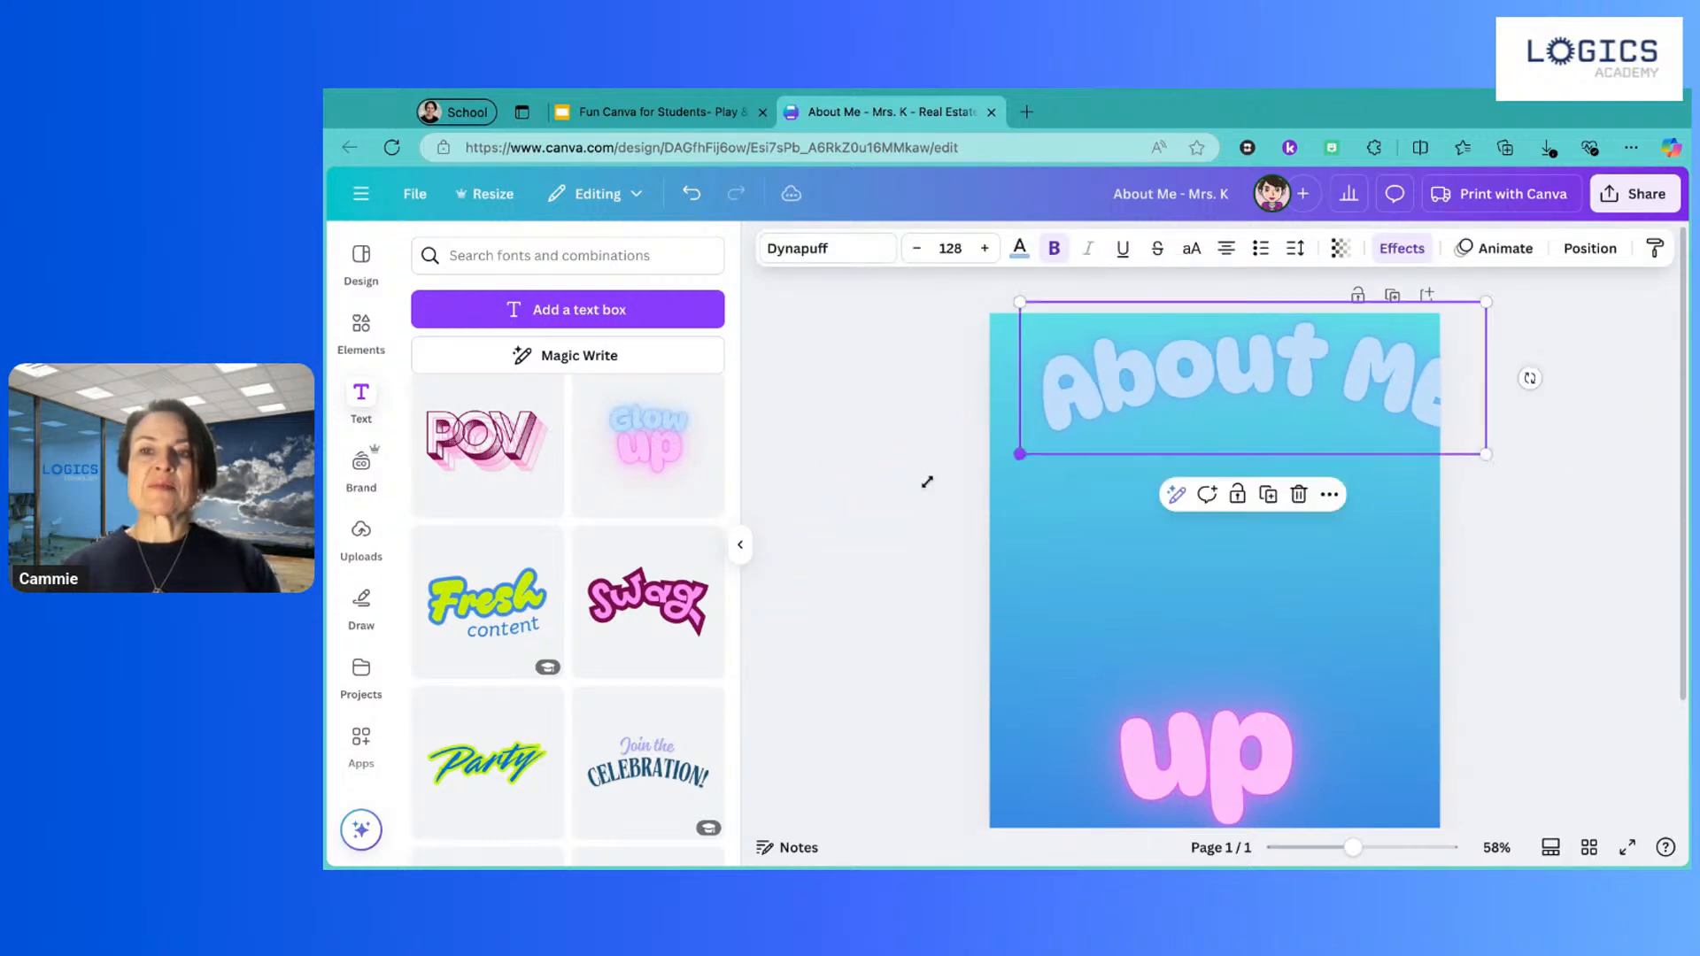
drag(1253, 395, 1254, 390)
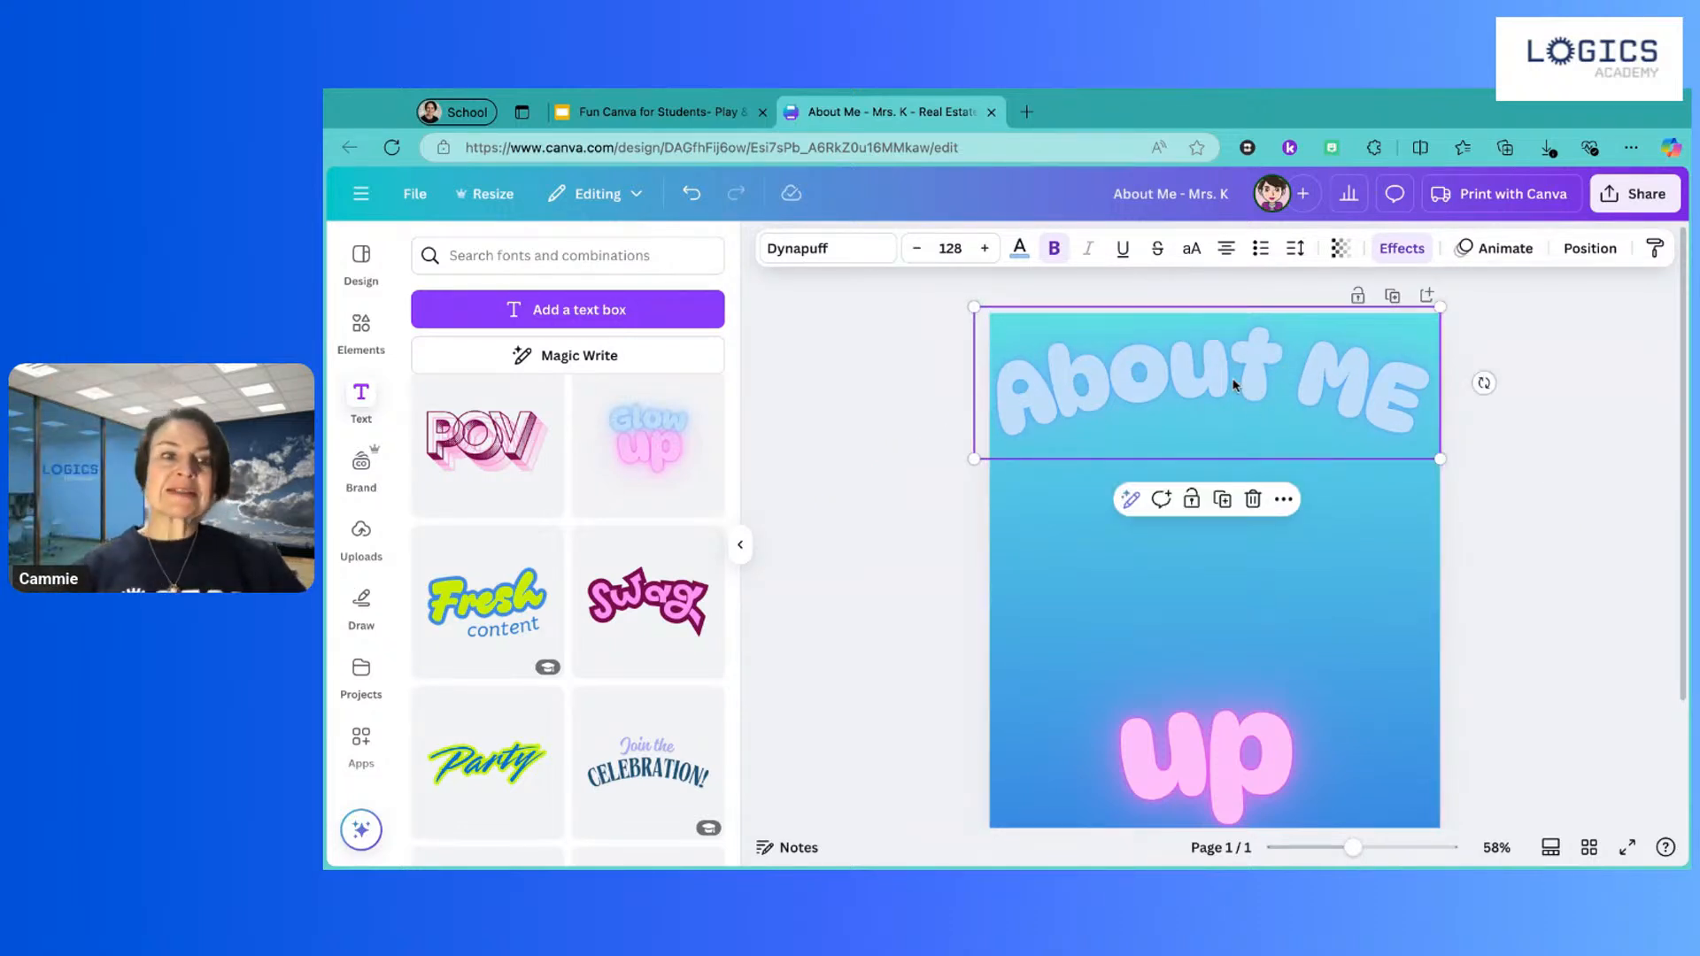
scroll(609, 524, down, 5)
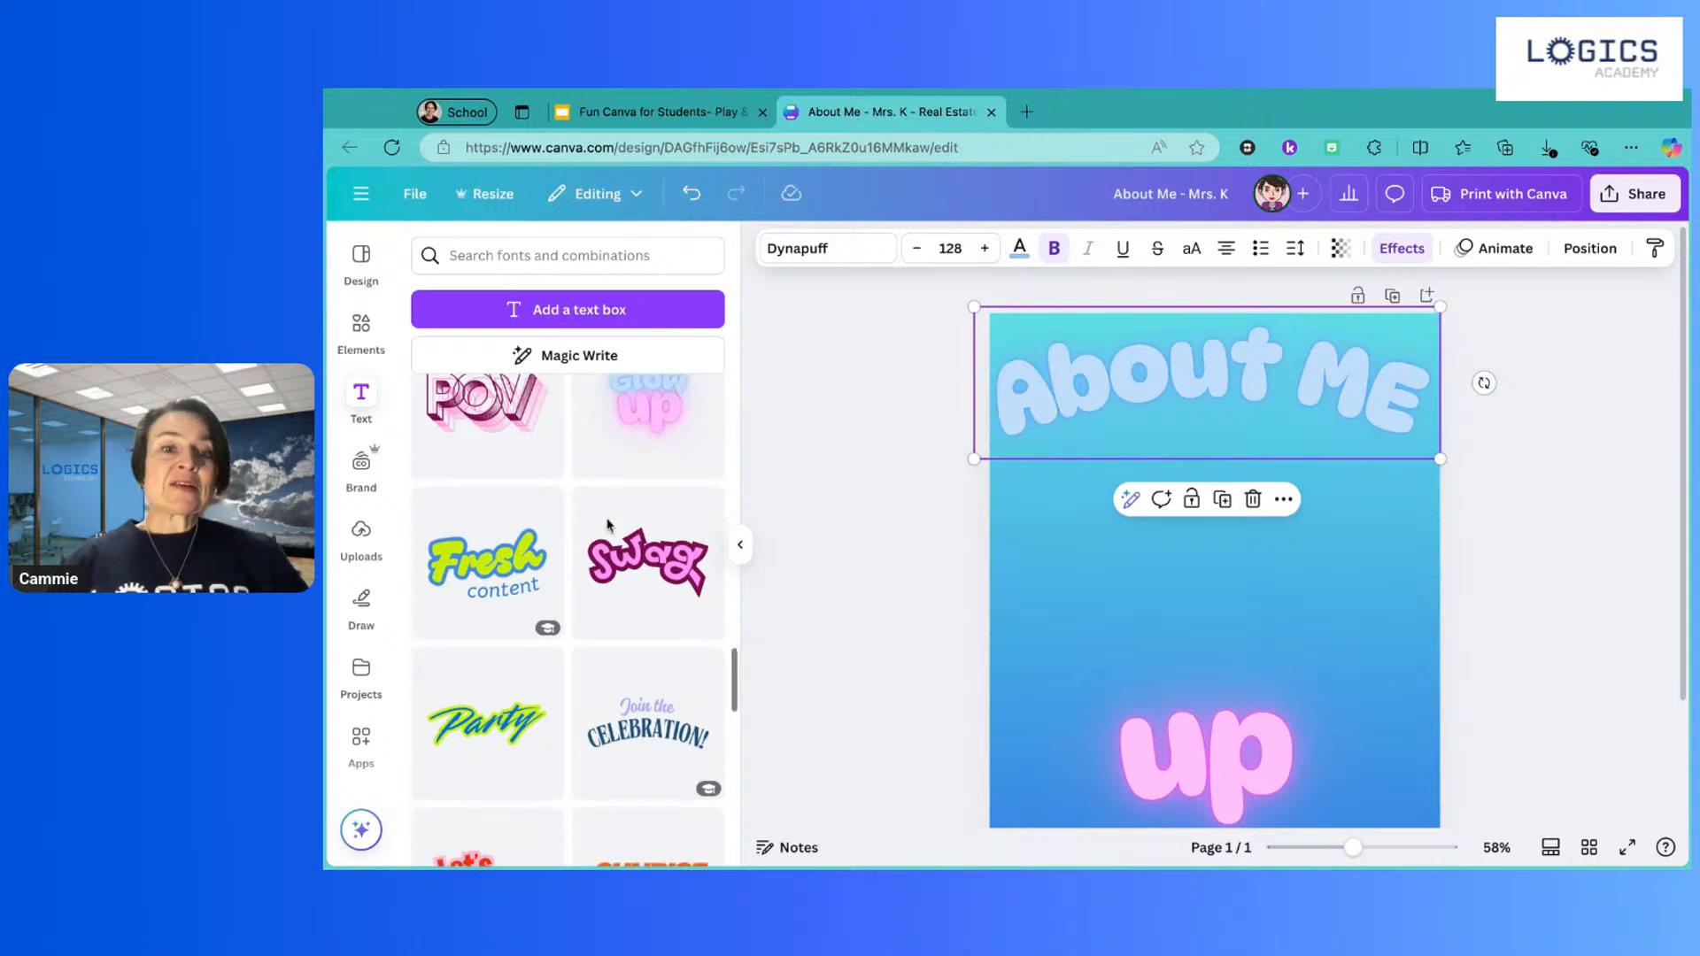
scroll(609, 524, down, 6)
Step: Reapply the Curve shape effect for a steeper arc and move 'About ME' up to the top
scroll(610, 525, up, 5)
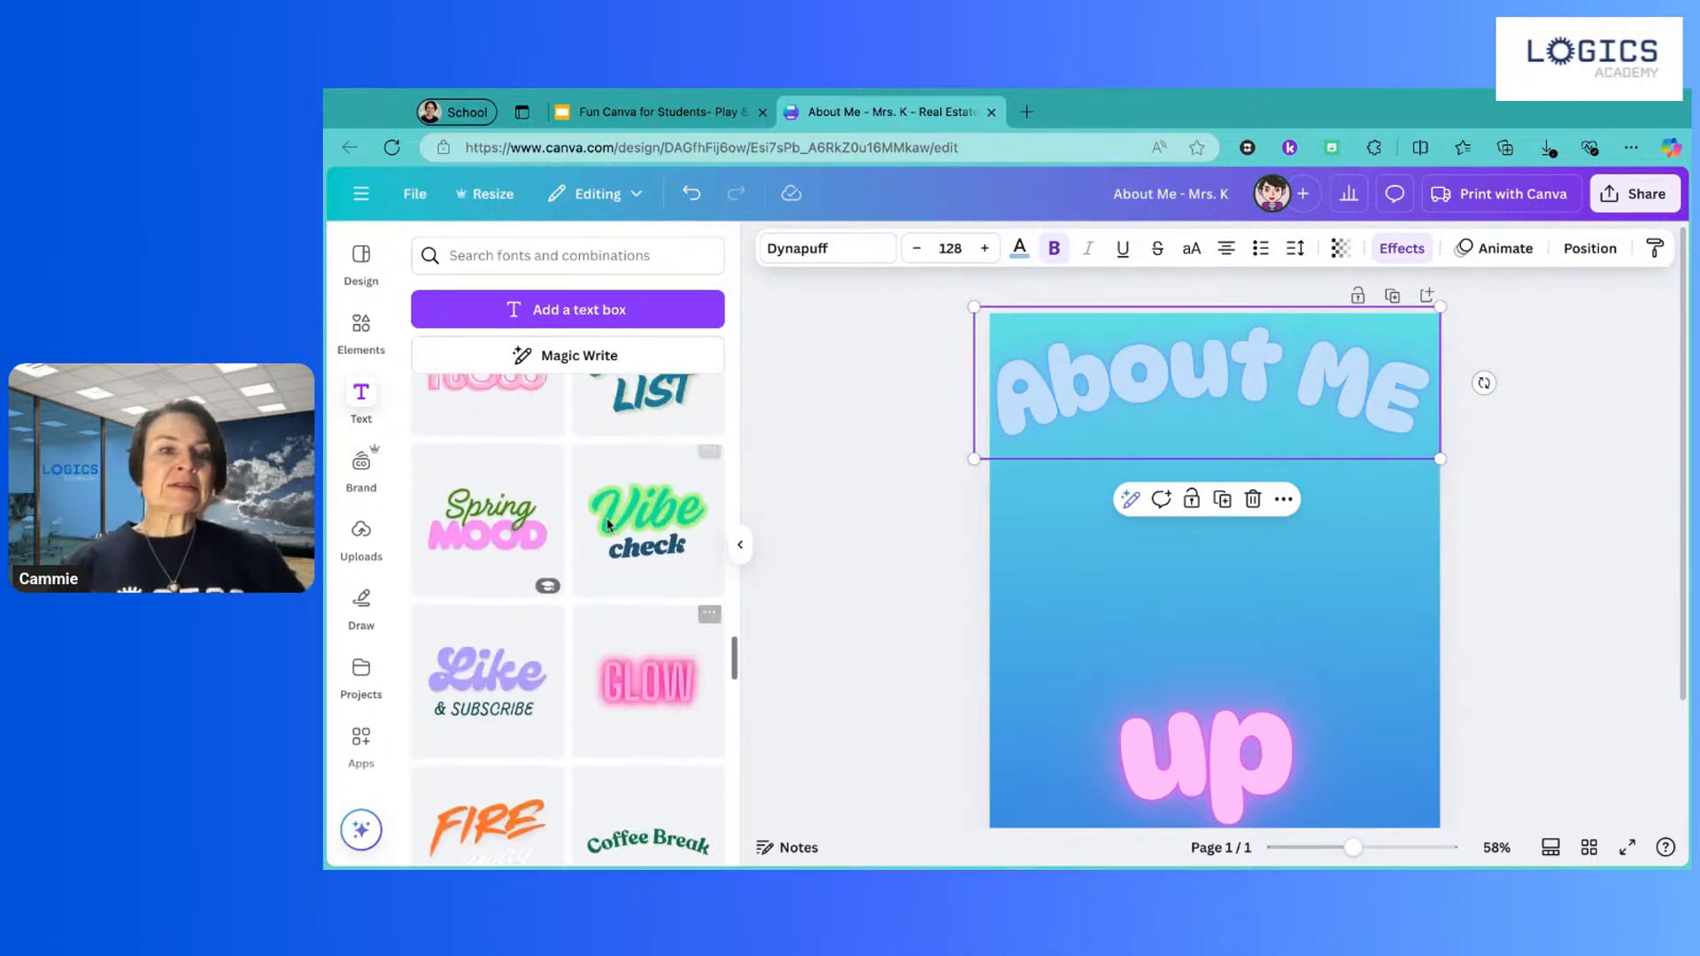
click(1170, 367)
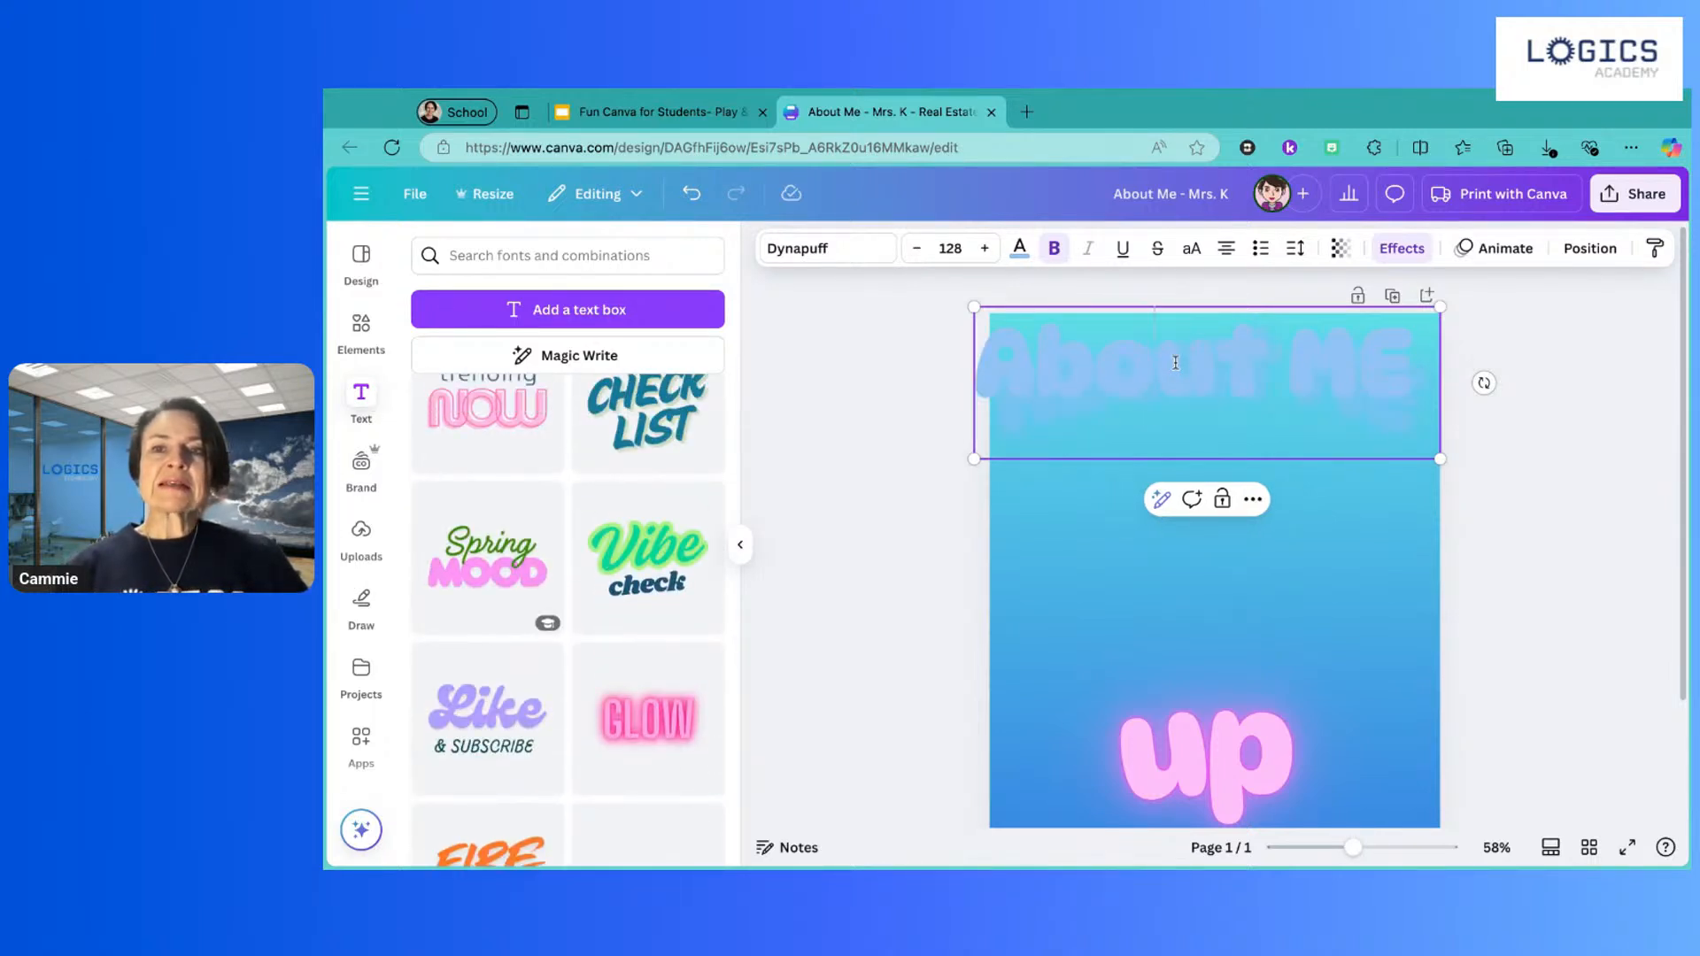
click(1410, 252)
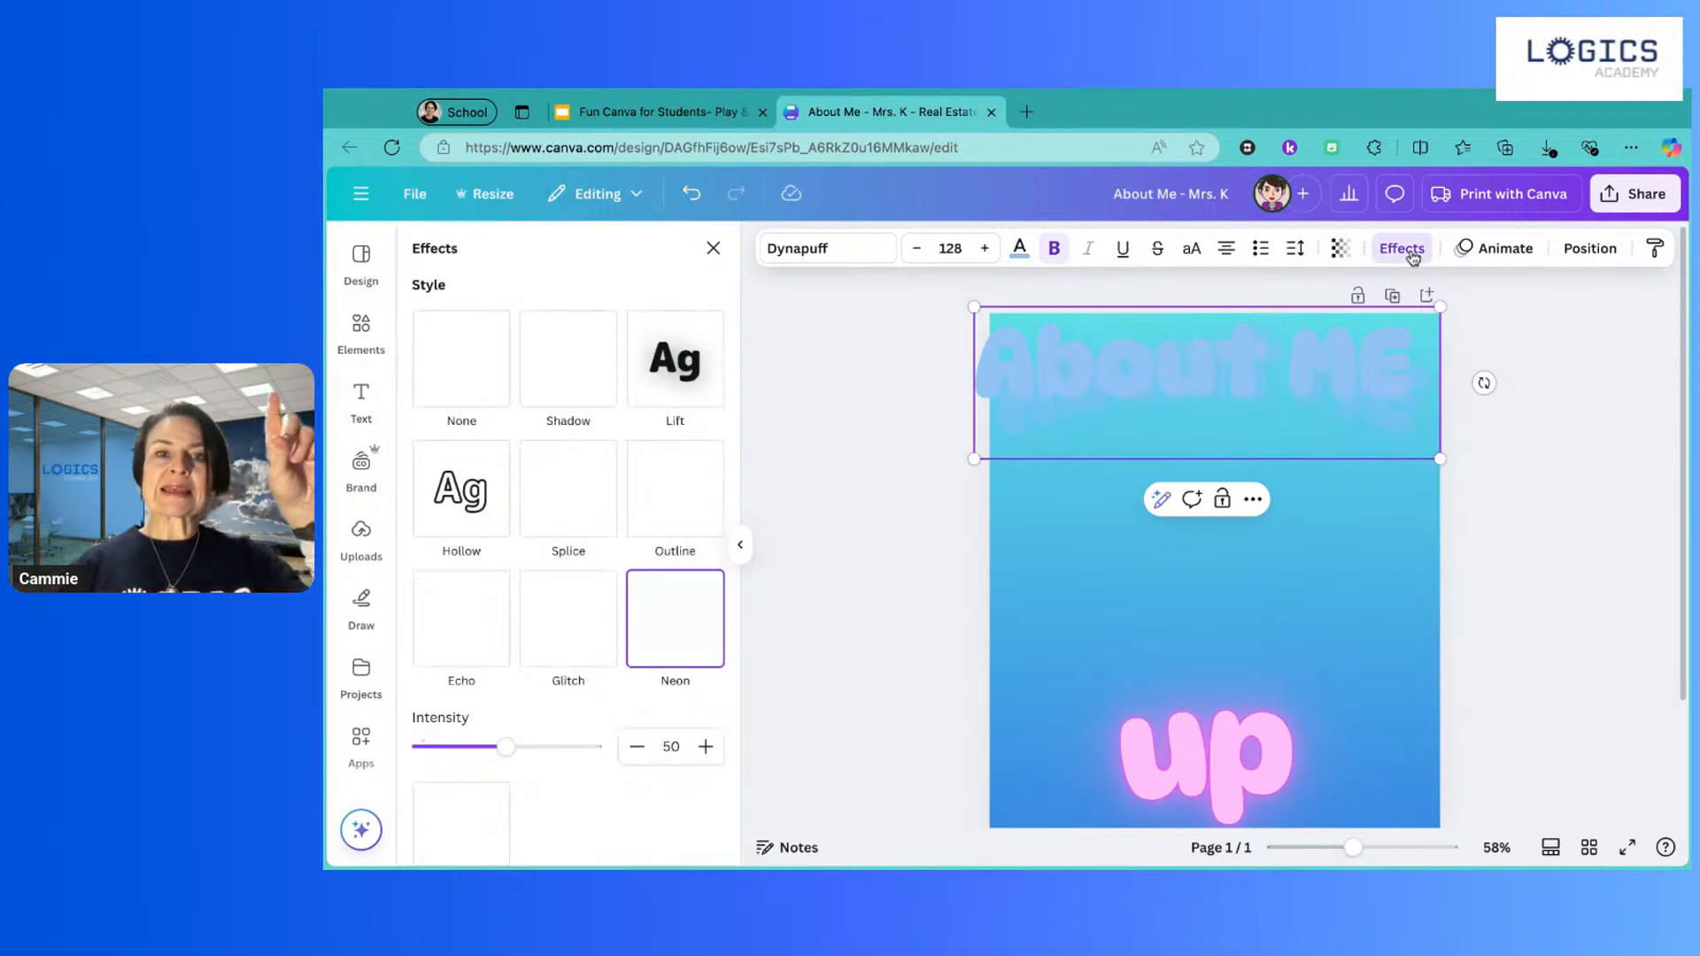
scroll(659, 529, down, 4)
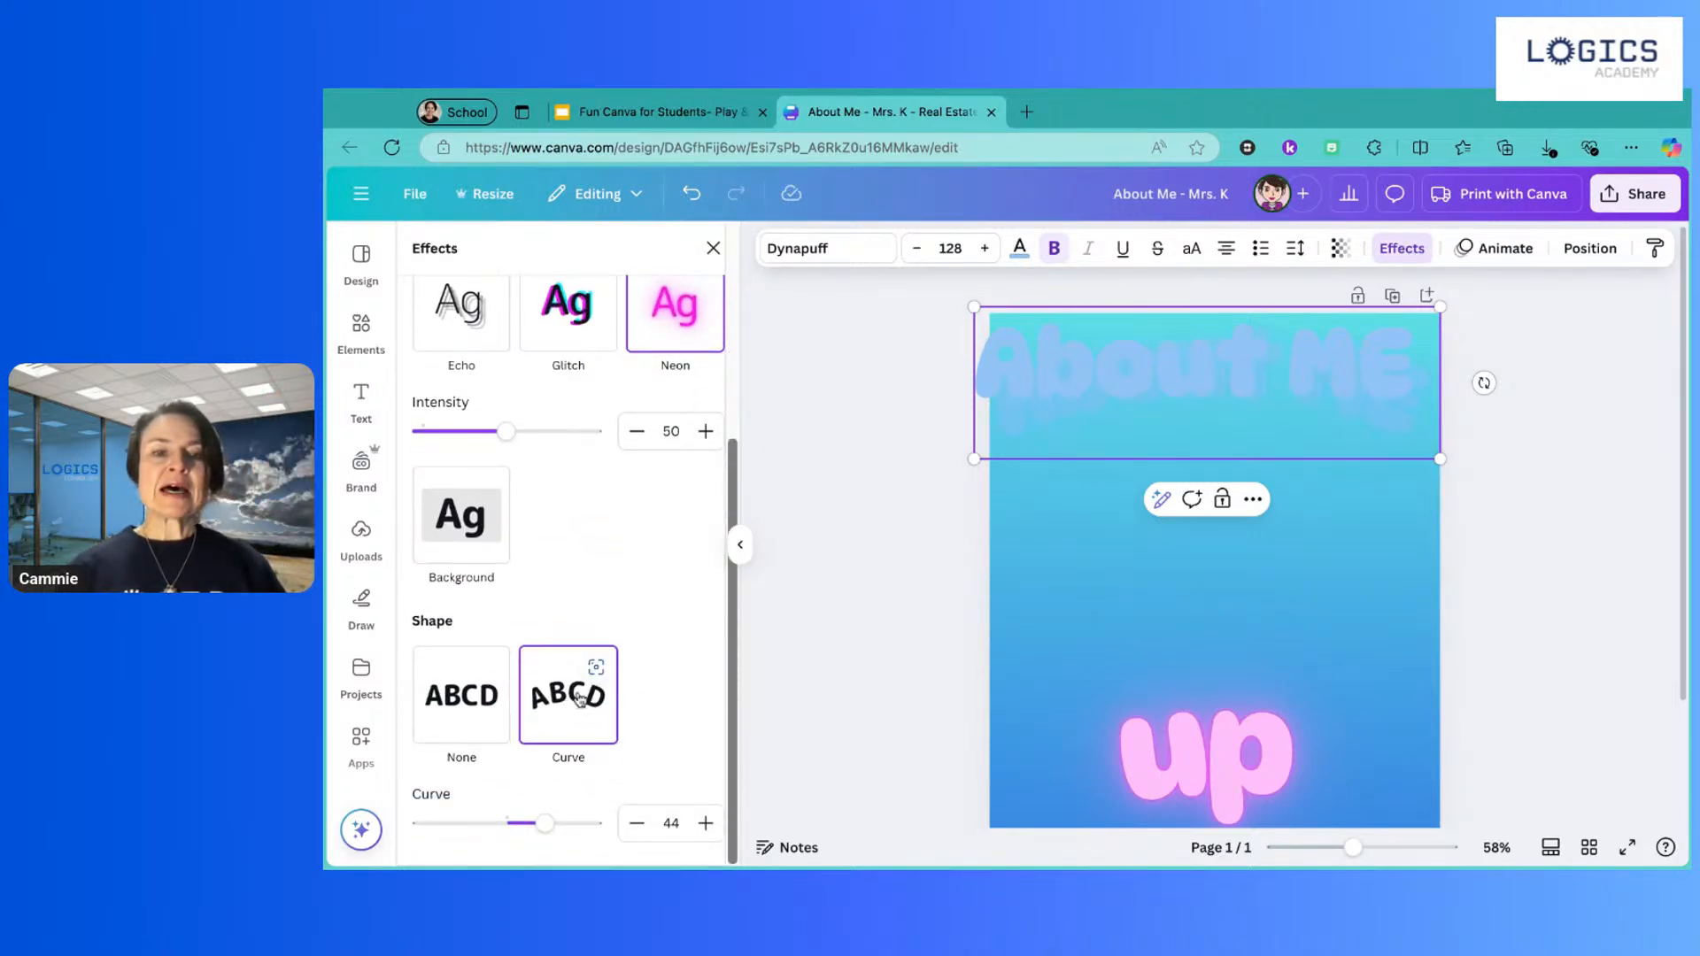
click(489, 701)
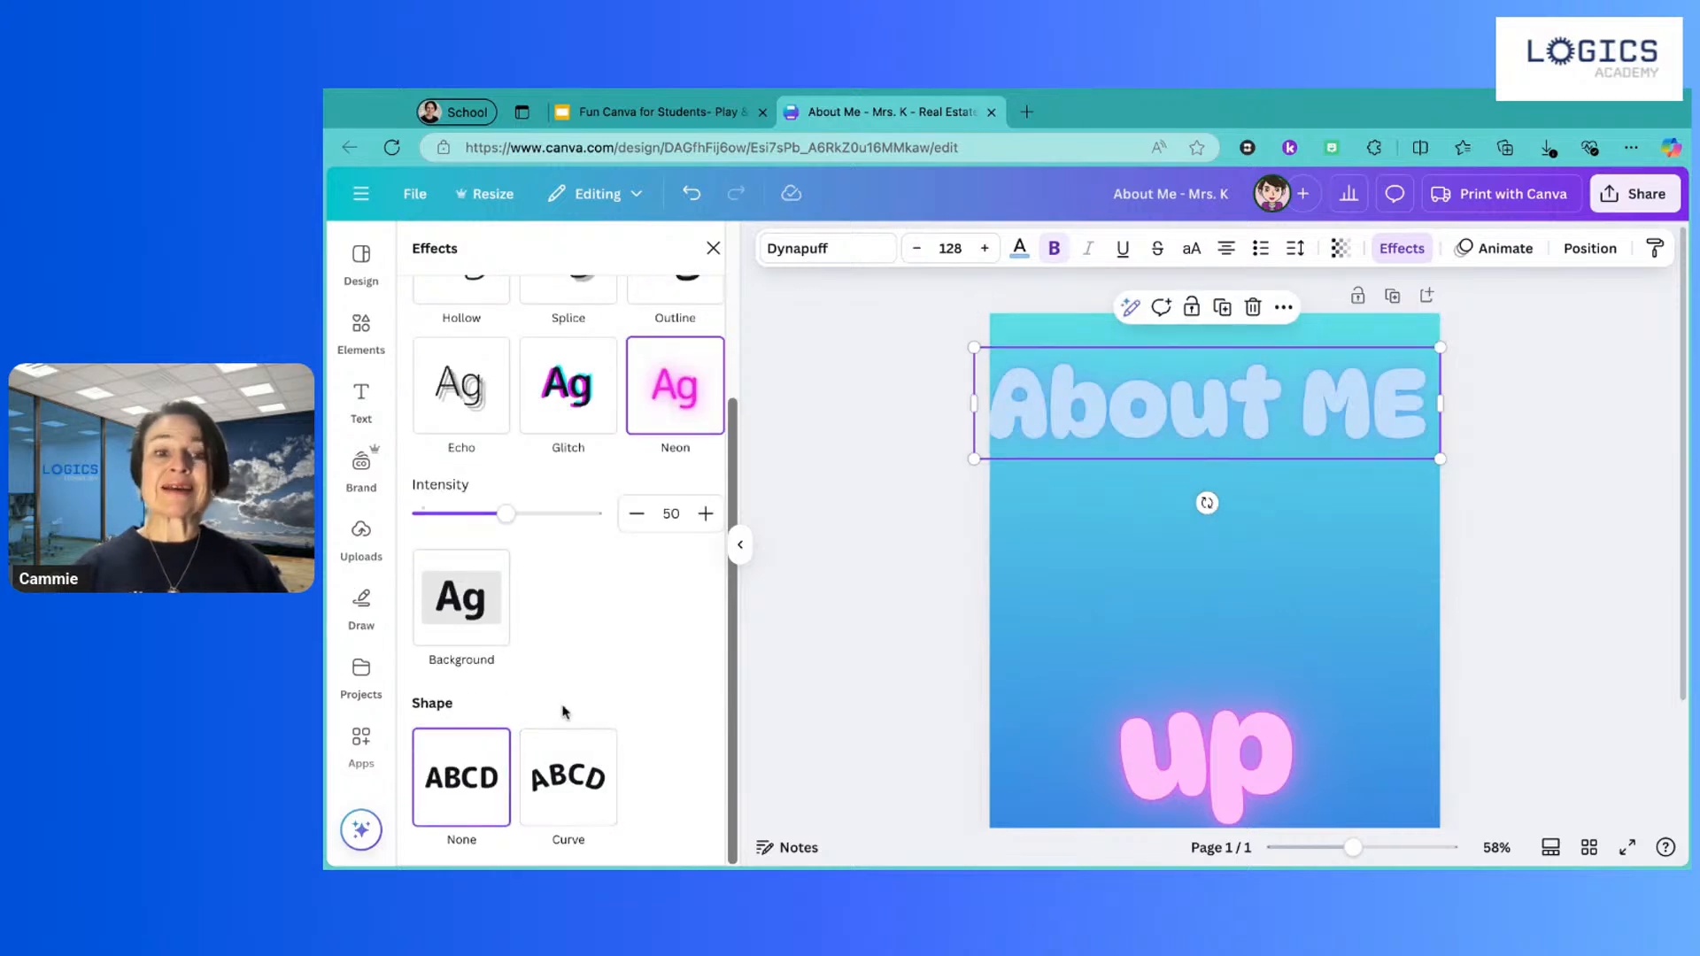
click(571, 759)
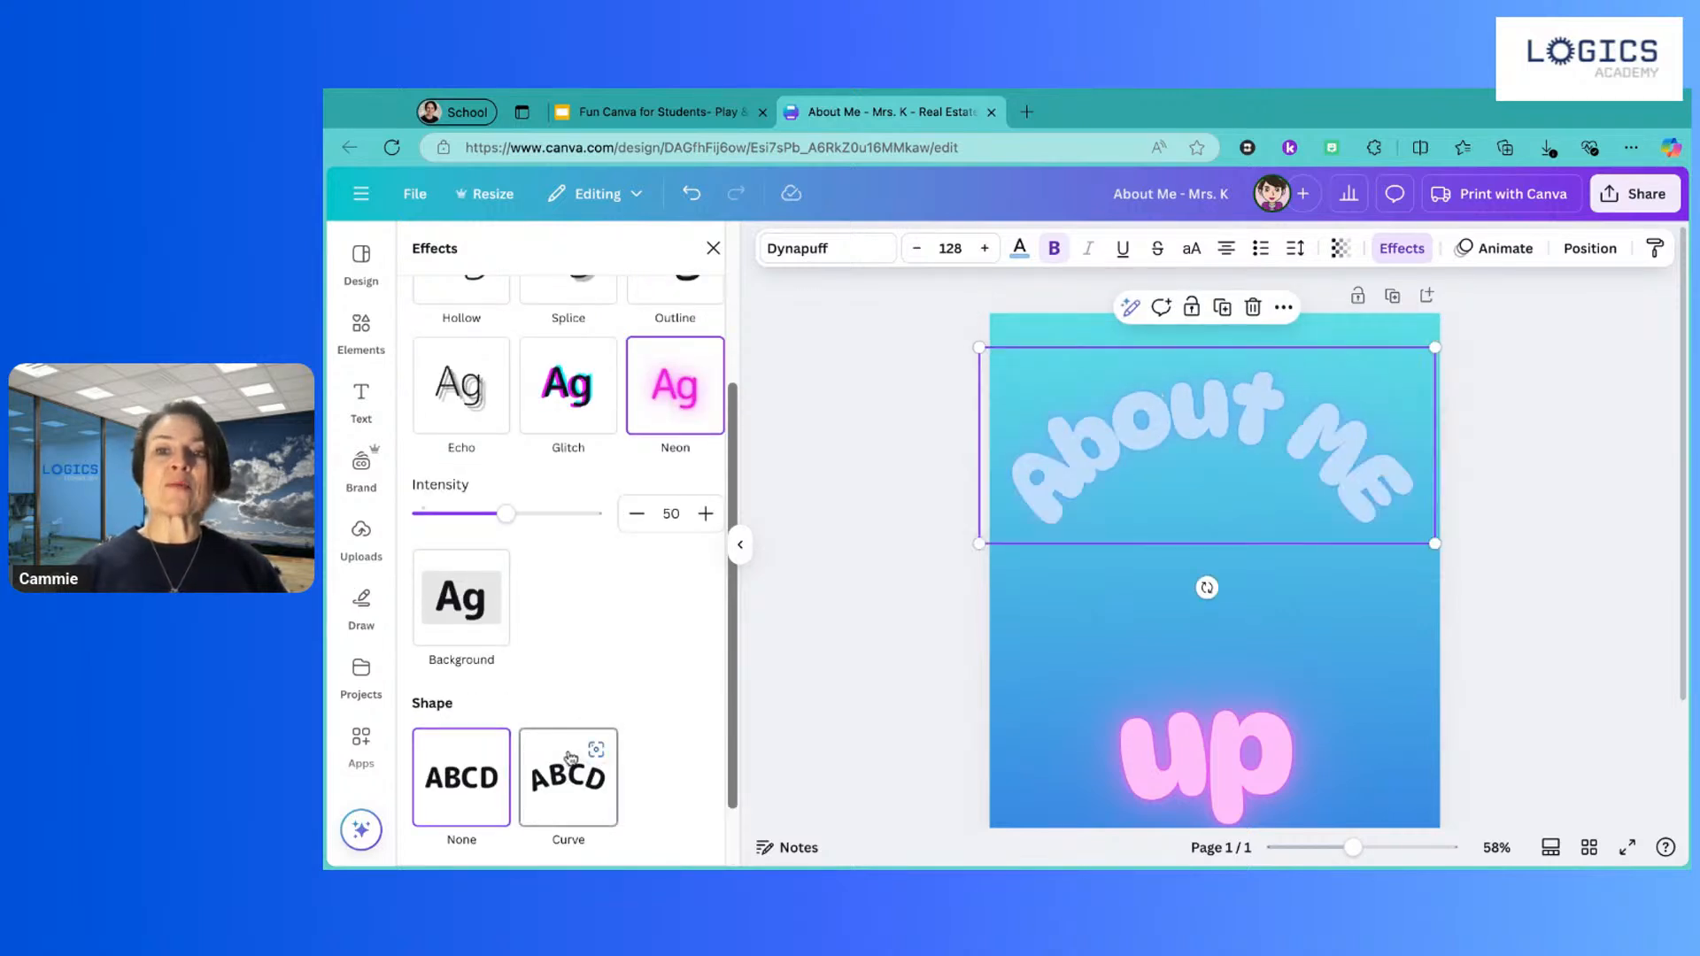
click(828, 601)
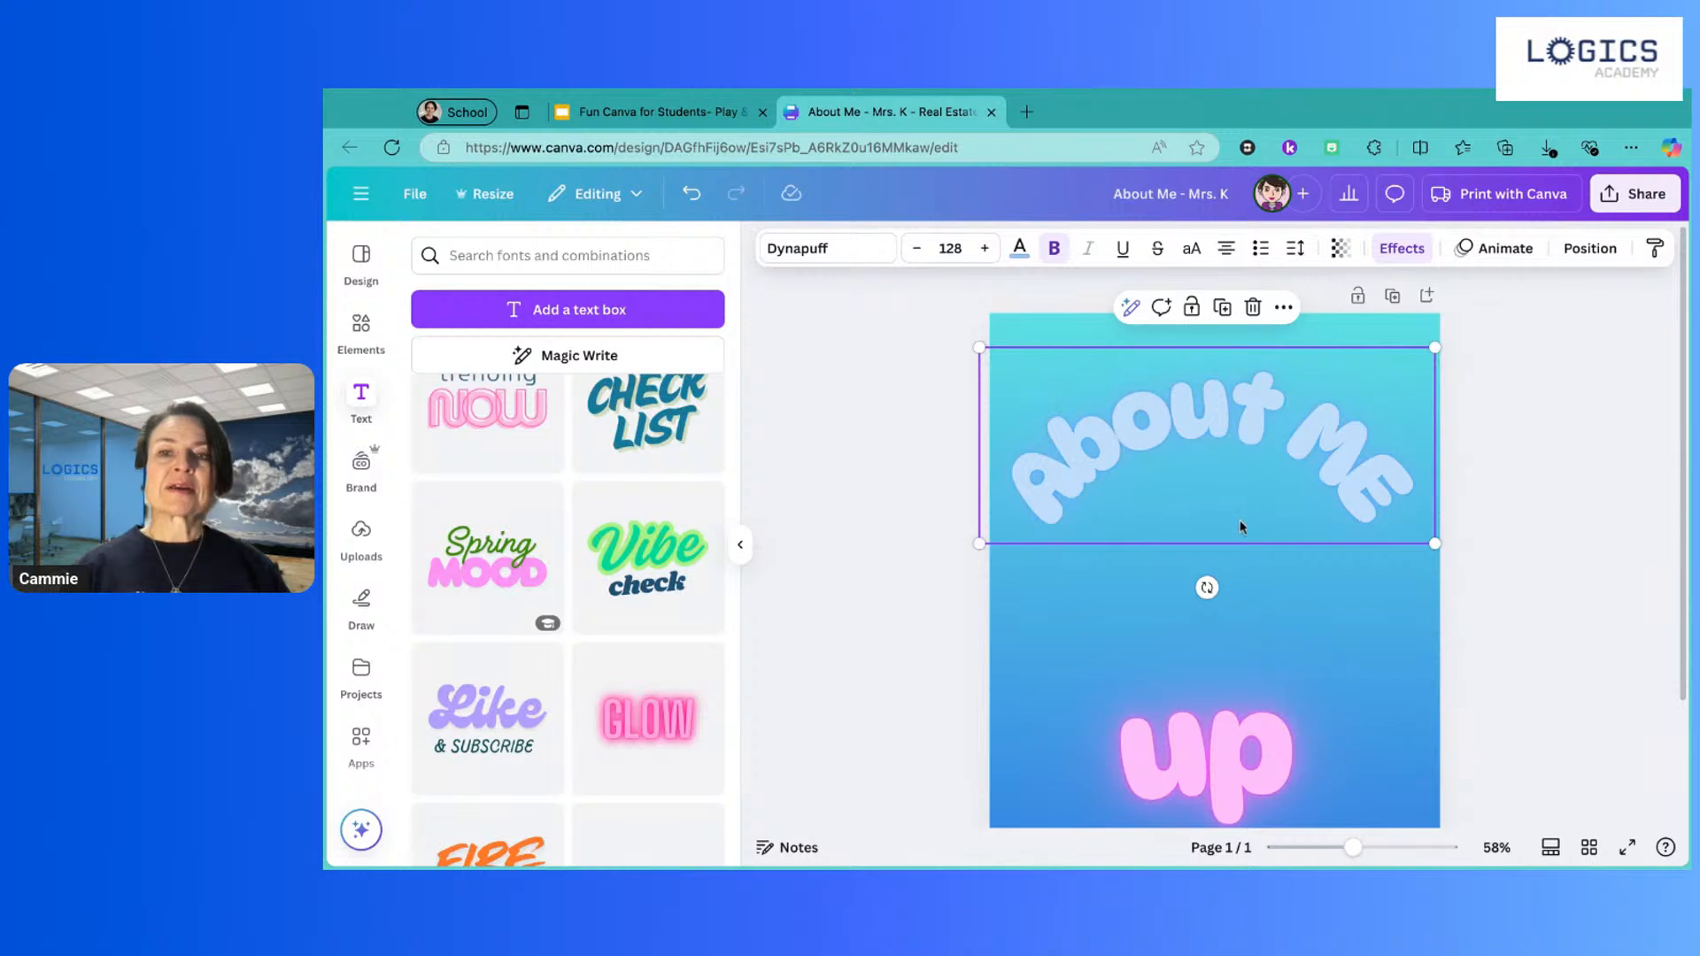
click(1302, 535)
drag(1225, 427, 1226, 380)
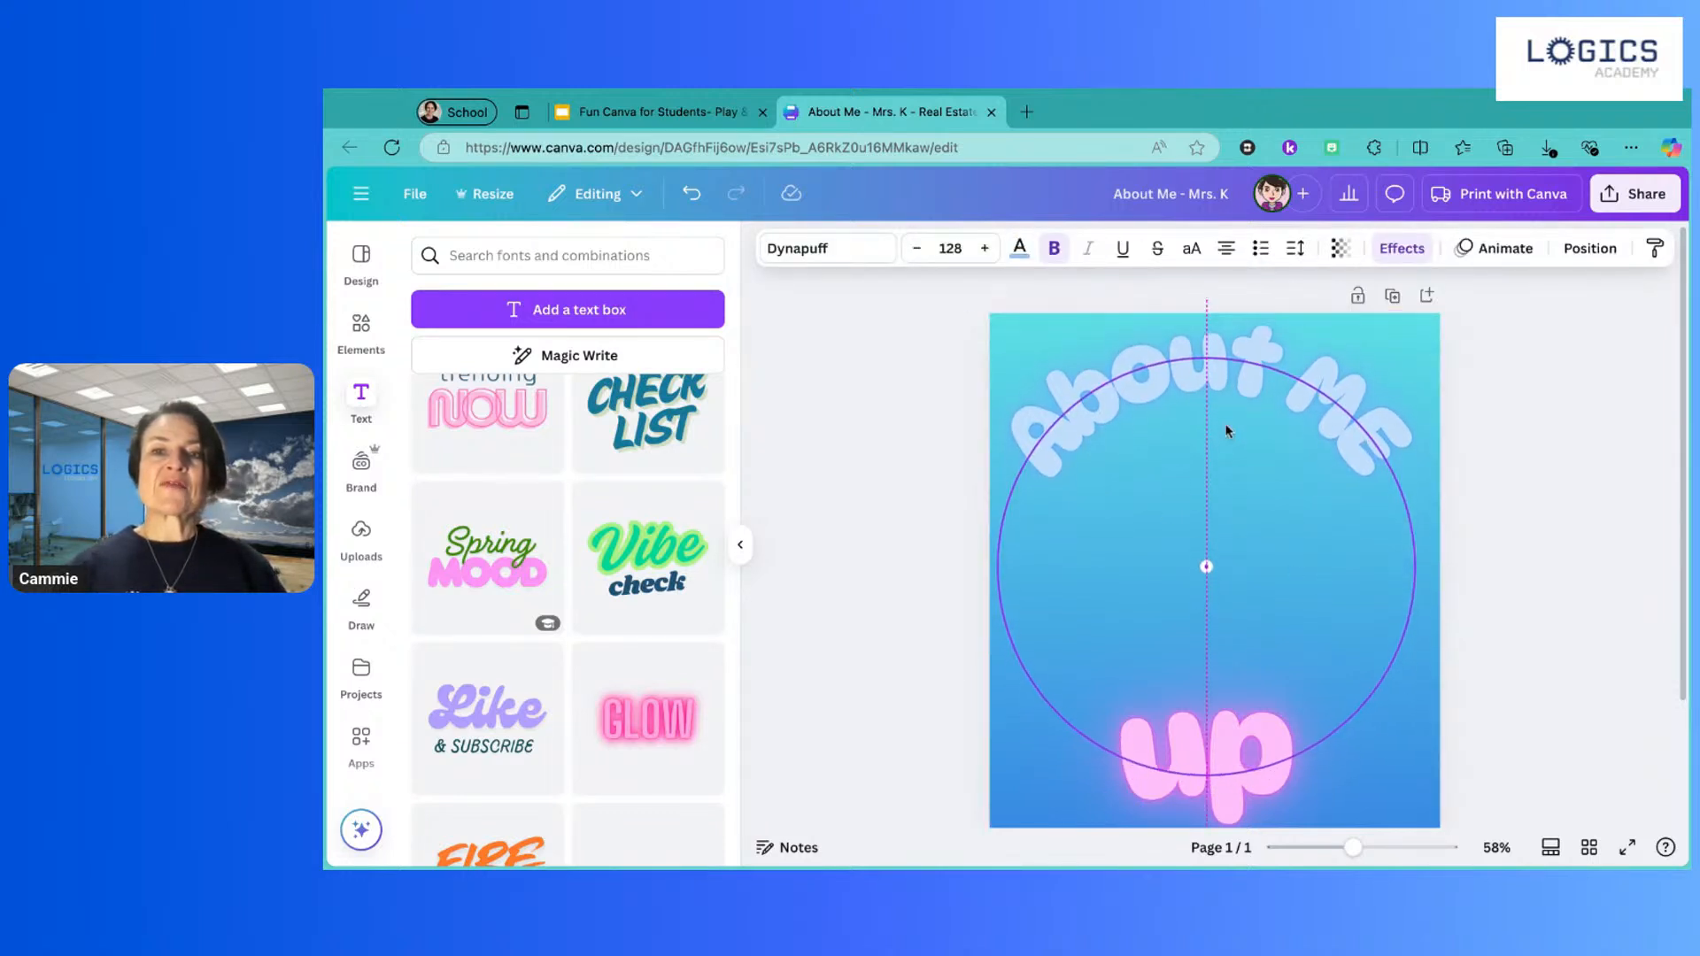
Step: Replace 'up' with the presenter's first name, resized to 145 across the lower page
click(1251, 729)
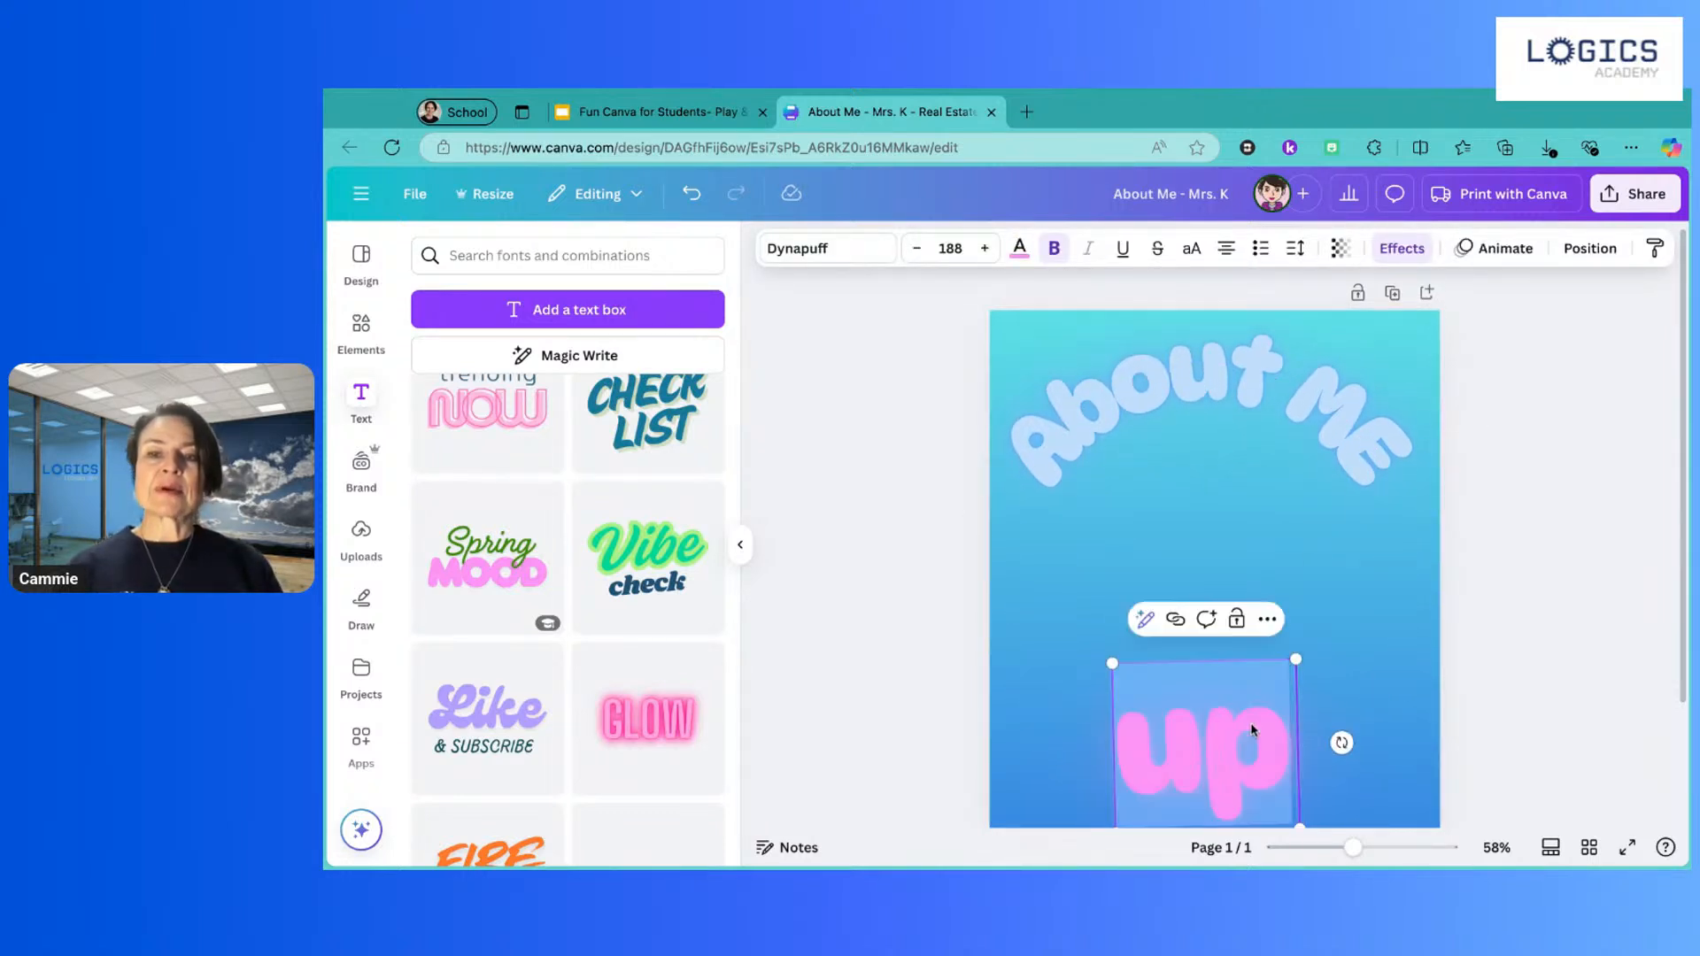
text(Cammie)
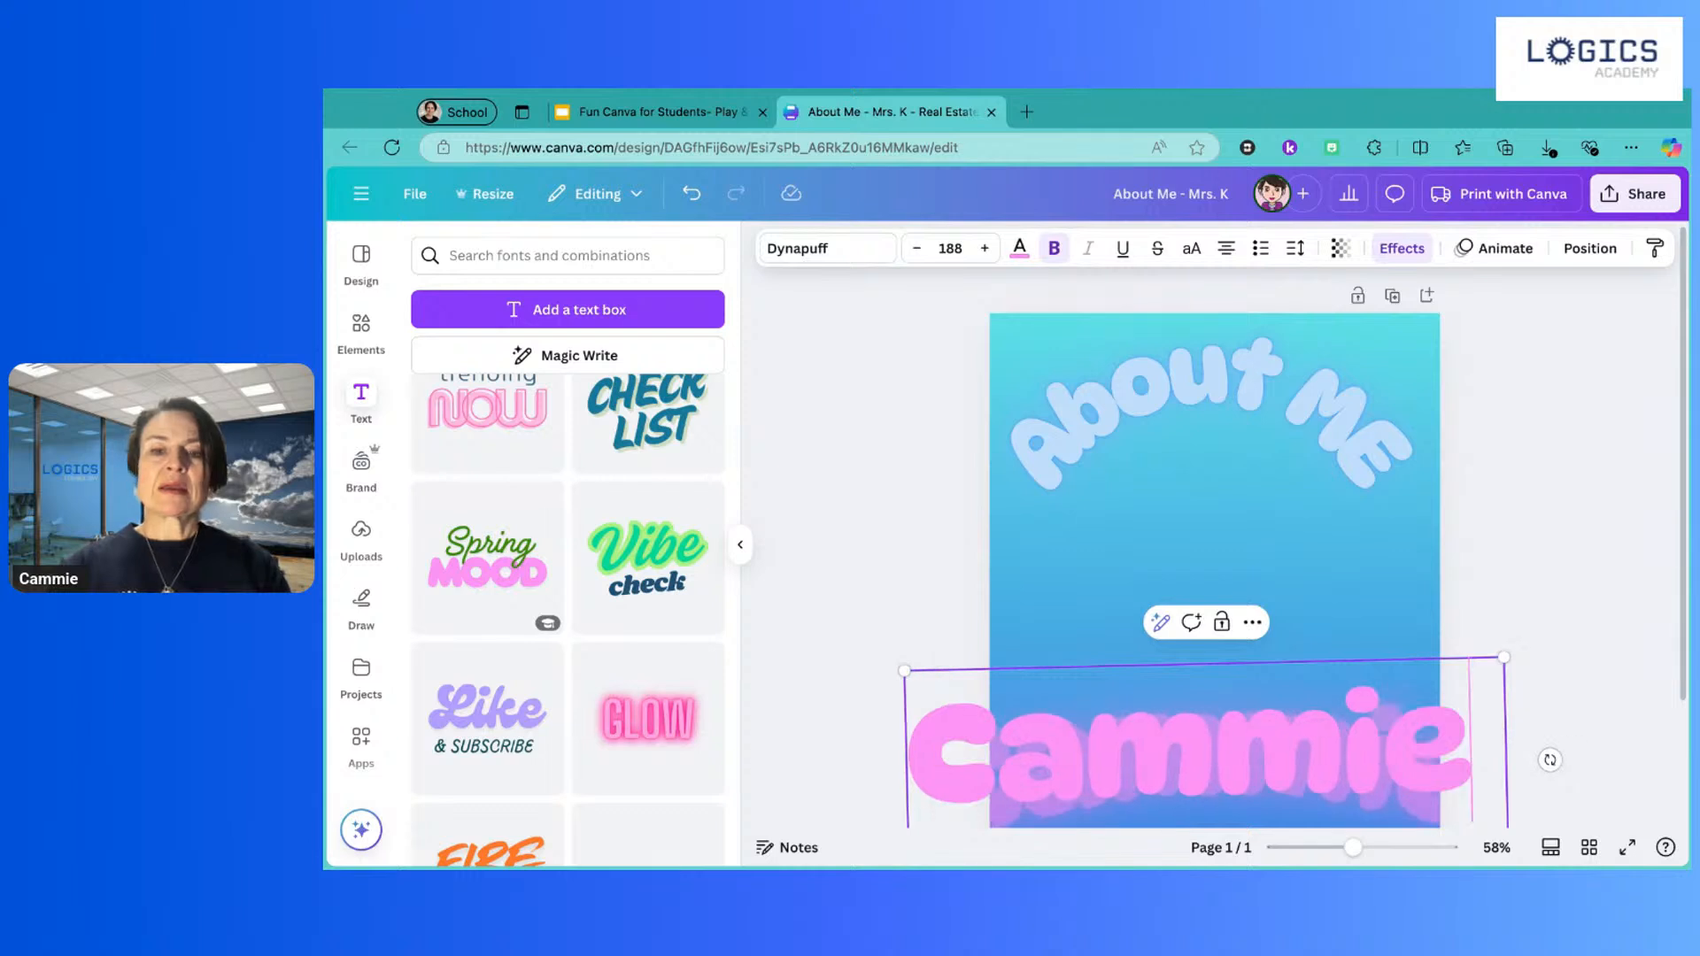
drag(904, 670, 1043, 714)
drag(1227, 751, 1241, 750)
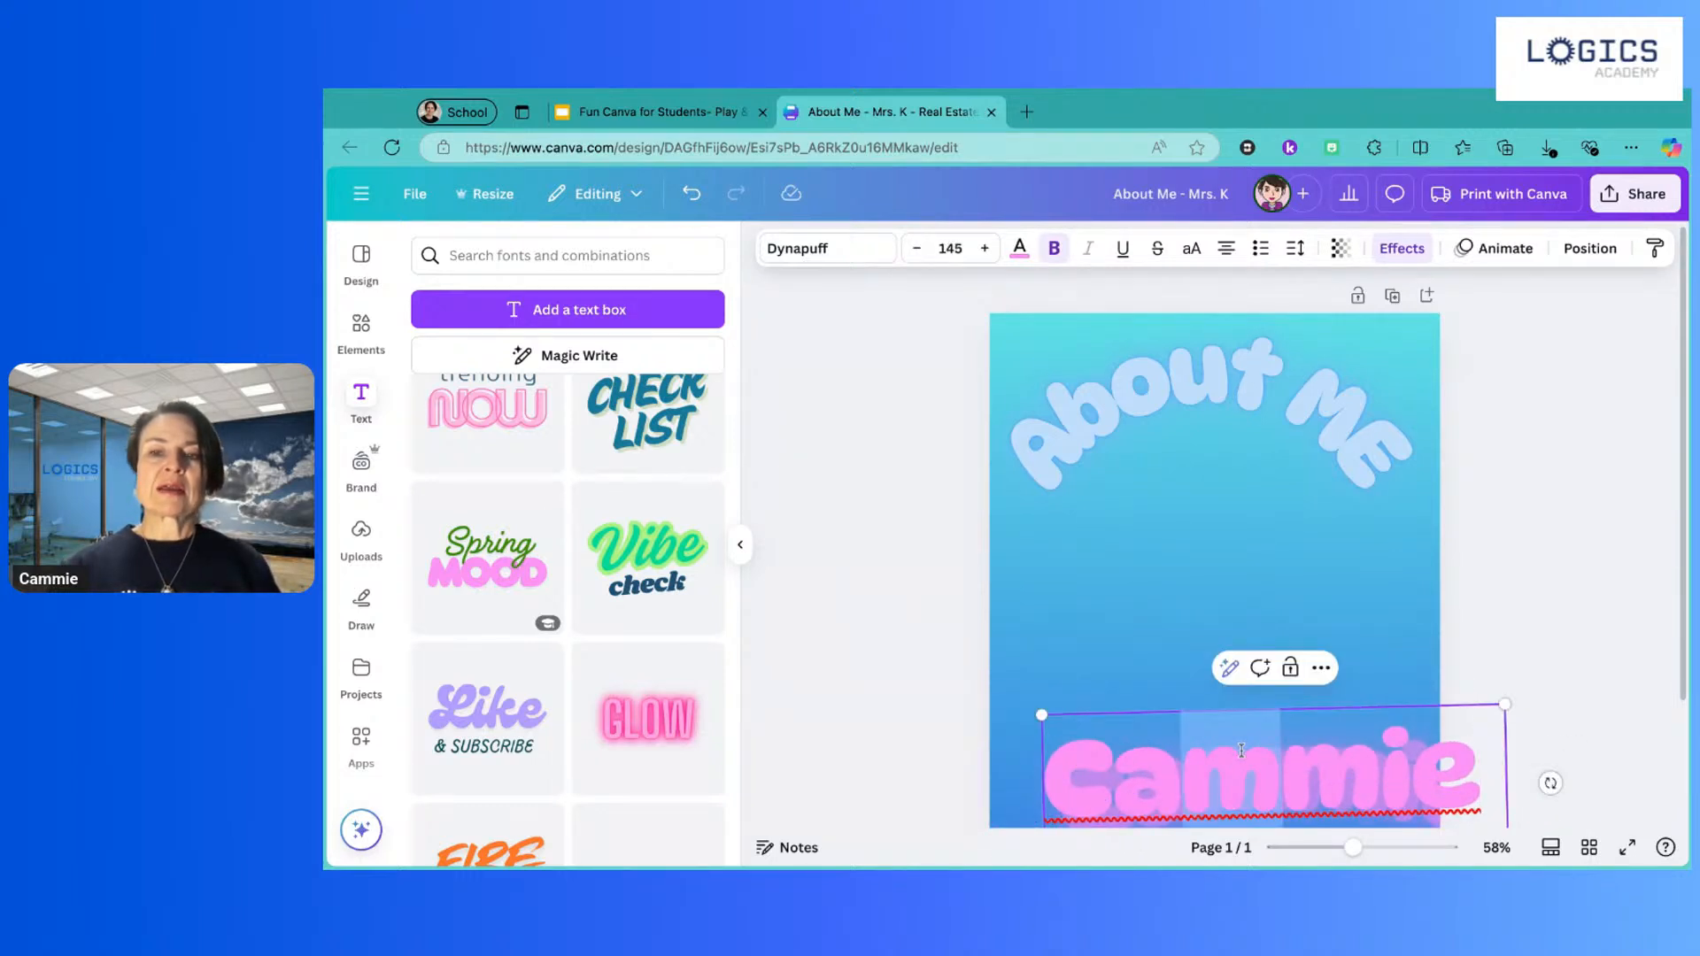
click(1599, 638)
drag(1366, 752, 1314, 716)
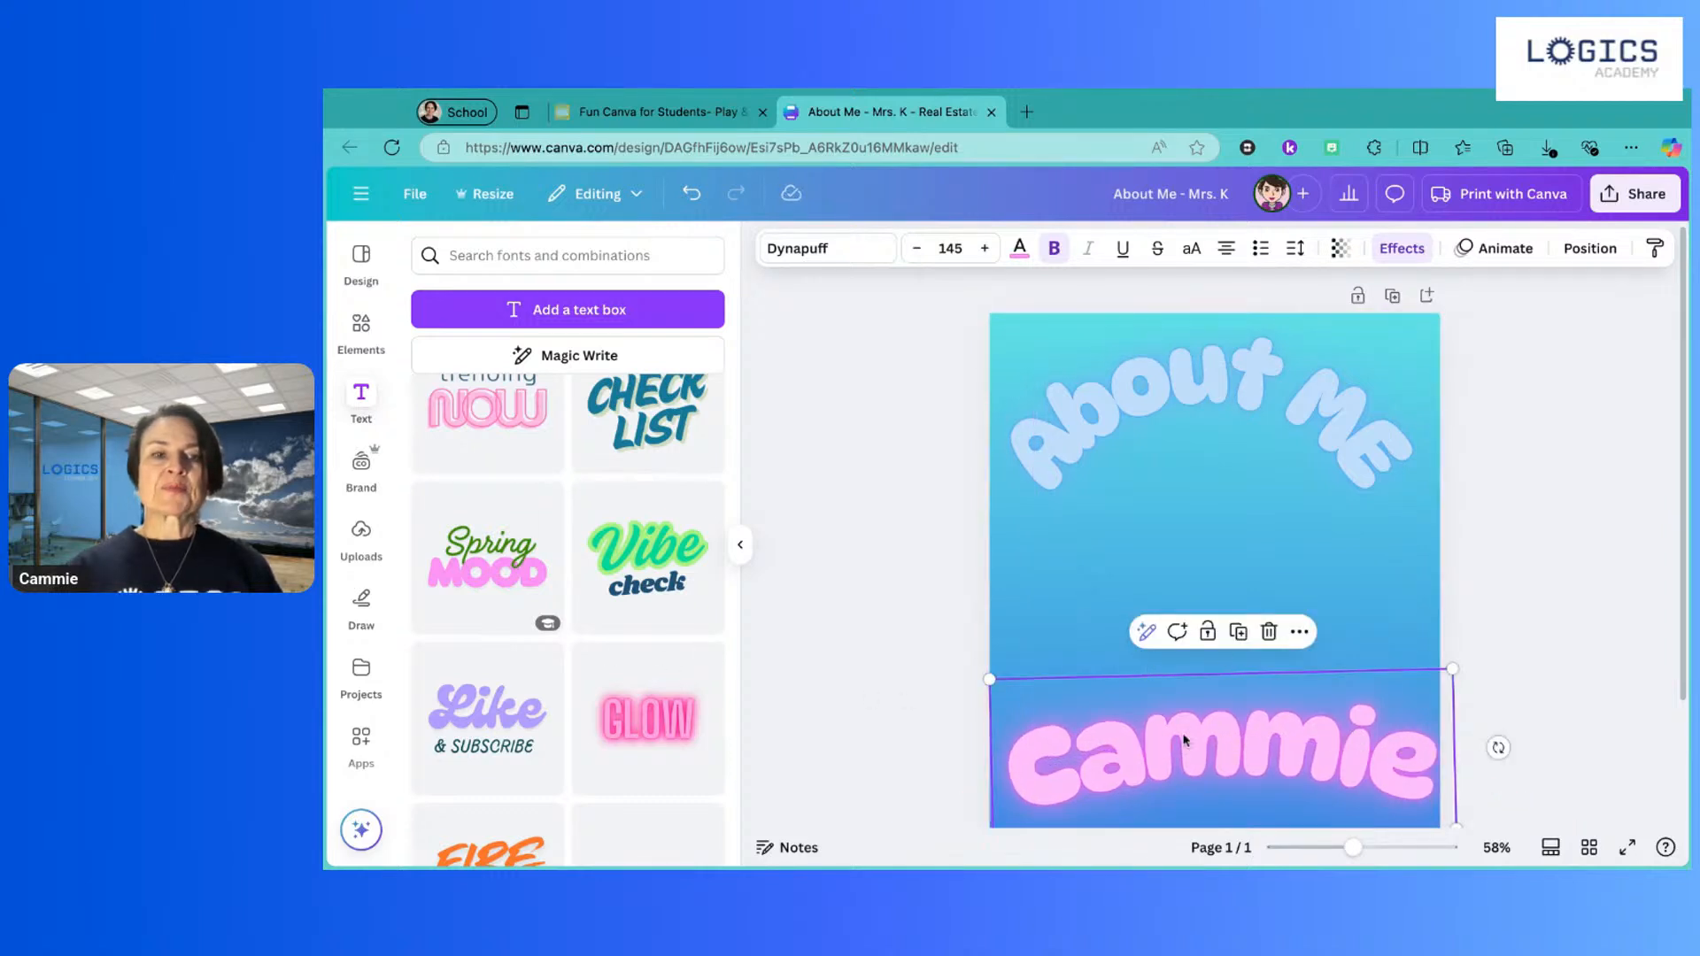
click(362, 400)
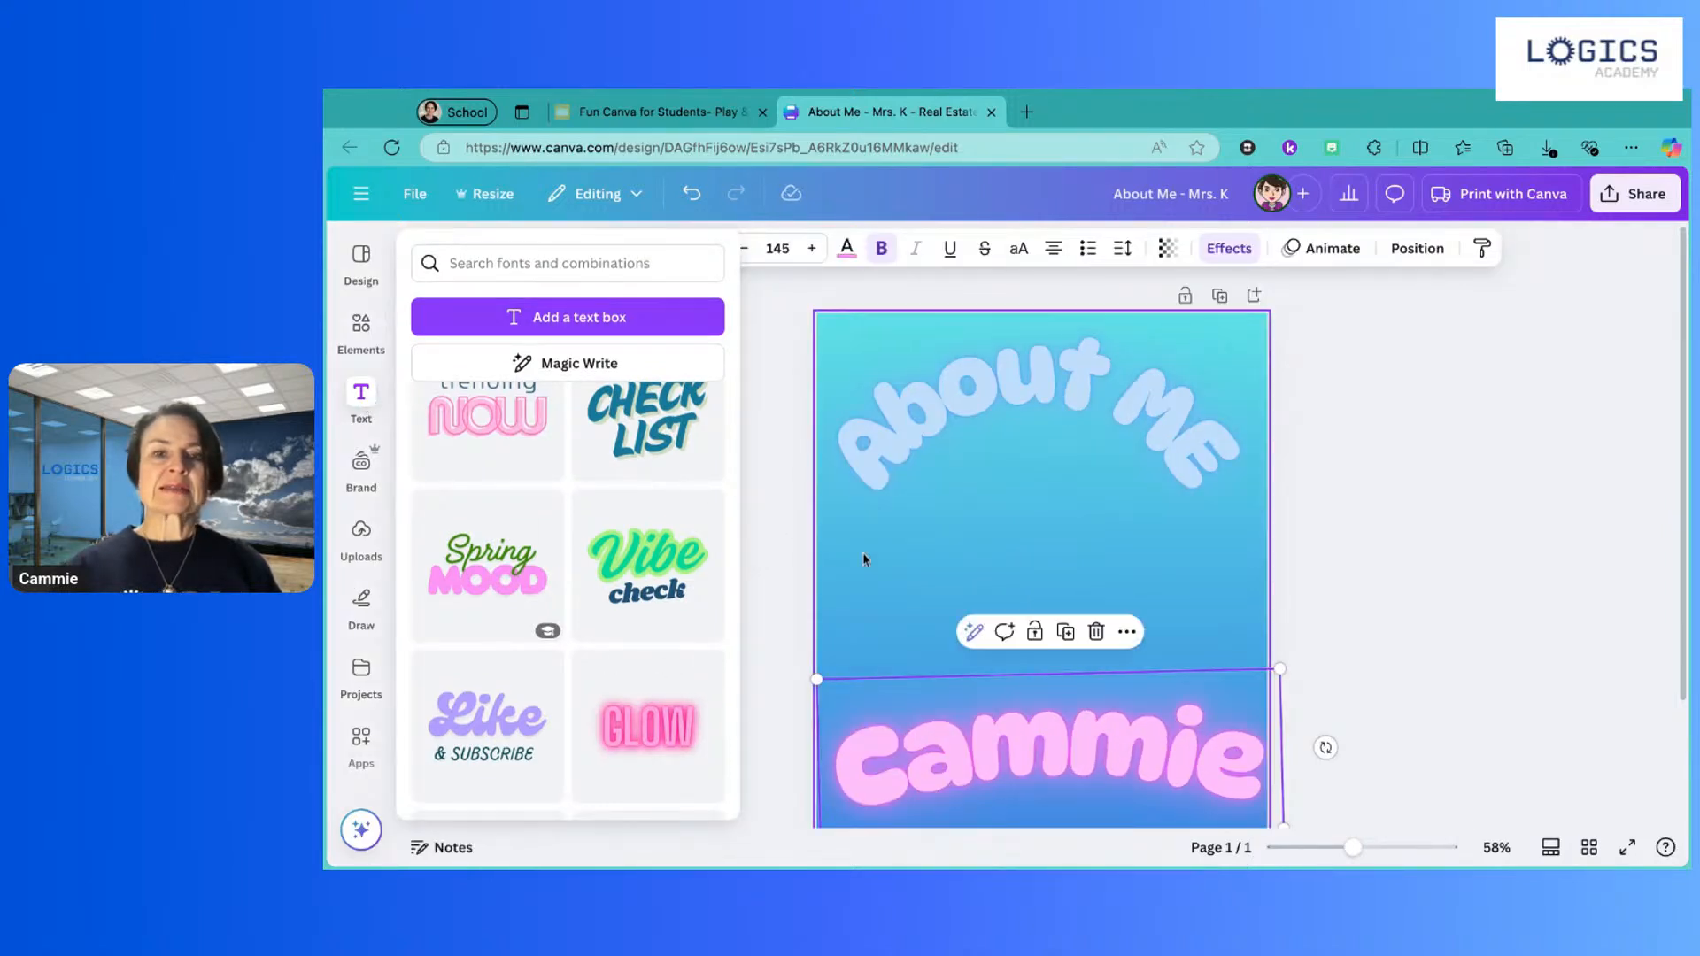
click(361, 400)
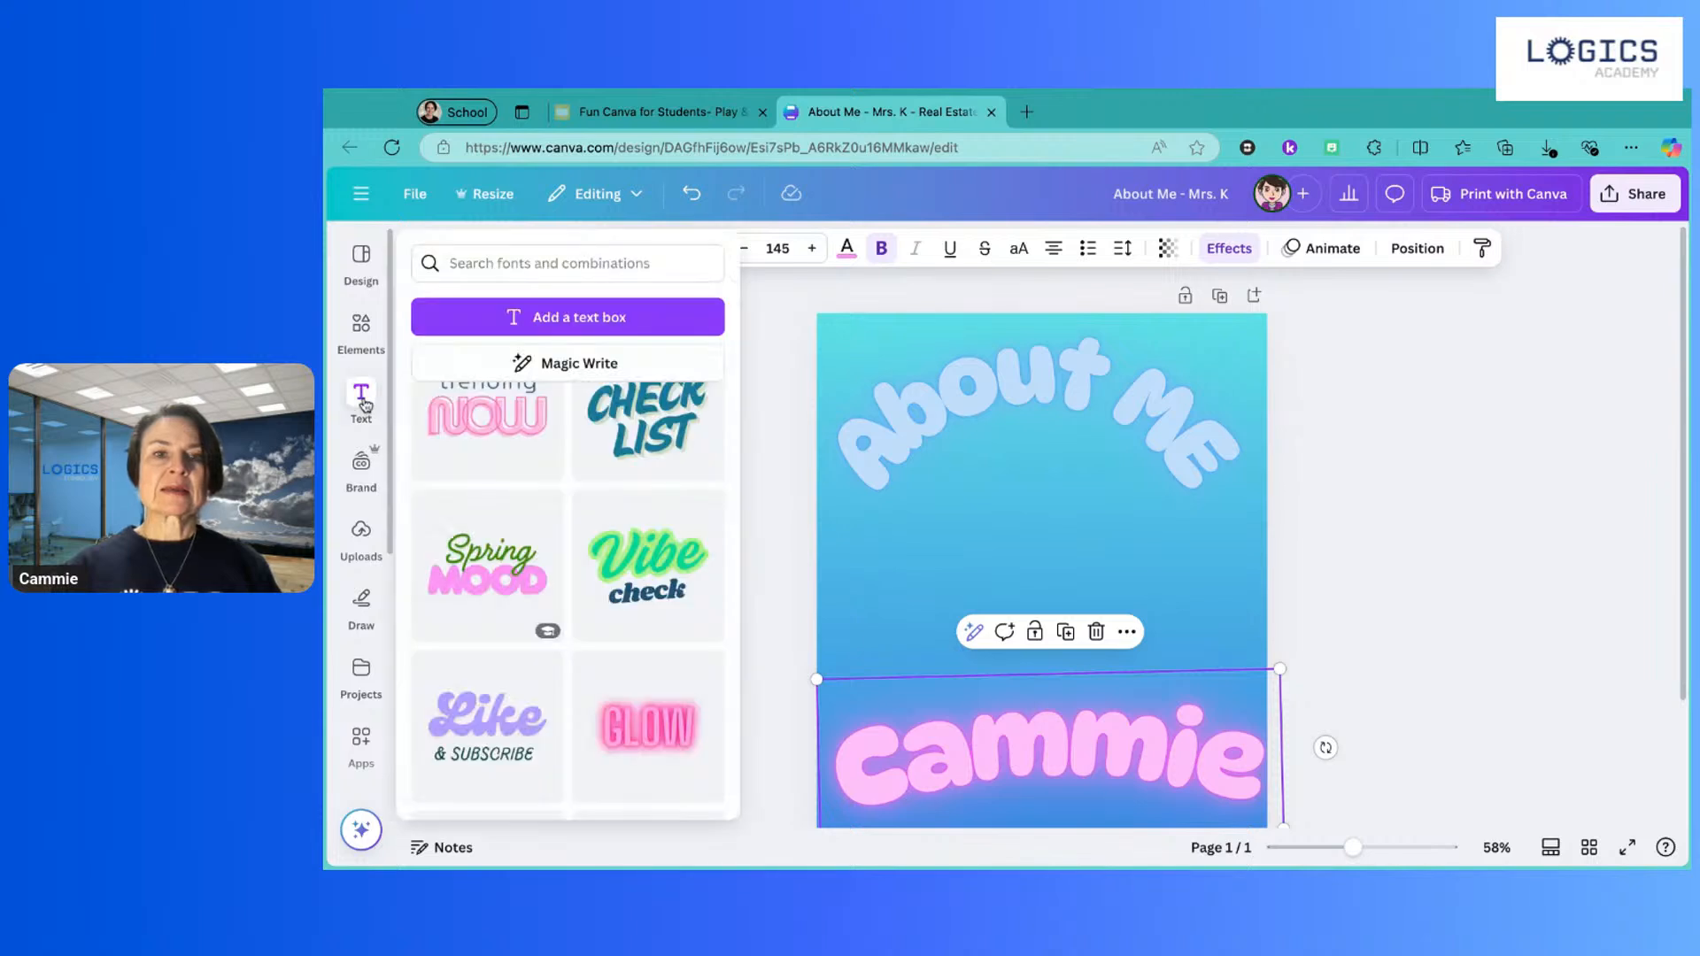
click(1315, 749)
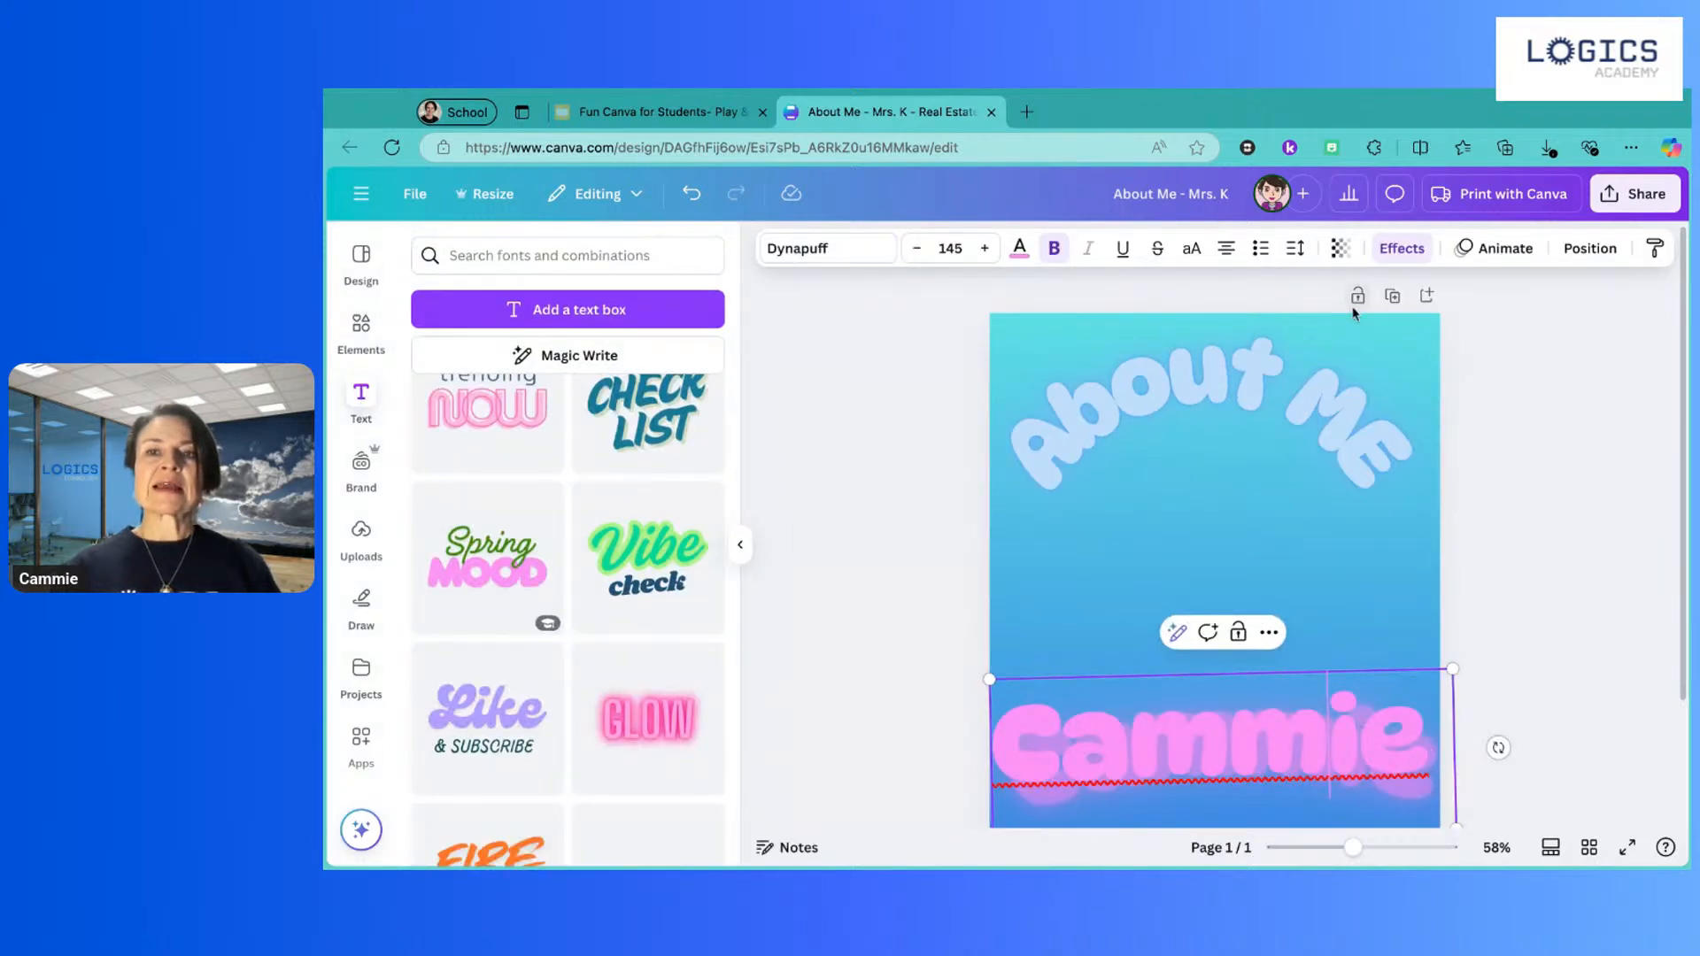
Step: Remove the name text's curve, shrink it to 129, centre it, and lower Neon intensity to 27
click(1395, 259)
scroll(596, 576, down, 3)
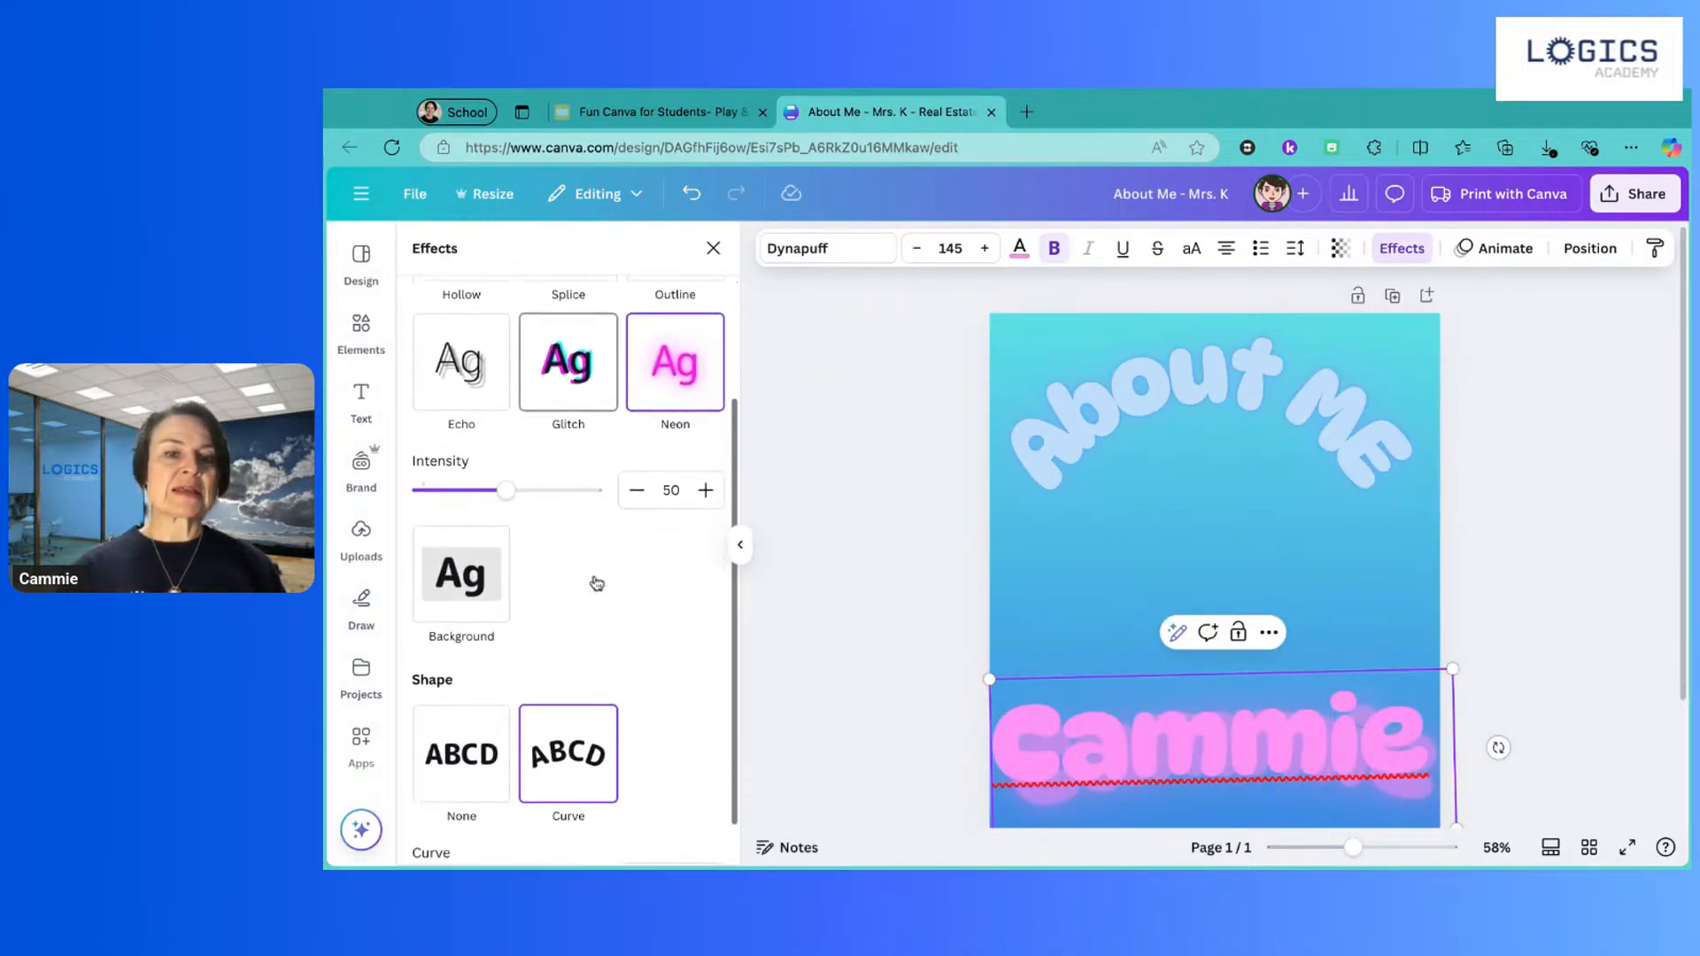
scroll(596, 583, down, 1)
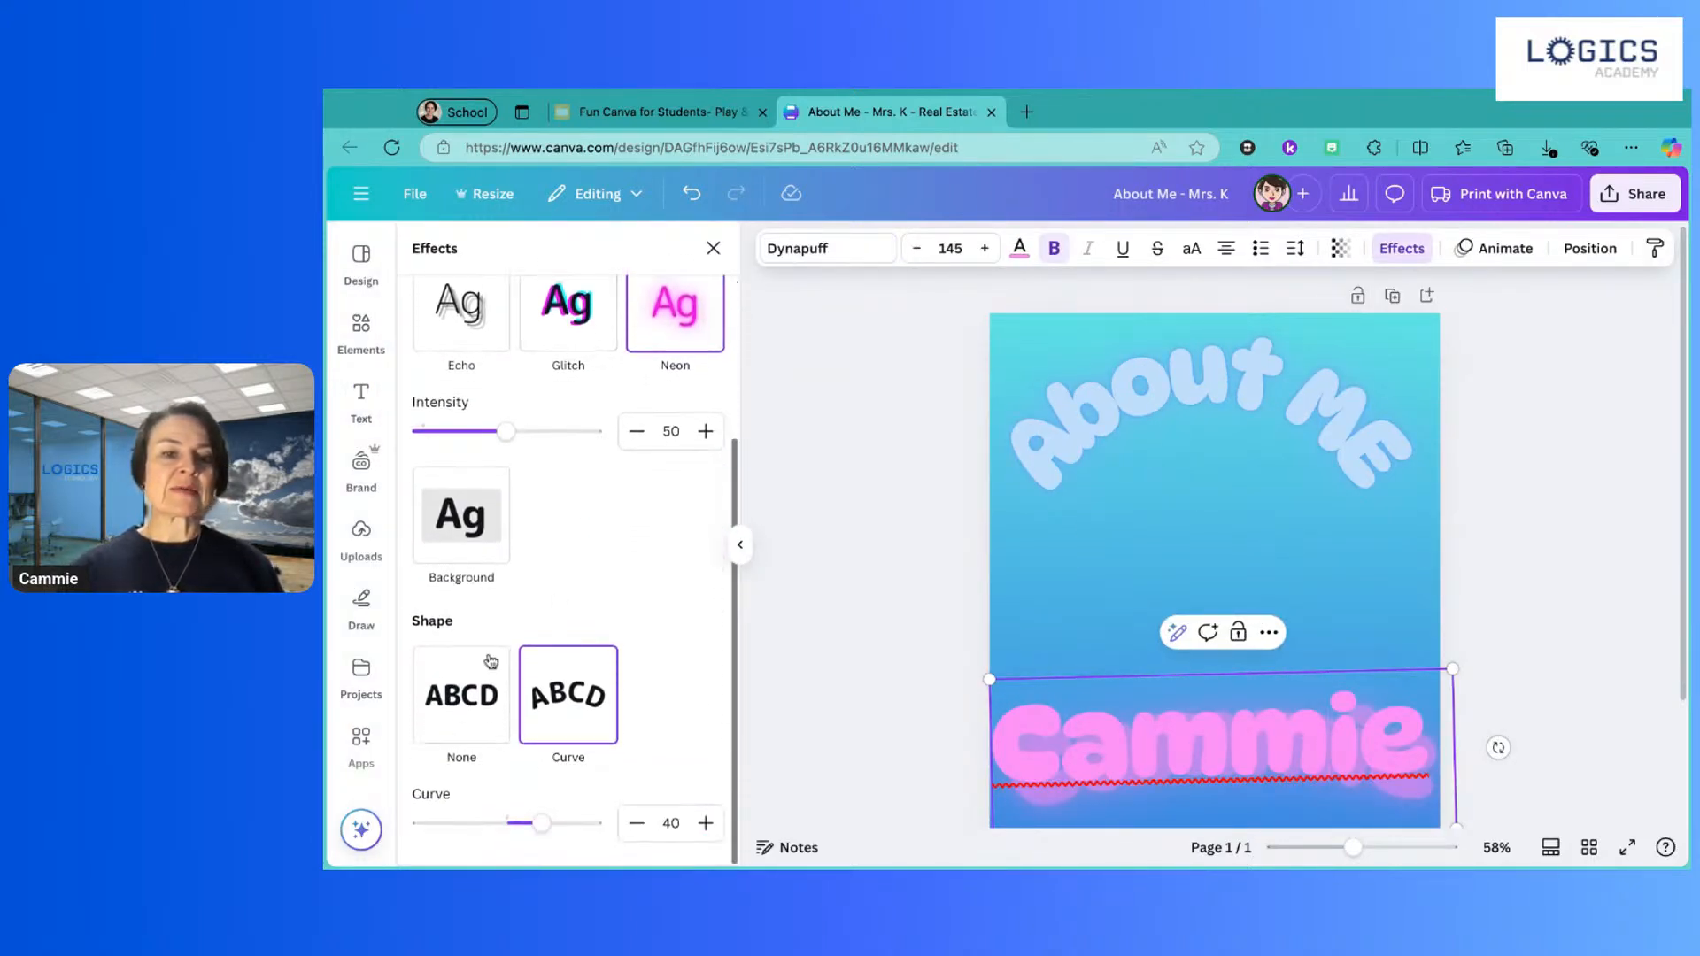
click(465, 715)
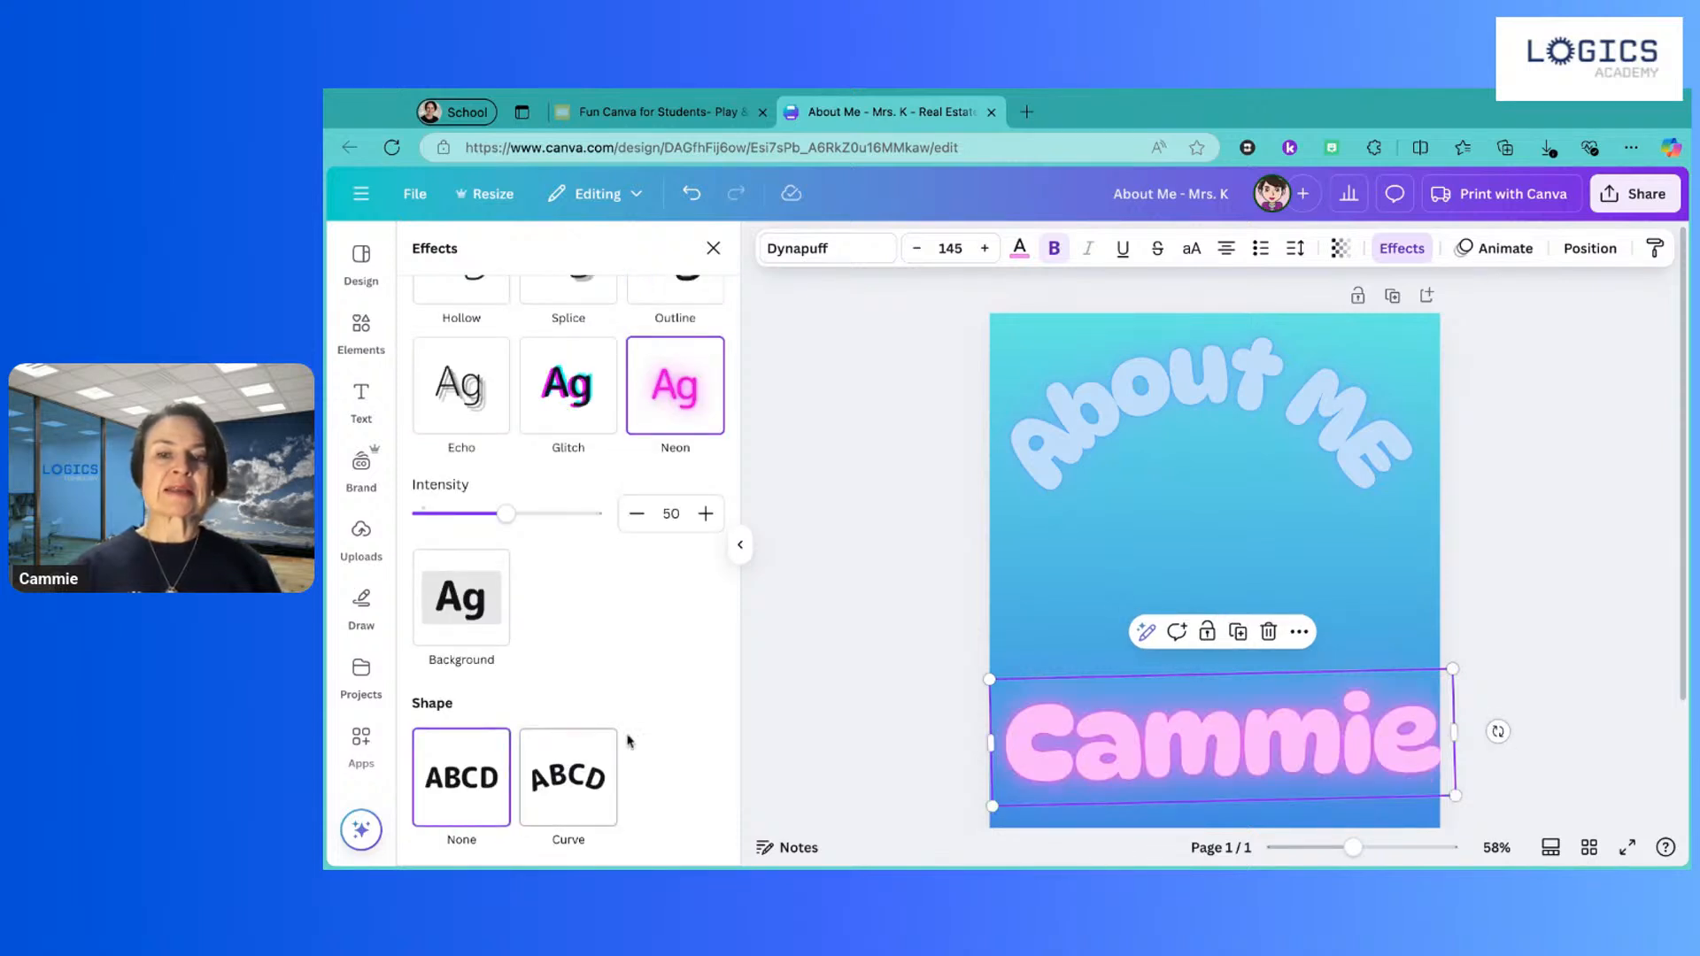
drag(989, 679, 1036, 689)
drag(1199, 732, 1226, 746)
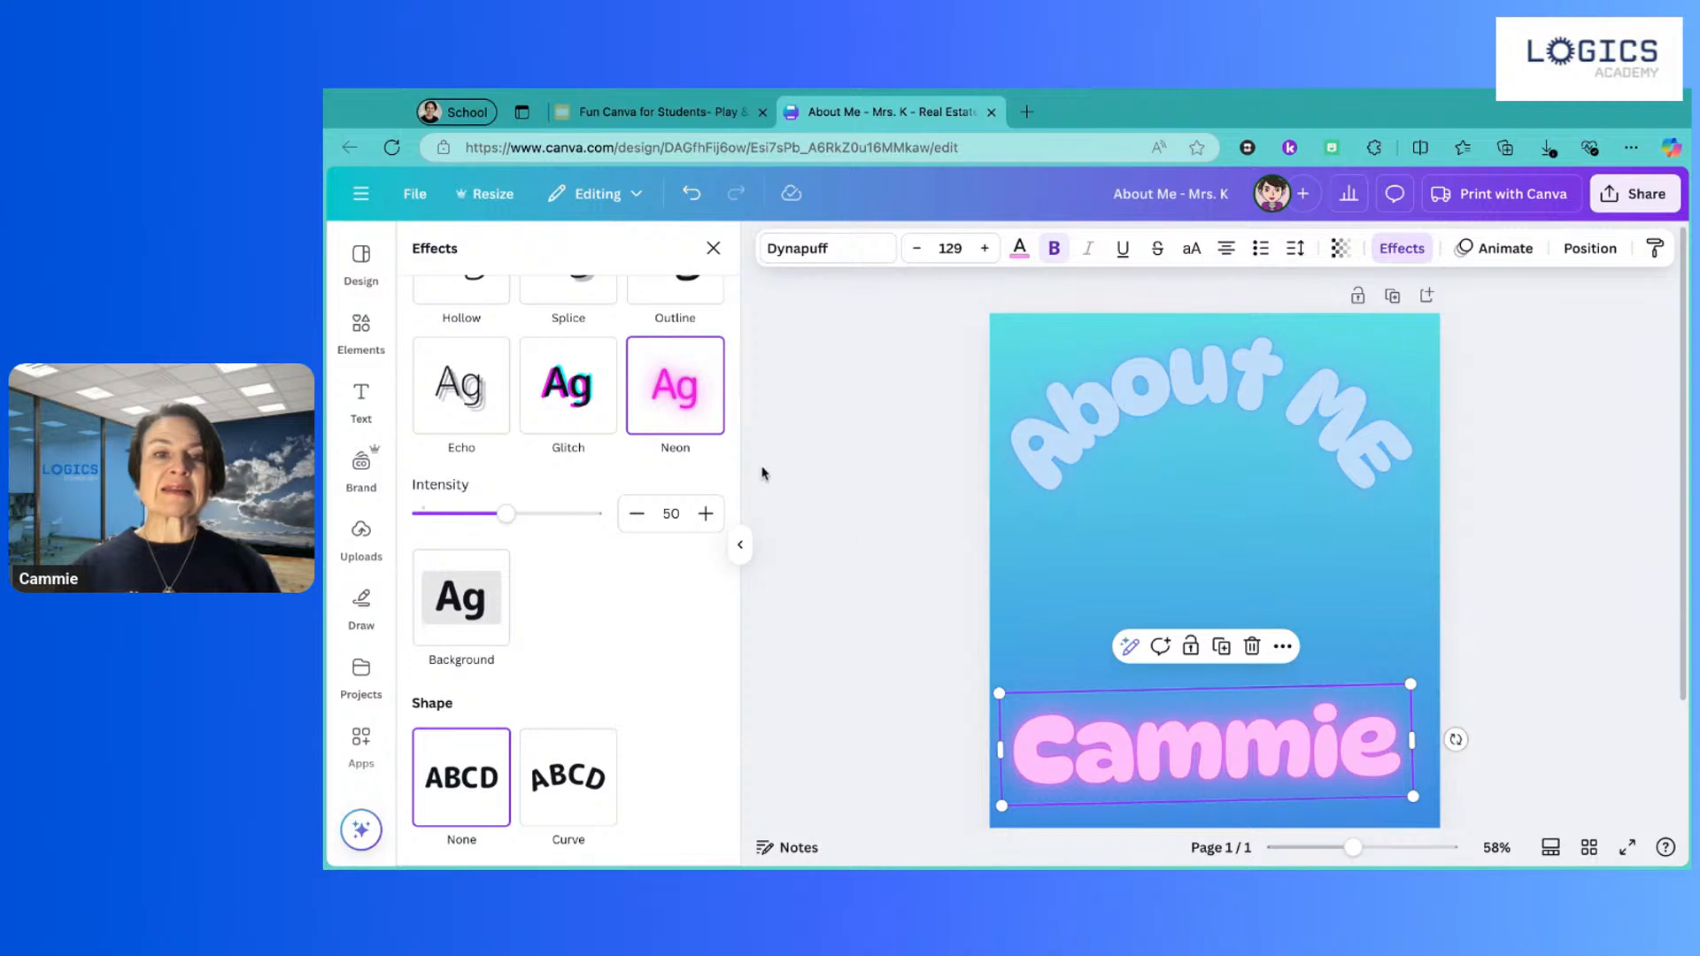
drag(507, 514, 467, 514)
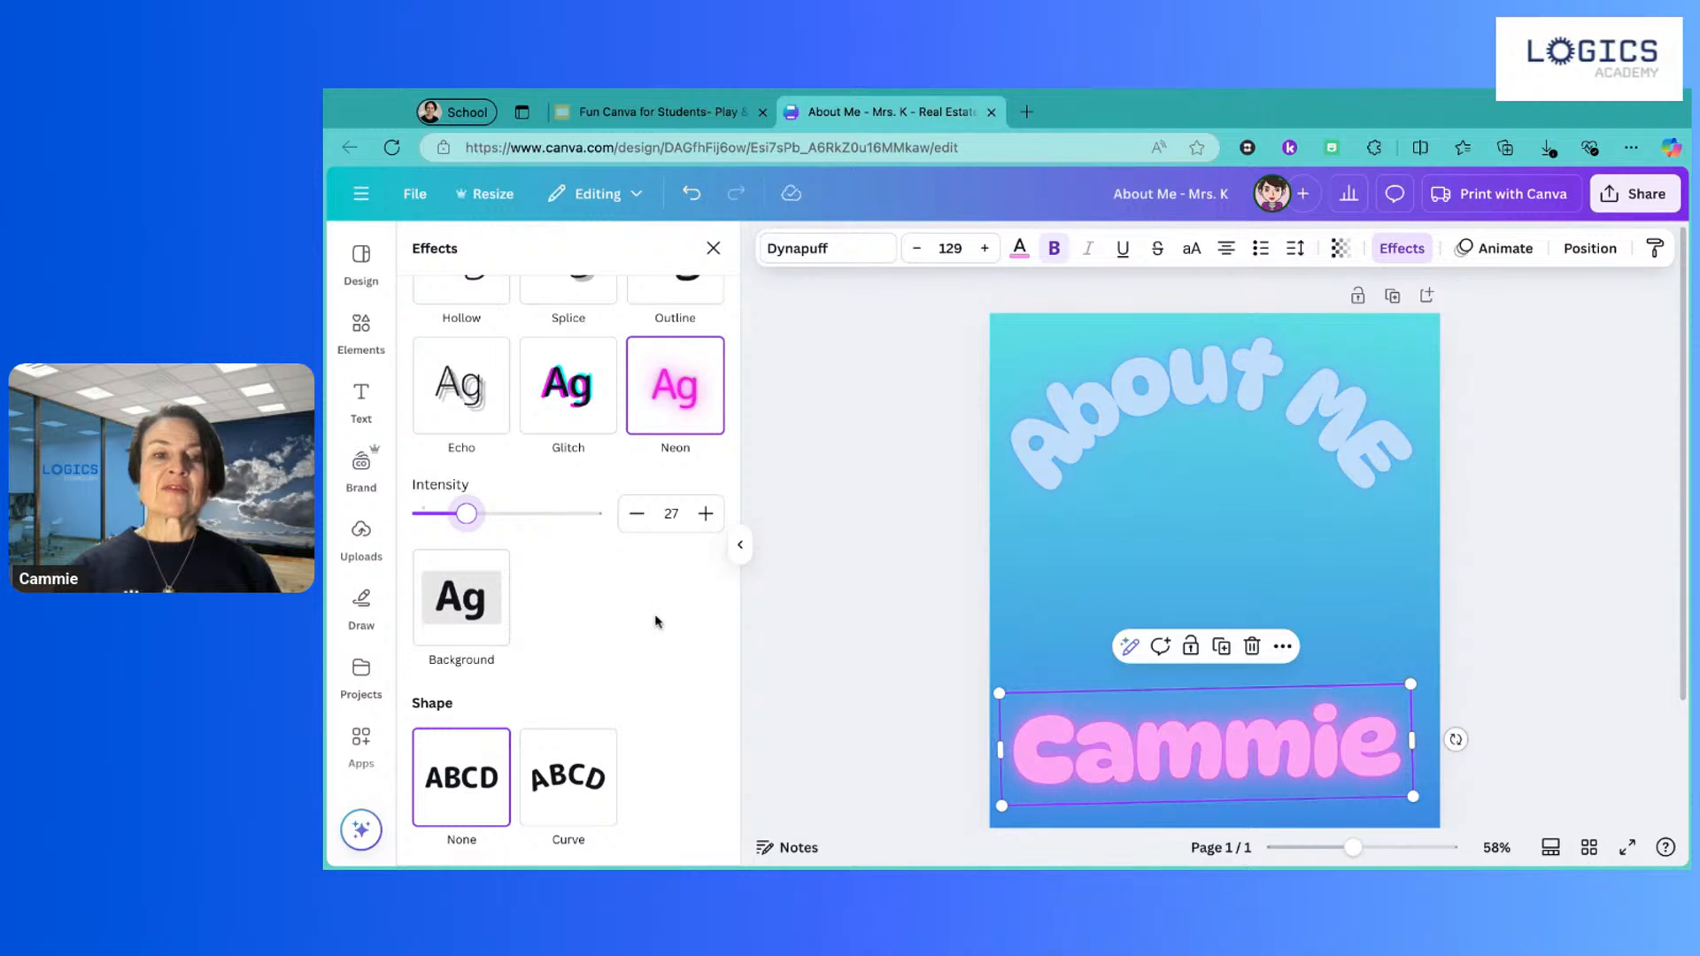
scroll(656, 621, up, 3)
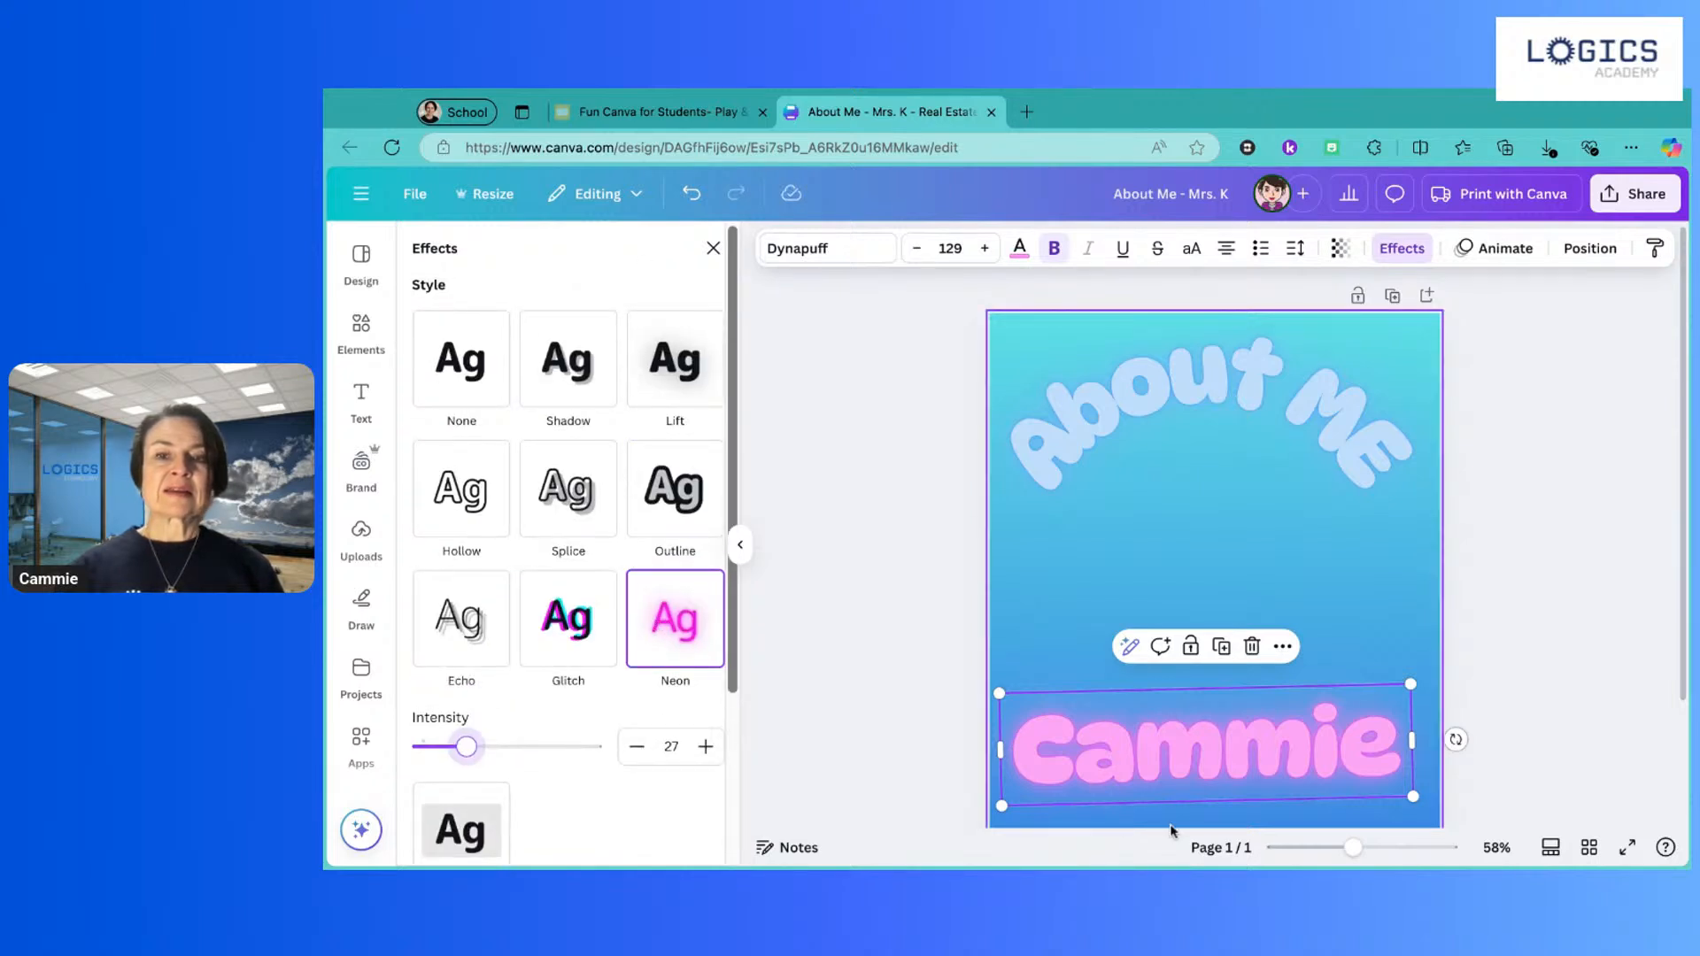
click(1141, 757)
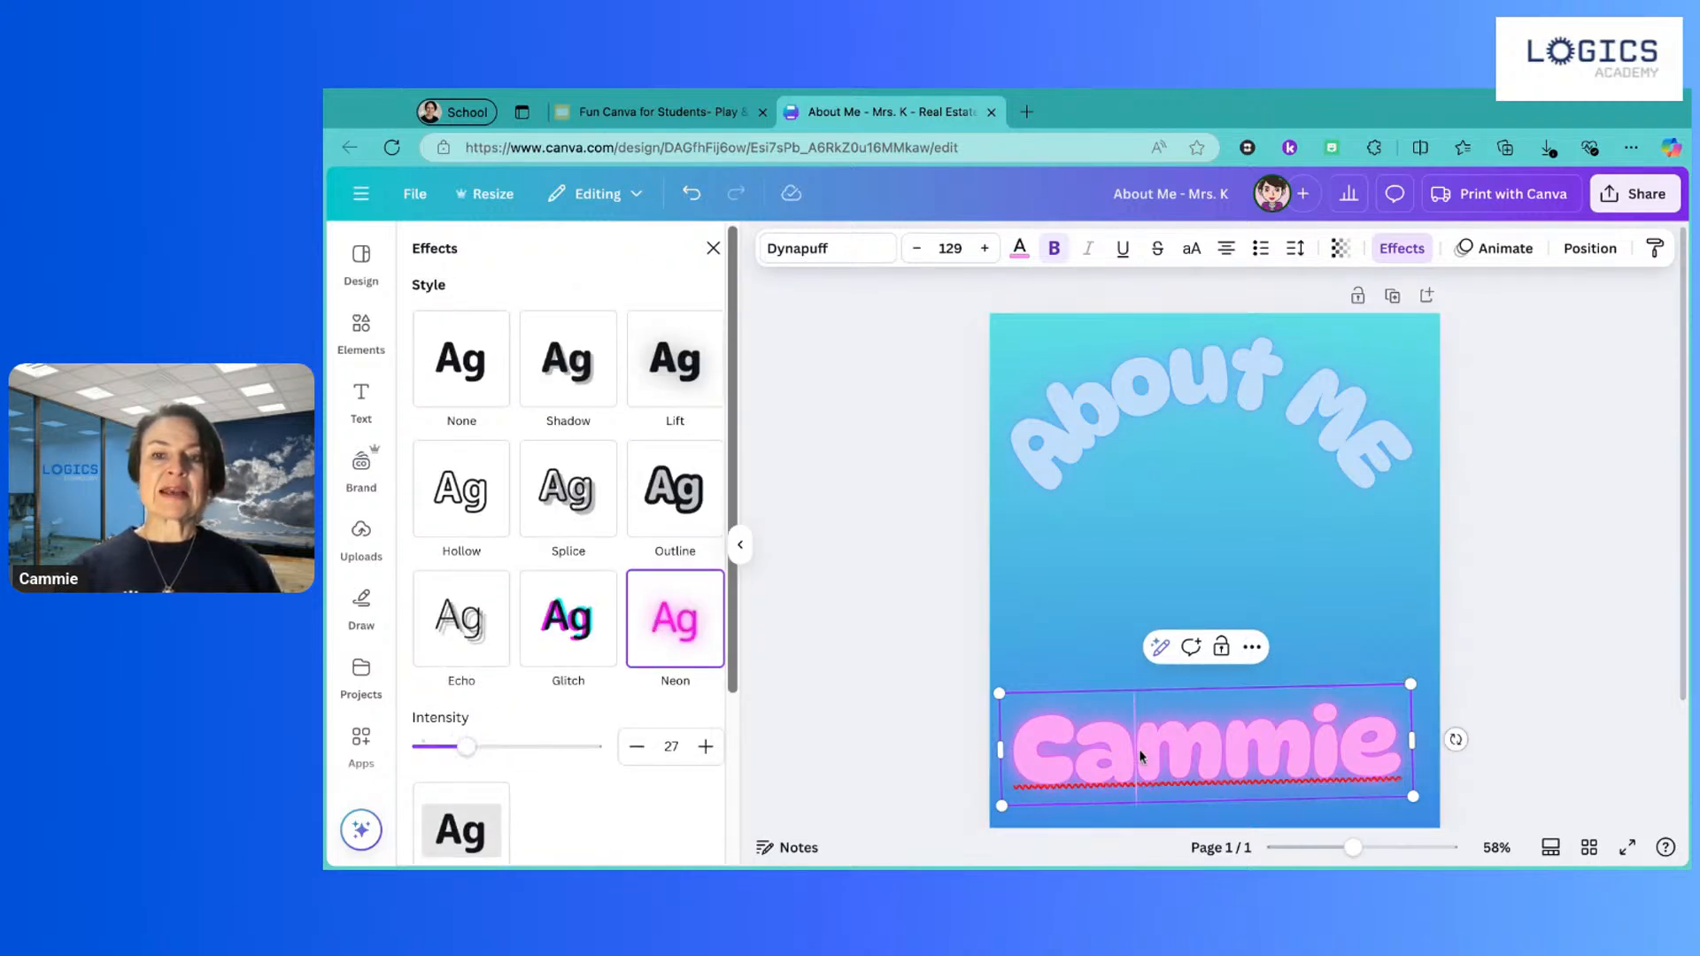
Step: Recolour all the glowing pink name text lime green, keeping the neon glow
click(1020, 251)
scroll(595, 663, down, 1)
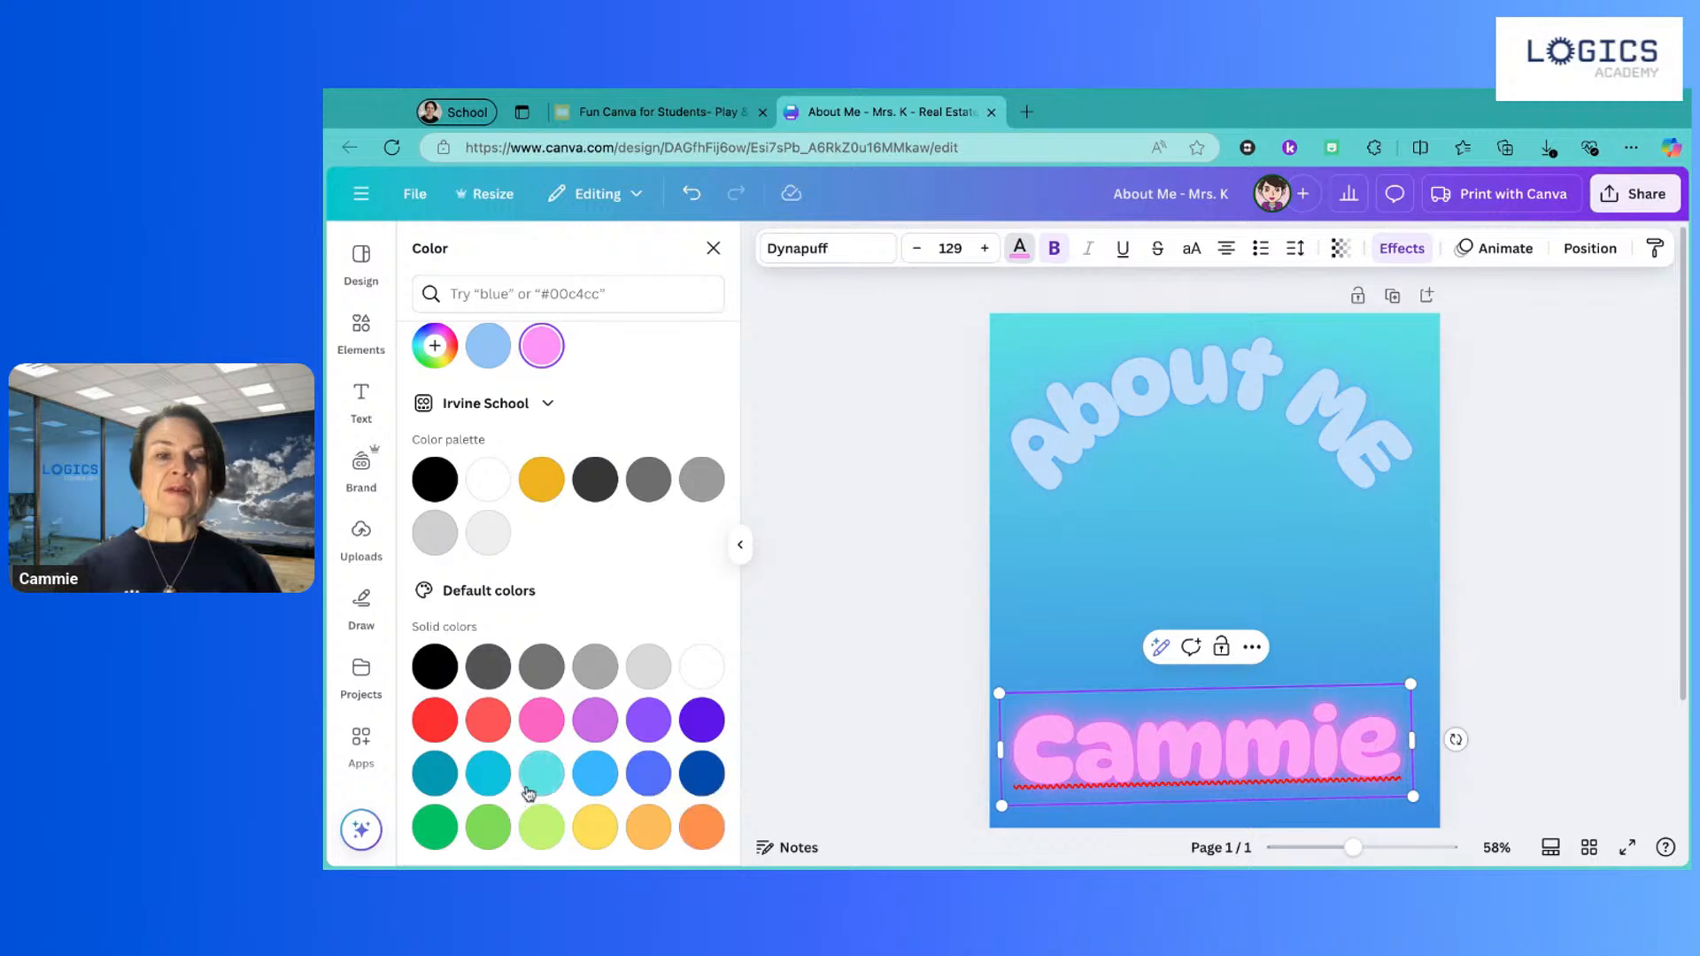
click(542, 827)
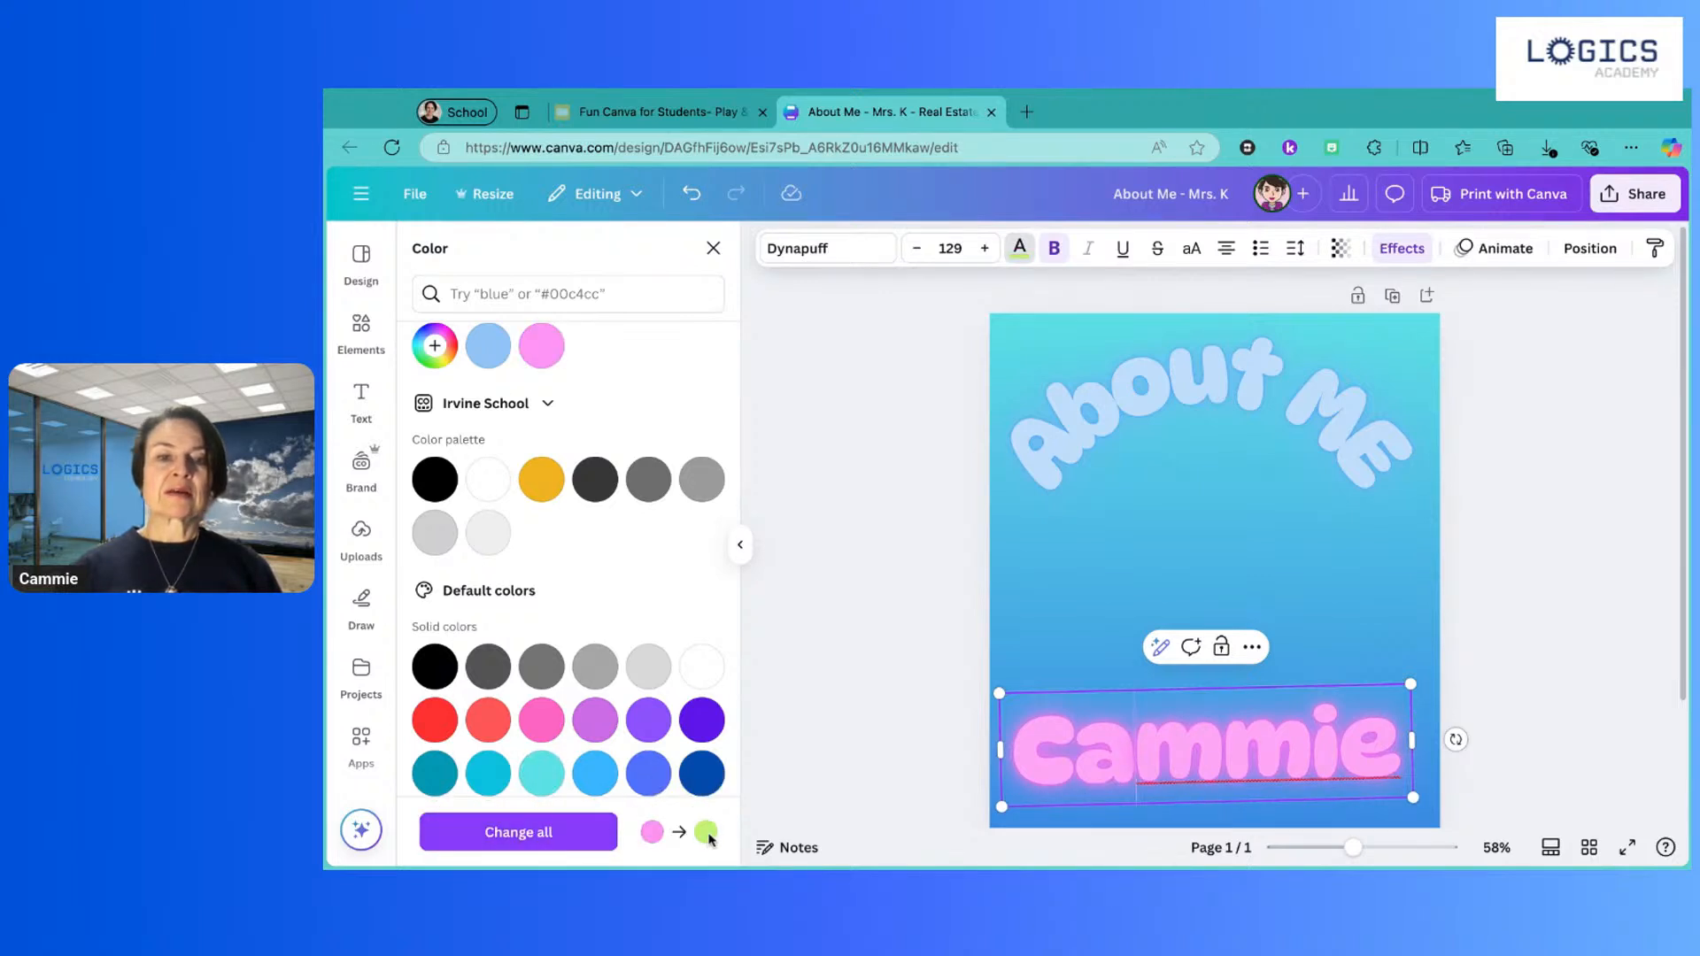
click(576, 843)
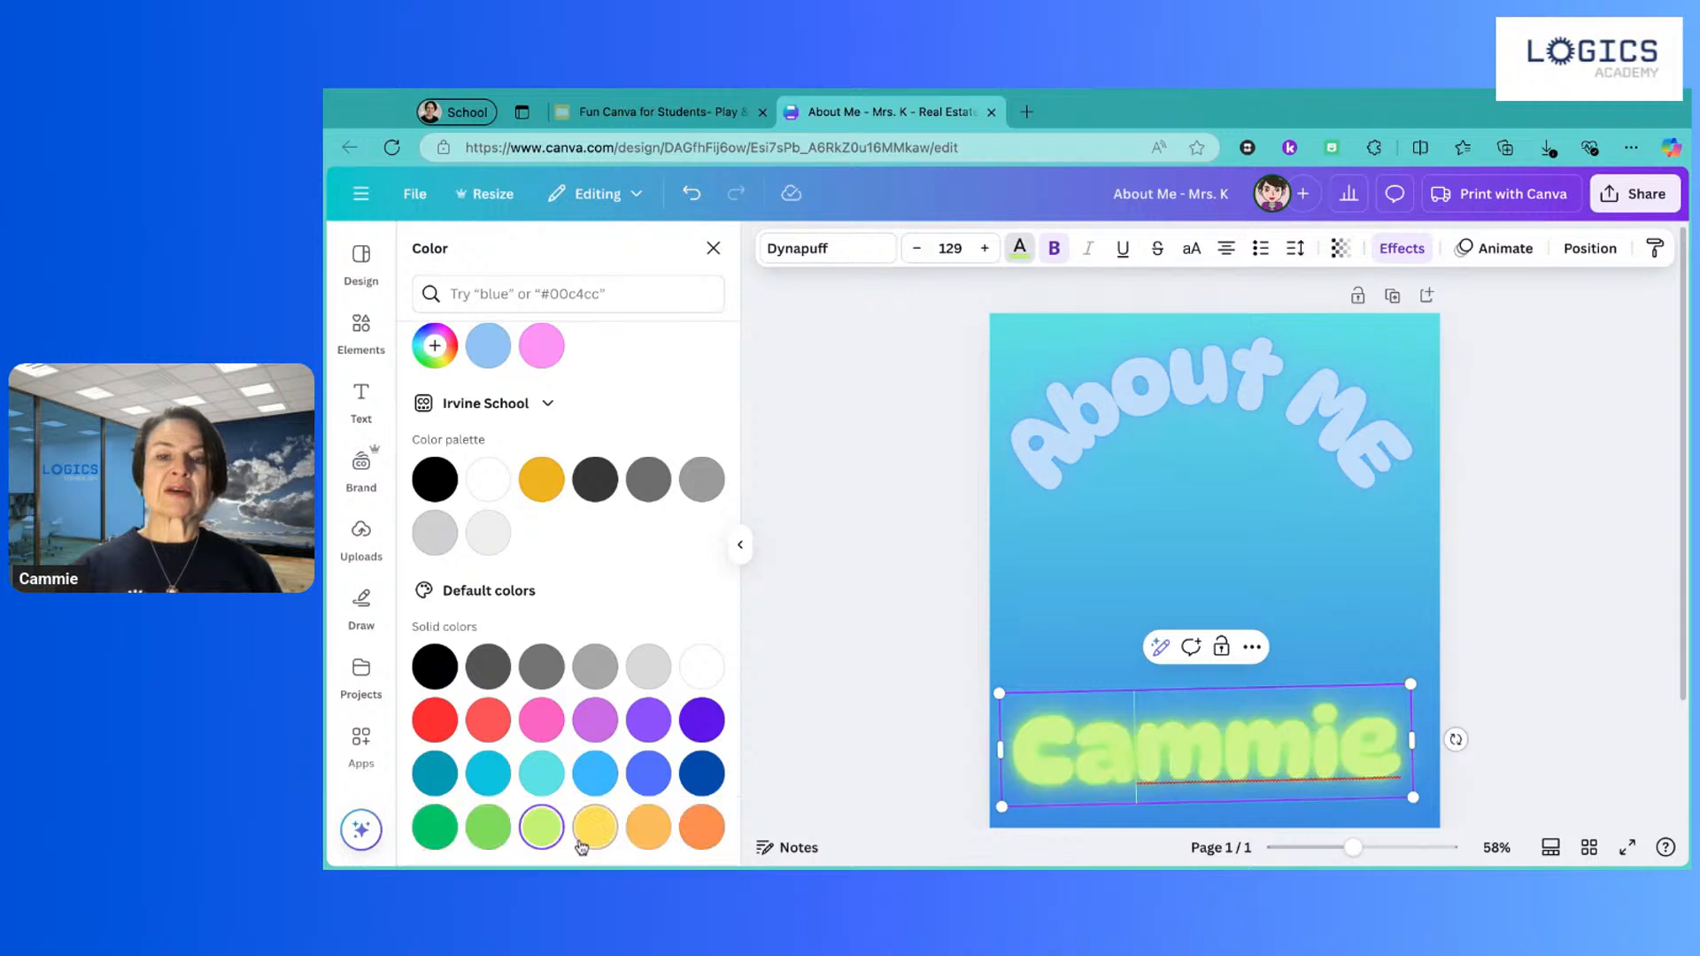
click(855, 607)
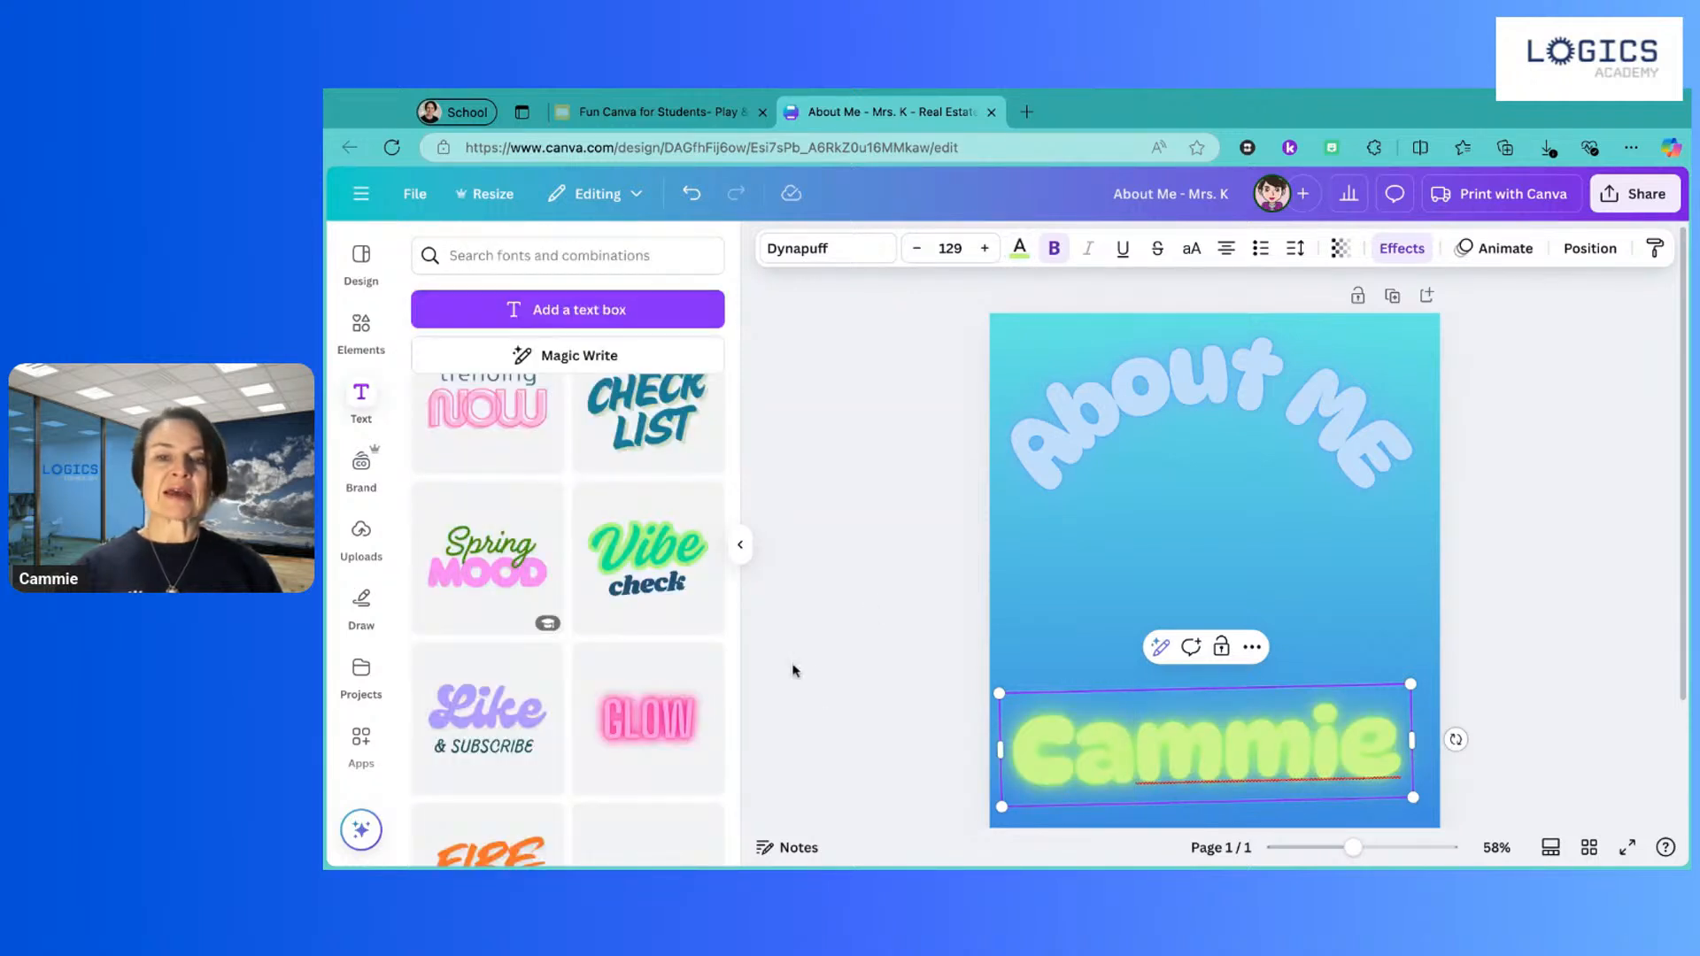
click(1517, 607)
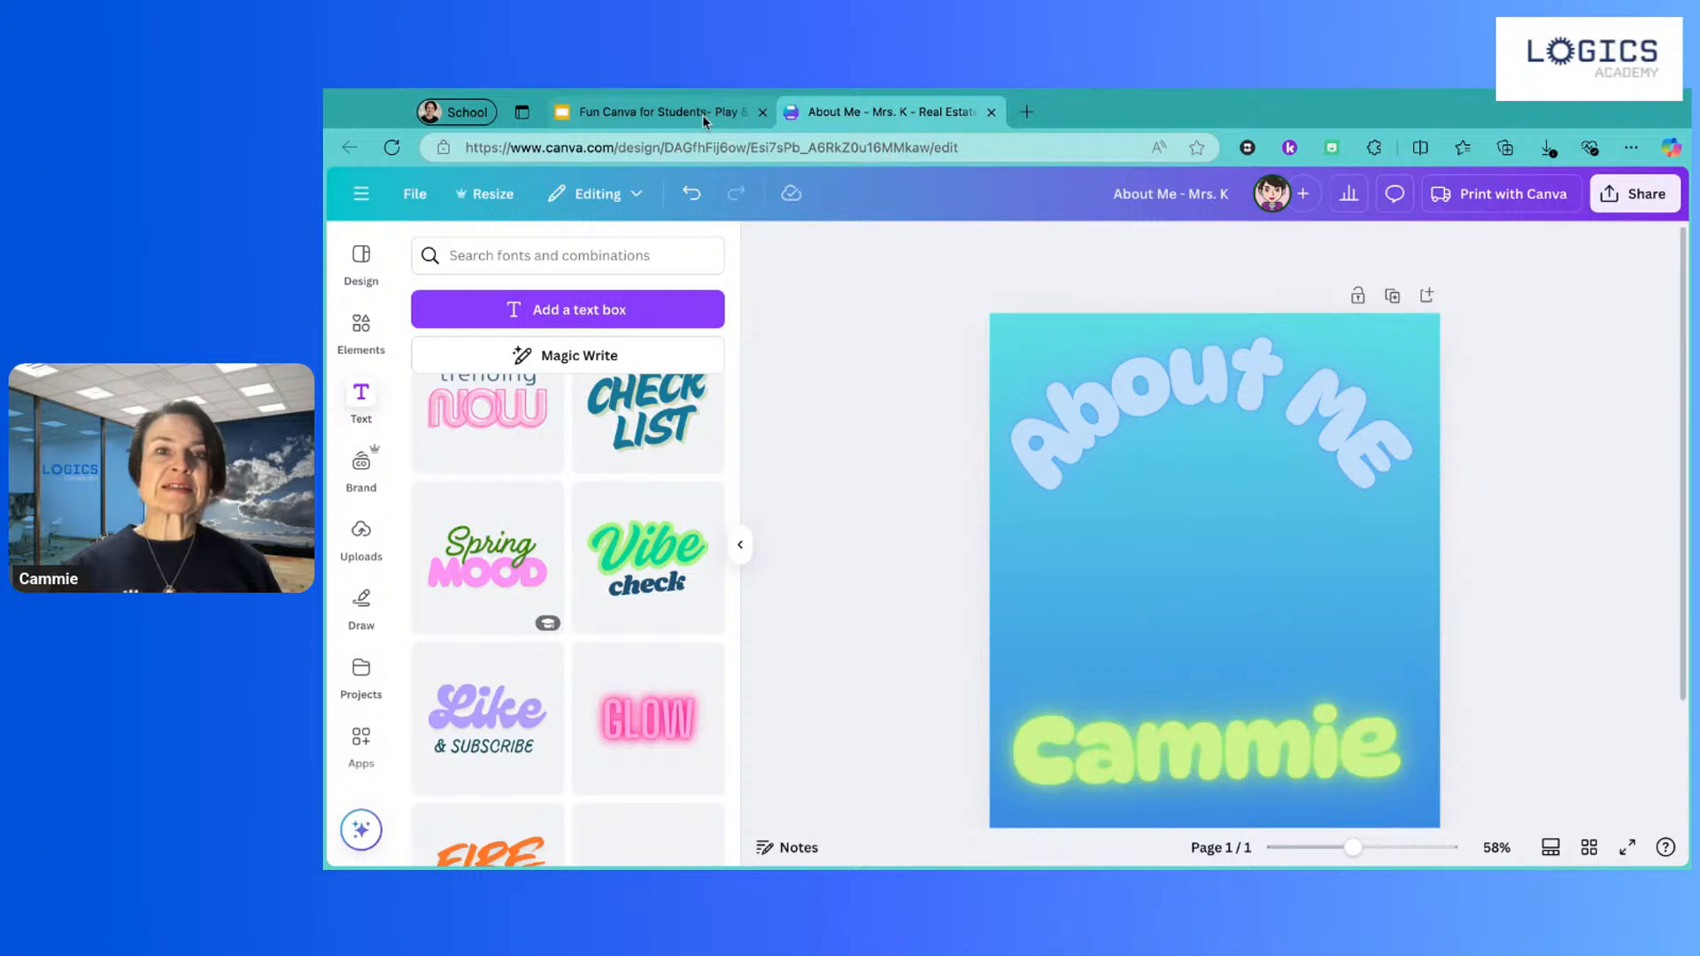
click(1071, 423)
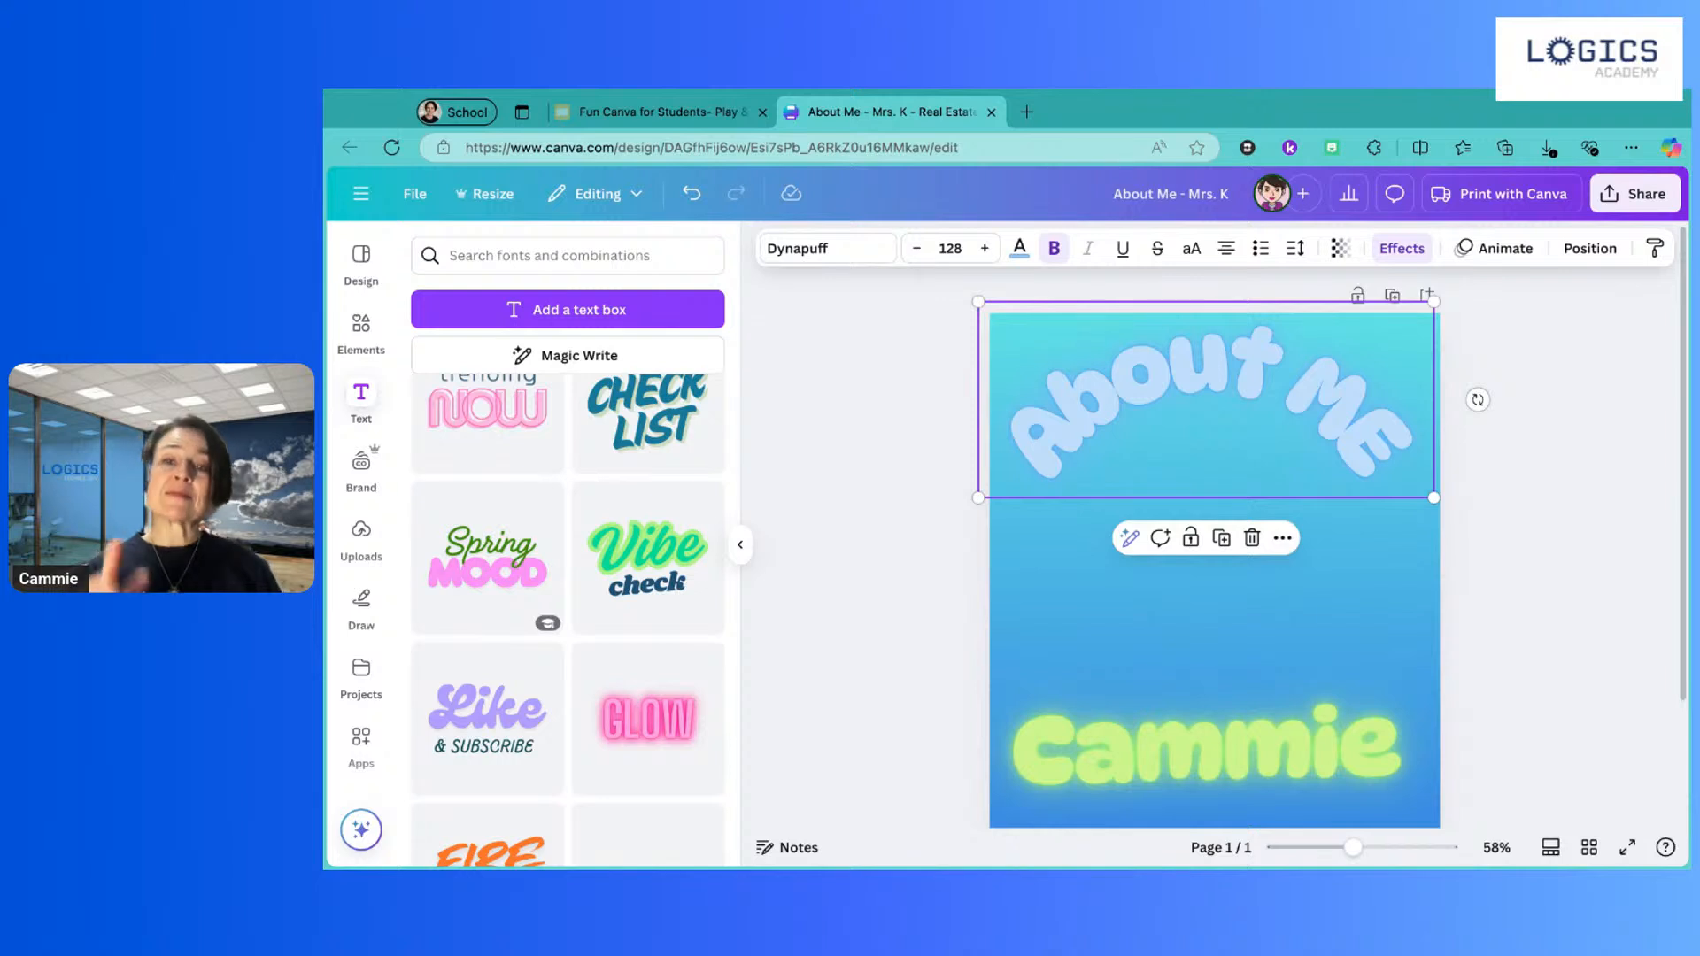
click(861, 476)
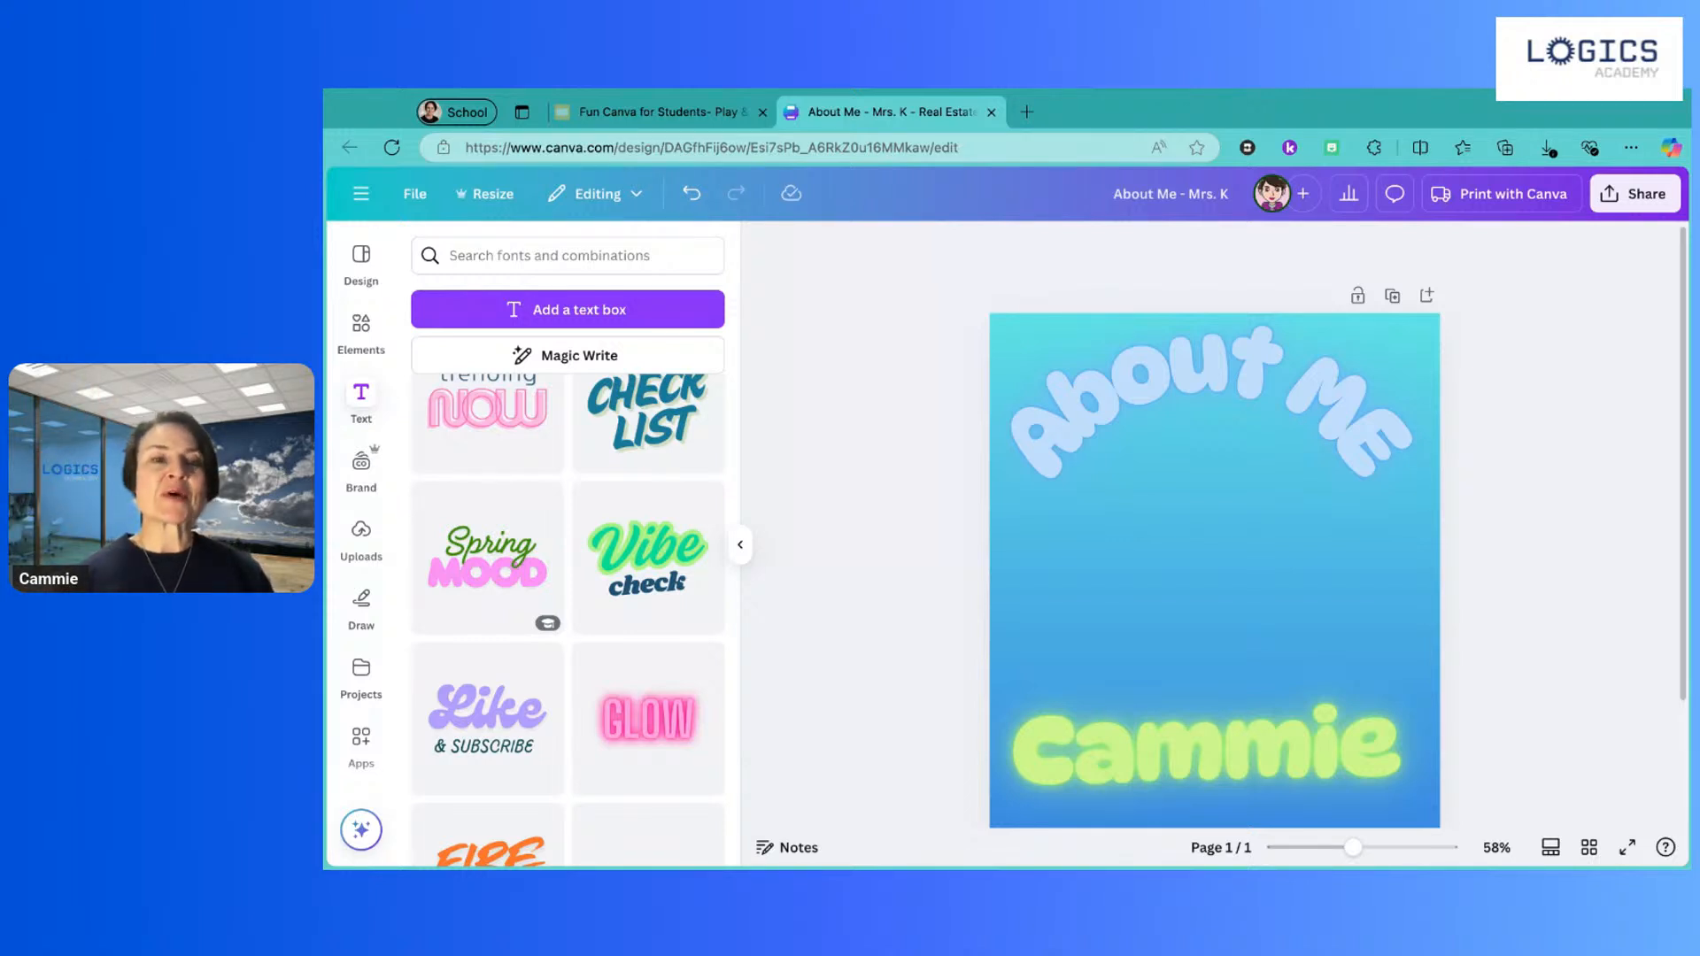
Step: Go back to the Fun Canva for Students slides and advance to the Activity 2 slide
click(666, 115)
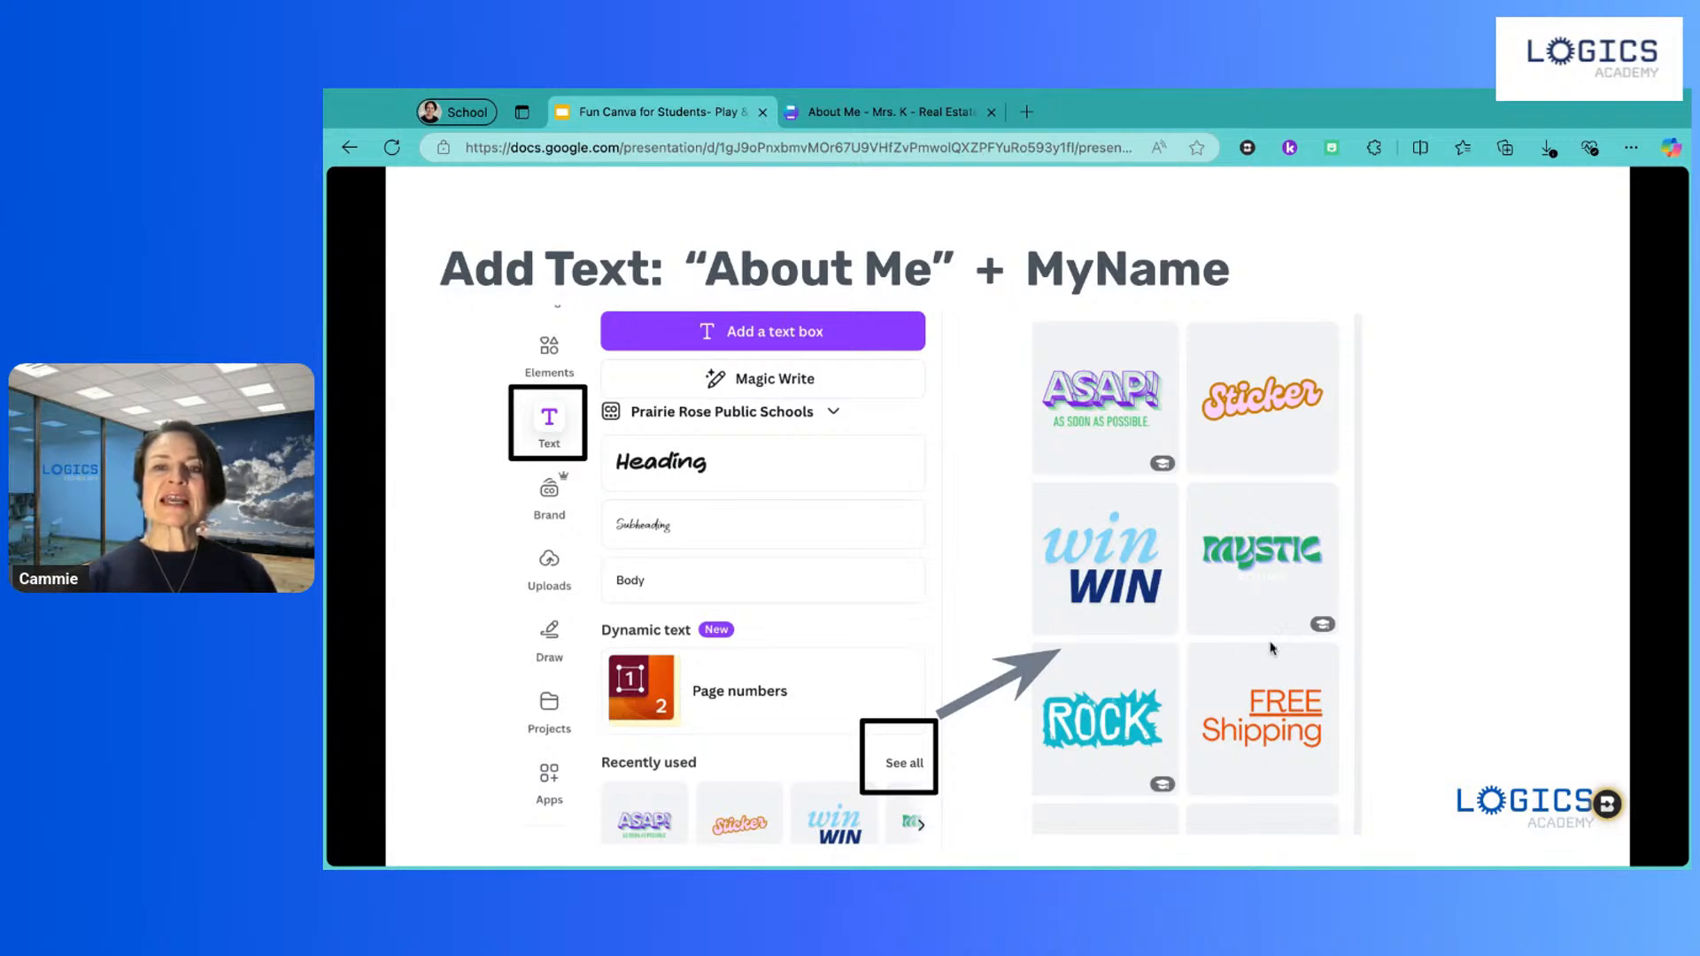
click(1442, 441)
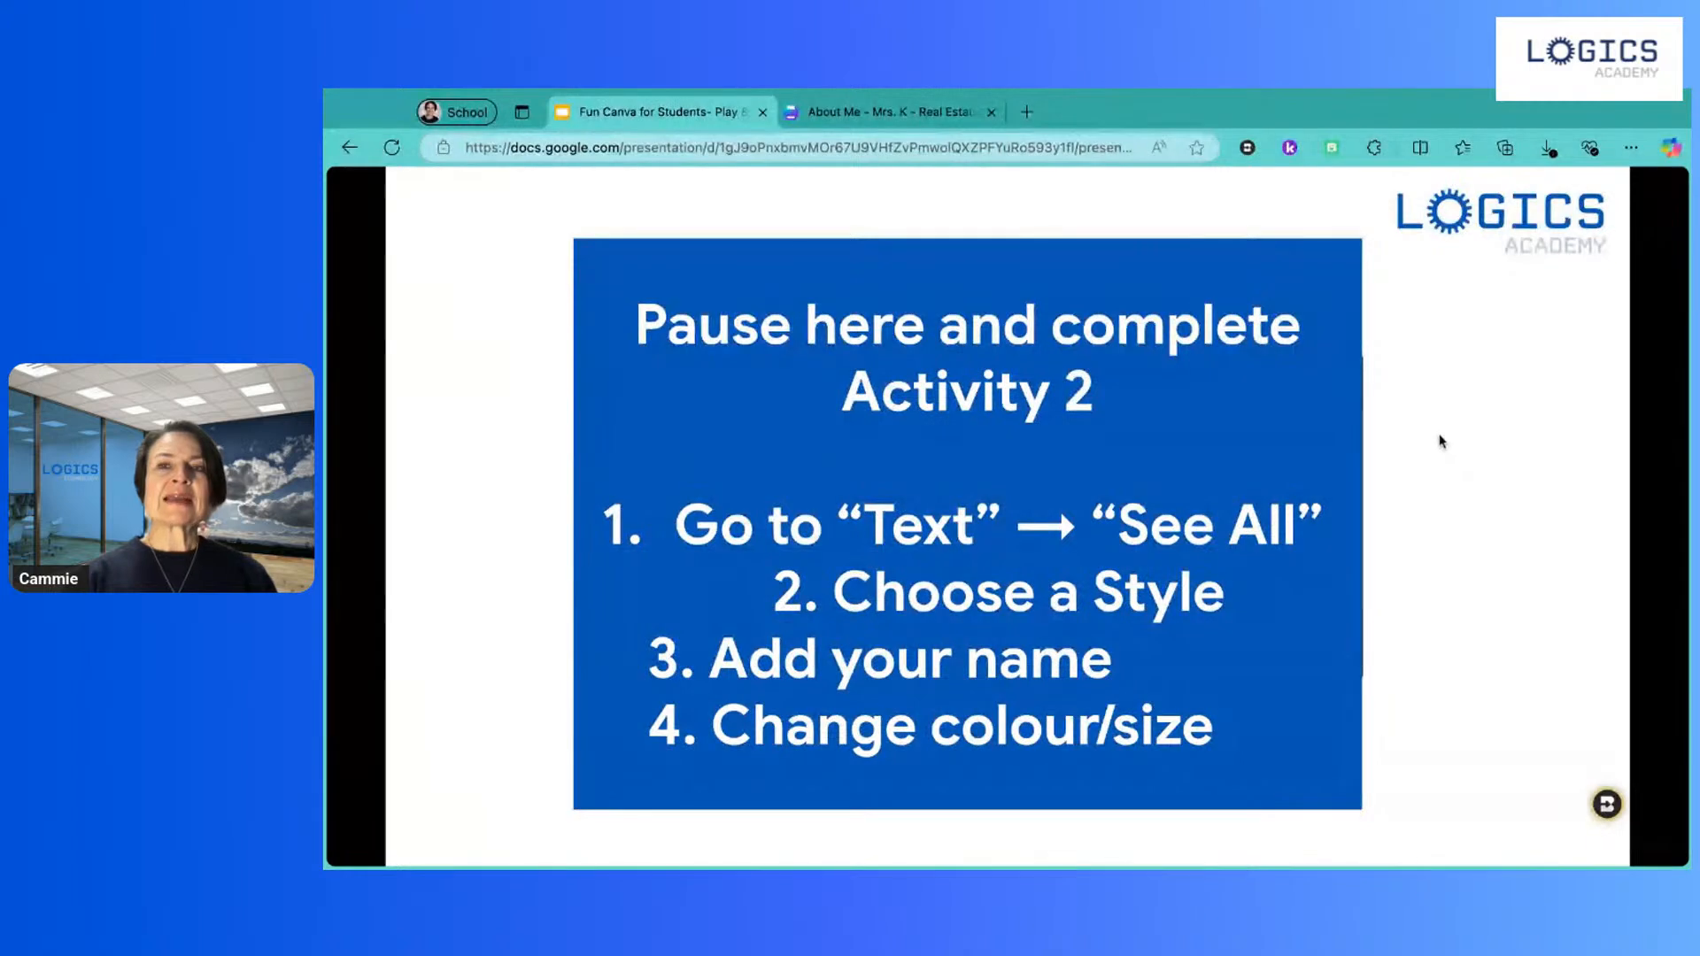
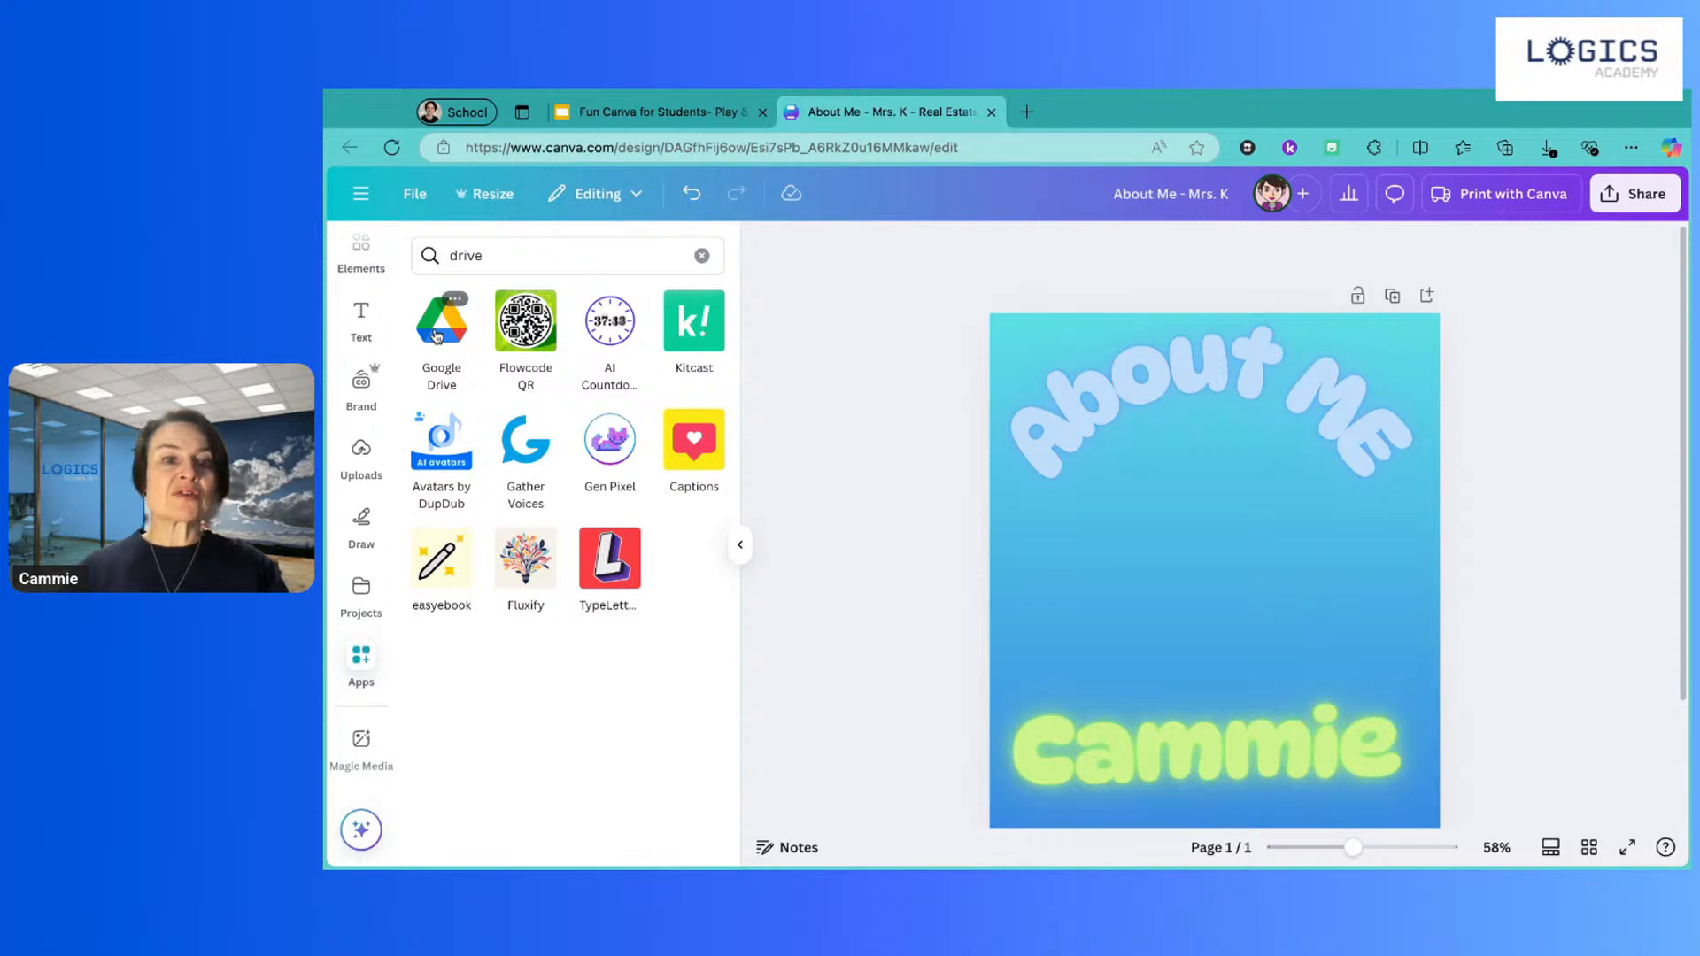
Step: Add the uploaded portrait photo from Uploads to the About Me page
click(437, 334)
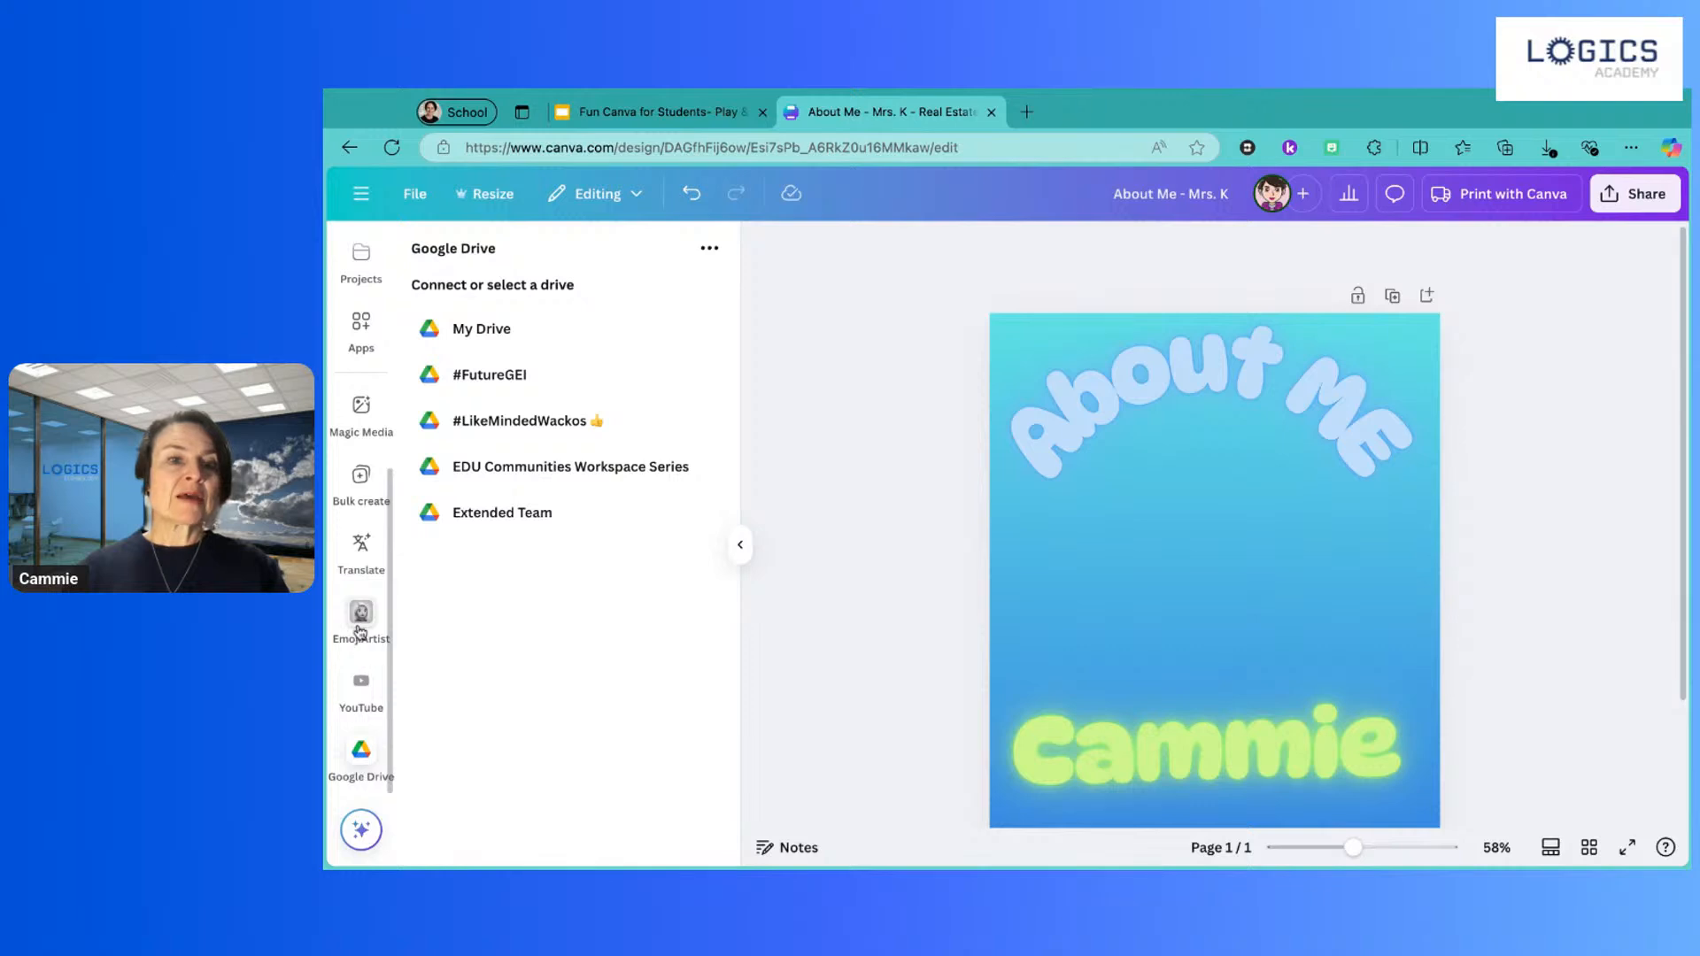
scroll(361, 482, up, 3)
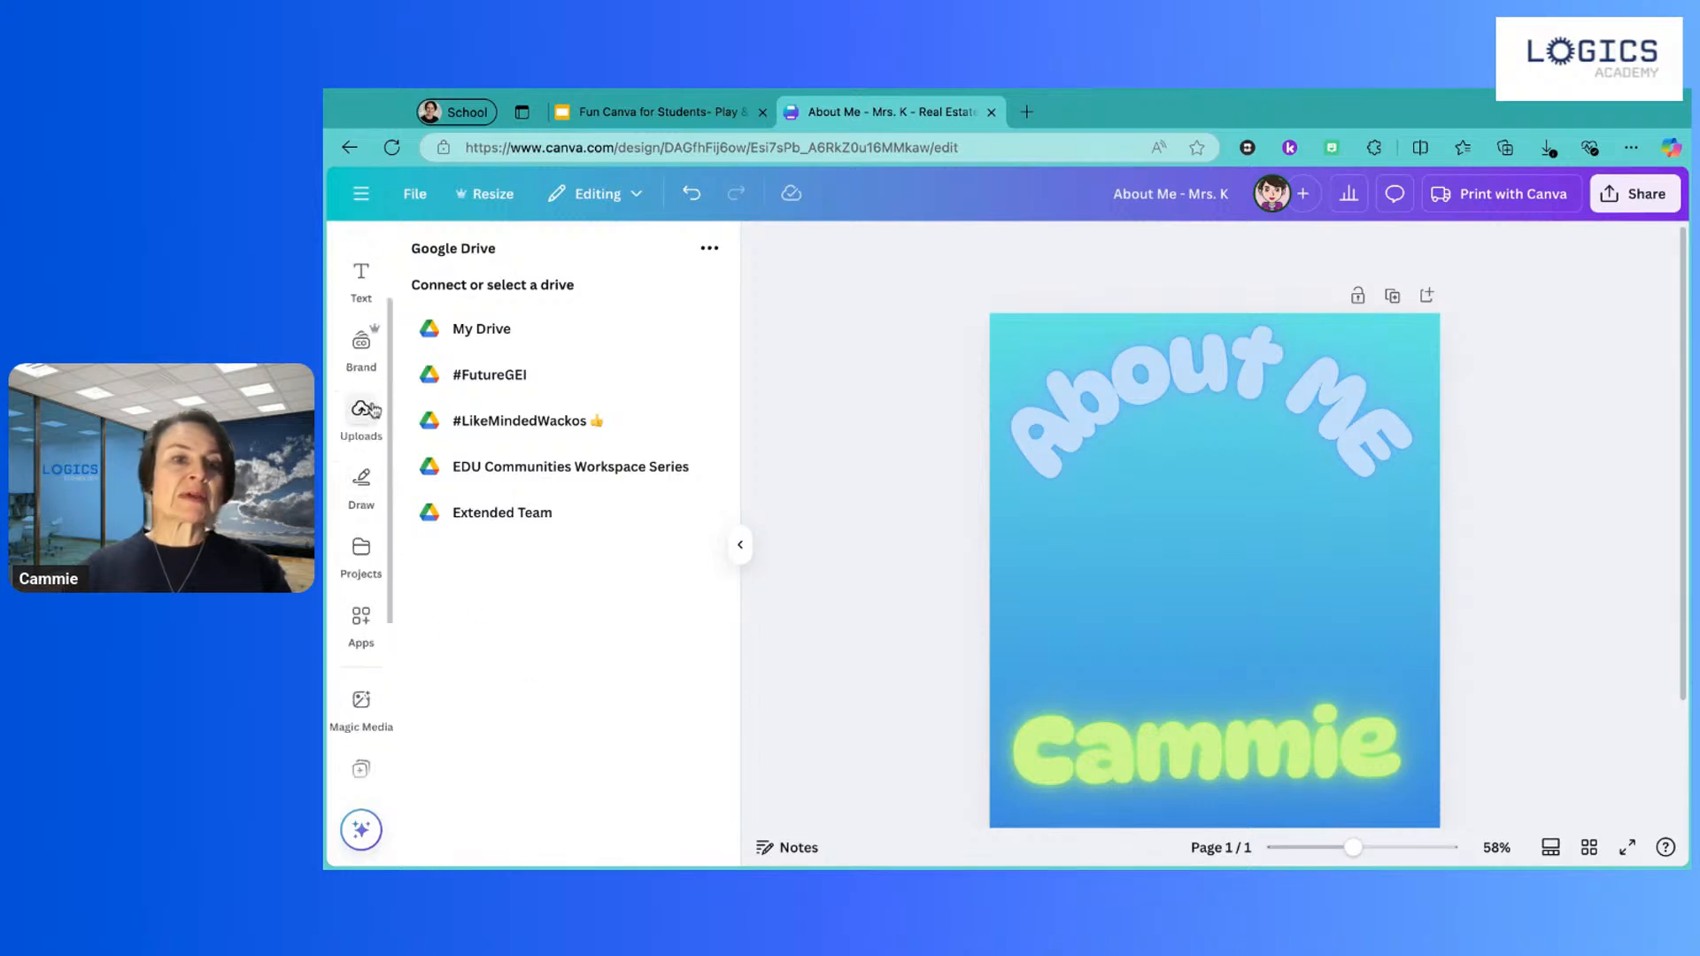
click(370, 419)
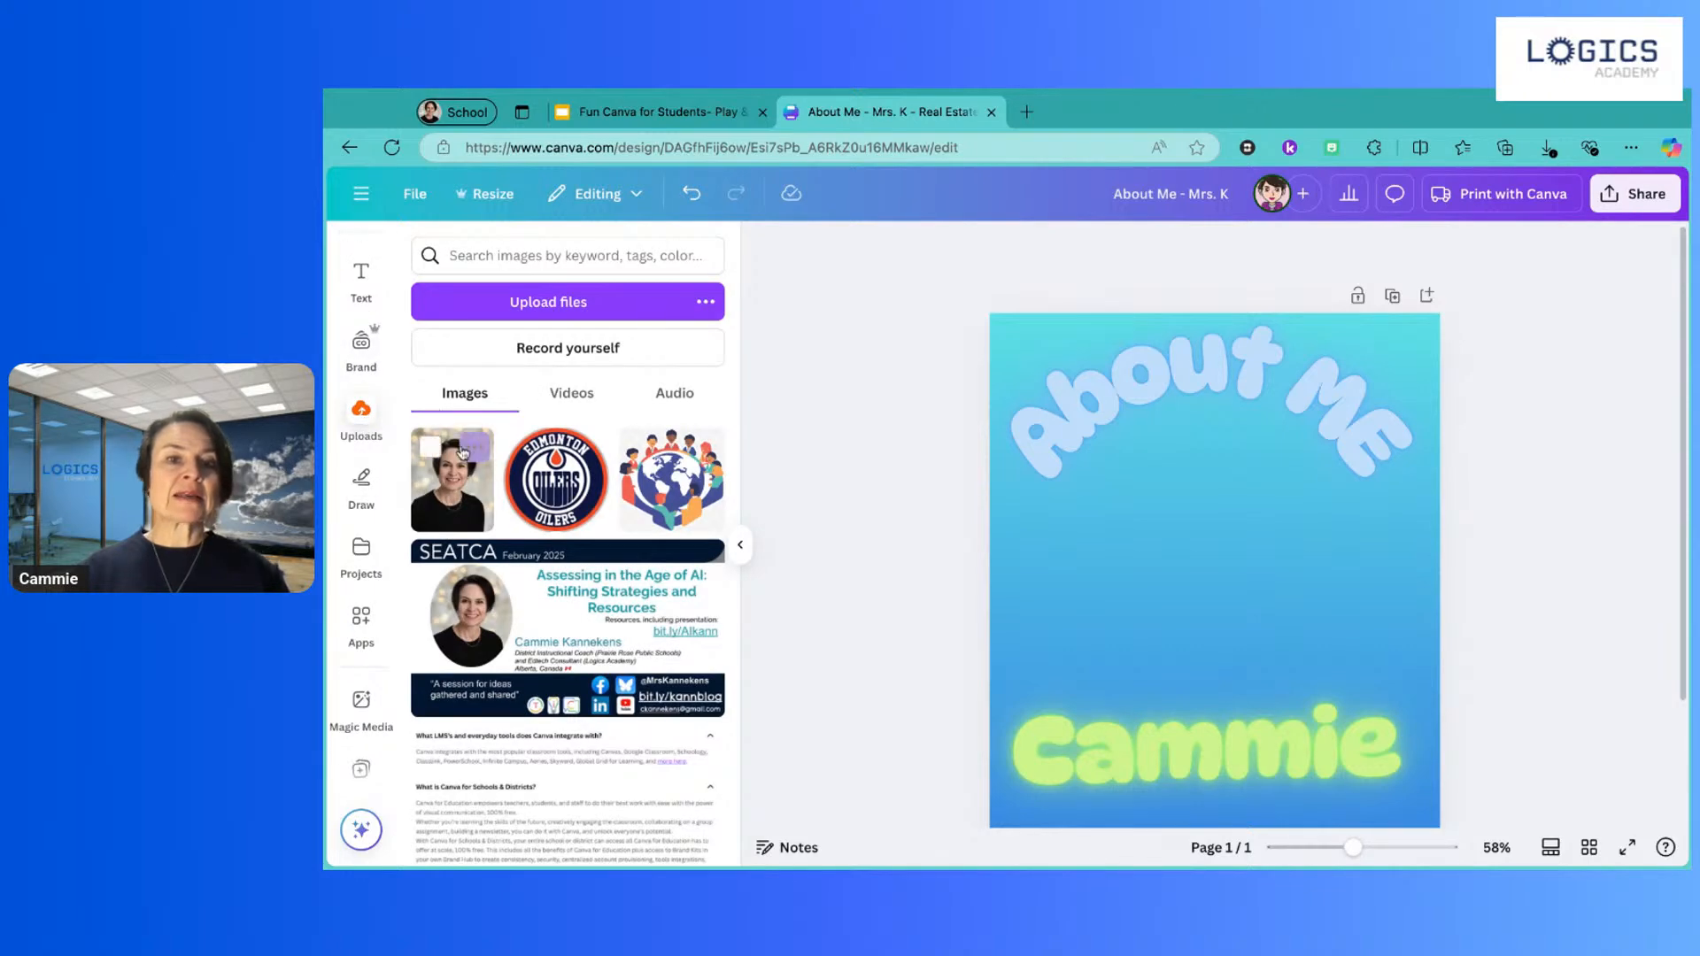
click(450, 490)
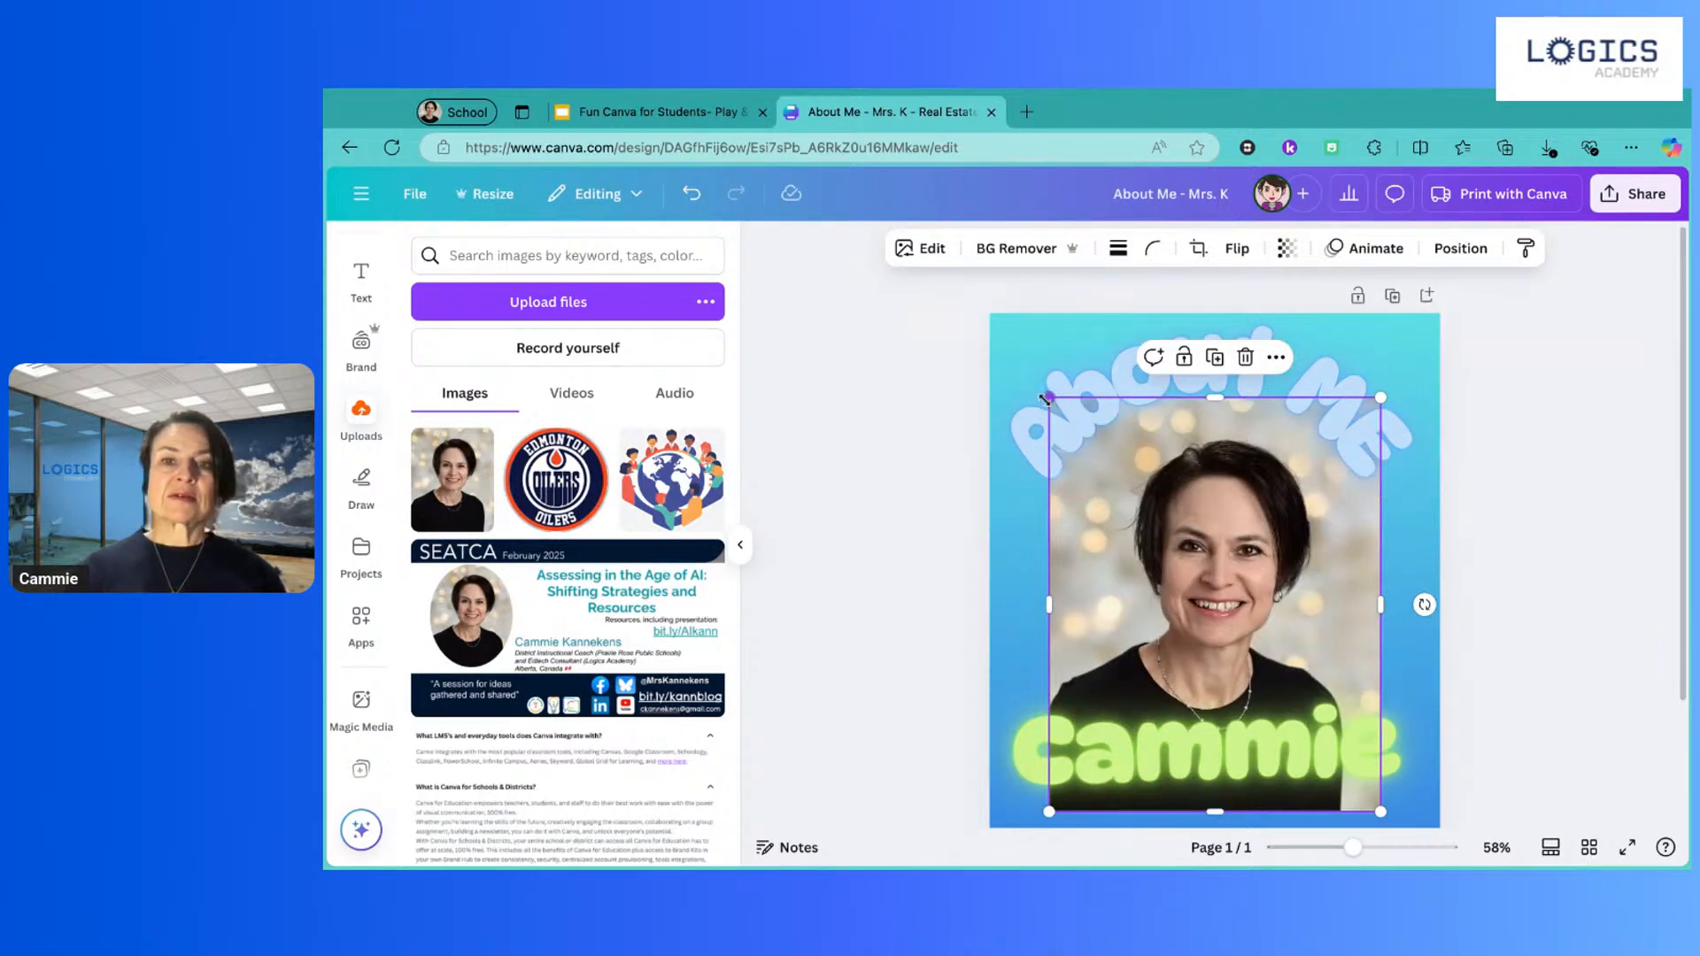
Step: Shrink the portrait and position it between the About Me heading and the Cammie name
drag(1048, 398, 1188, 558)
drag(1378, 741, 1280, 662)
drag(1284, 479, 1241, 537)
mouse_move(1187, 623)
mouse_down()
mouse_move(1142, 582)
mouse_move(1187, 625)
mouse_up()
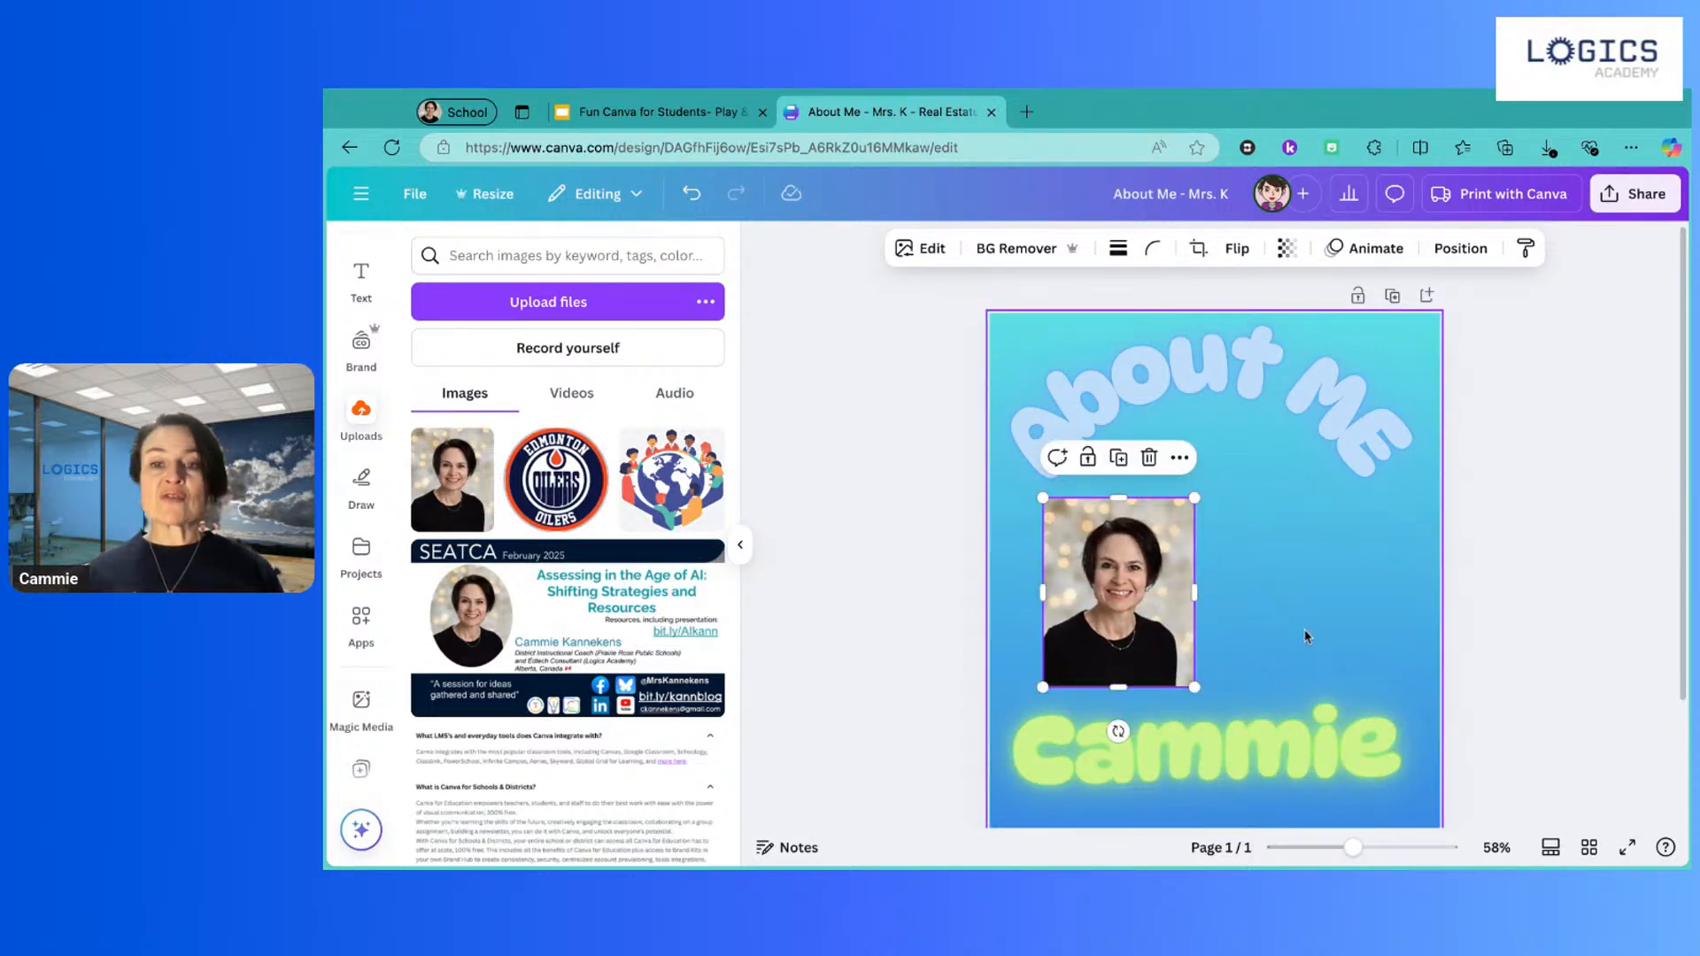
click(837, 492)
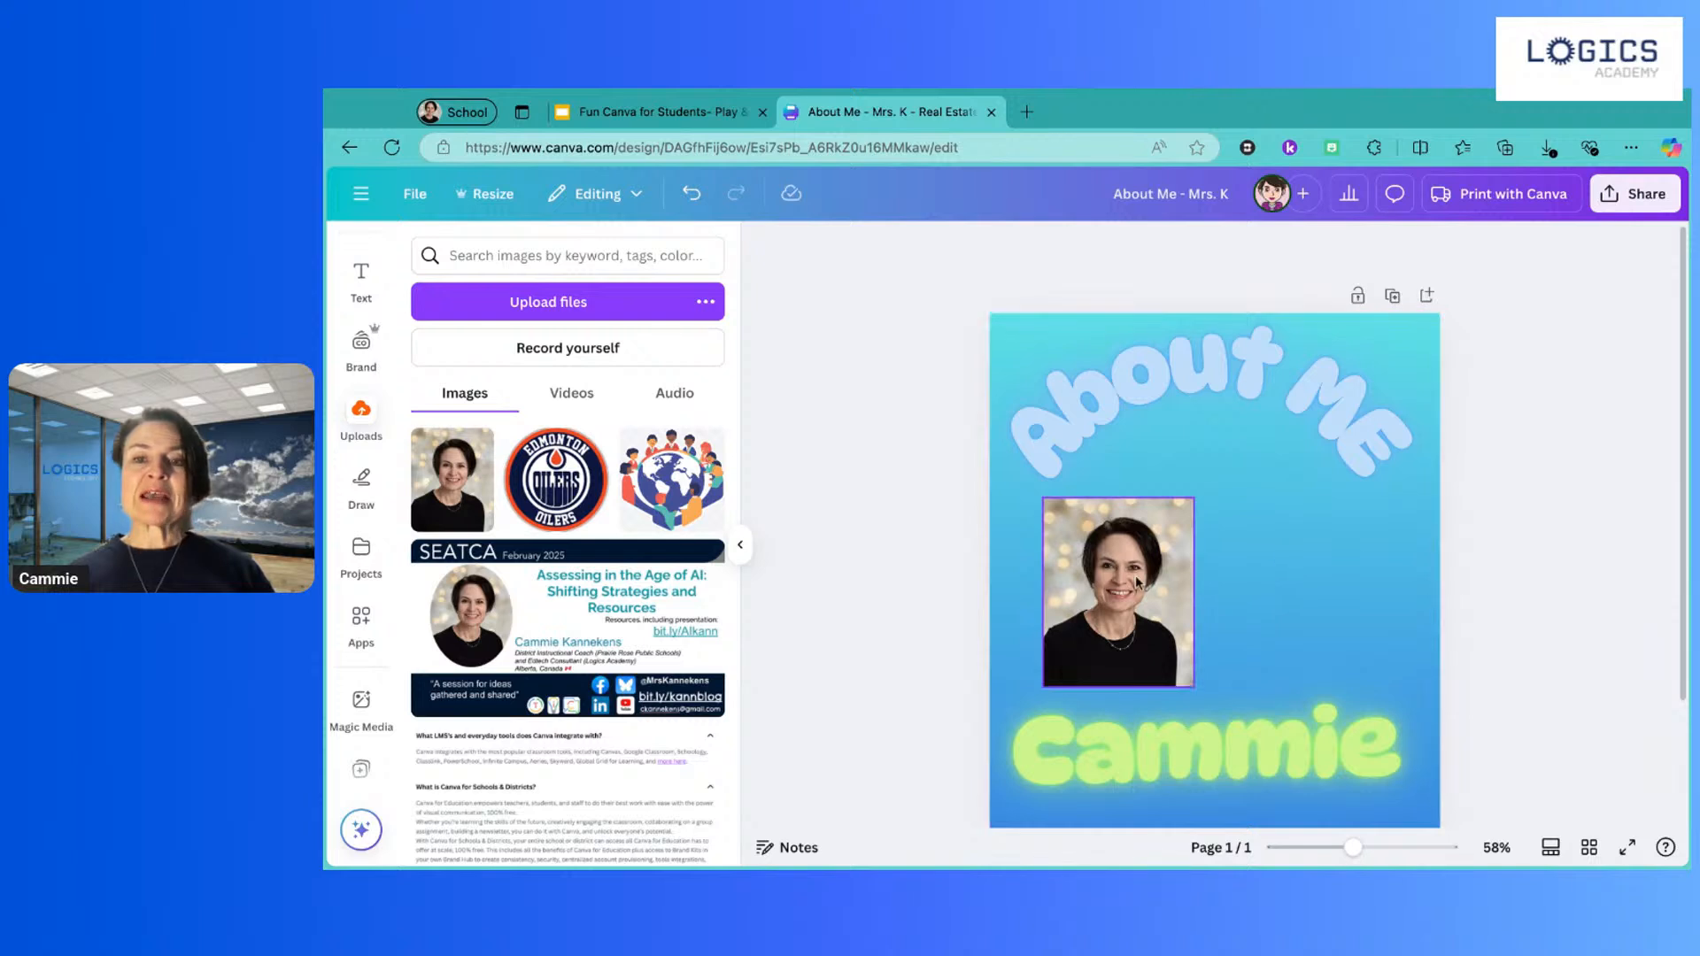
click(1078, 574)
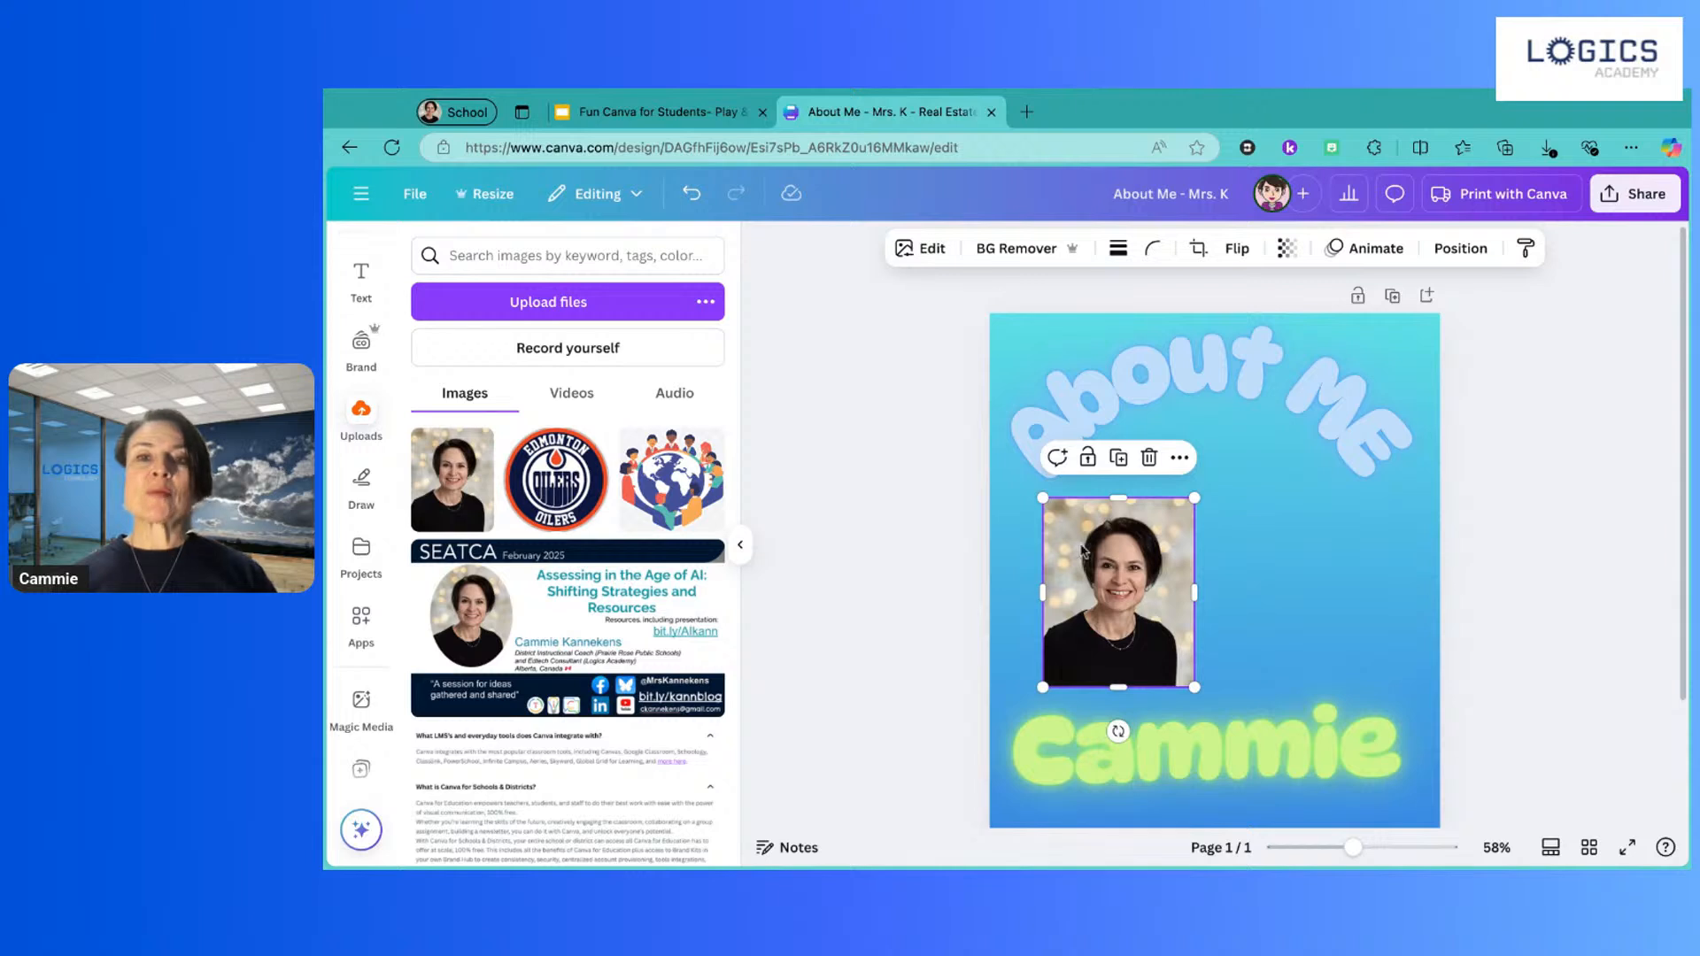
Step: Remove the portrait's background, raise it into the About Me arc, and bring it to front
click(1022, 252)
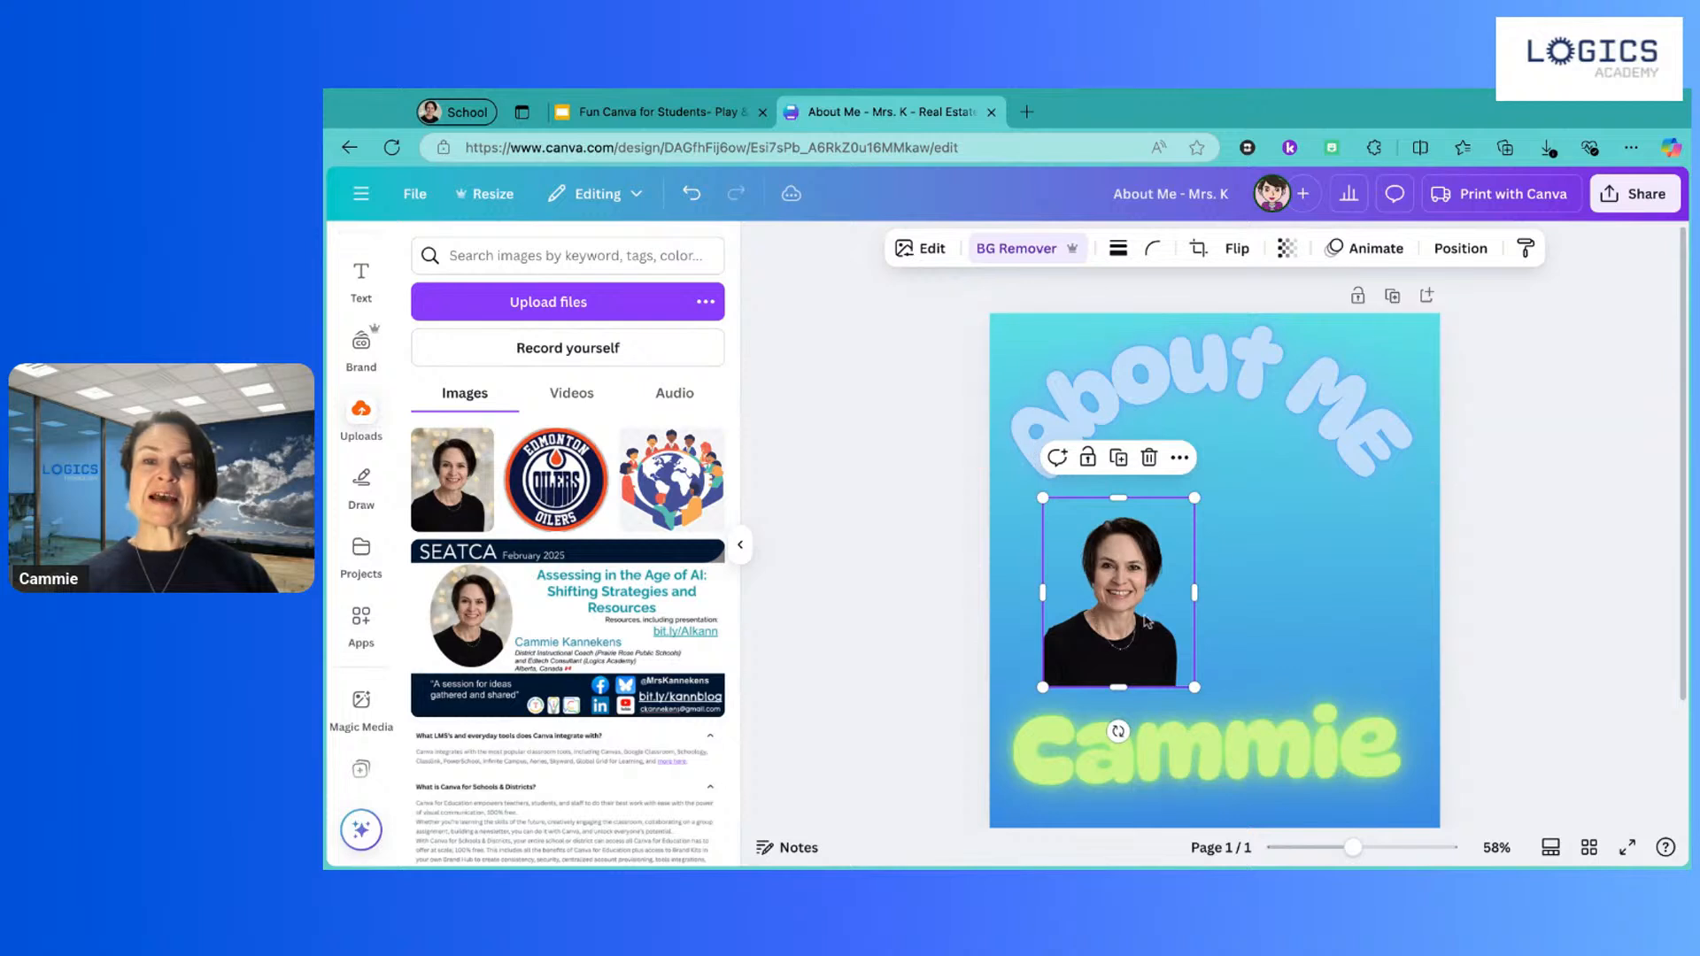
drag(1154, 623, 1242, 484)
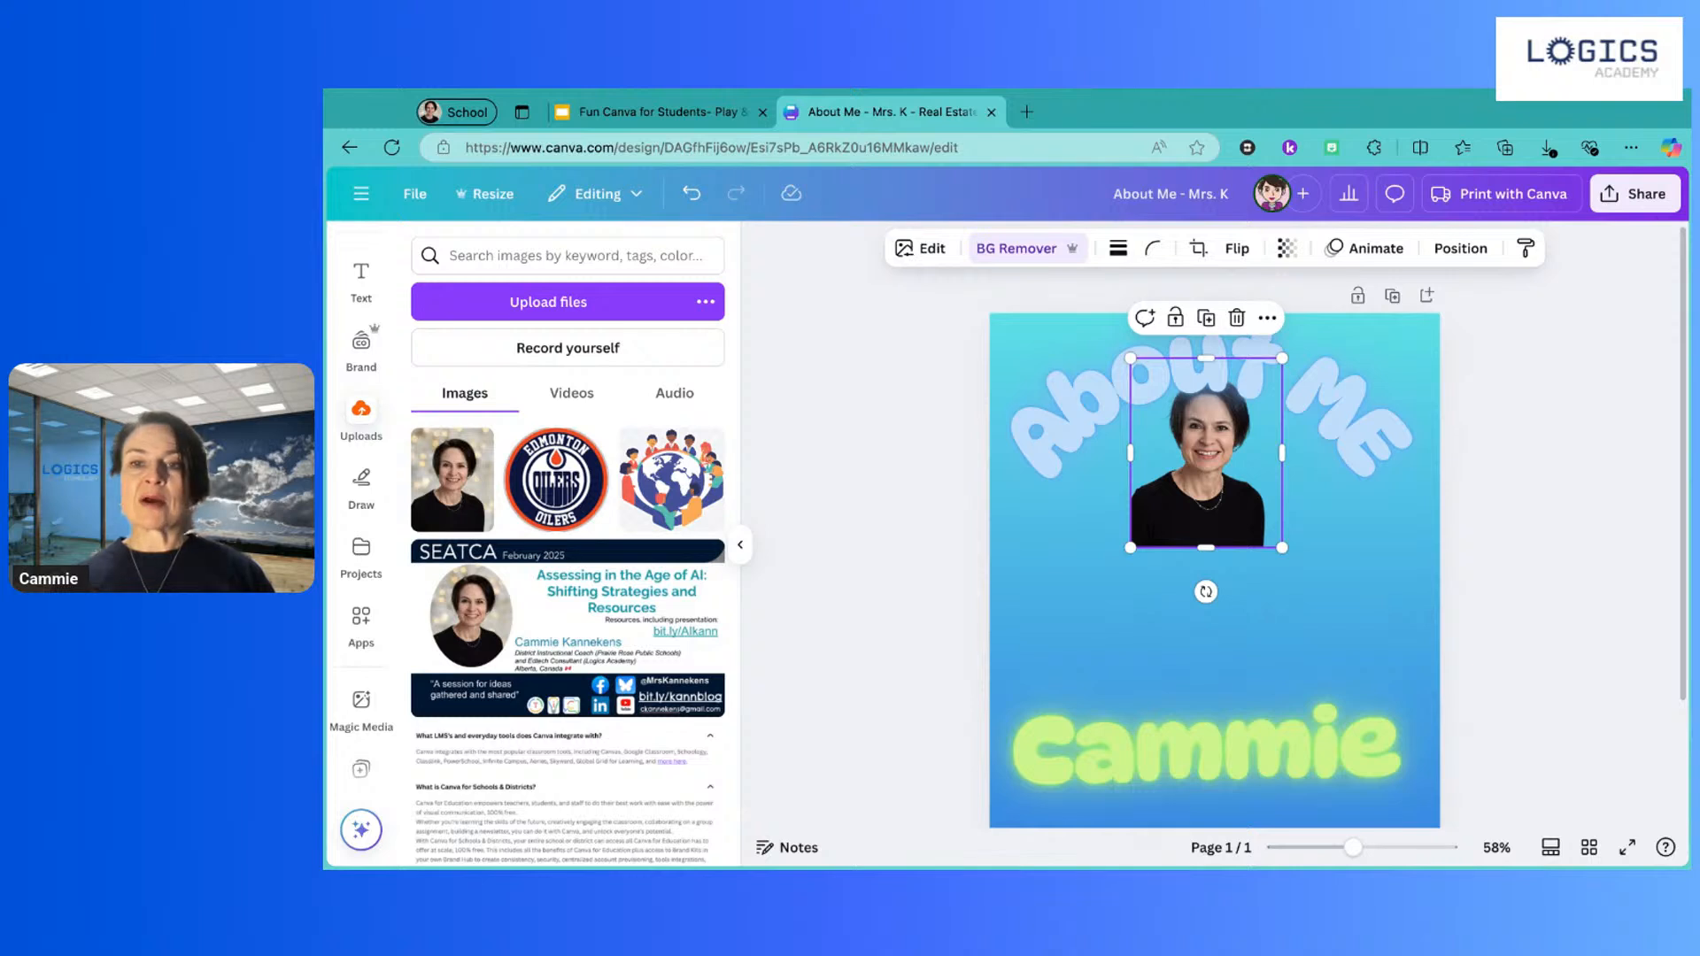
right_click(1221, 443)
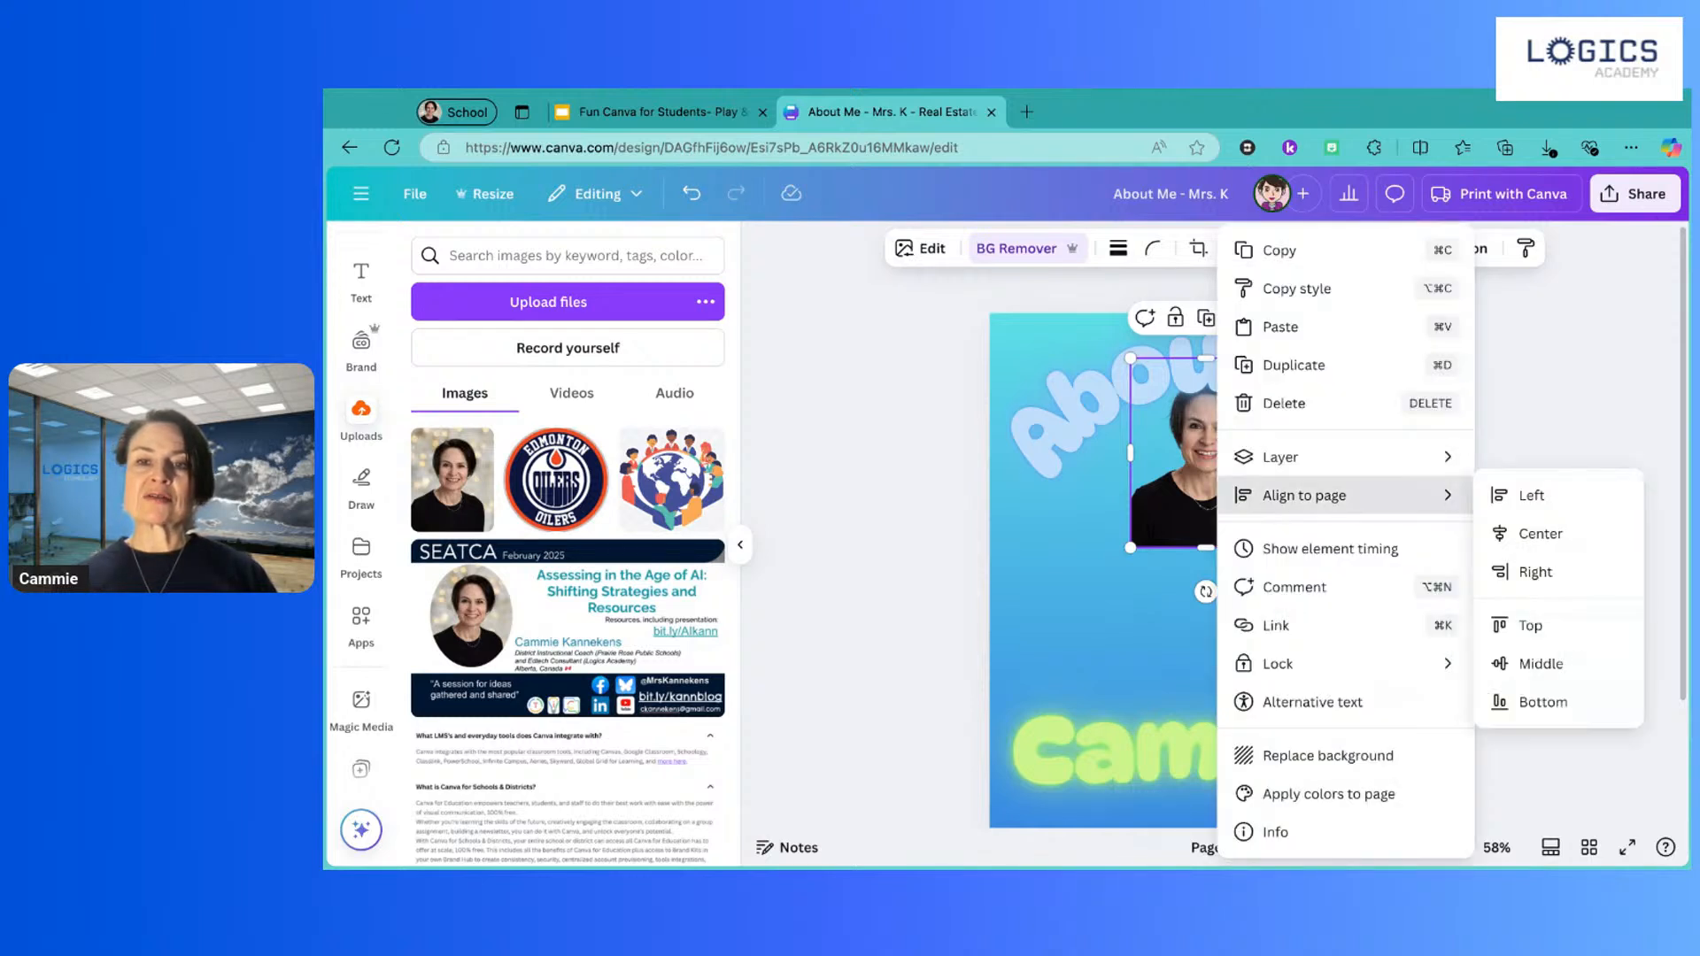
mouse_move(1307, 462)
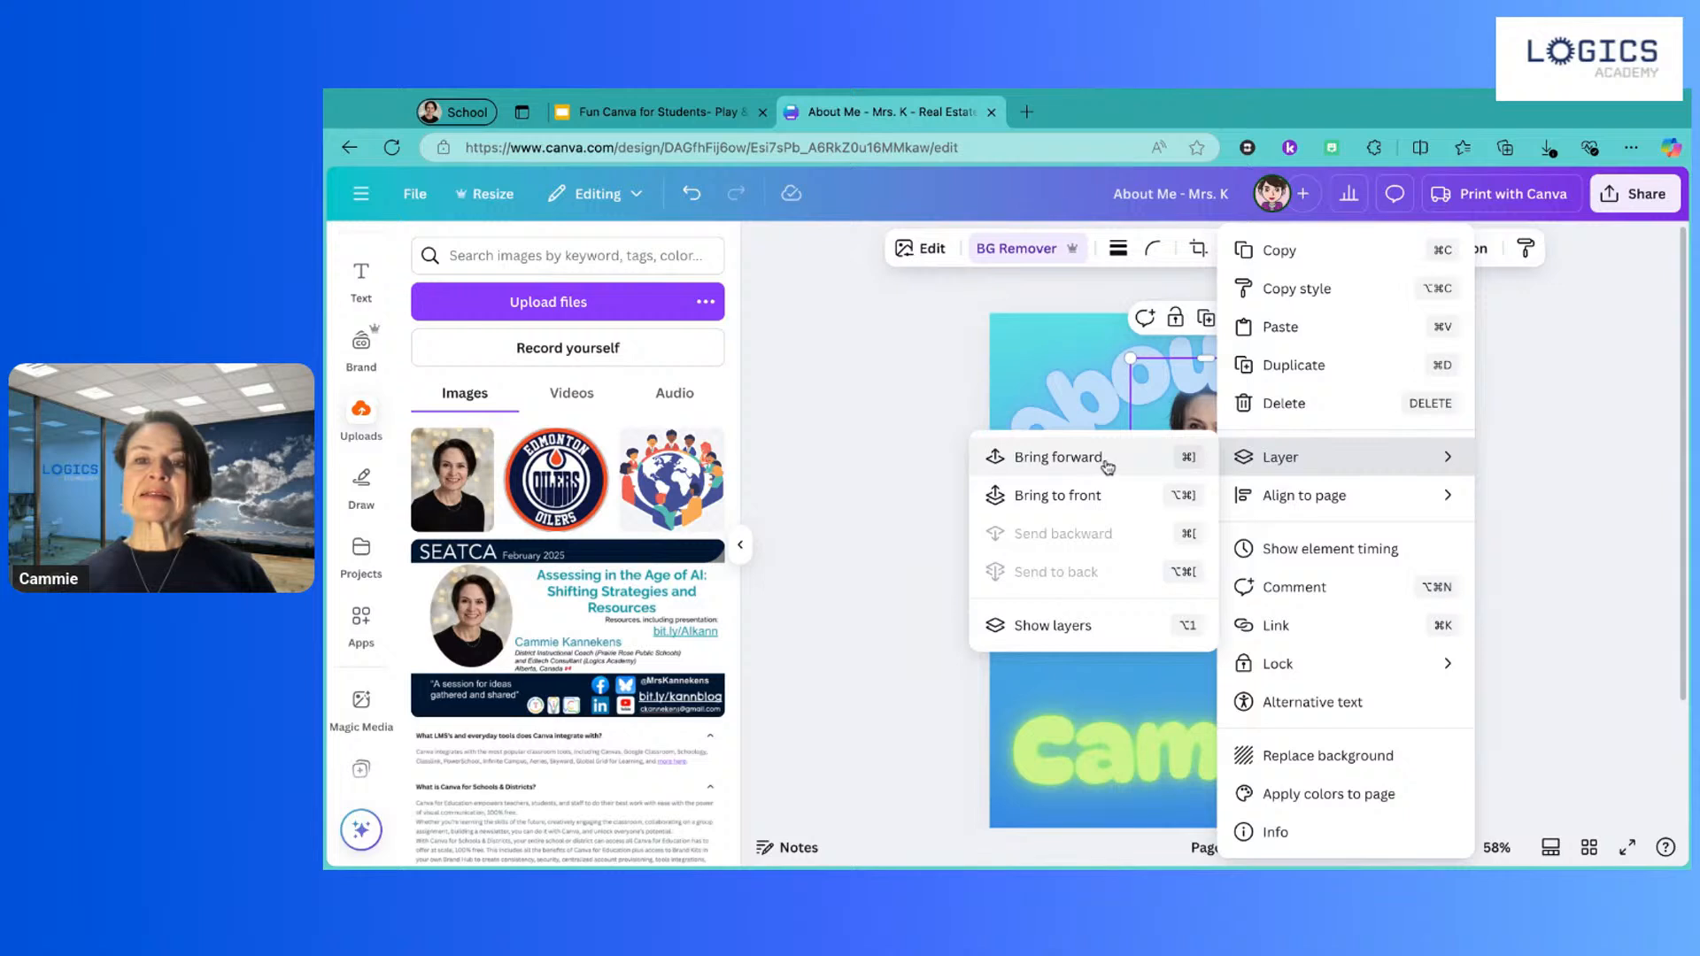
click(1089, 496)
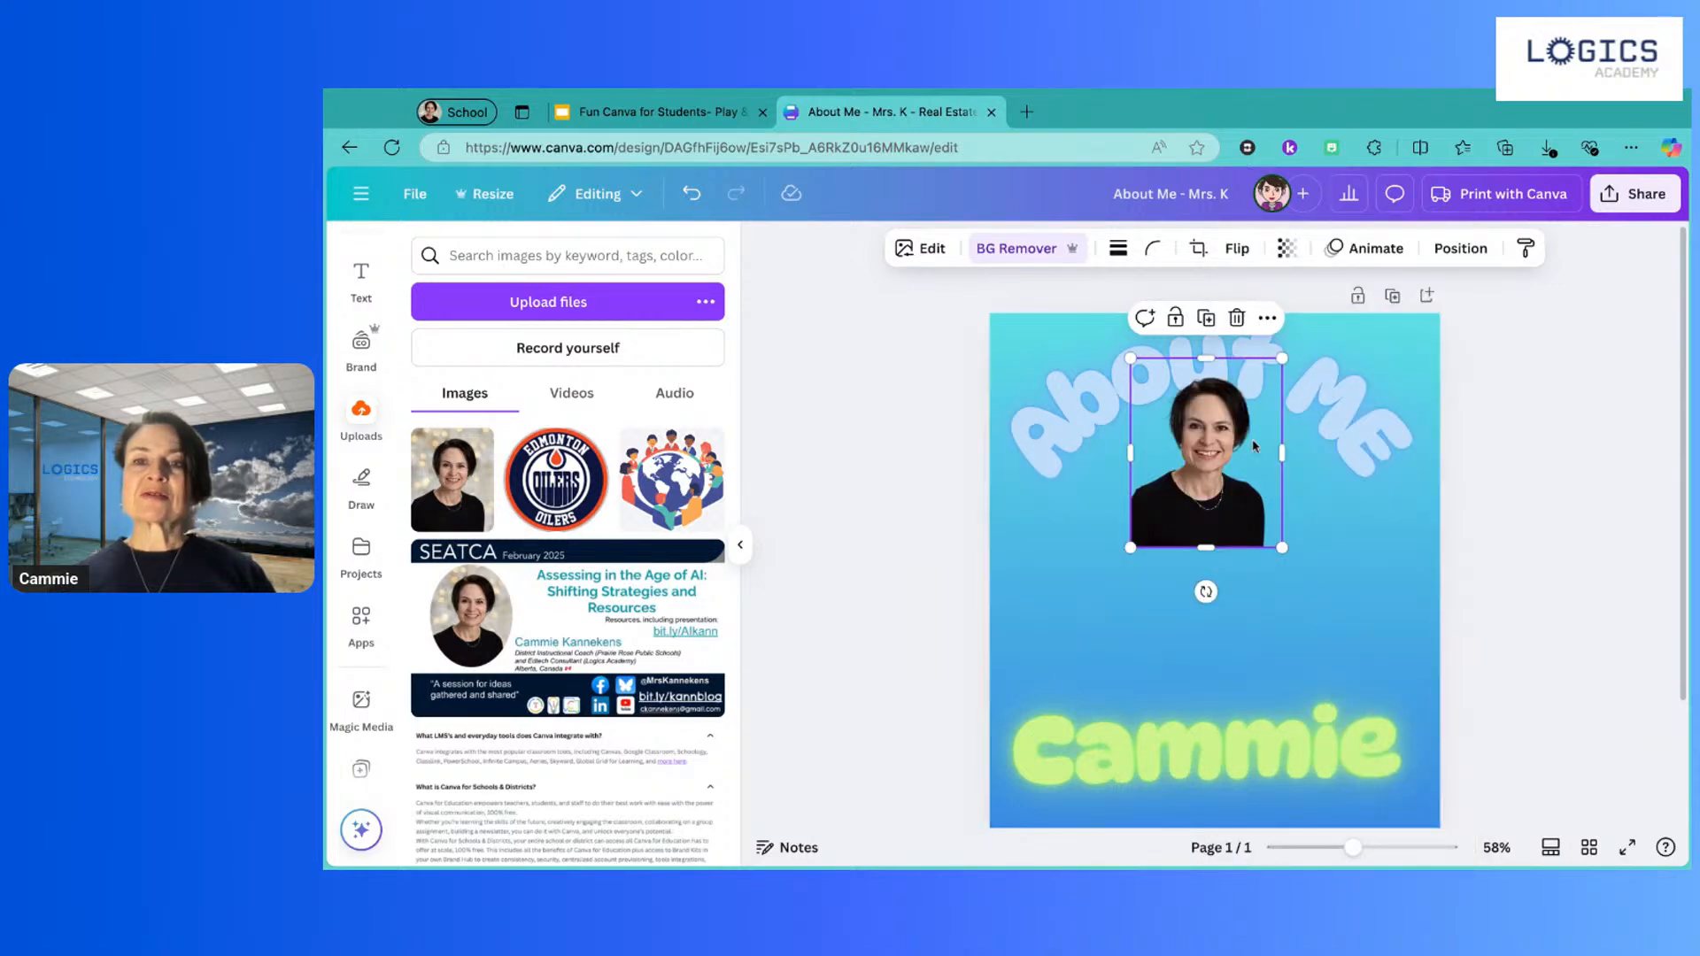
click(1470, 514)
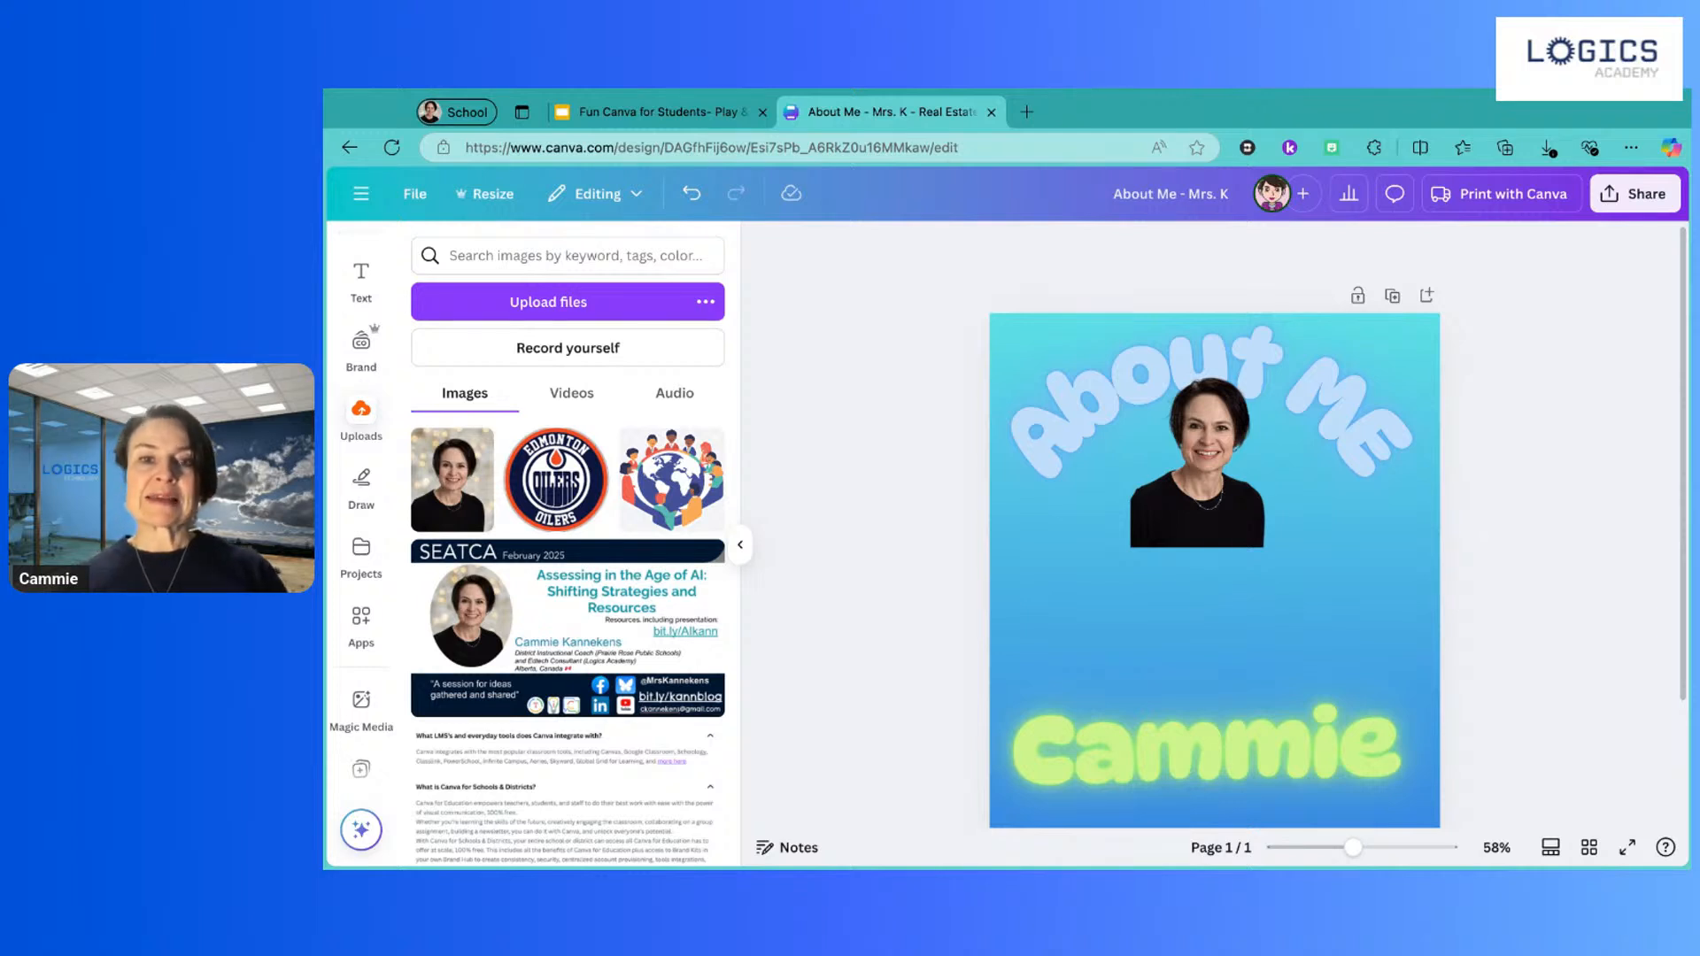
Step: Advance the lesson slides to 'Option 2: Use Canva Magic Media', then return to the flyer
click(670, 113)
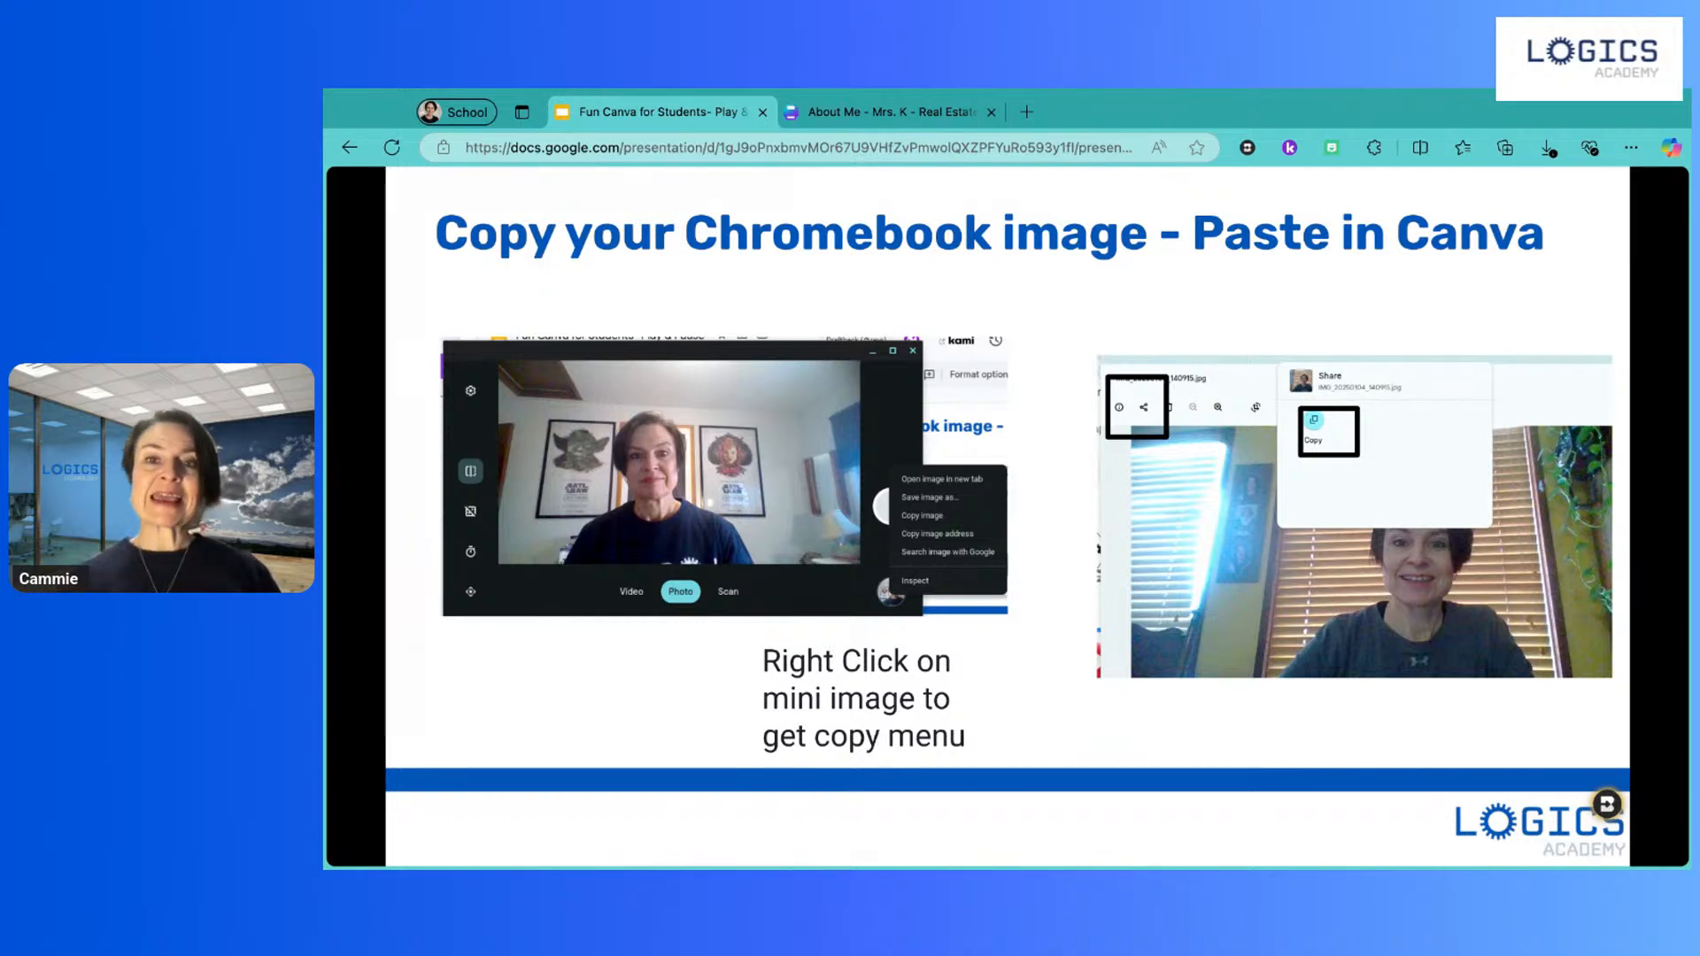
key(Right)
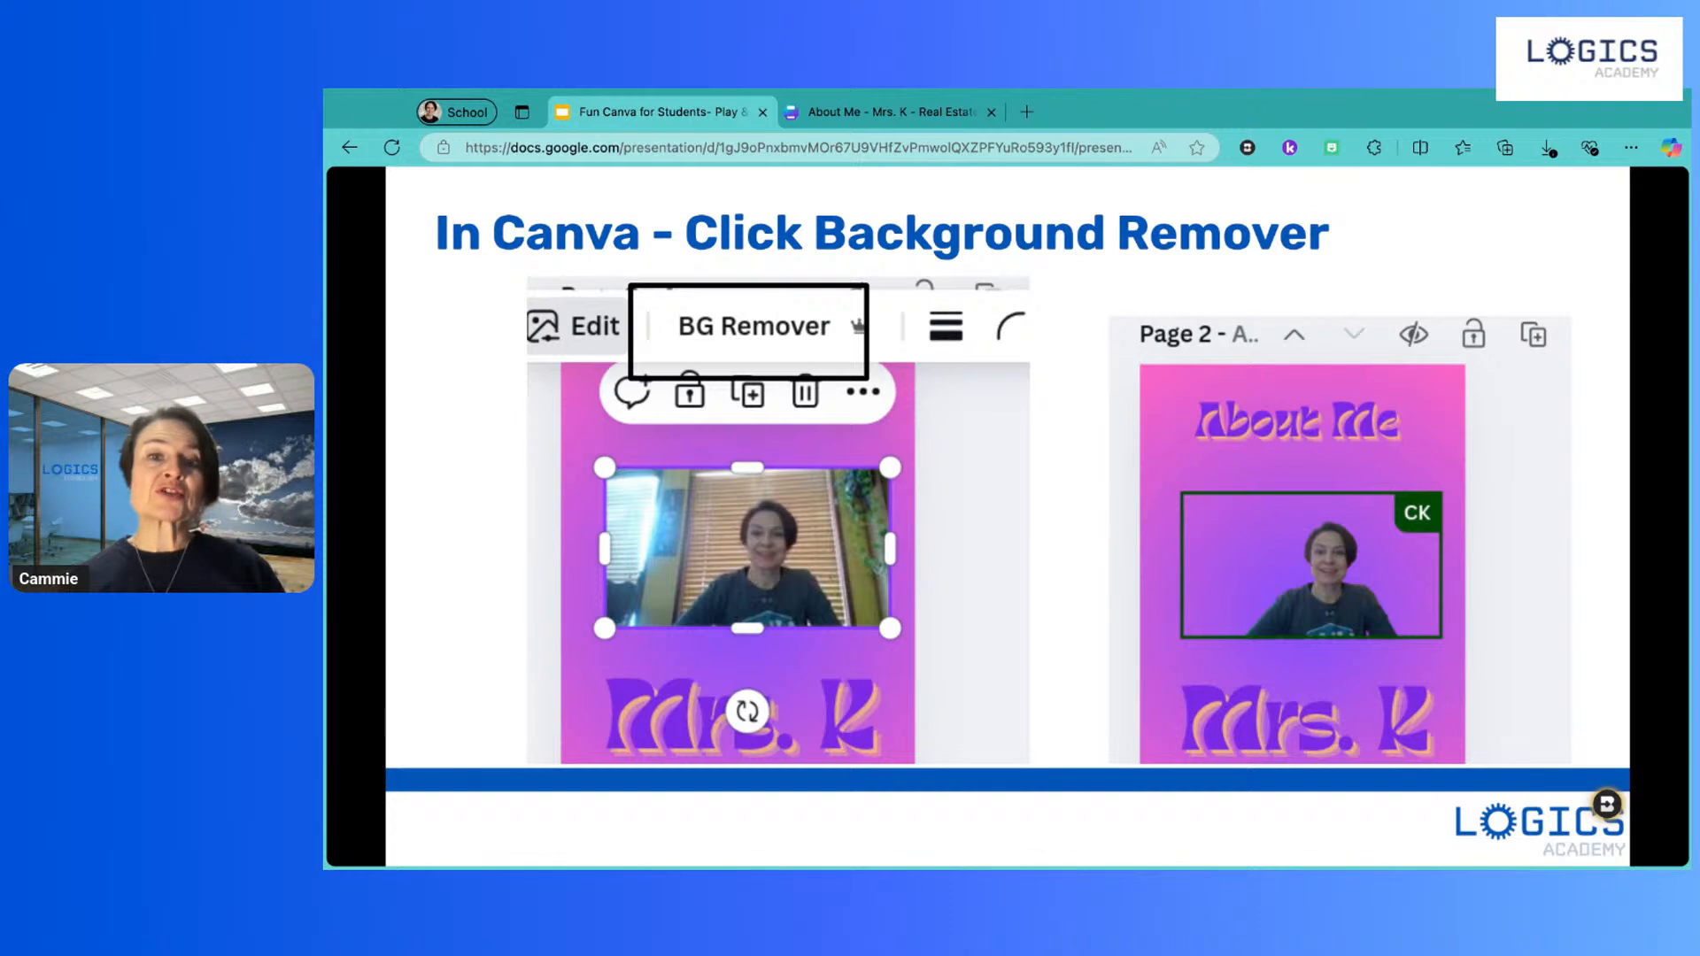
click(1074, 503)
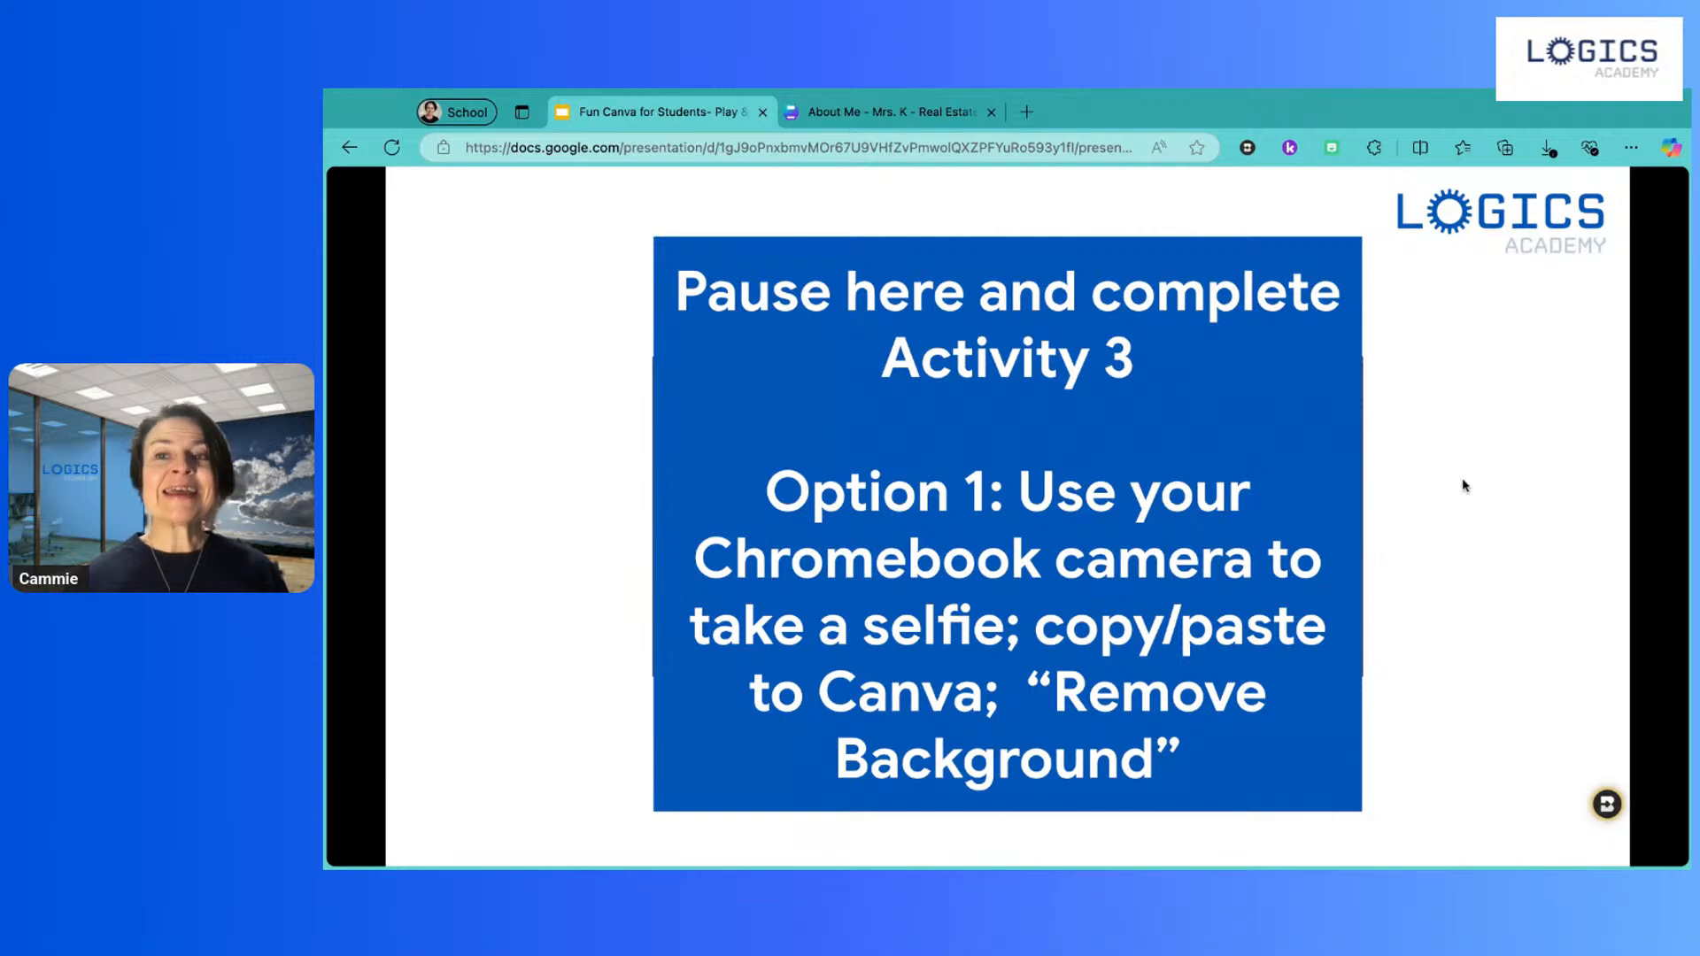
key(Right)
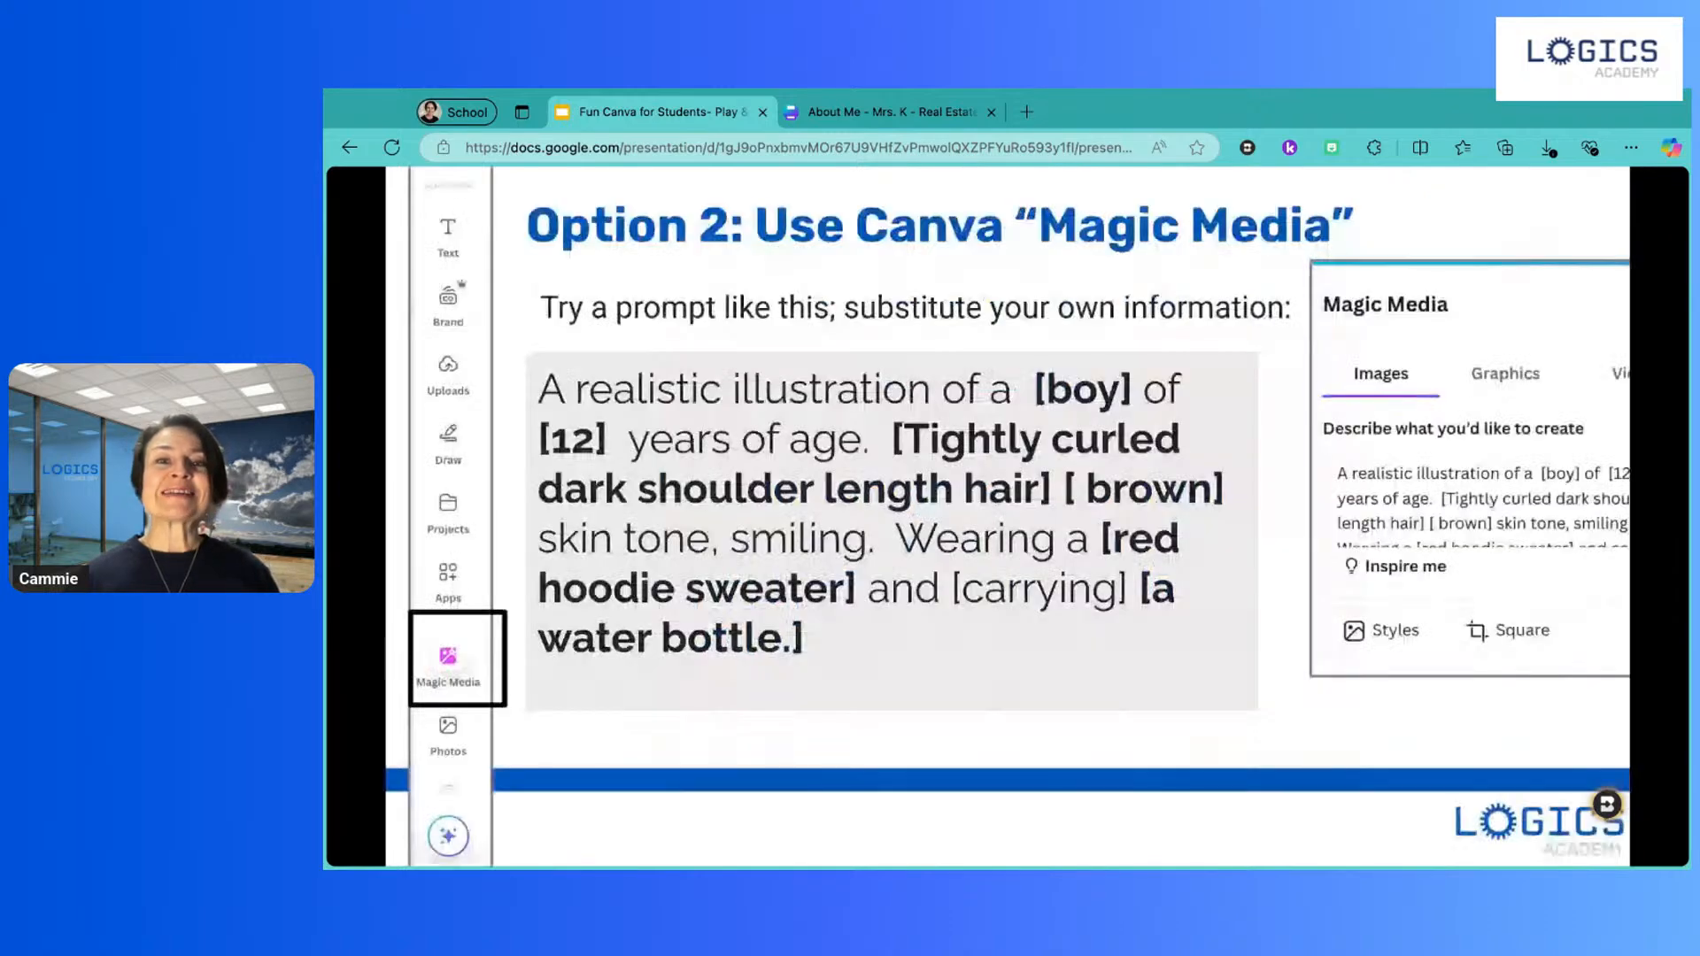
click(894, 112)
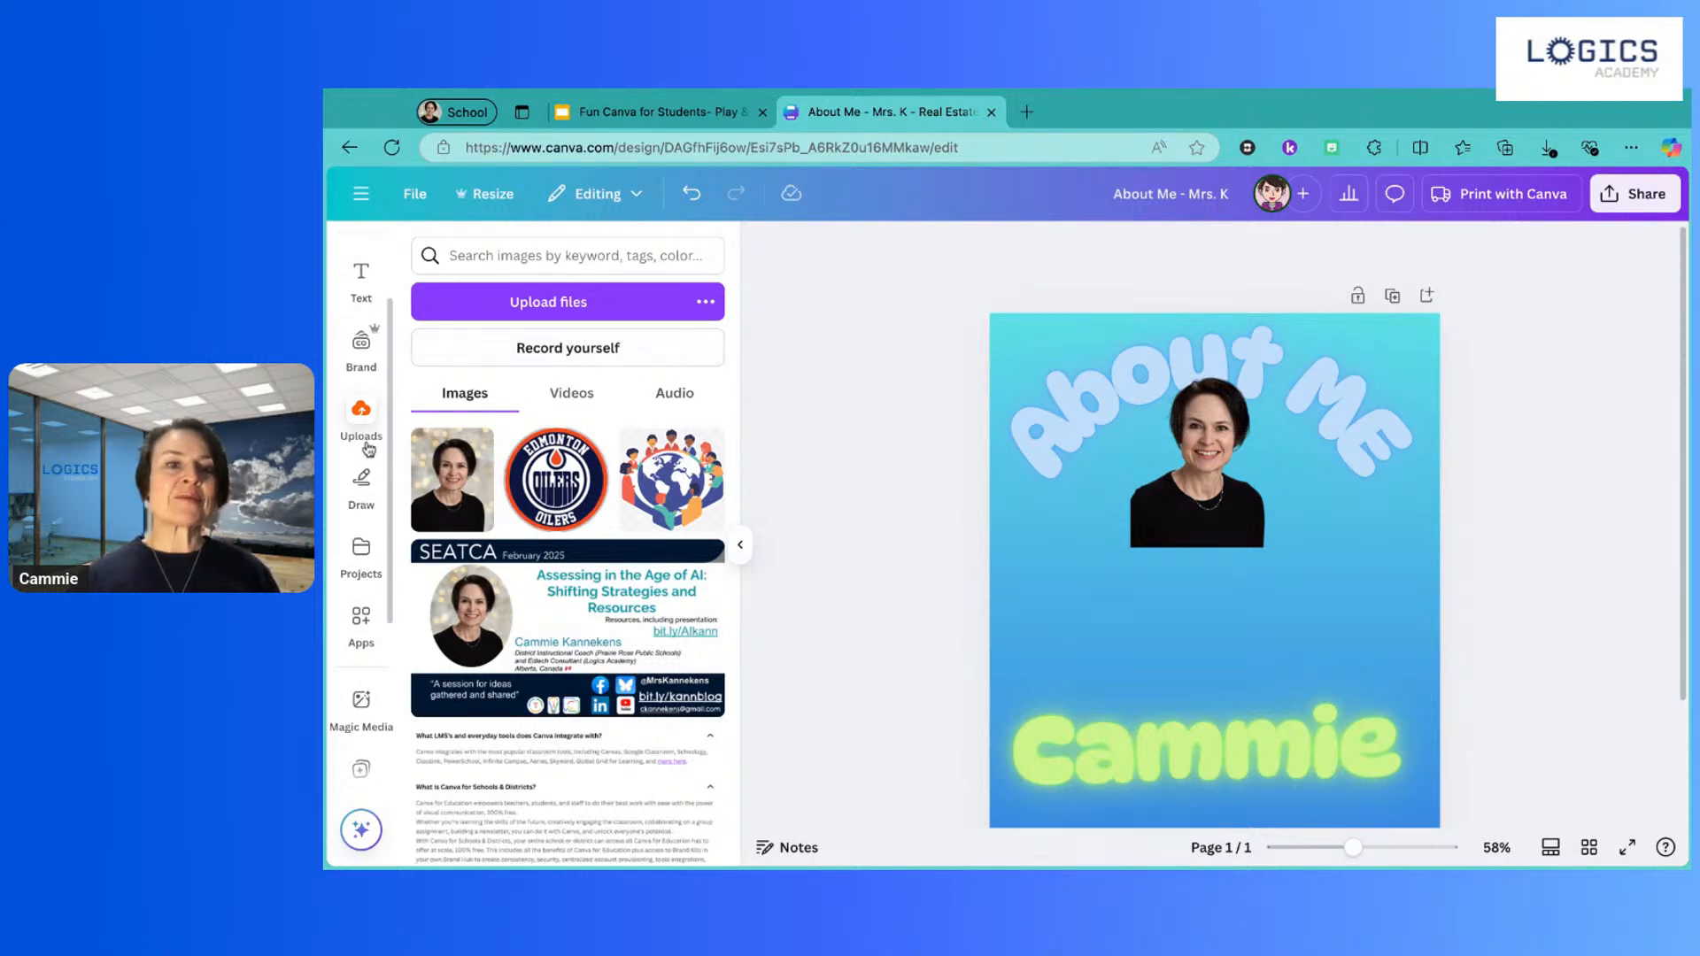
Step: Open Magic Media and the Elements 'Generate your own' option, then go back to the lesson slides
scroll(355, 394, up, 2)
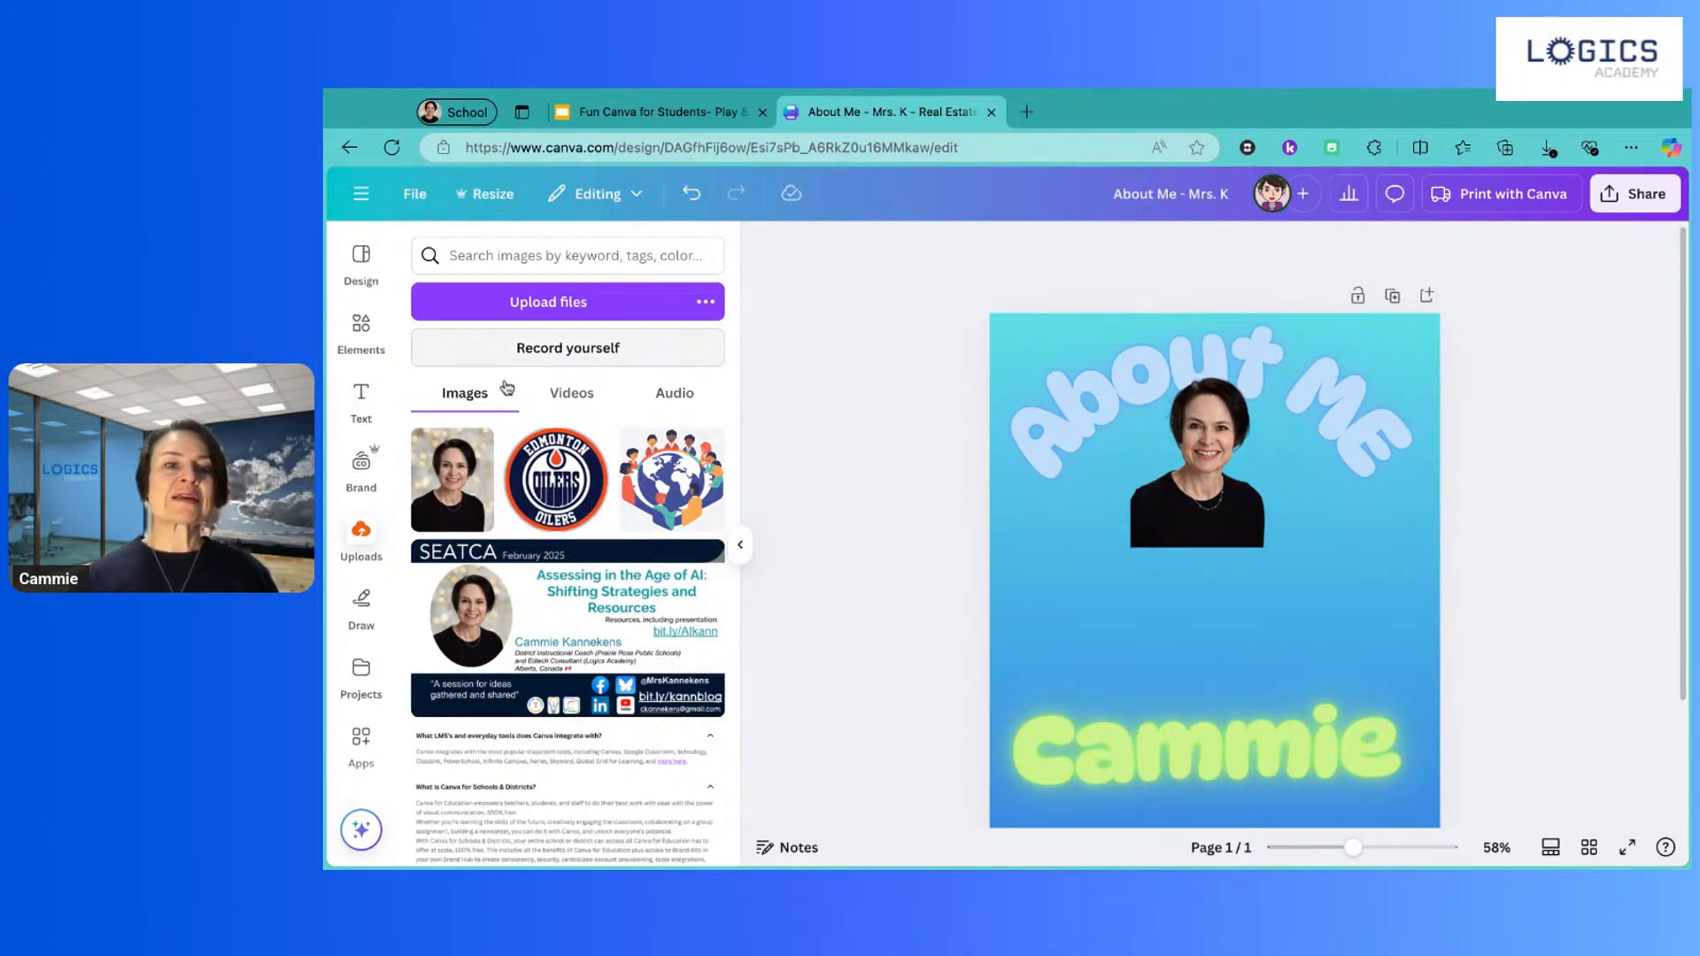
scroll(361, 511, down, 5)
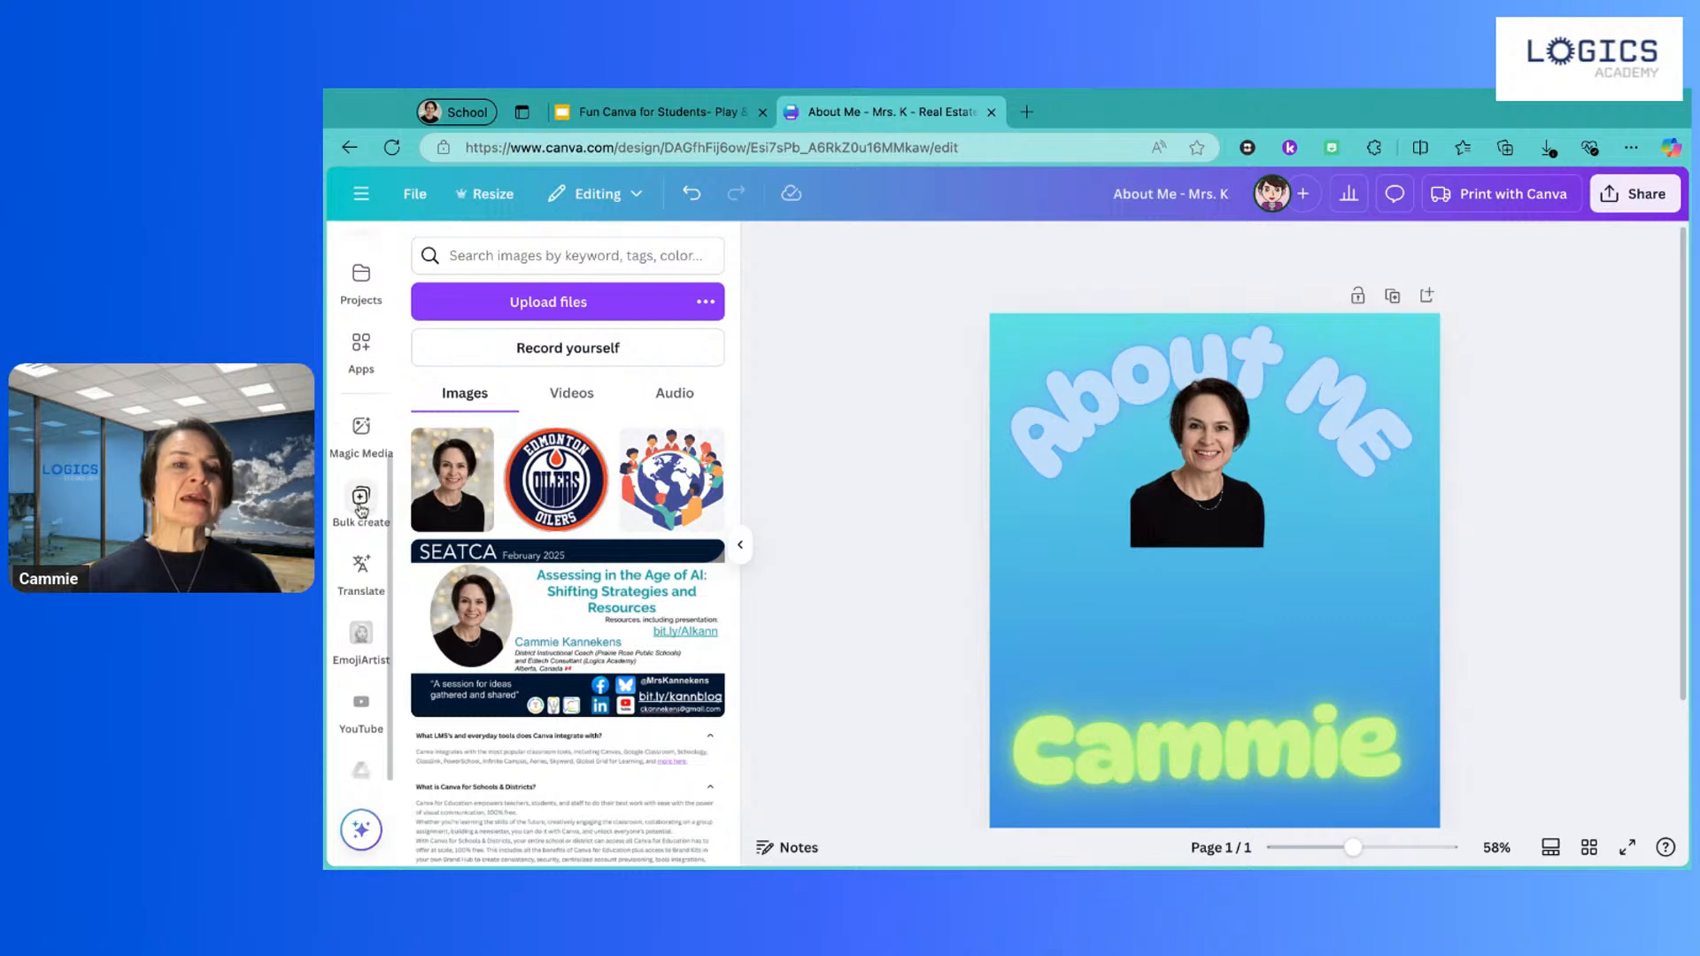
click(362, 425)
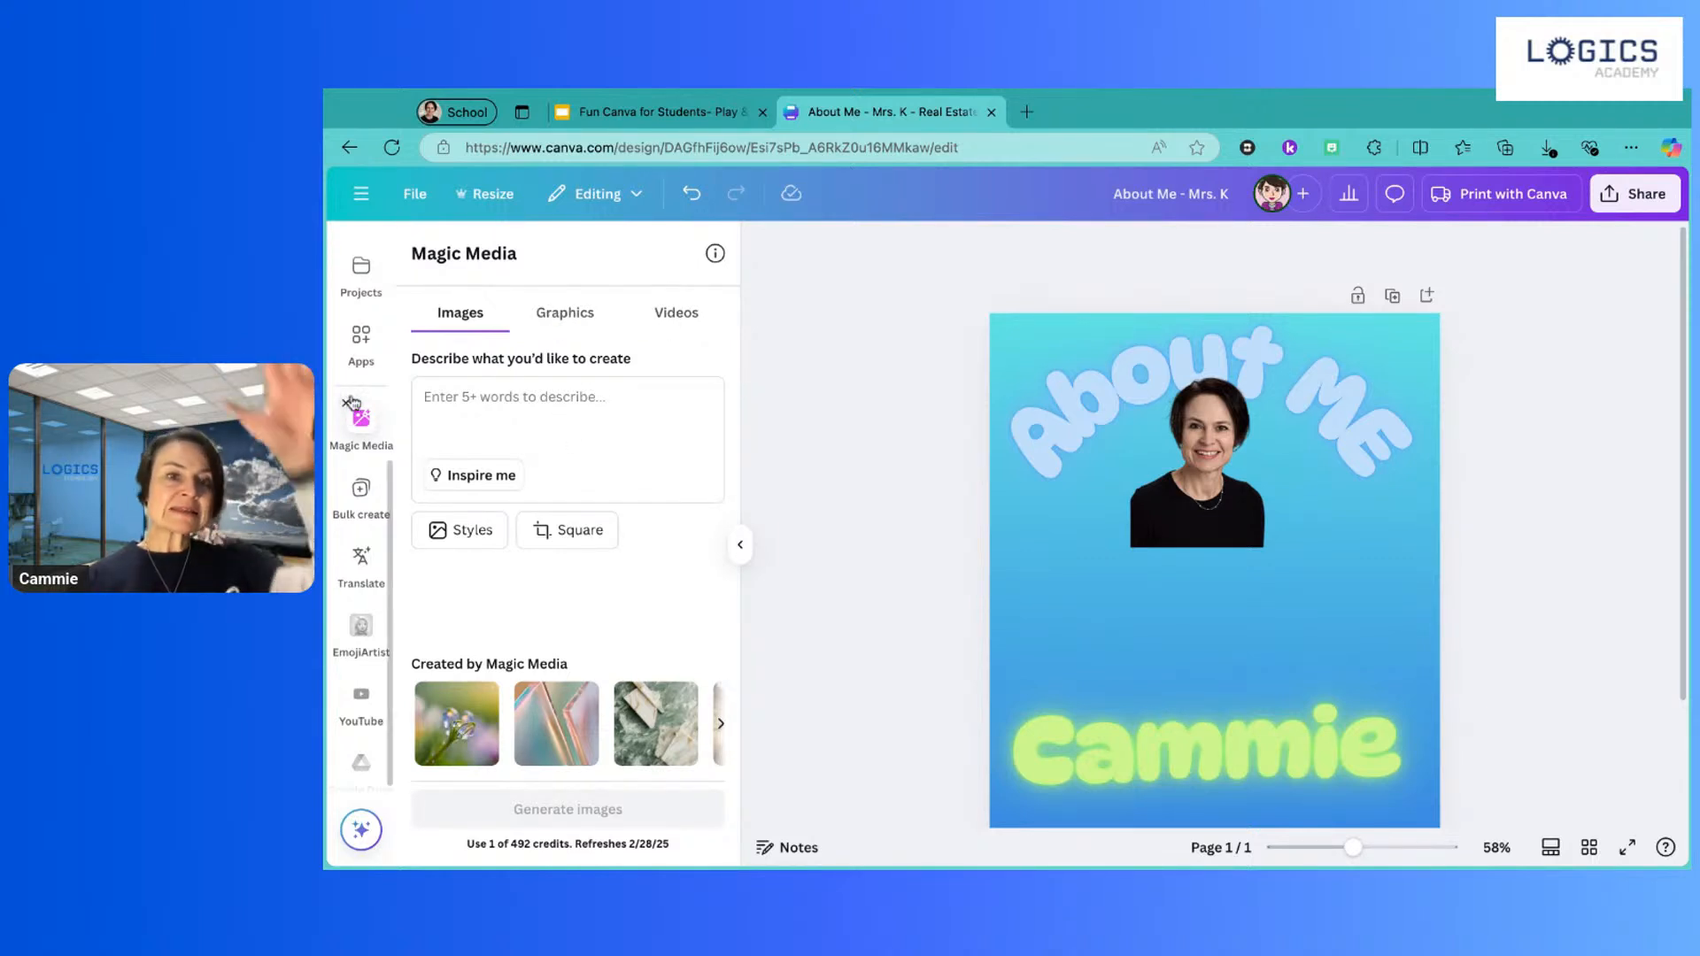
scroll(376, 558, up, 5)
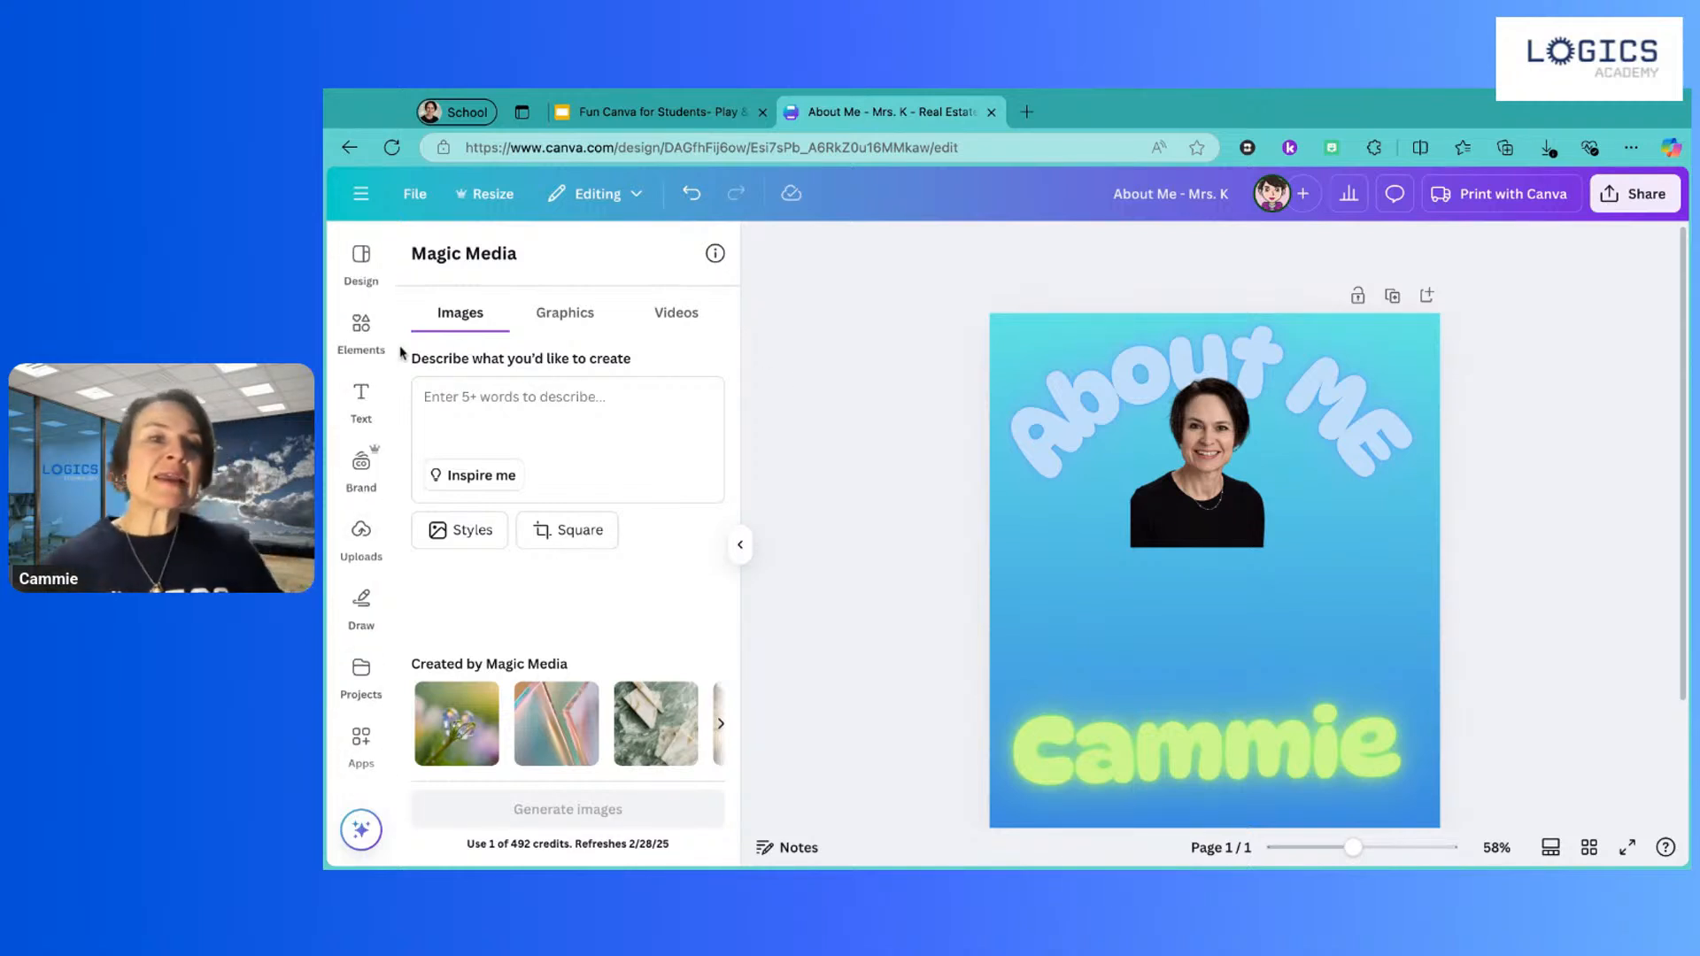
click(359, 330)
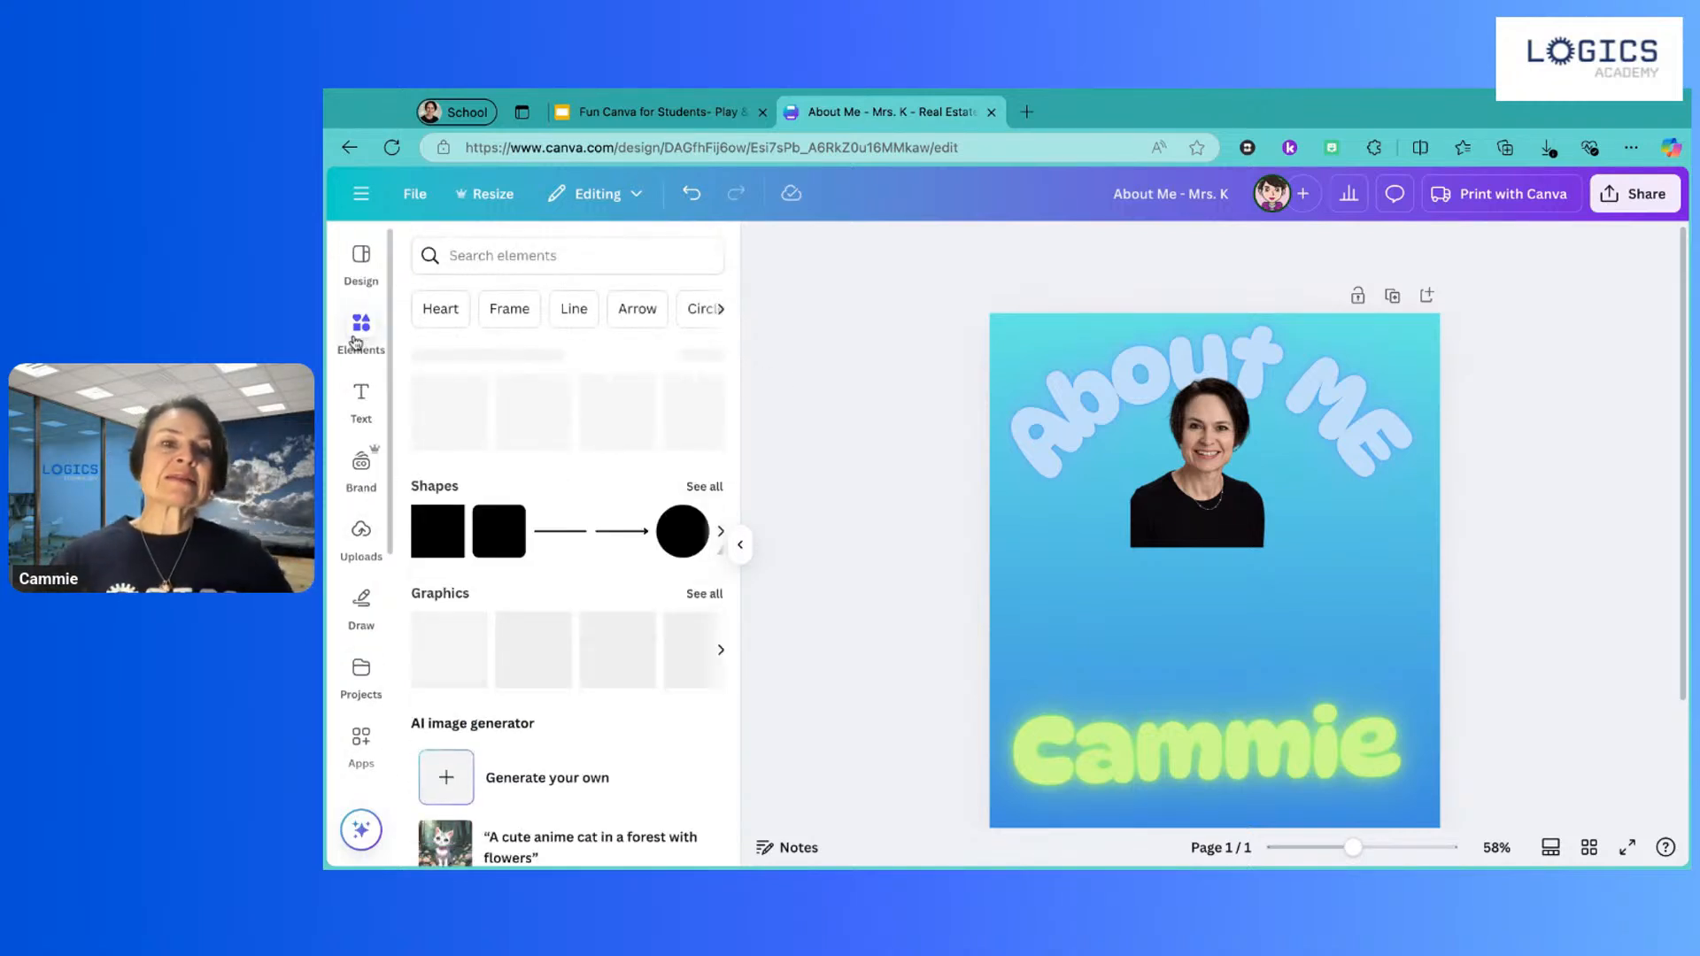
scroll(431, 550, down, 3)
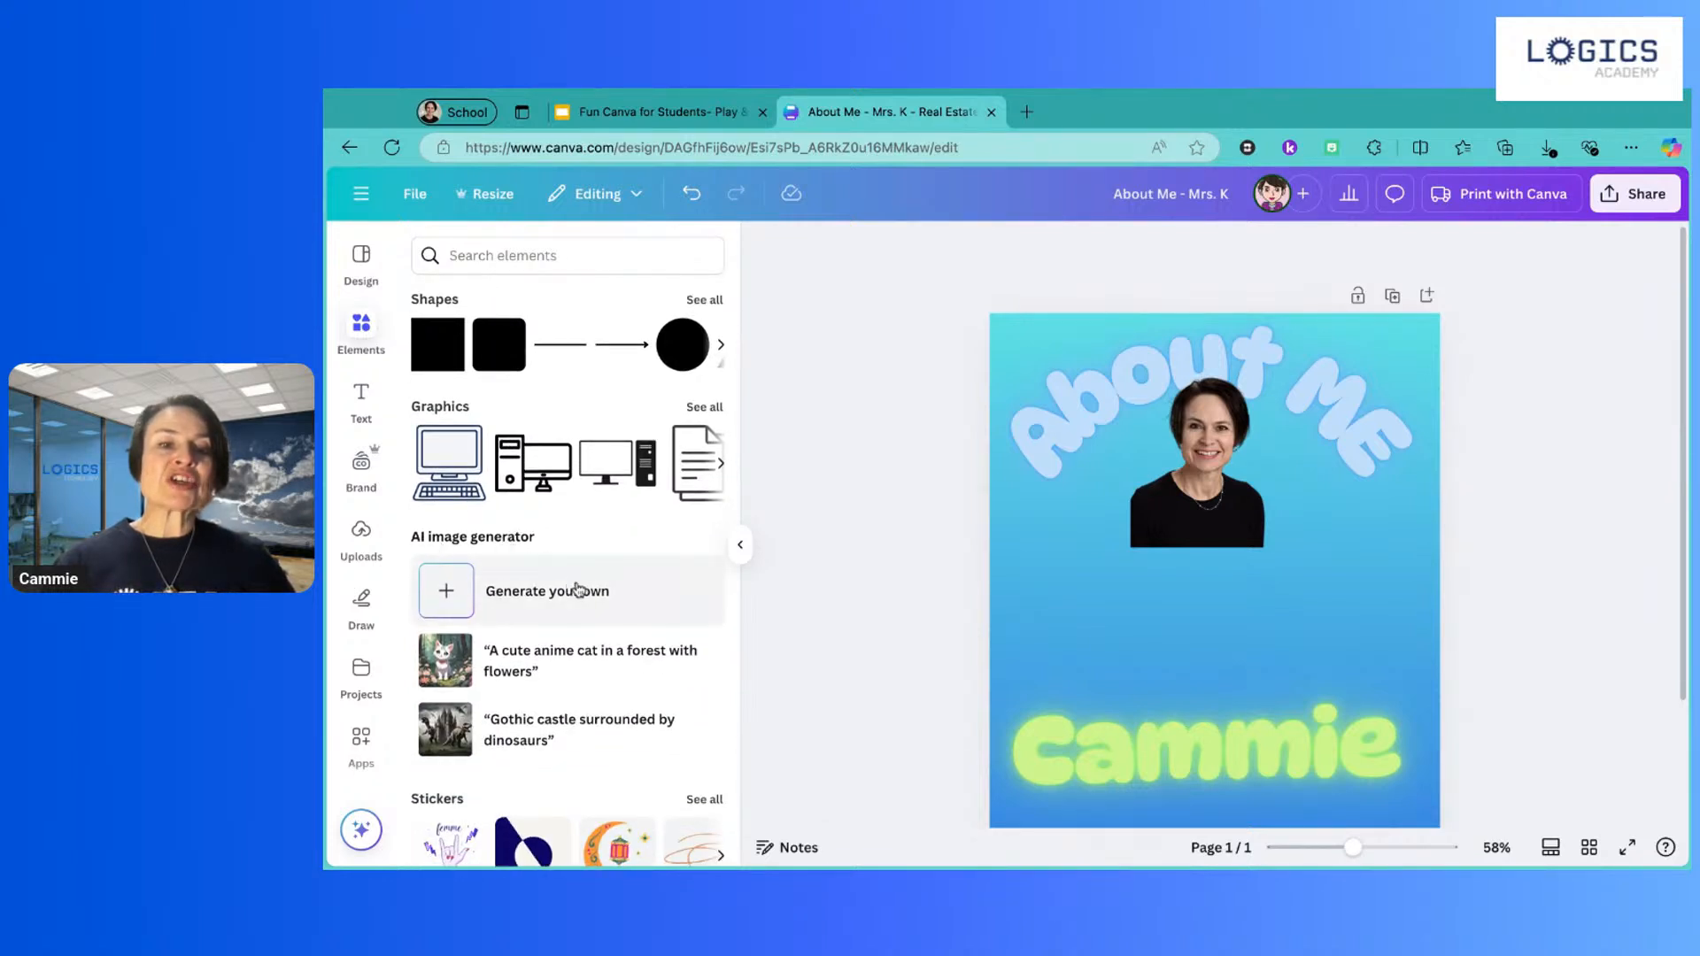
click(533, 589)
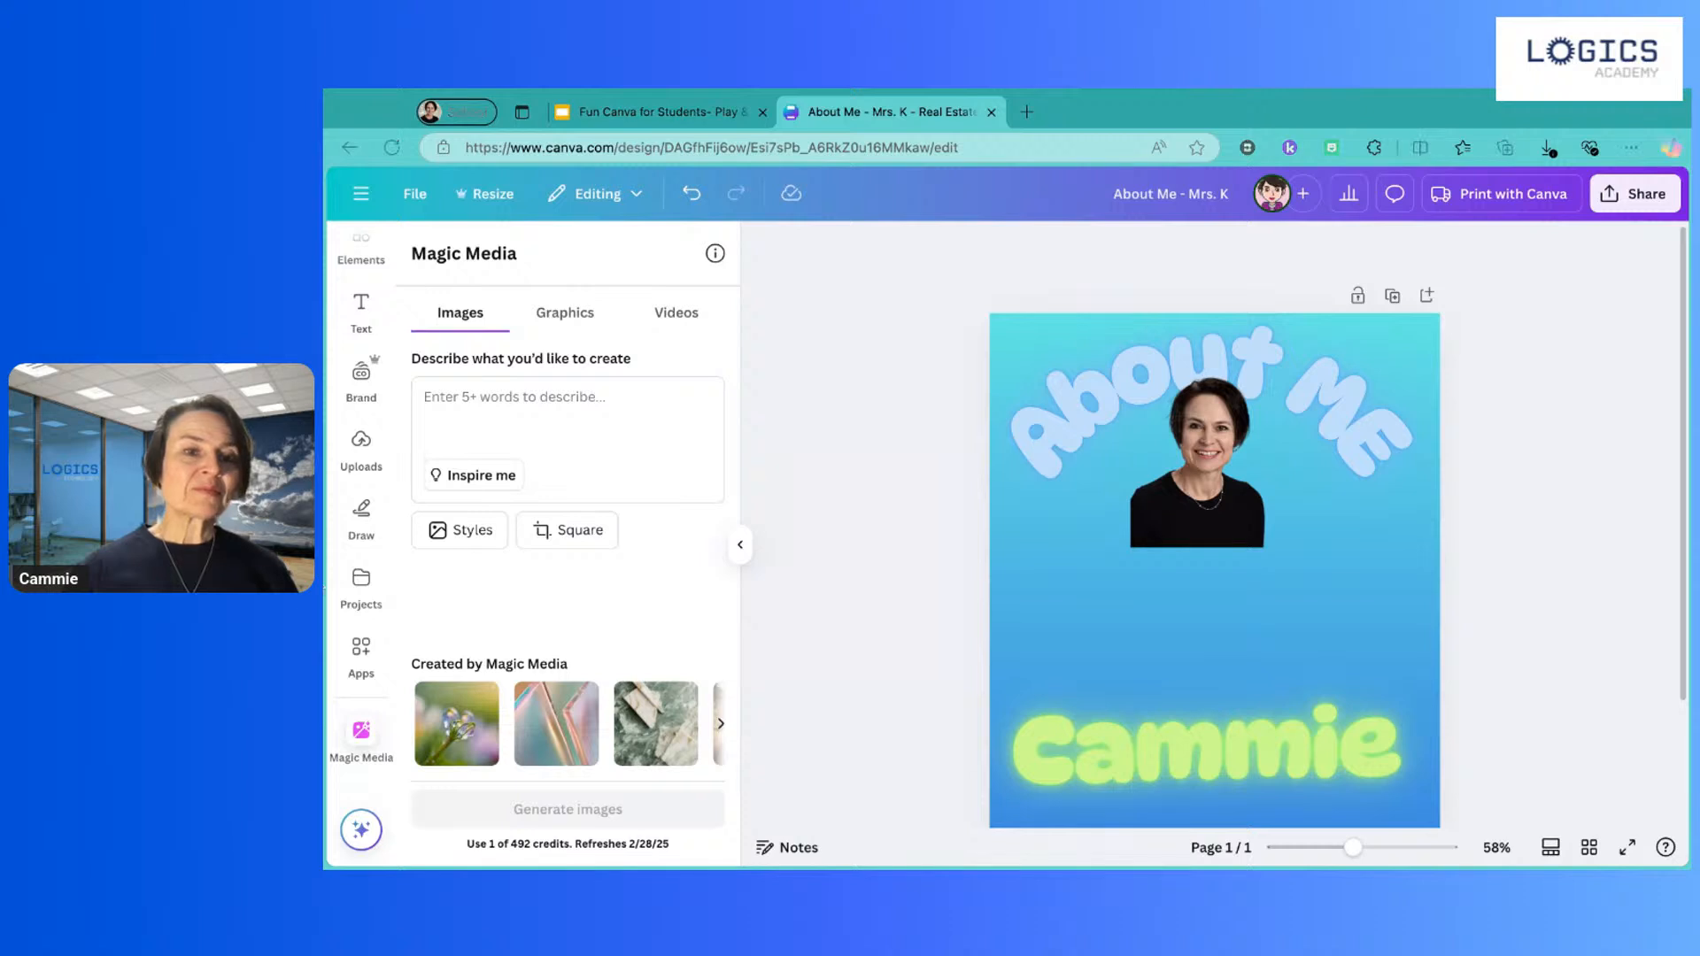
click(1636, 115)
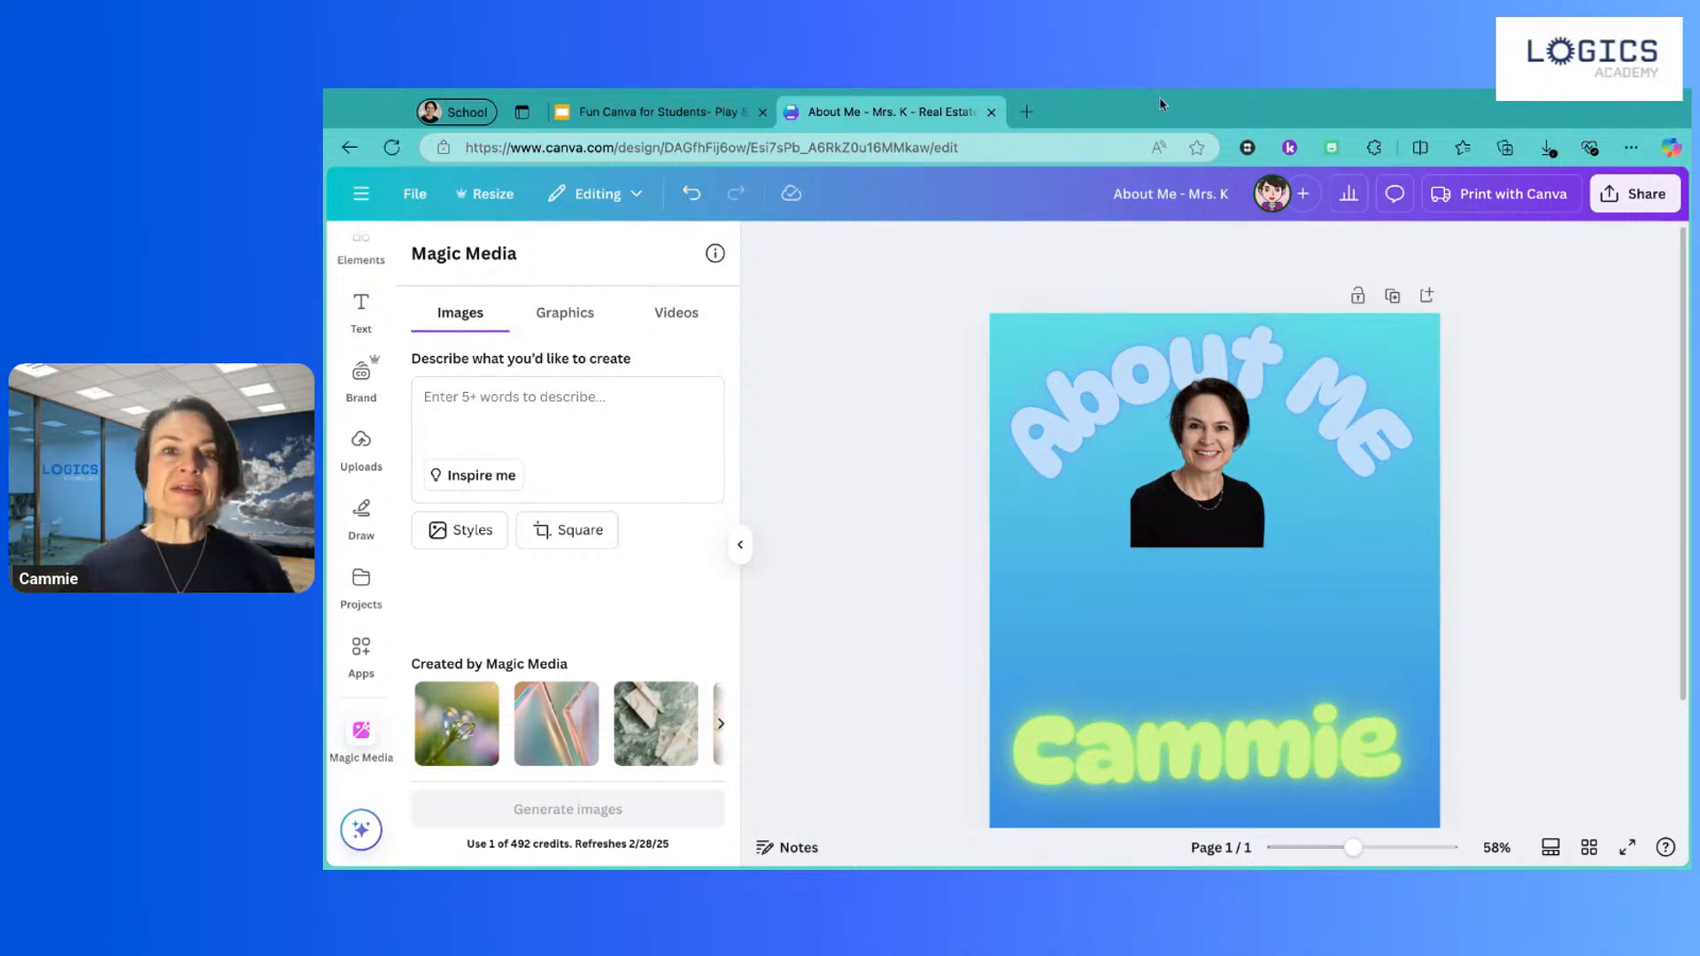
click(673, 114)
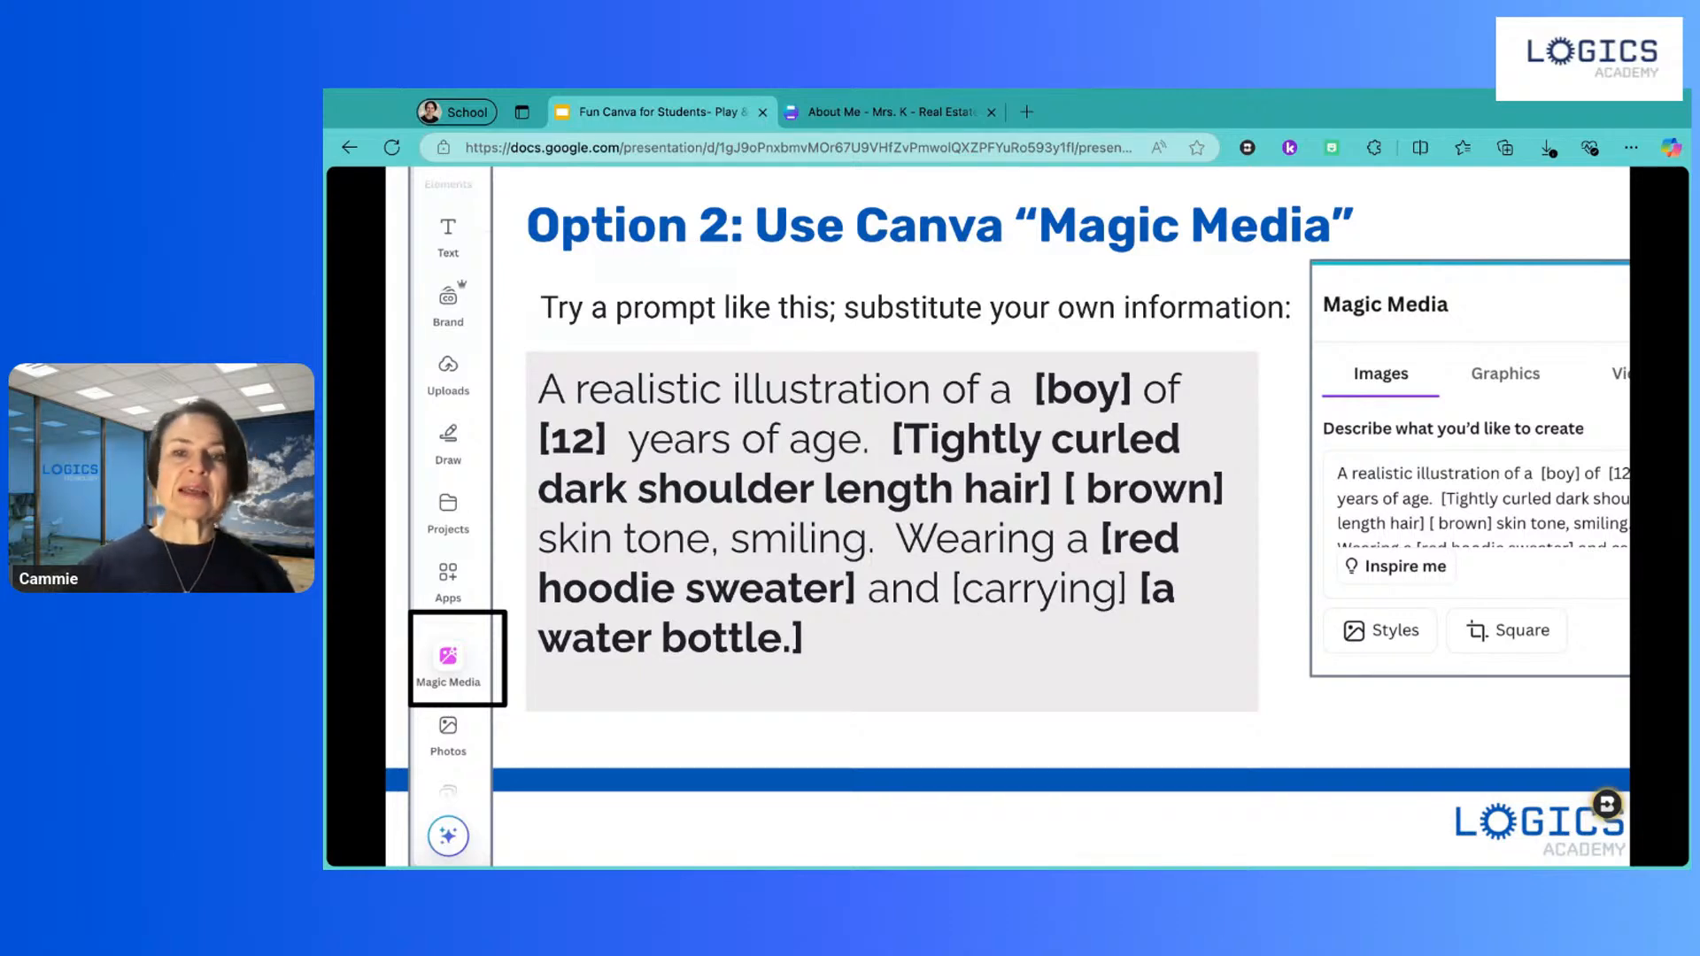
Step: Return to the slide with the example Magic Media prompt, then switch back to the About Me design
key(Right)
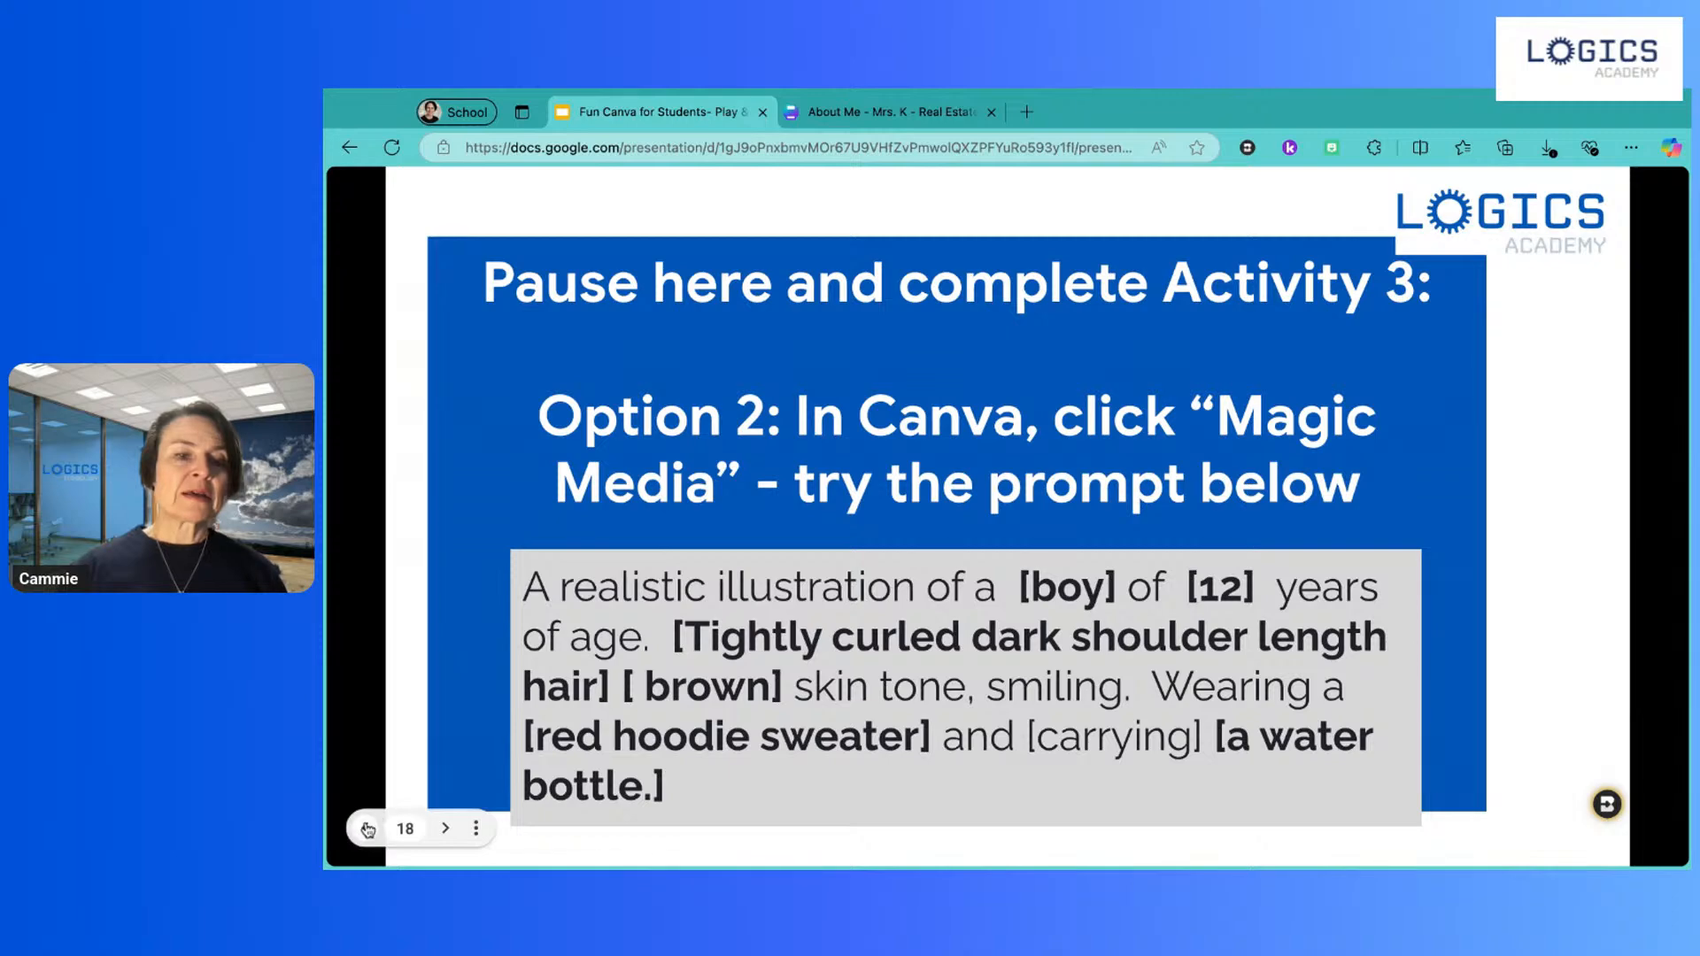
click(367, 830)
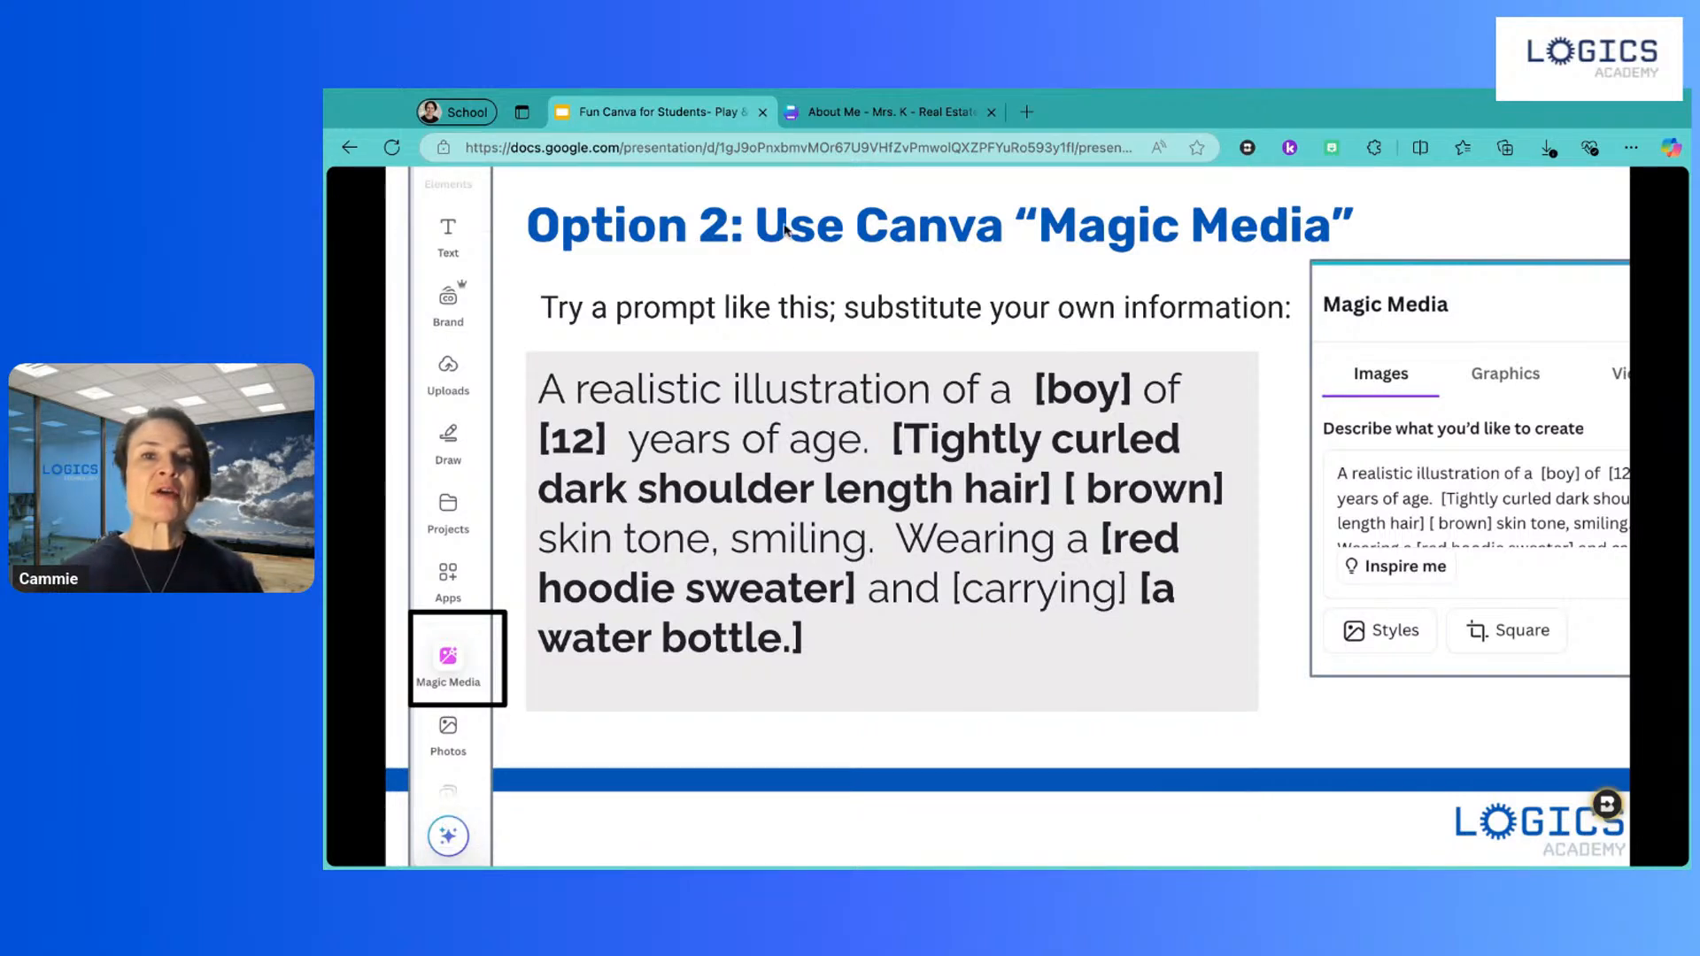
click(850, 114)
Step: Write the prompt: realistic illustration of a smiling lady, short dark side-parted hair, green T-shirt, coffee mug
click(433, 398)
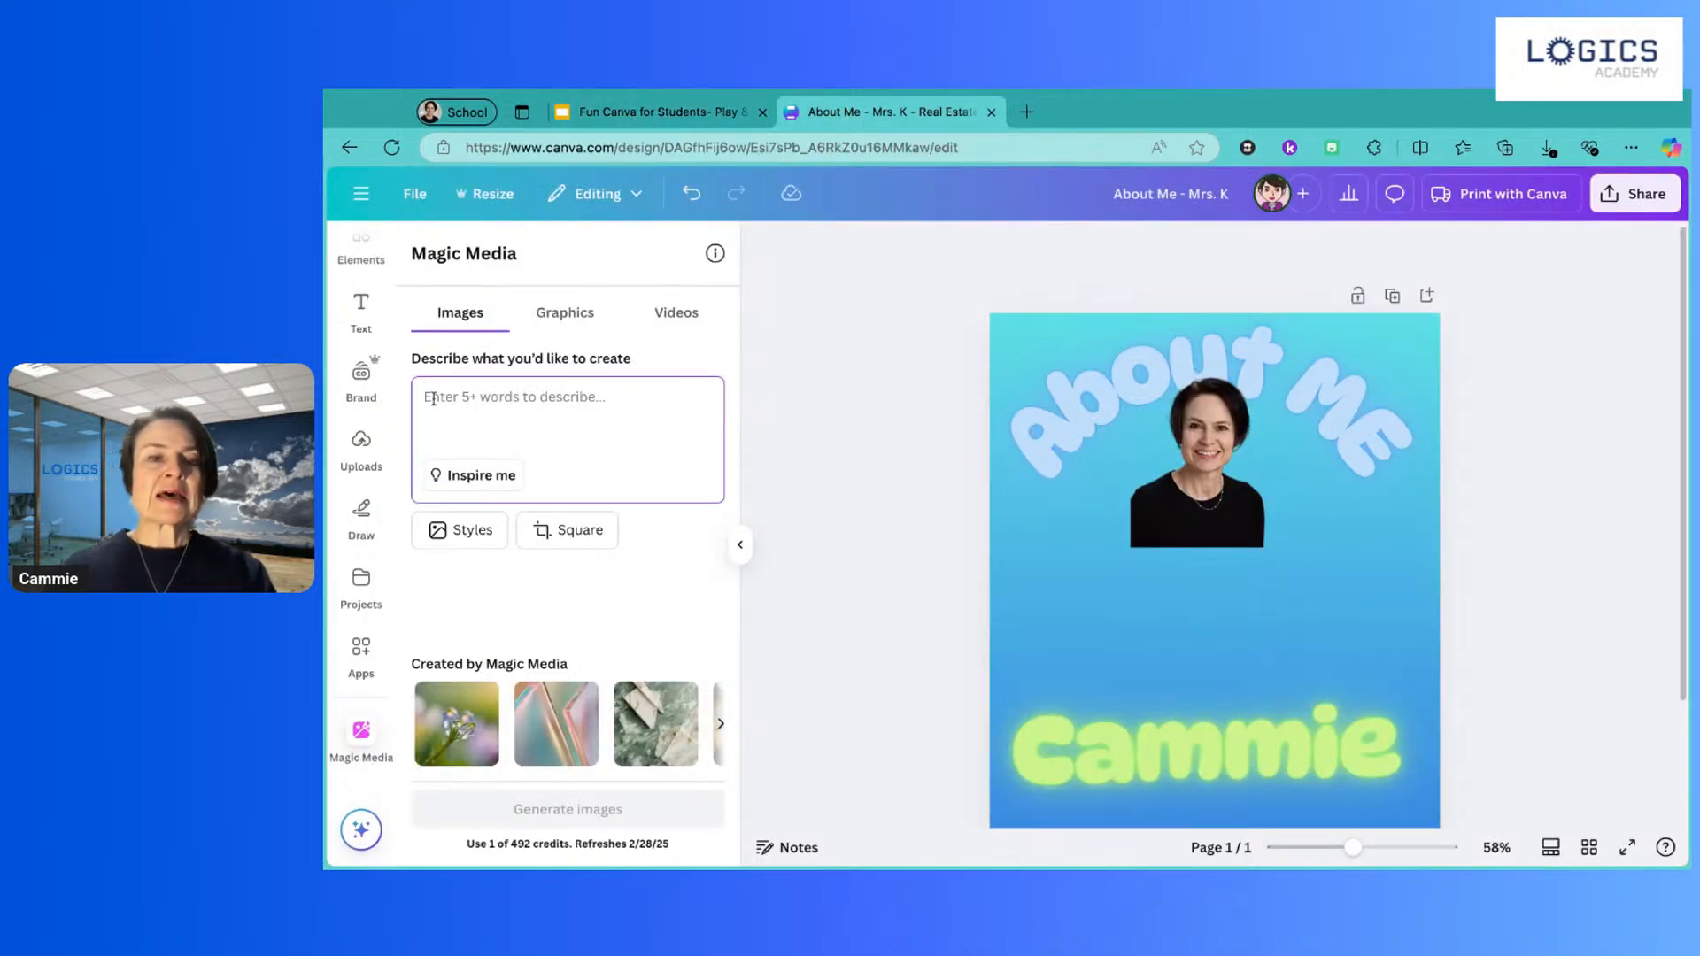
text(C)
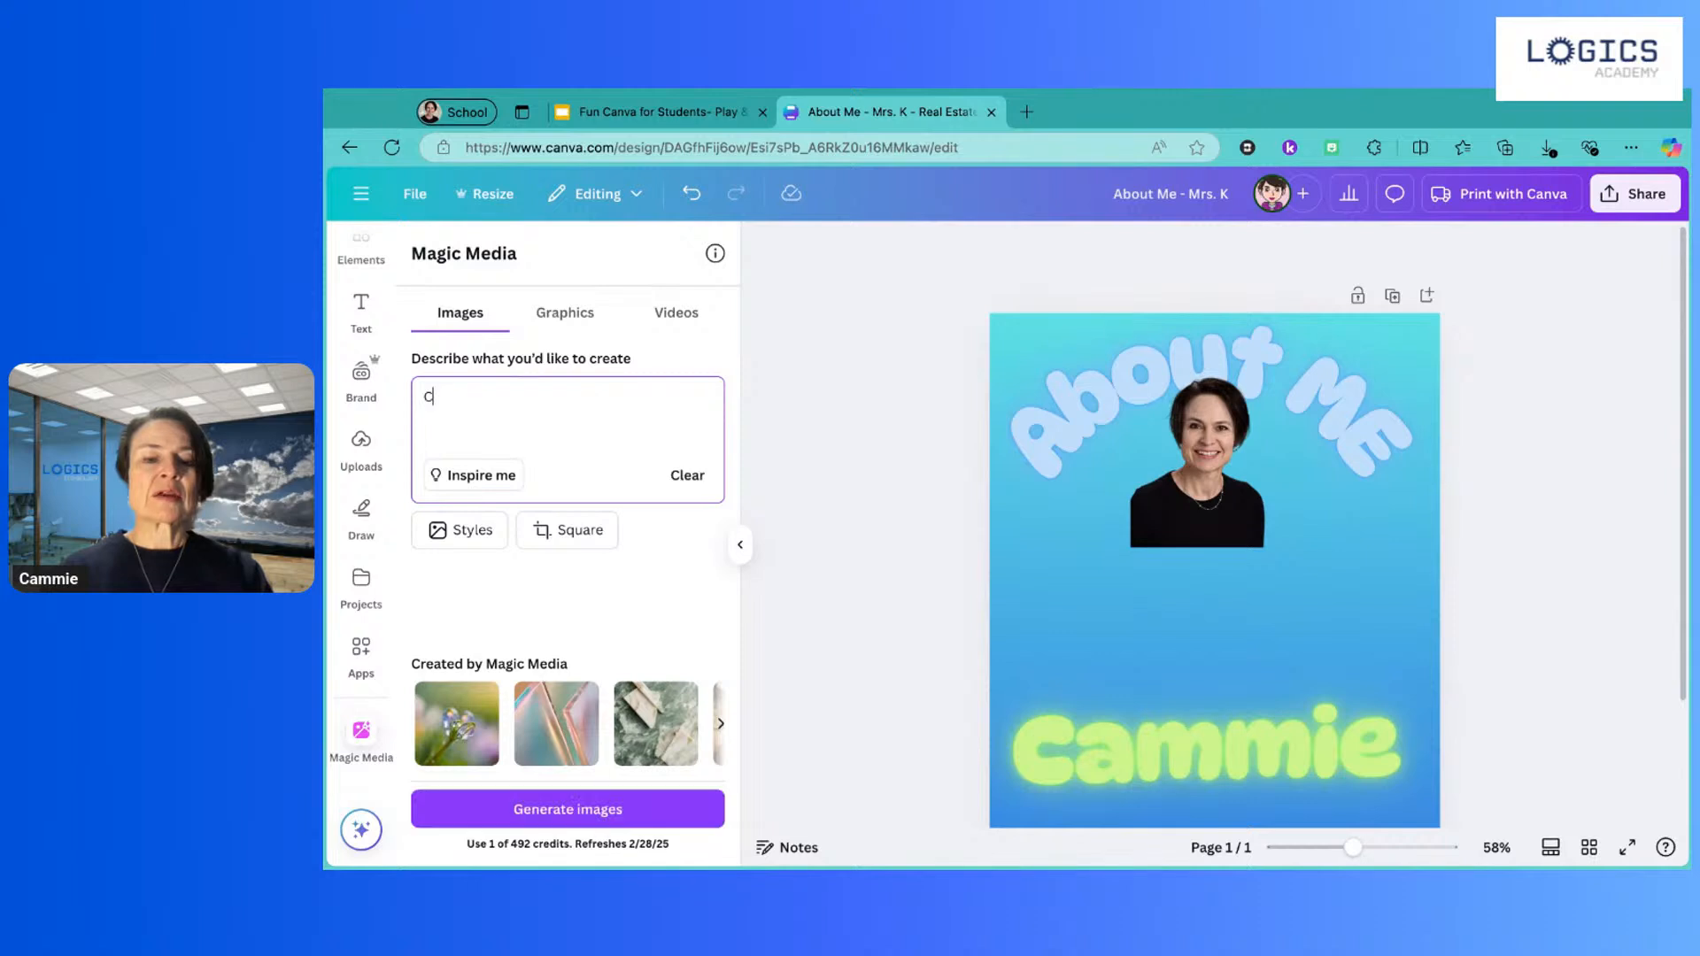
text(reate a realistic illustration)
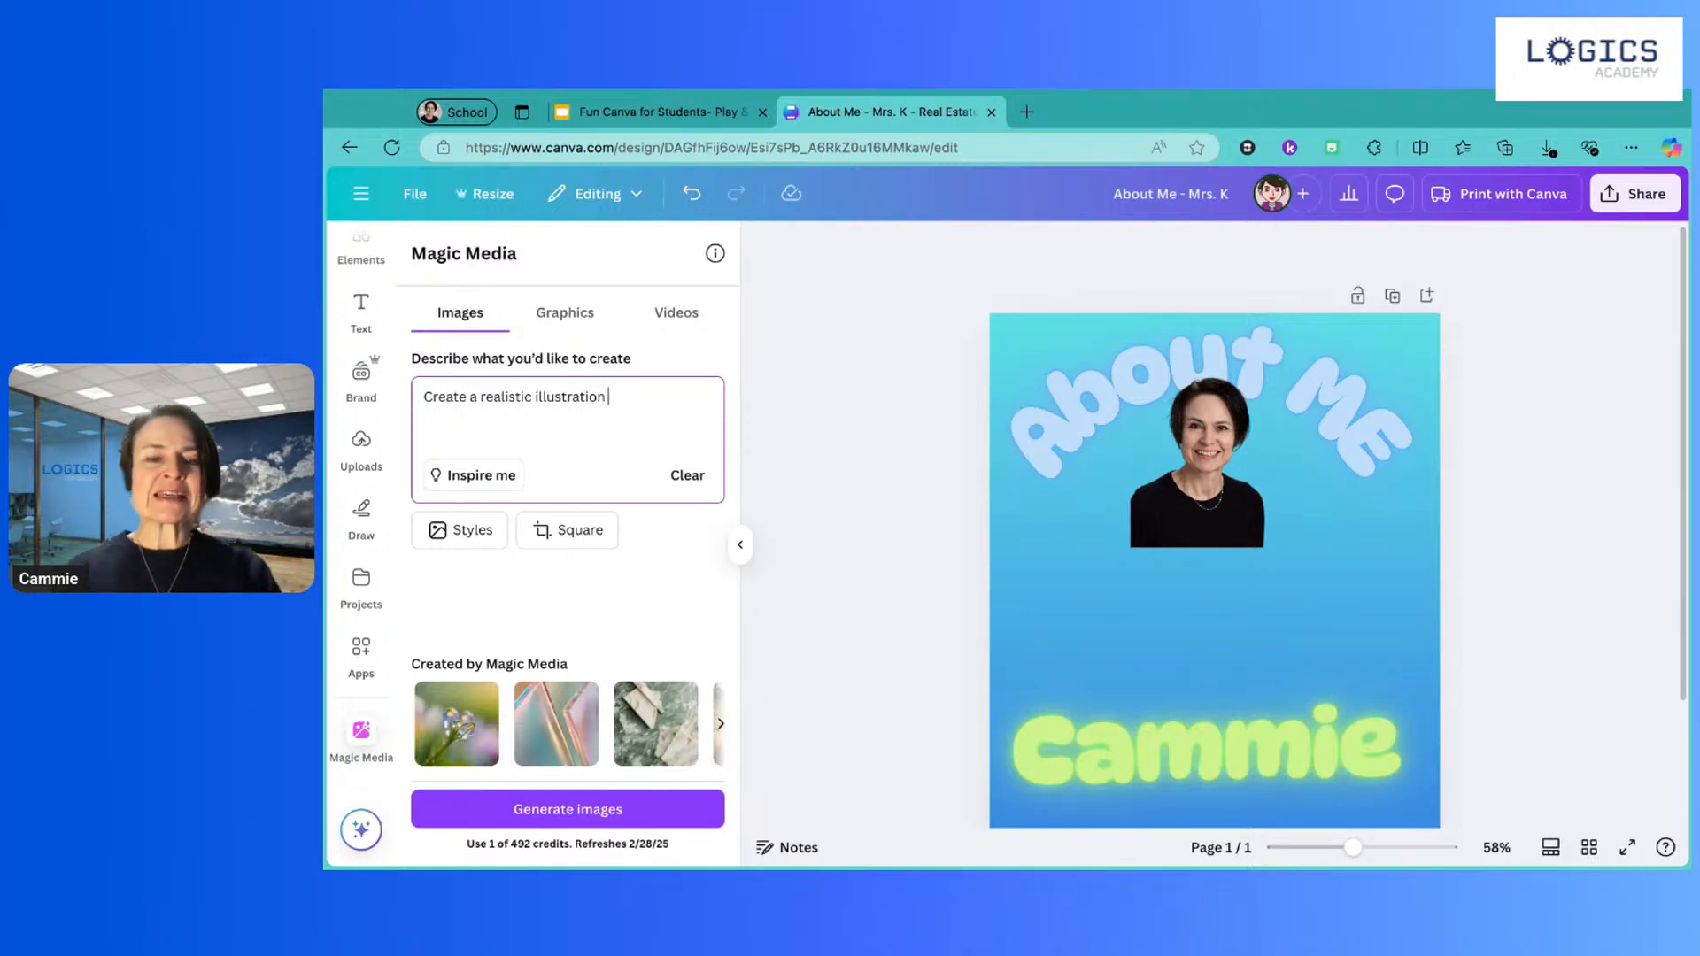
text(of )
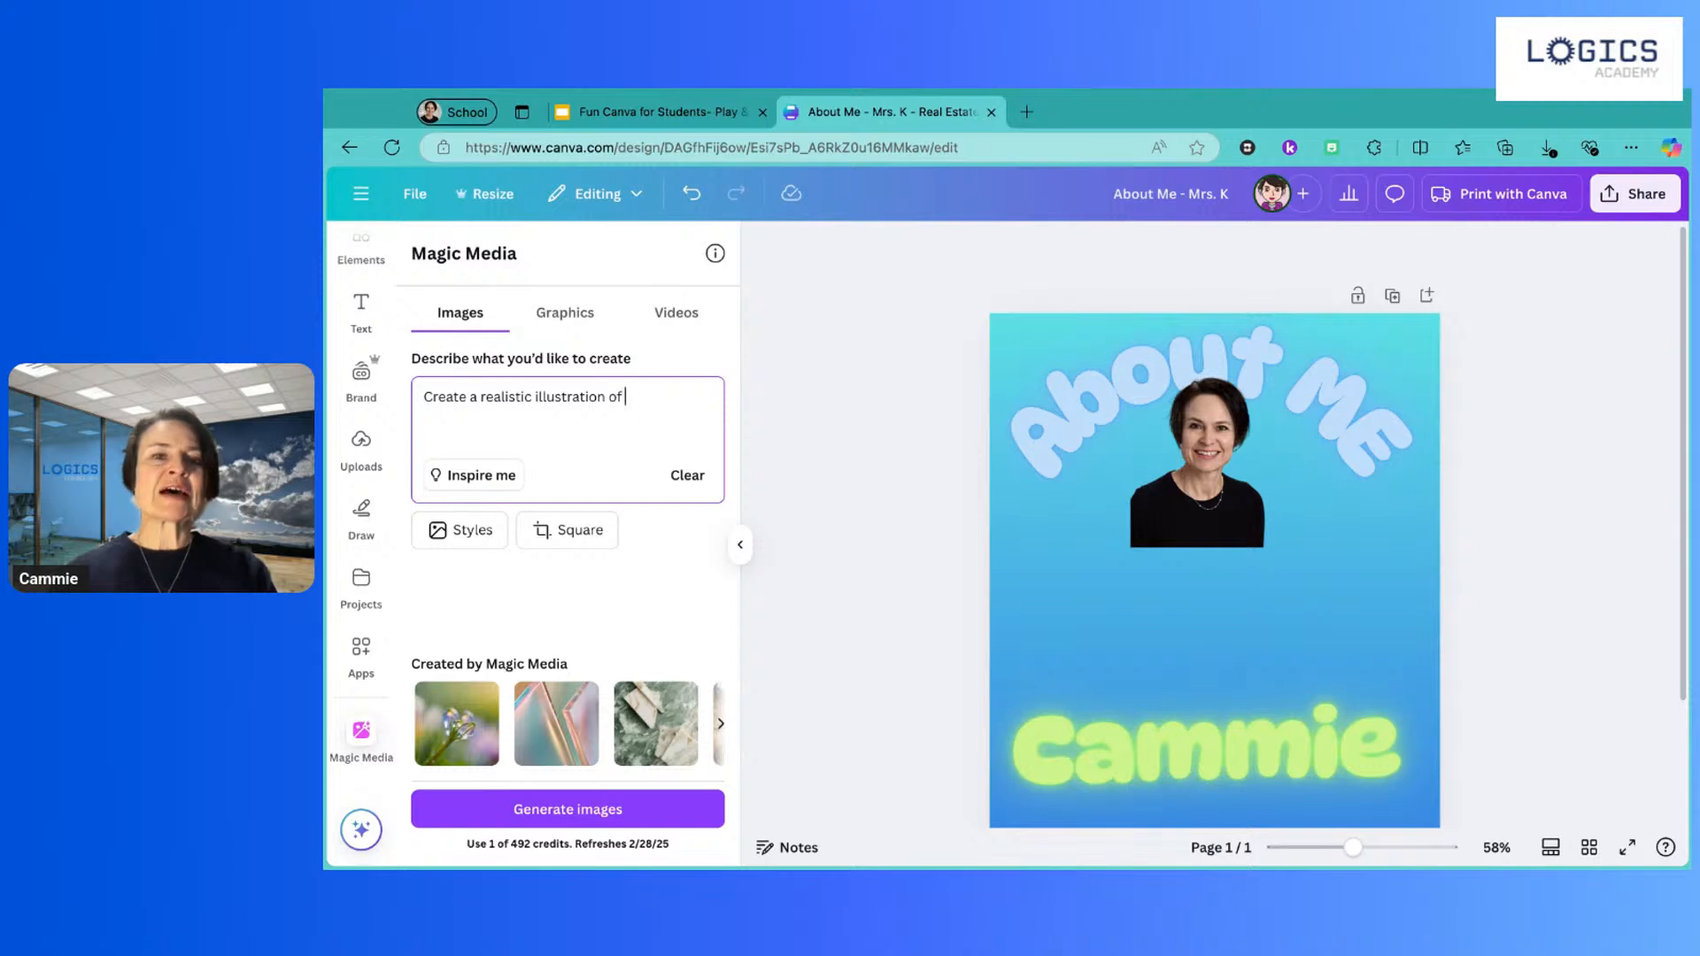
text(a lady )
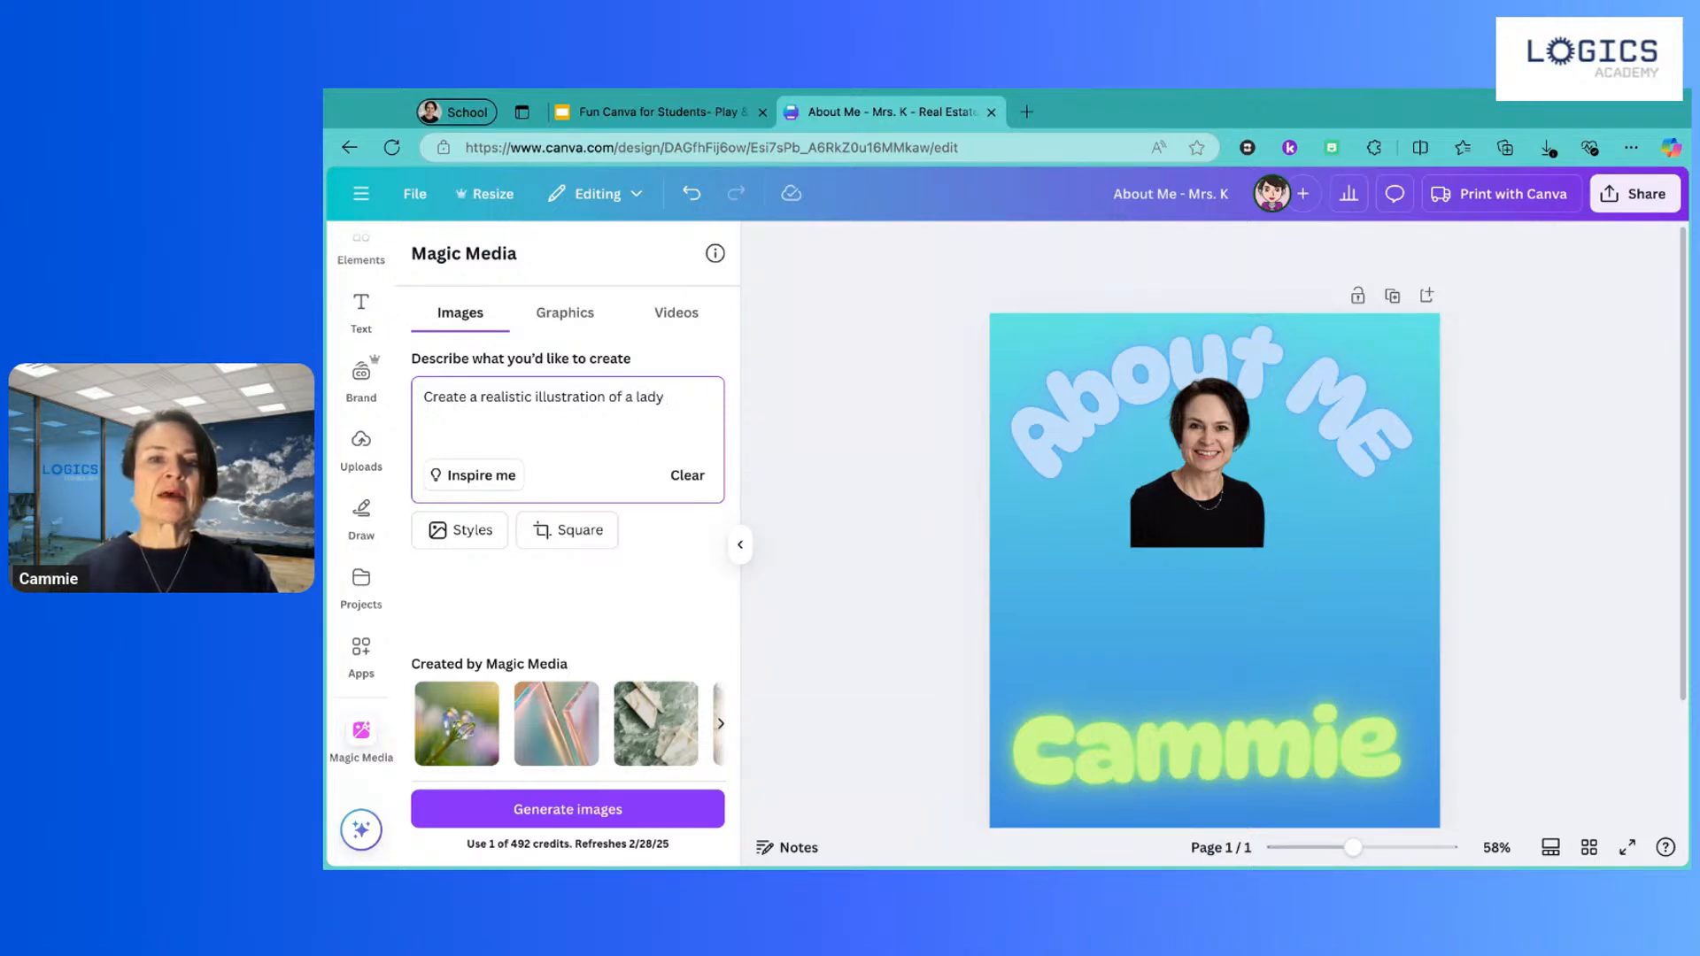
text(with very sh)
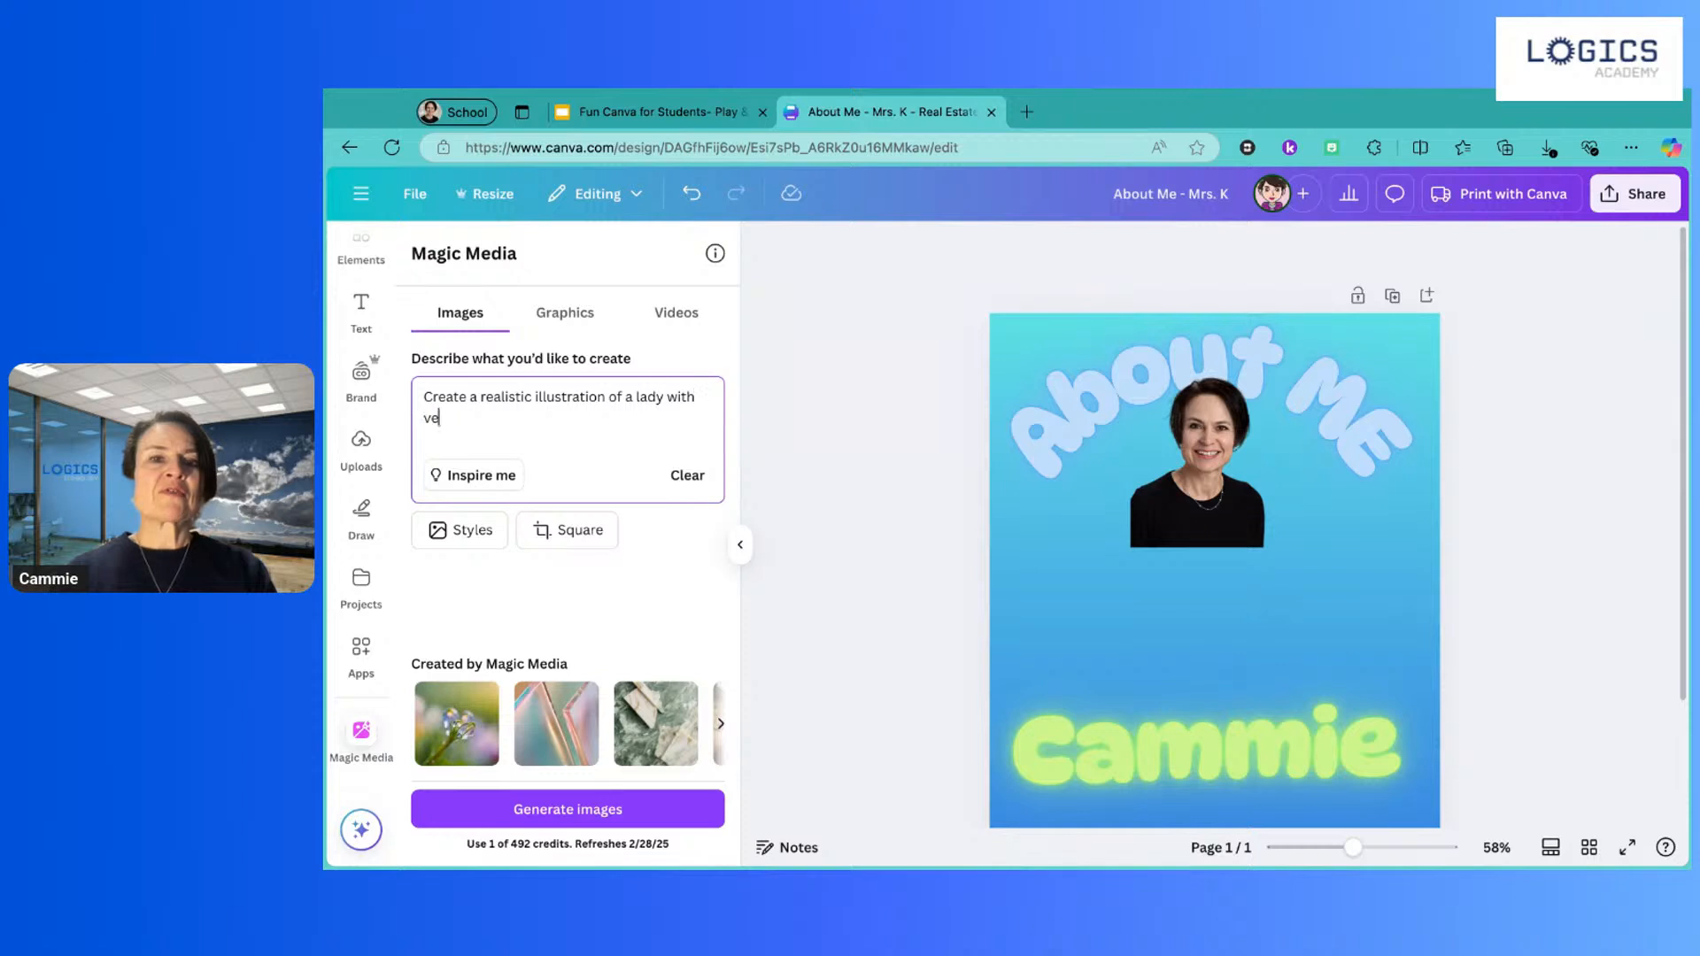
text(ort dark har)
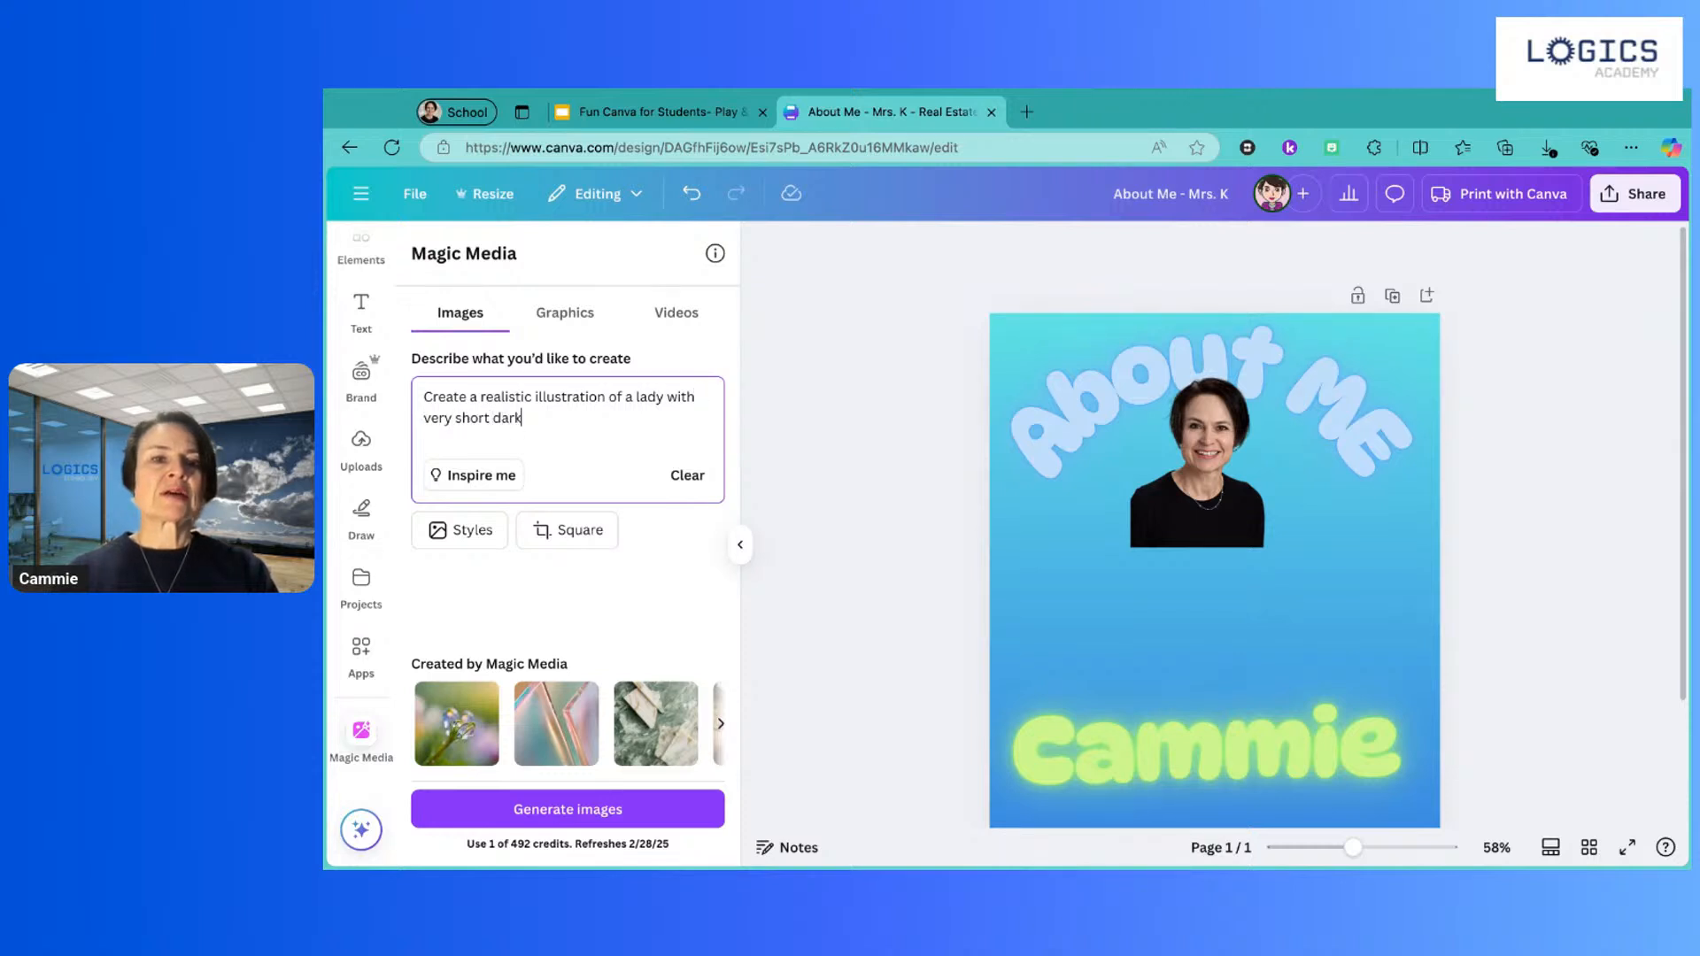
key(BackSpace)
key(BackSpace)
text(air )
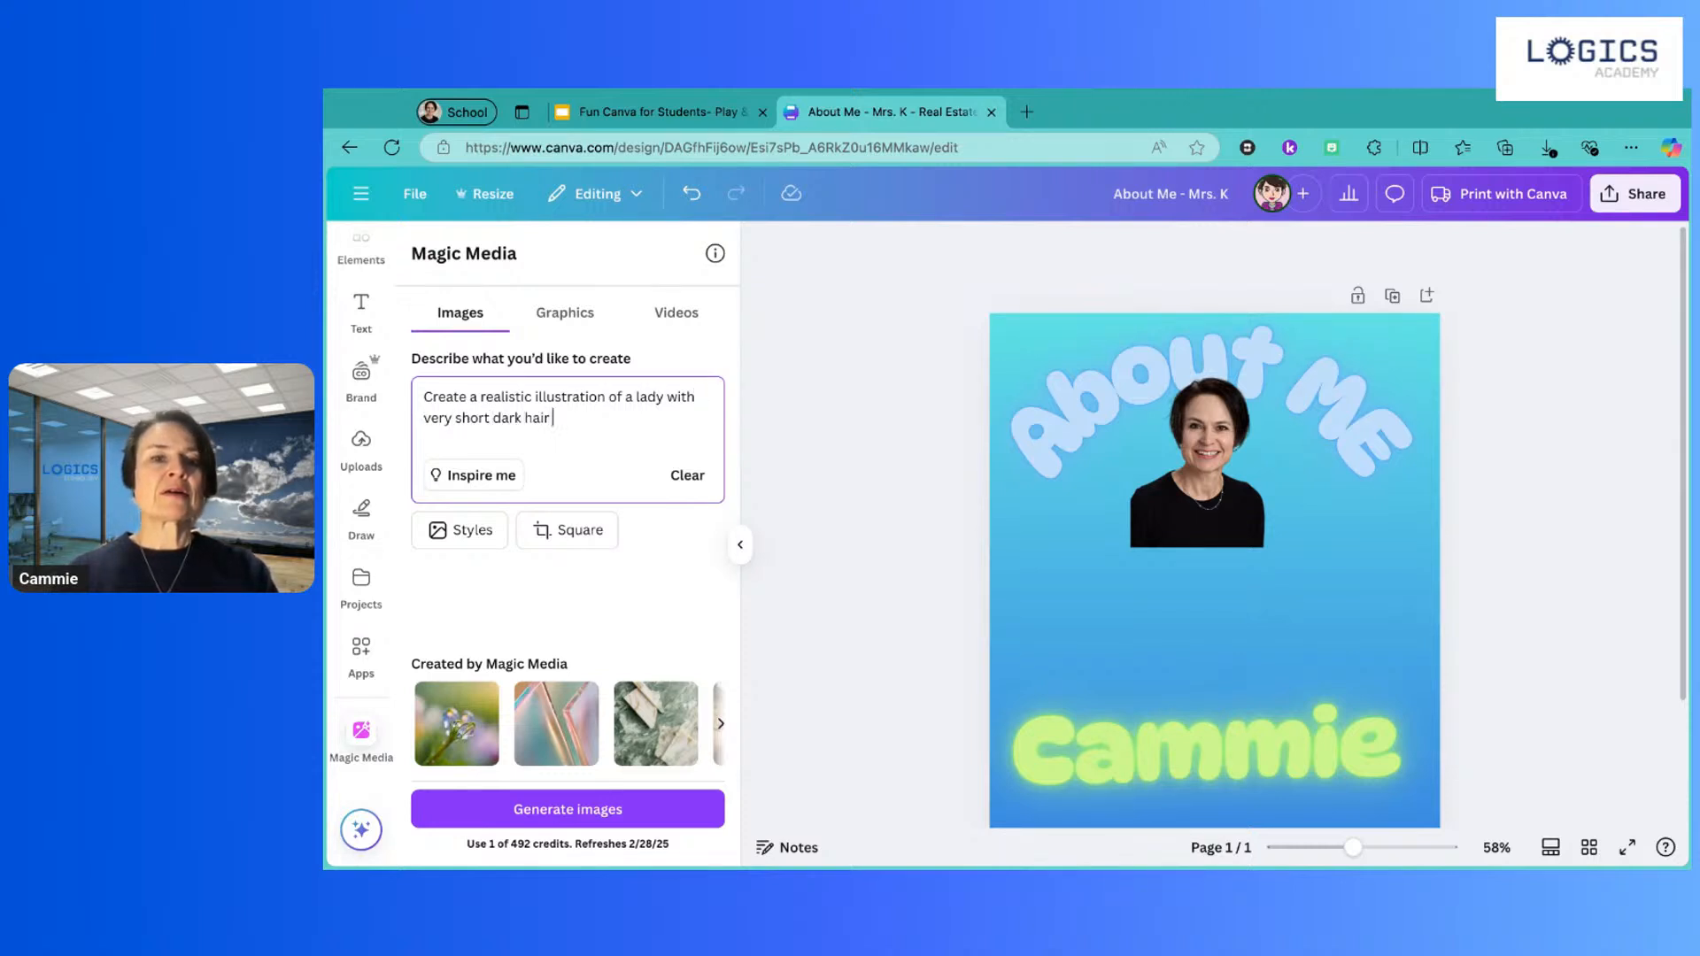
text(parted at)
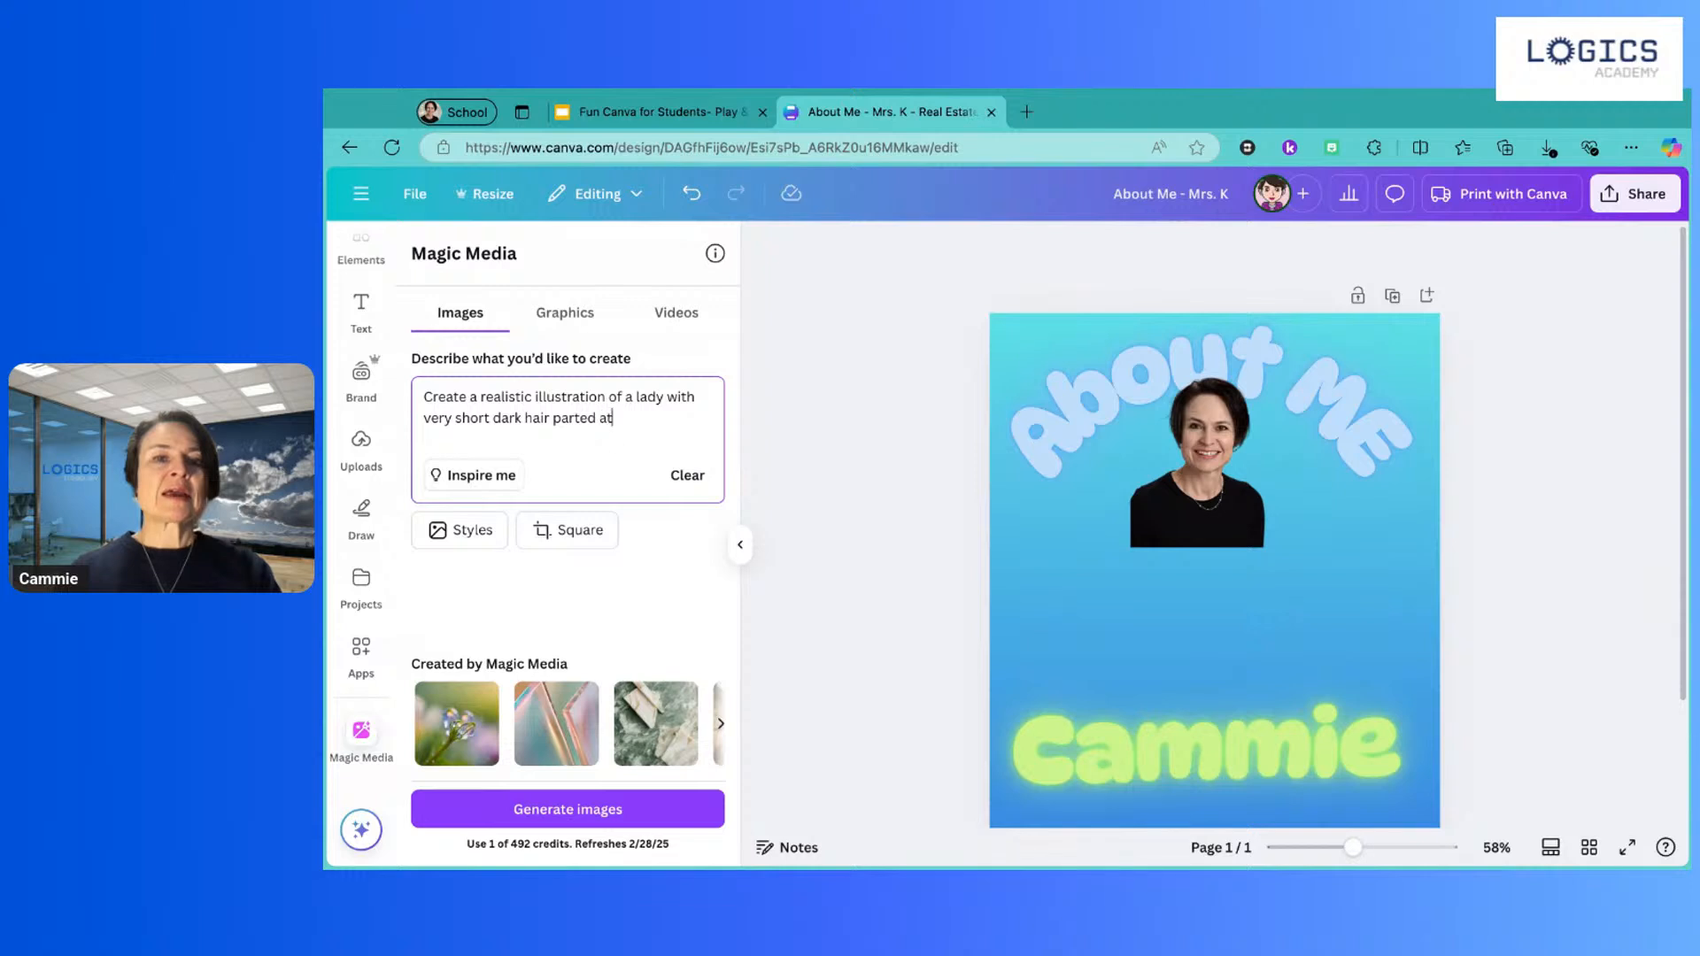
text( the side)
text(. Smilit)
text(ng.  Lig)
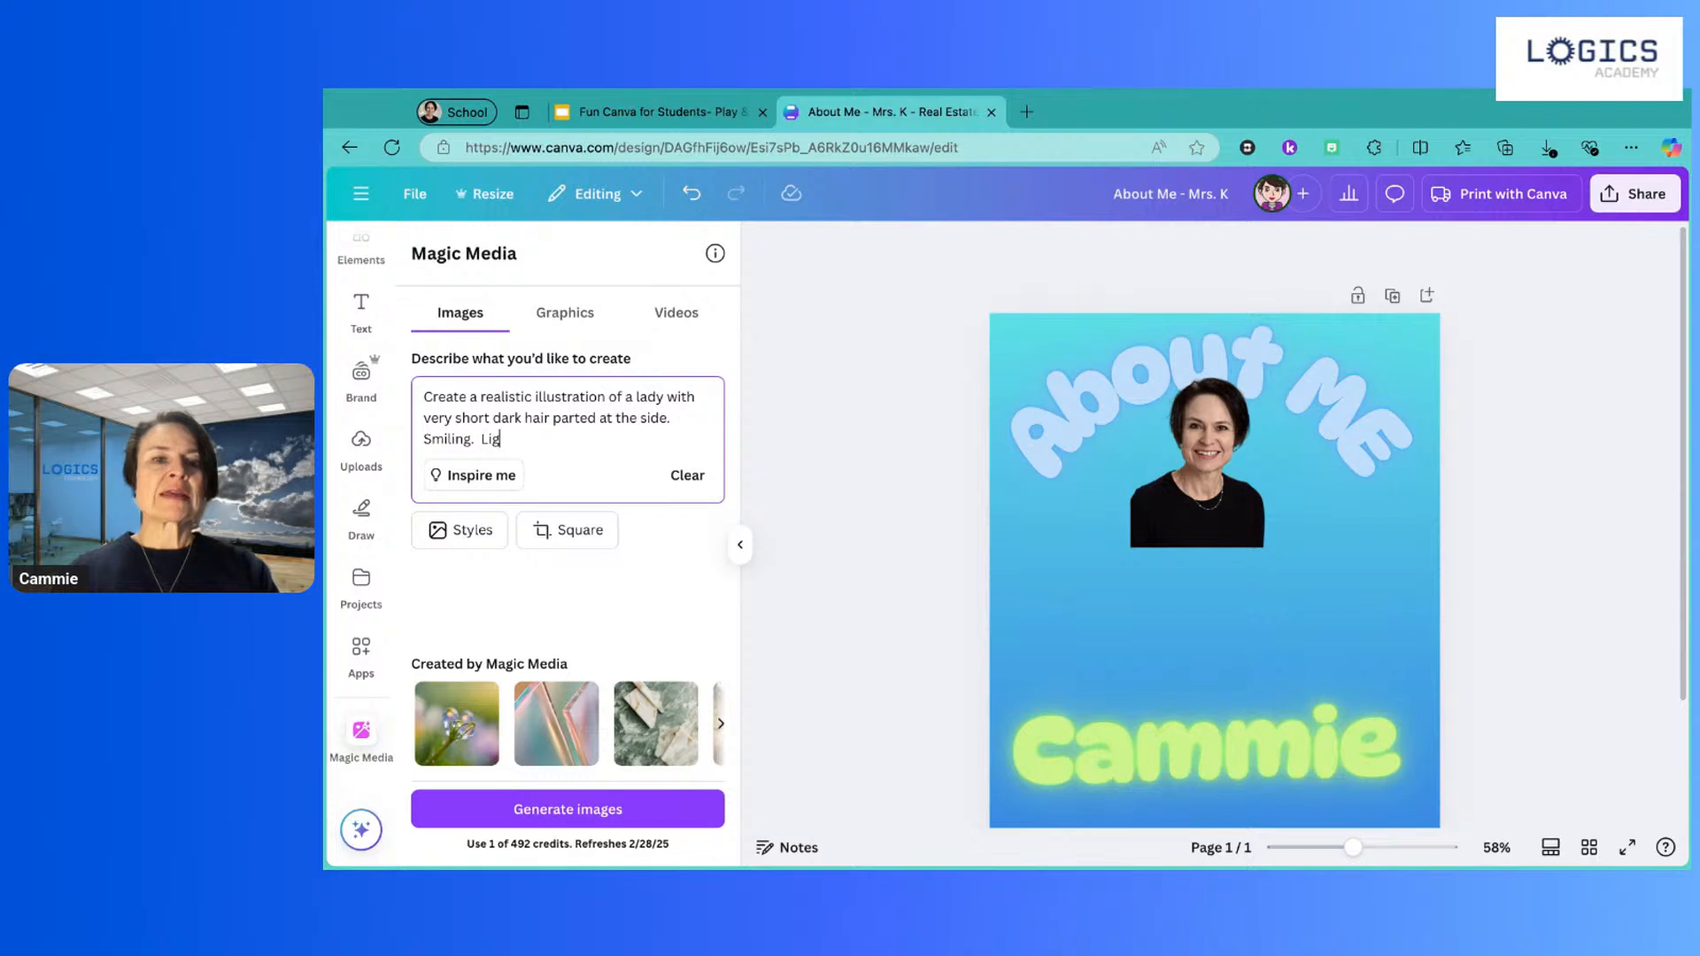
text(ht skin)
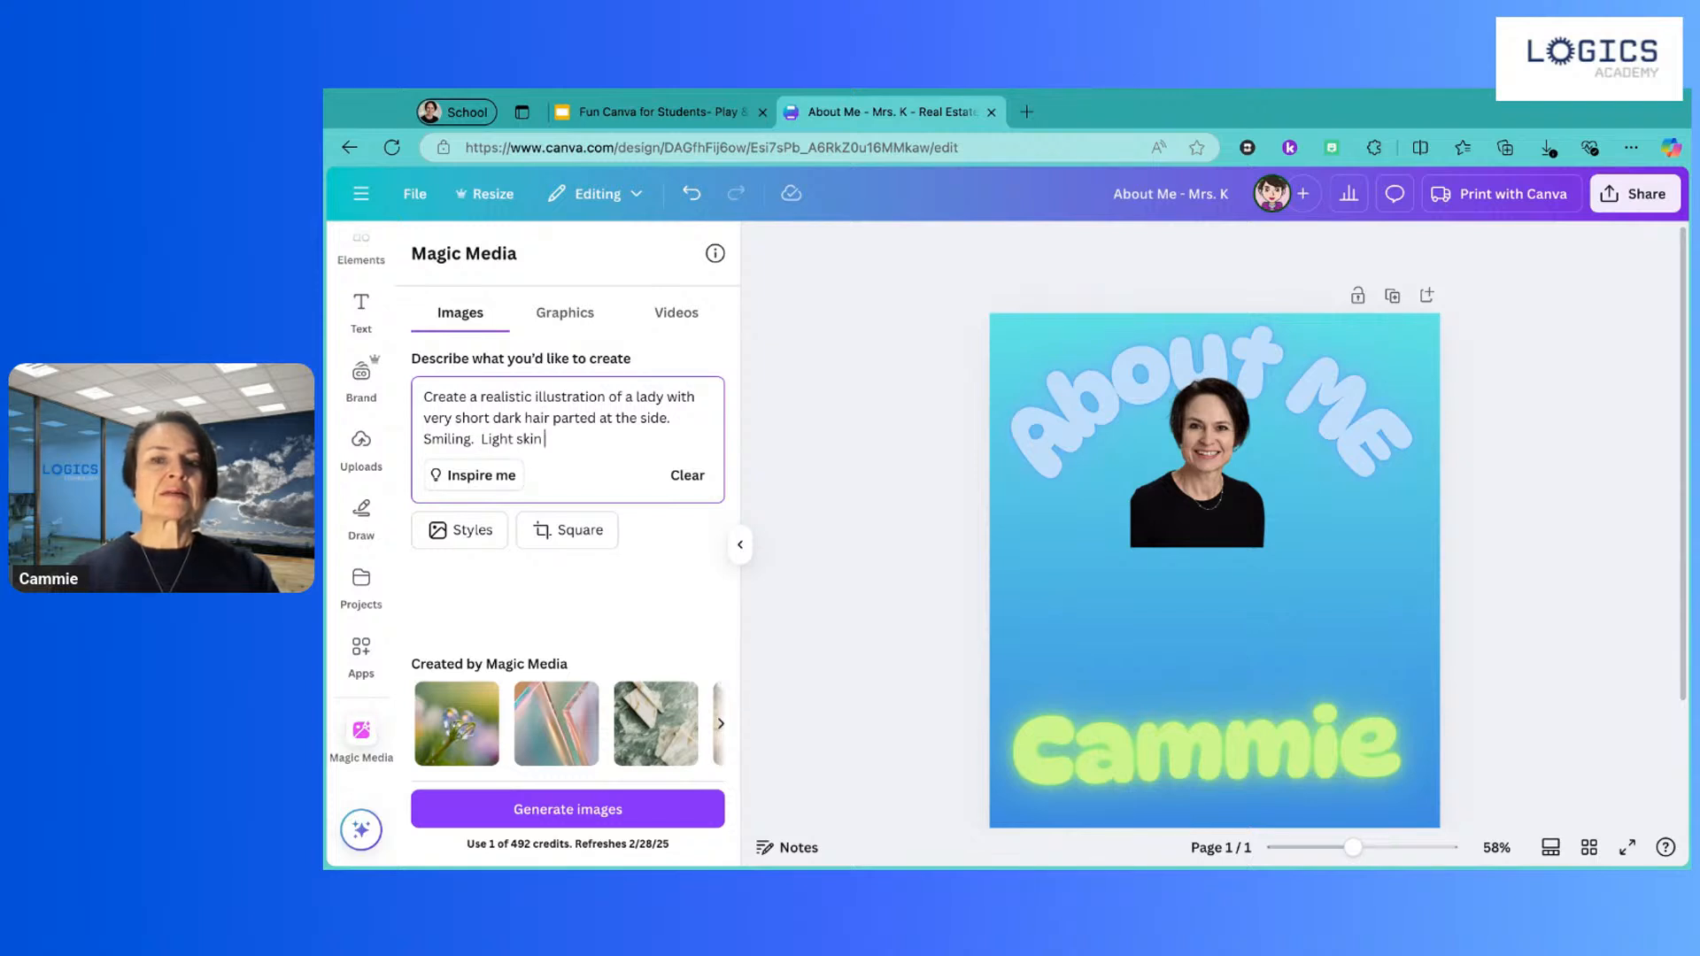
text( tone.)
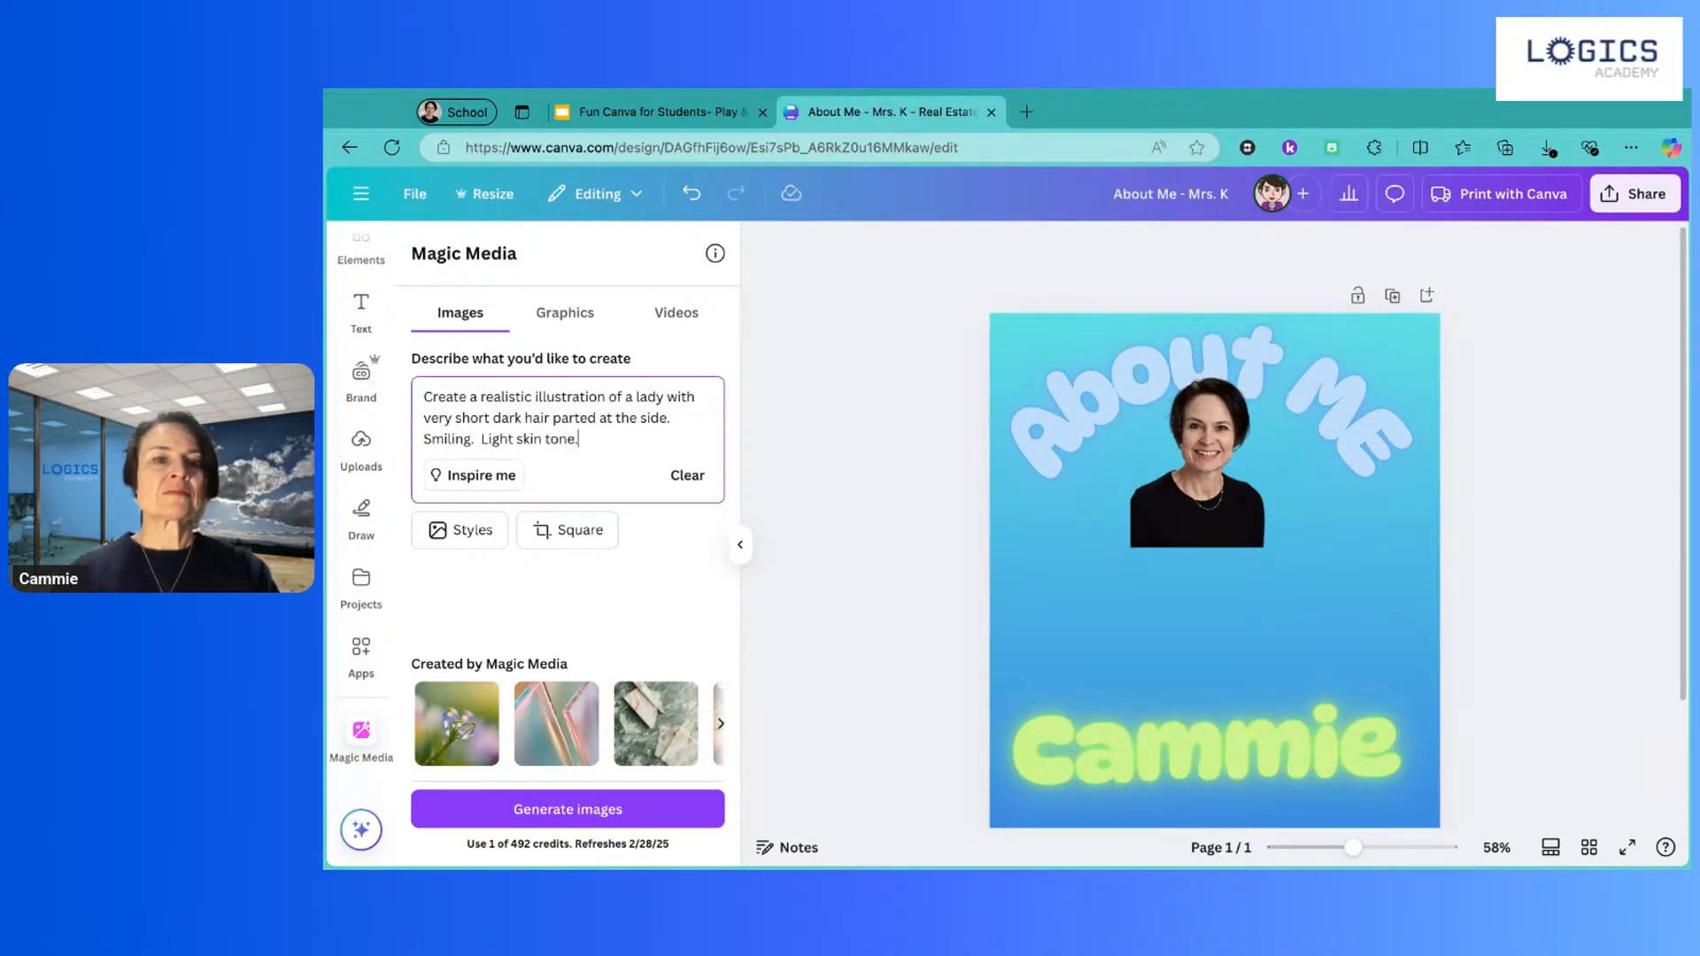
text(  Wearing a )
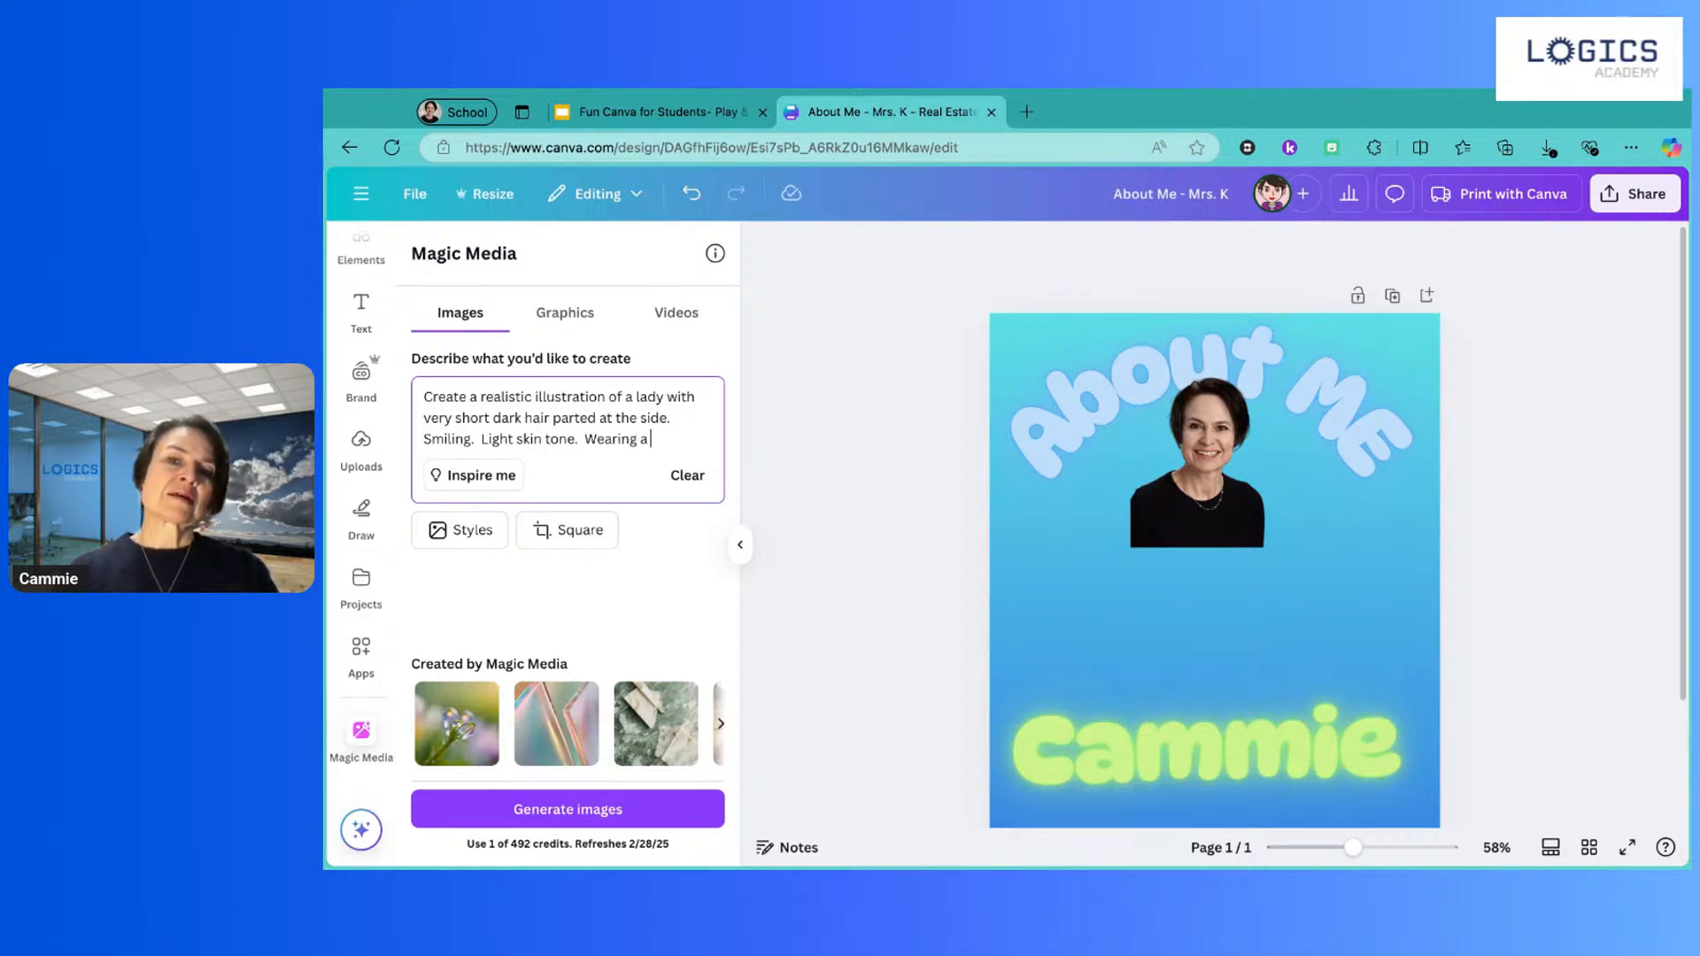
text(green)
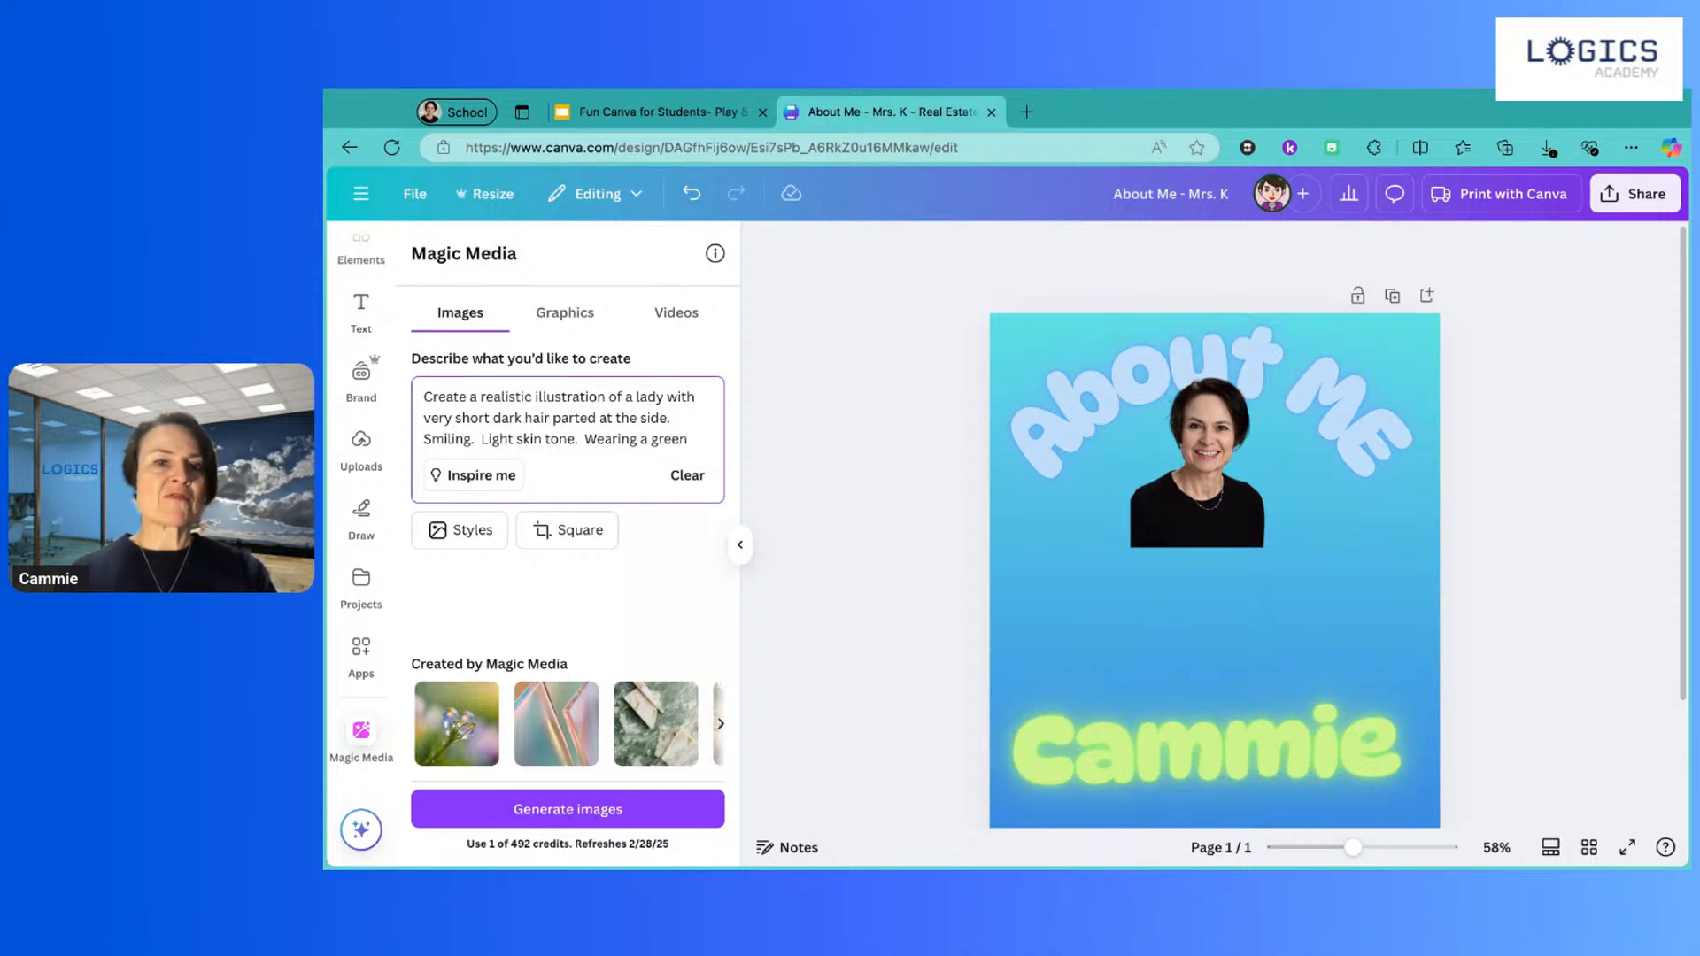
text( T-s)
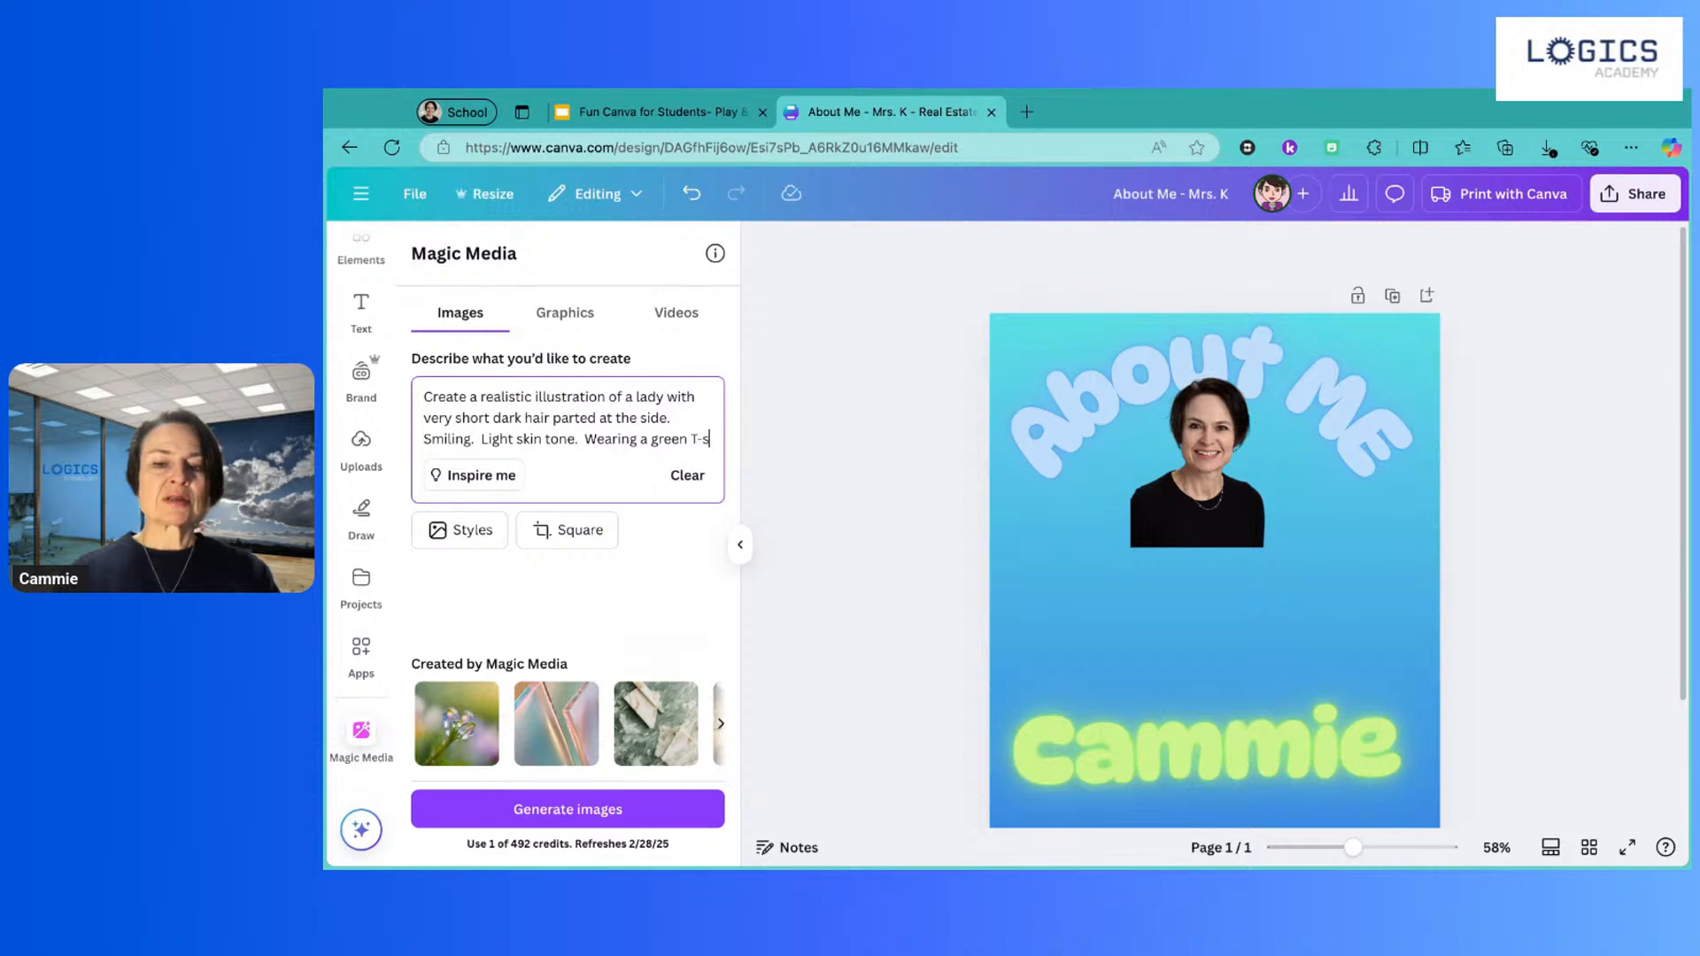
text(hirt)
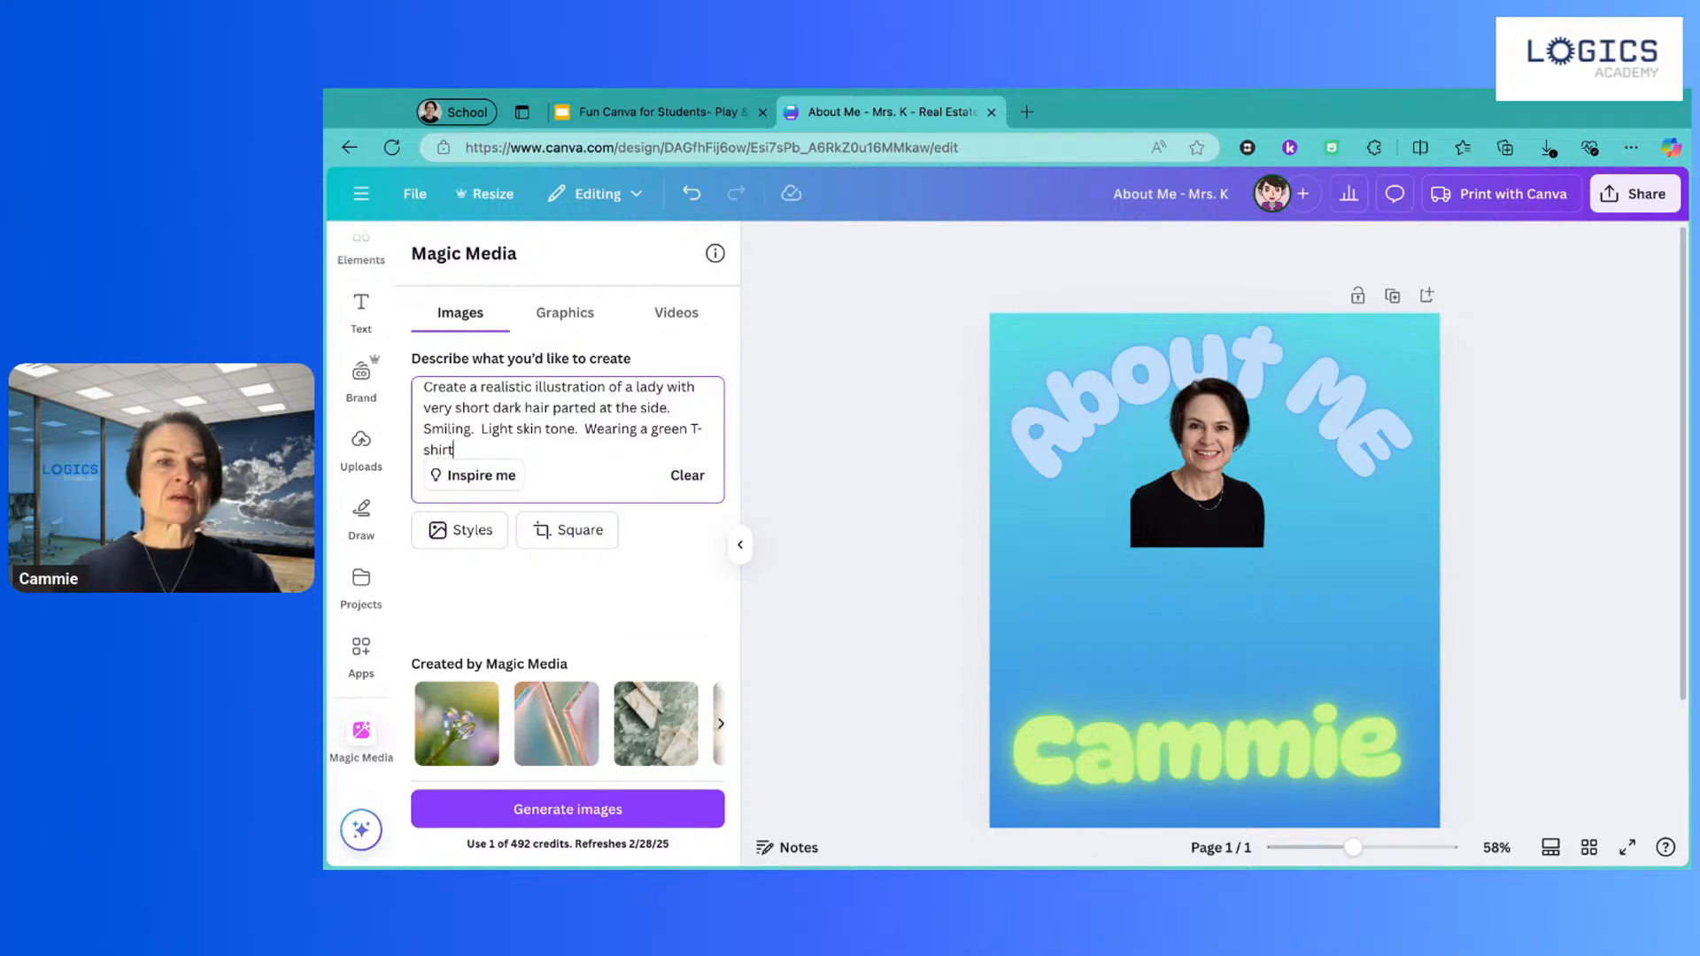
text( and )
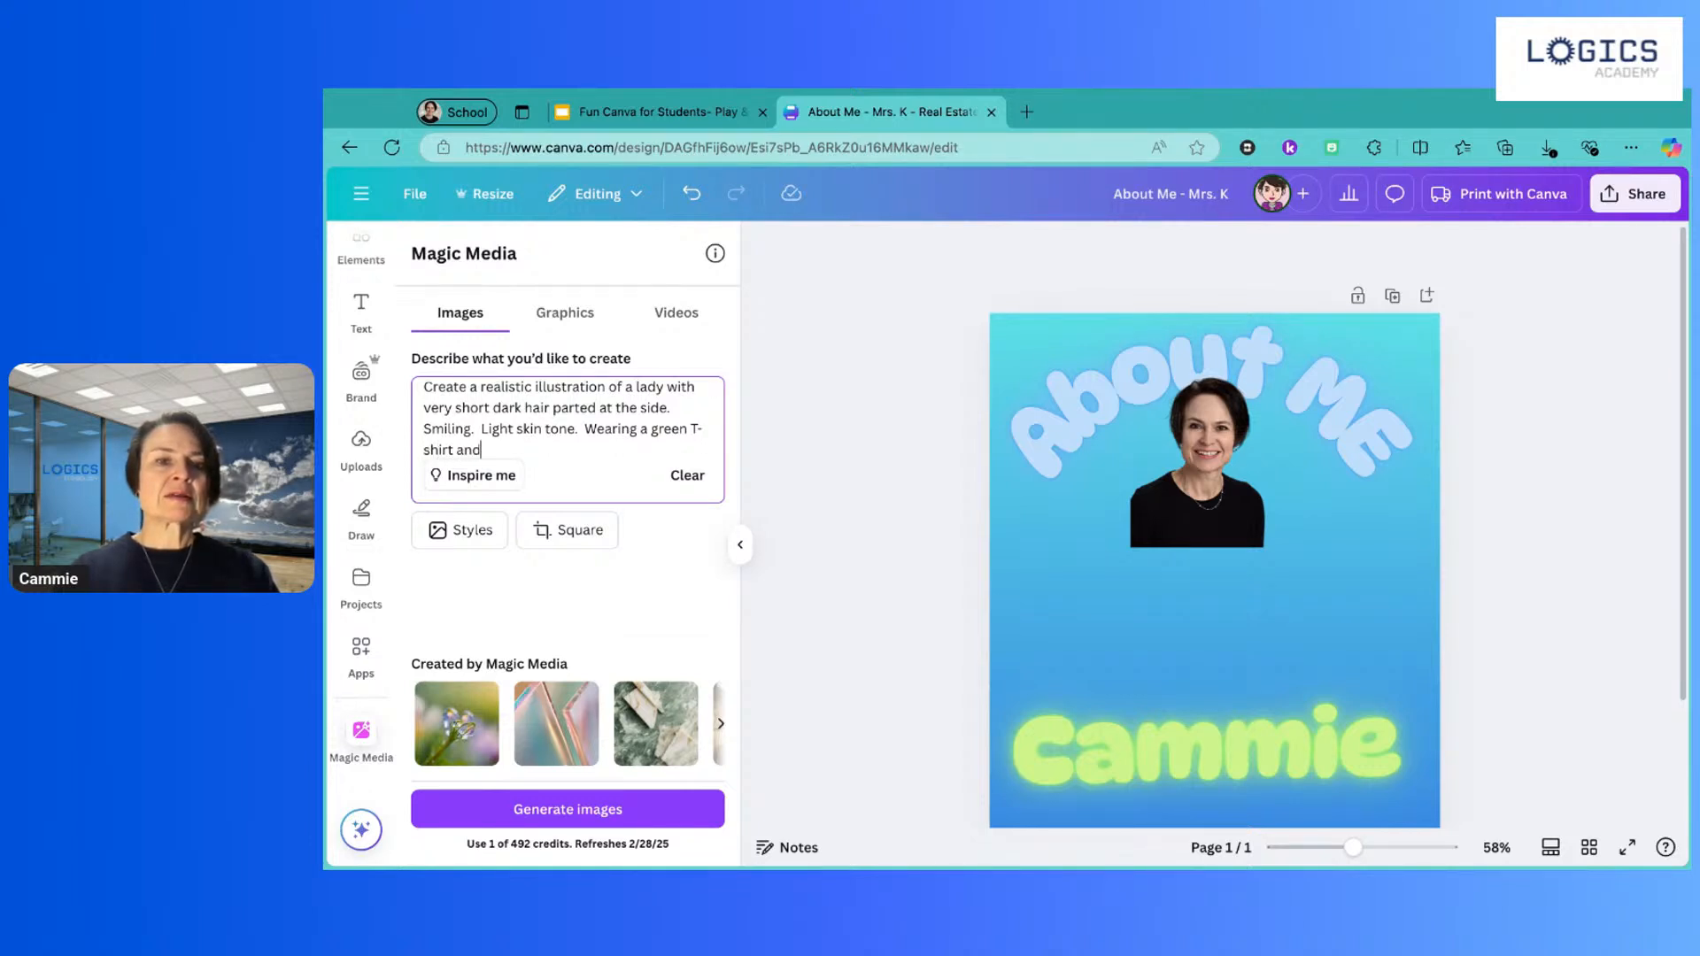
text(hol)
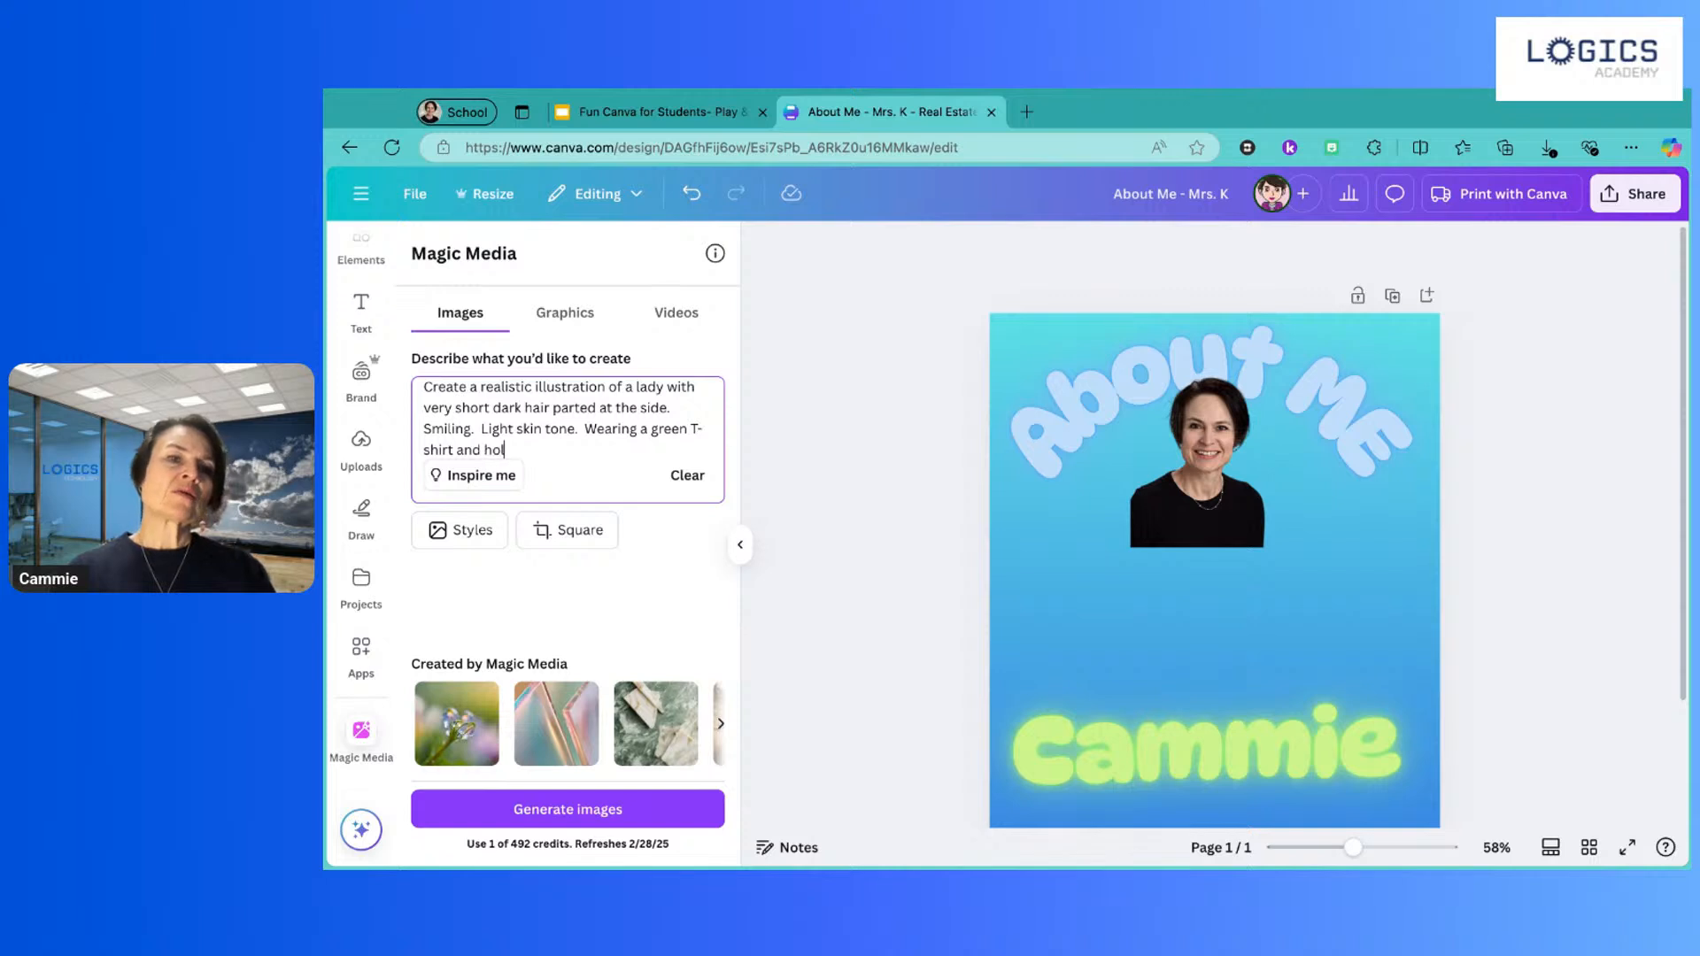
text(ding a coffe)
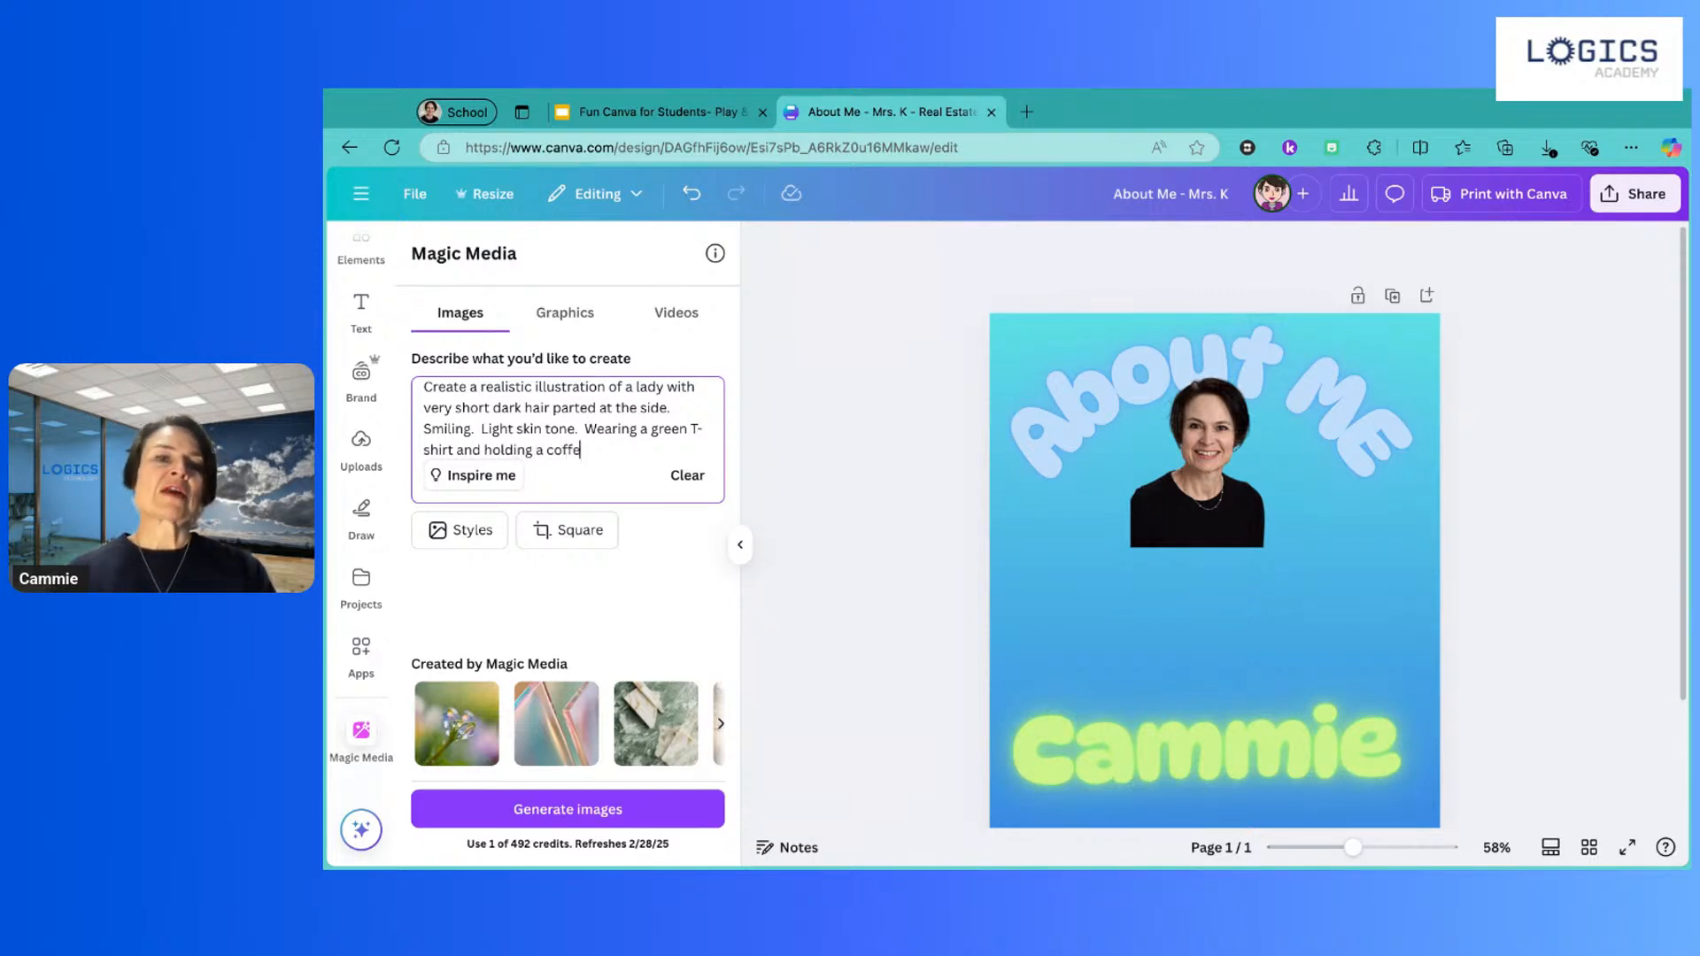
text(e mug)
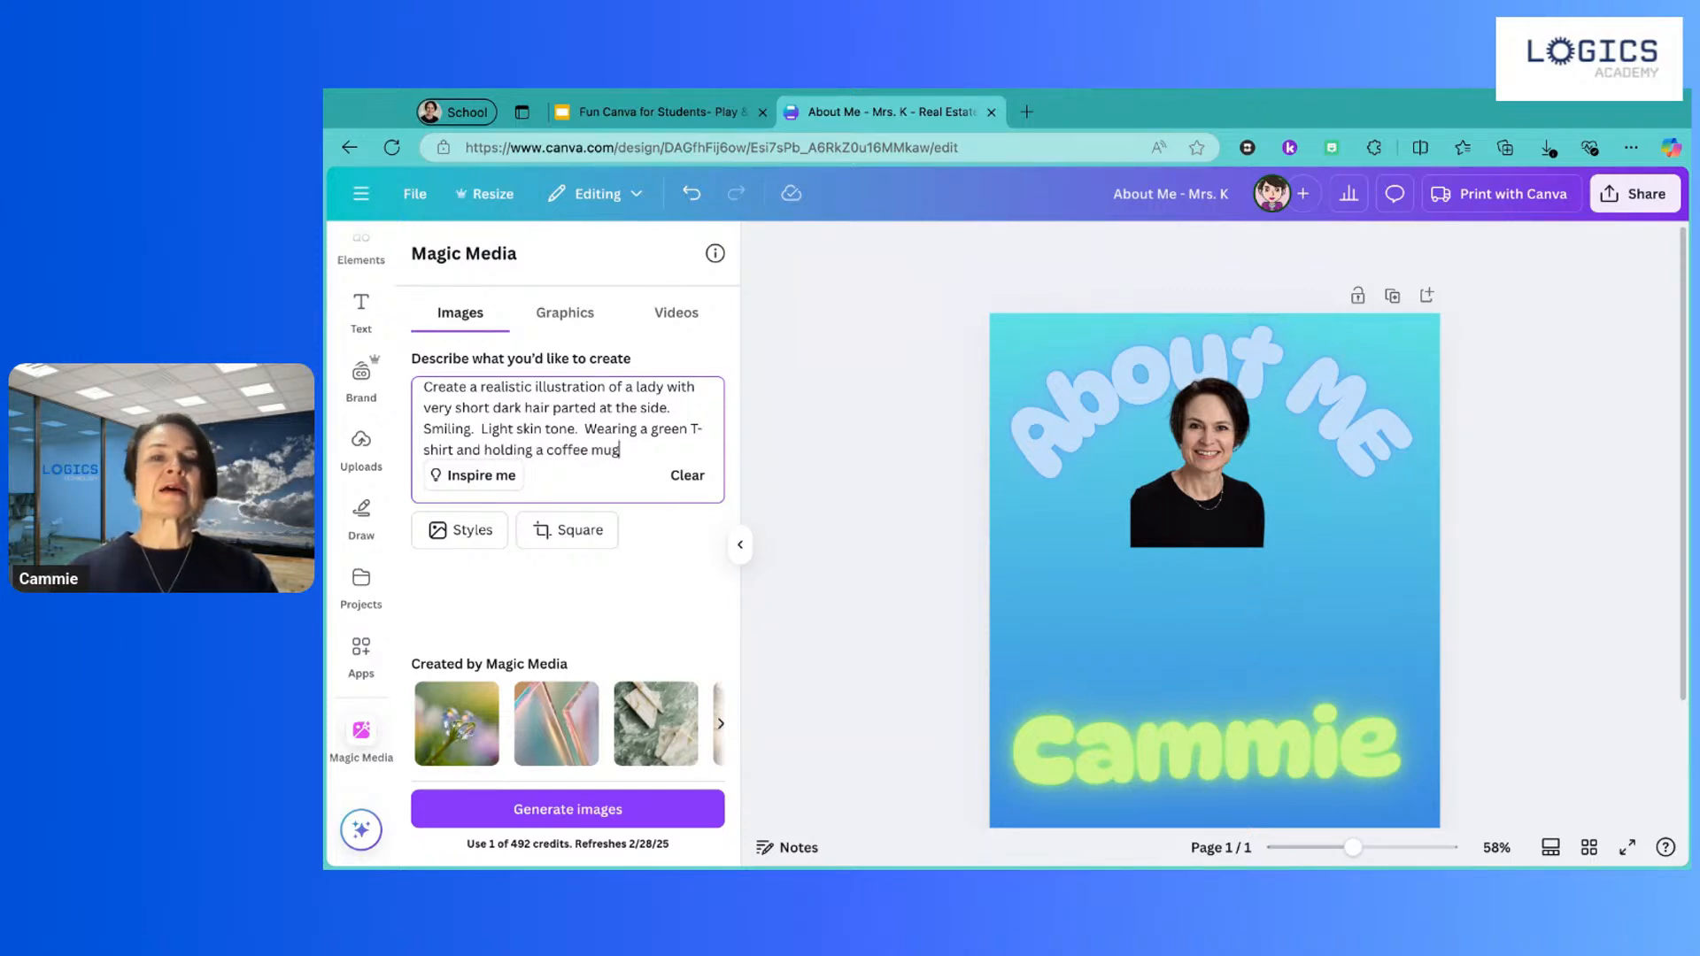
text(.)
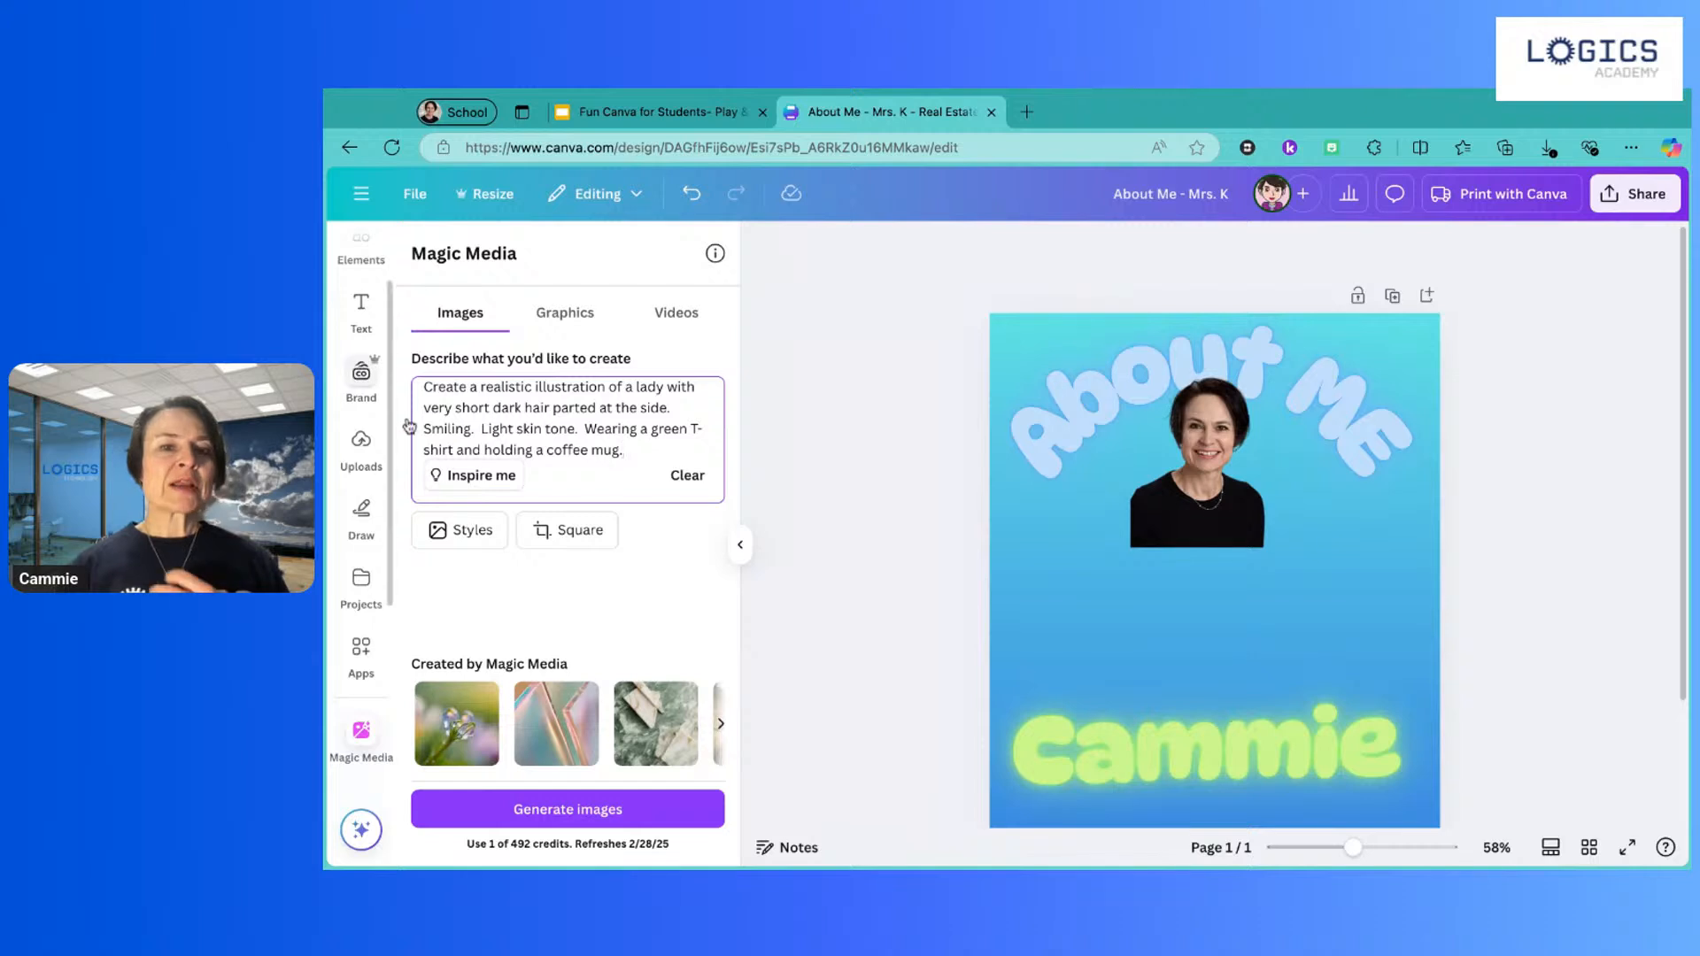
drag(639, 453, 420, 386)
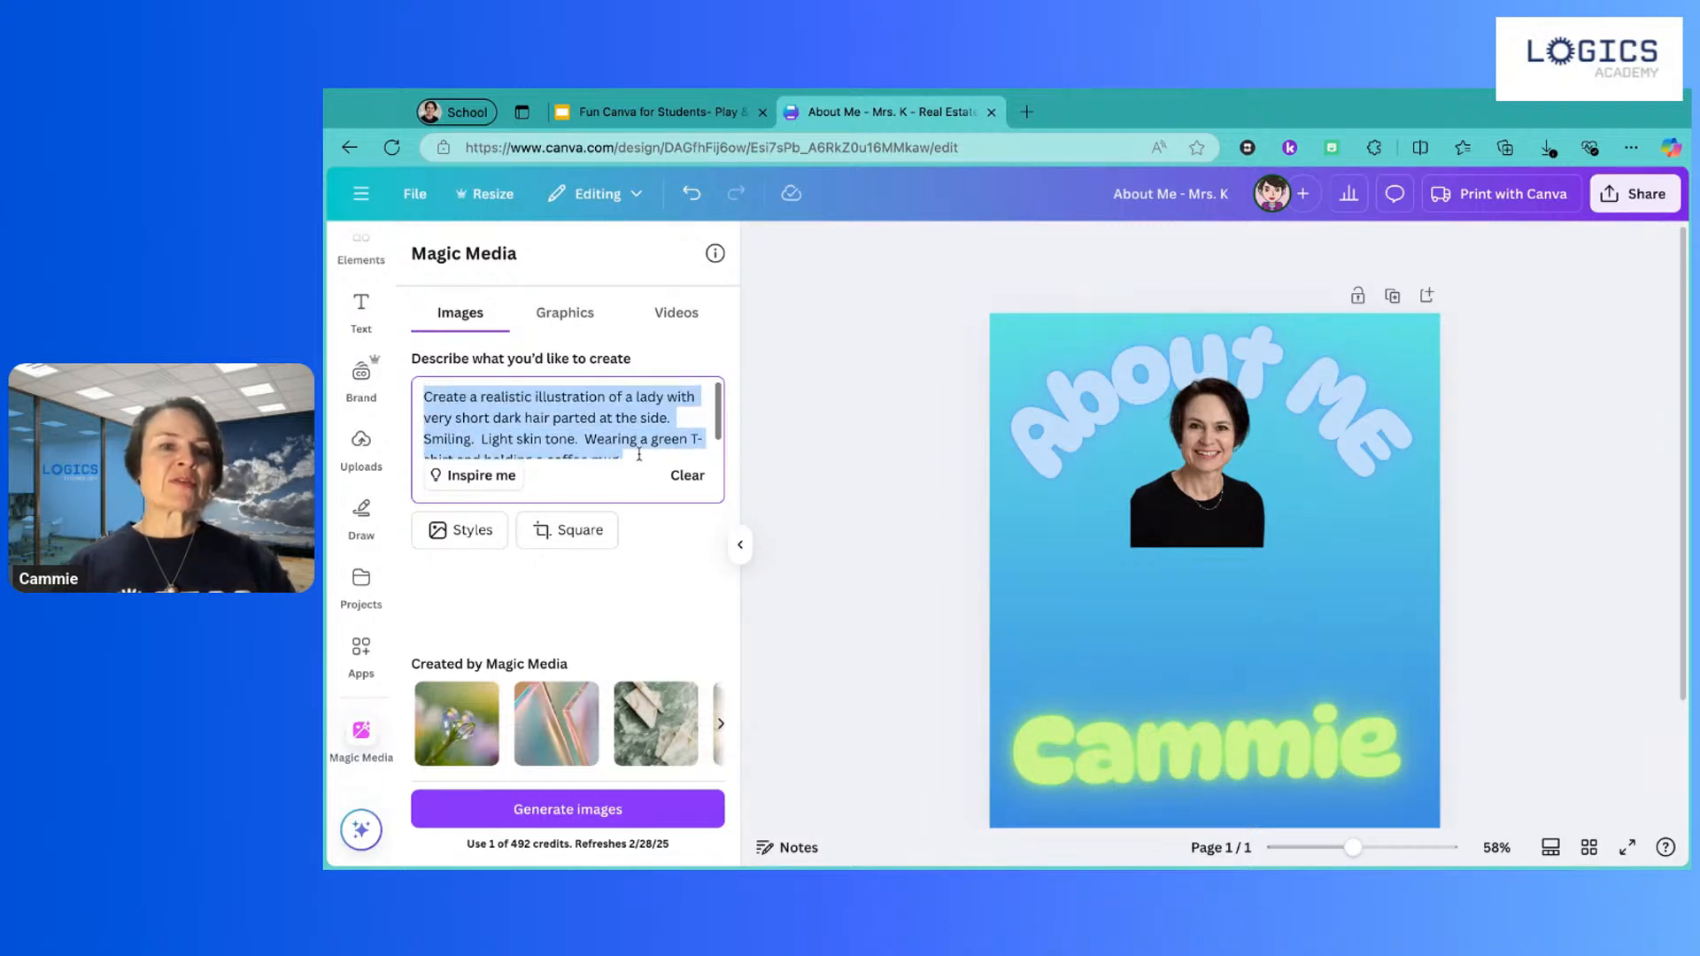
Step: Choose the Anime style for the lady illustration prompt
click(469, 531)
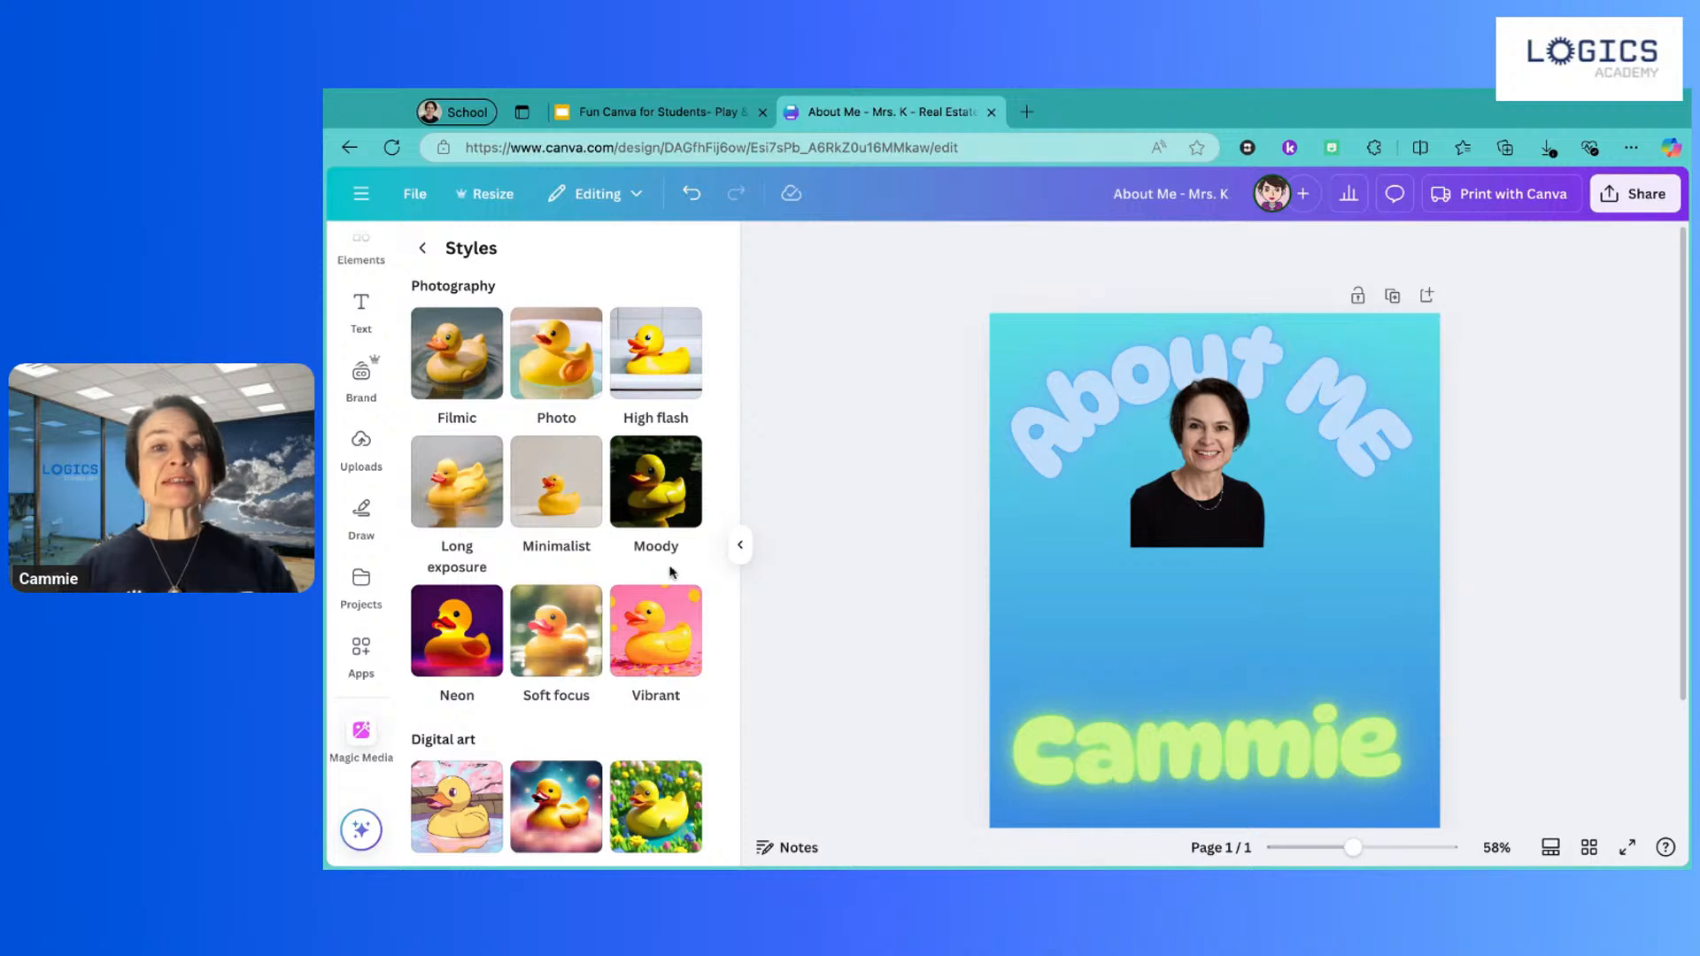
scroll(604, 634, down, 2)
scroll(605, 634, down, 1)
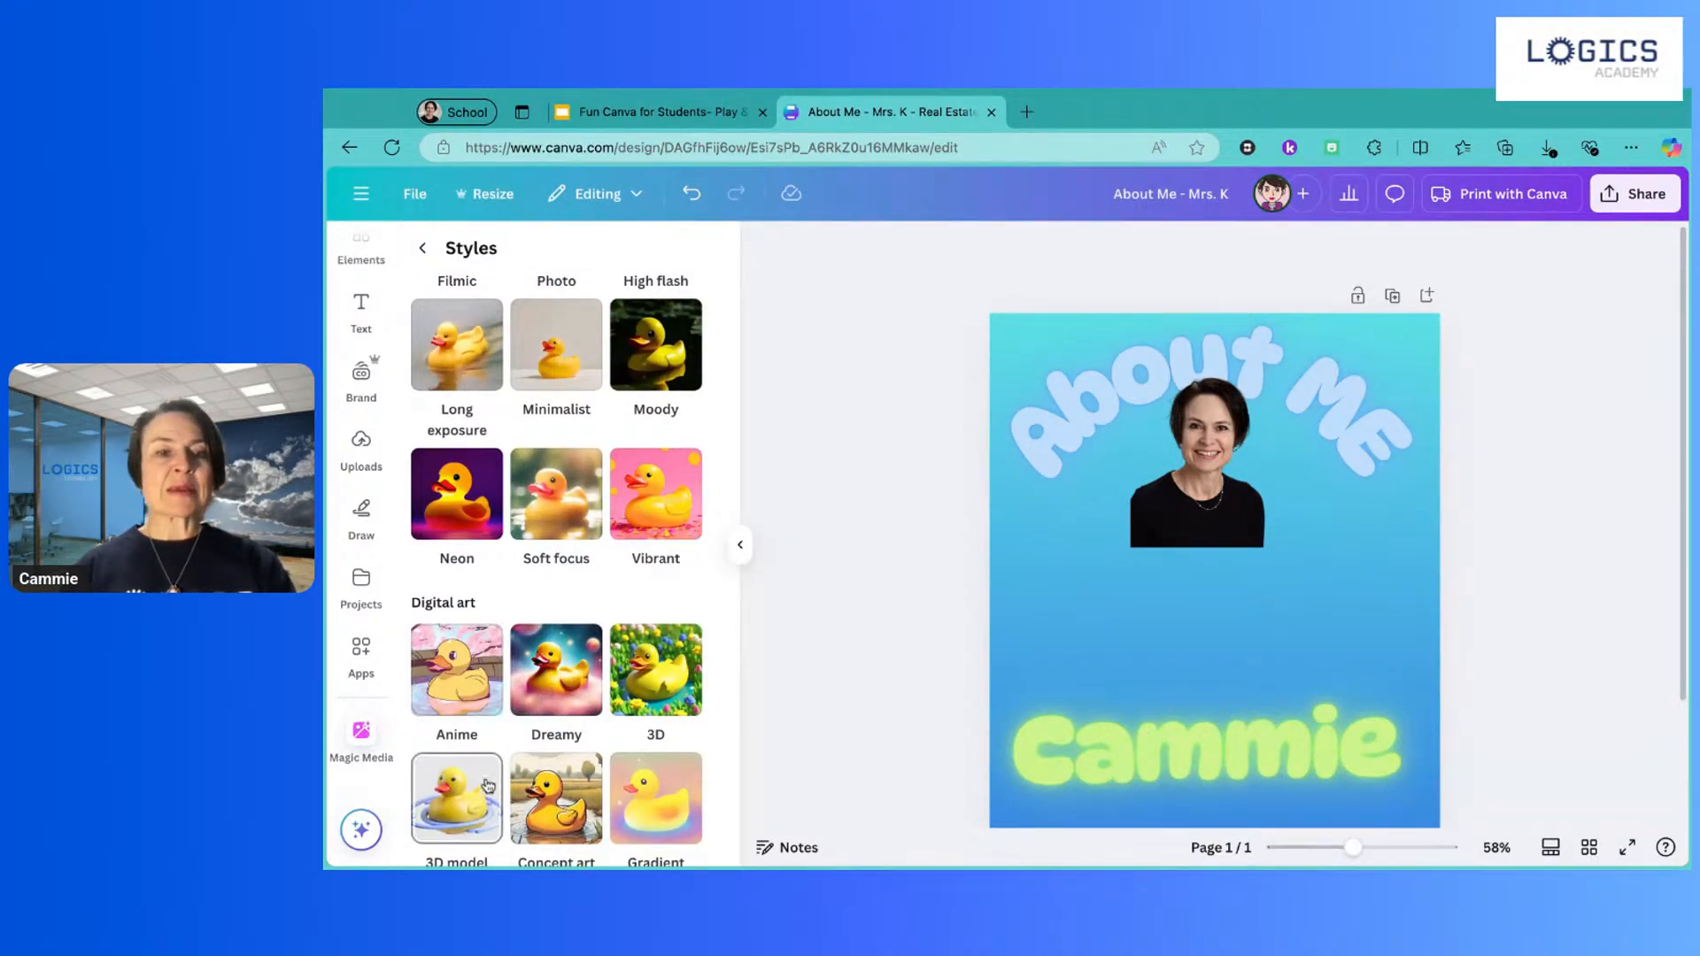
scroll(558, 801, down, 2)
scroll(566, 801, down, 1)
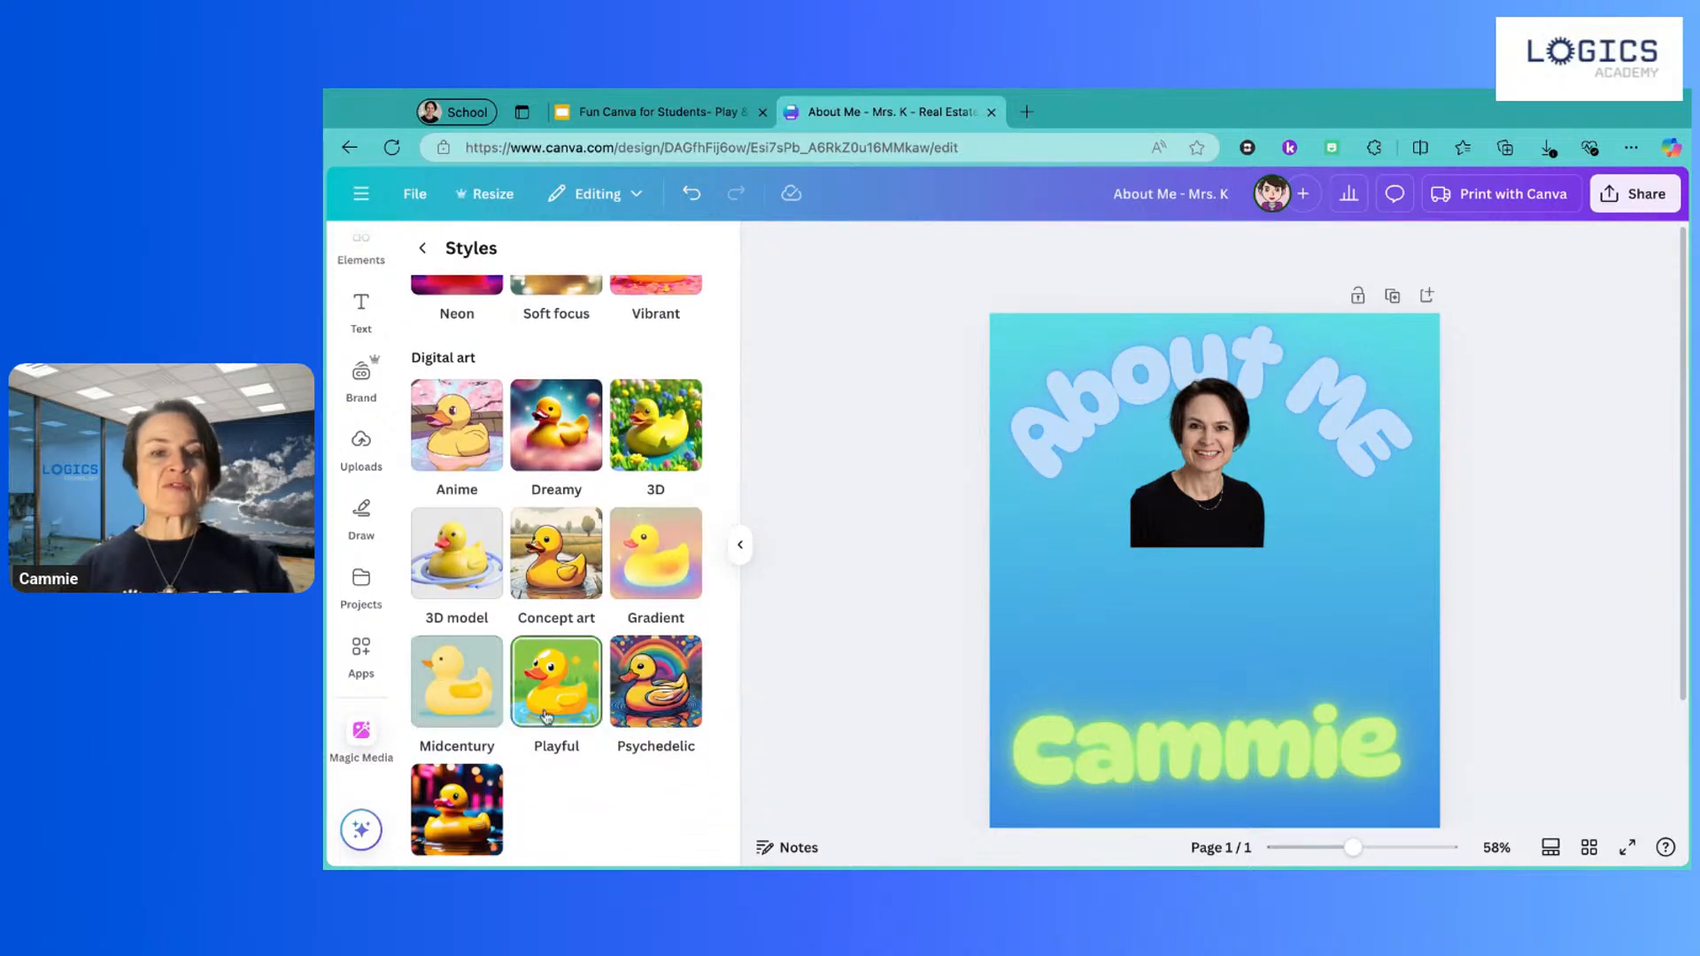
scroll(549, 716, down, 1)
scroll(552, 712, up, 2)
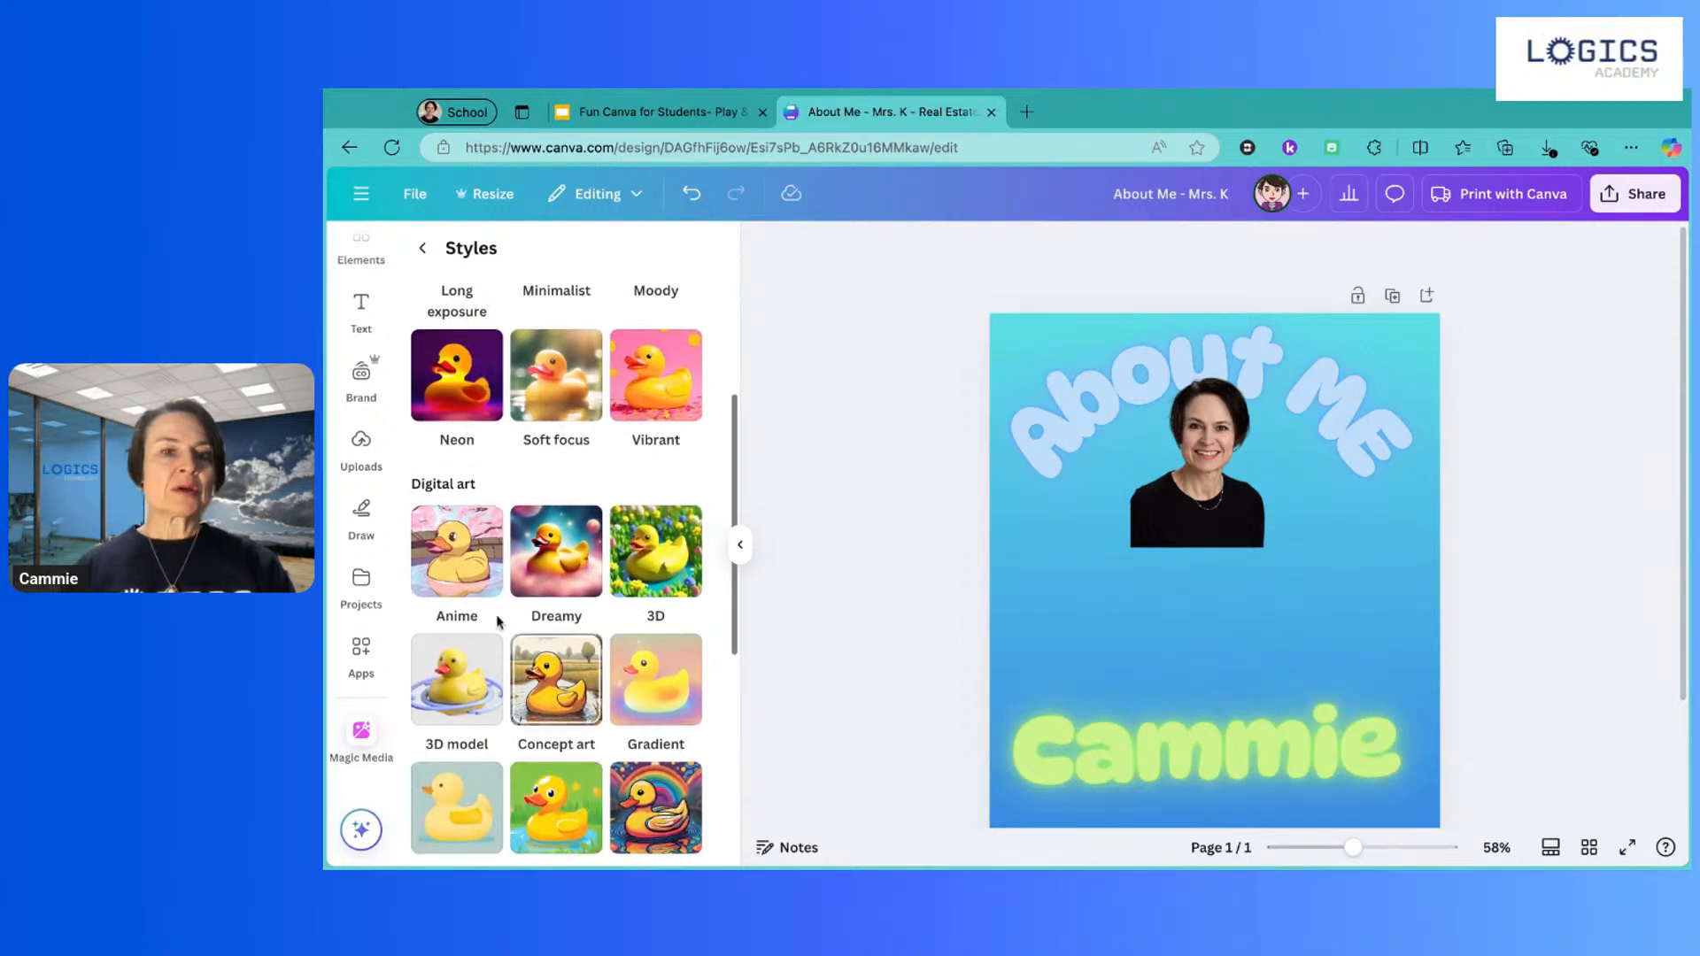
click(462, 574)
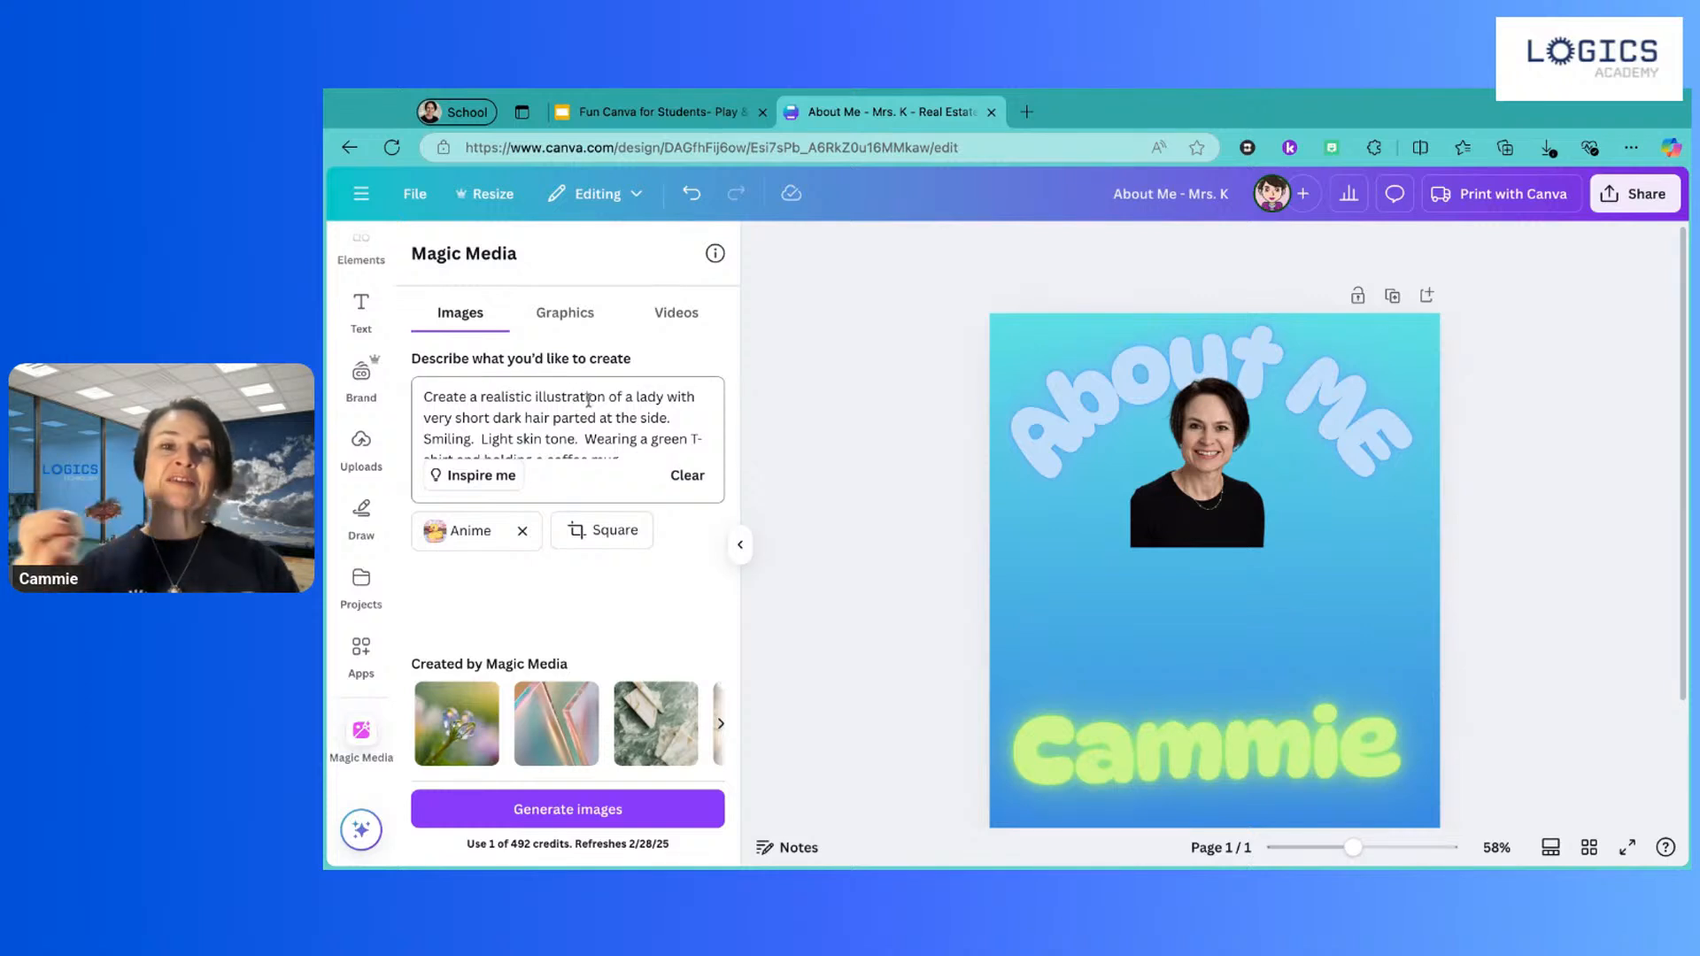
Step: Generate four anime-style images of the short-haired lady holding a coffee mug
click(549, 813)
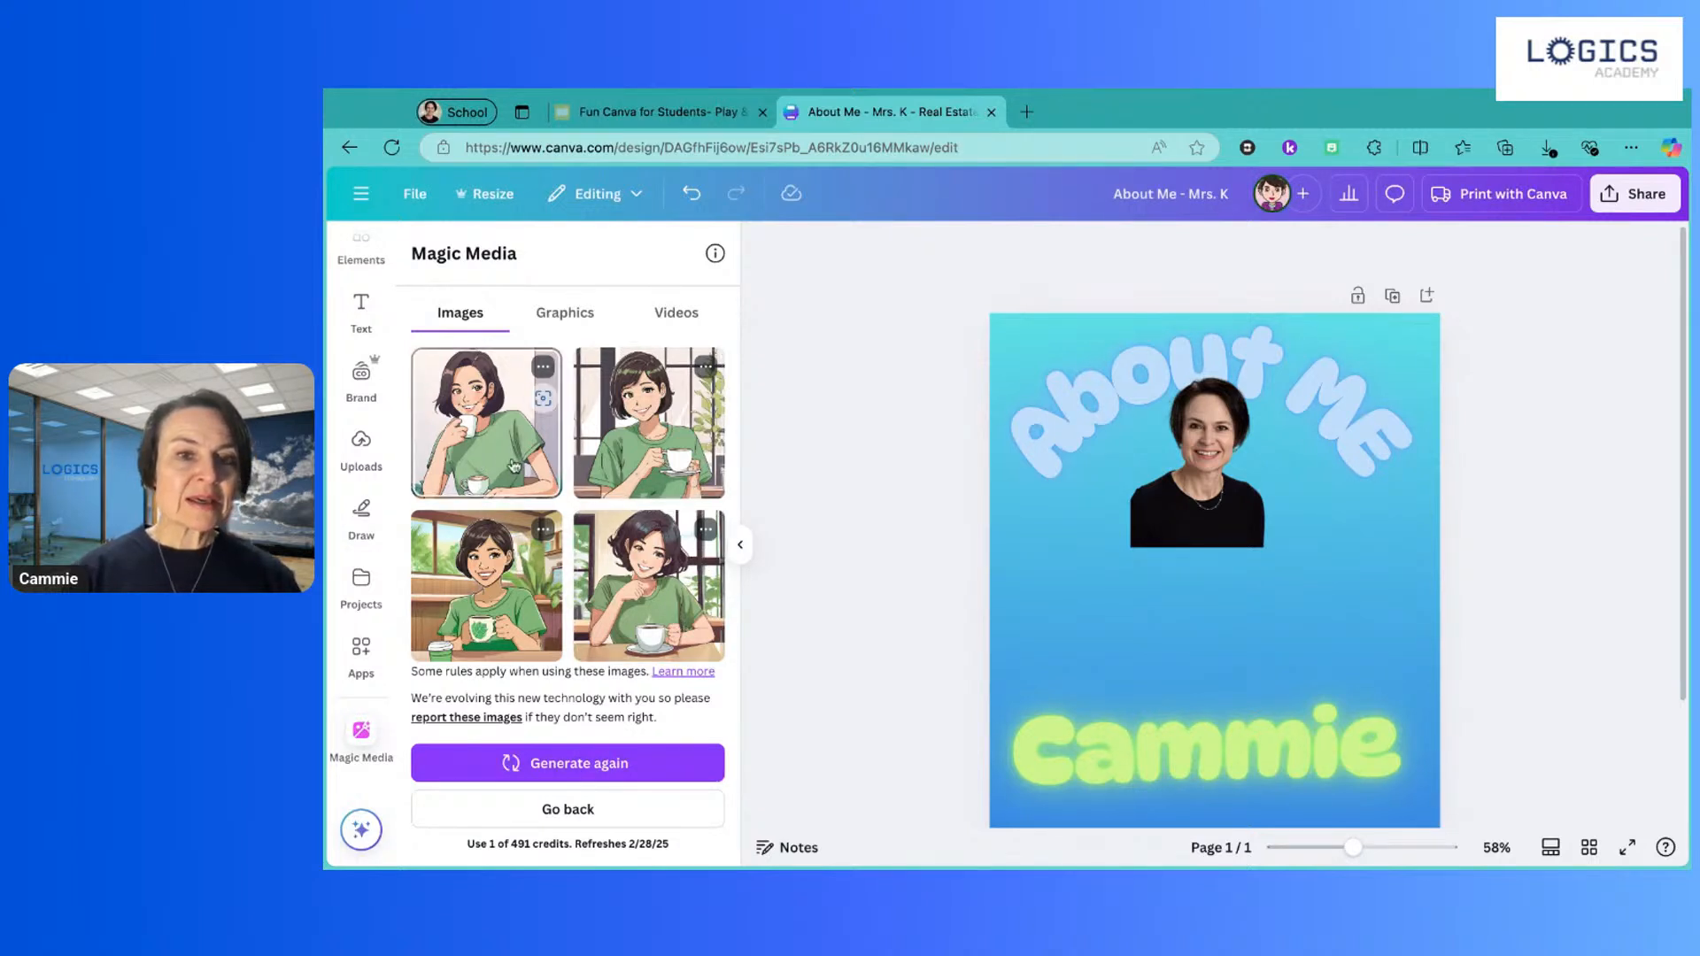
Step: Place the first generated illustration beside the portrait, shrink it, and remove its background
drag(481, 463, 1208, 673)
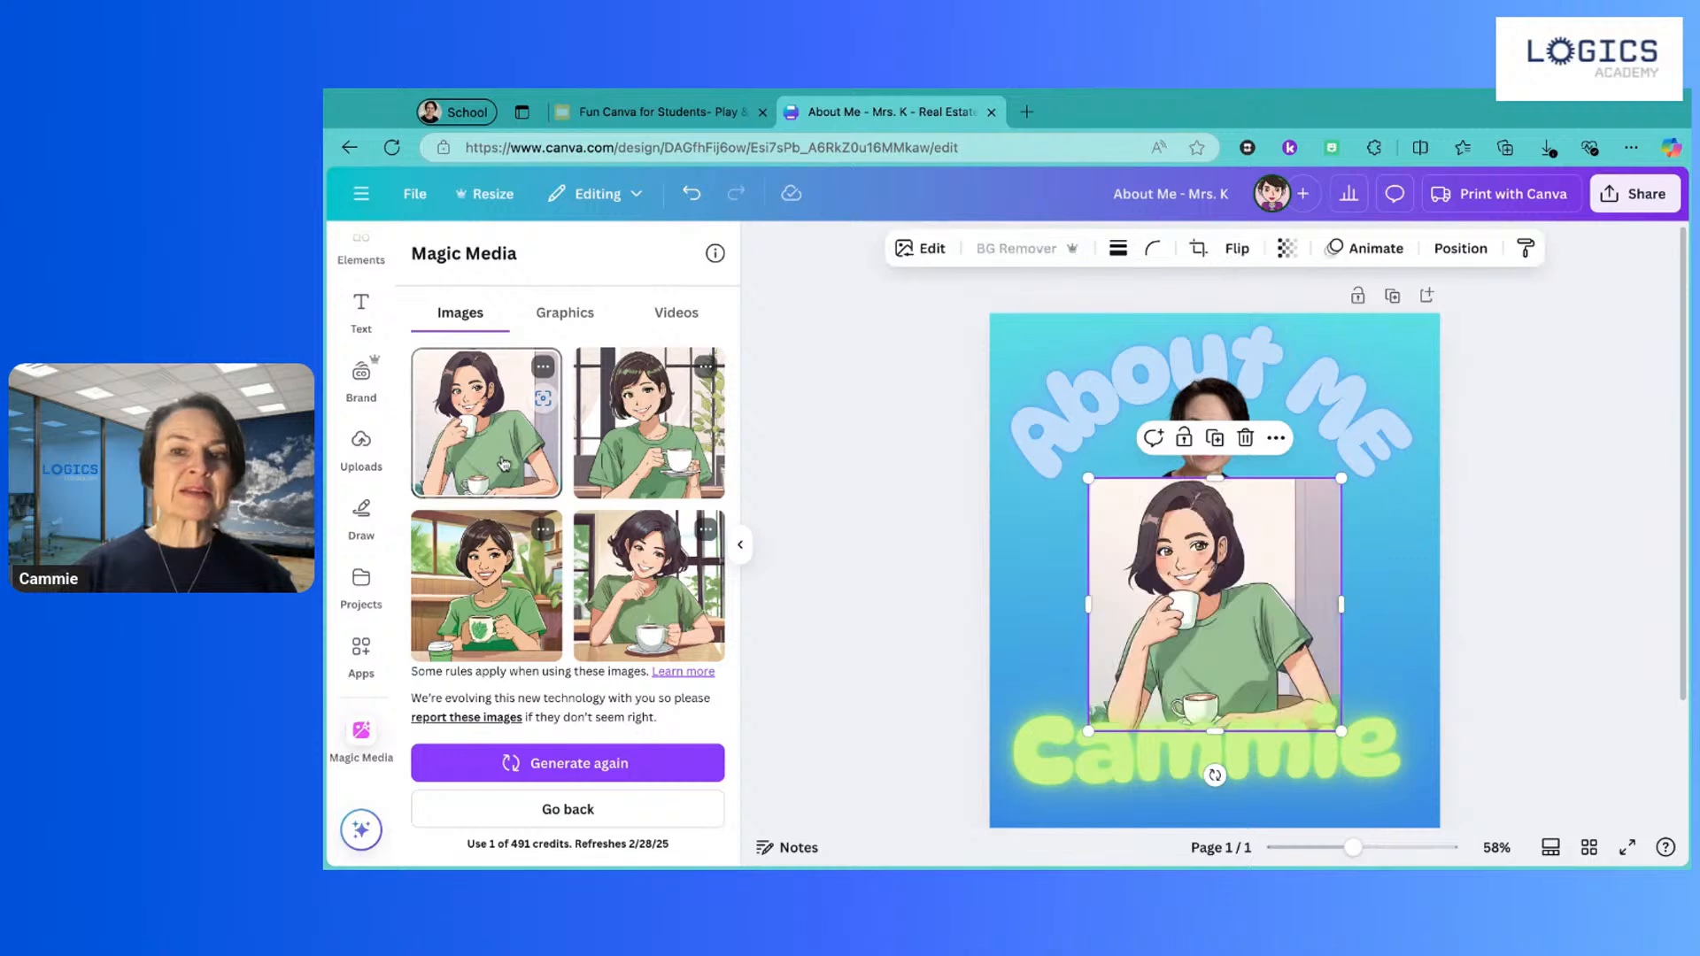
drag(1089, 479, 1158, 548)
drag(1270, 587, 1363, 550)
click(1173, 494)
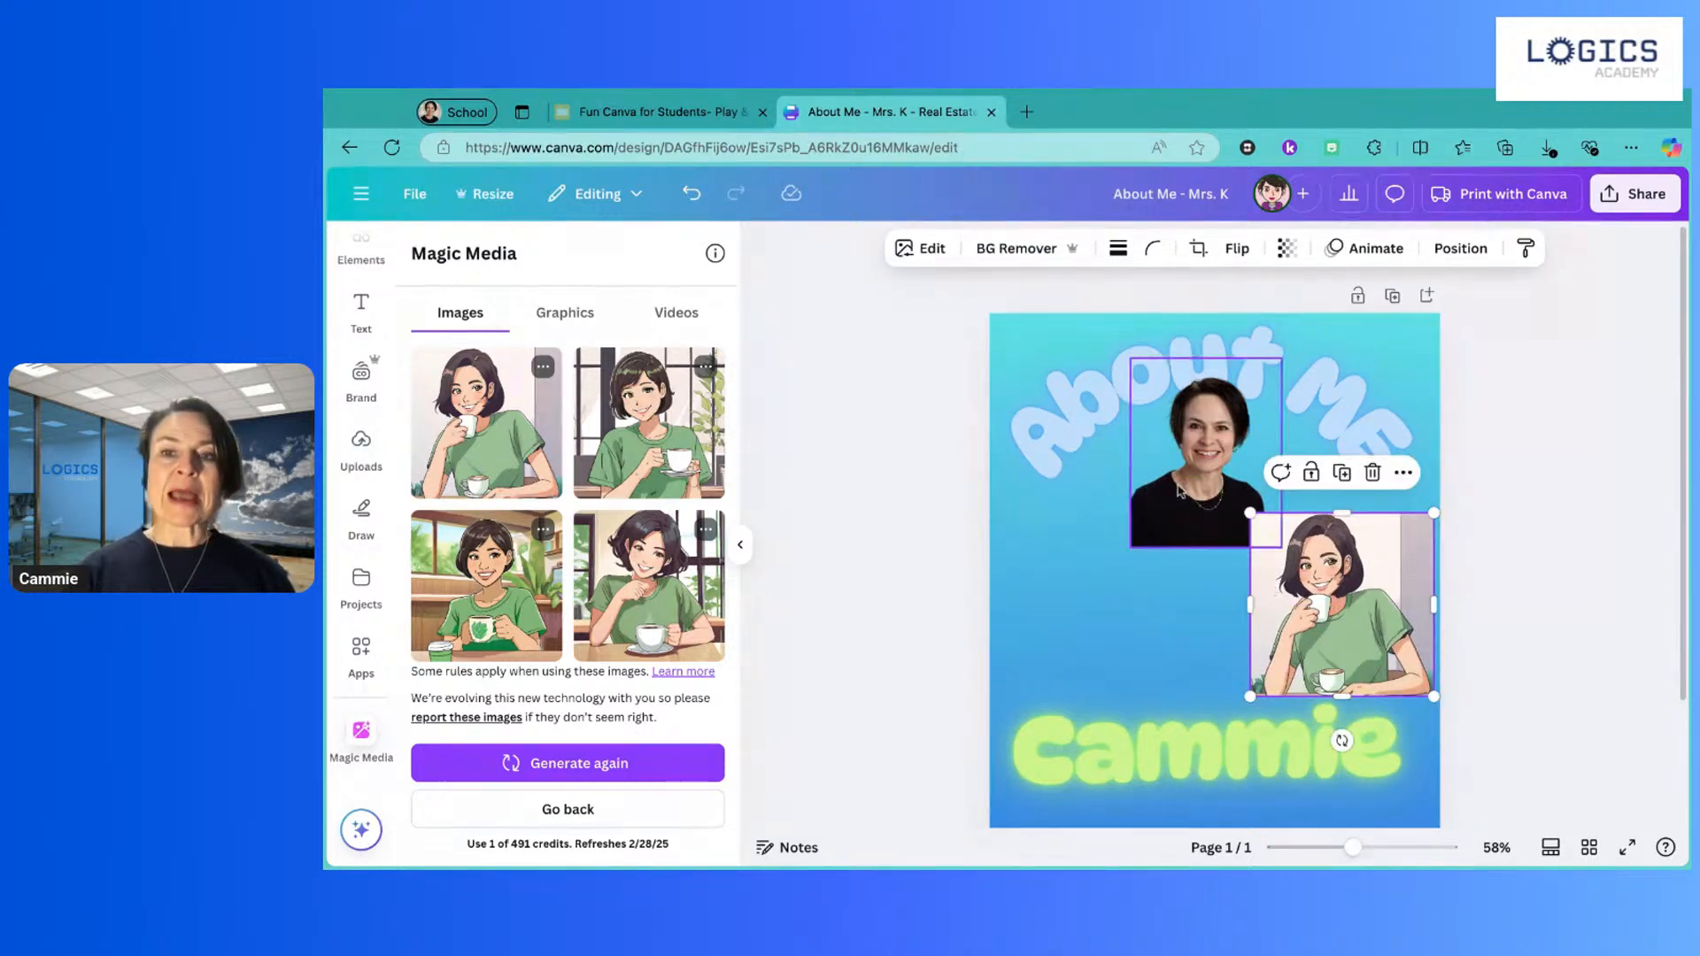
drag(1173, 494, 1049, 571)
drag(1364, 671, 1321, 595)
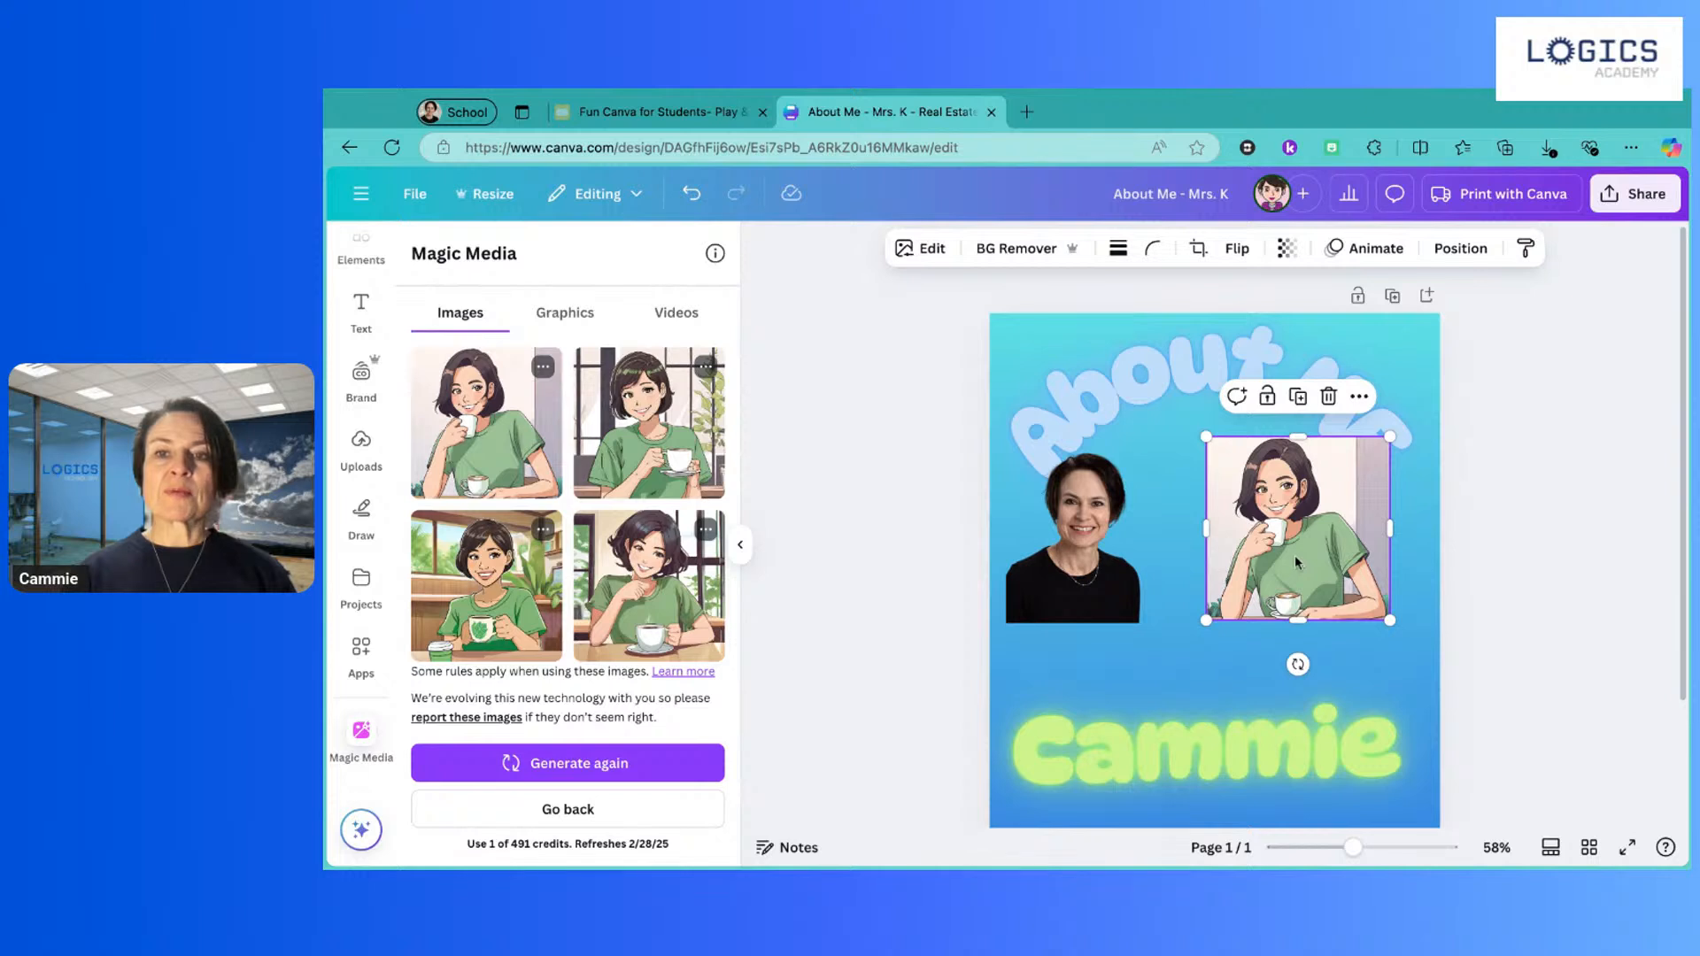
click(1018, 253)
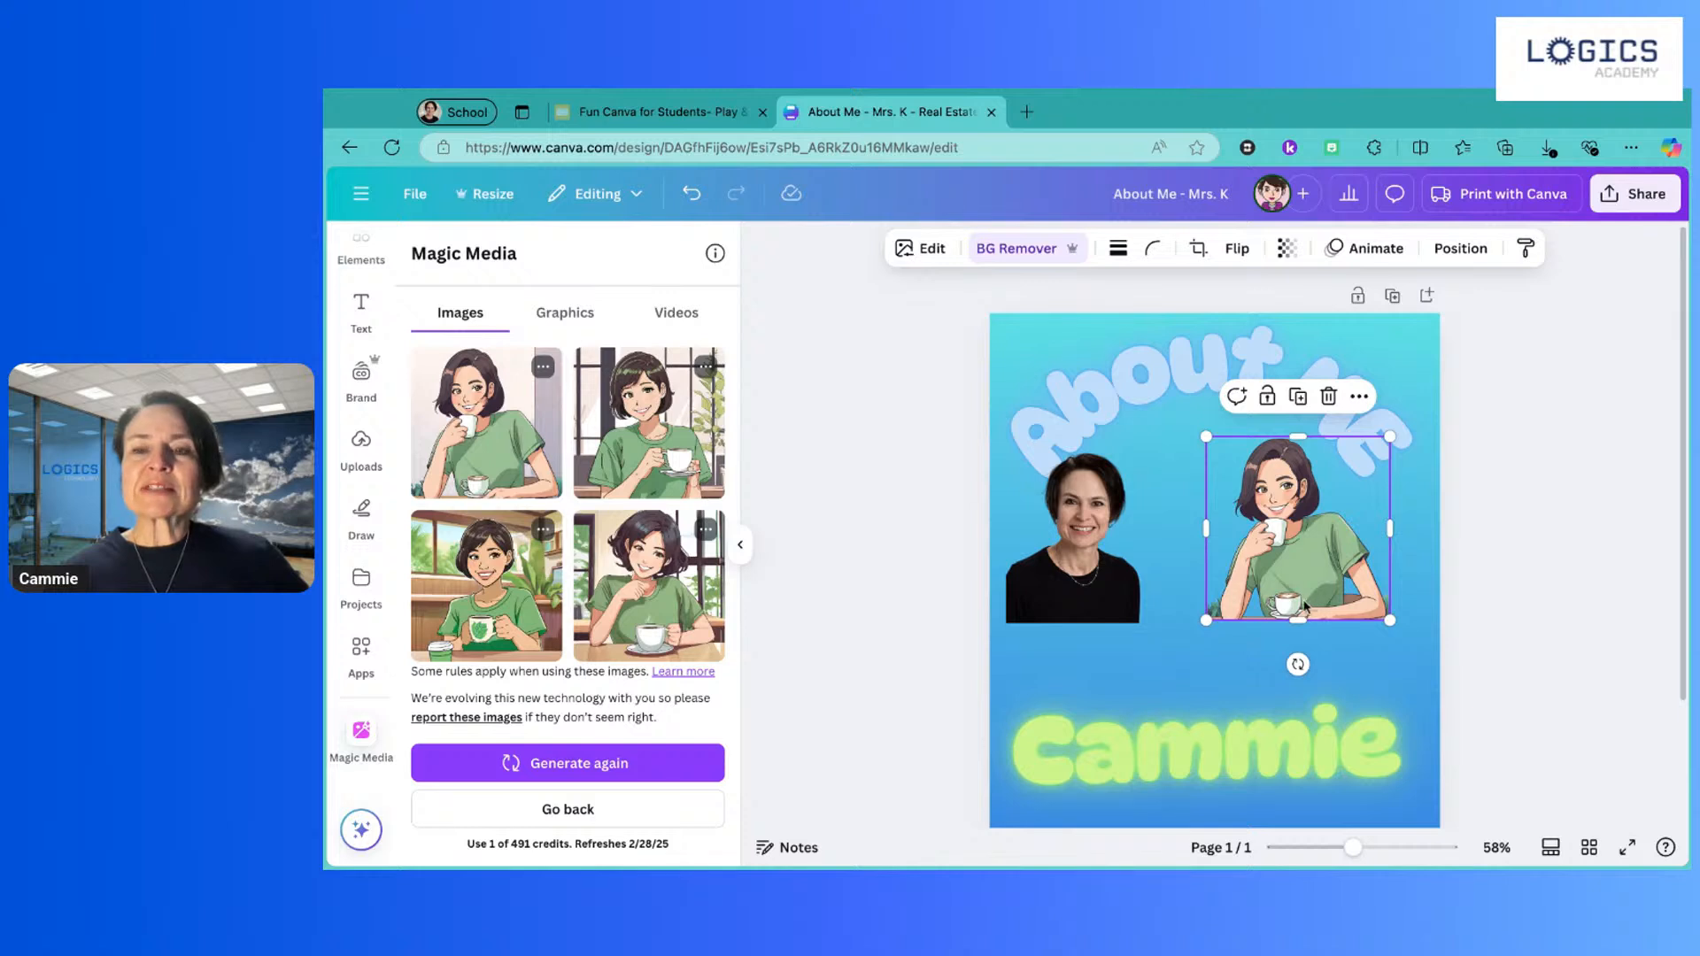
Step: Use Magic Grab to separate the coffee cup and saucer from the illustration
click(932, 250)
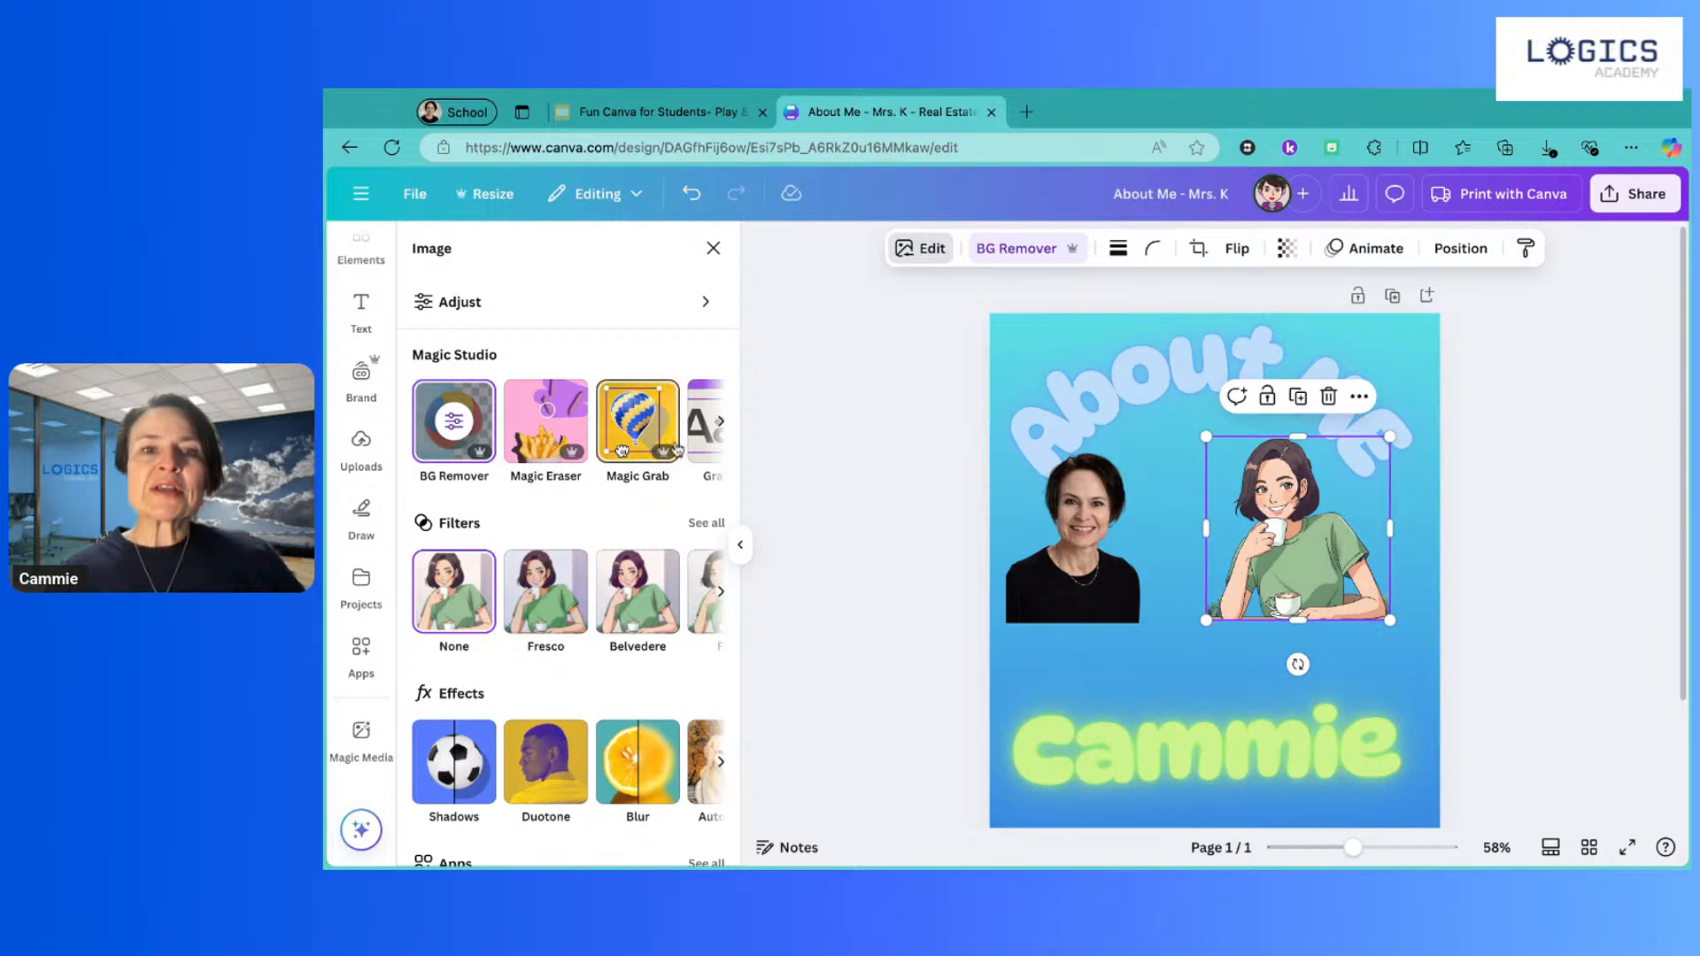
scroll(633, 439, right, 1)
scroll(633, 439, left, 1)
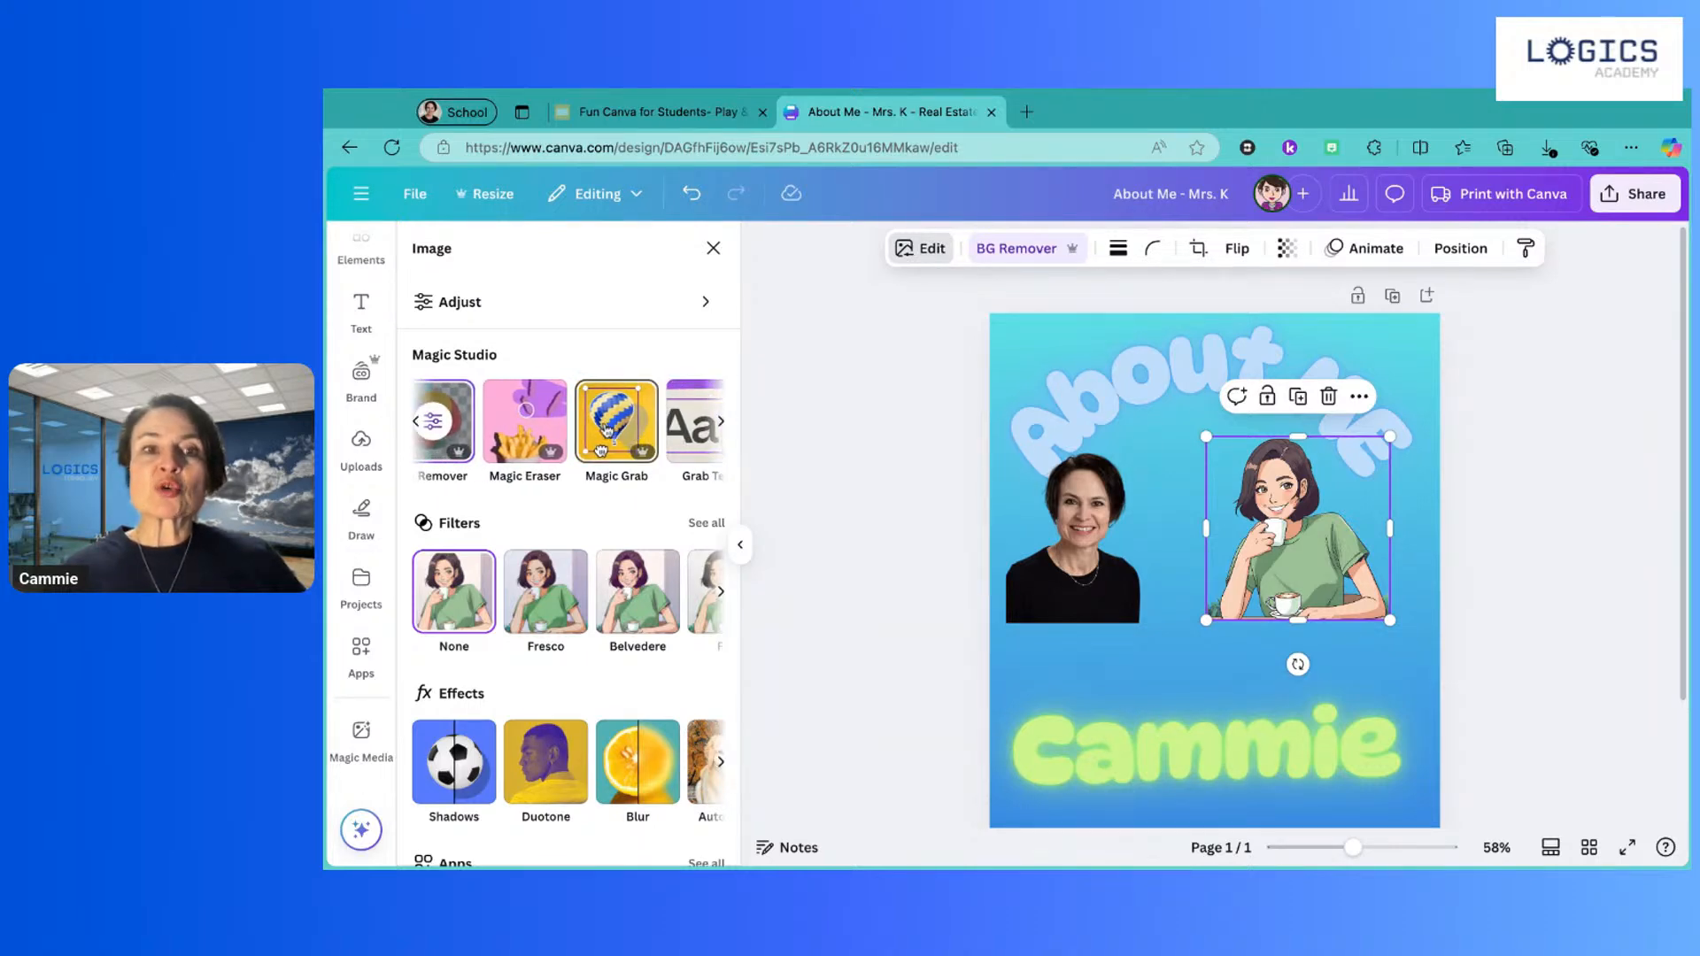
click(607, 430)
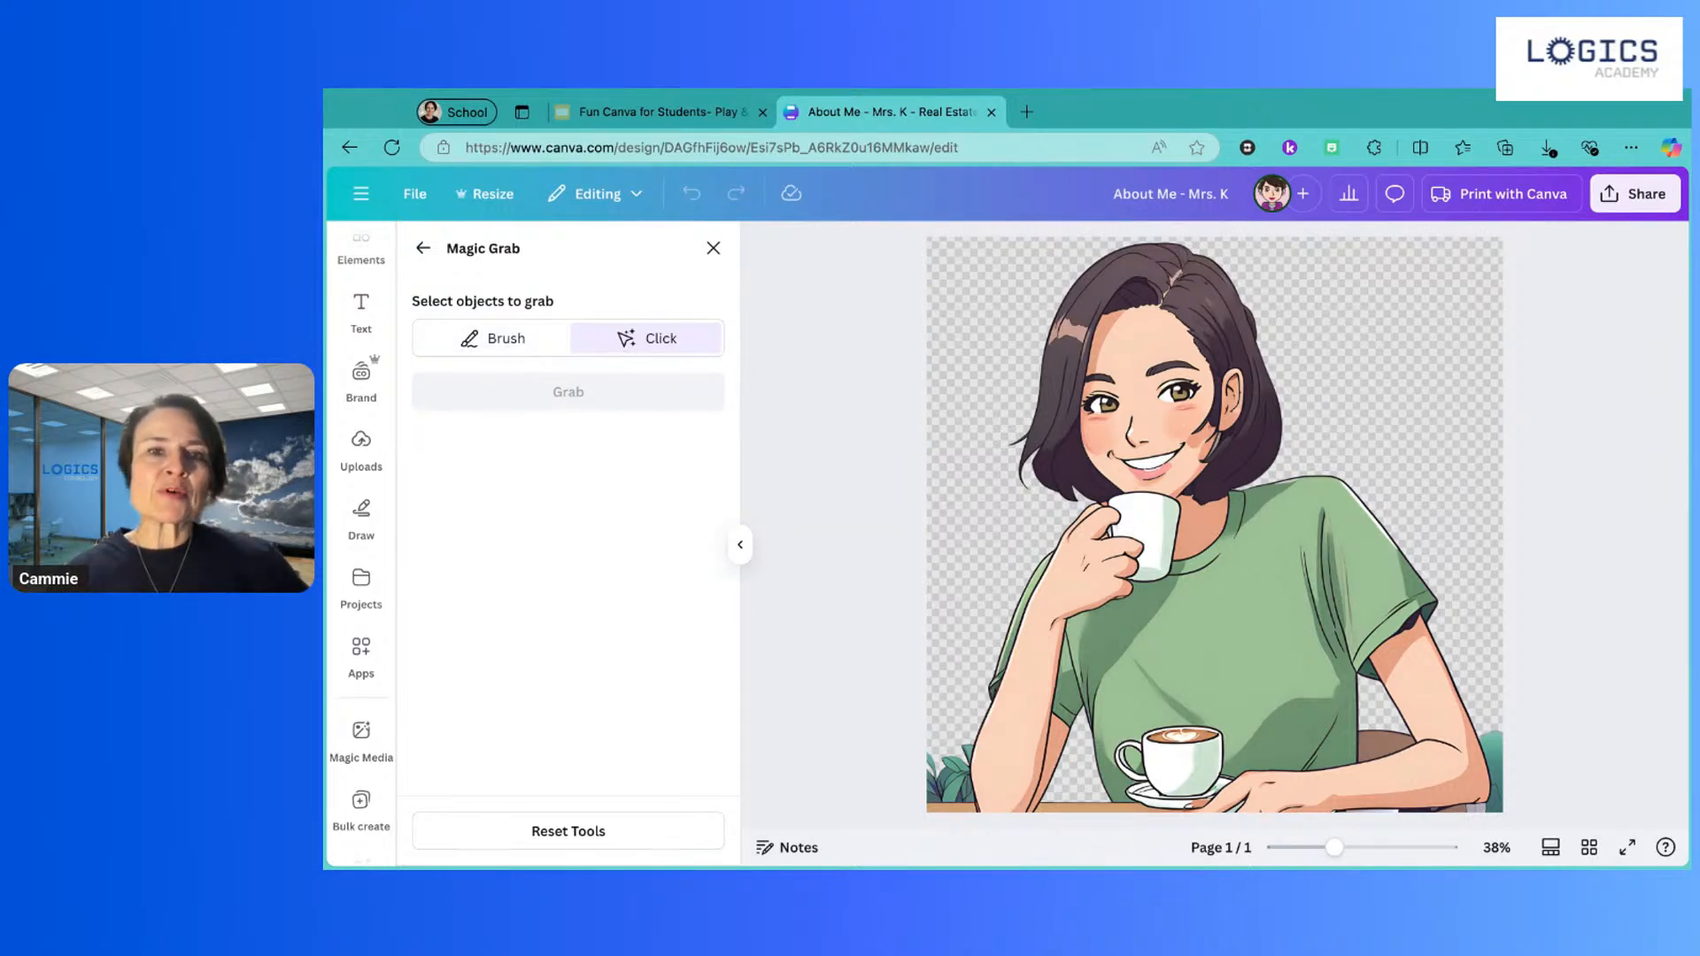
click(1174, 749)
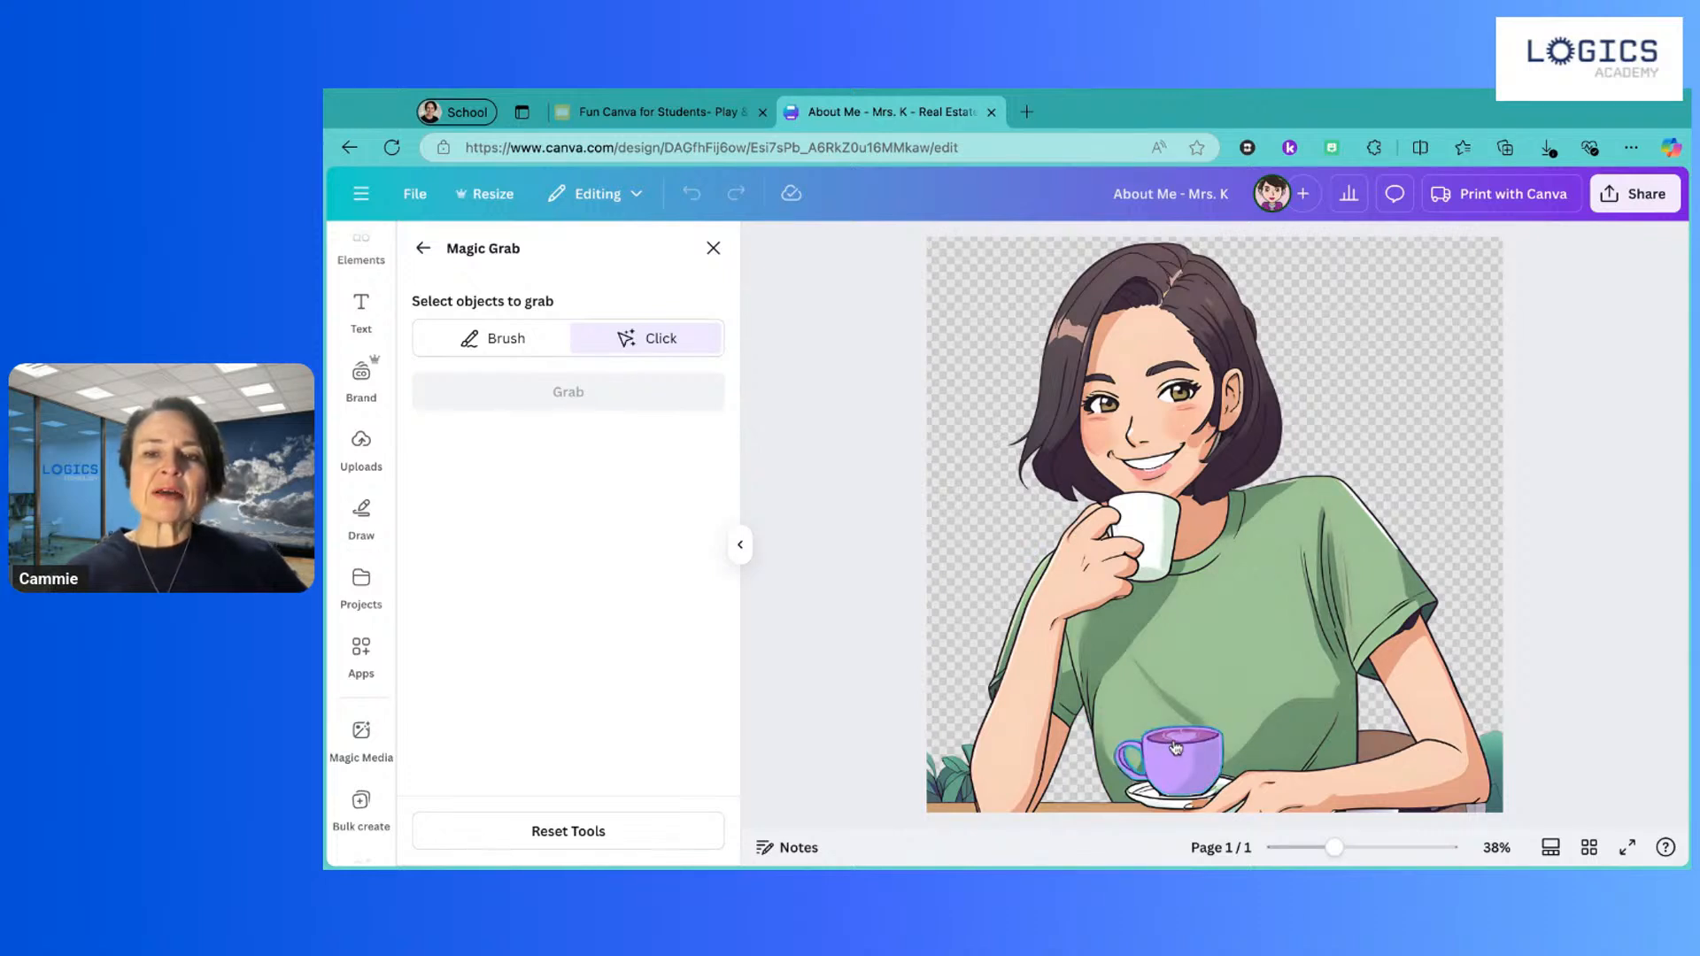
click(1152, 797)
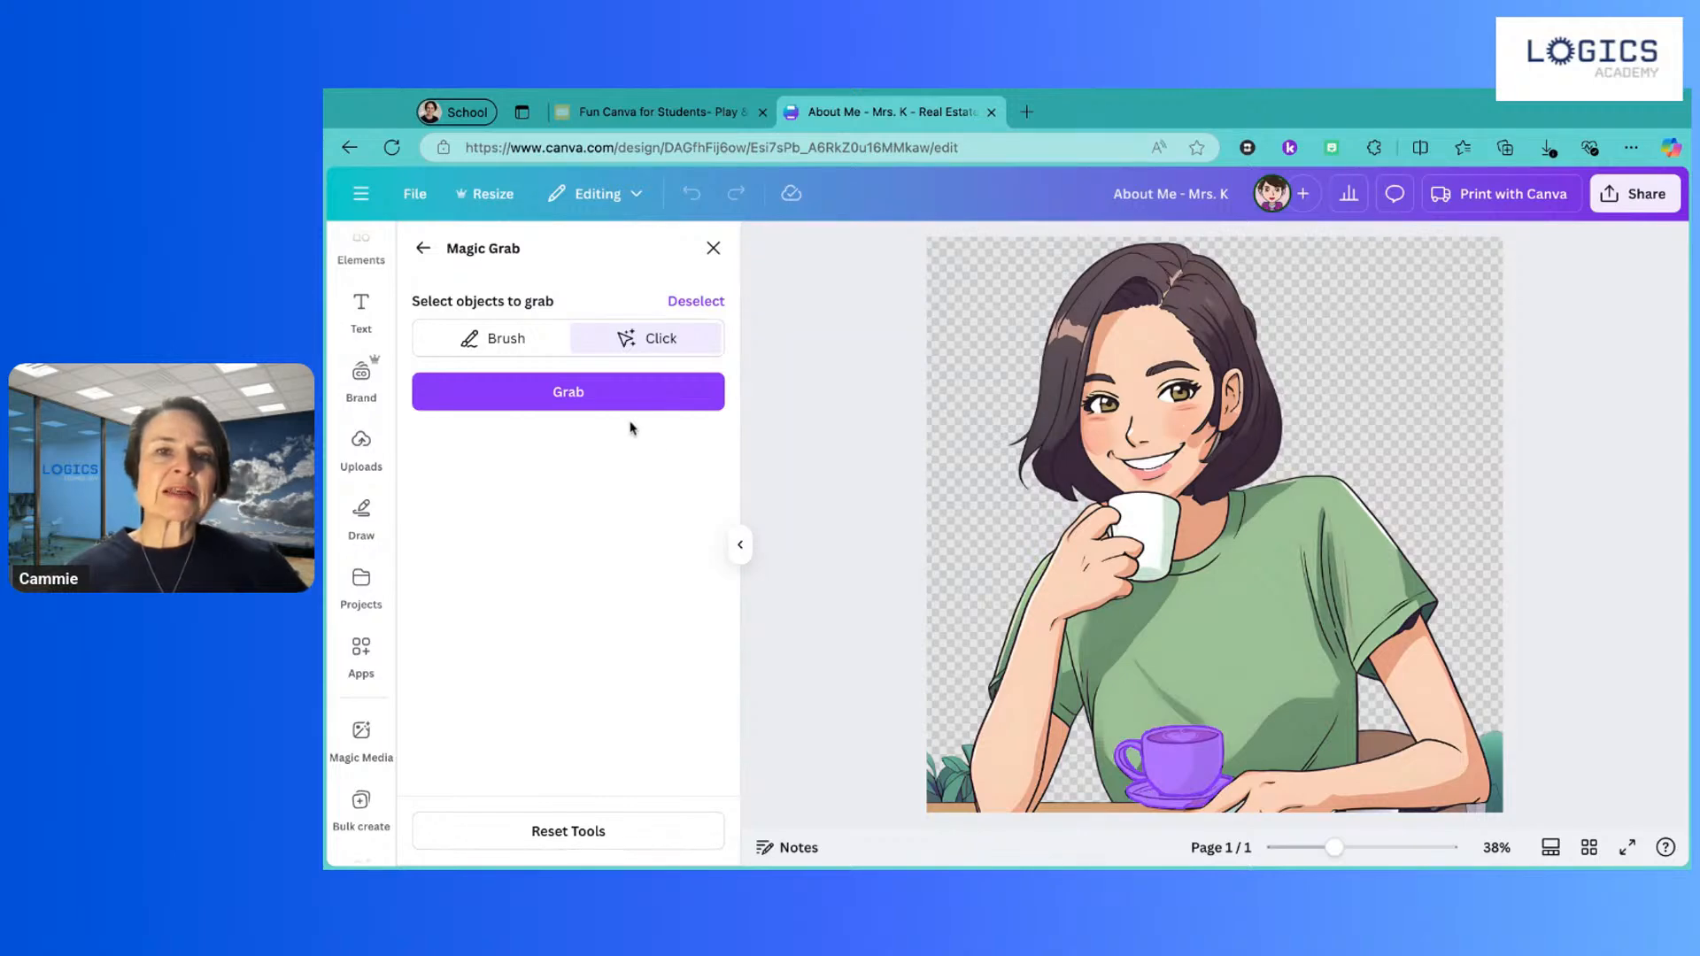
click(609, 391)
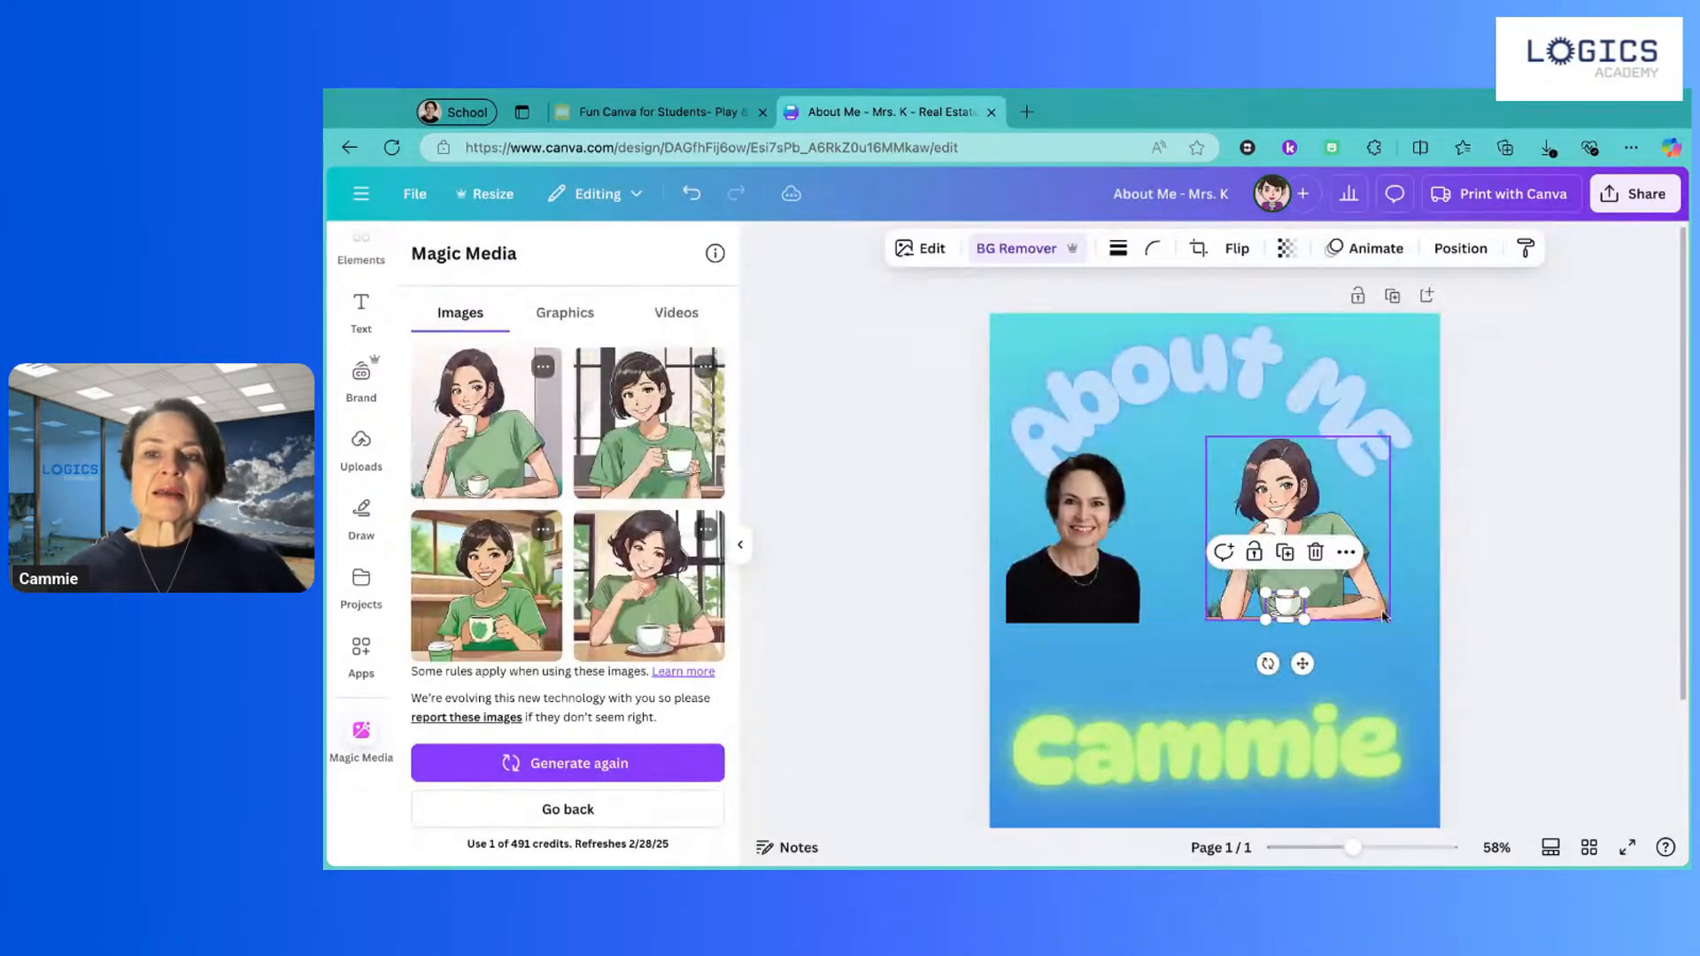
Step: Move the separated coffee cup beside the Cammie text and send it to the back
click(1353, 664)
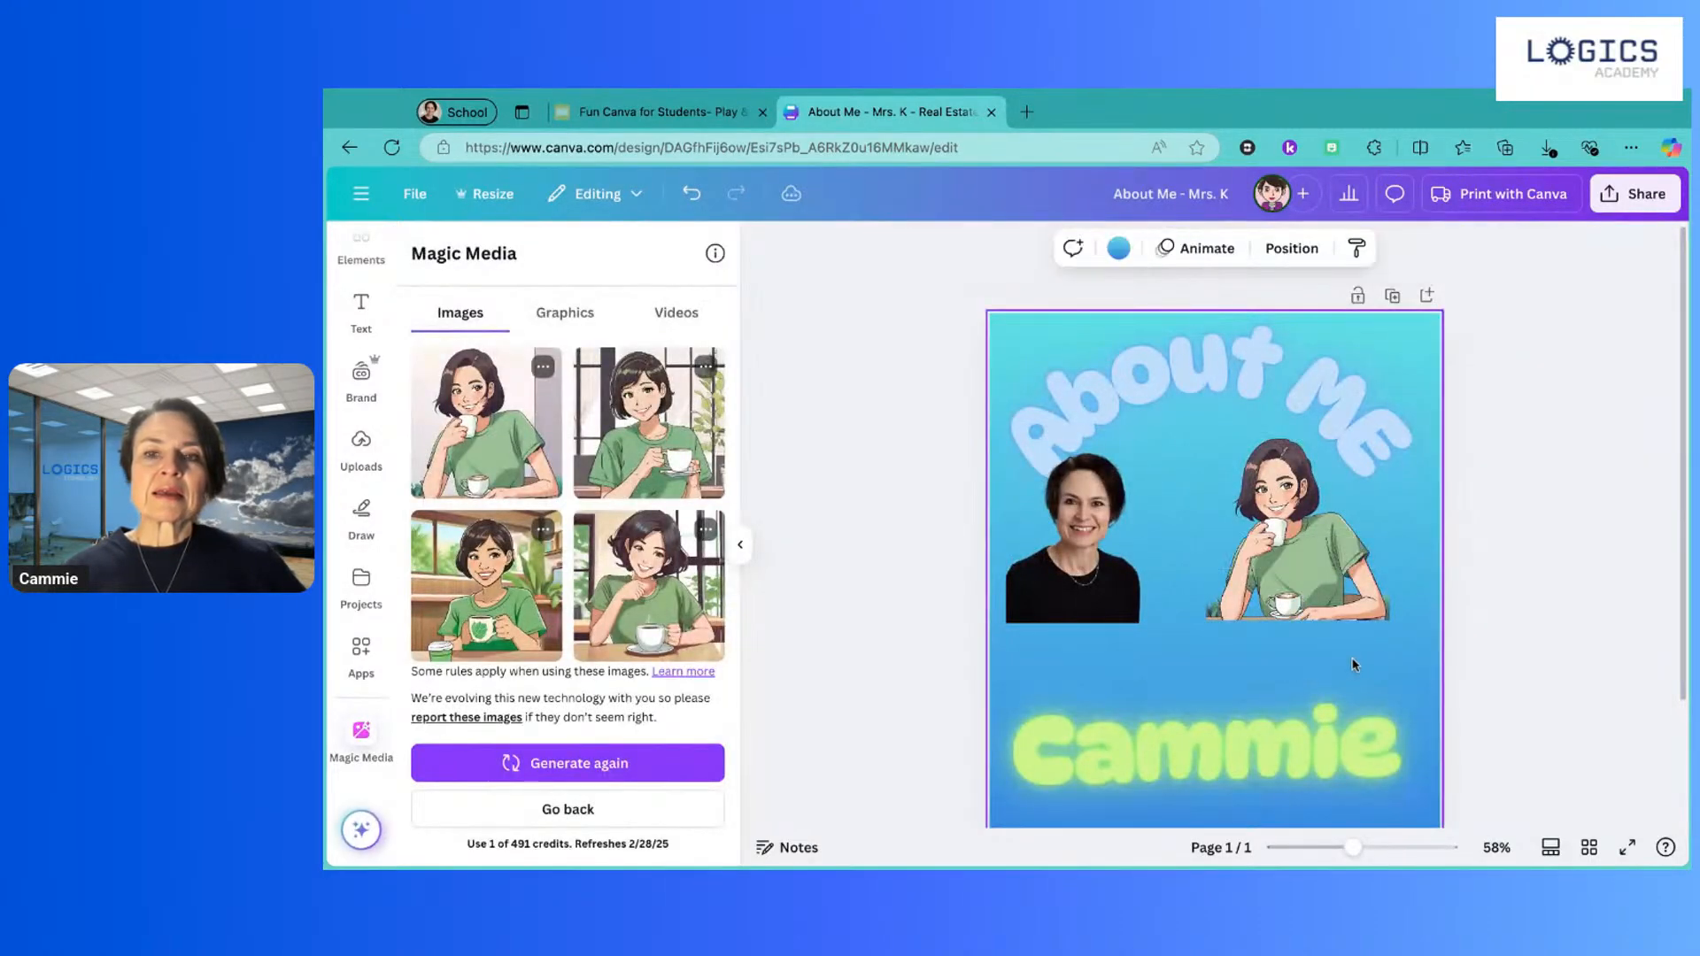
click(1294, 610)
drag(1293, 609, 1041, 707)
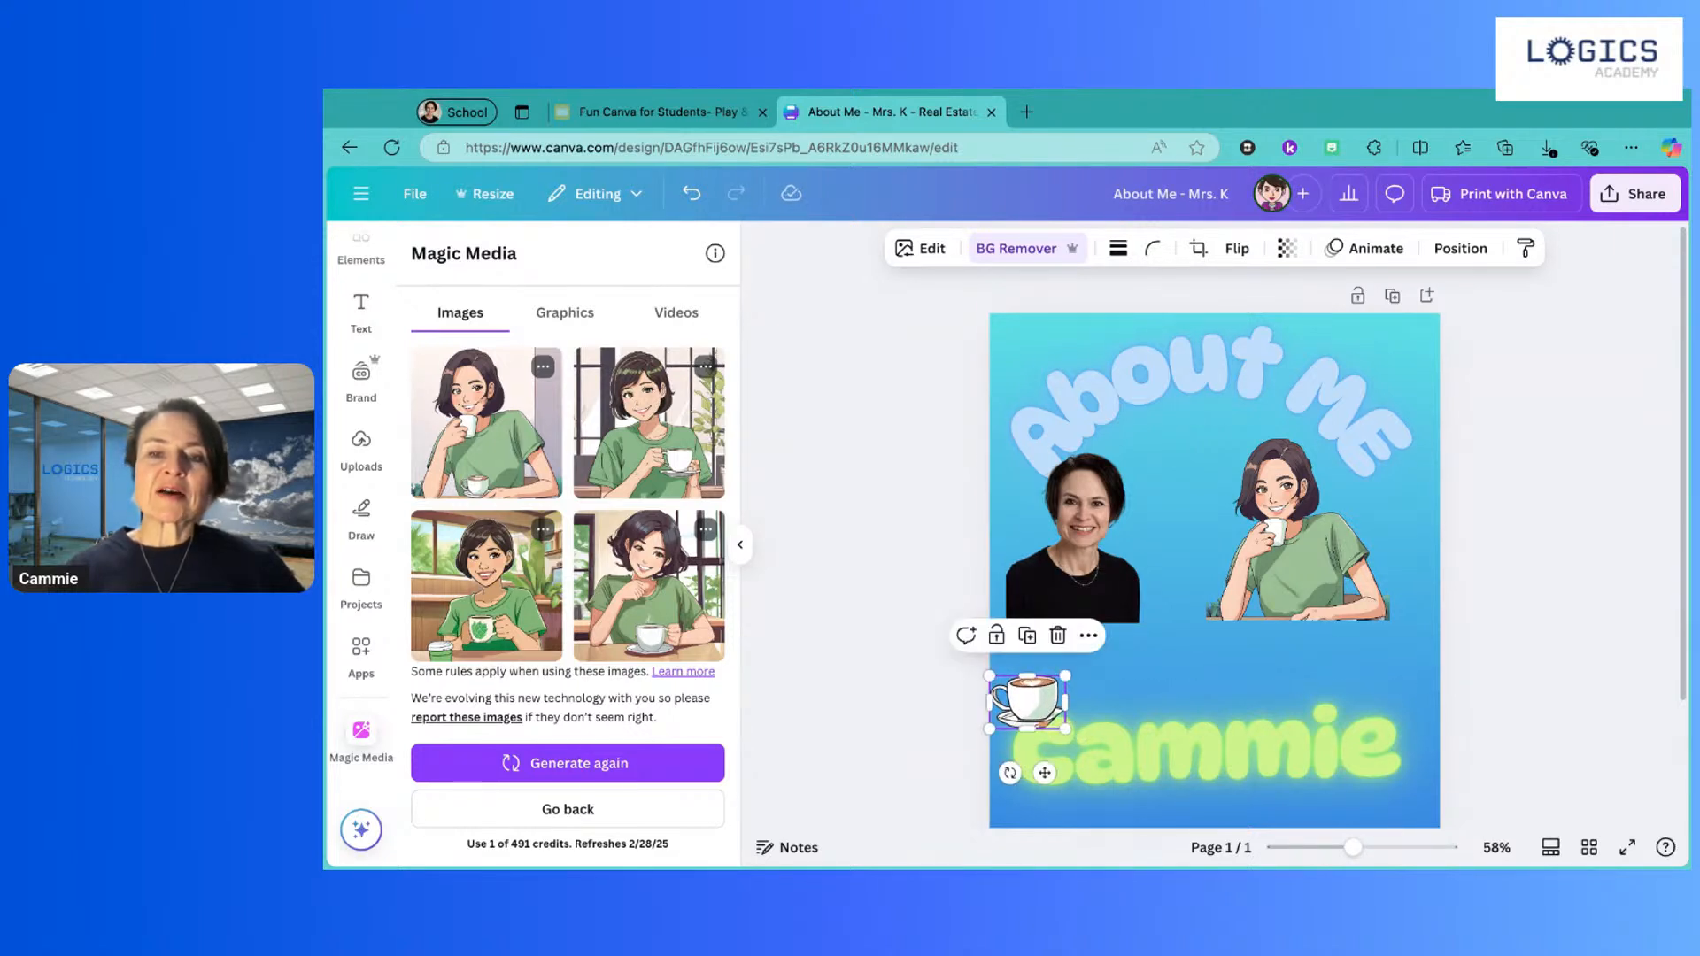
right_click(1040, 699)
mouse_move(1109, 456)
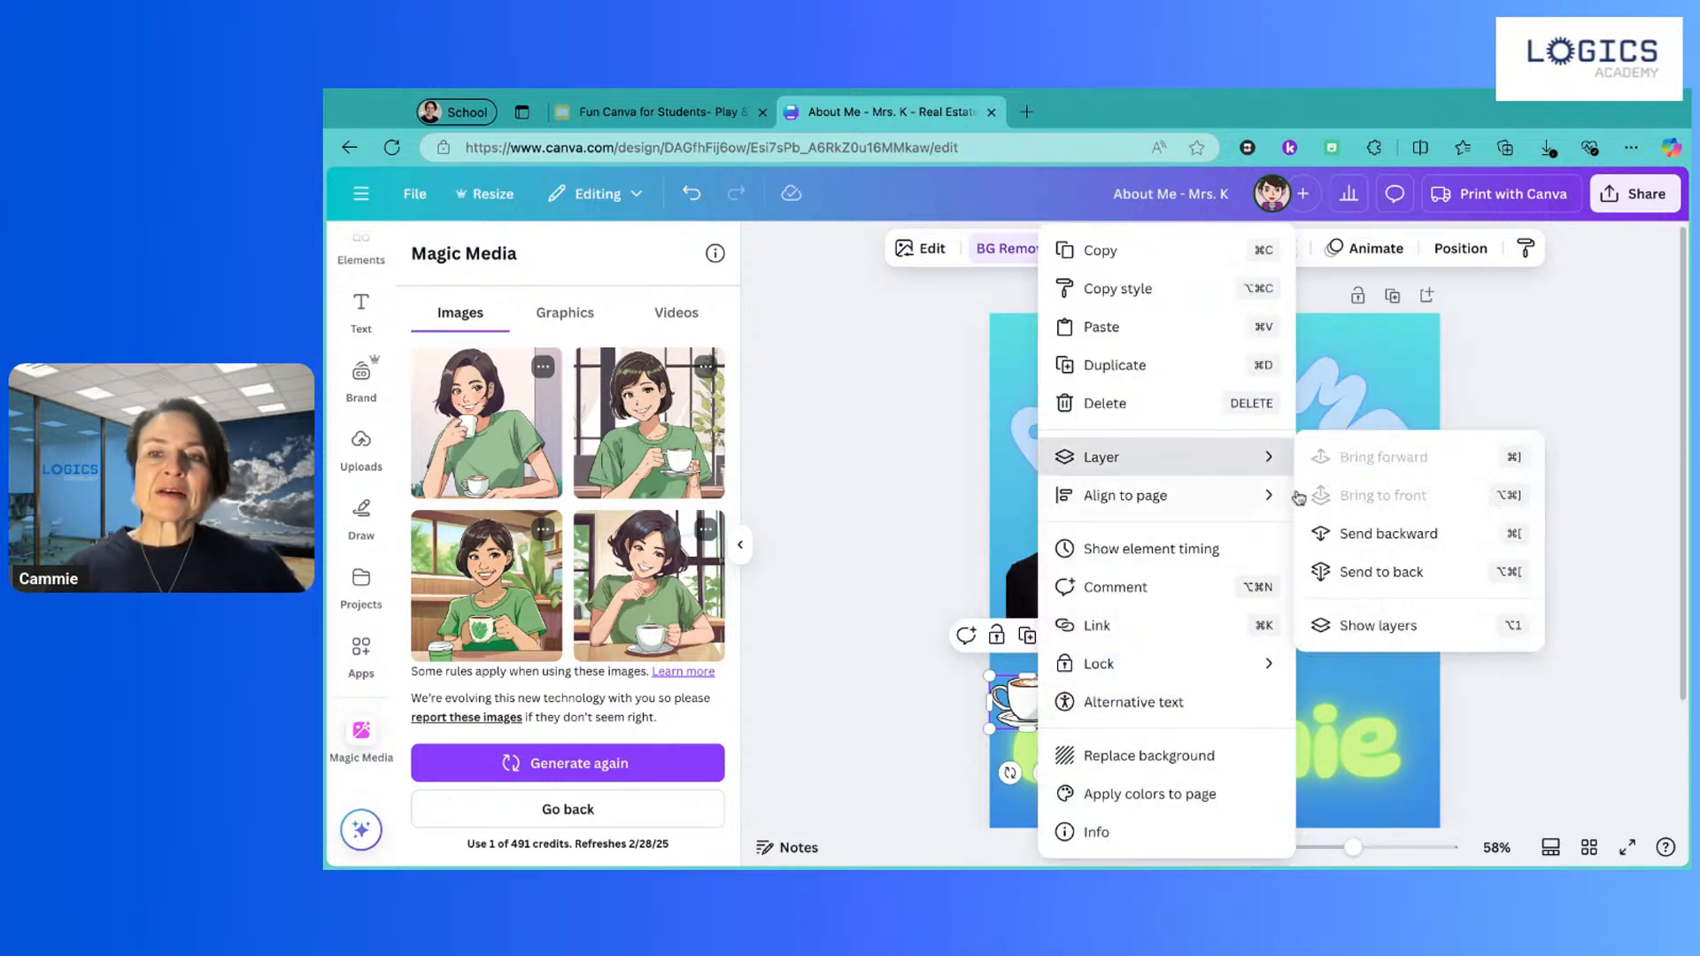
click(1364, 571)
Step: Shift the portrait photo up and right, and shrink the illustration to sit snugly beside it
click(1180, 763)
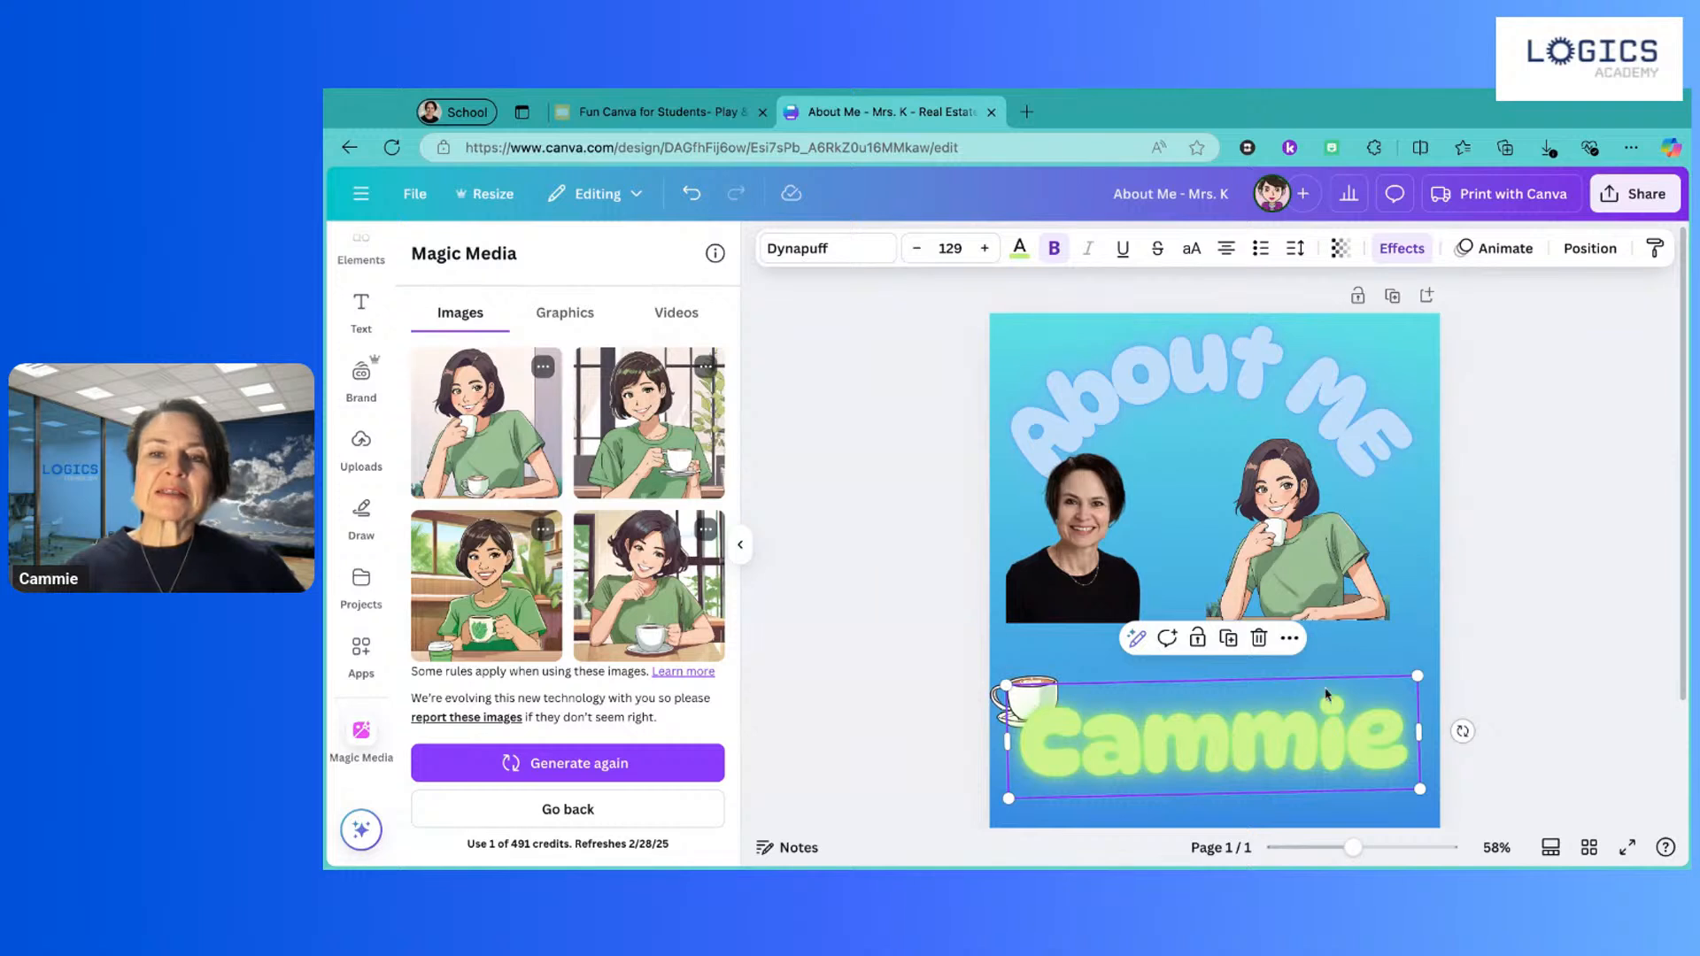
drag(1309, 561, 1353, 563)
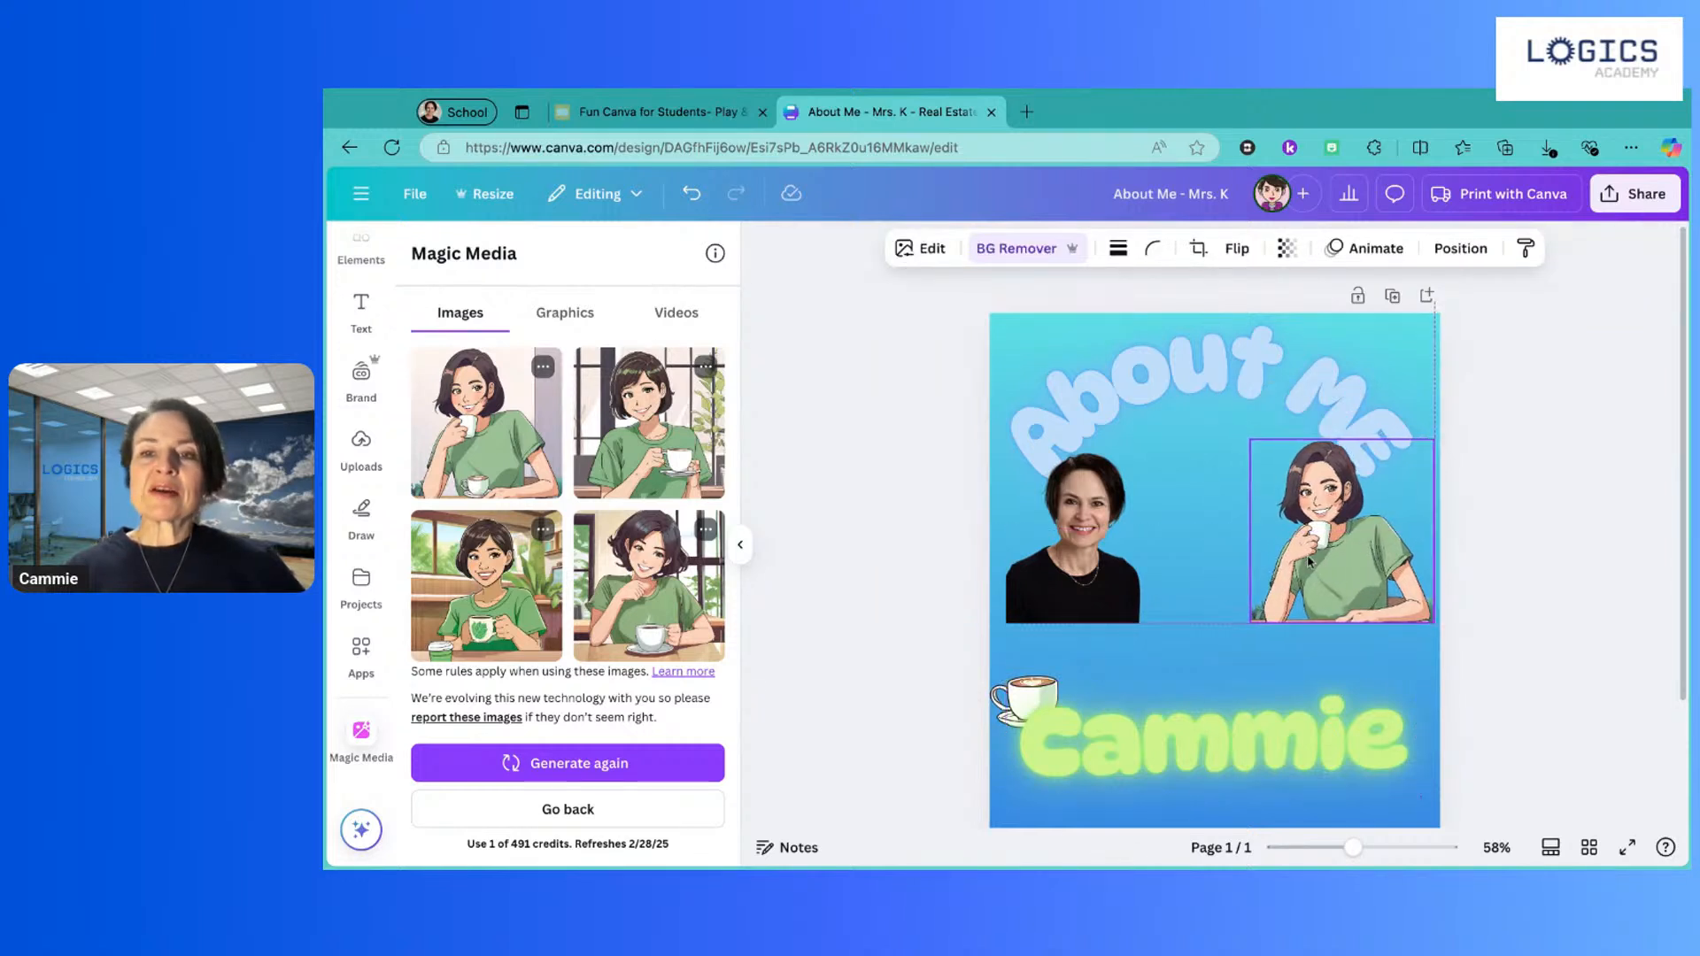
drag(1045, 591, 1094, 556)
drag(1405, 598, 1332, 564)
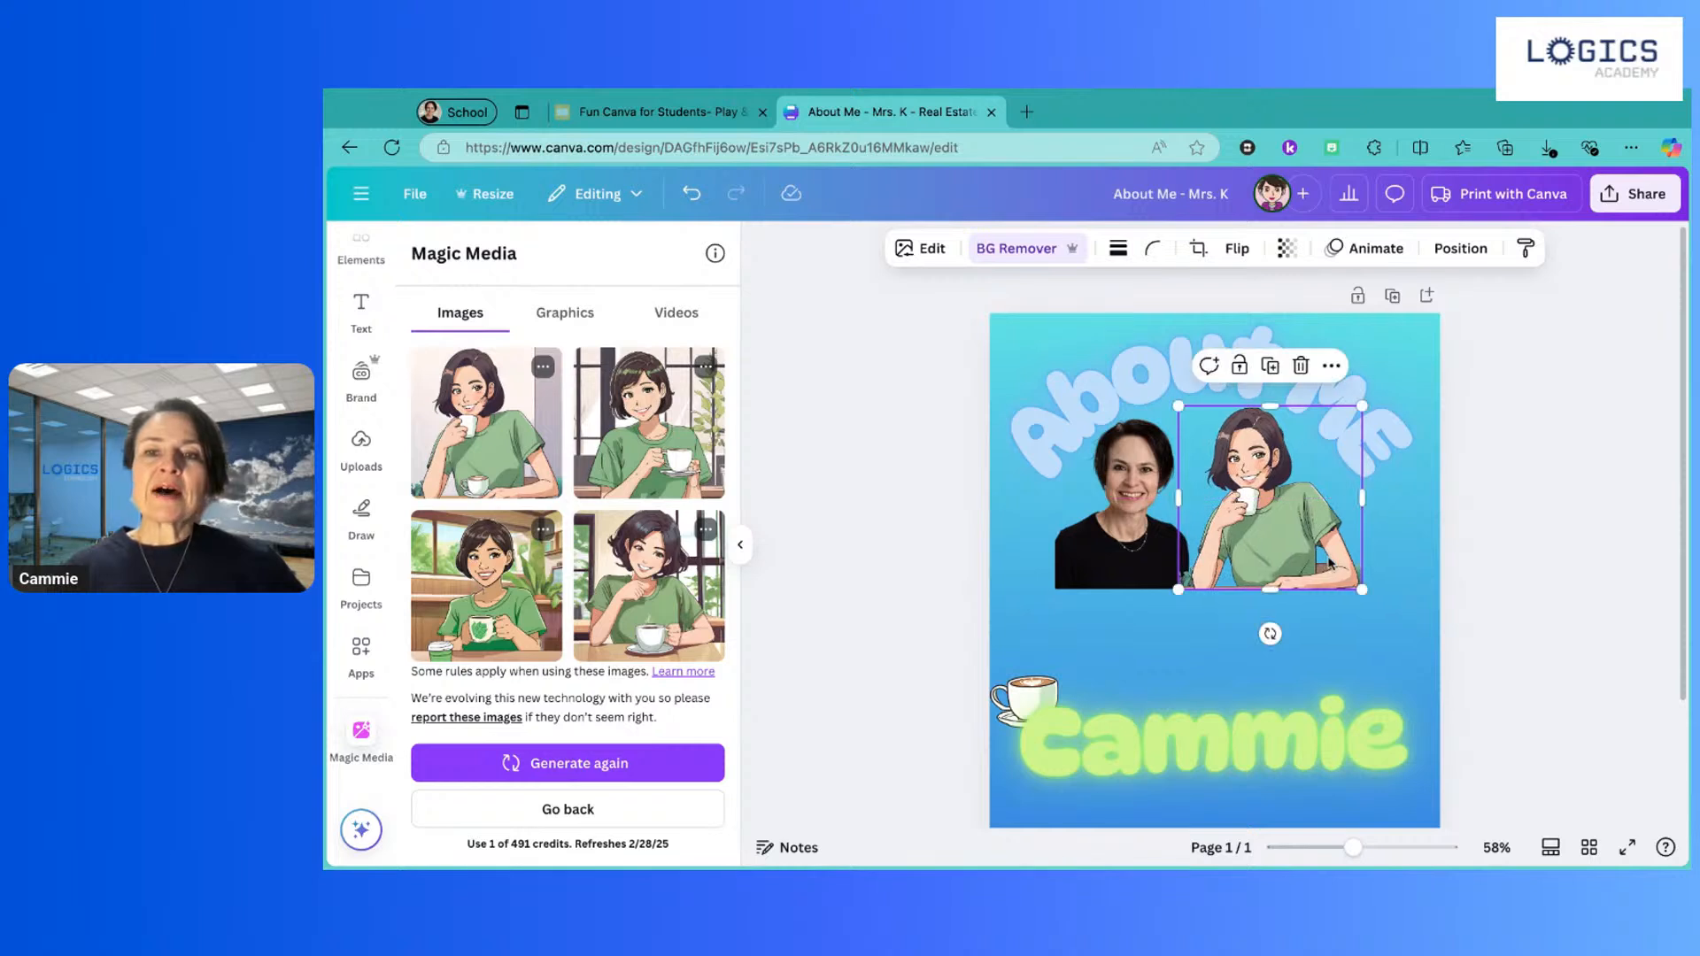
drag(1180, 589, 1258, 570)
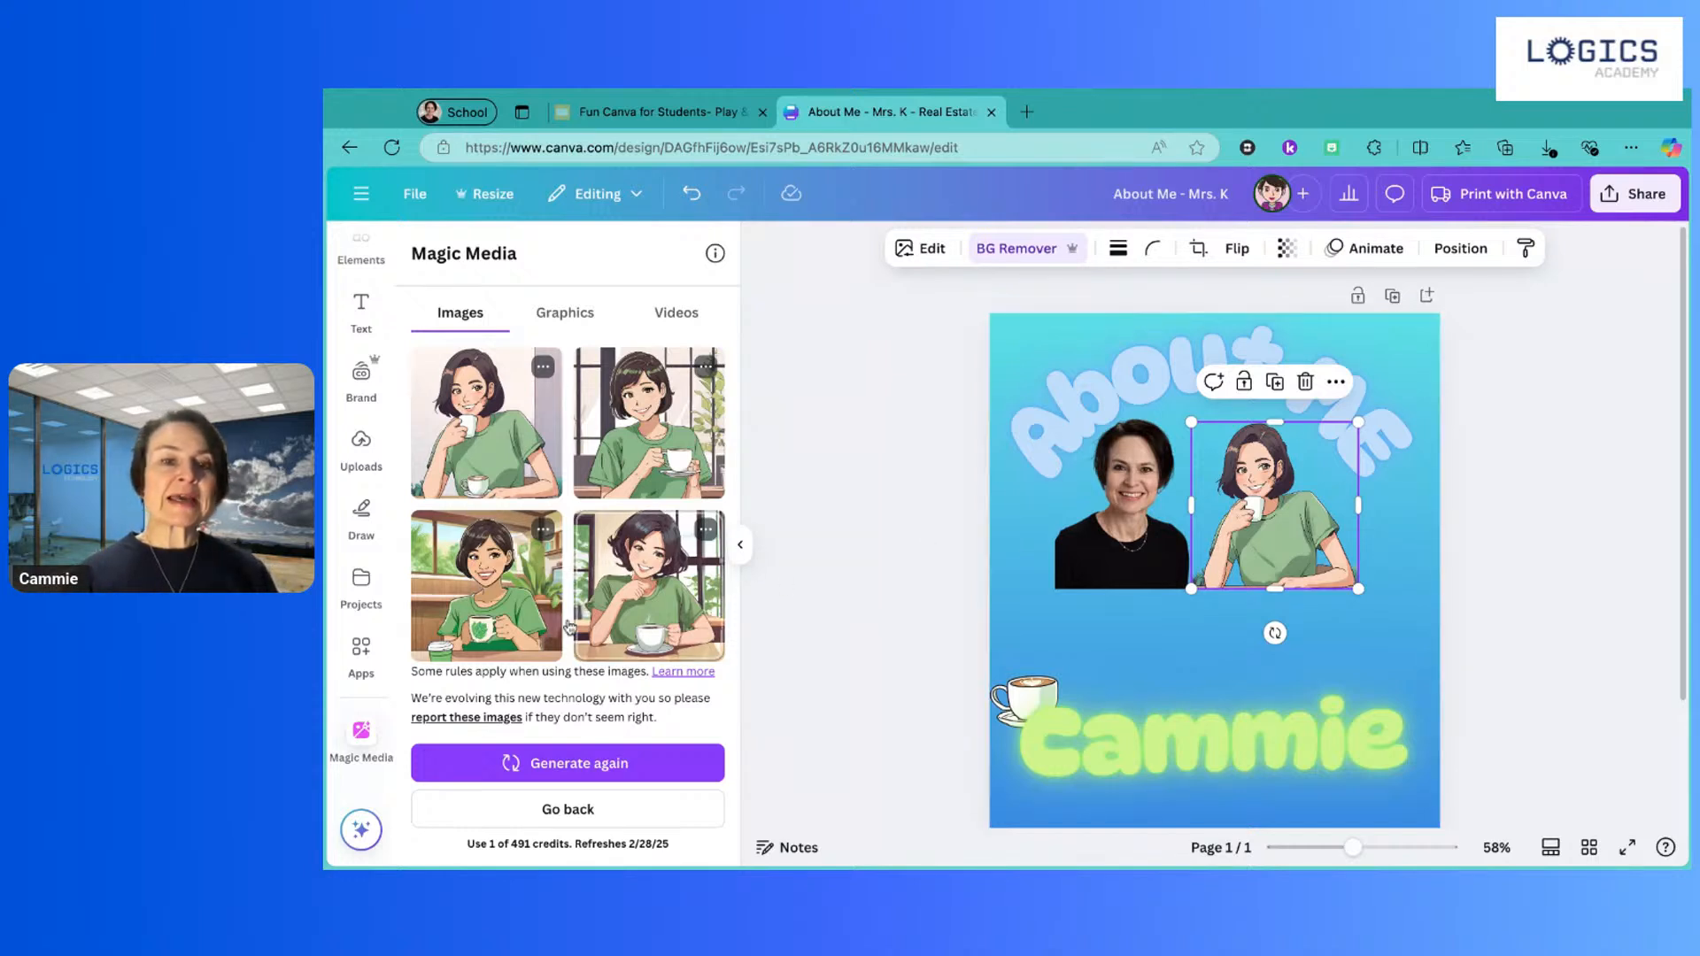
Step: Add 'very' before 'short' in the Magic Media prompt's hair description
scroll(567, 624, down, 3)
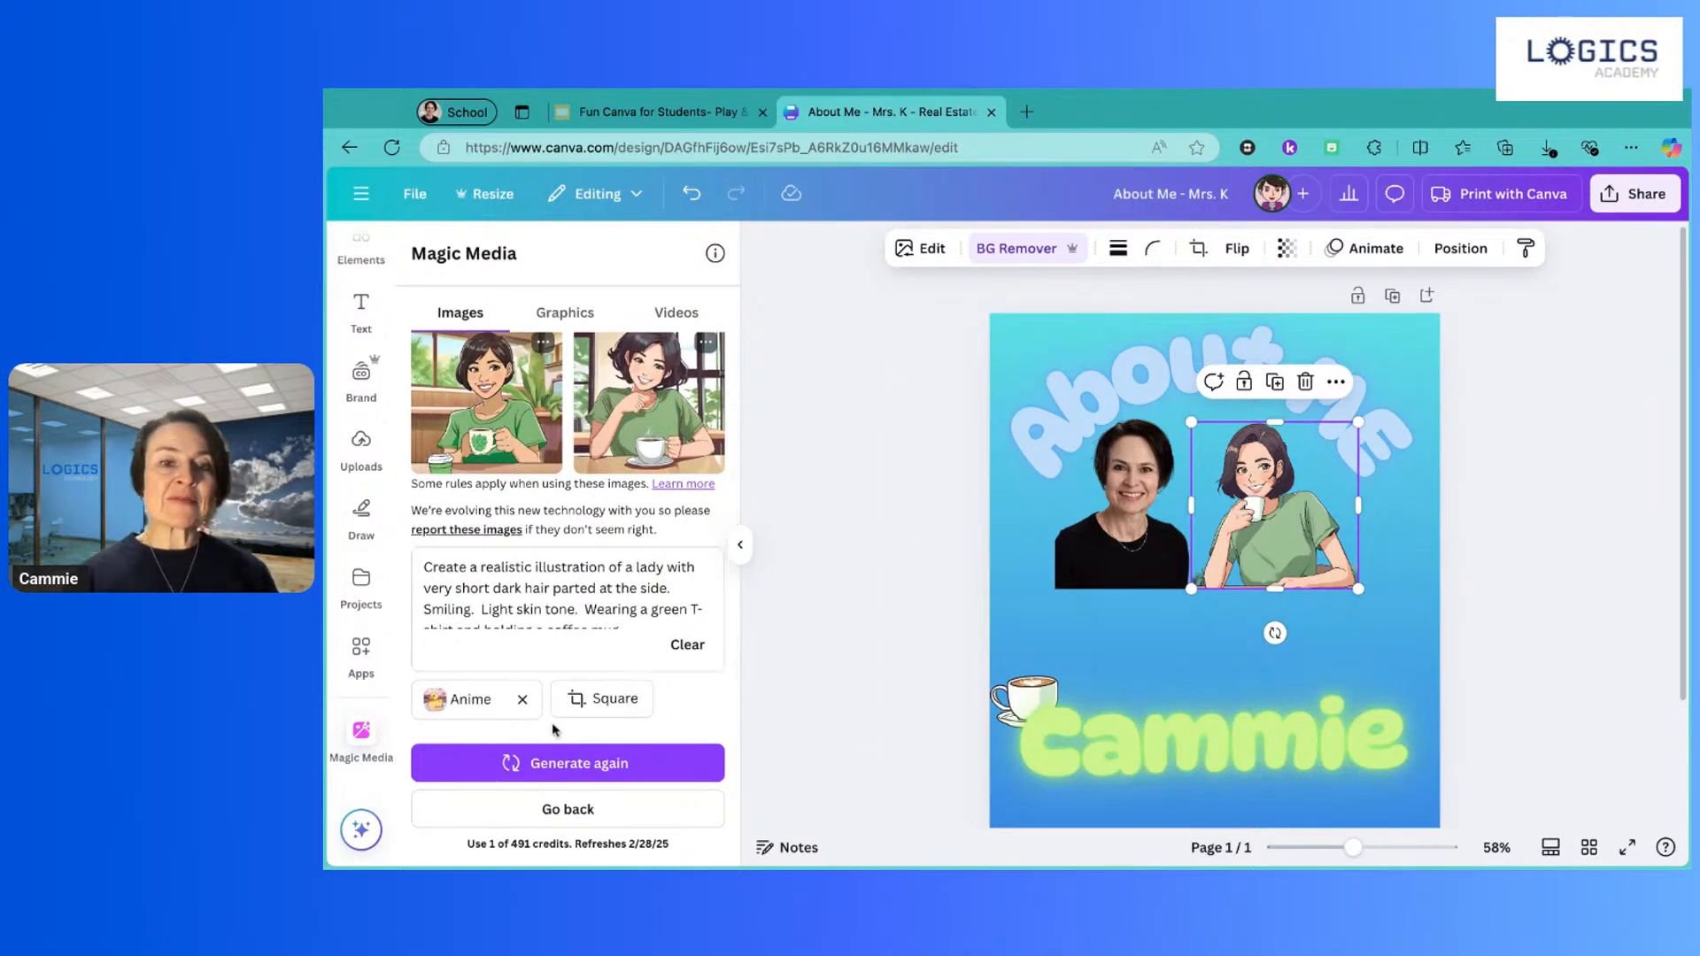
scroll(573, 610, down, 1)
scroll(573, 610, down, 1)
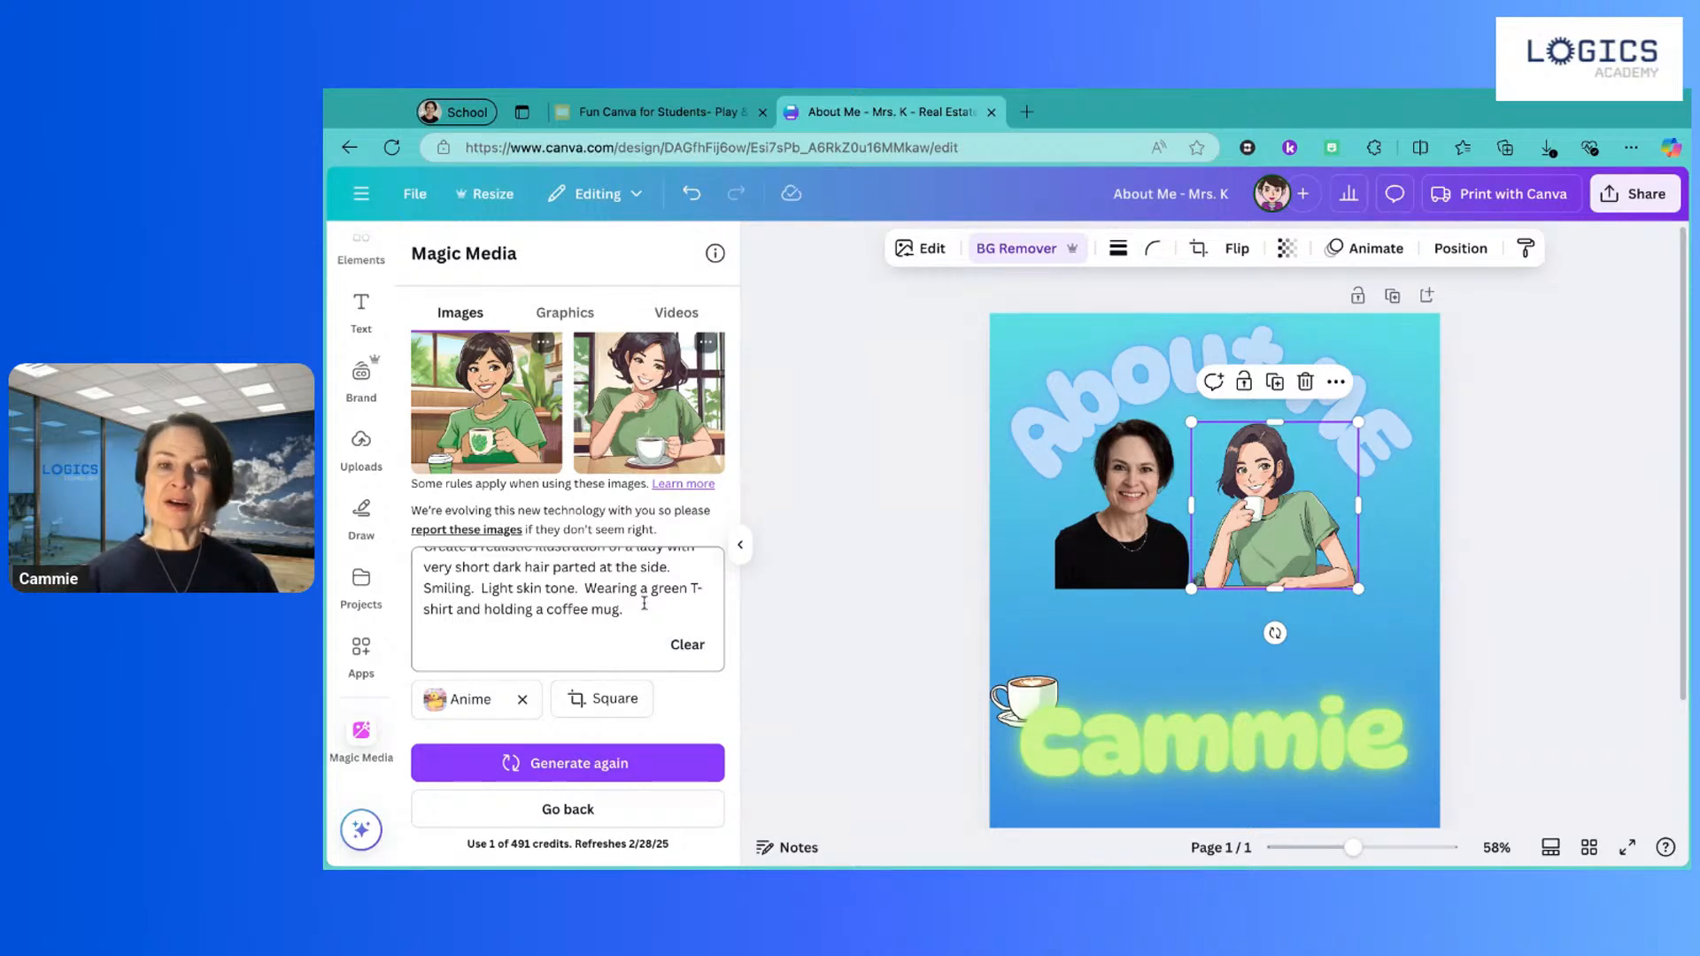
scroll(644, 603, up, 1)
scroll(645, 603, down, 1)
scroll(645, 603, up, 1)
scroll(644, 603, down, 1)
scroll(557, 592, up, 1)
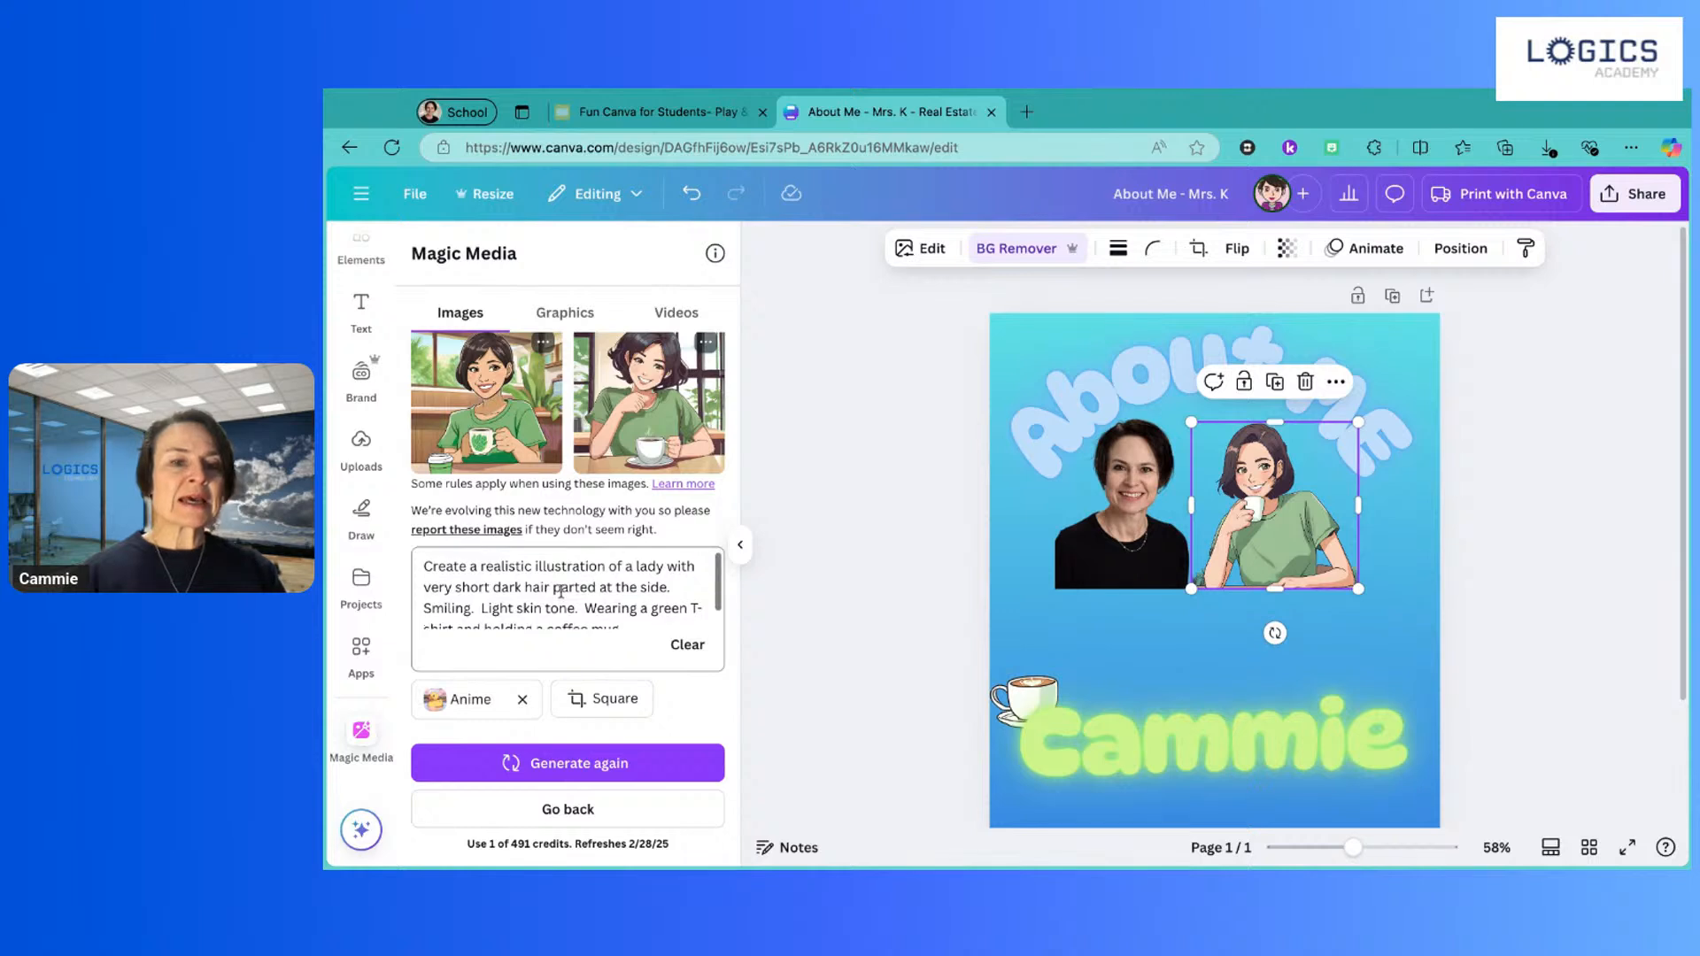
click(455, 588)
text(very)
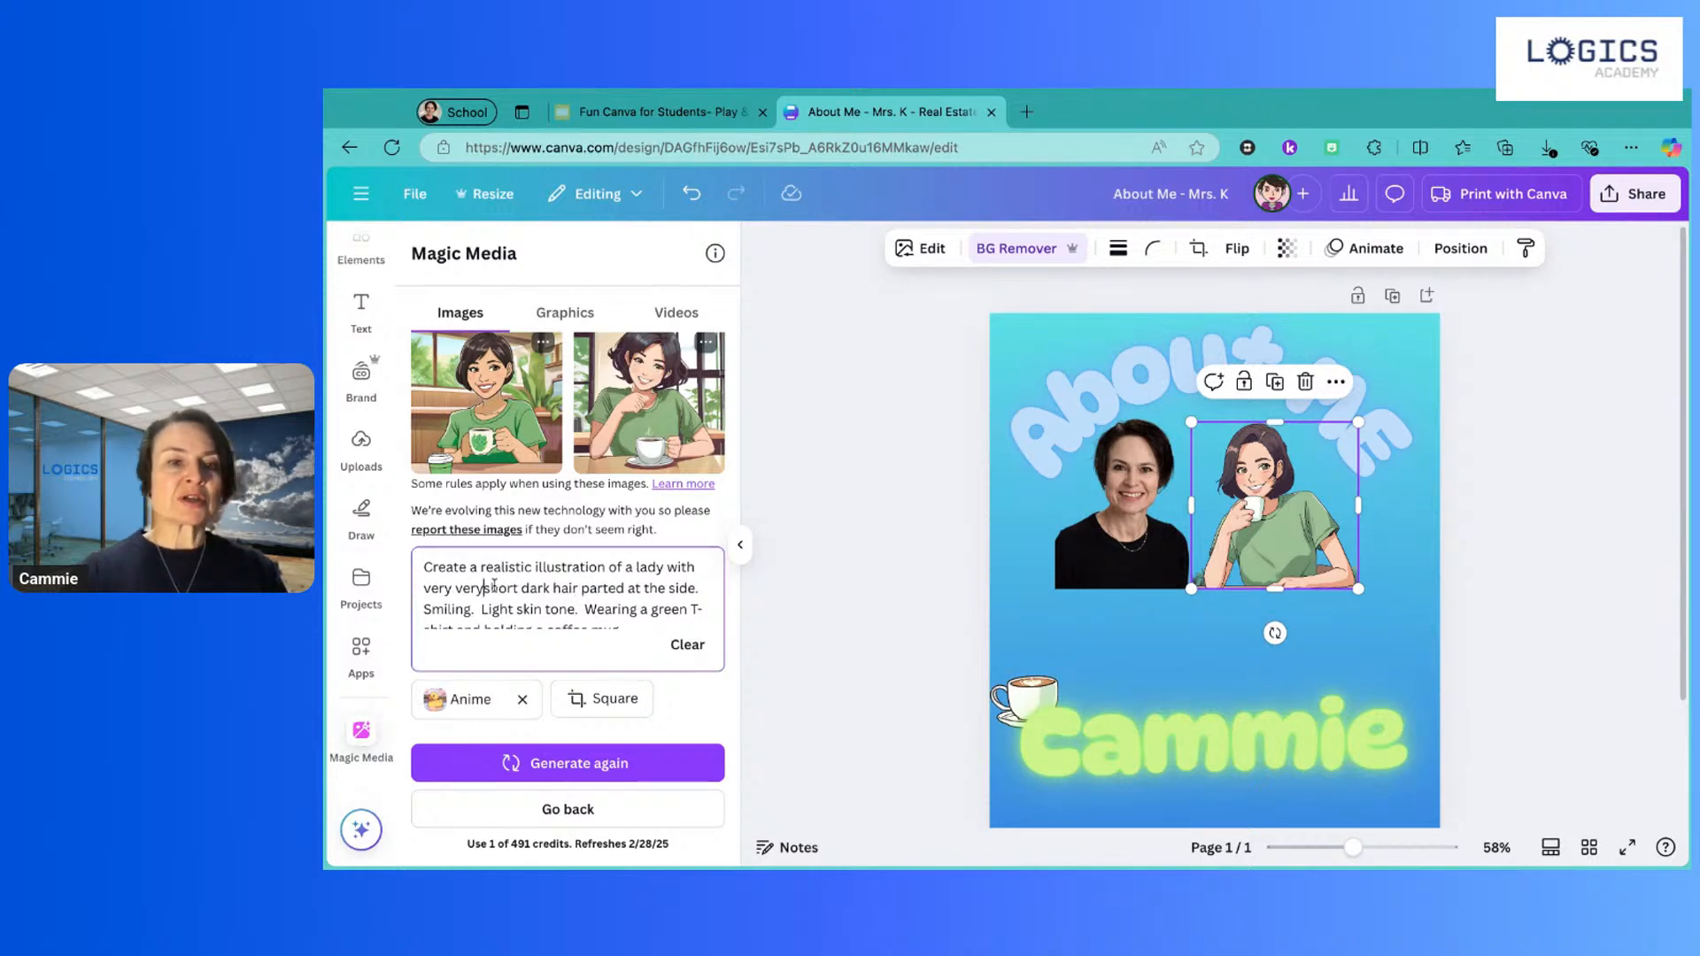
Step: Add 'lime' before 'green' so the prompt asks for a lime green T-shirt
scroll(540, 589, down, 2)
scroll(553, 586, up, 2)
scroll(626, 580, down, 1)
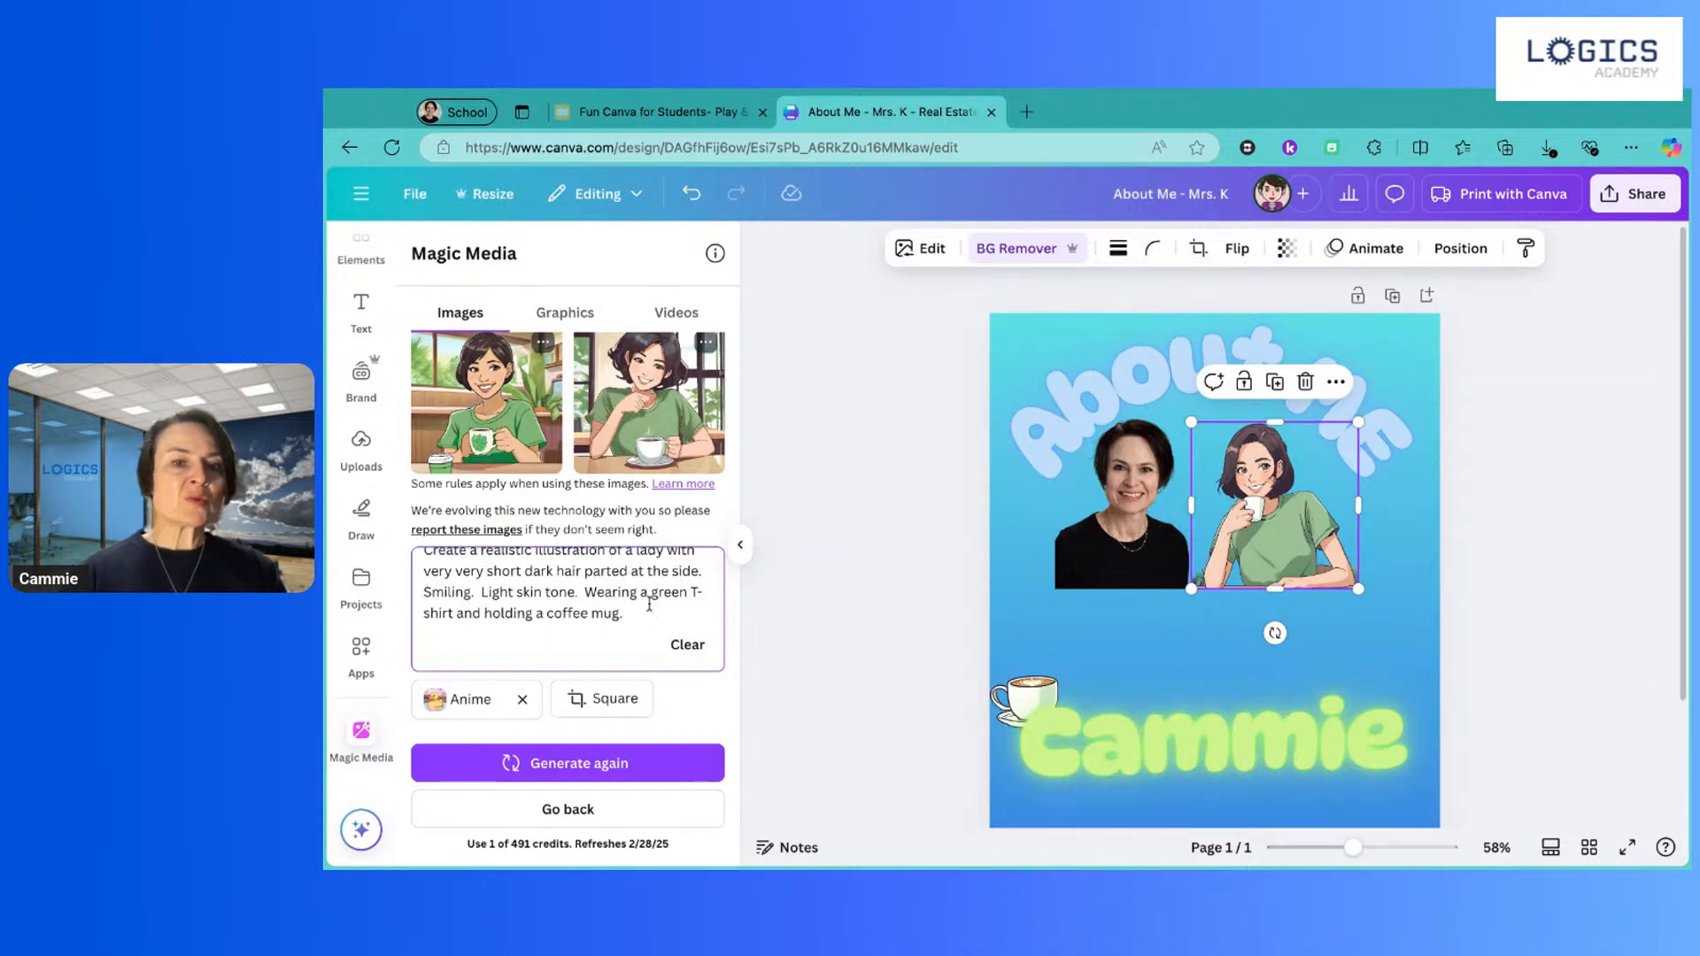
text(lime)
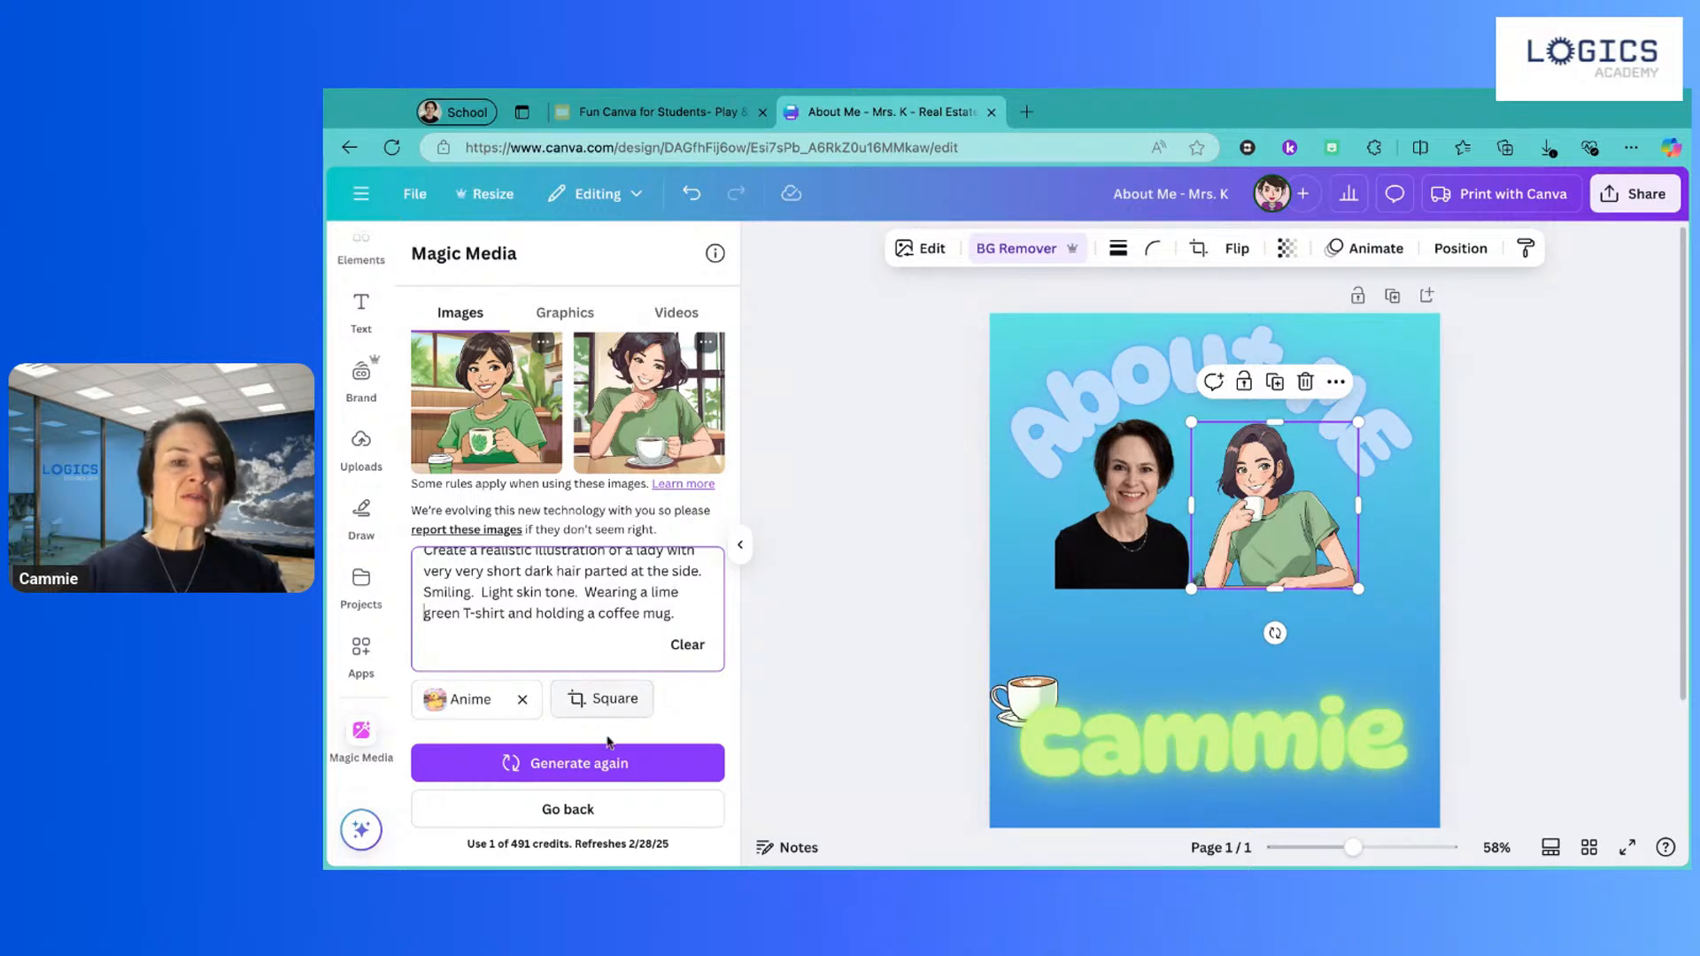
Step: Regenerate the illustrations from the revised prompt, then show the Activity 3 slide in Google Slides
click(595, 768)
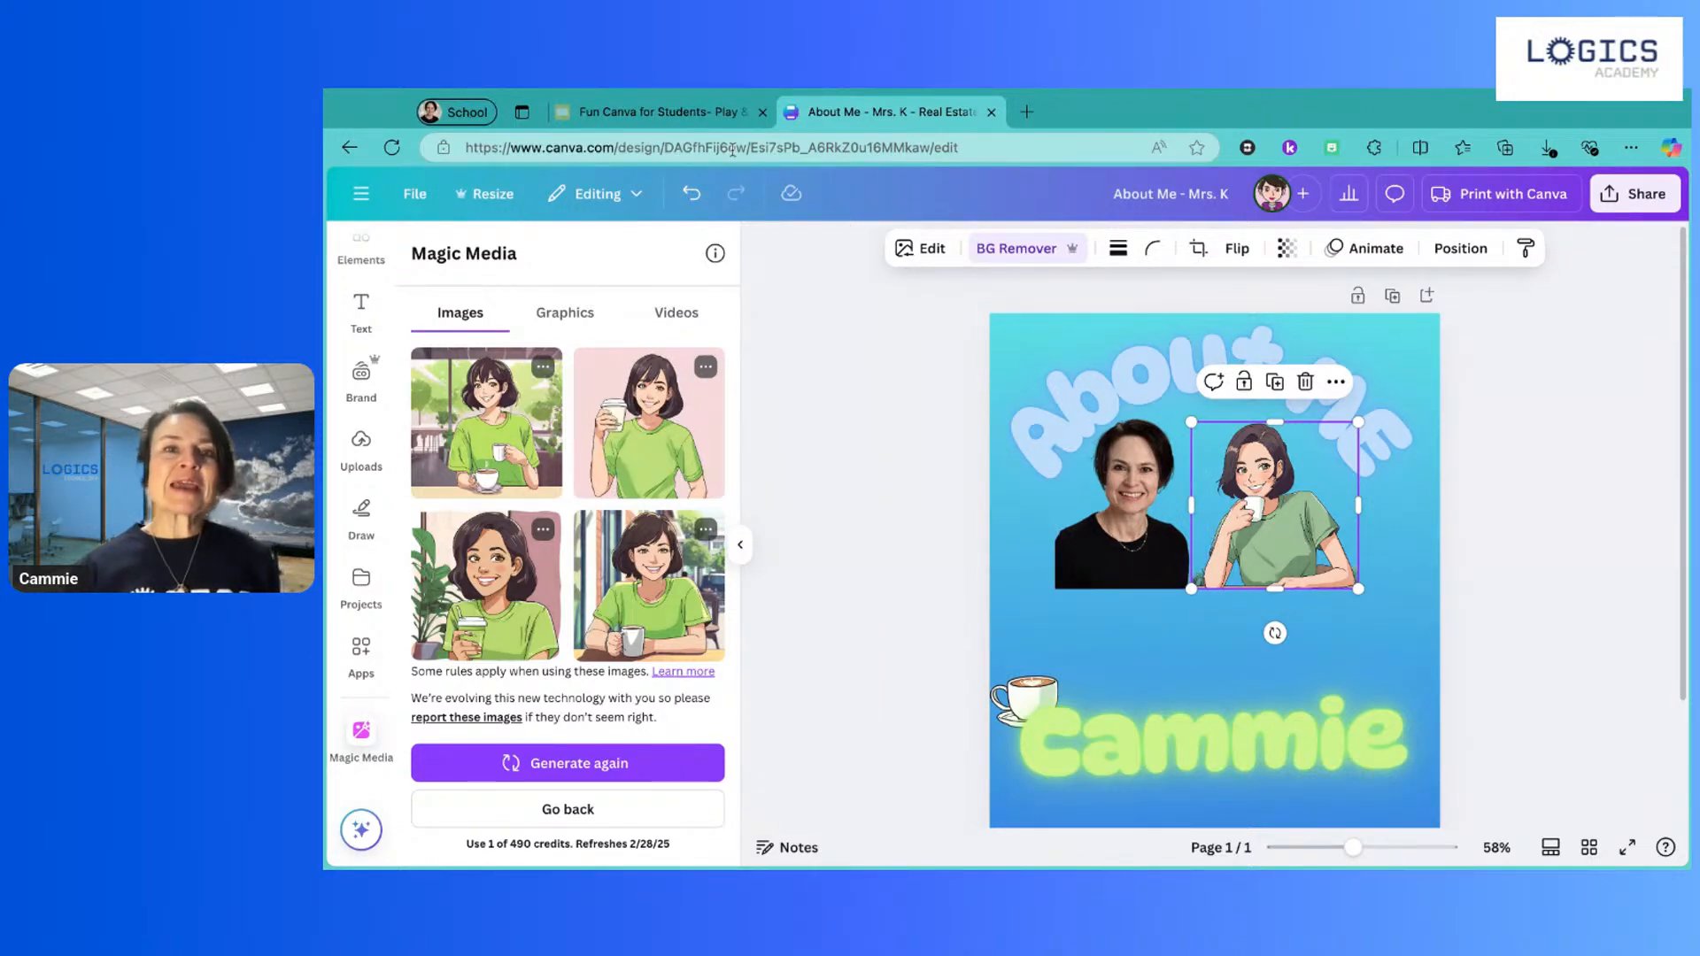
click(660, 113)
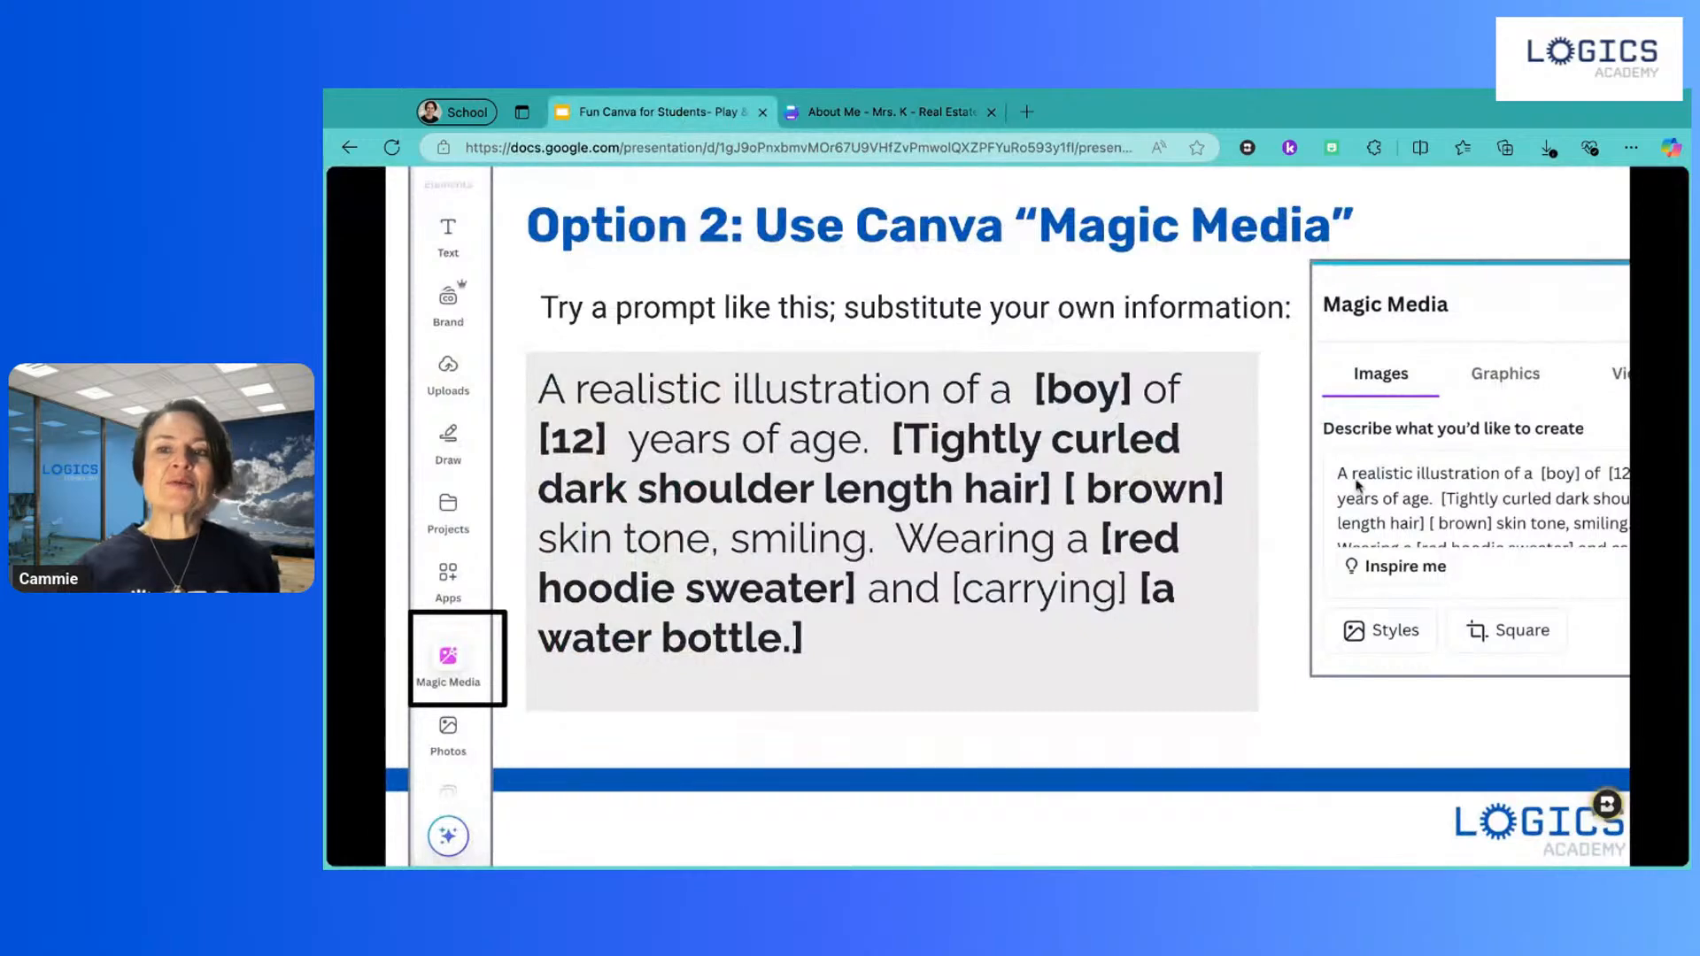
click(1283, 588)
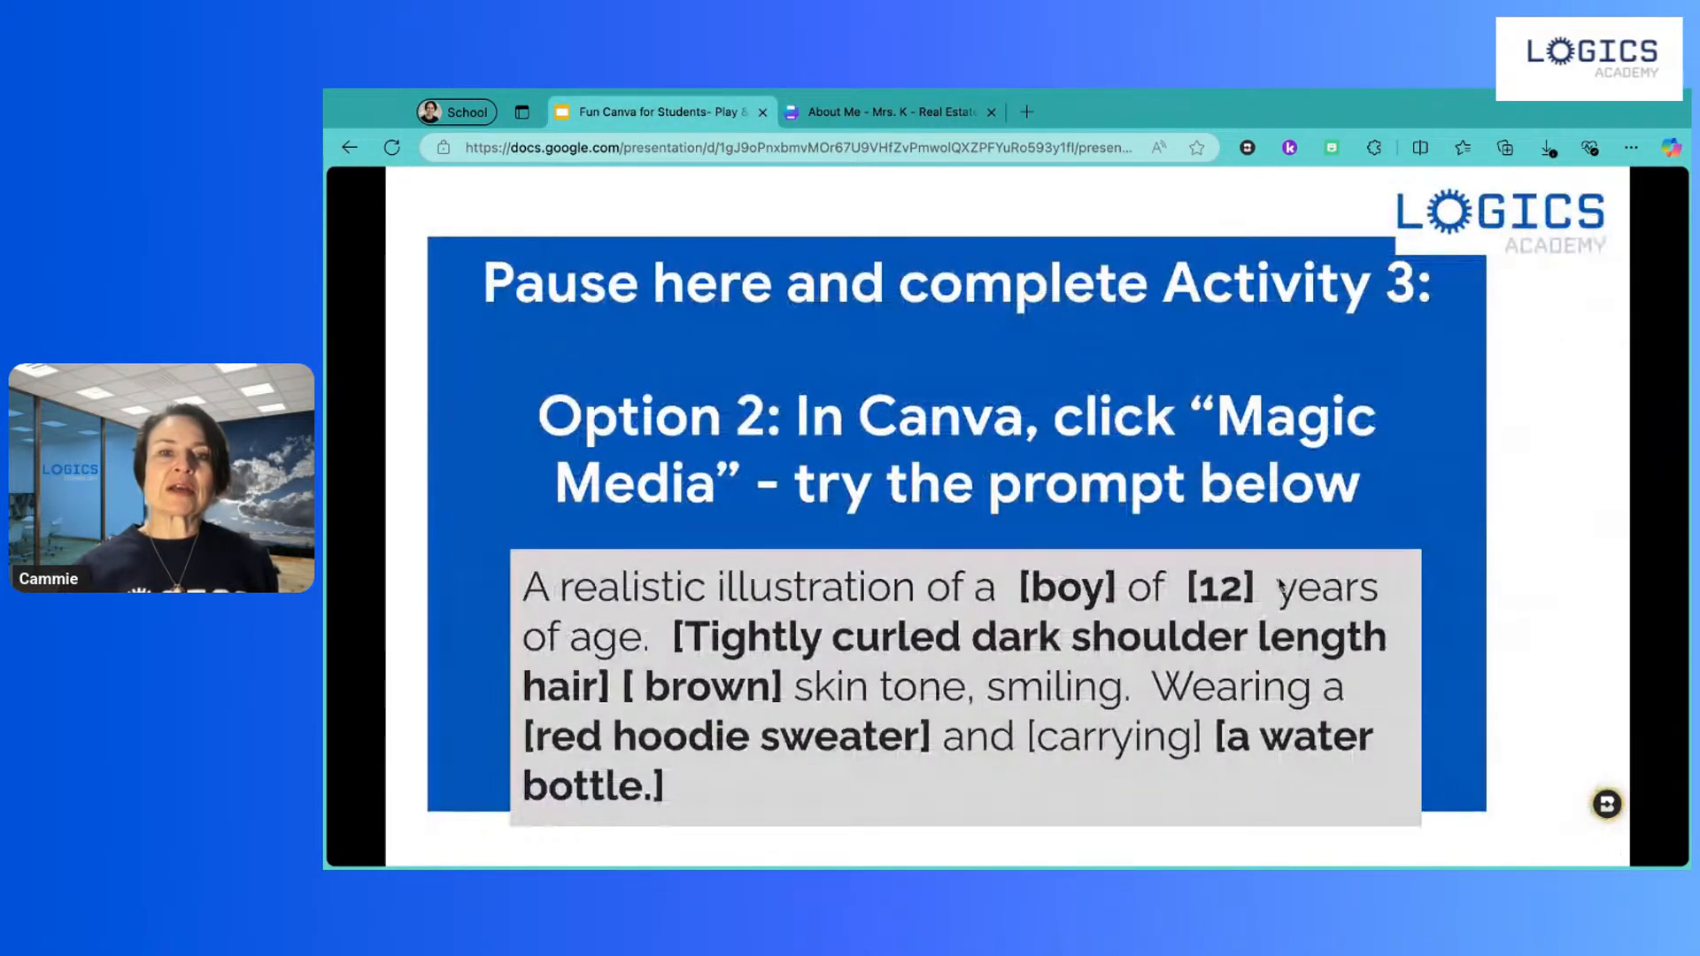
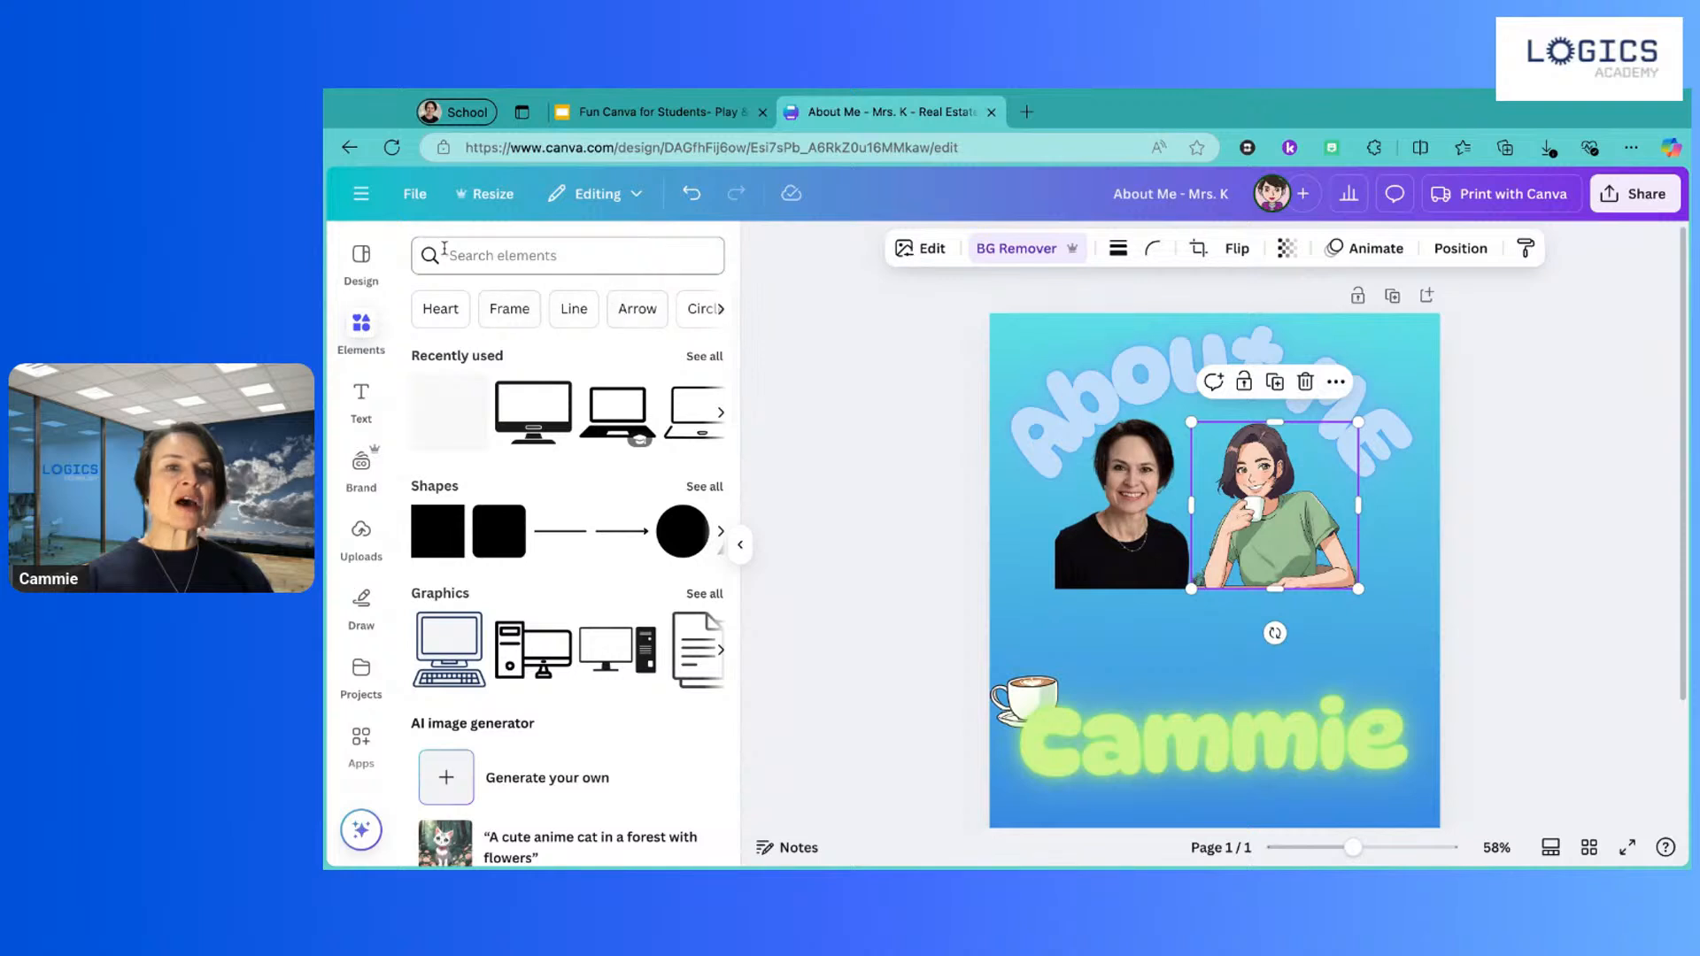
Step: Search the element library for 'watermelon' and browse the results
click(474, 257)
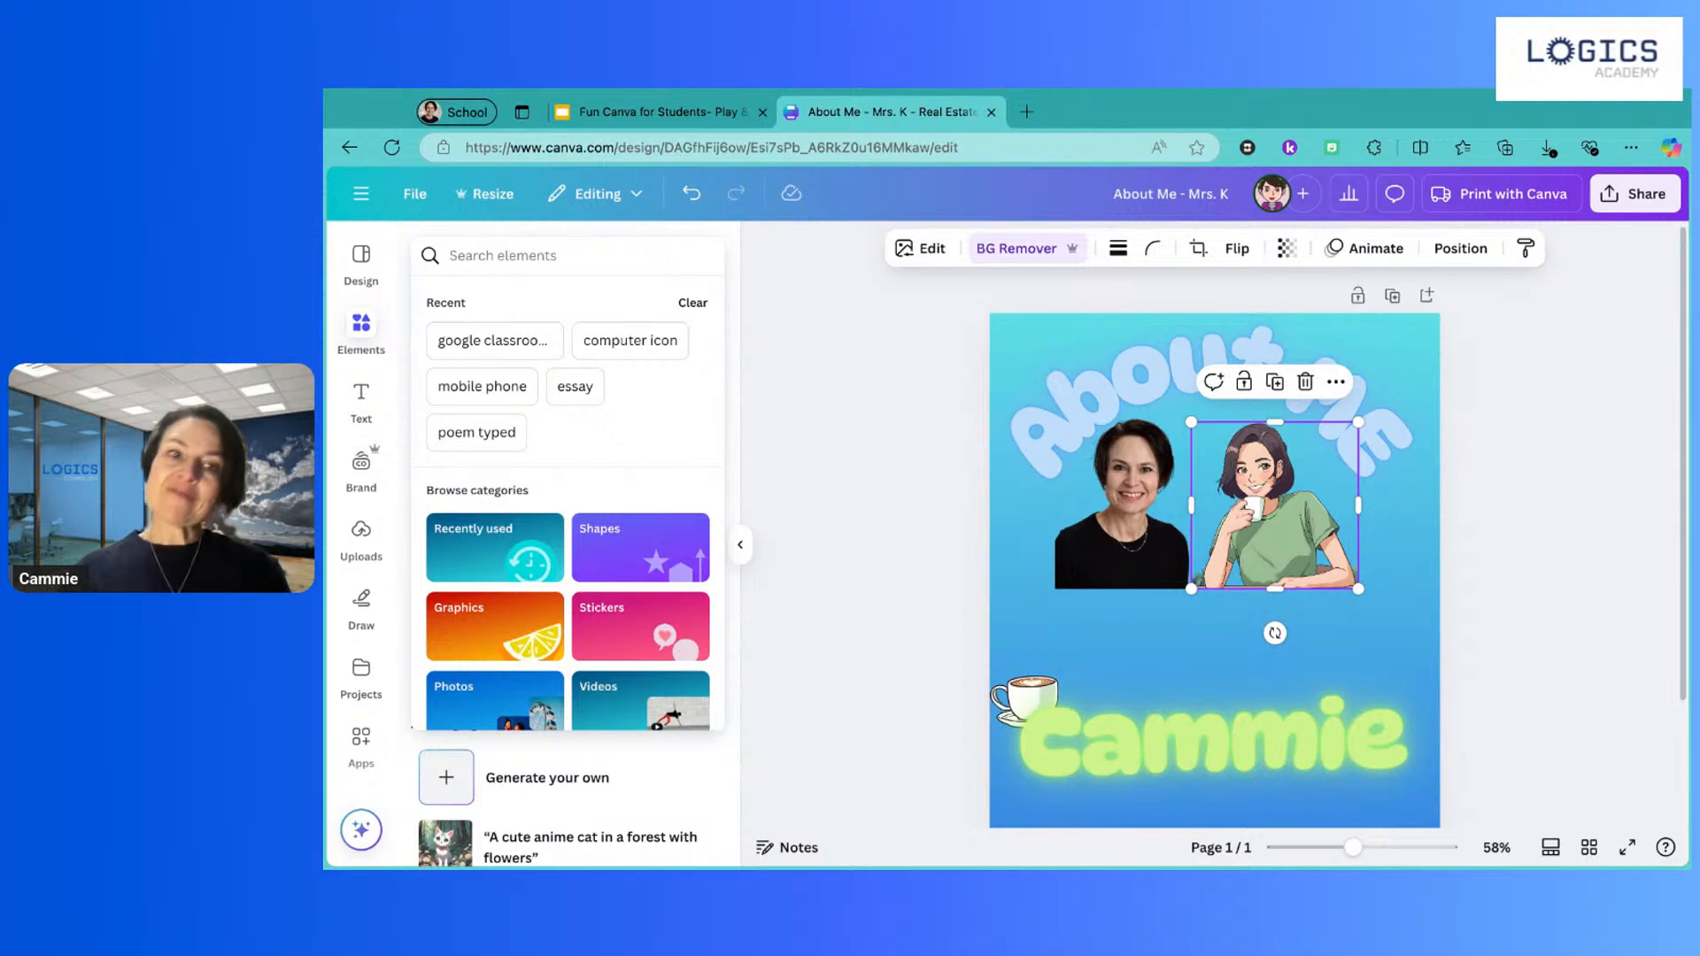
text(water)
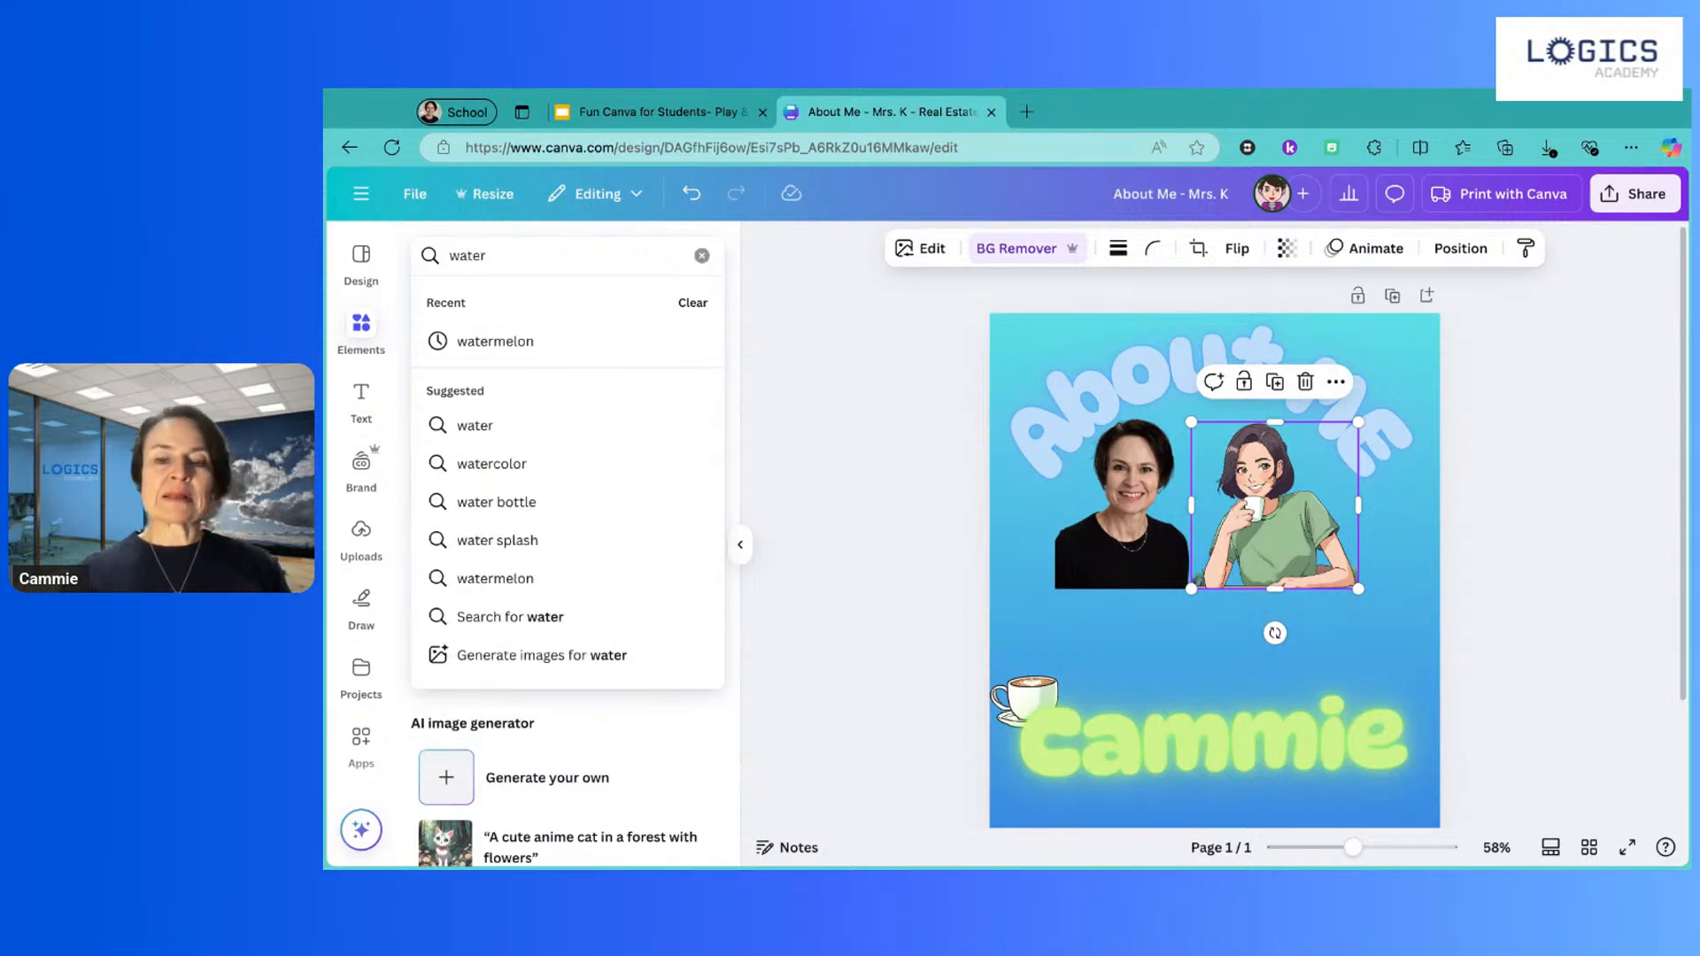
text(melon)
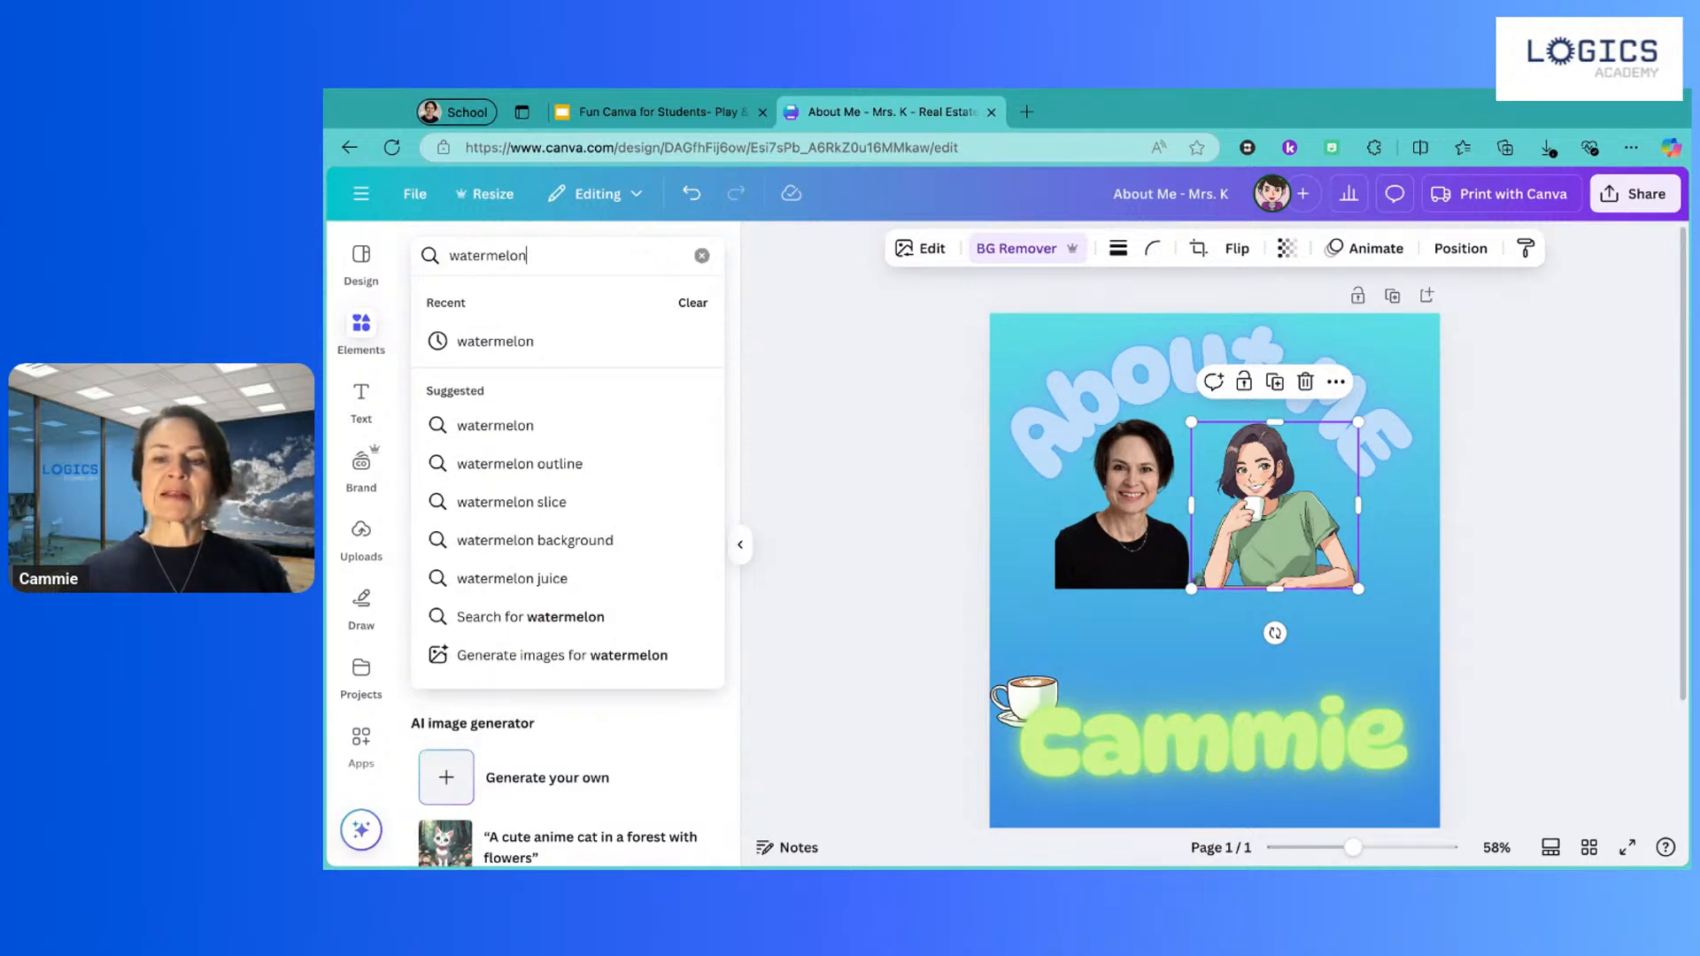
key(Return)
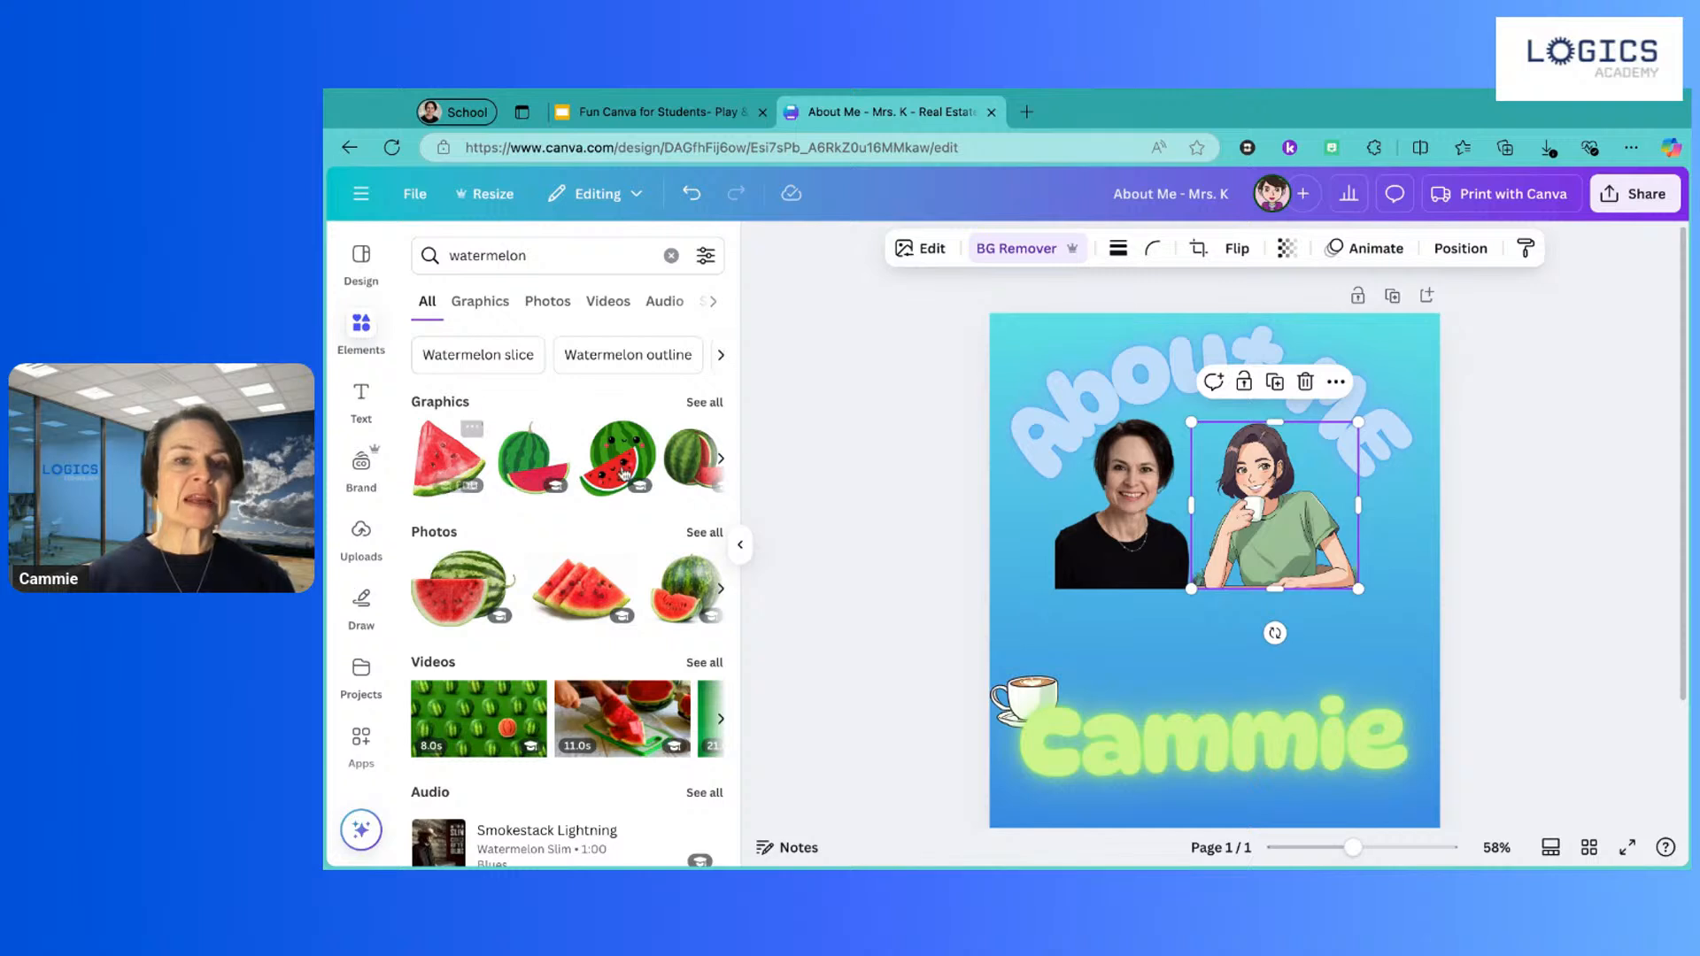
scroll(572, 489, down, 1)
scroll(573, 490, up, 1)
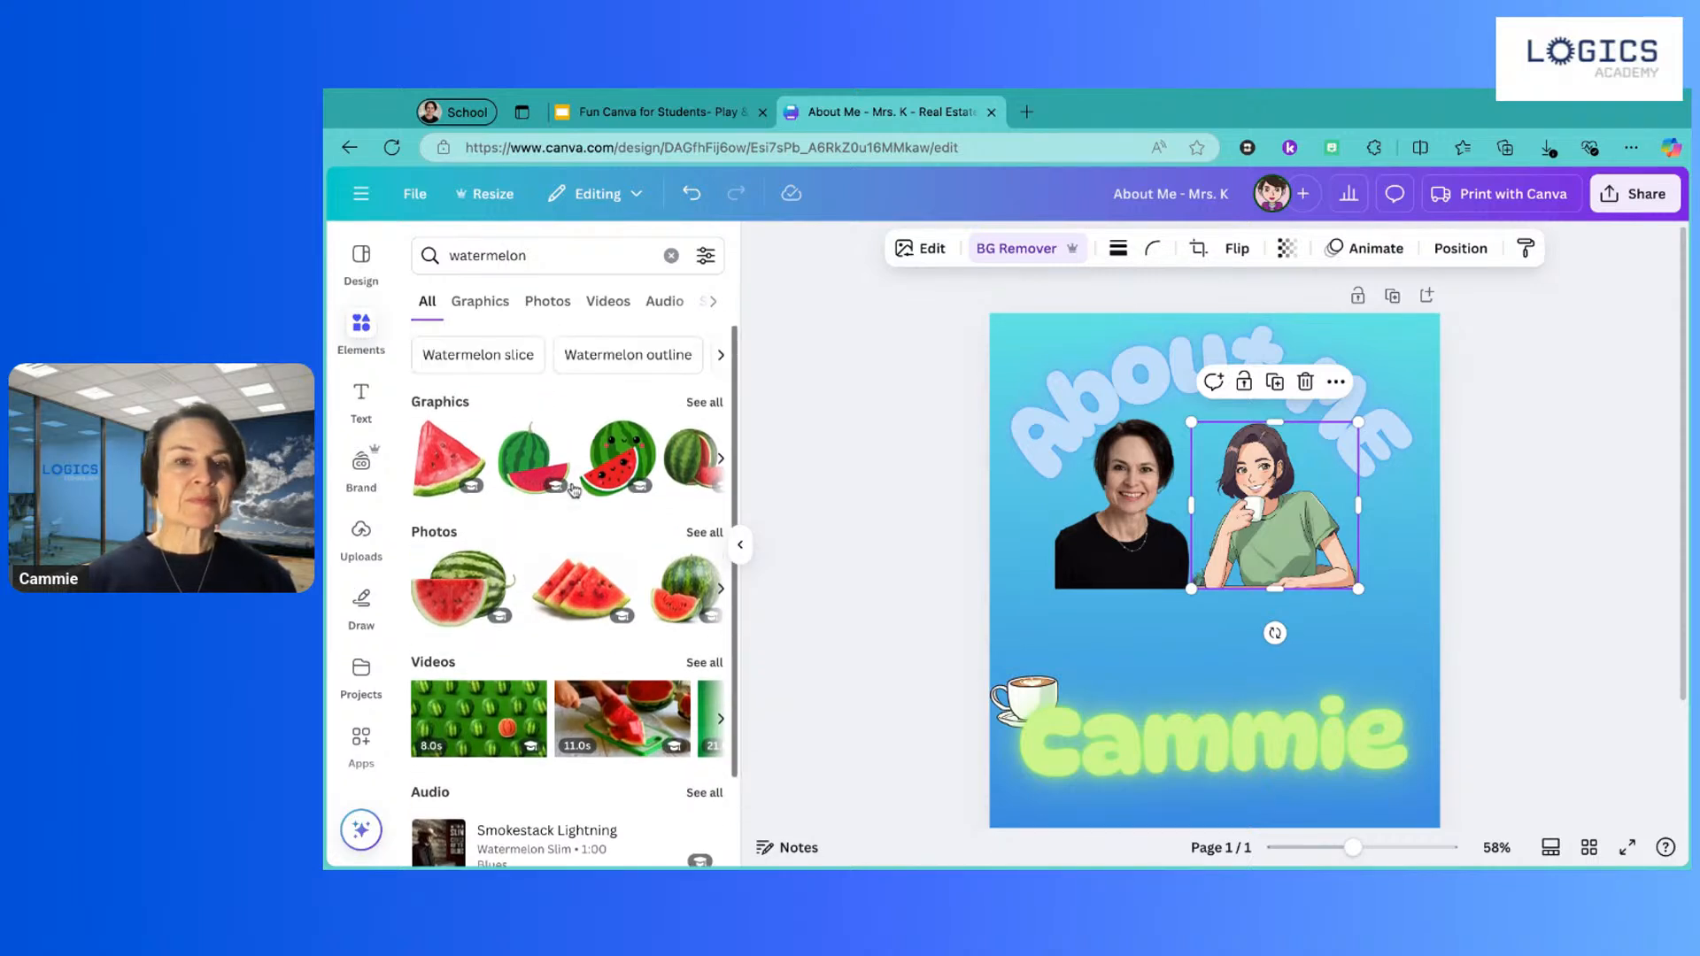
scroll(573, 489, down, 1)
scroll(574, 490, up, 1)
scroll(574, 490, down, 2)
scroll(574, 490, up, 1)
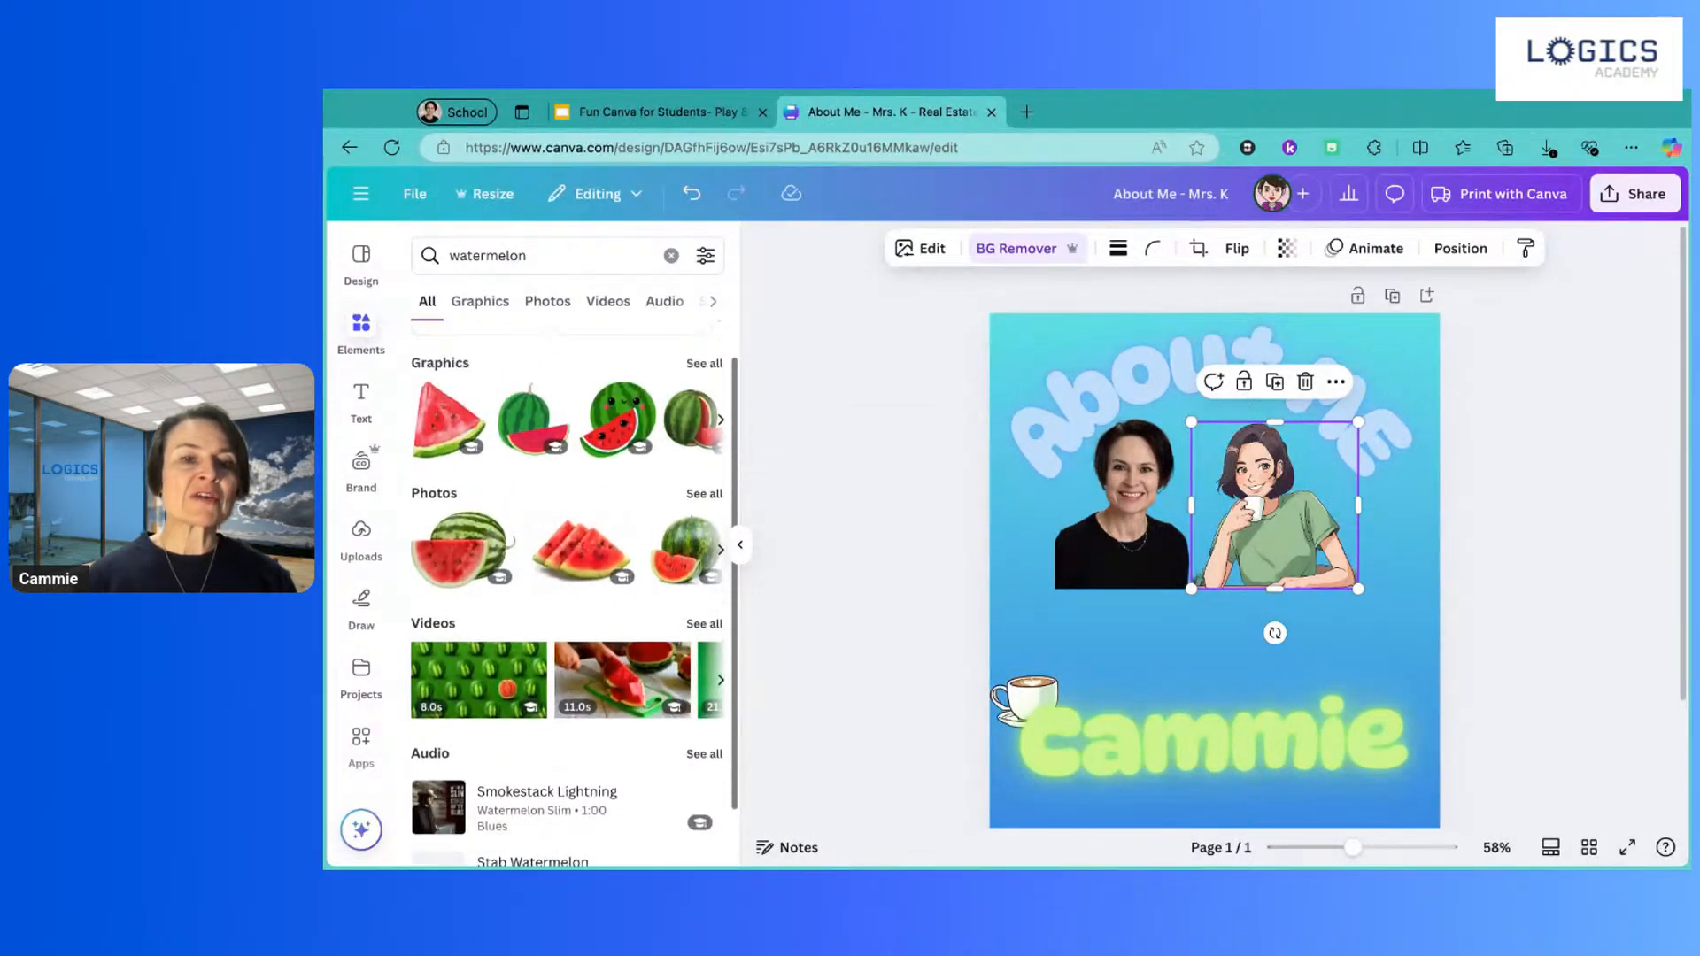
scroll(574, 490, up, 1)
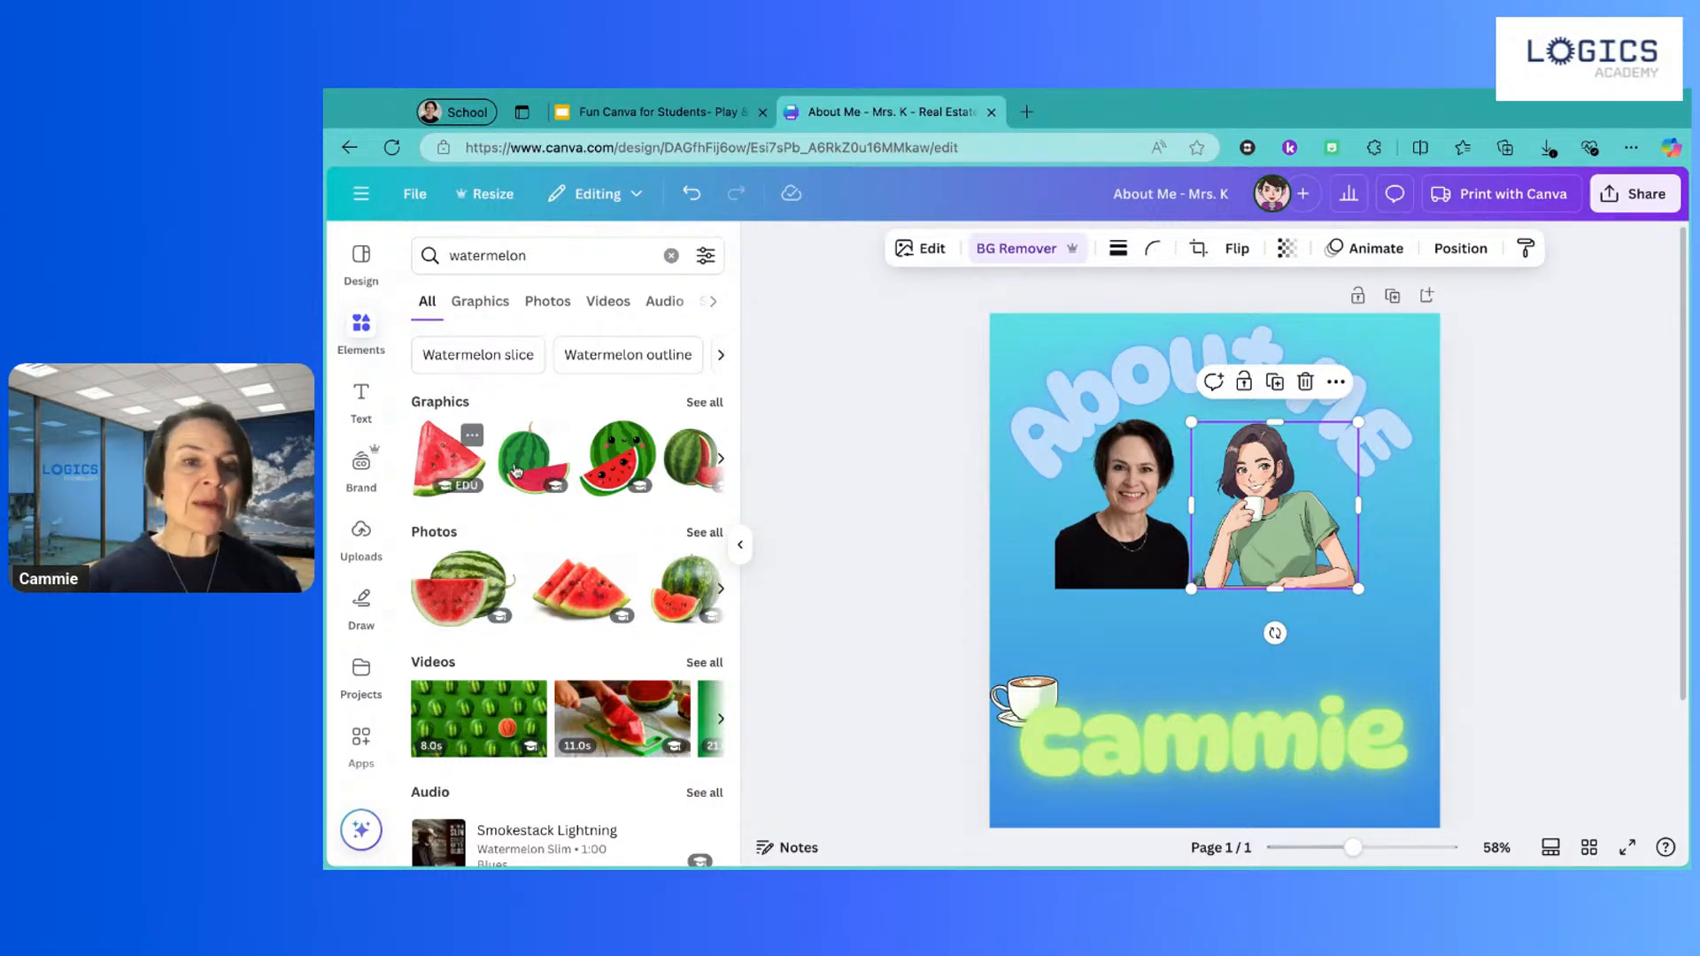
scroll(609, 484, right, 1)
scroll(609, 484, right, 2)
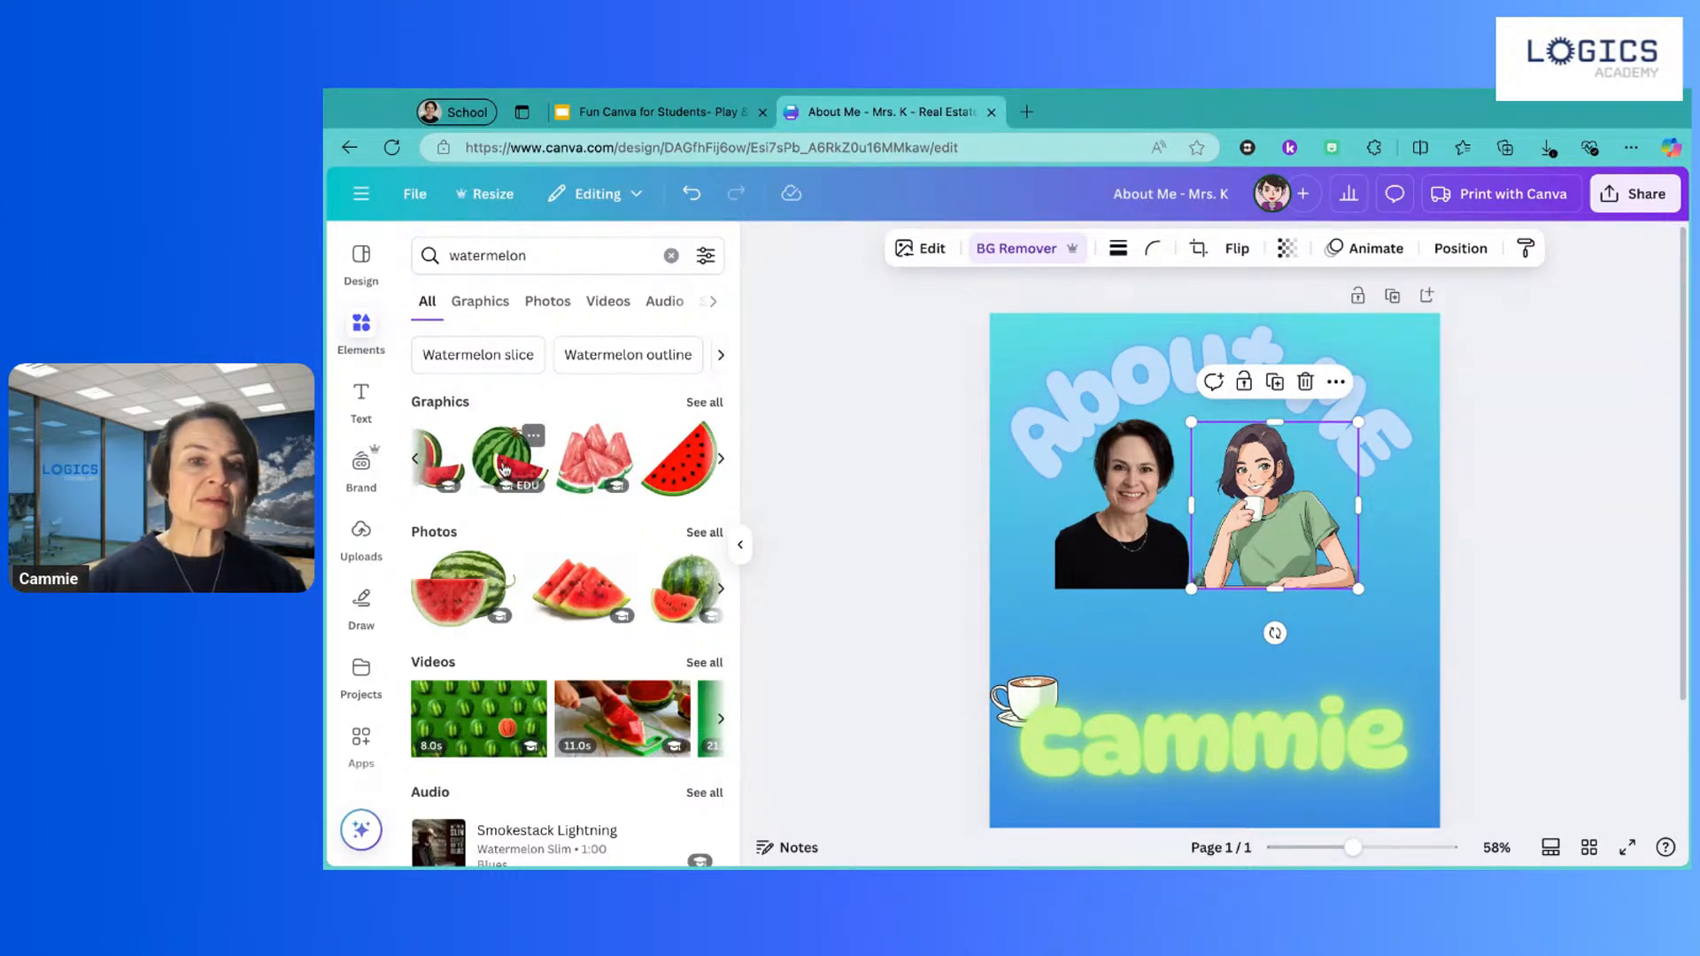
Step: Add a watermelon graphic, shrink it and place it beside the coffee cup
click(502, 469)
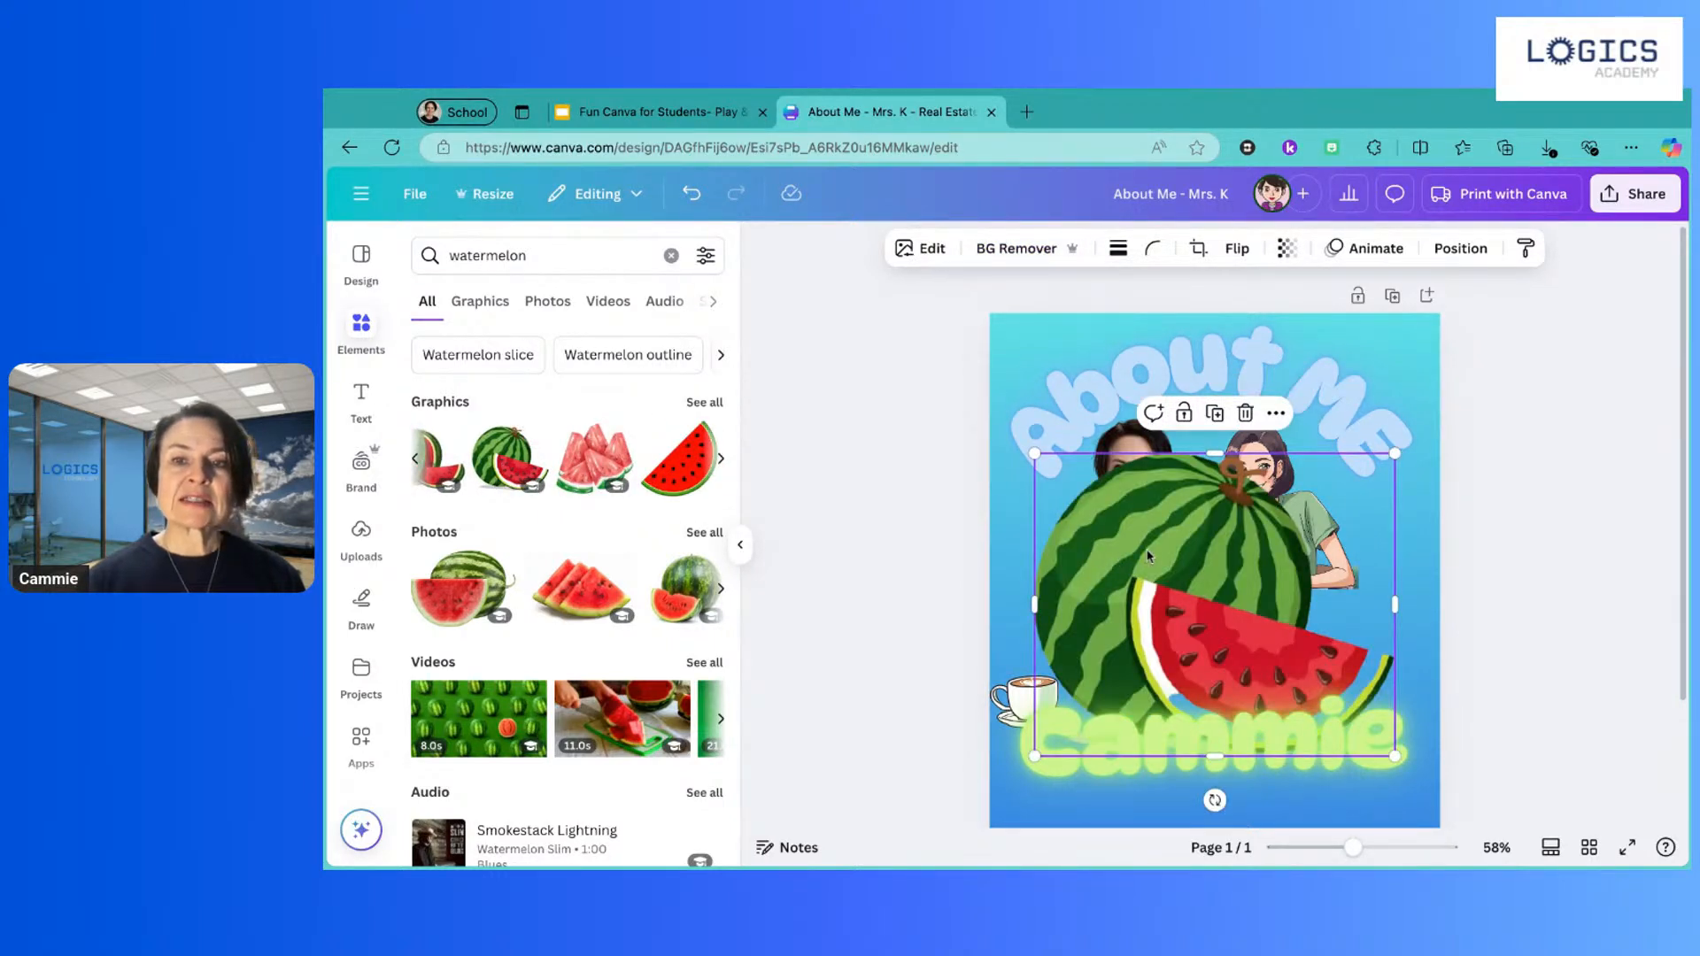
drag(1034, 453, 1215, 600)
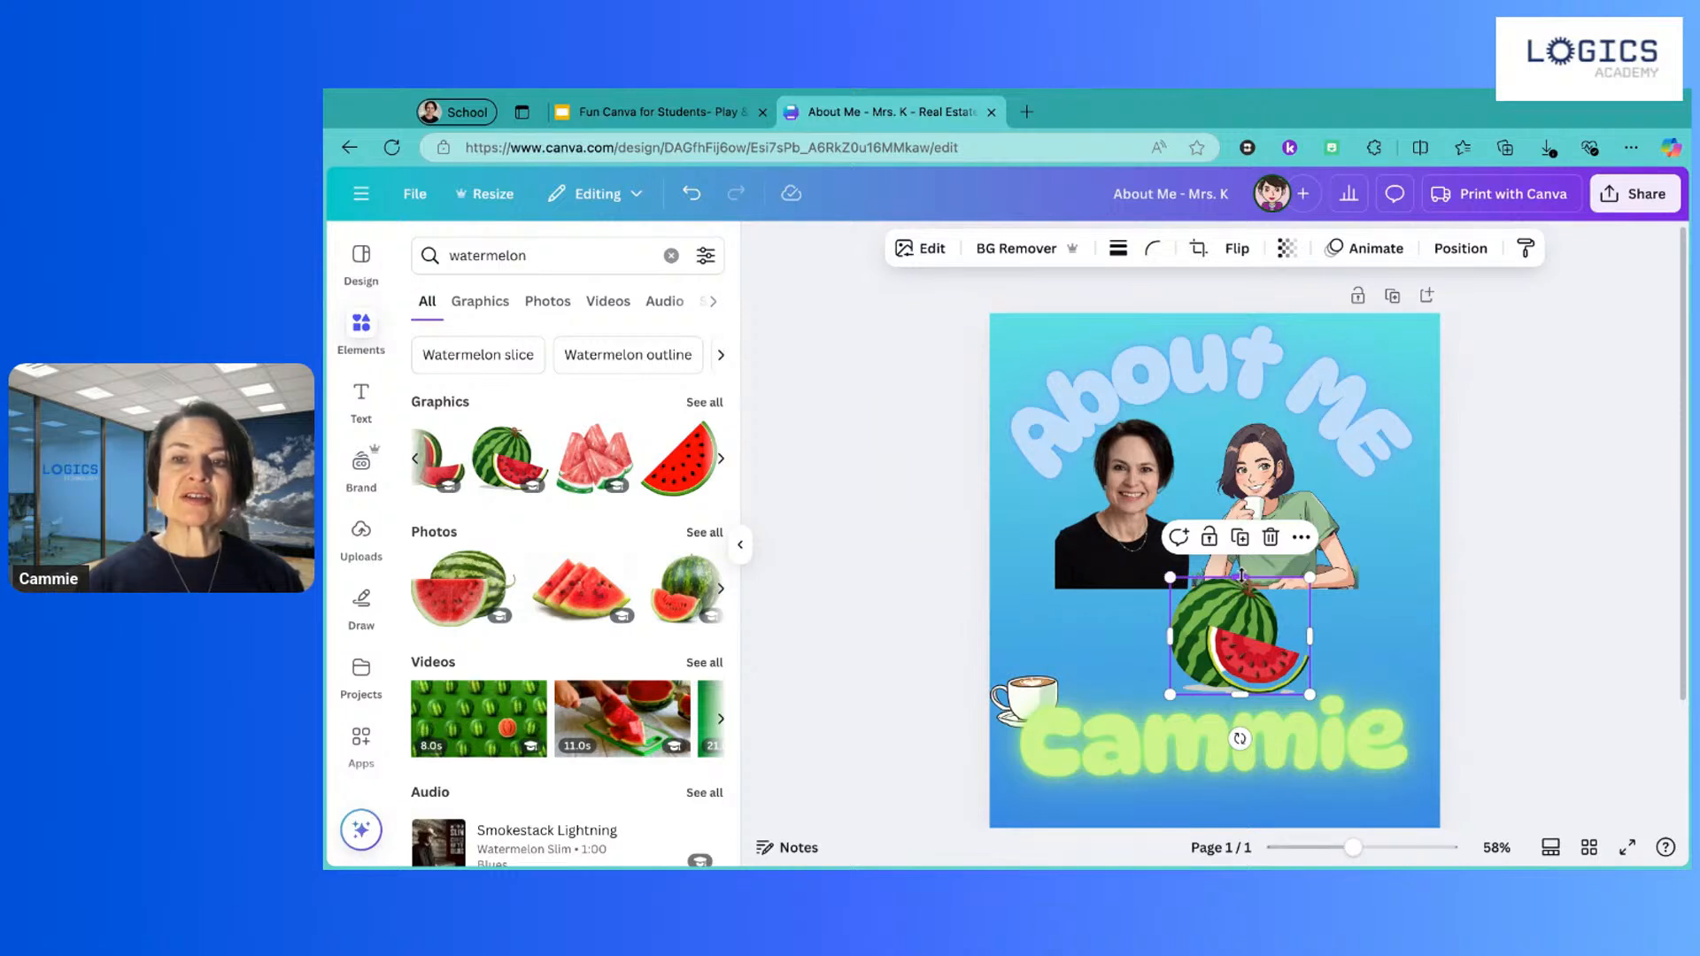
drag(1240, 576, 1092, 684)
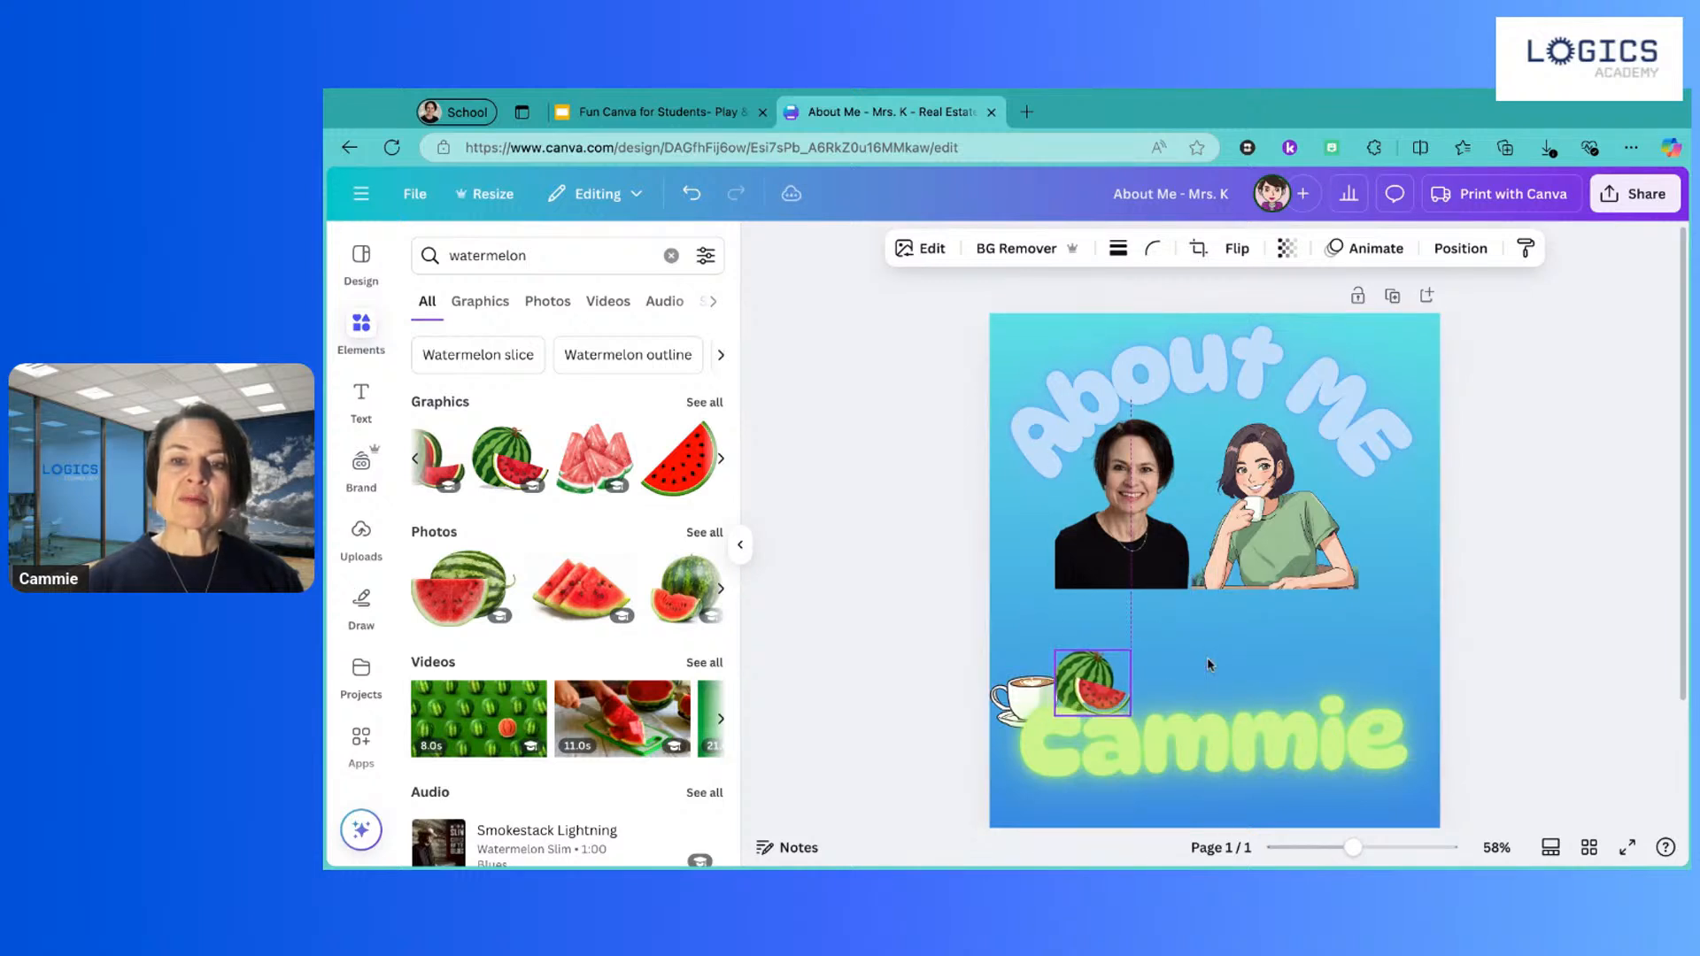
Step: Replace the element search with 'pizza' and browse the pizza slice graphics
click(548, 264)
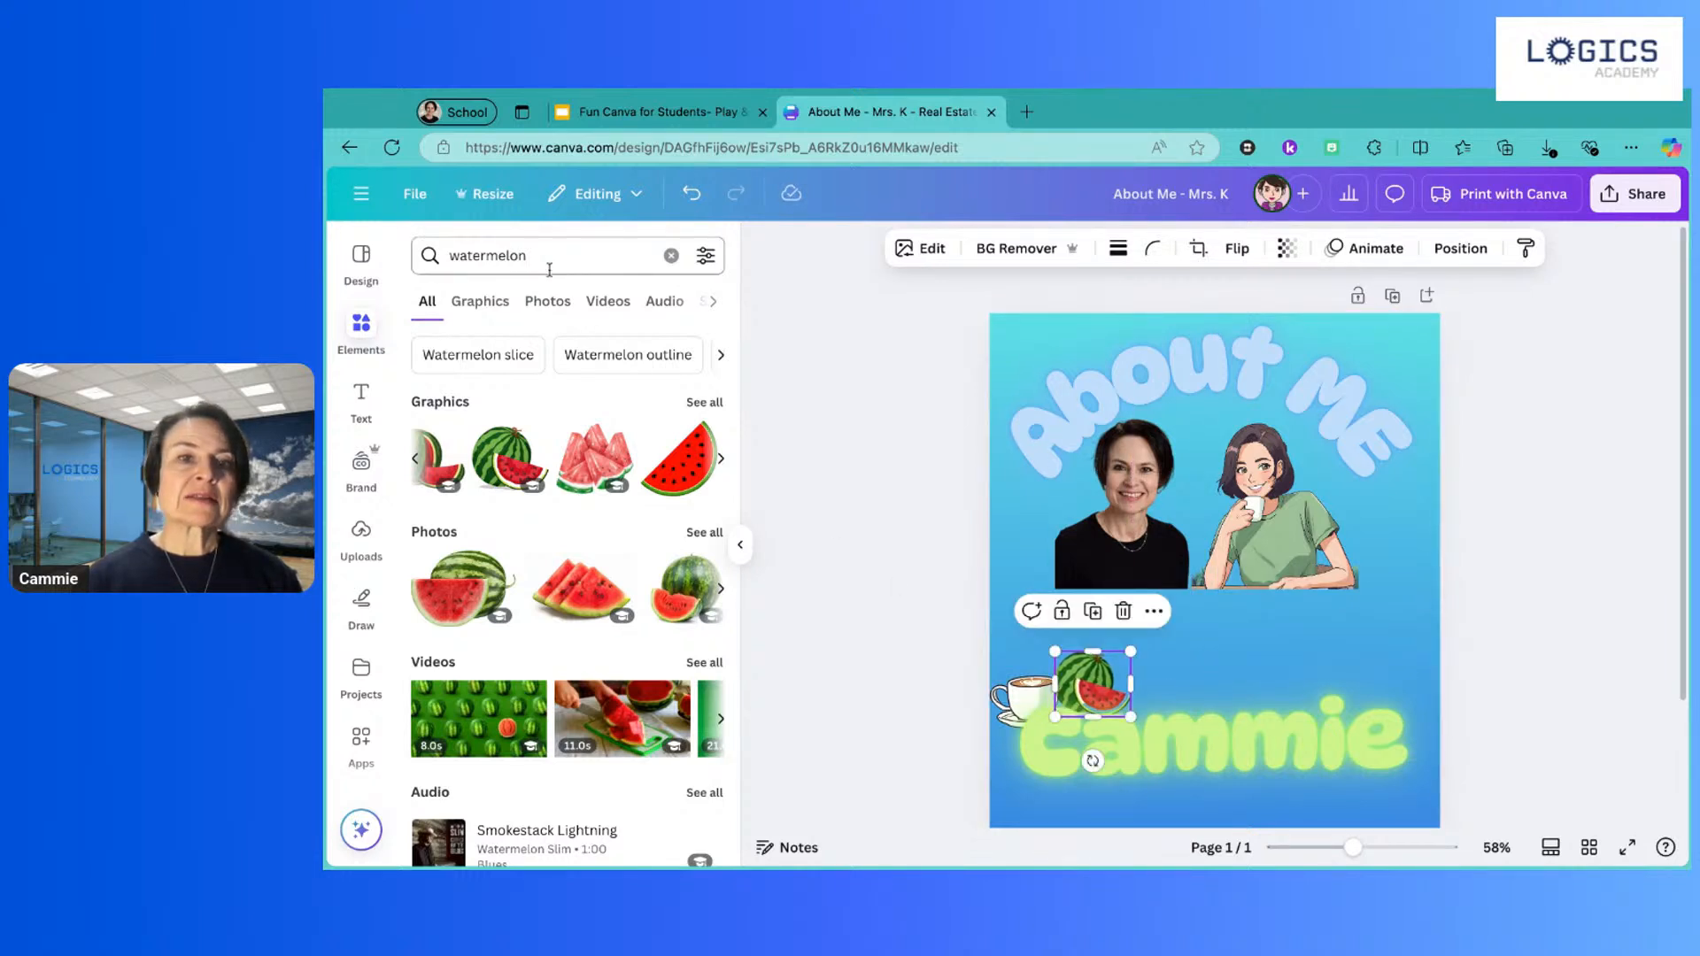
double_click(545, 262)
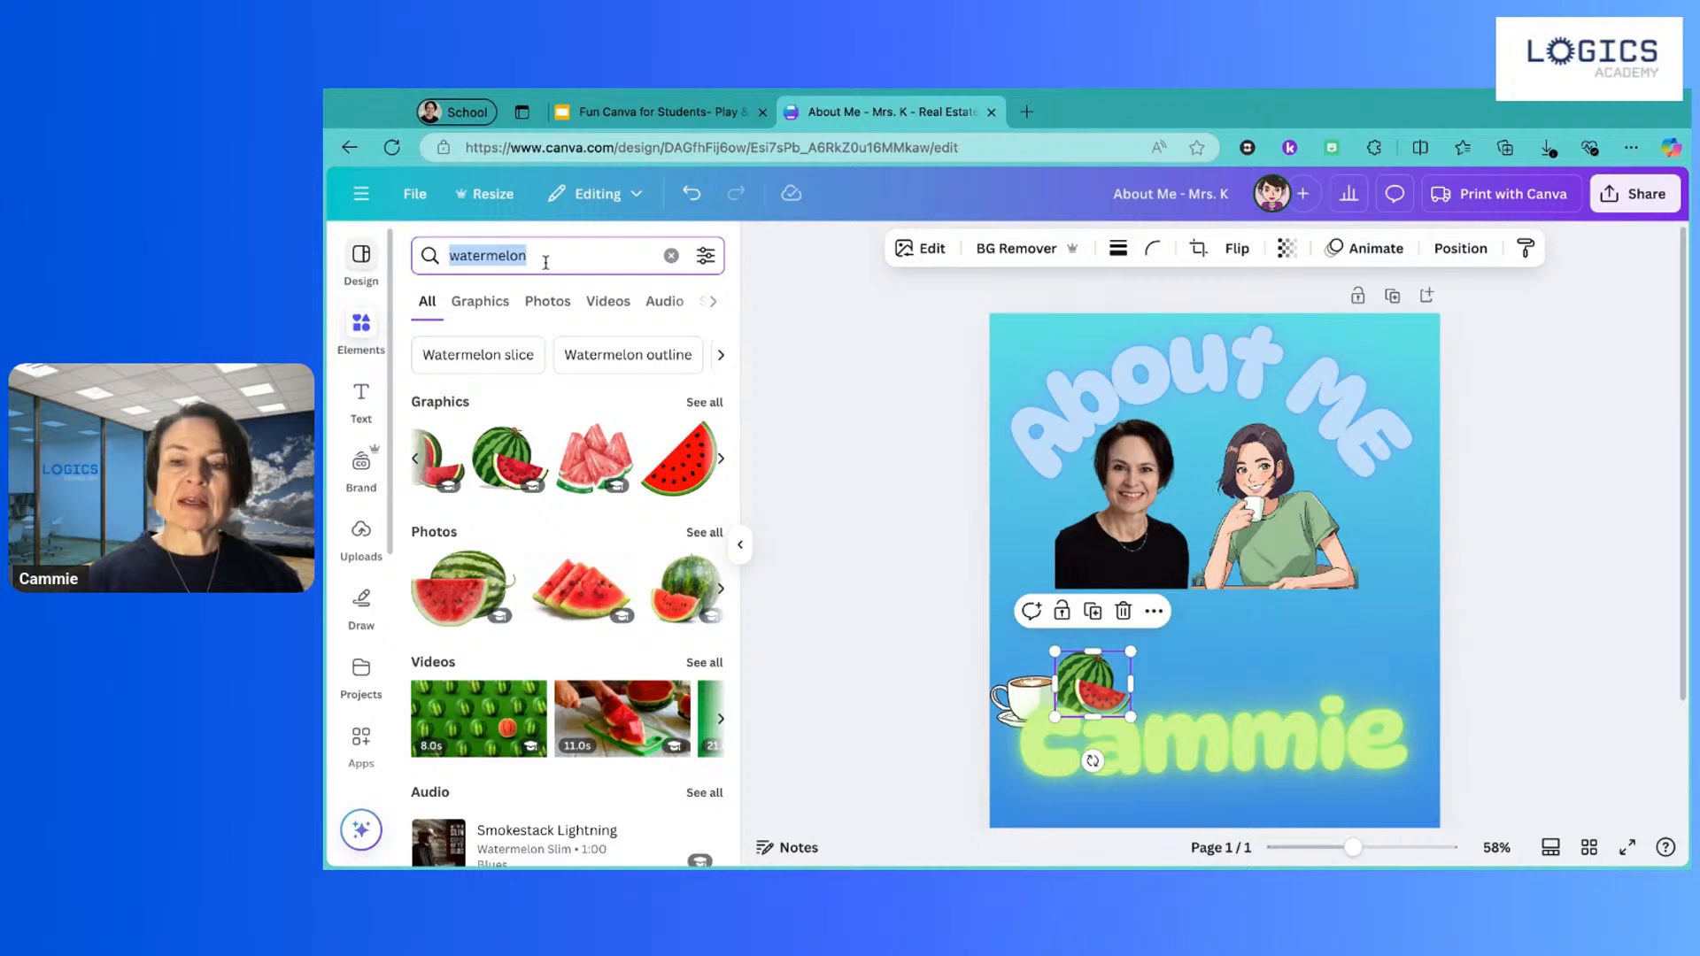
text(pizza)
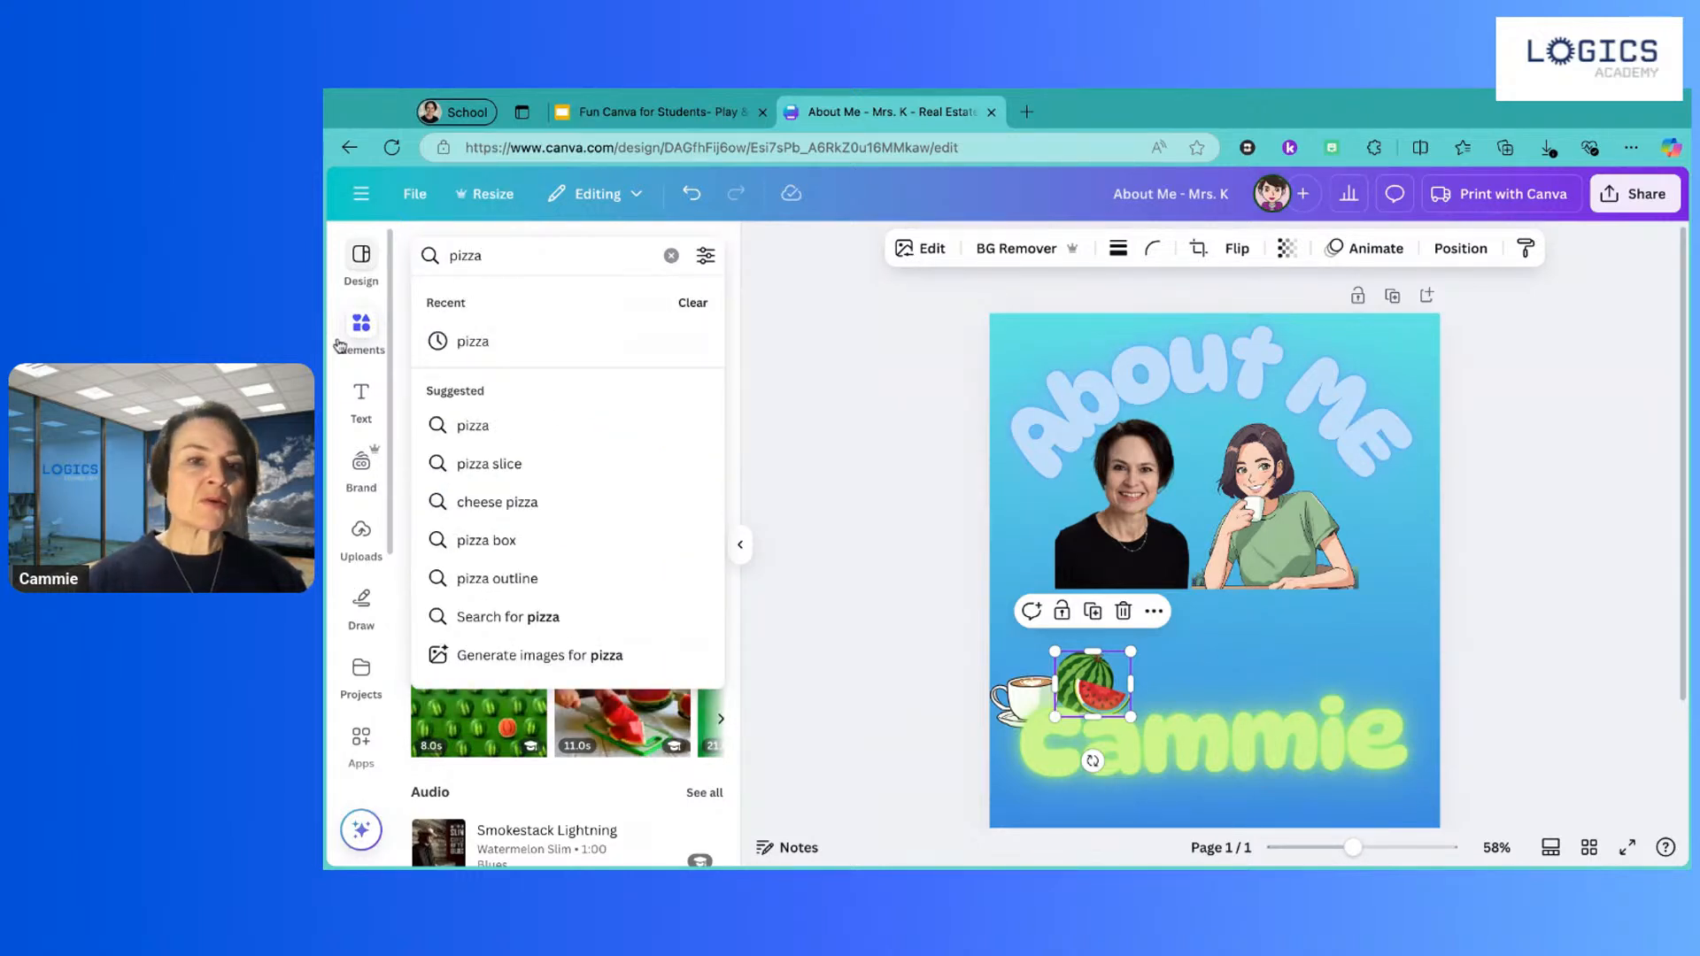
click(505, 467)
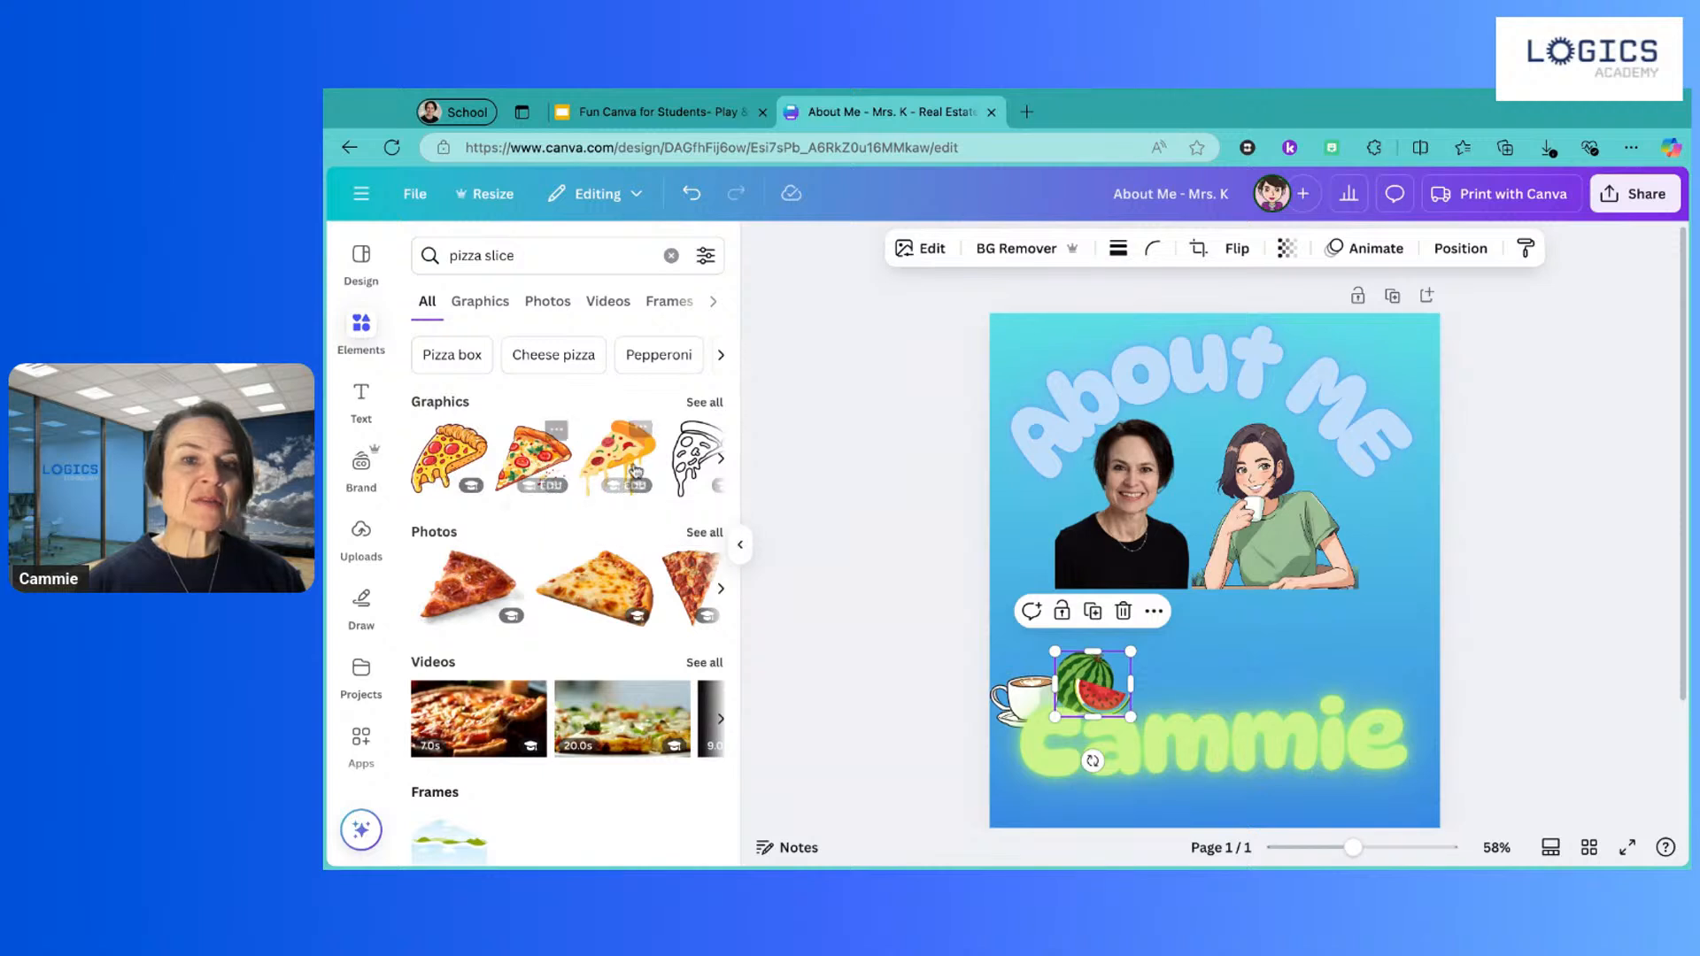
scroll(634, 471, right, 3)
scroll(634, 471, right, 5)
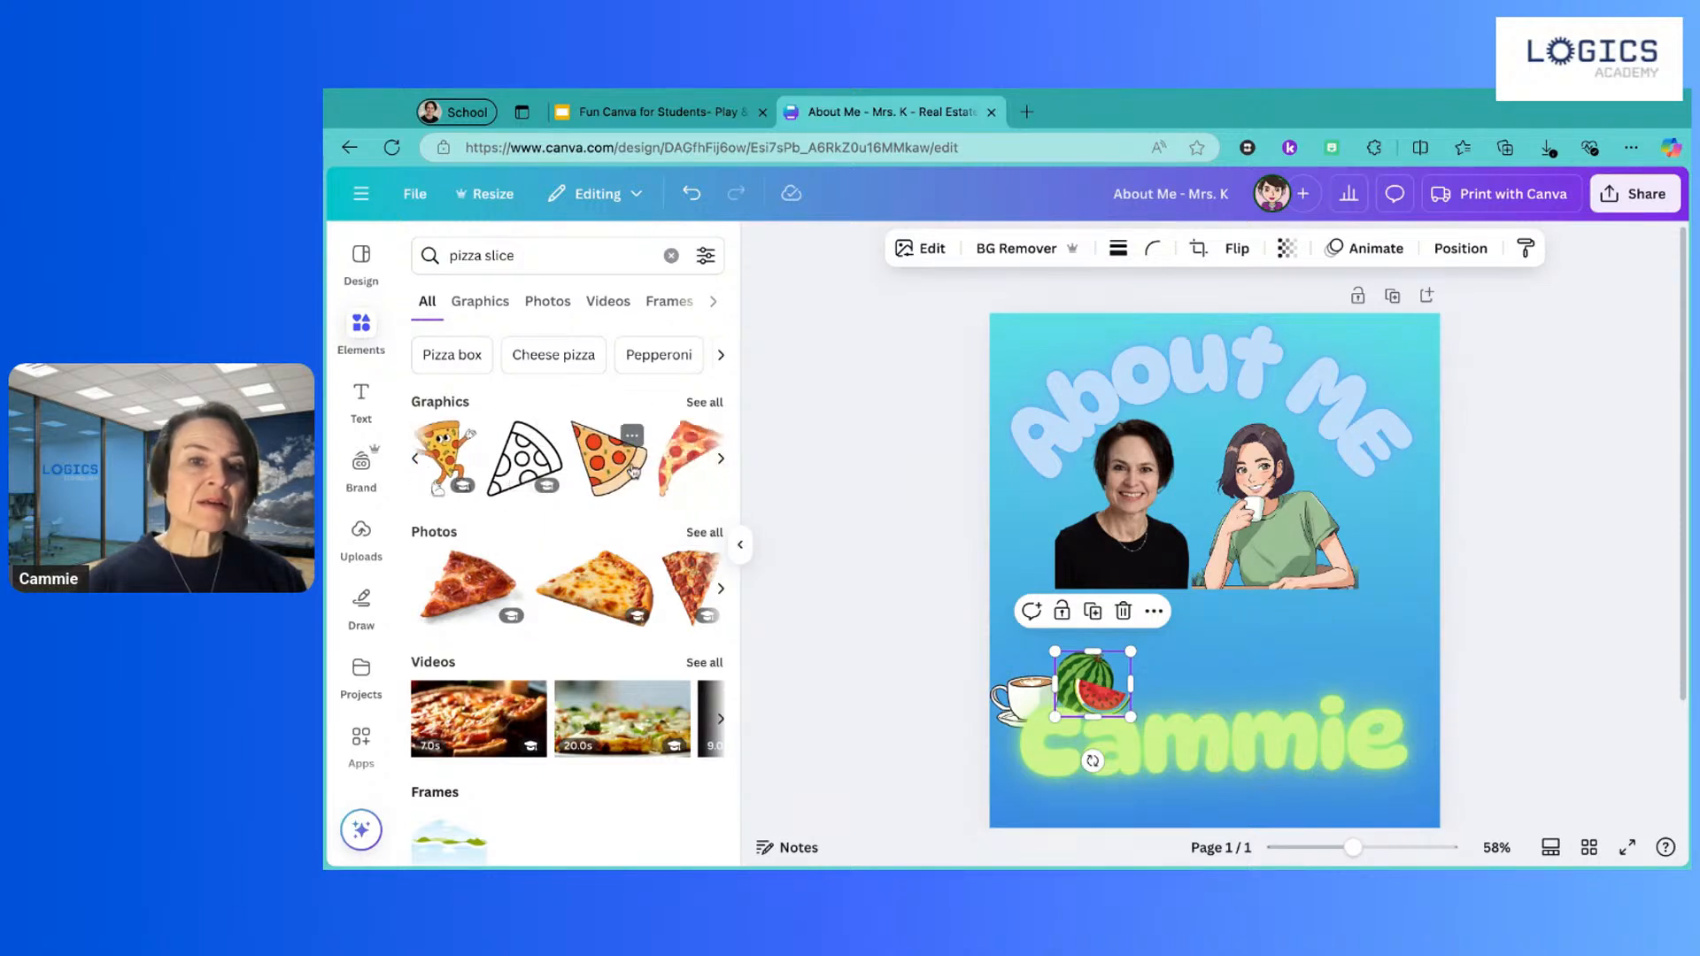
scroll(673, 478, right, 3)
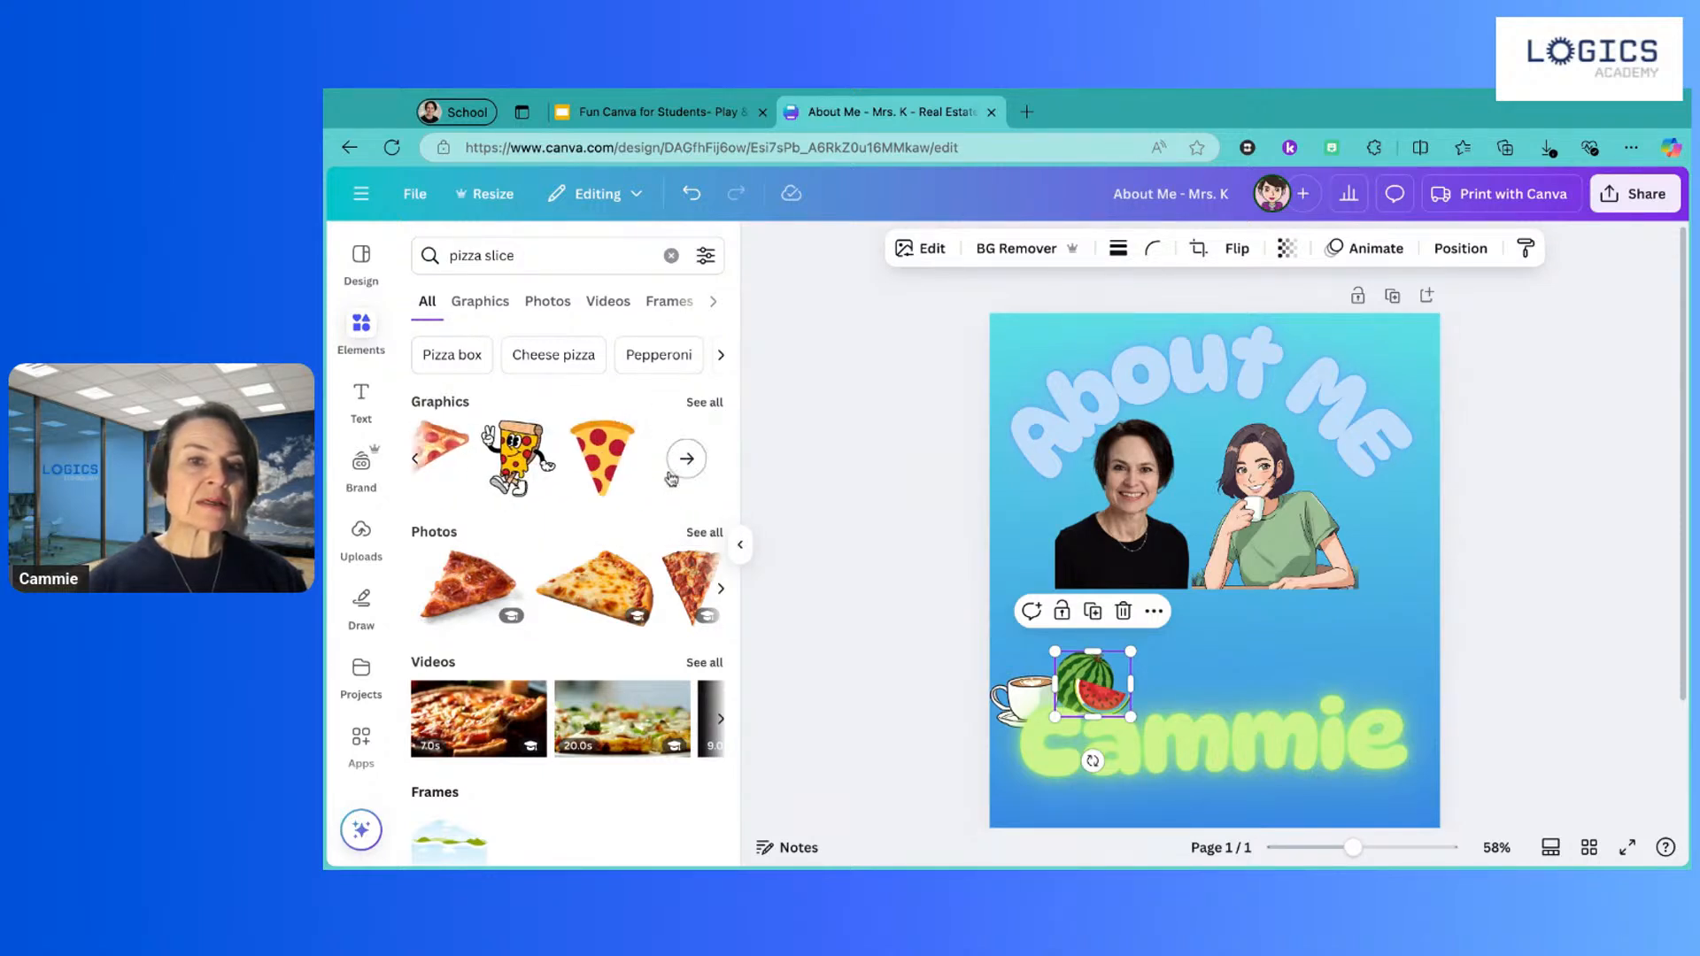
Step: Add the watercolor pizza slice, shrink it and move it to the lower left
click(456, 436)
click(445, 458)
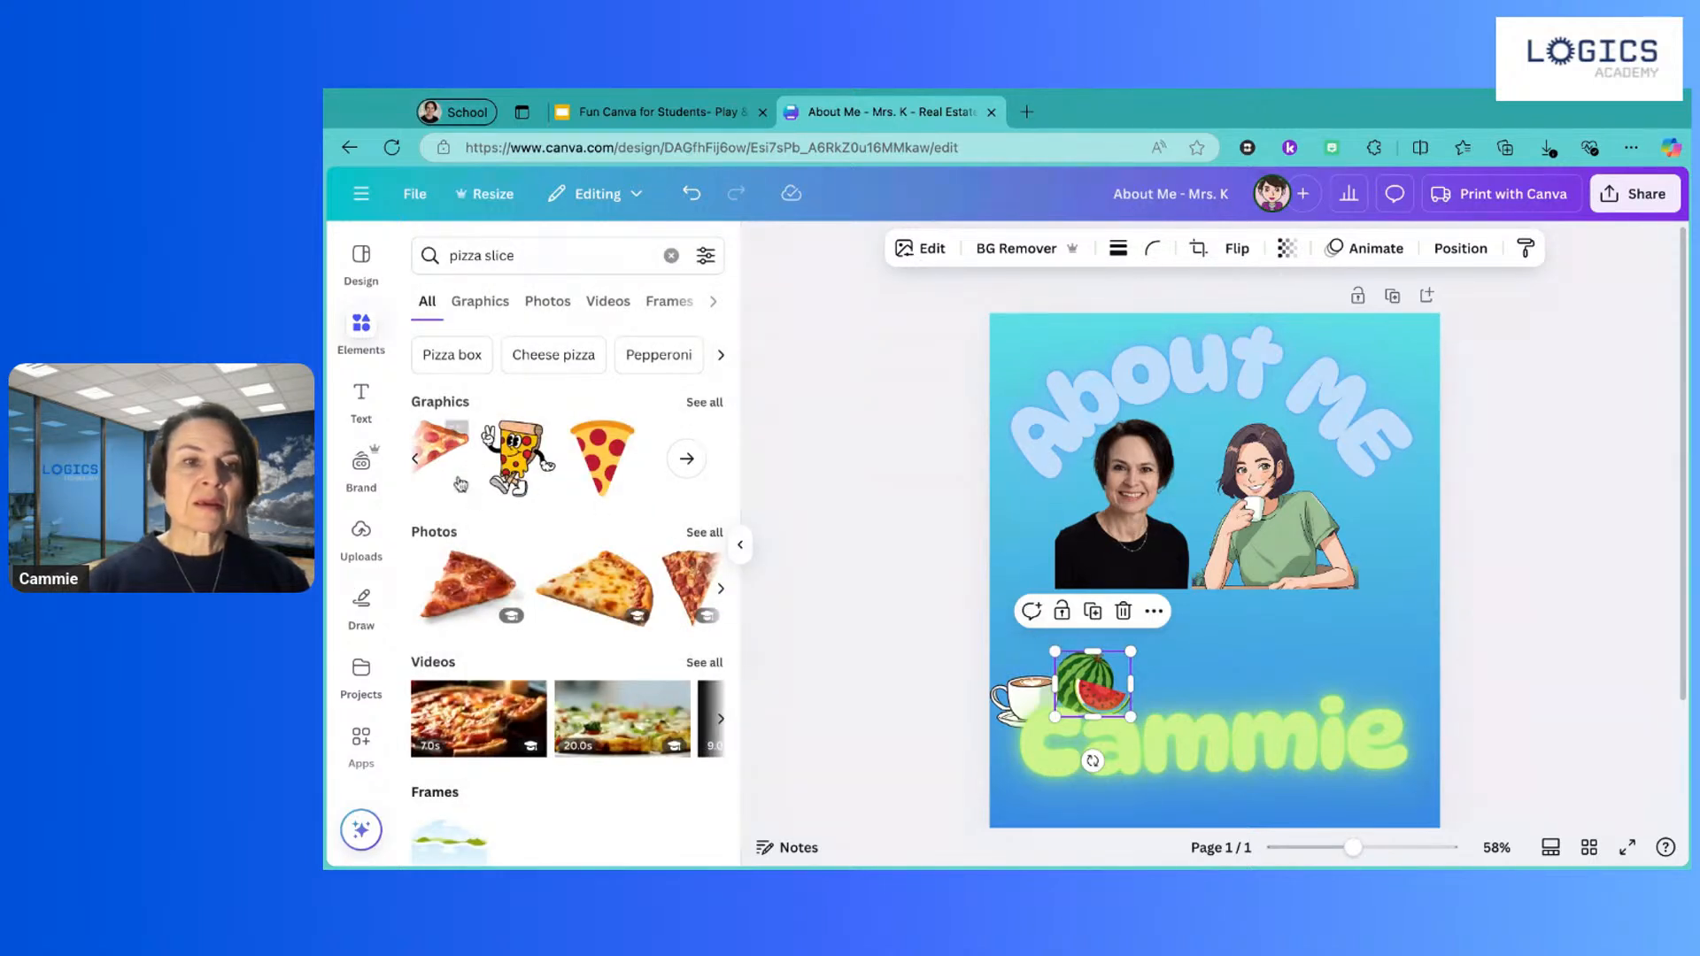
click(439, 456)
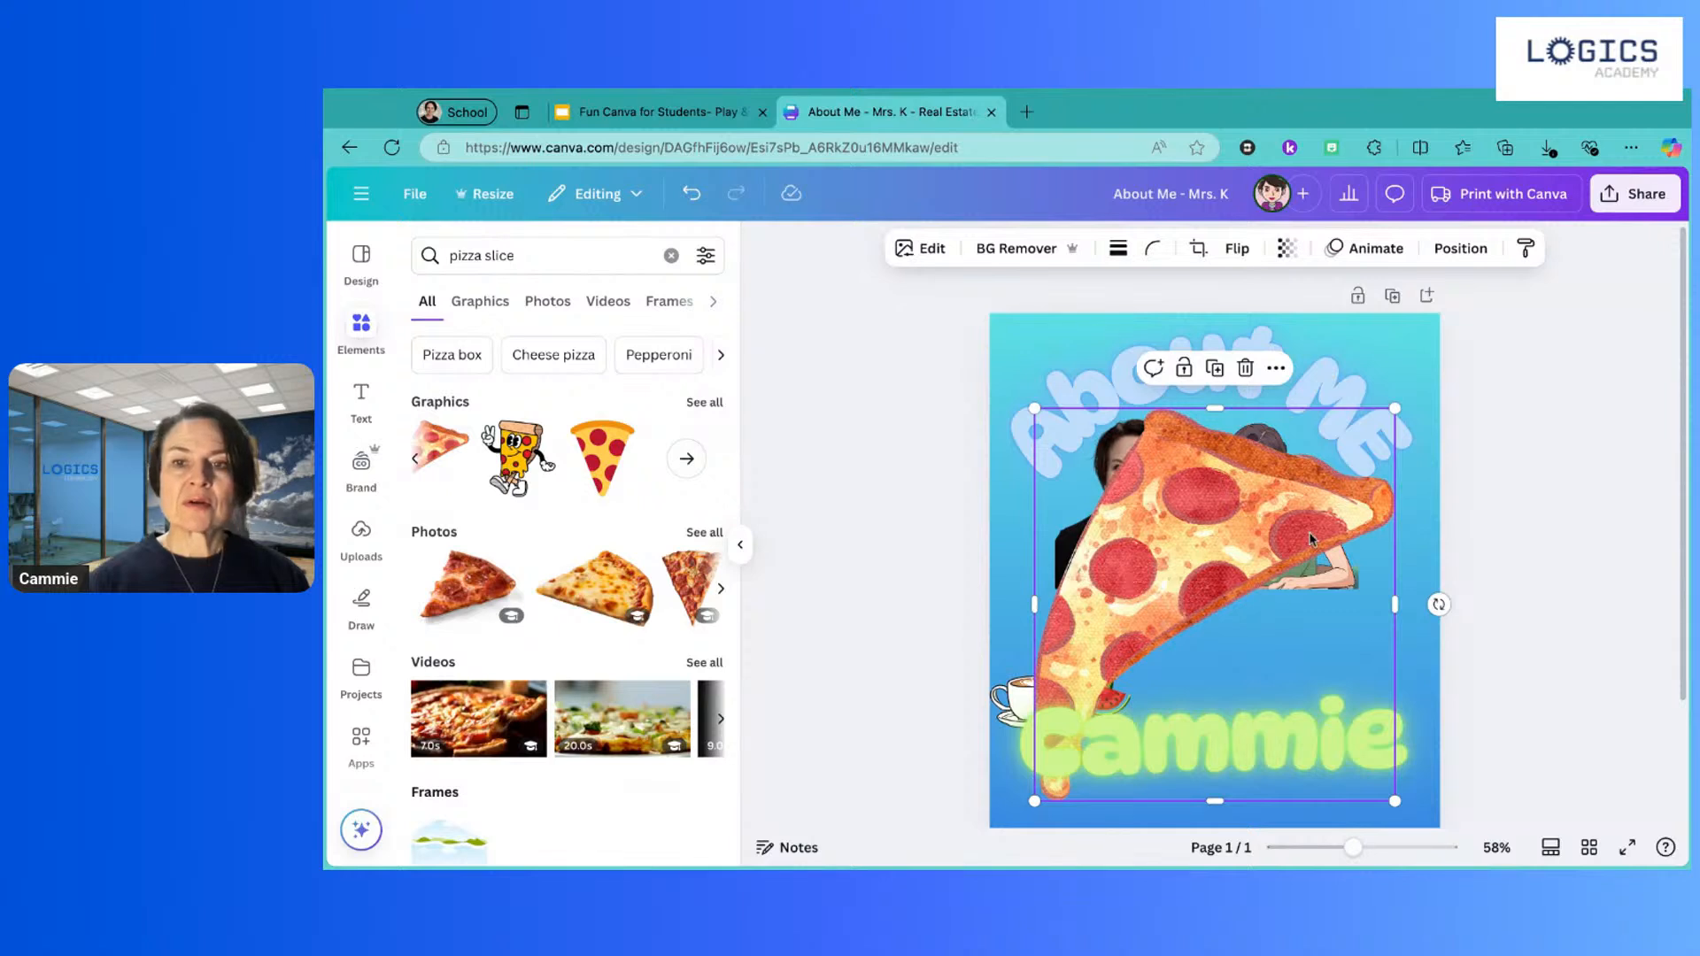
drag(1034, 408, 1364, 669)
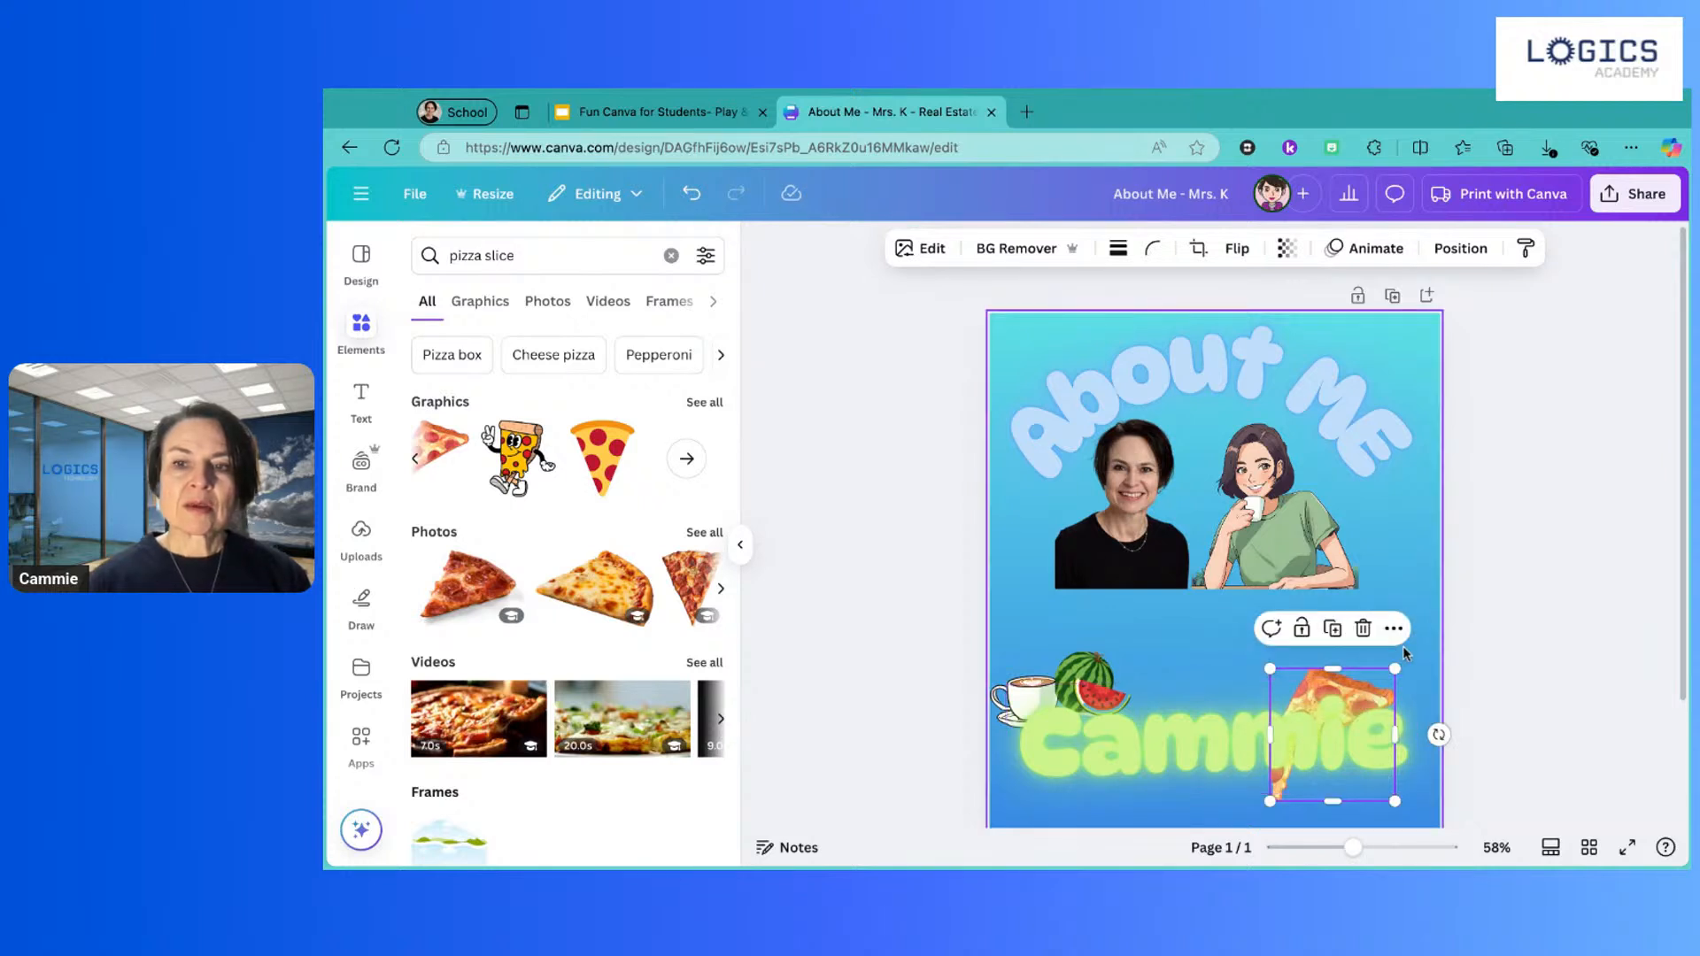
drag(1378, 684, 1048, 772)
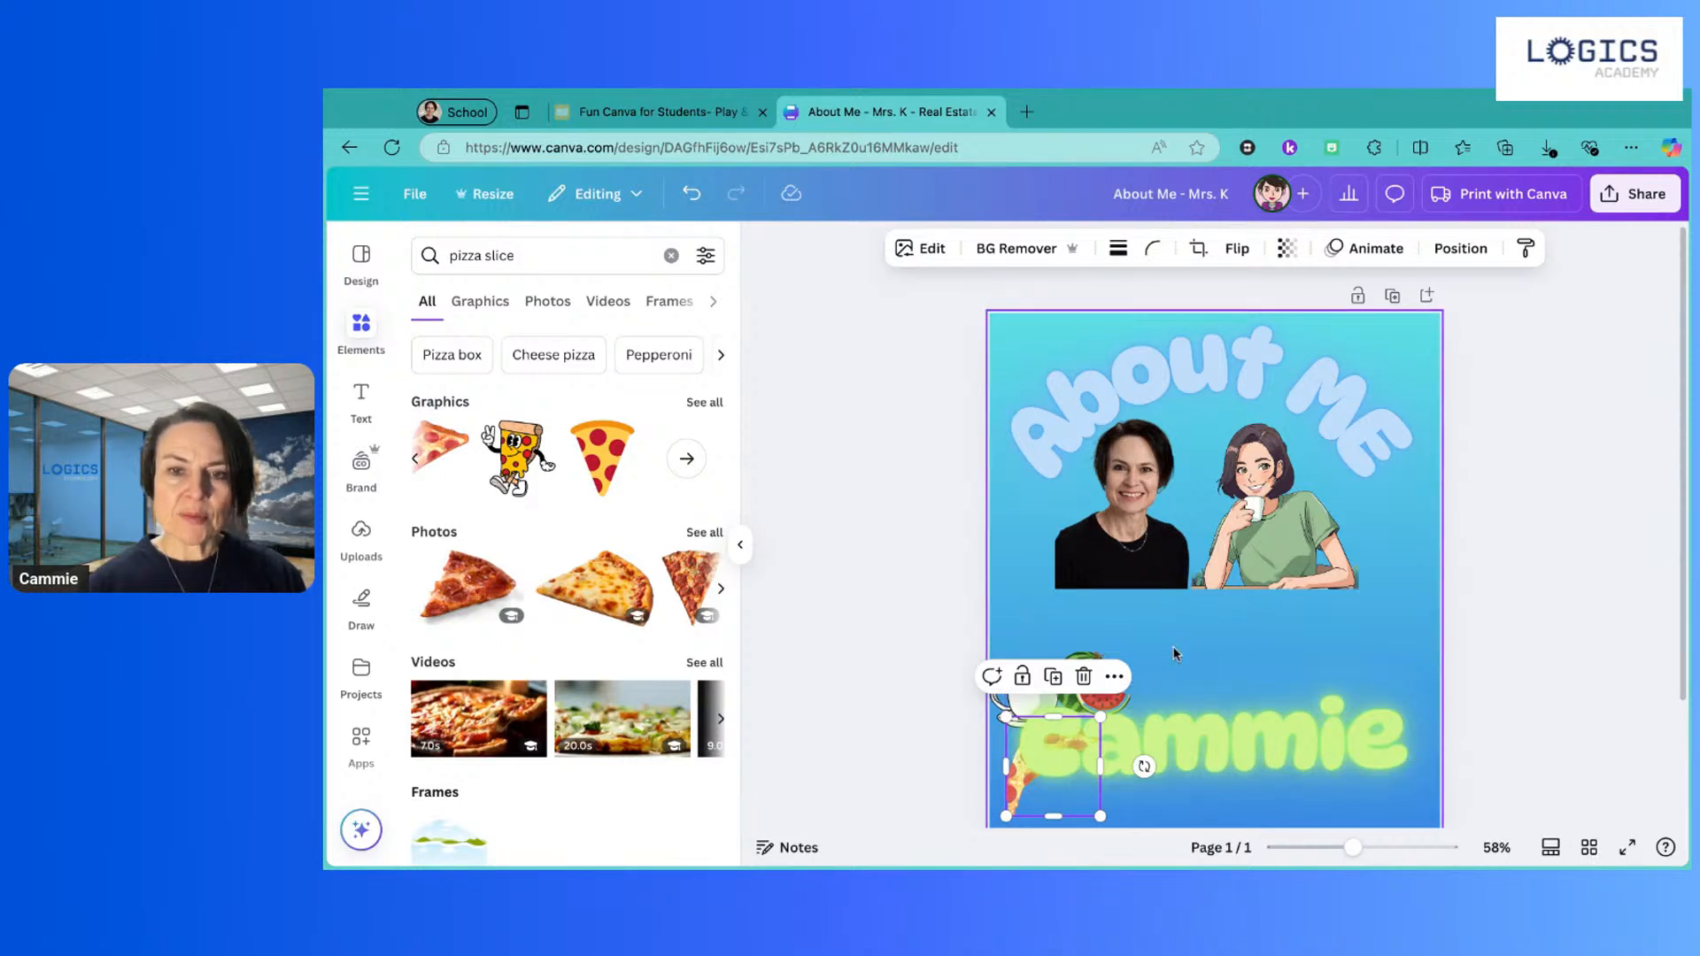
Step: Rotate the pizza slice to about -55° and nudge it left into the corner
click(1047, 742)
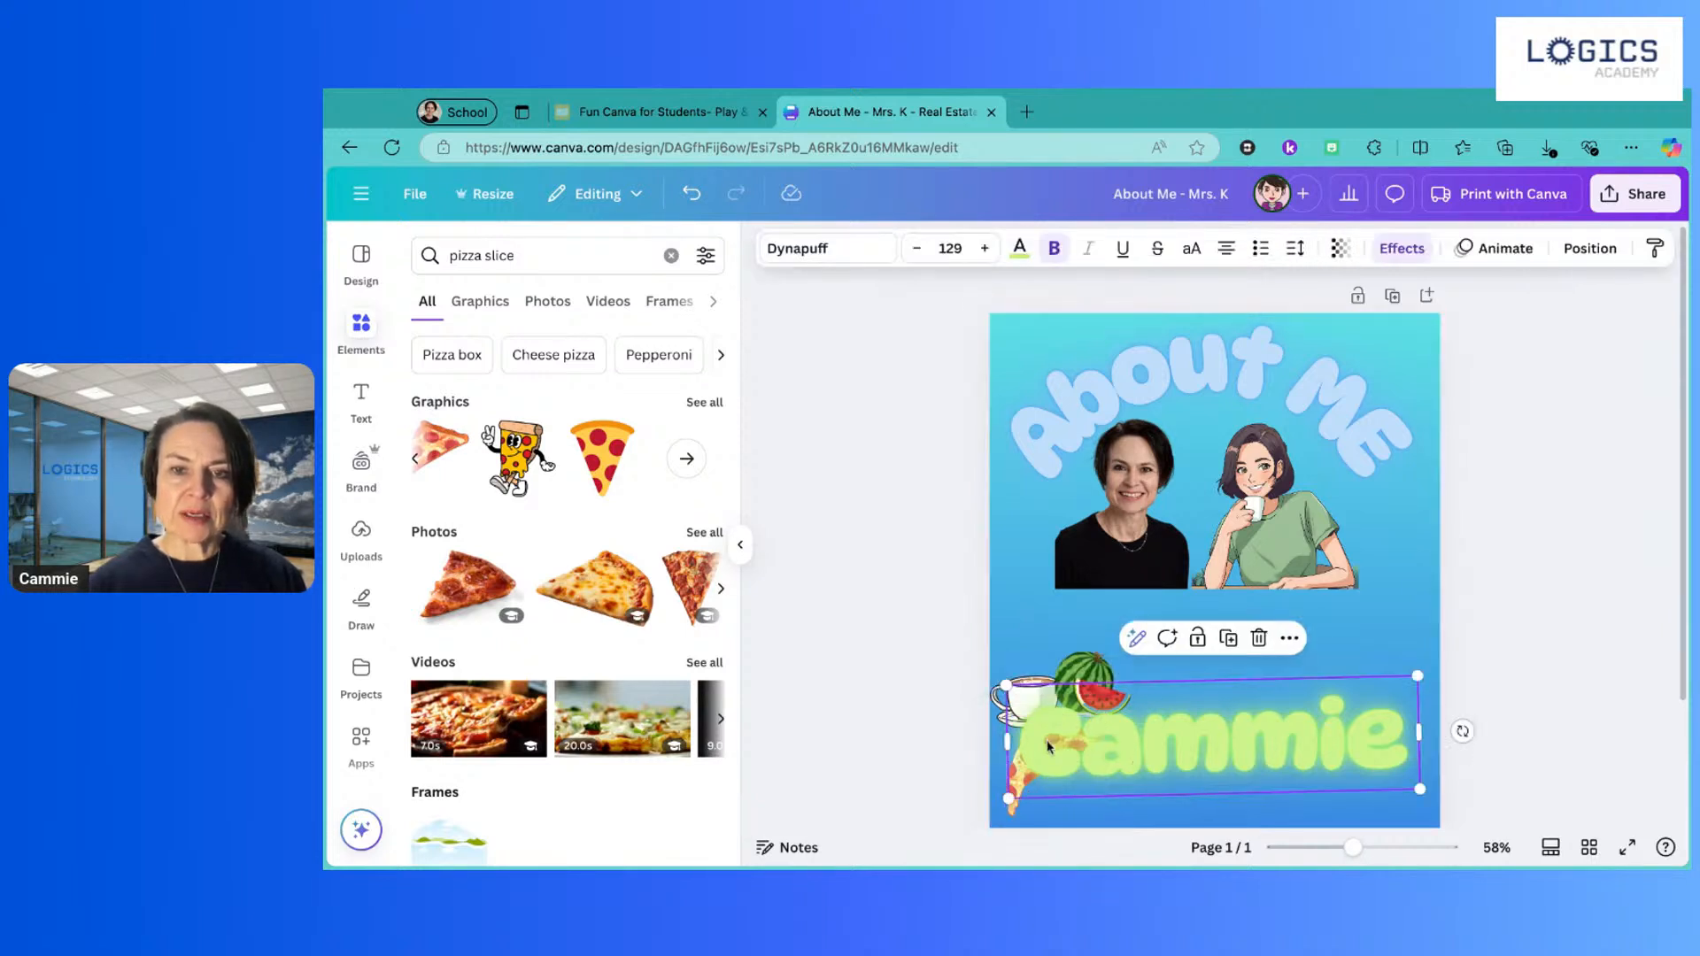
click(1019, 801)
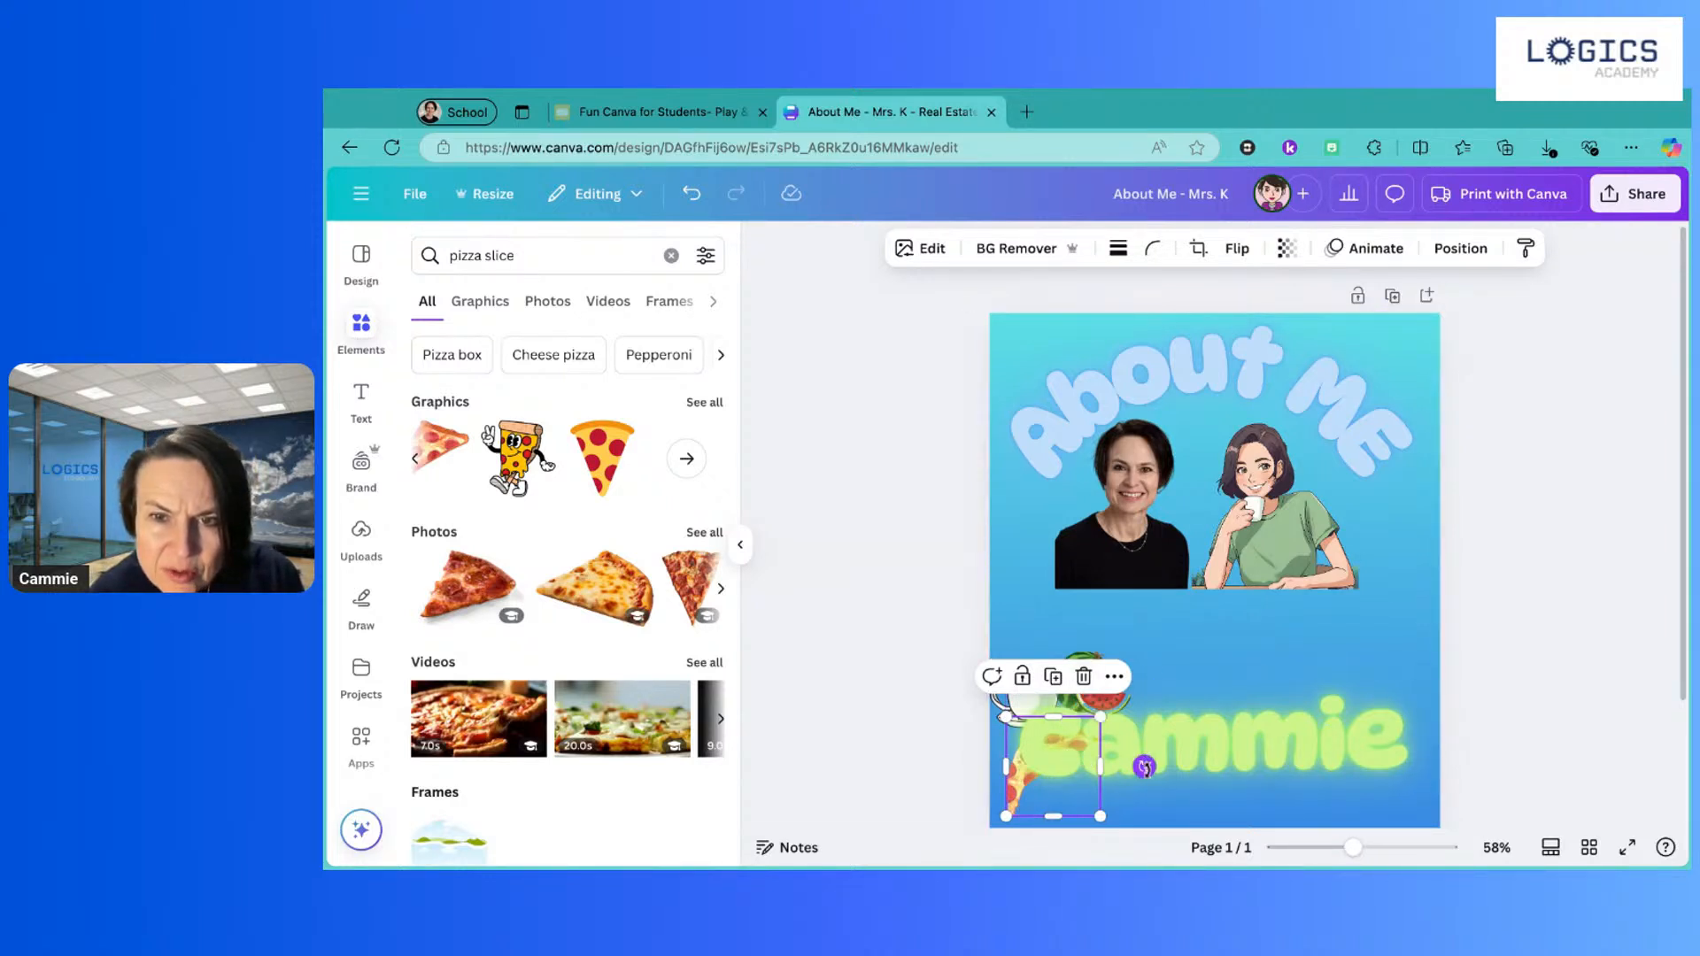
drag(1144, 766, 1038, 683)
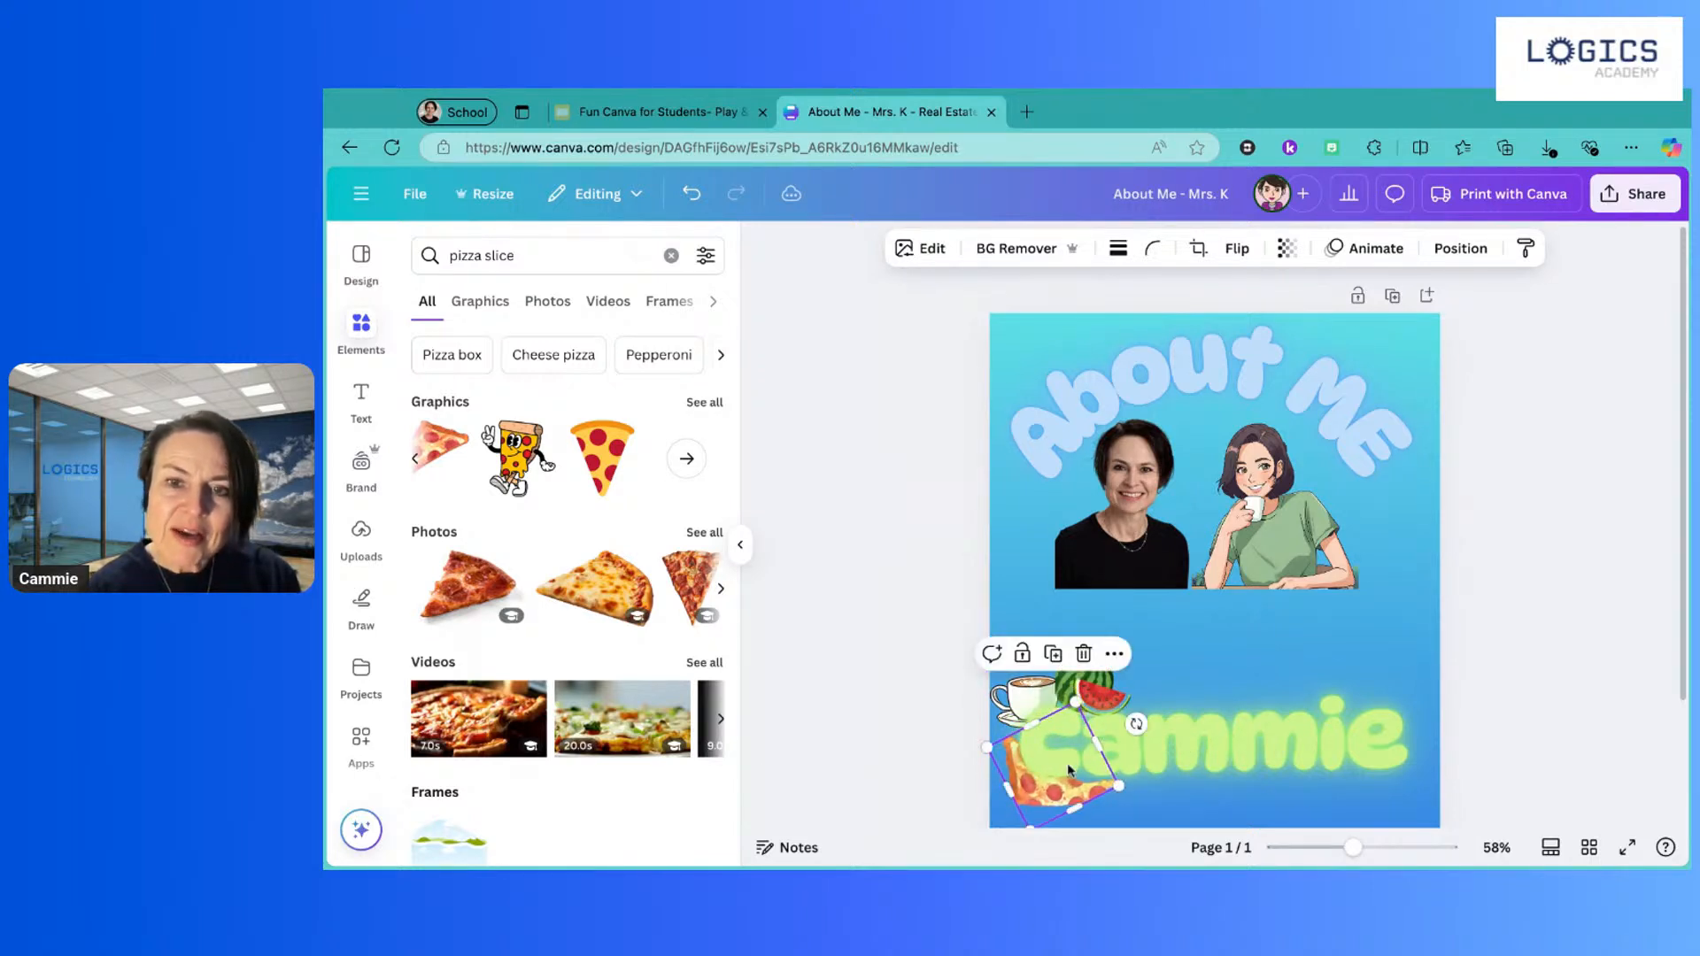
drag(1051, 804, 1060, 795)
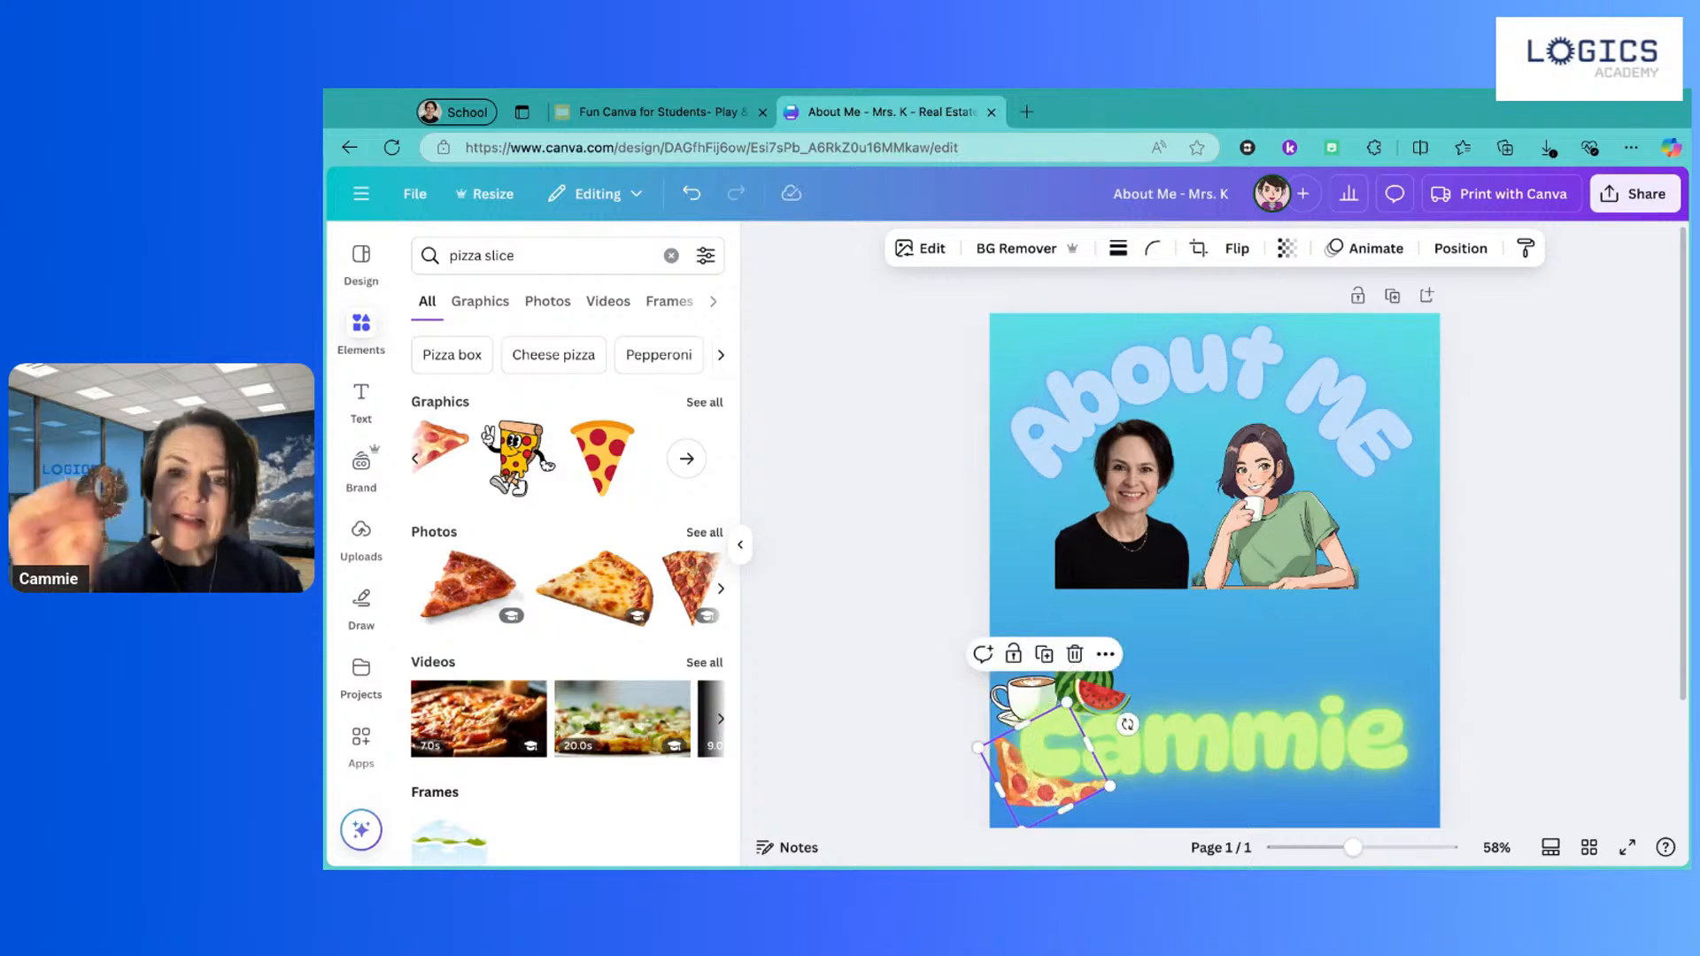
click(937, 742)
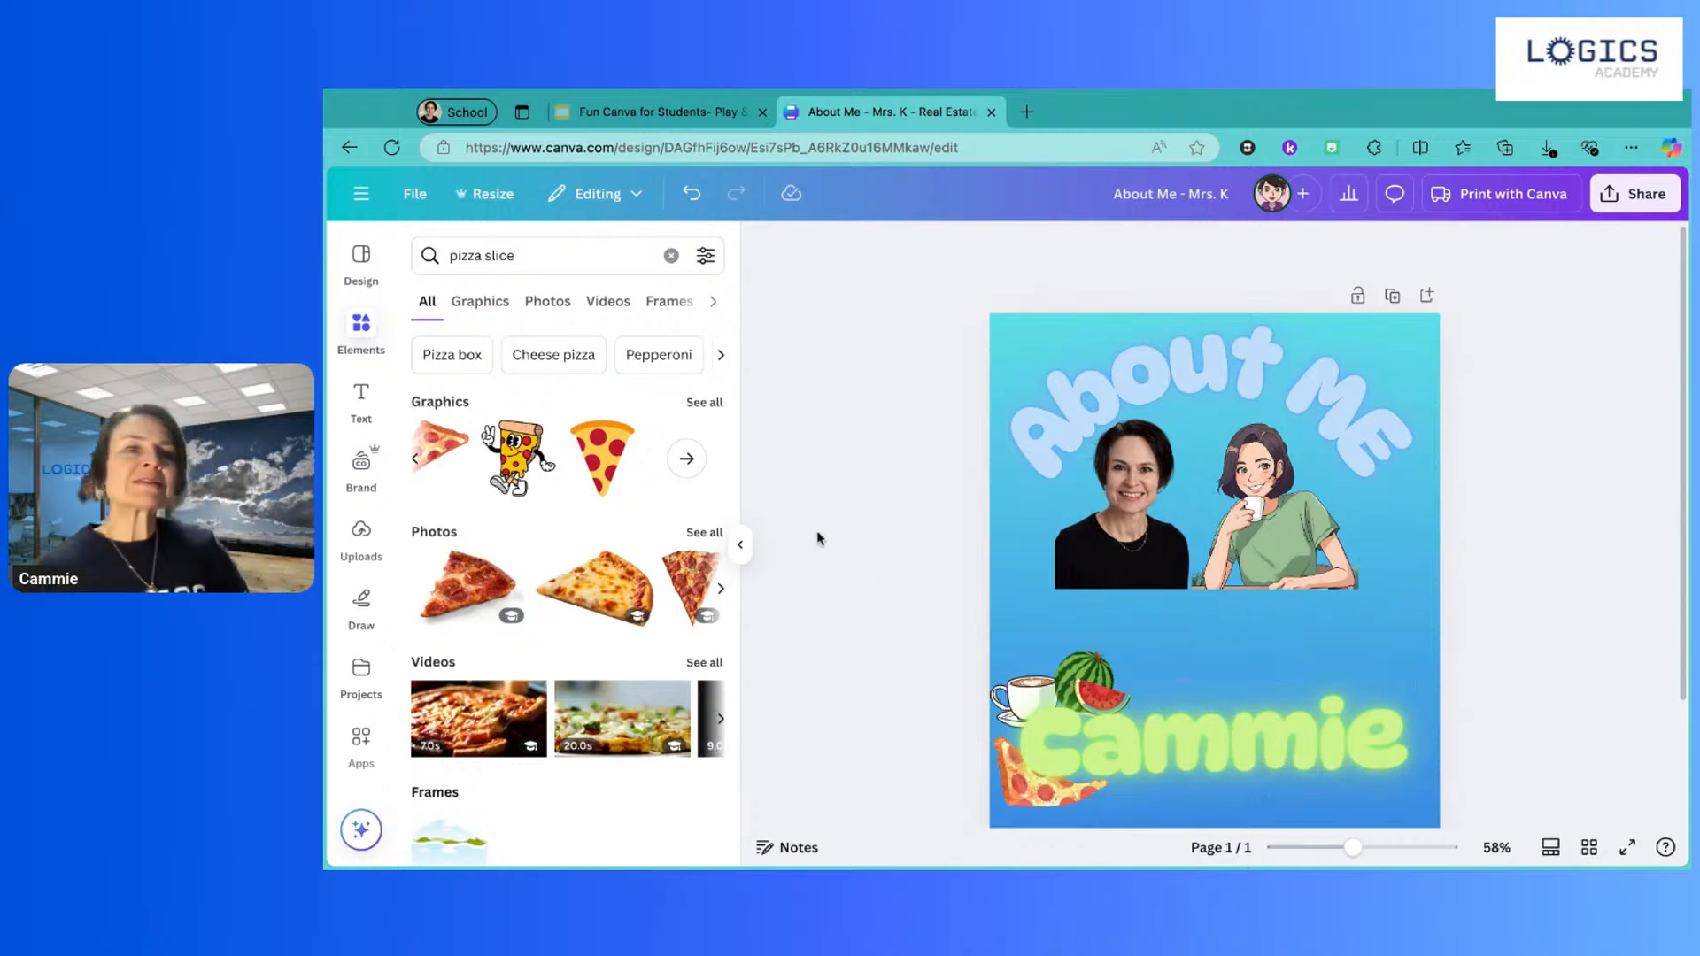
click(518, 262)
drag(467, 256, 534, 256)
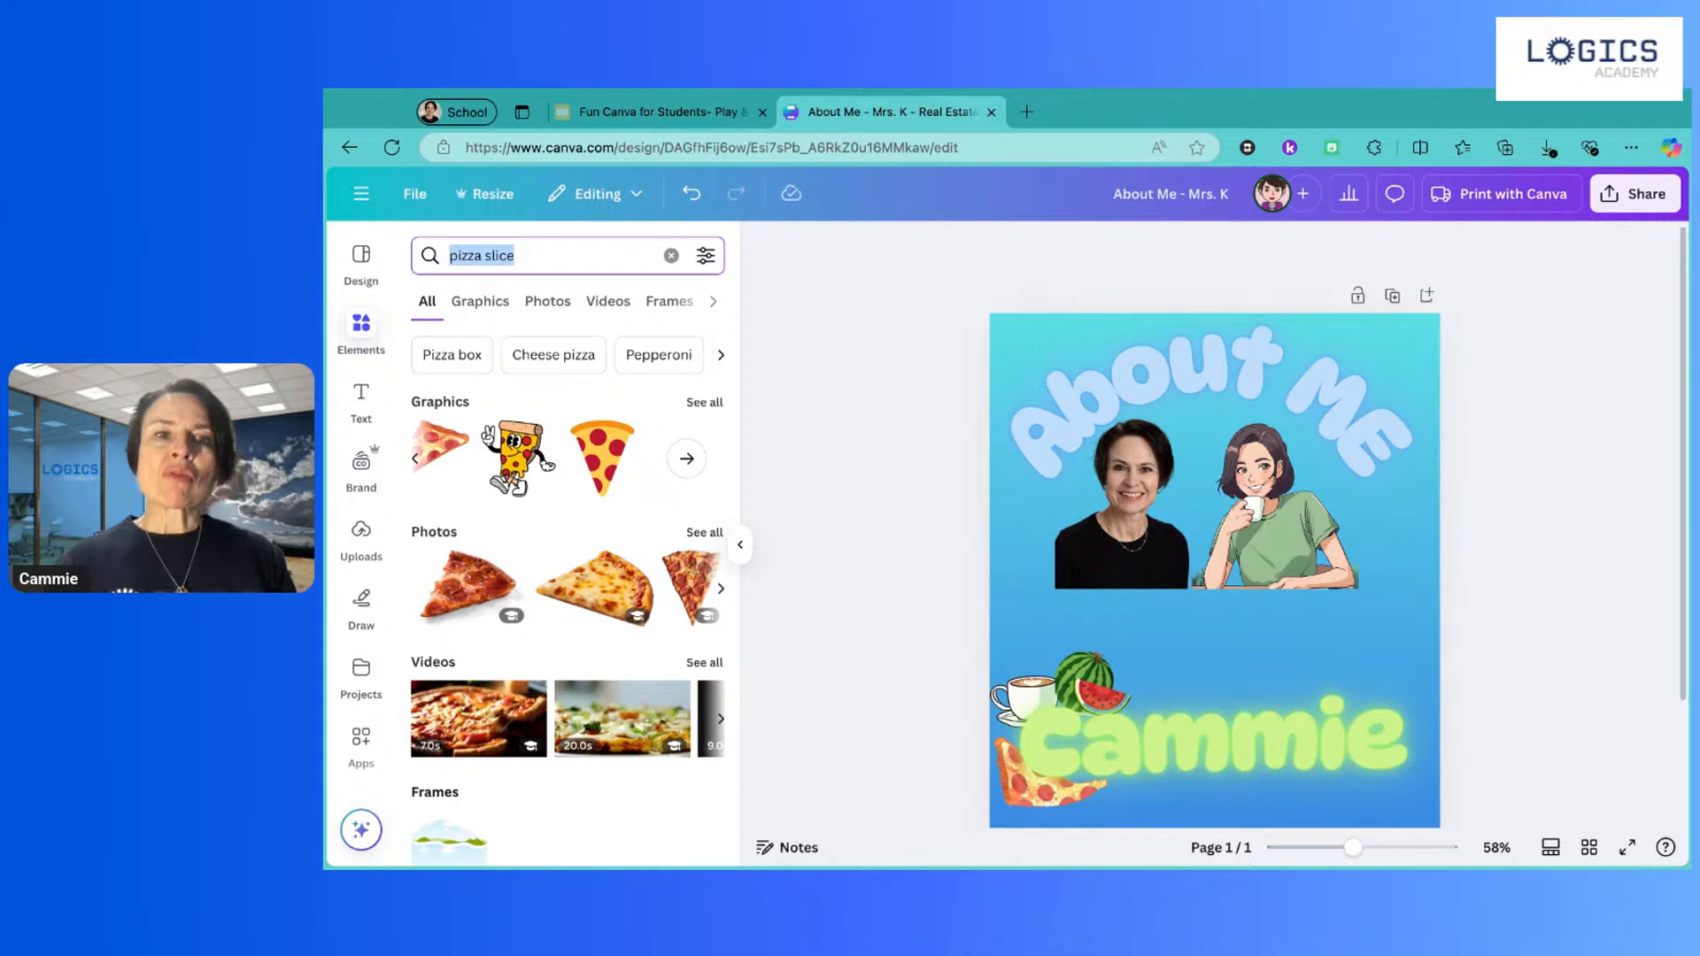
Step: Search 'volley' and add the yellow-and-blue volleyball, shrunk above the right end of Cammie
text(volleyball)
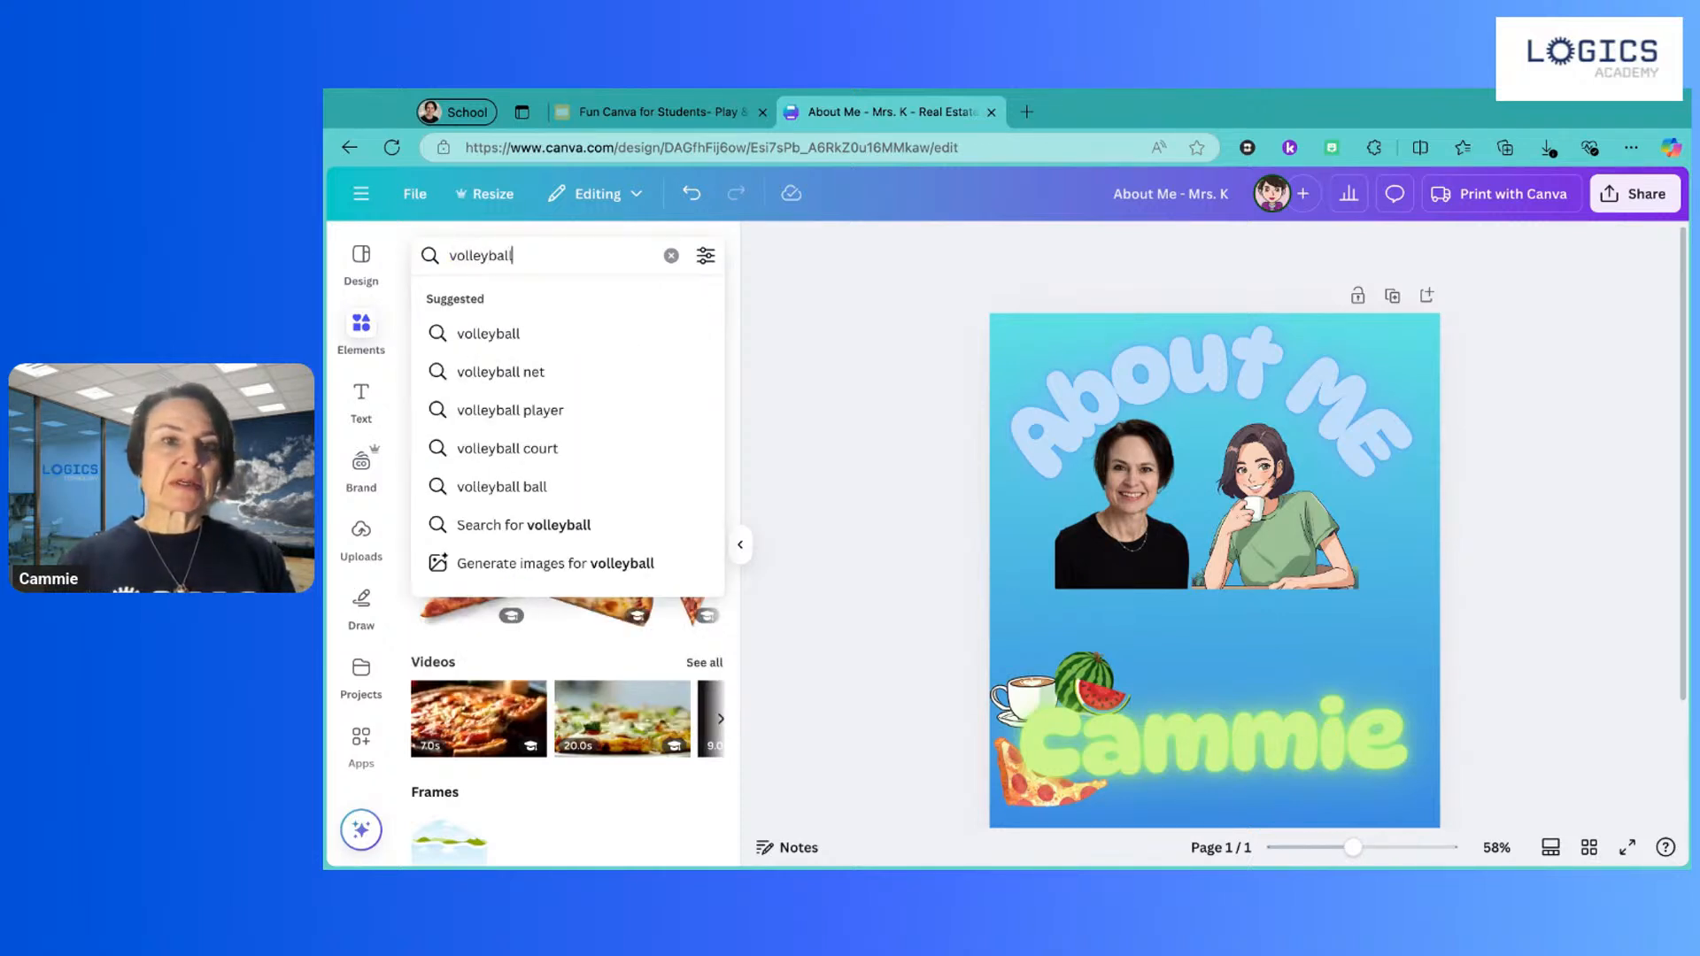
click(543, 525)
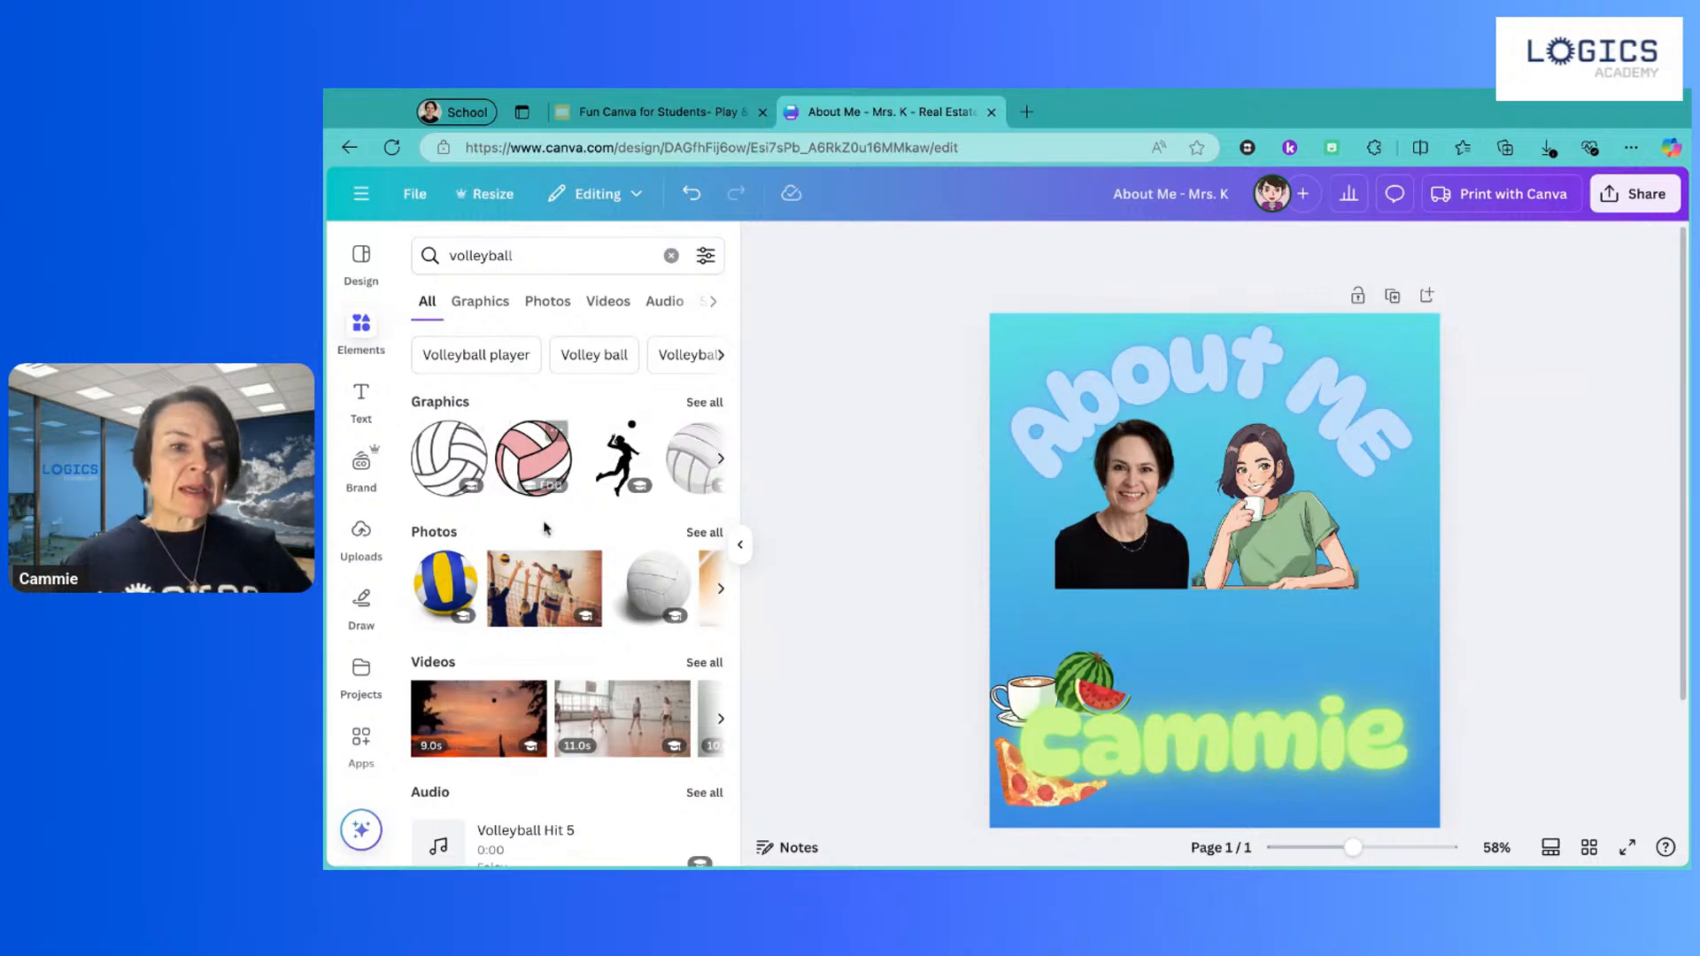
scroll(544, 529, down, 1)
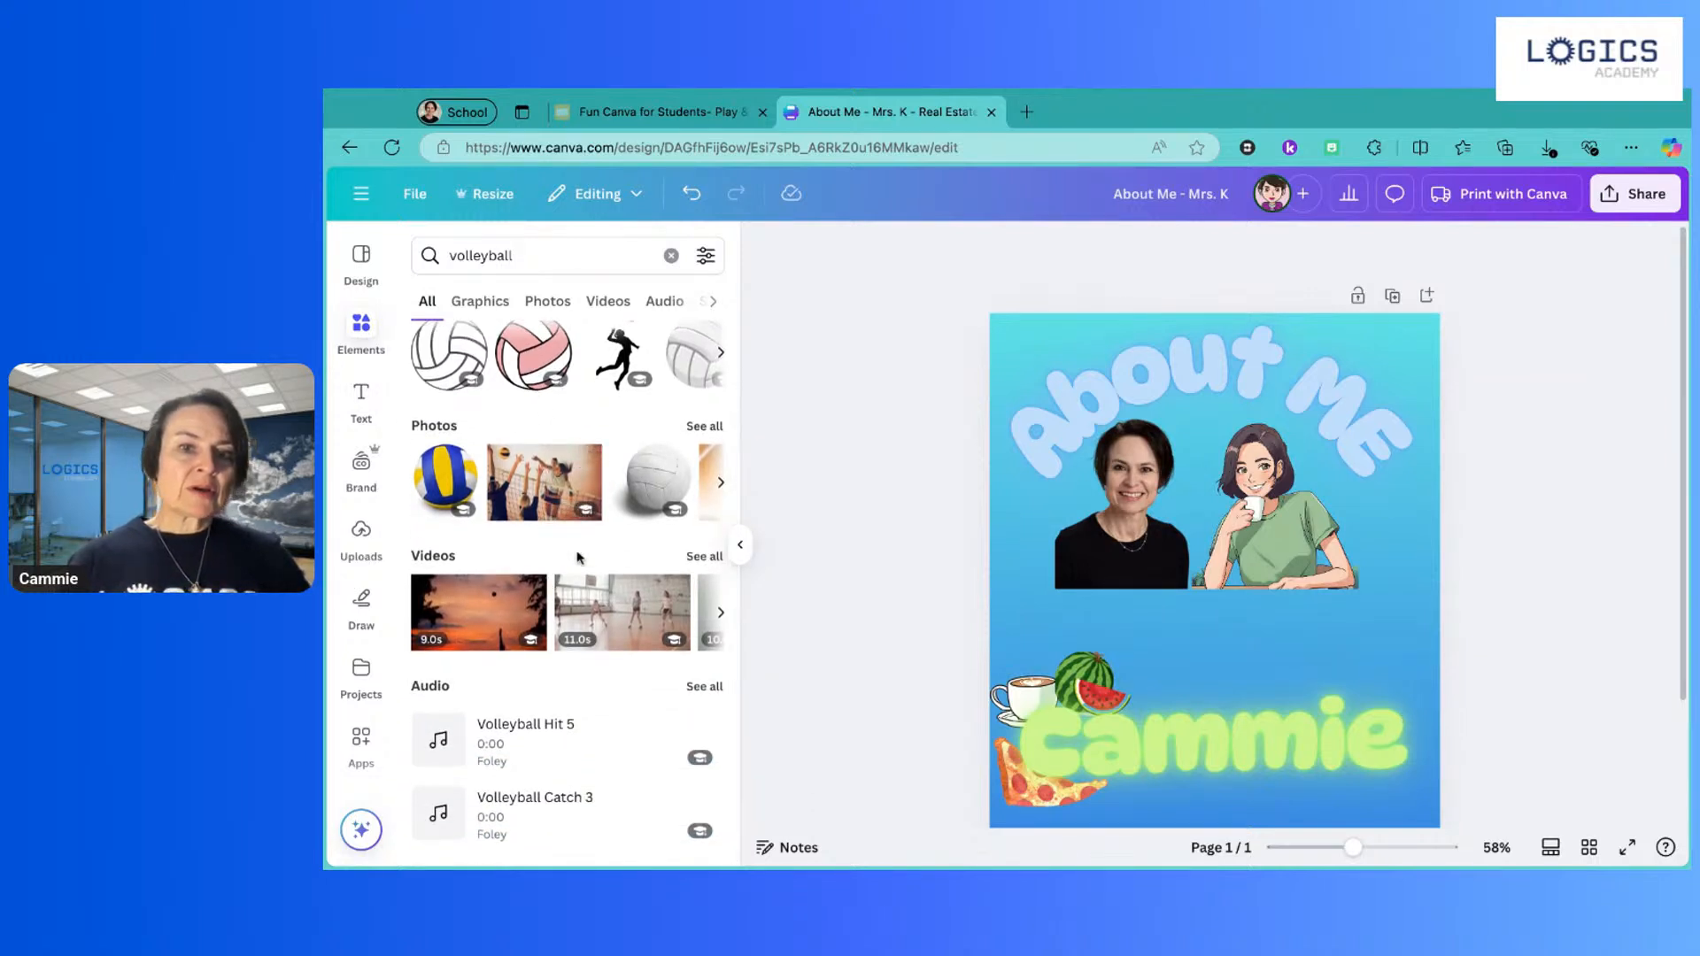
scroll(577, 556, up, 2)
scroll(611, 461, right, 2)
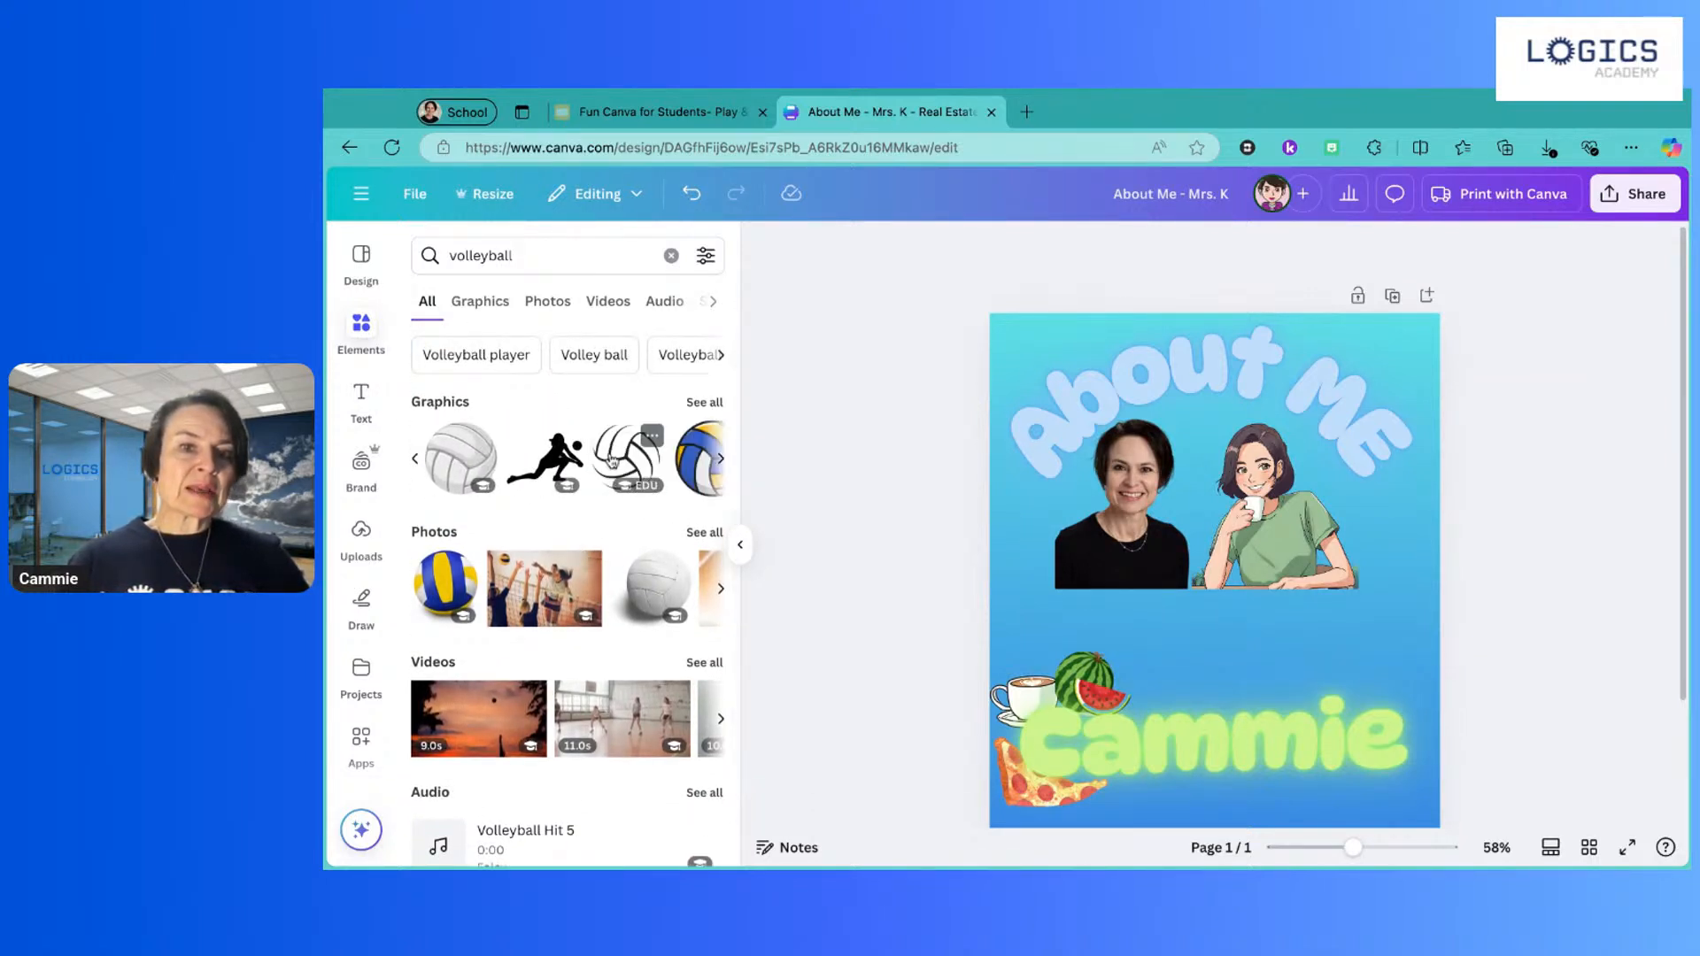
scroll(611, 460, right, 5)
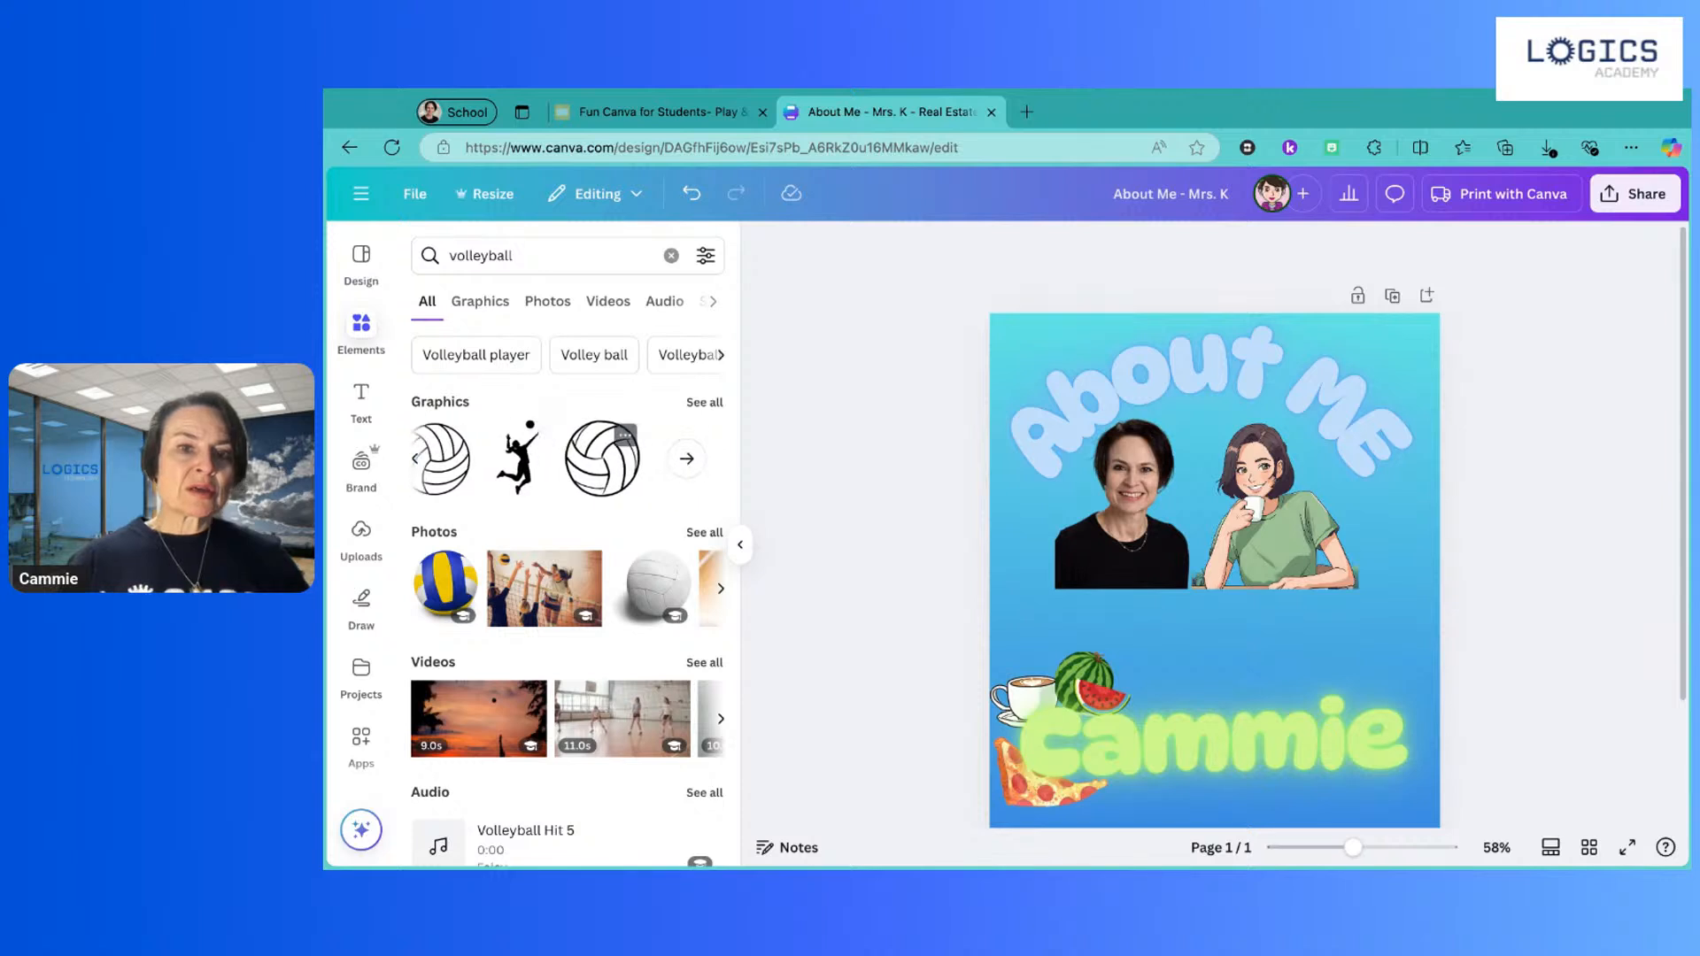
scroll(431, 470, right, 4)
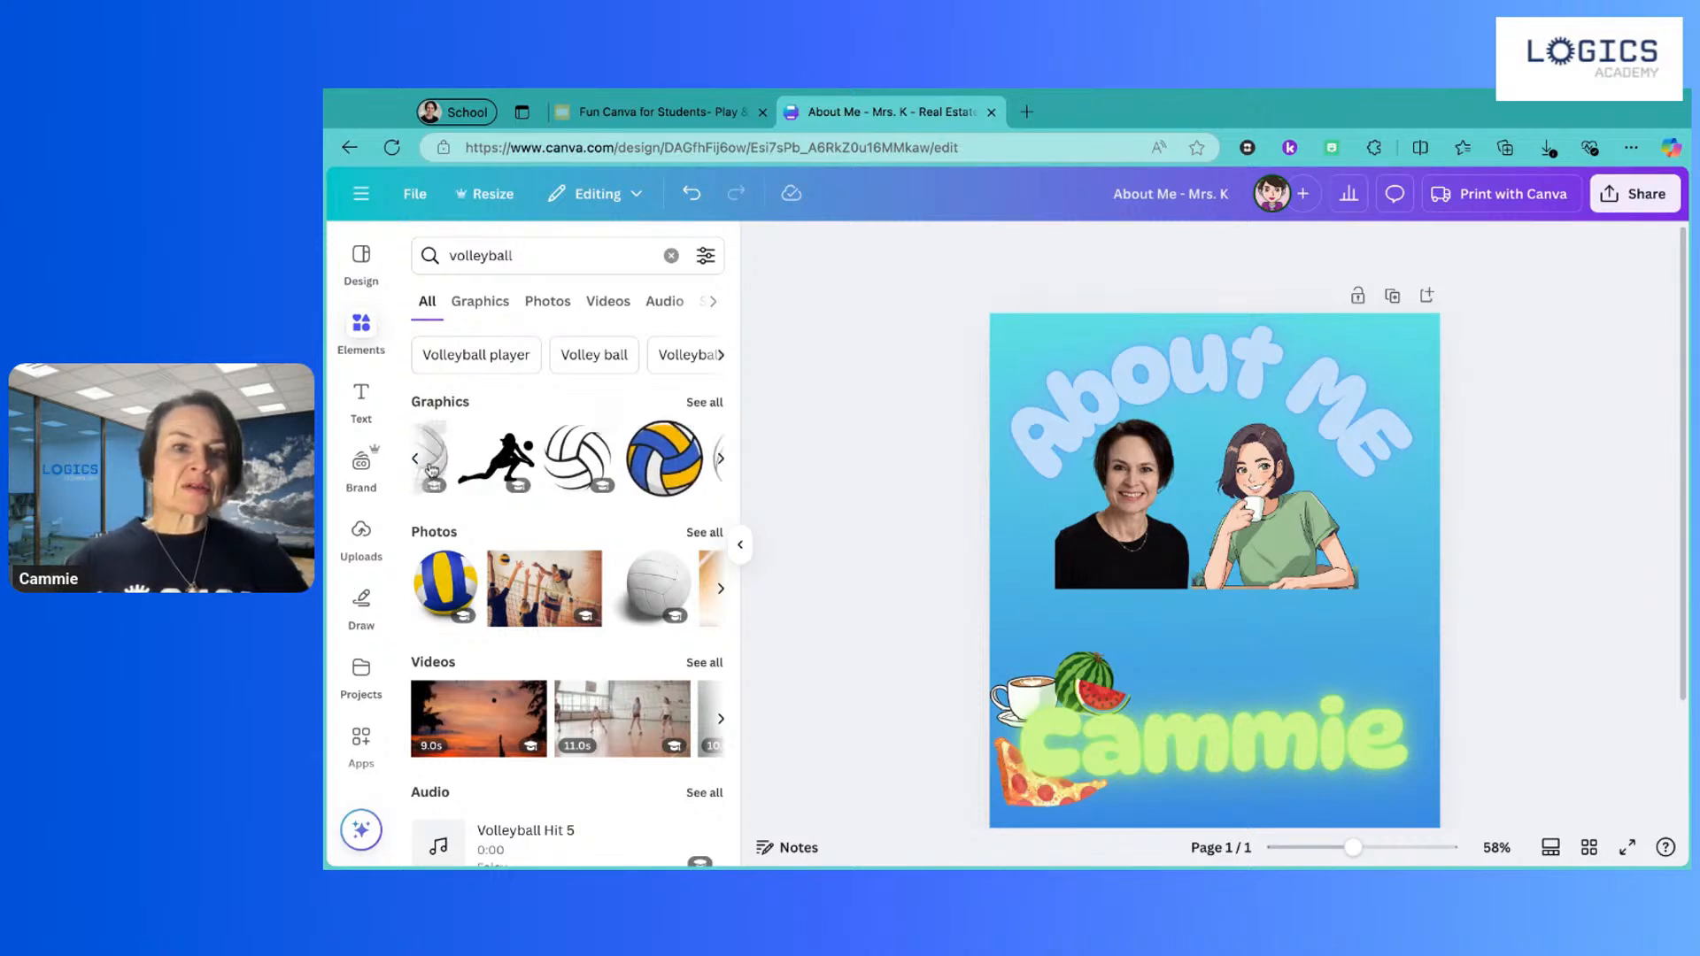
click(665, 458)
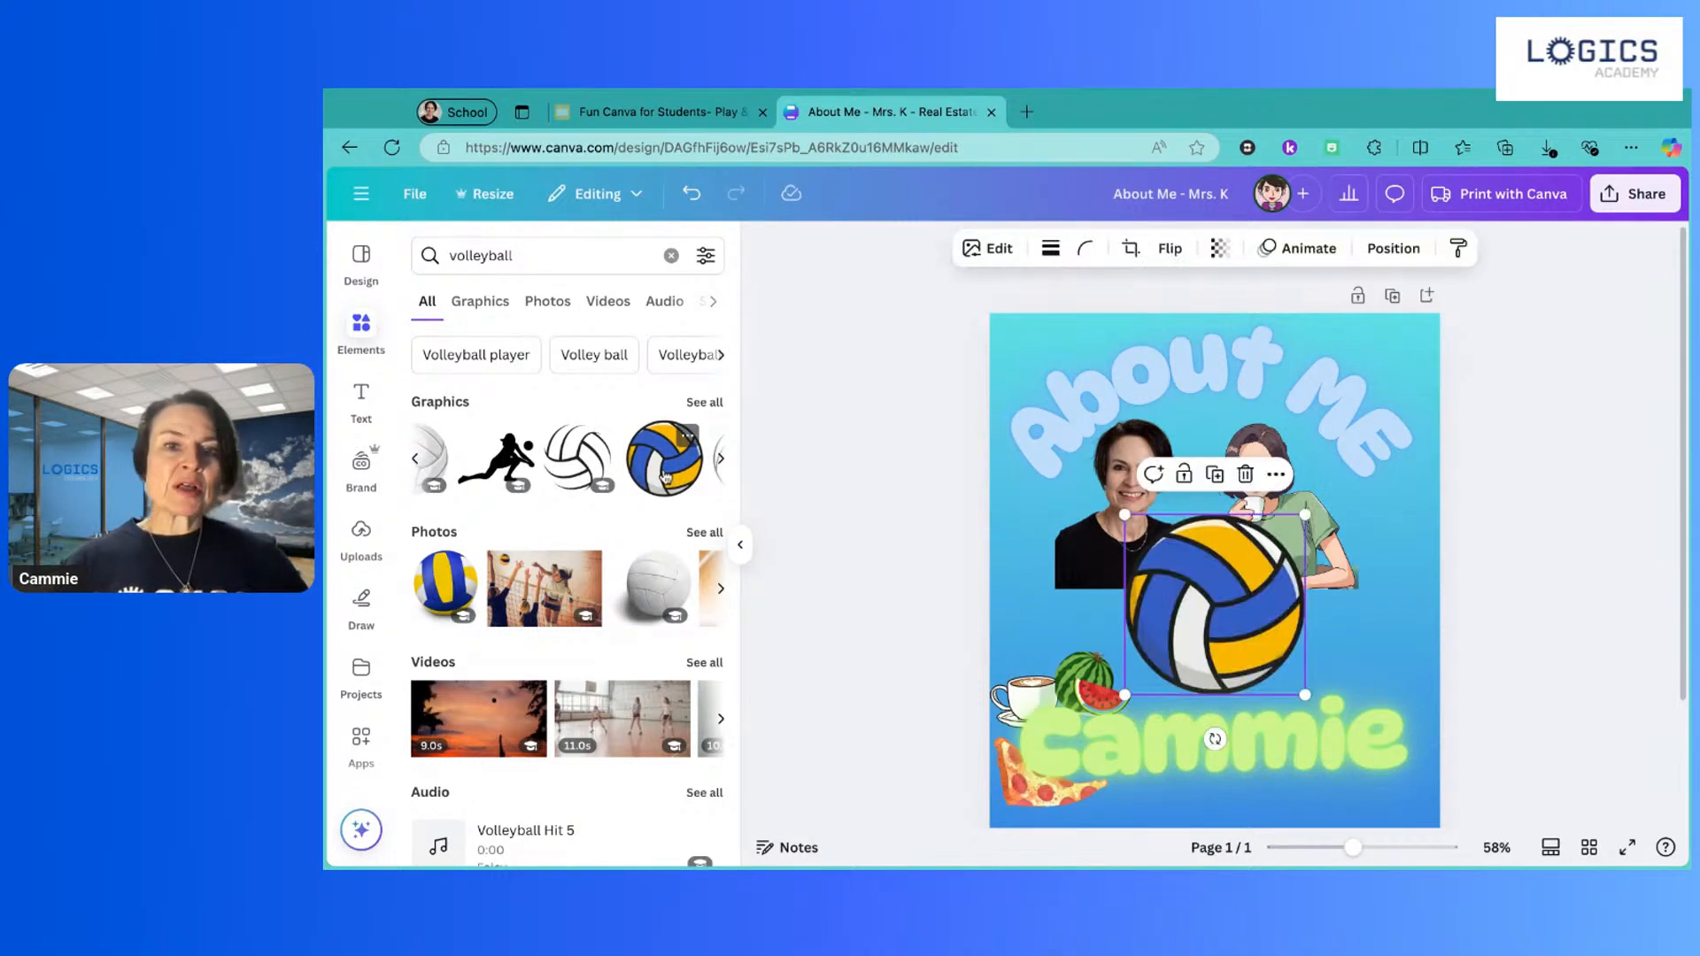
drag(1124, 515, 1360, 663)
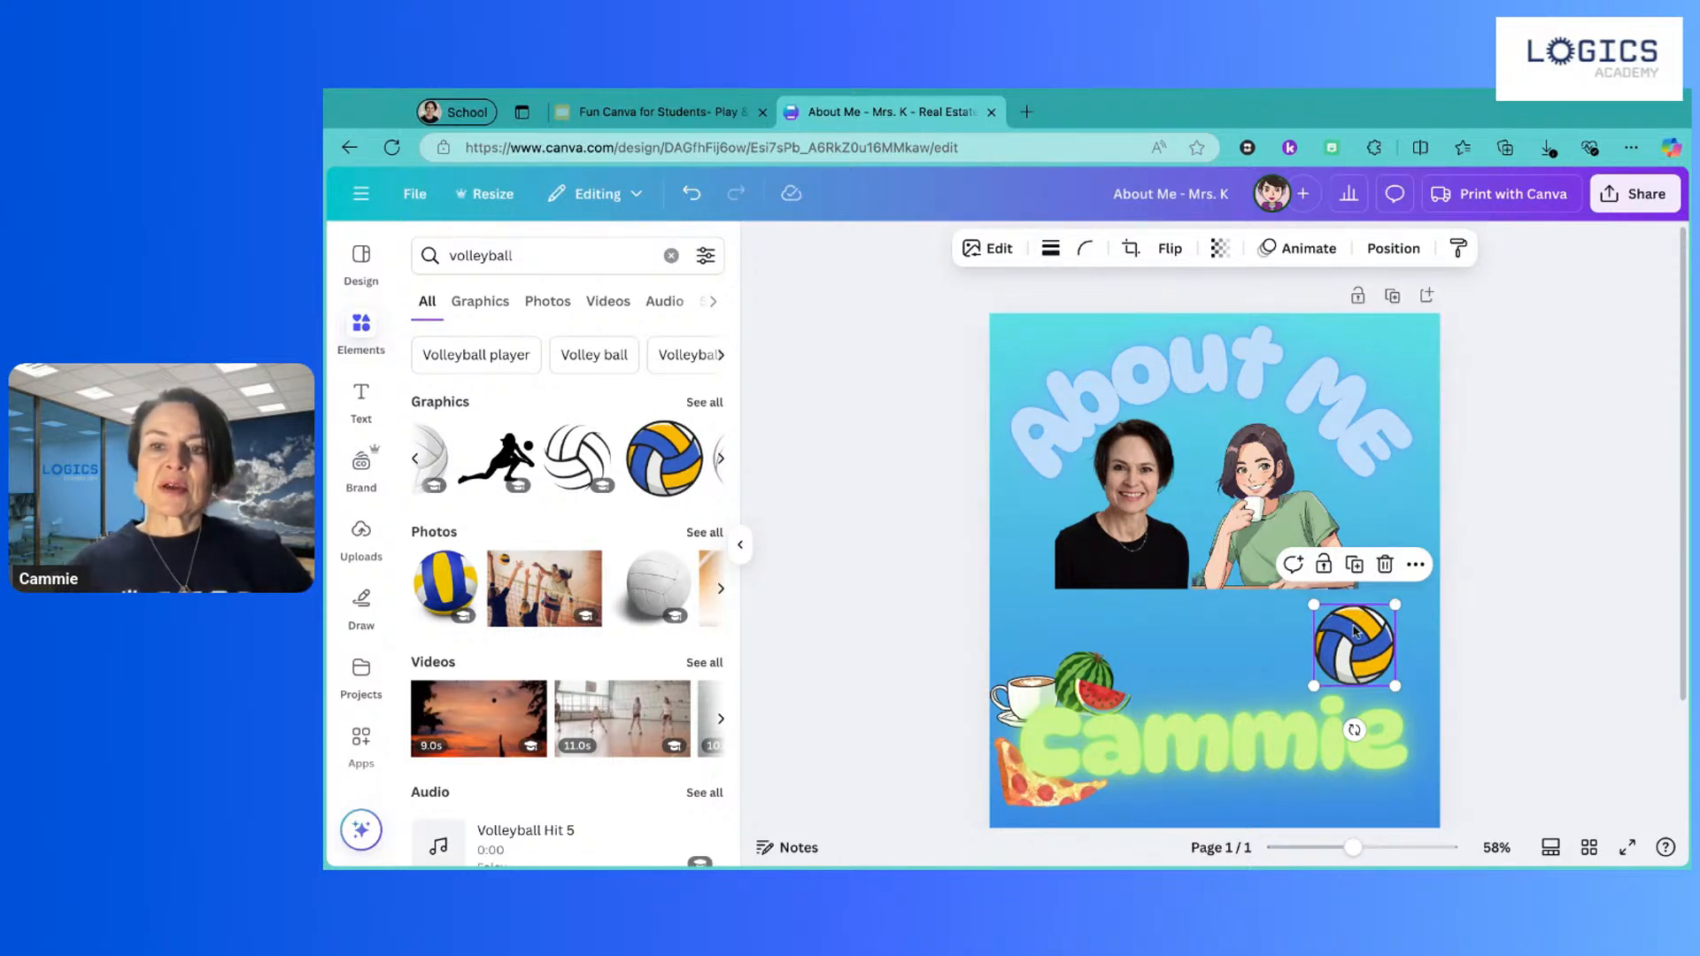
drag(1355, 631, 1379, 630)
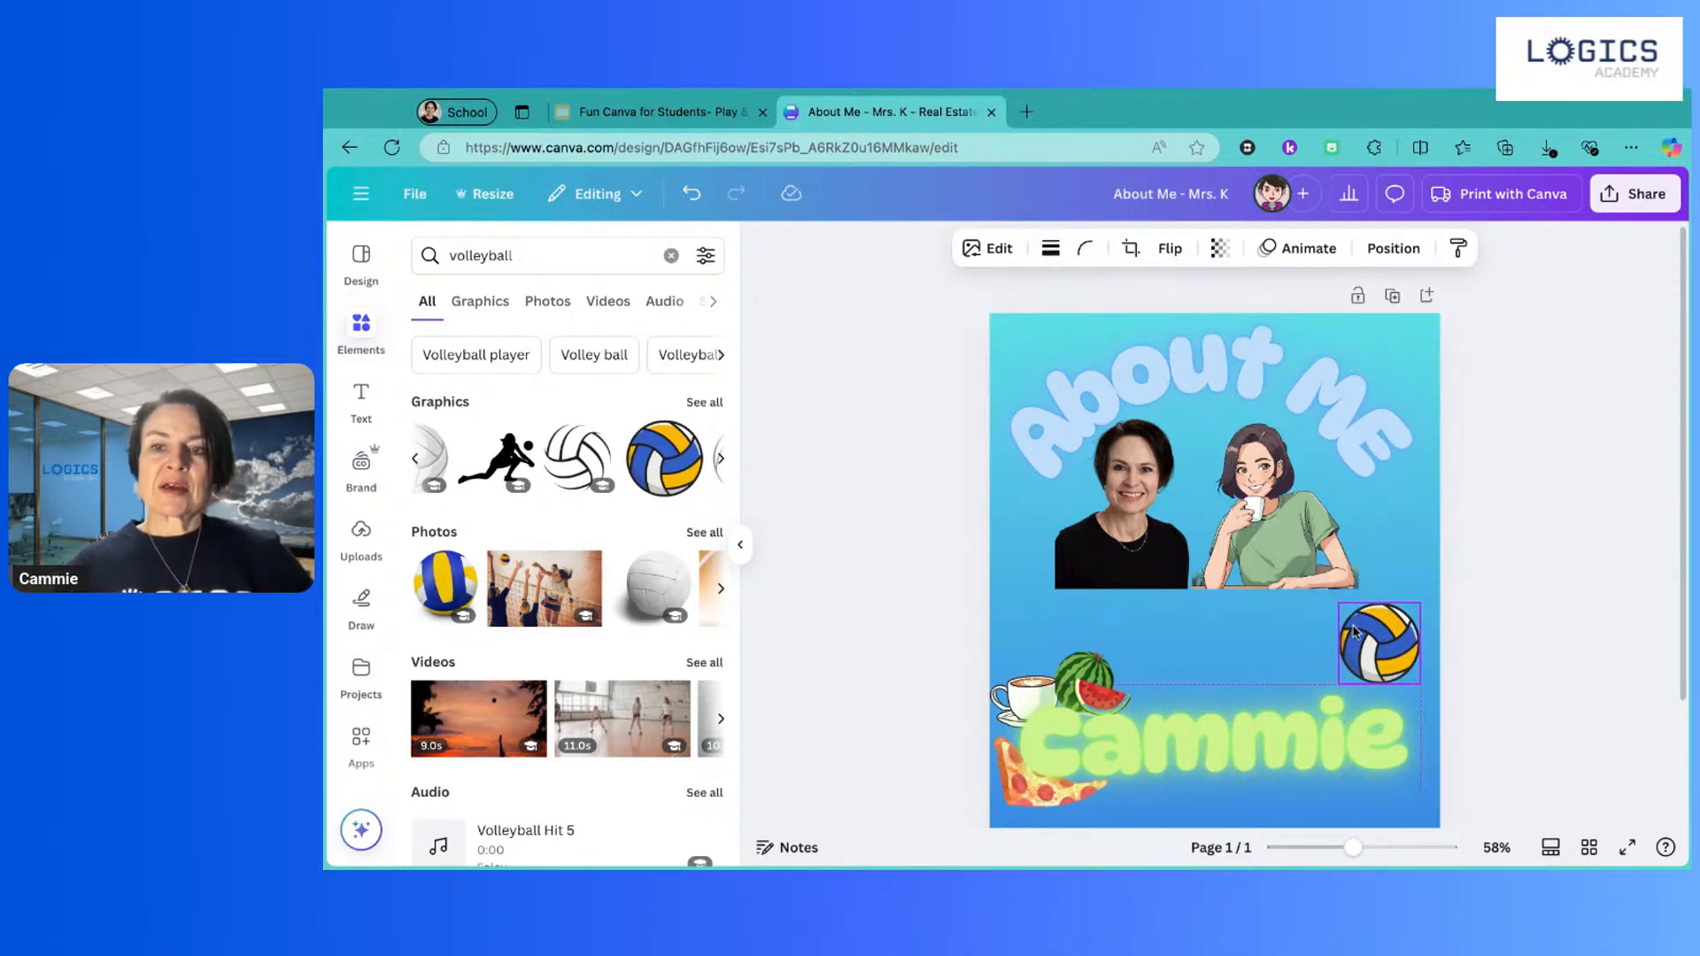
click(504, 270)
Step: Replace the search with 'curling' and browse the sport of curling graphics
double_click(526, 259)
text(curling)
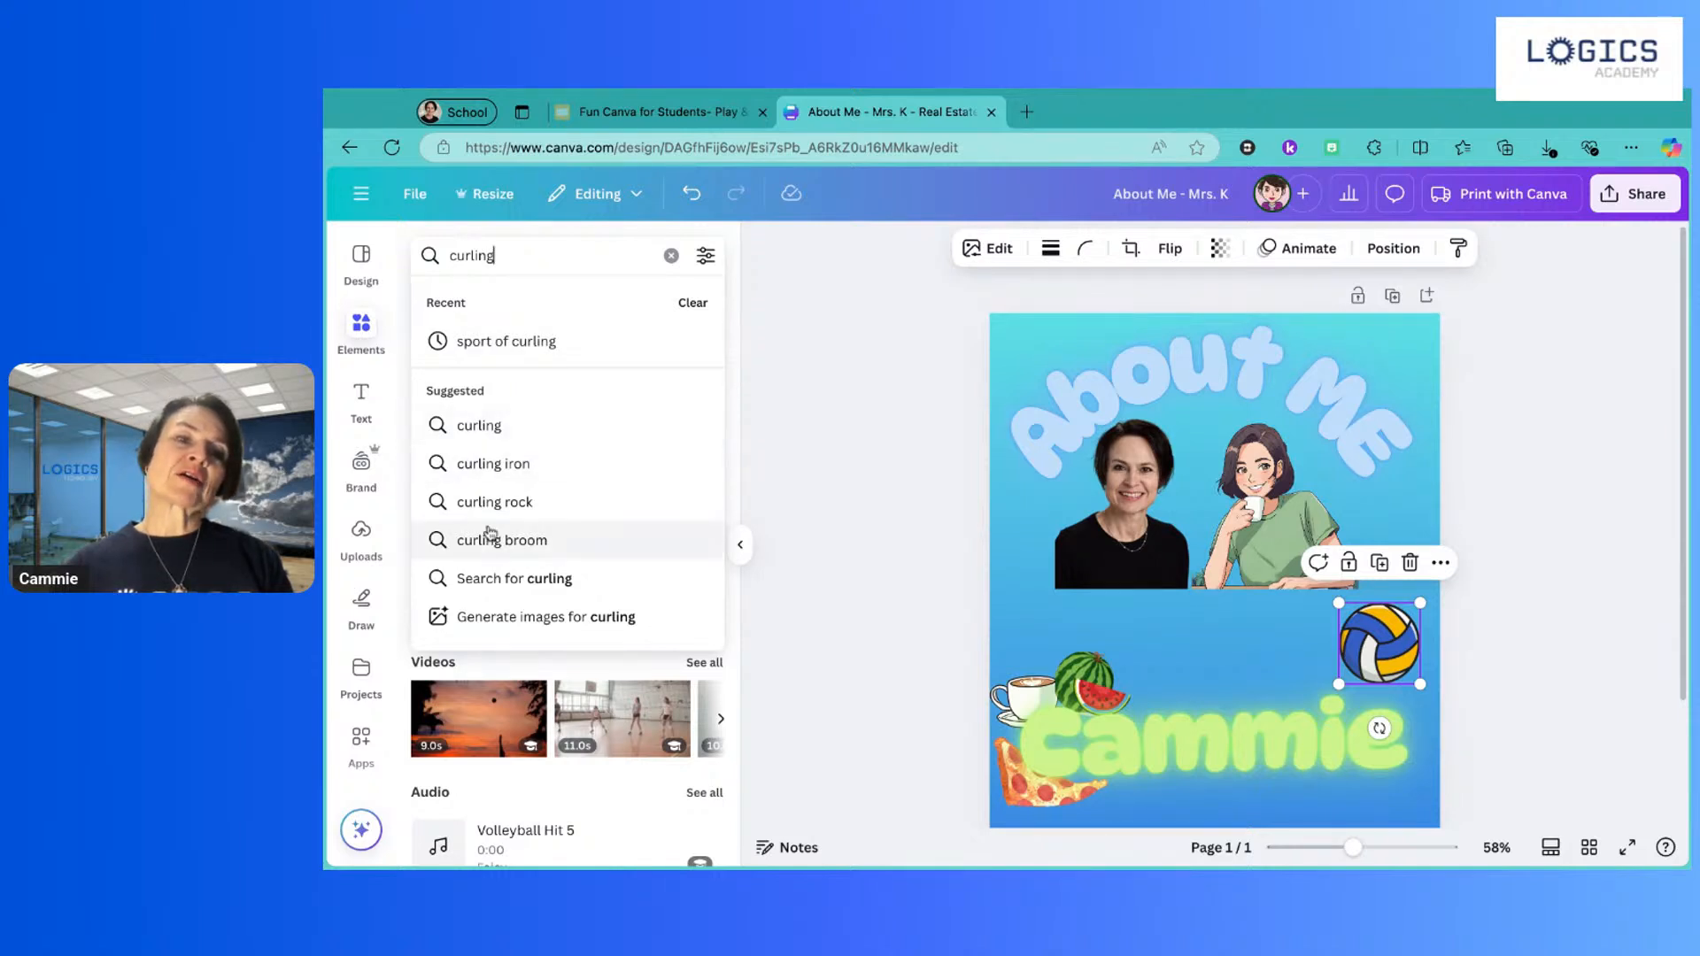
click(491, 342)
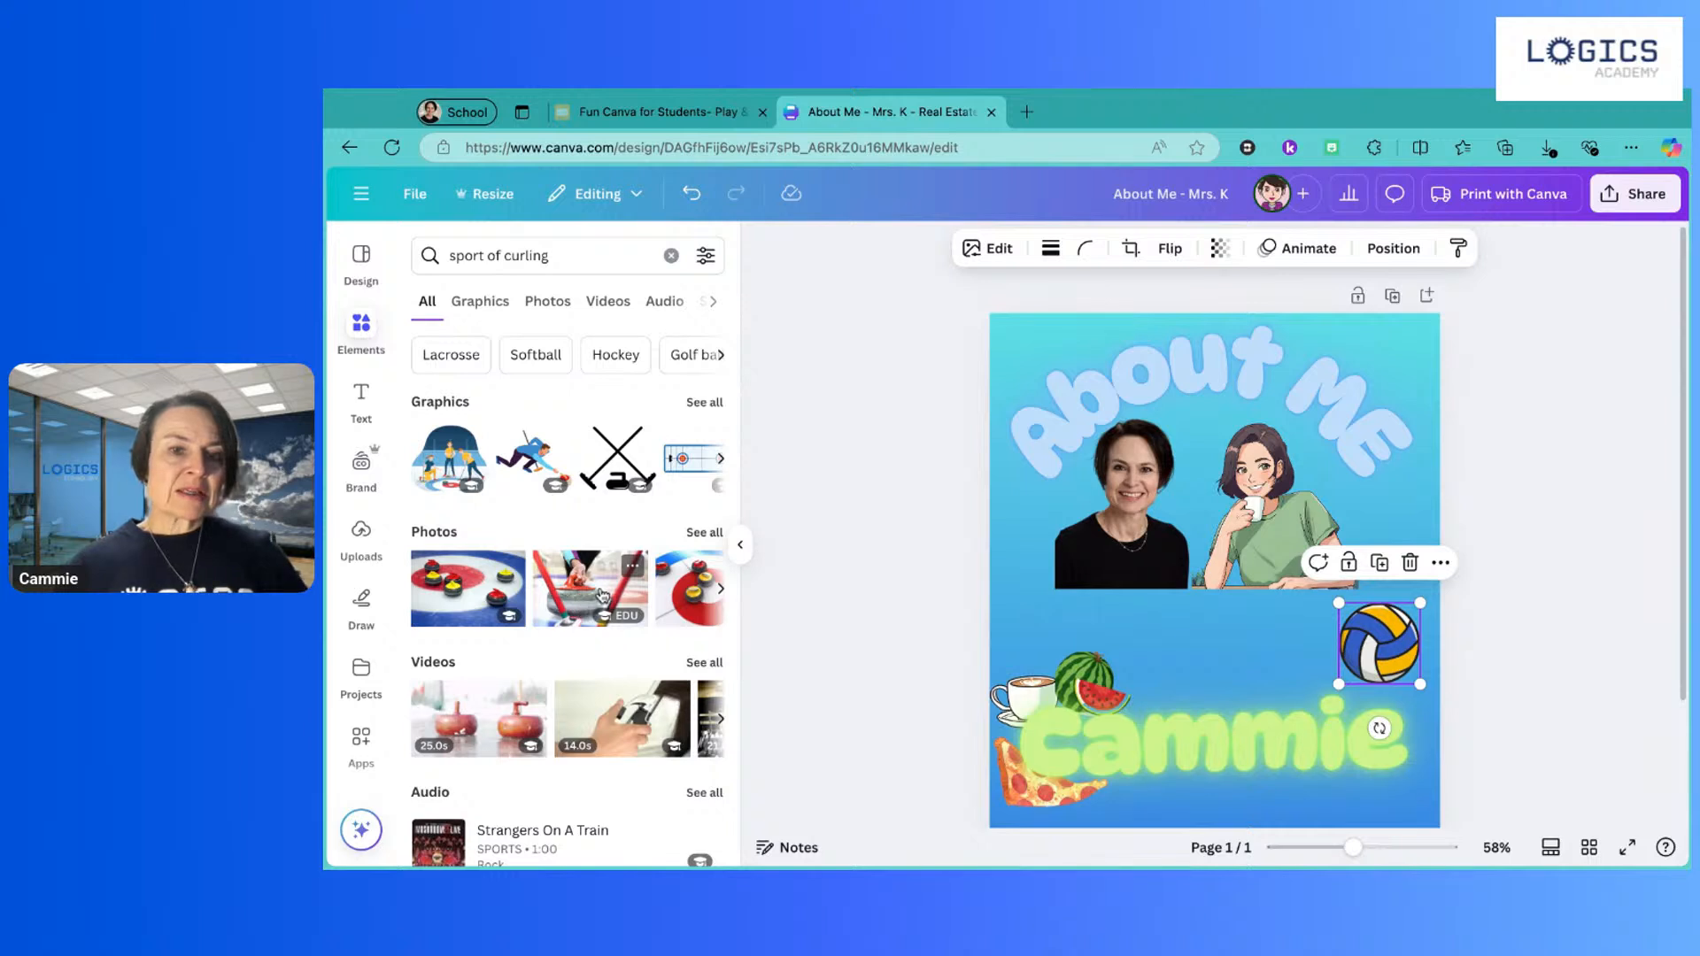
scroll(602, 594, right, 3)
scroll(633, 469, right, 2)
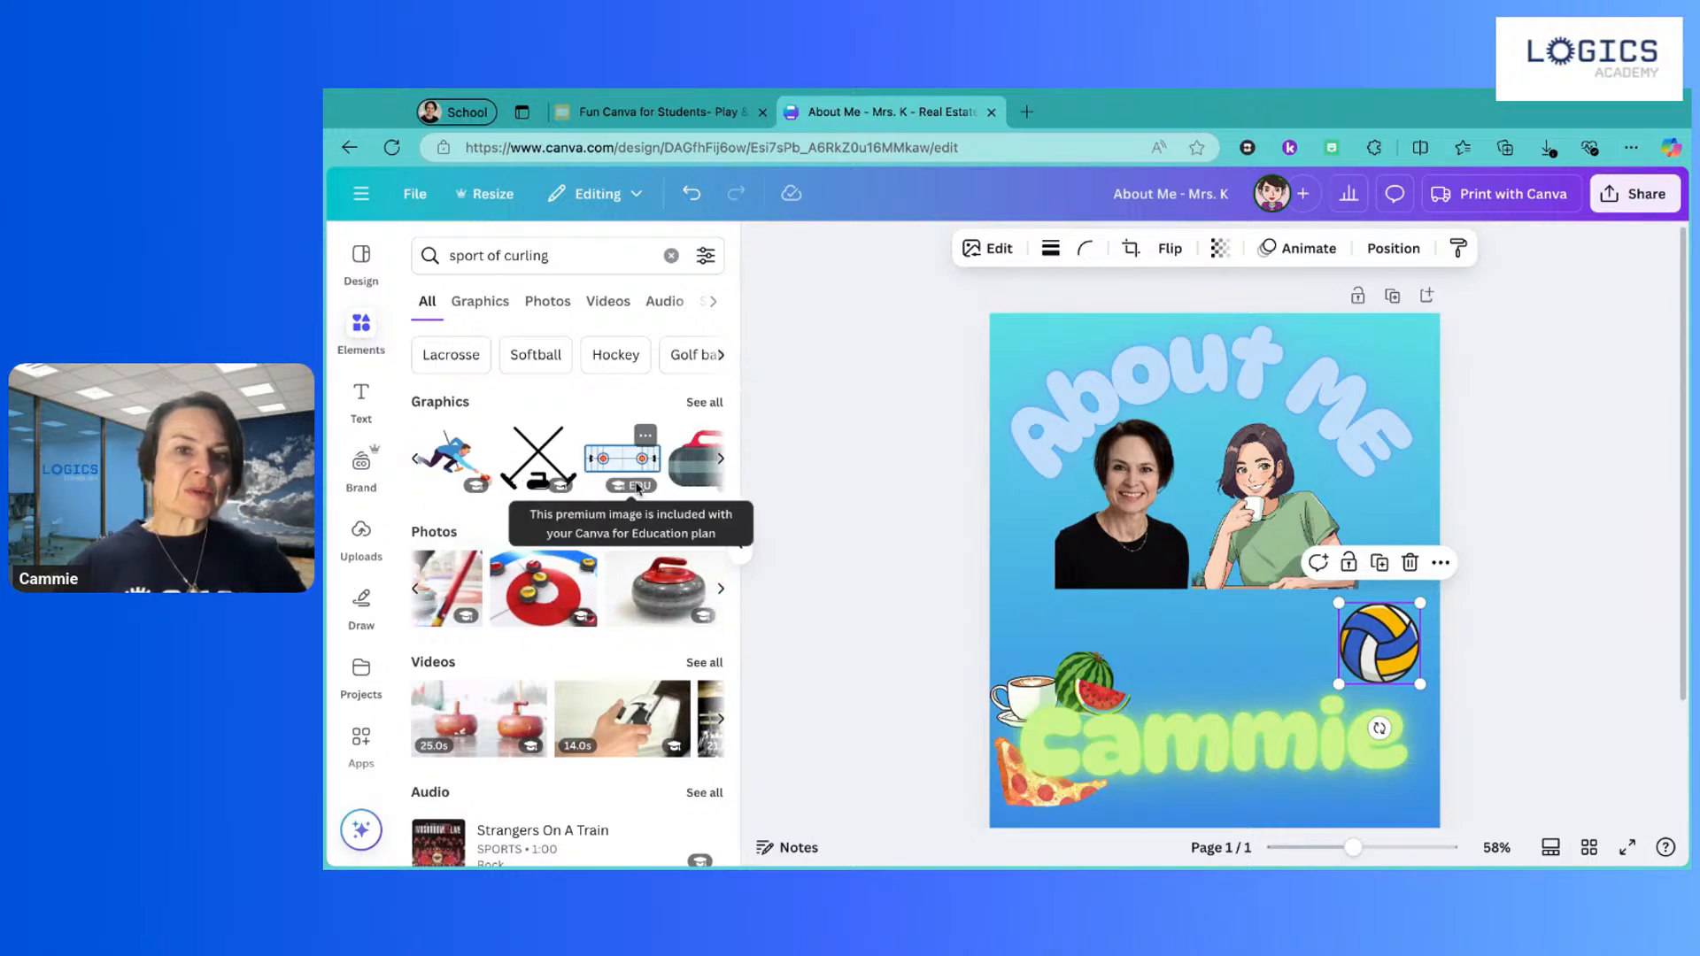
scroll(635, 486, right, 2)
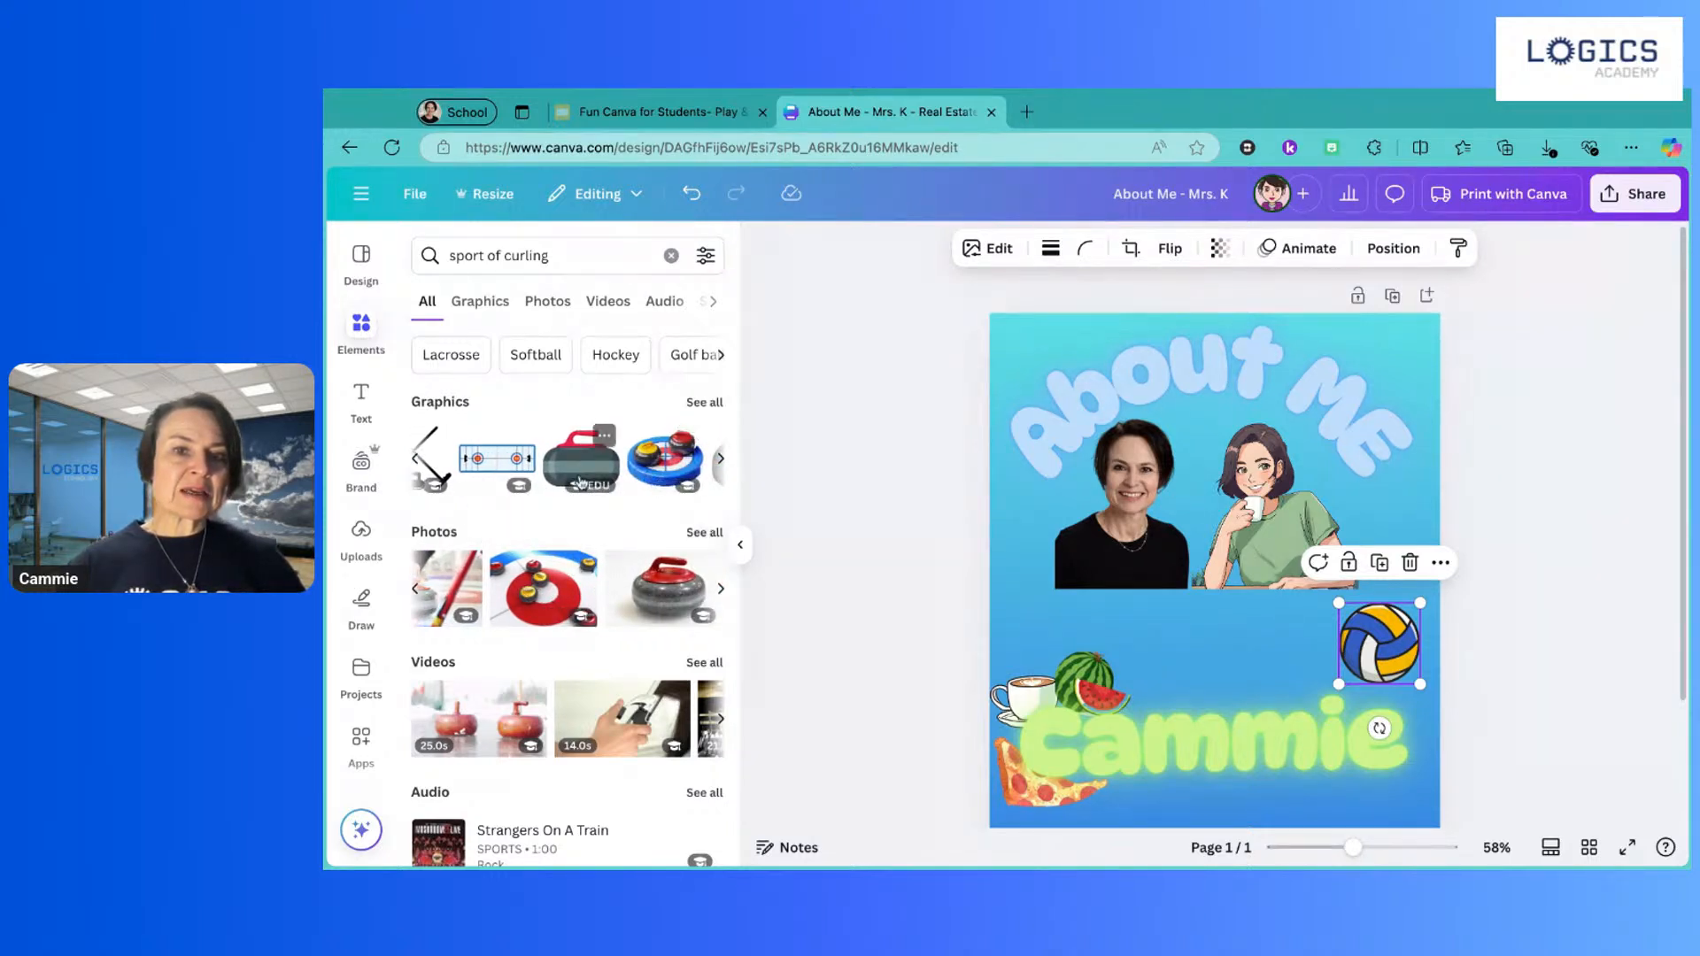
scroll(580, 483, right, 3)
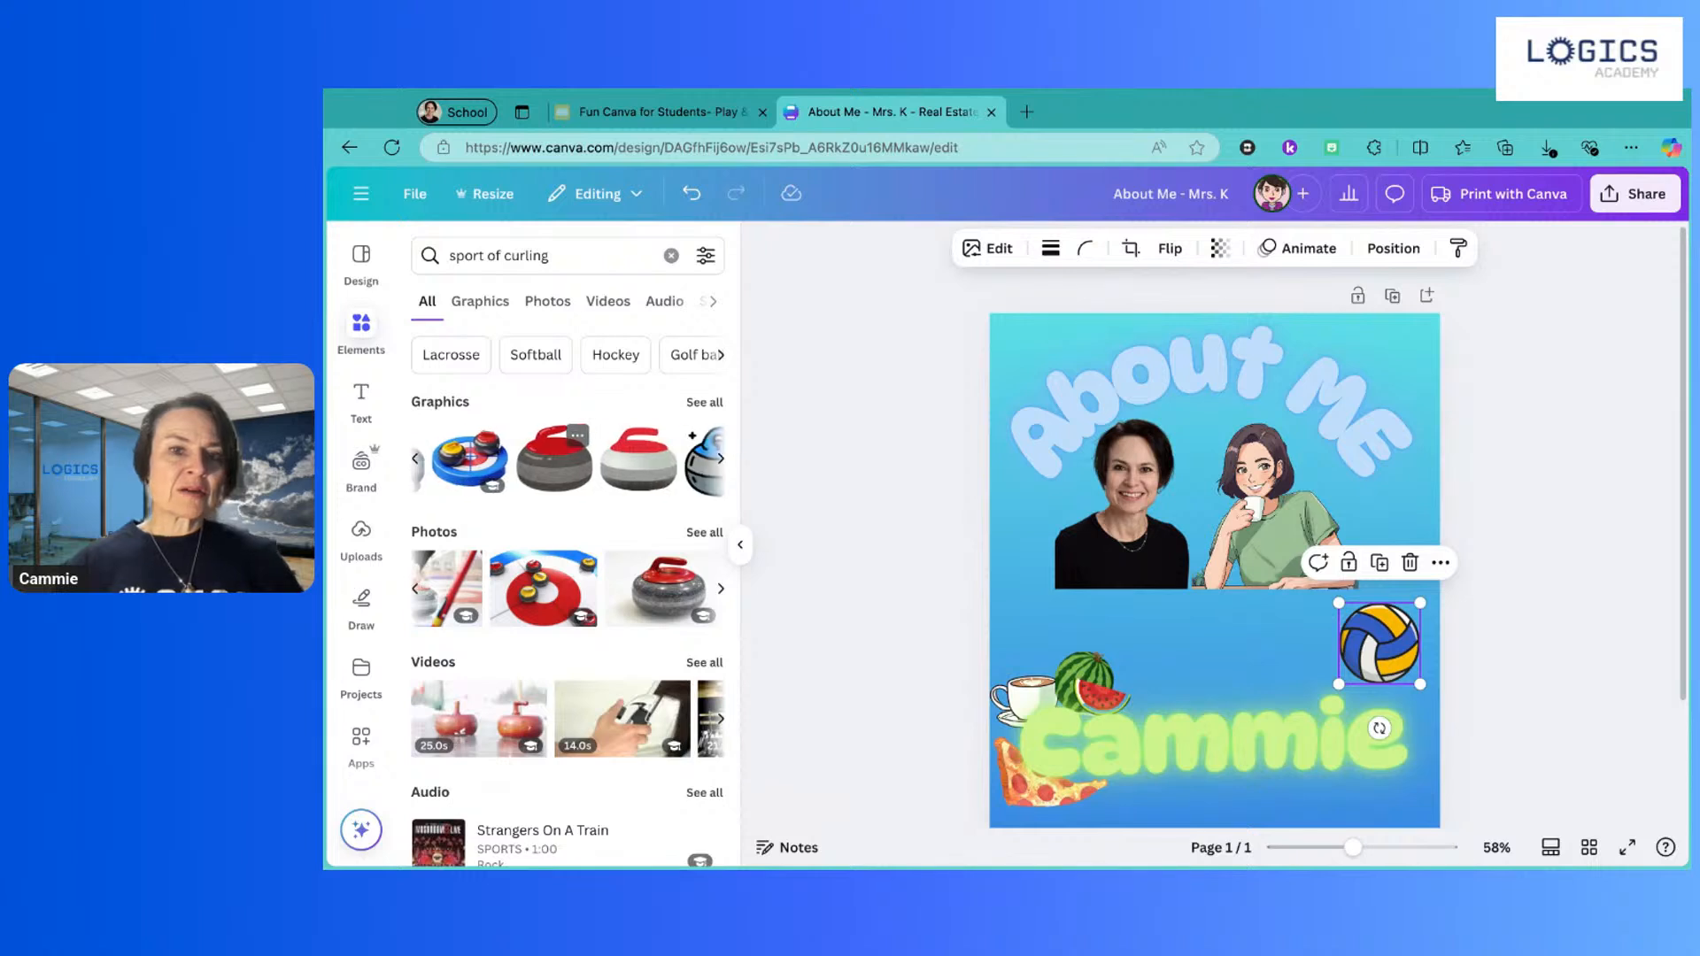
scroll(556, 481, right, 2)
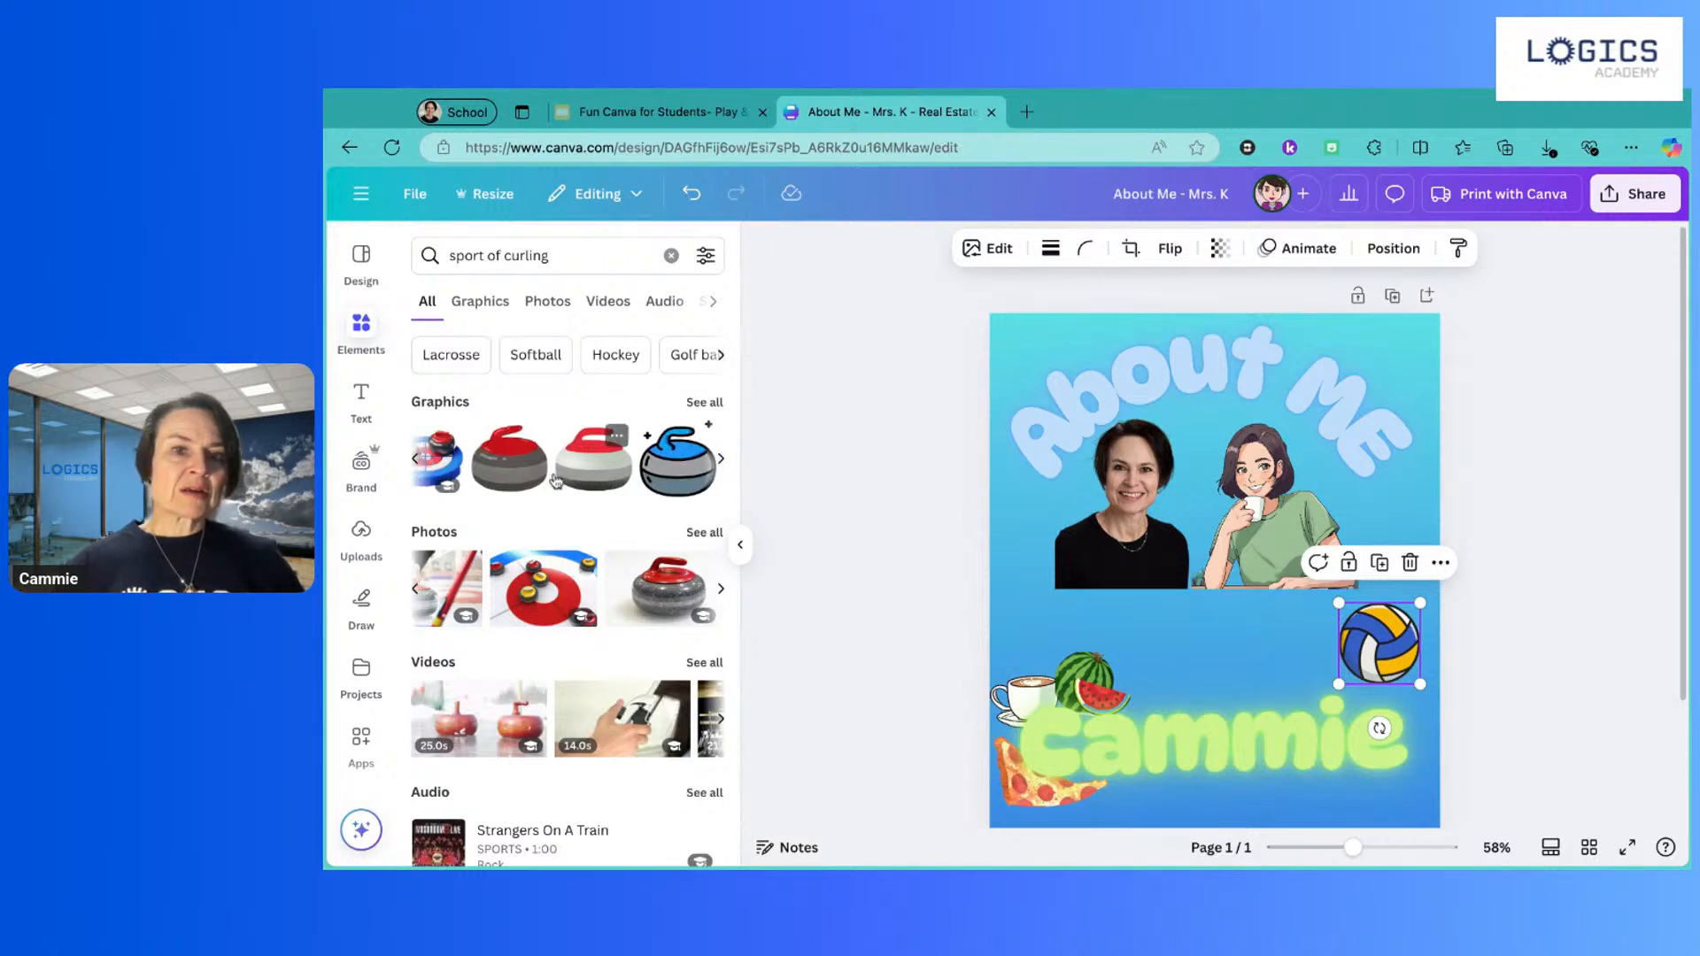
Step: Add the grey red-handled curling stone, shrink it and place it beside the volleyball
click(519, 474)
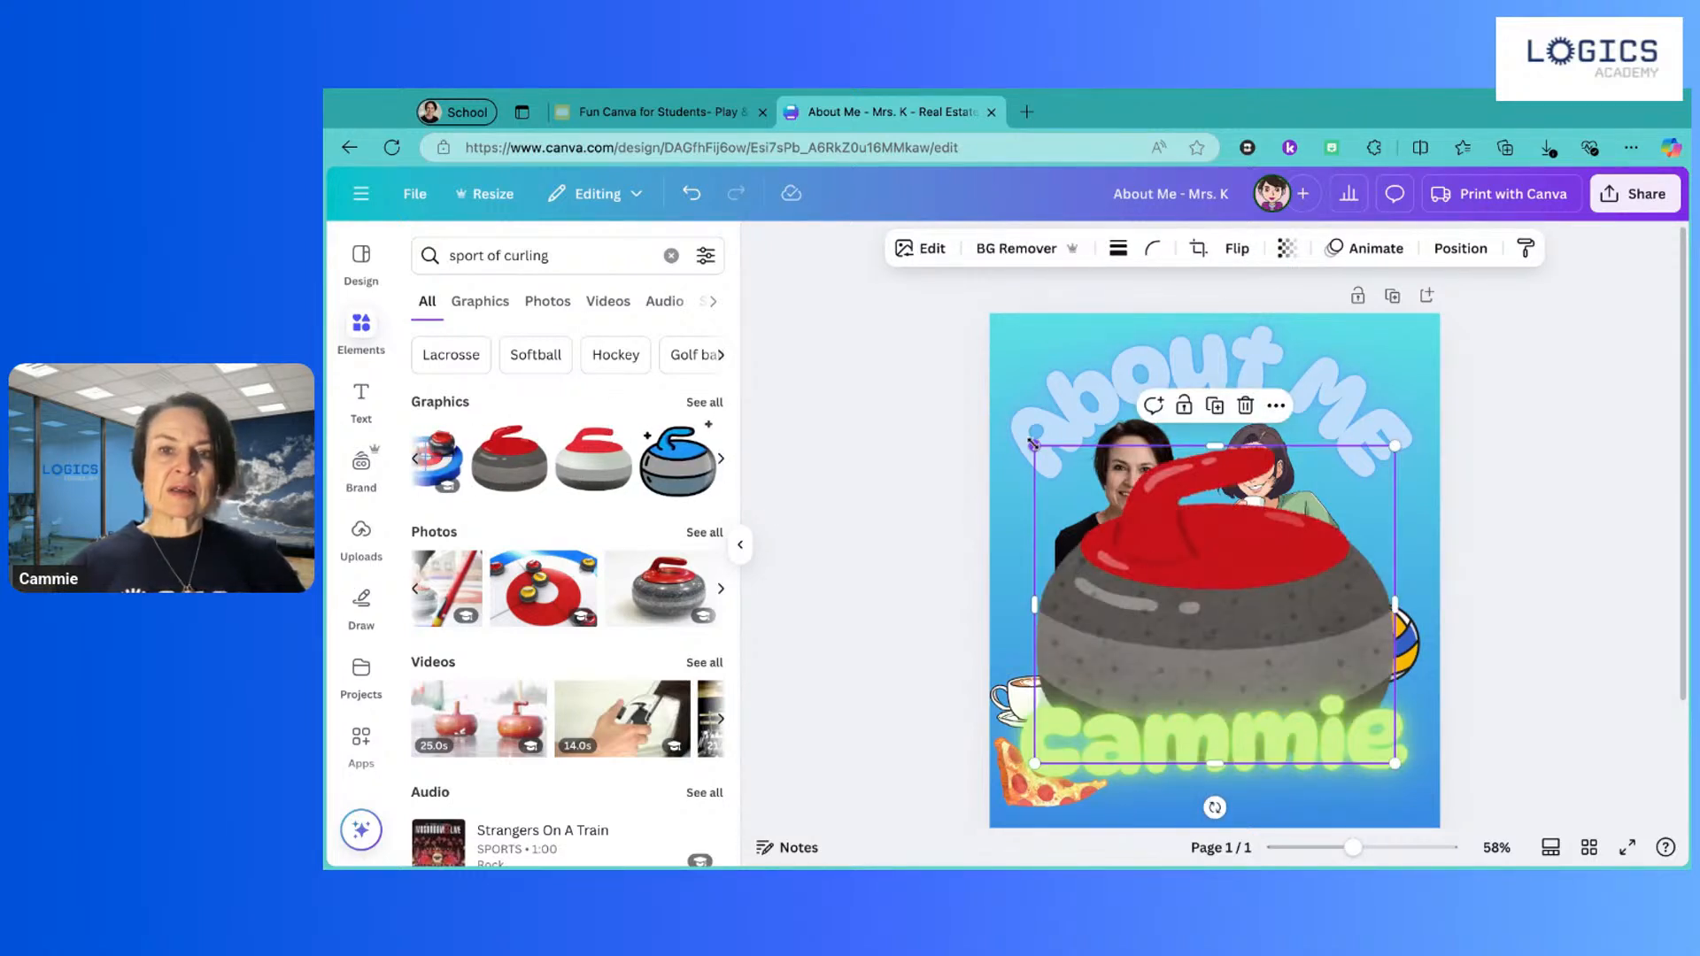
drag(1032, 445, 1321, 673)
mouse_move(1318, 707)
mouse_down()
mouse_move(1251, 641)
mouse_move(1300, 689)
mouse_up()
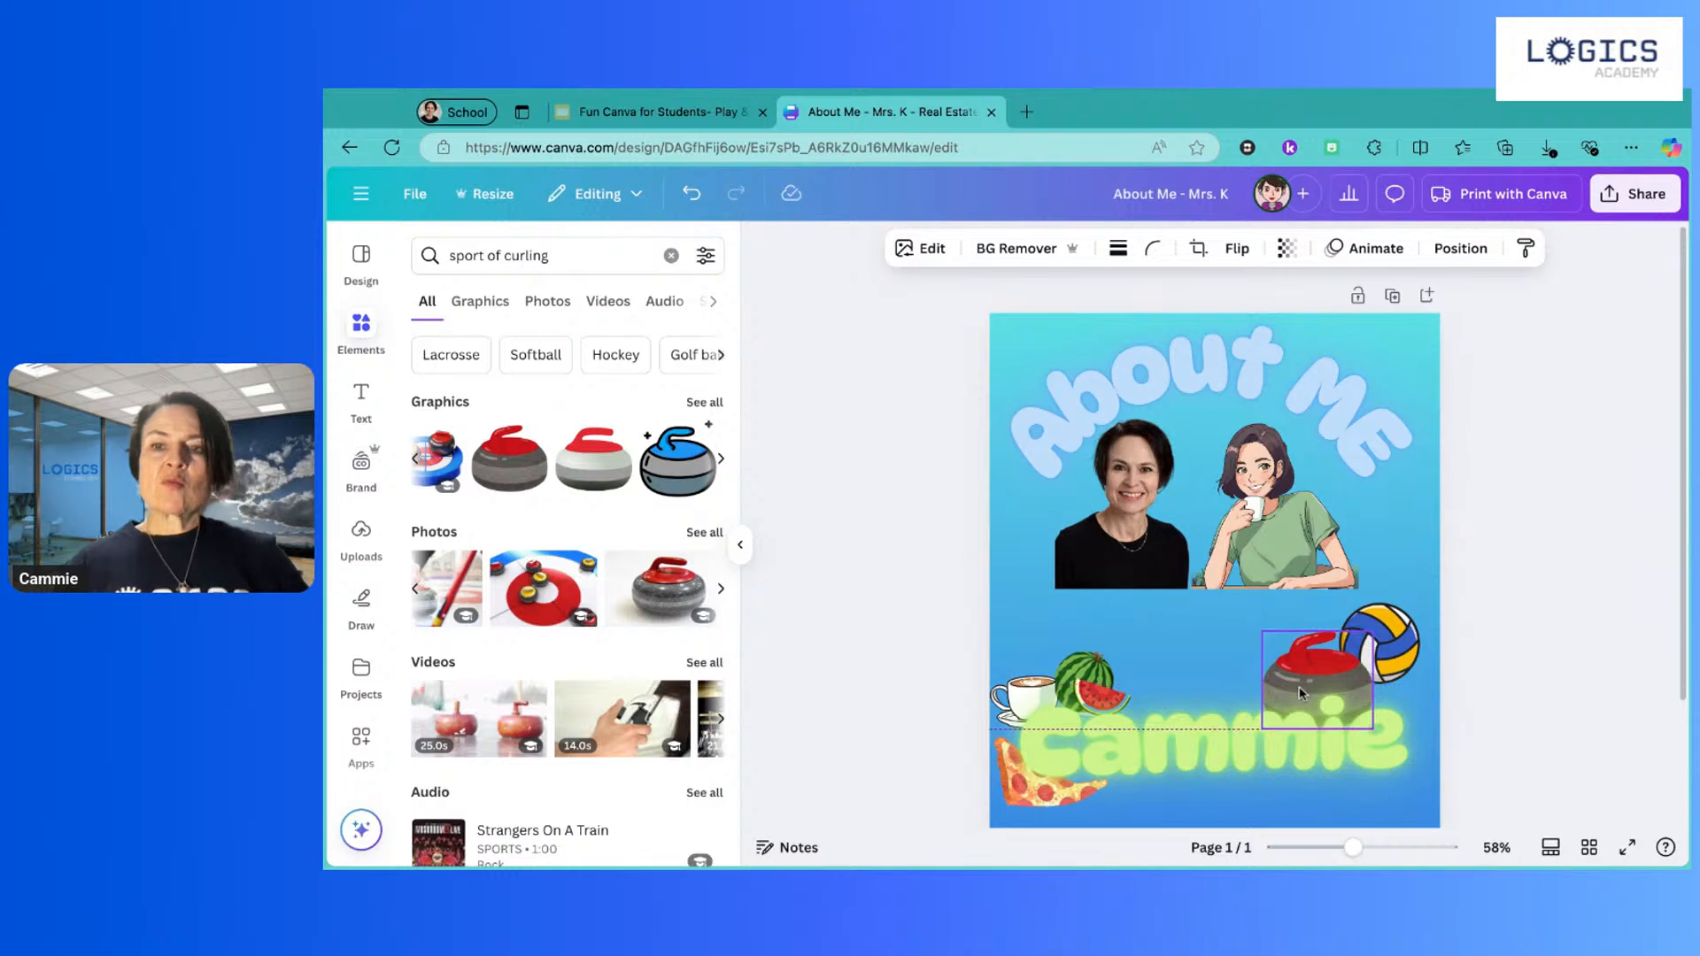
drag(1385, 651, 1399, 651)
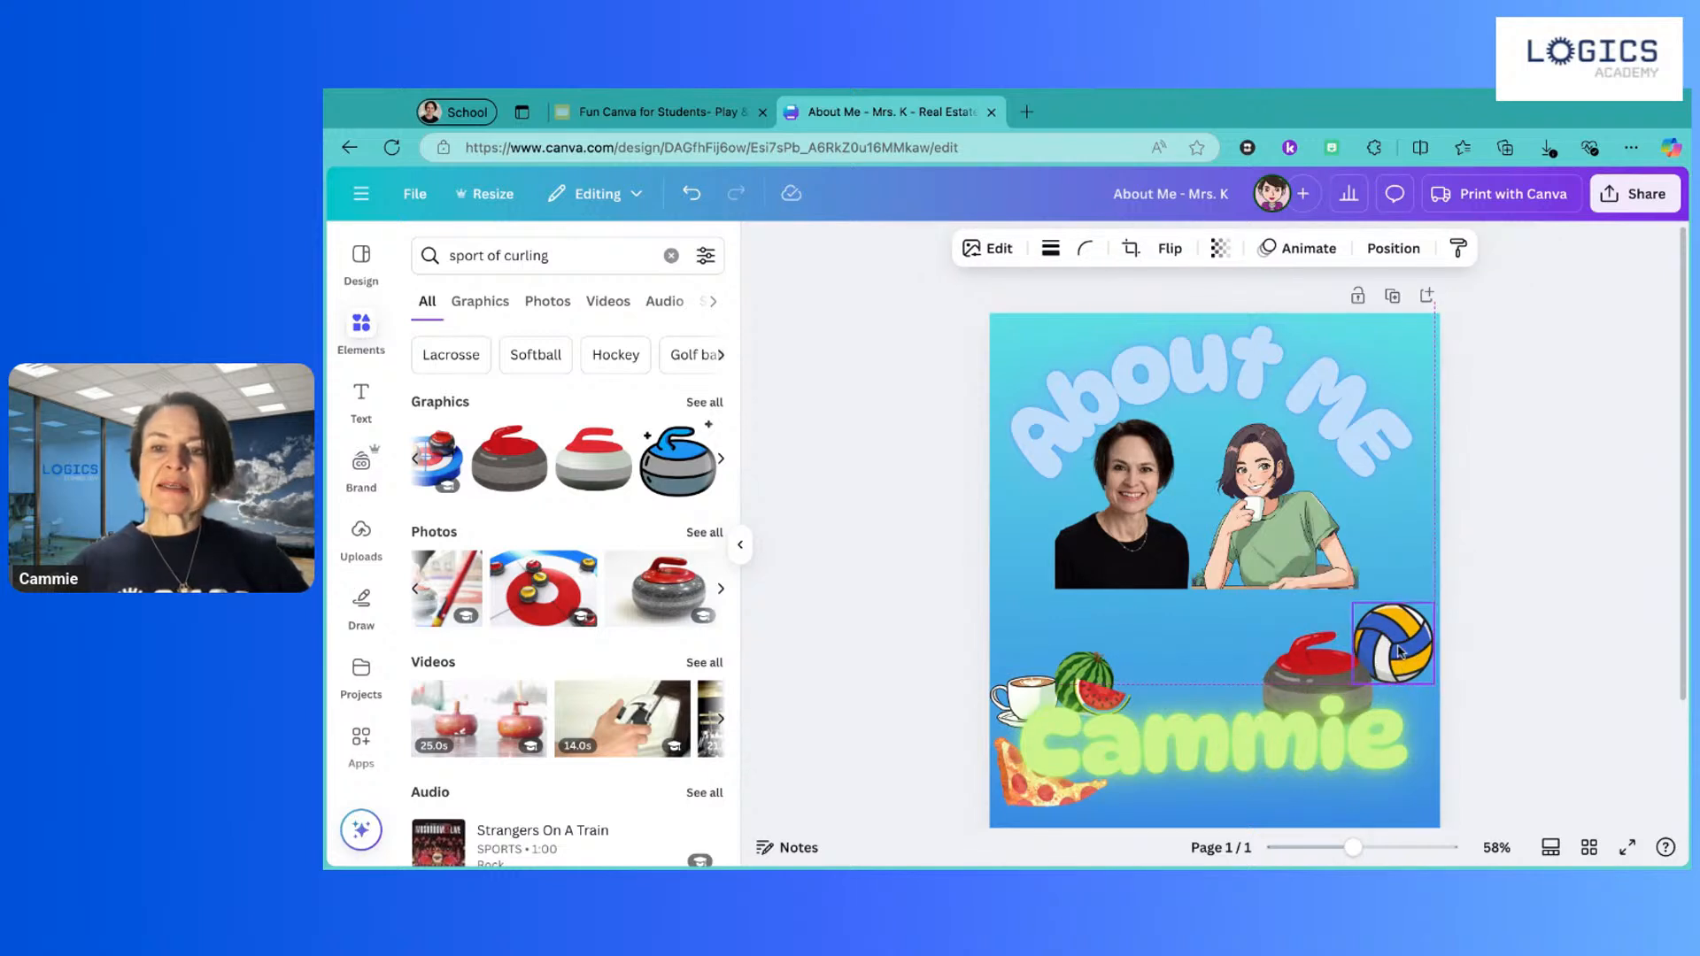
click(1330, 671)
Step: Search 'reading' and add a leaning book stack, shrunk beside the watermelon
click(555, 256)
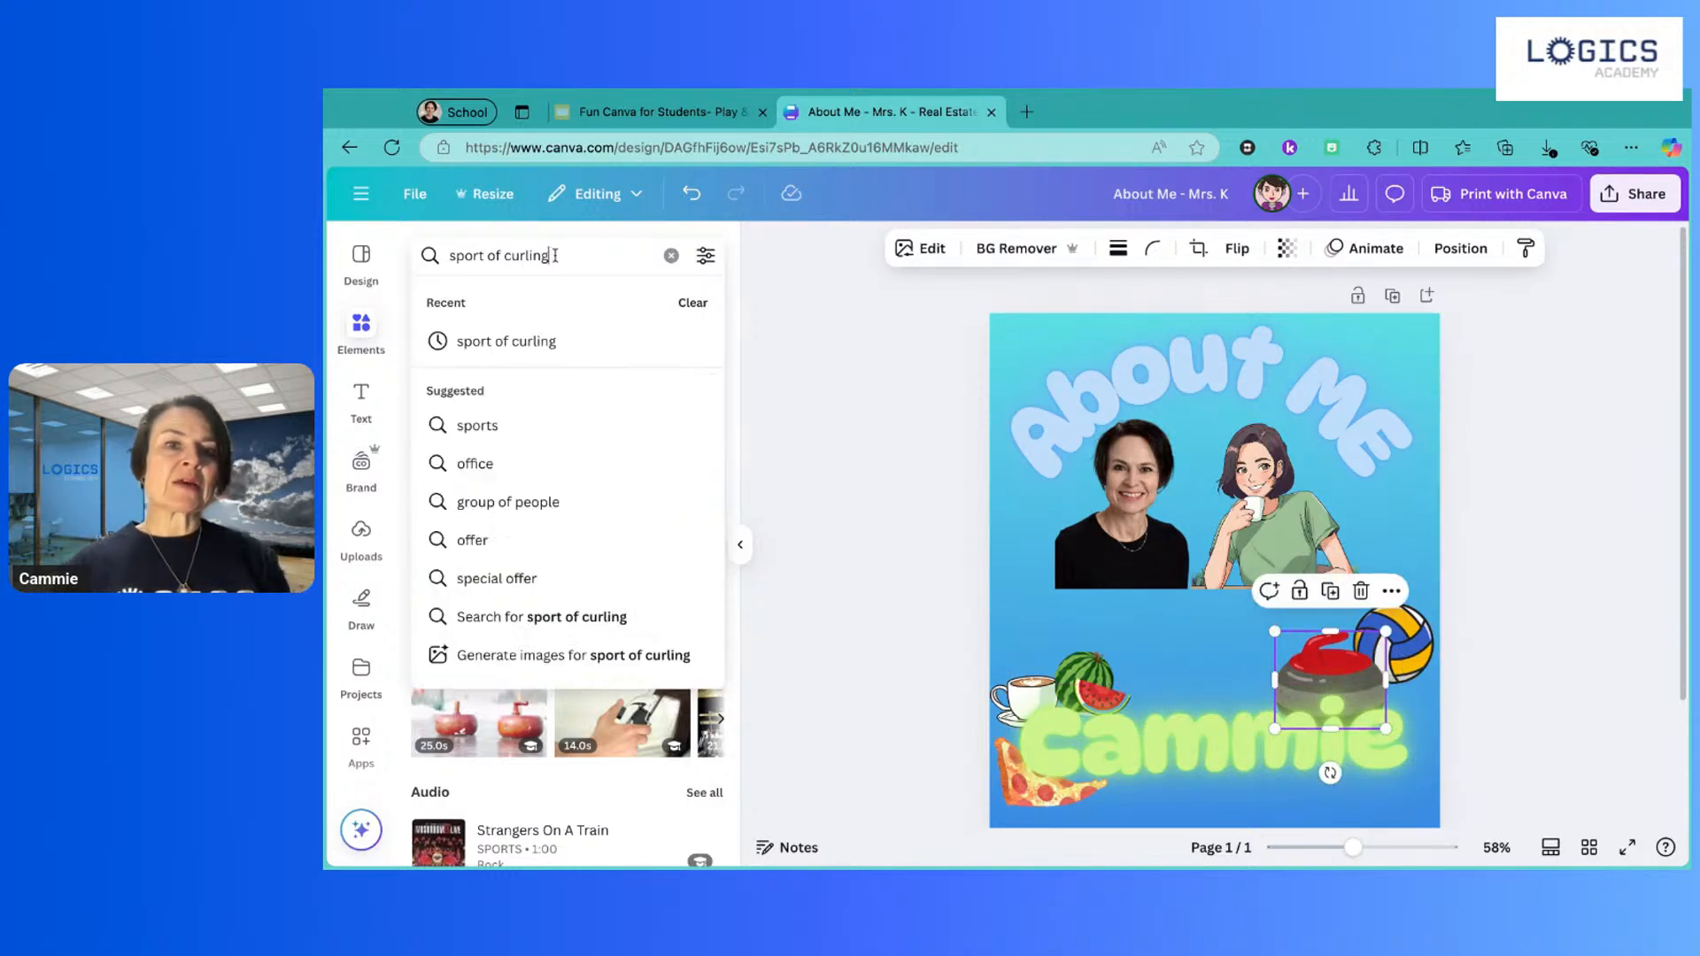
triple_click(555, 256)
text(reading)
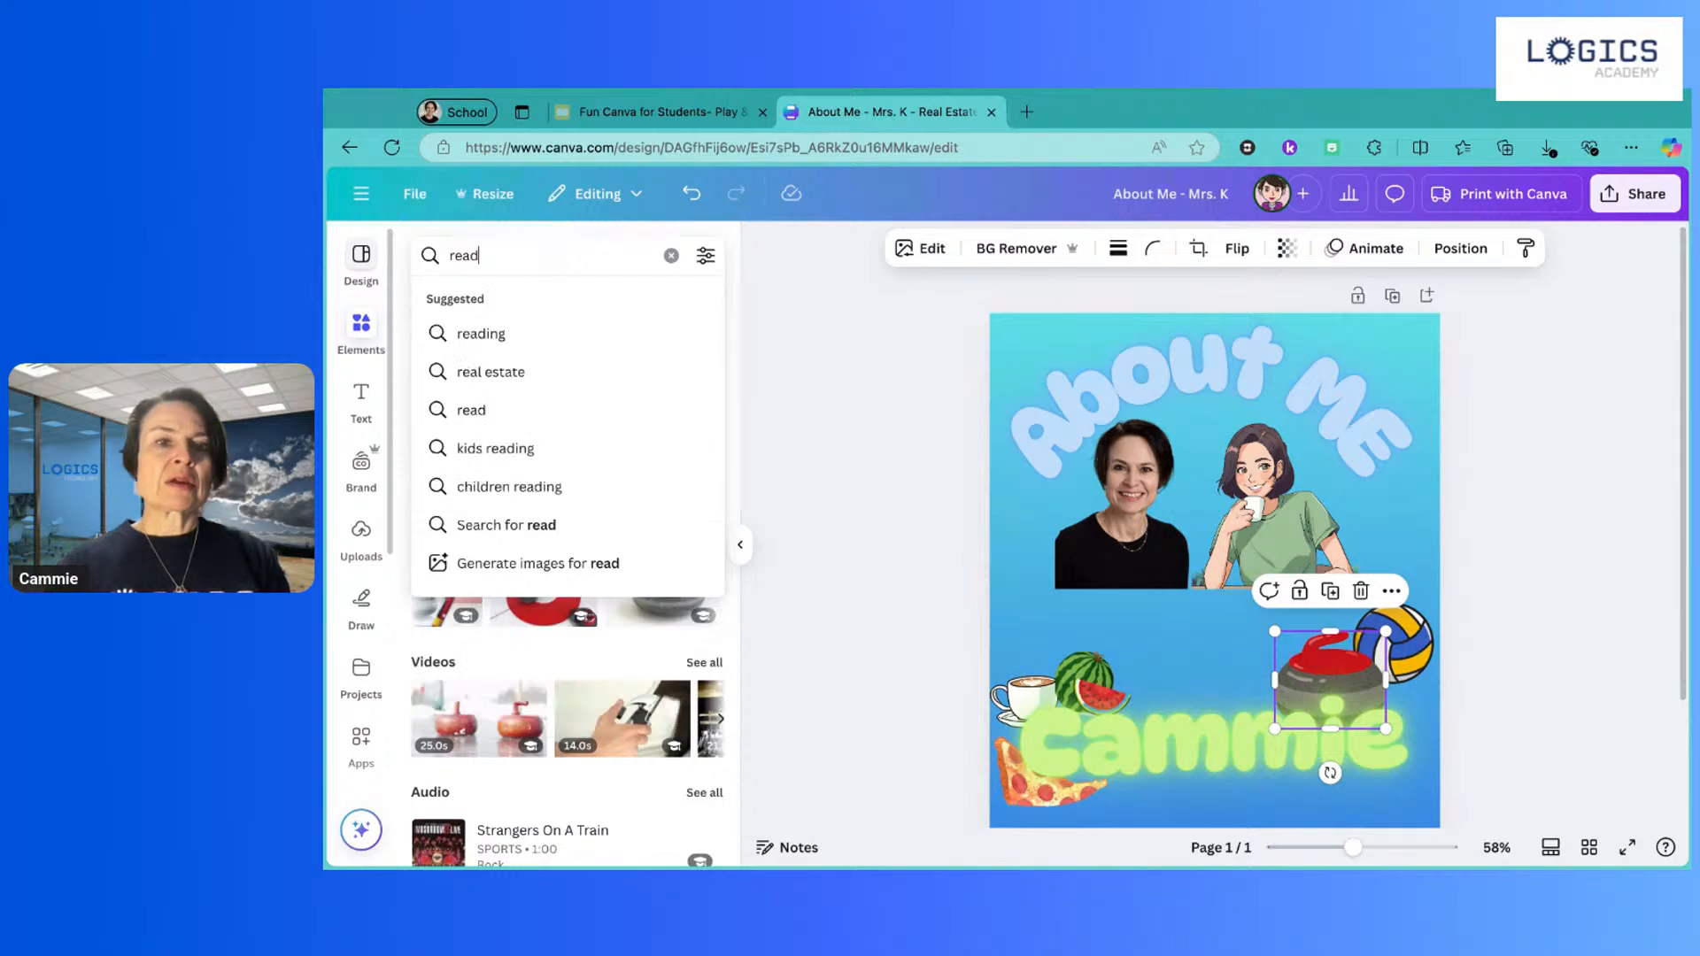
click(478, 342)
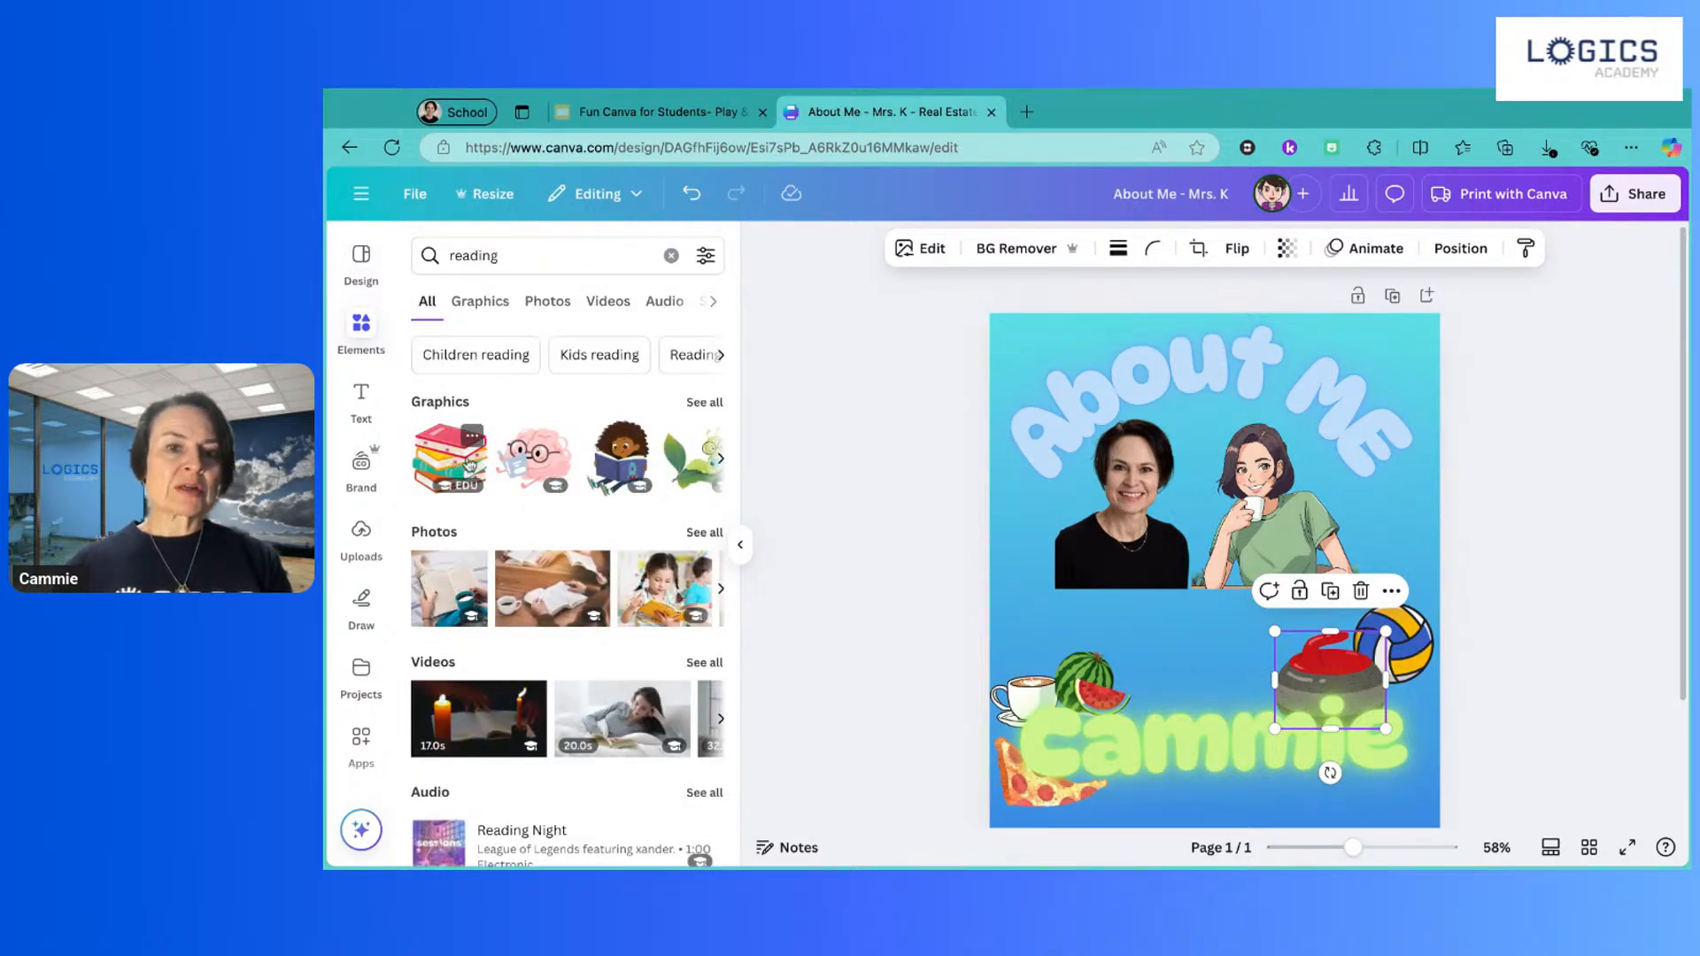
click(720, 460)
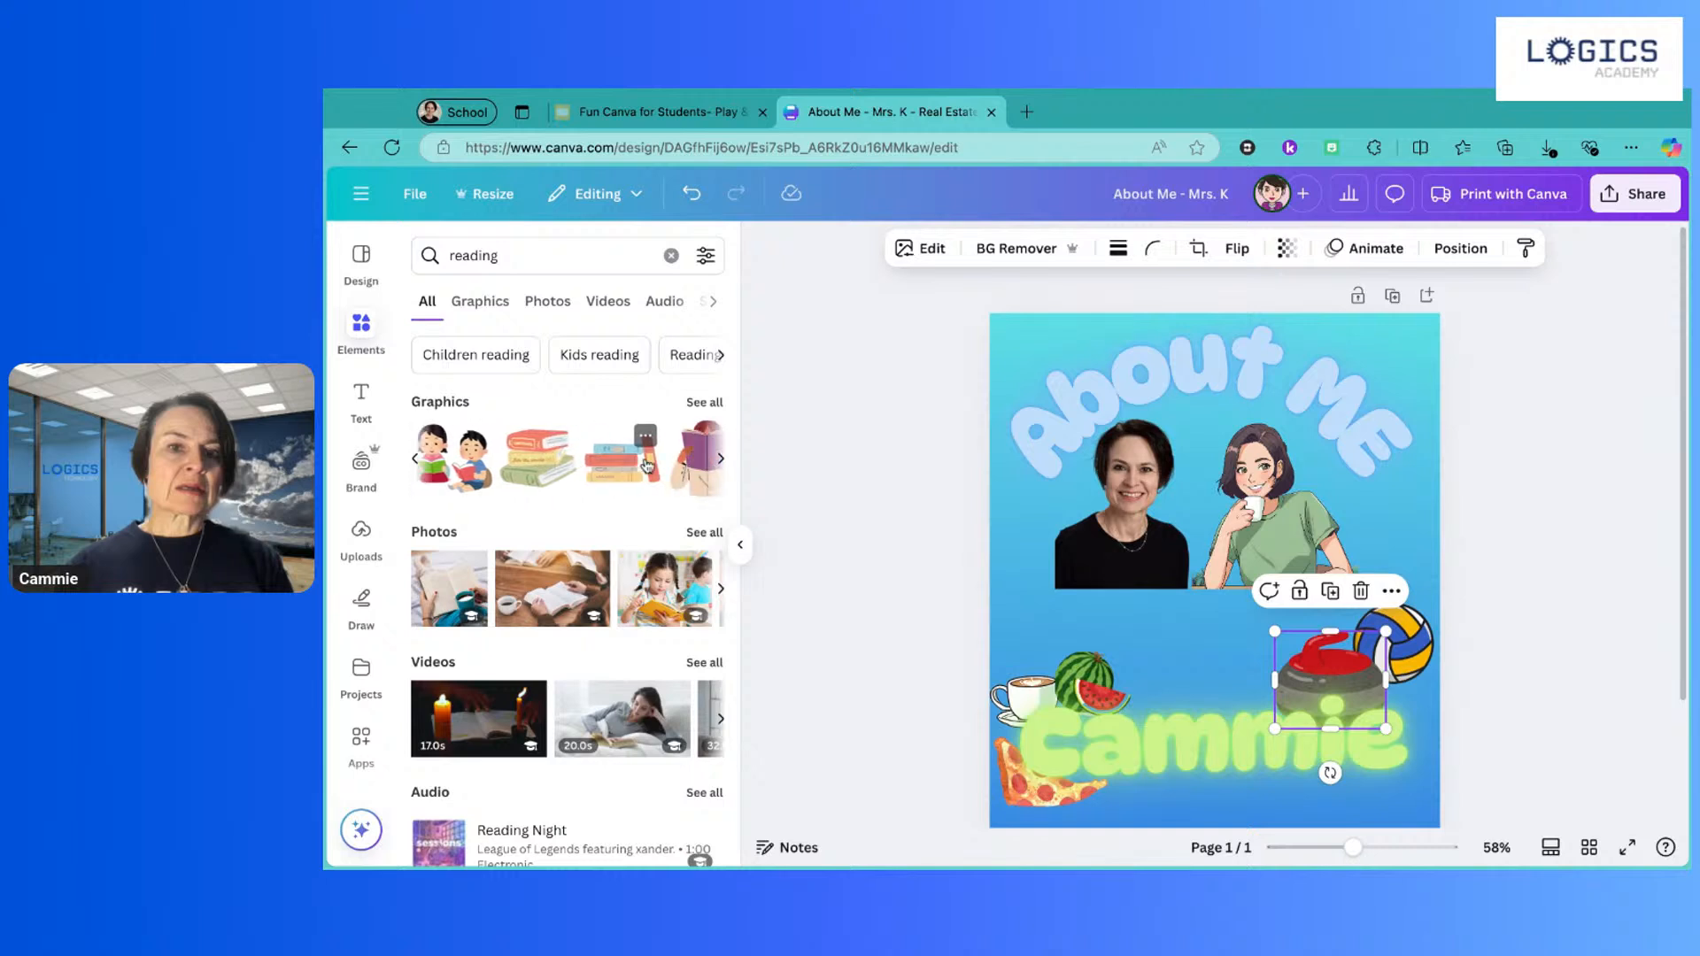
click(525, 460)
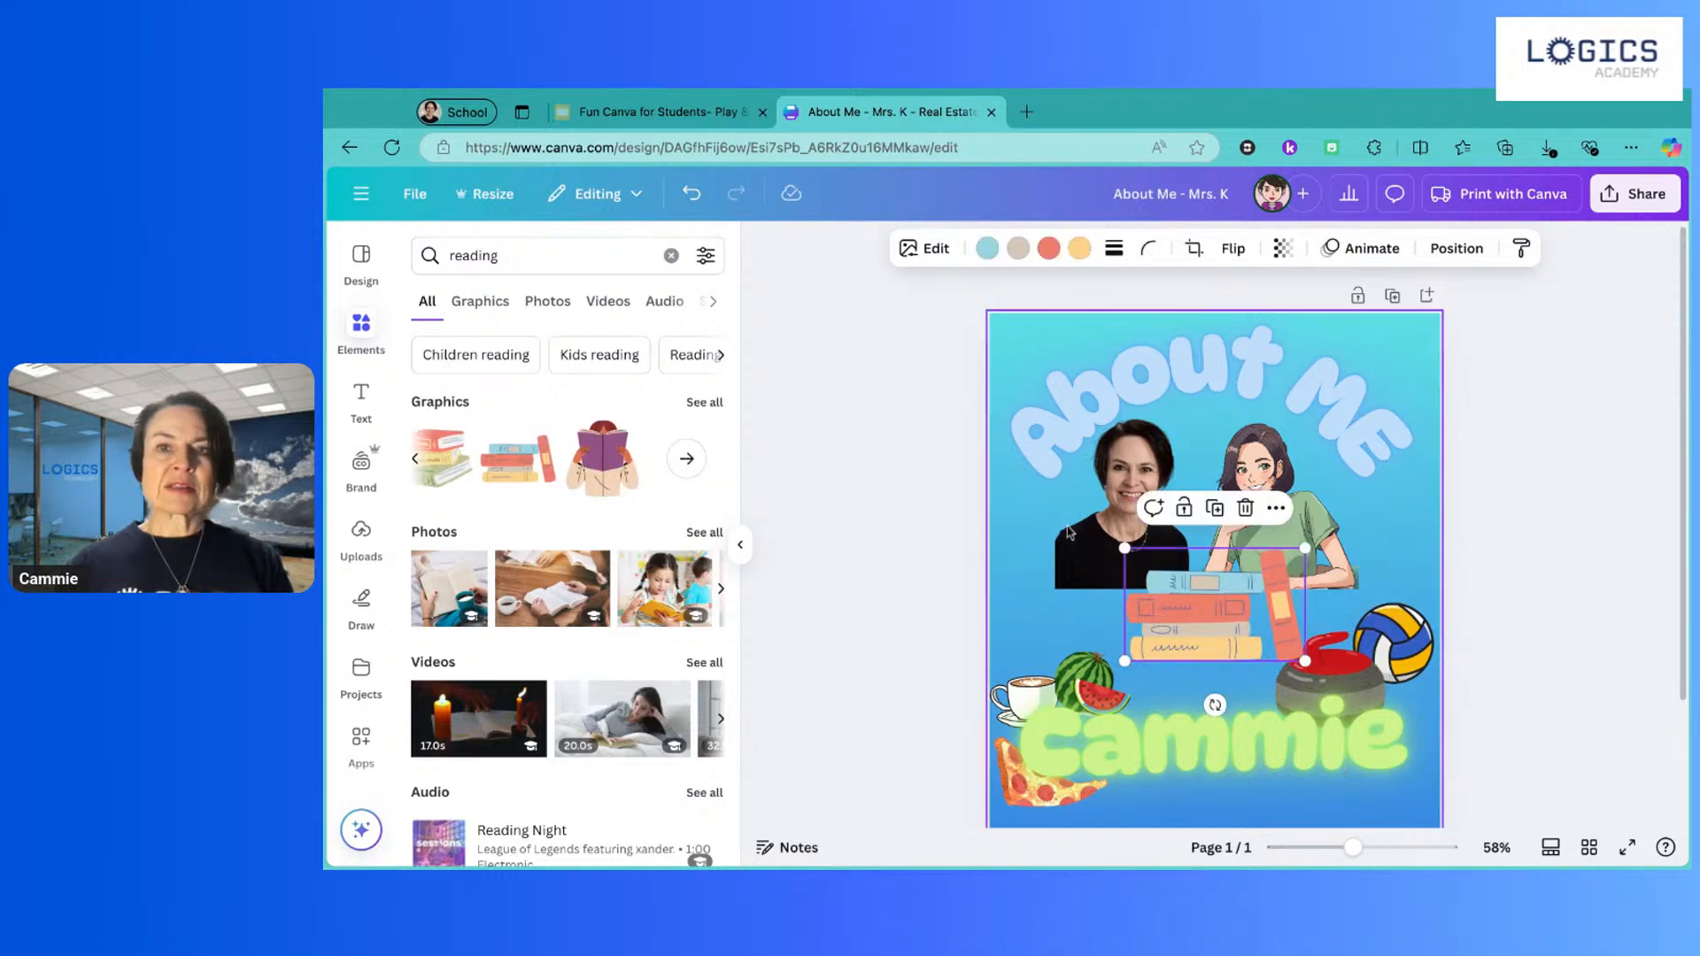
drag(1125, 549, 1158, 569)
drag(1232, 636, 1231, 636)
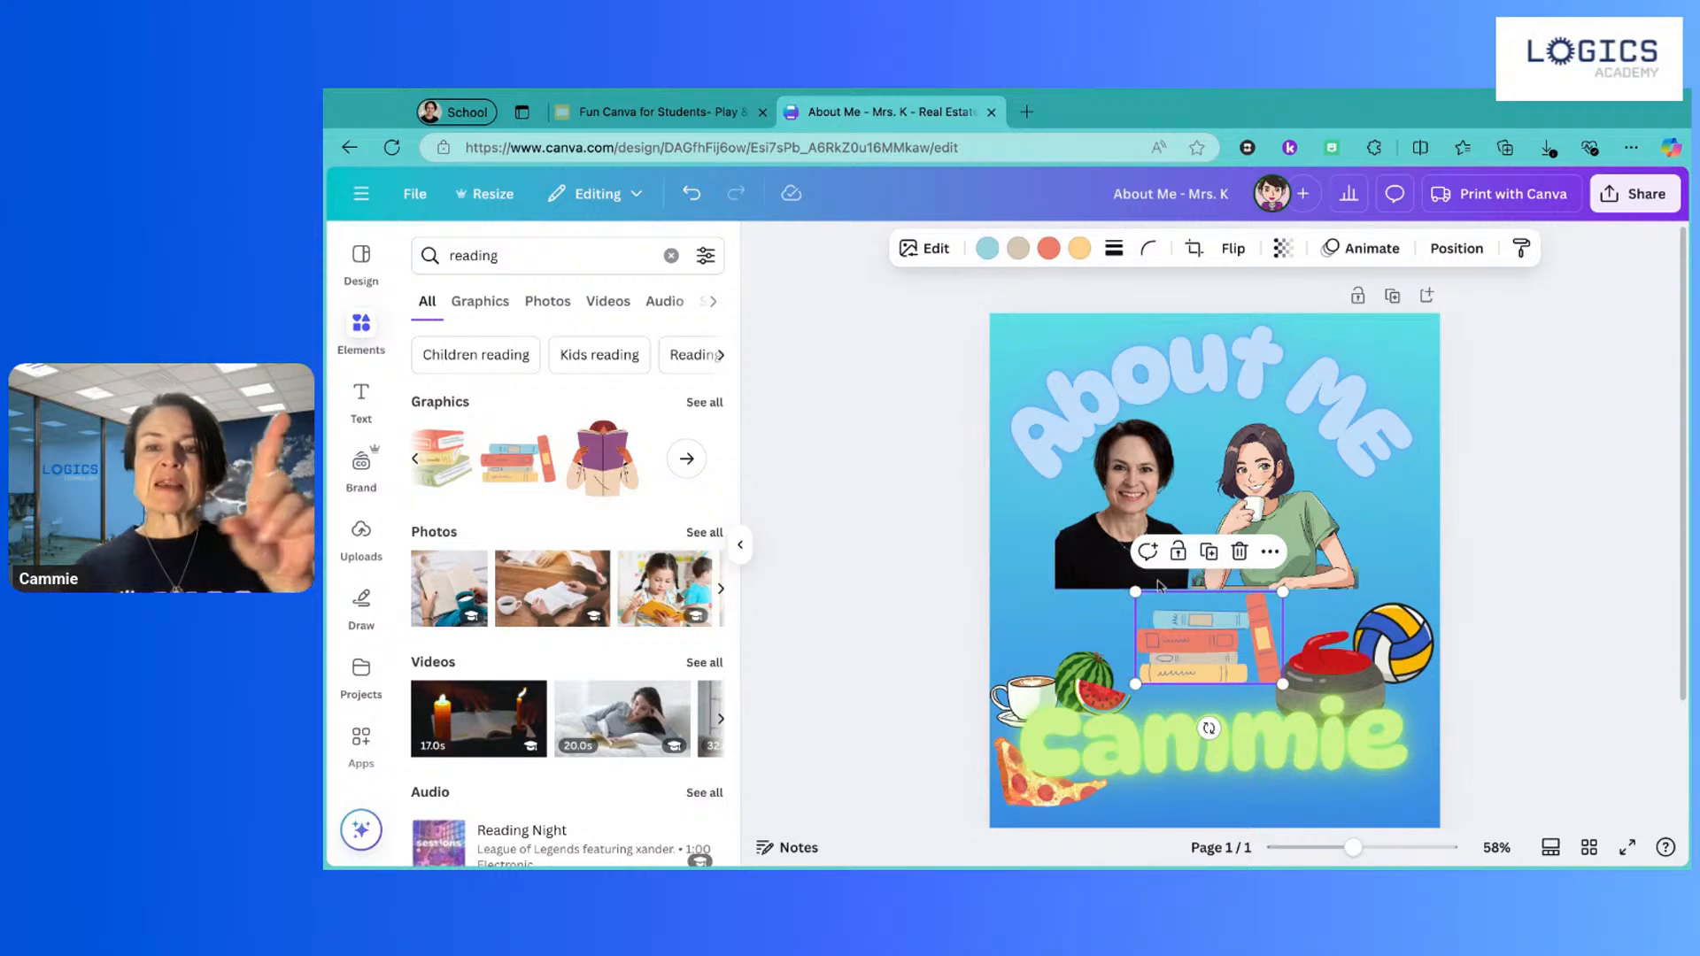
Step: Change the book stack's orange to lime, peach to blue and beige to light cyan
click(1048, 248)
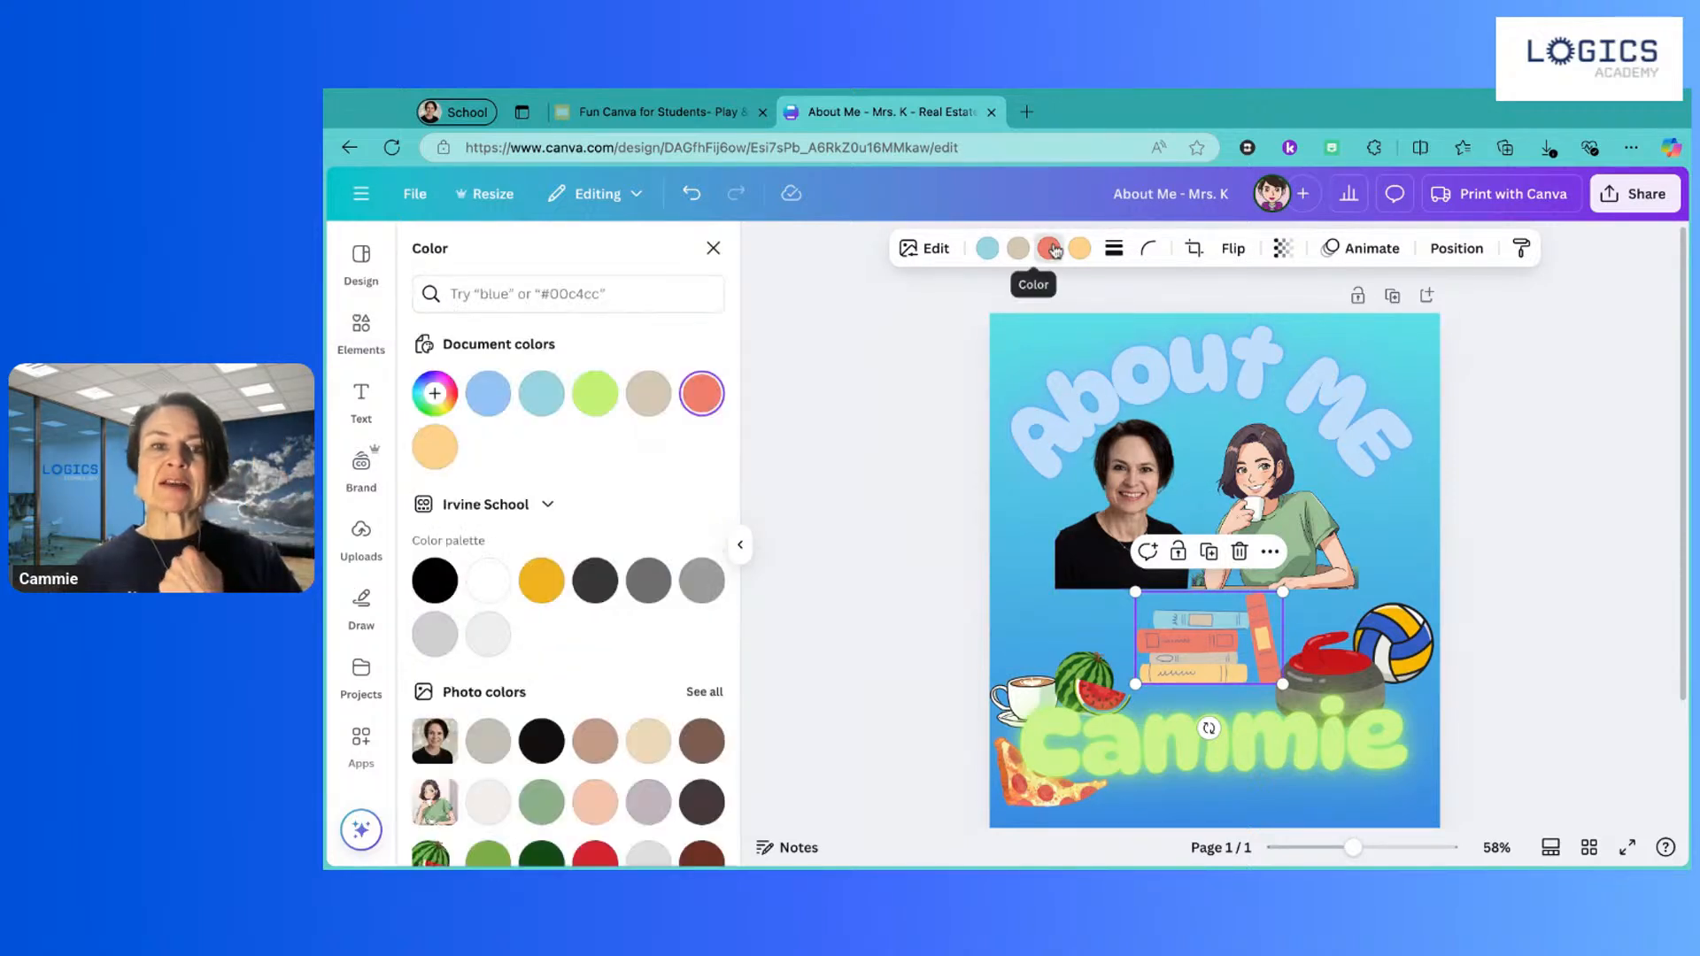
click(597, 392)
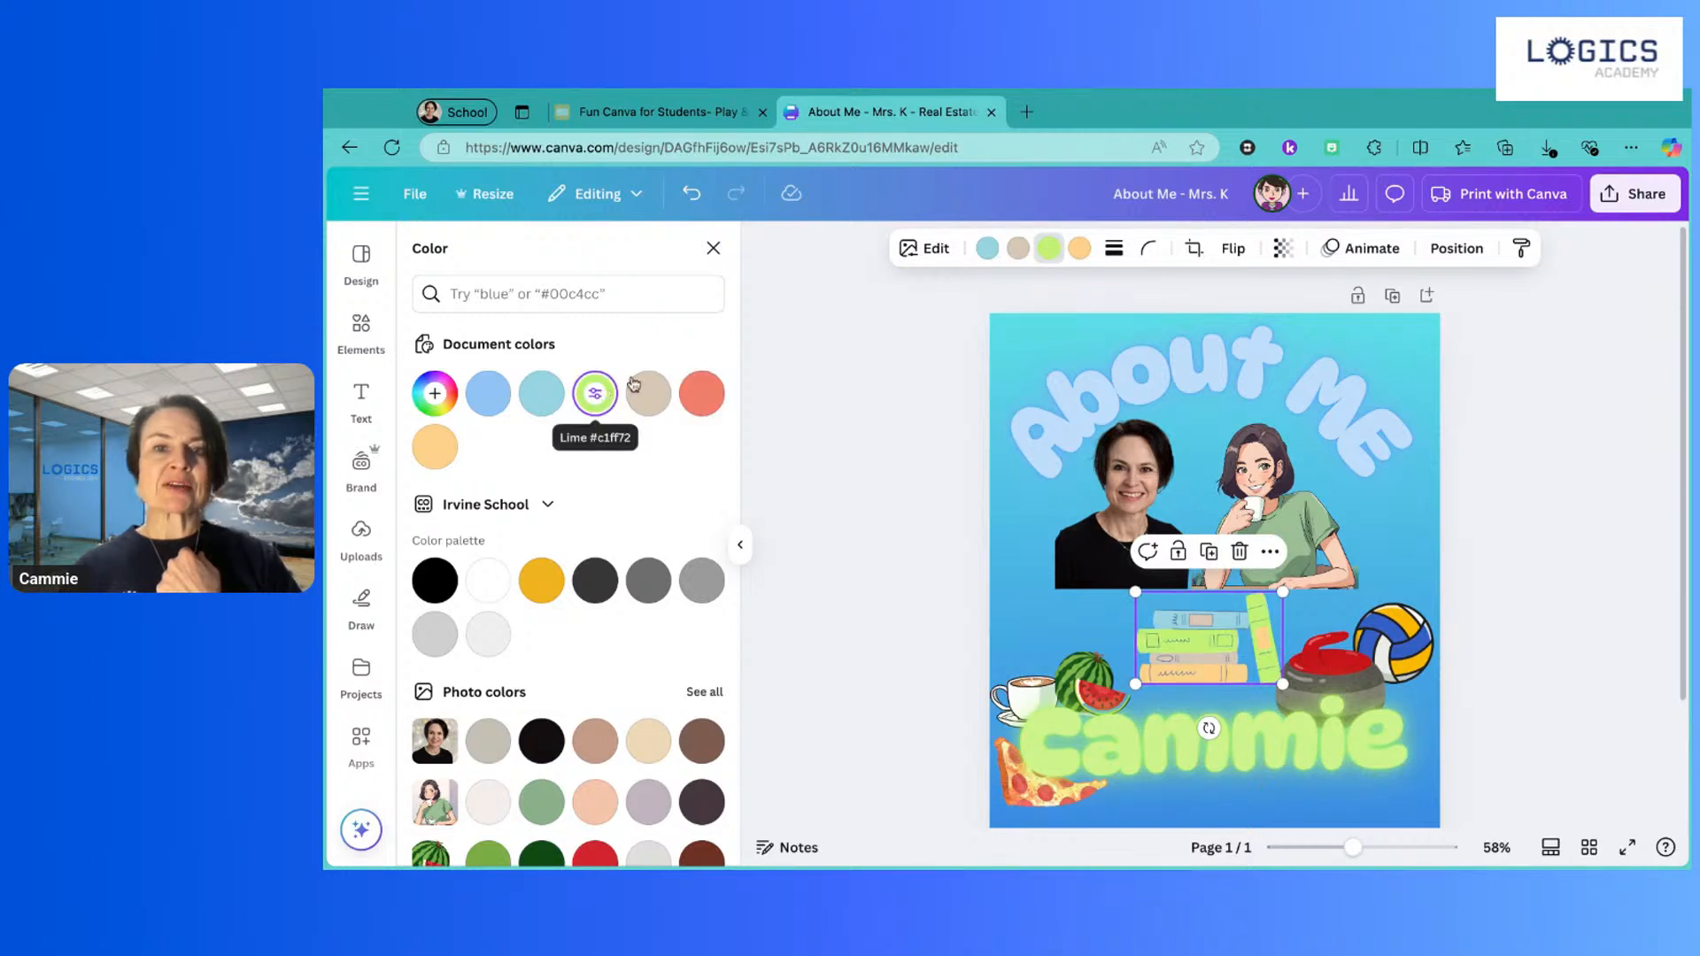
click(1079, 250)
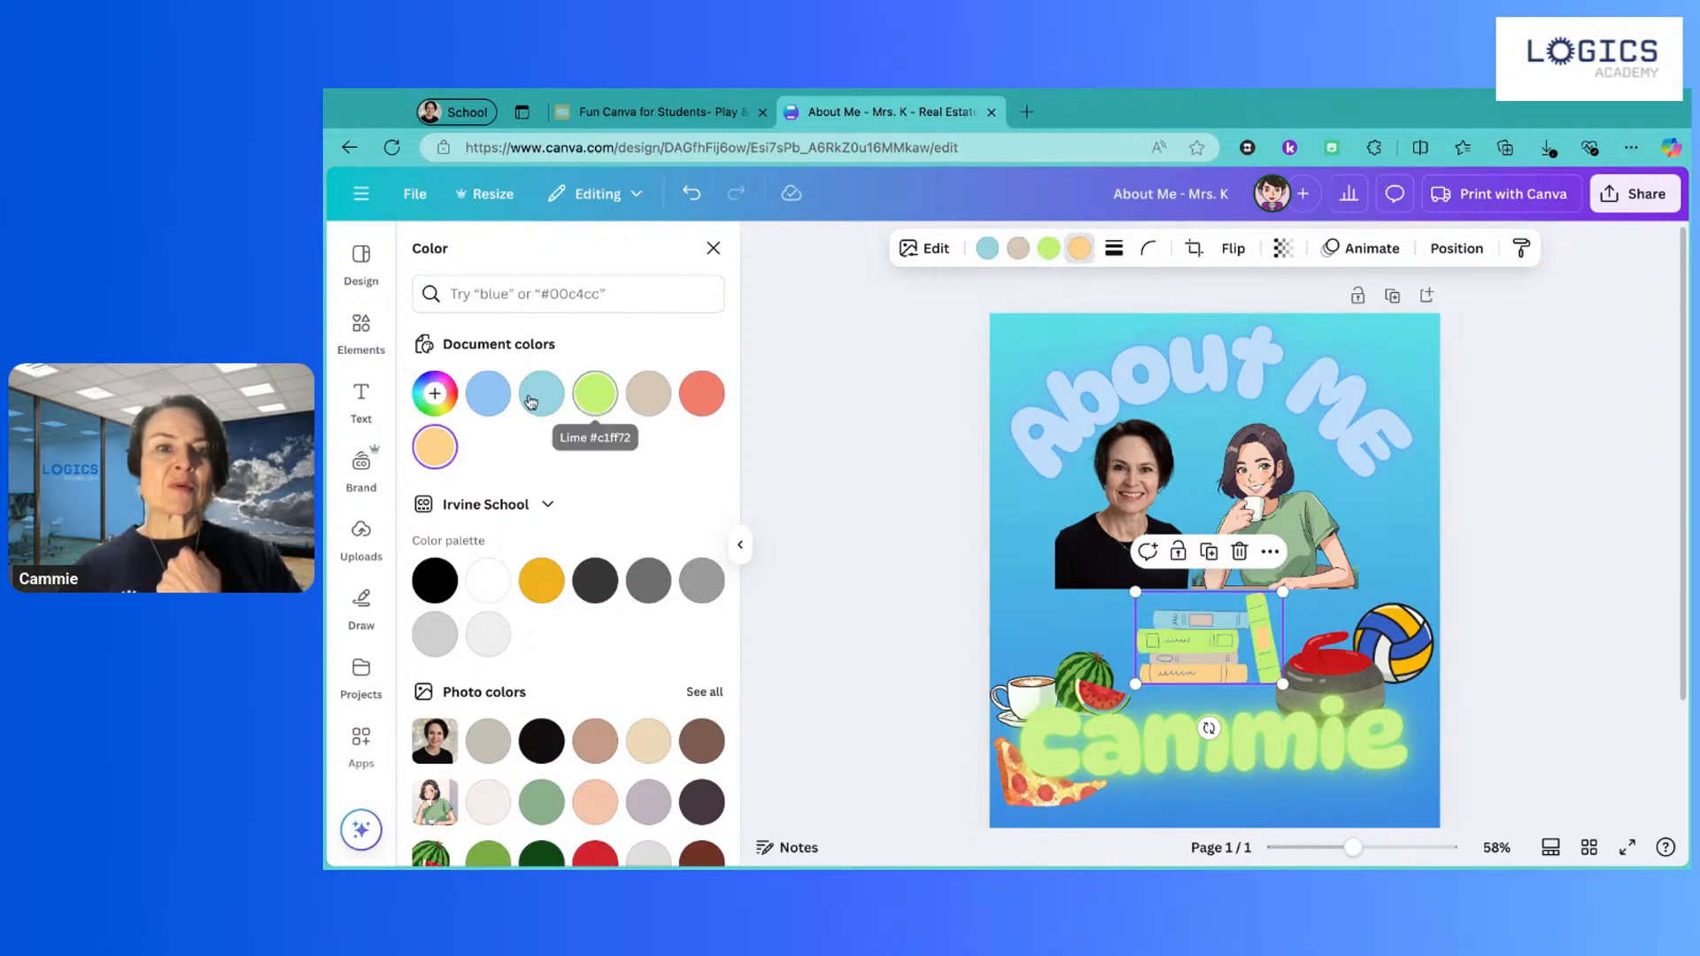
click(502, 397)
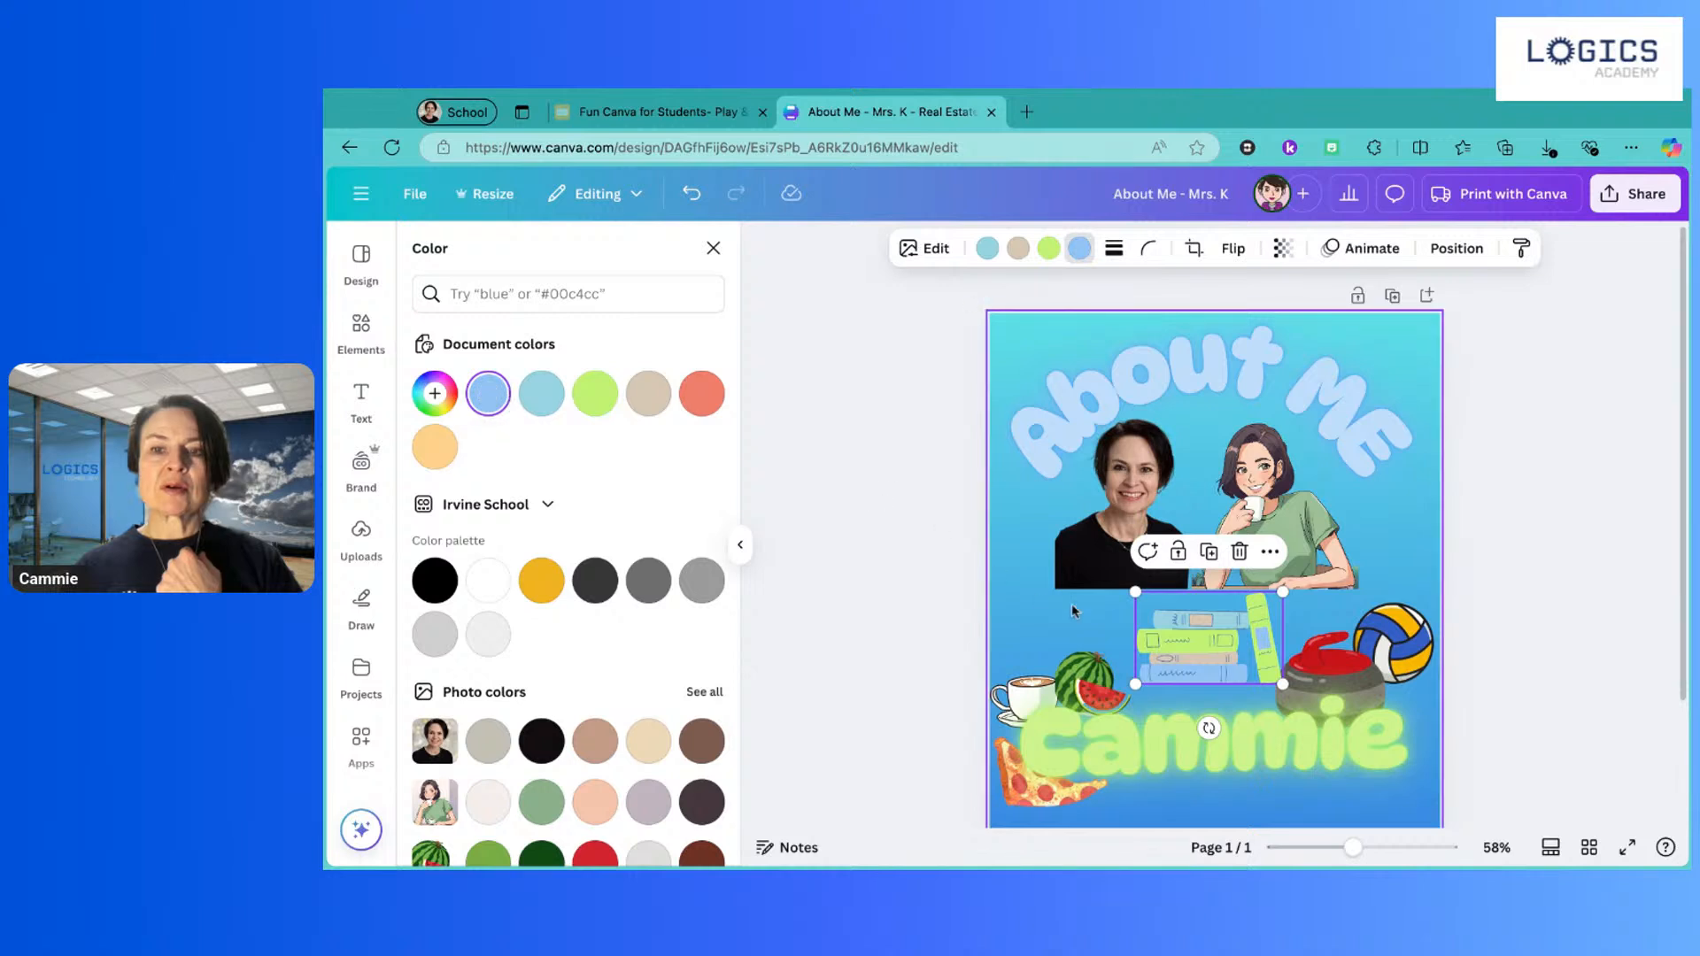
click(1018, 249)
scroll(565, 488, down, 5)
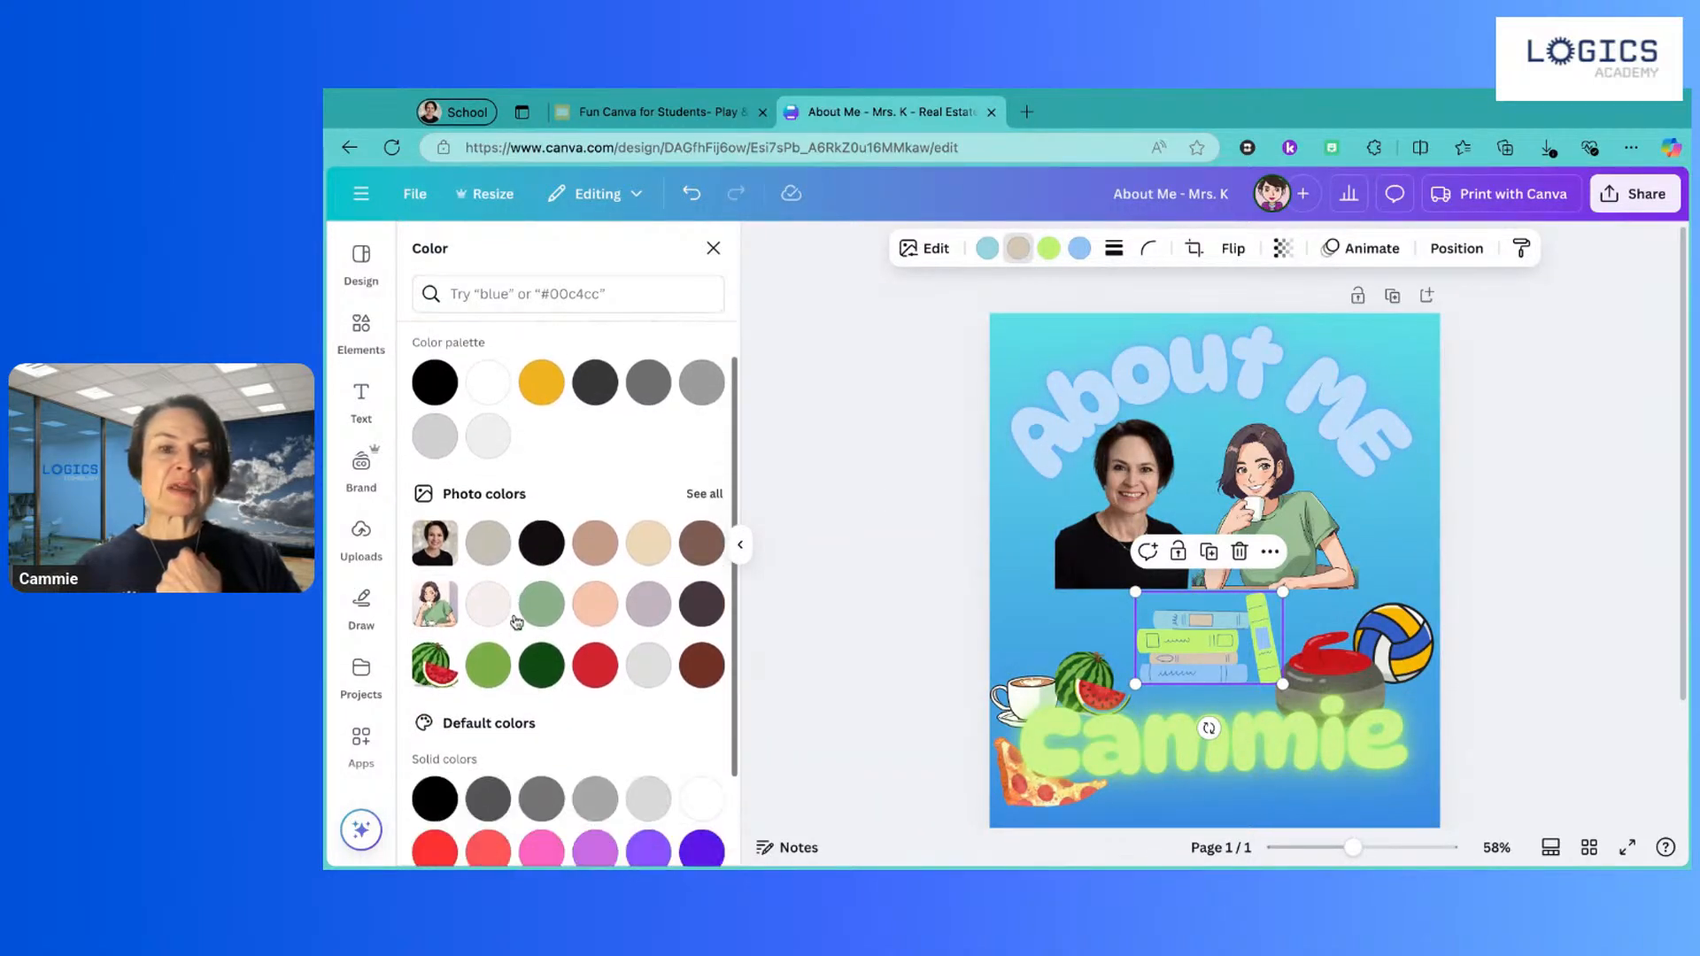
scroll(646, 633, down, 3)
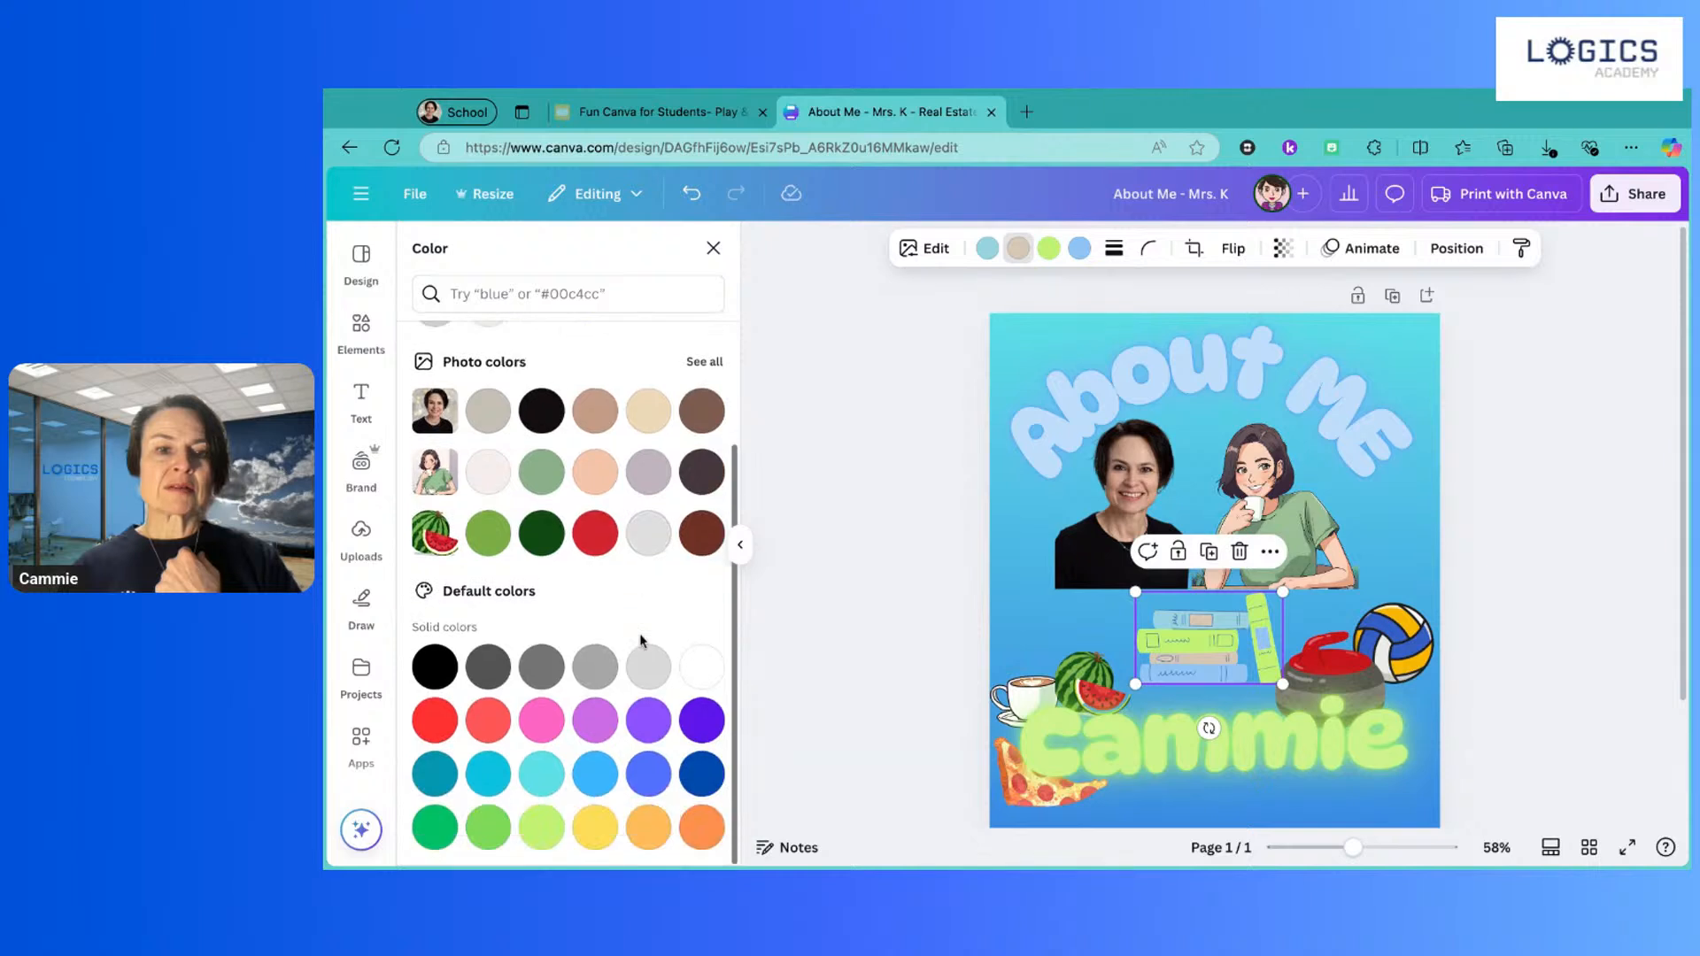
click(544, 777)
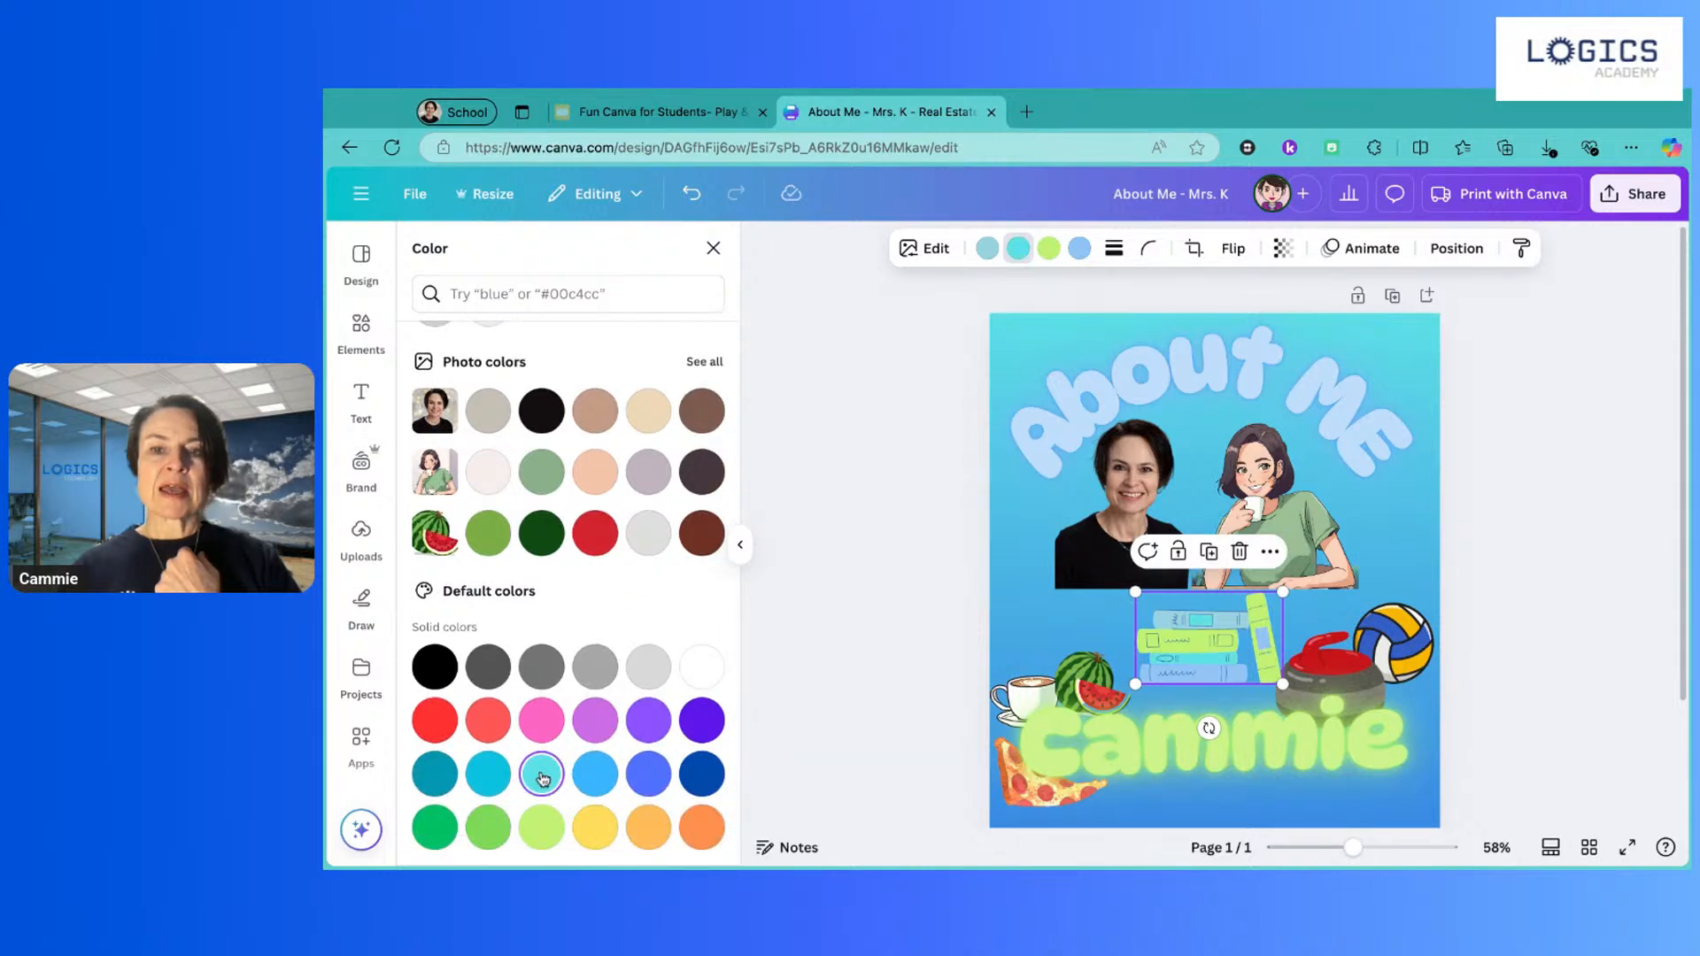
click(997, 575)
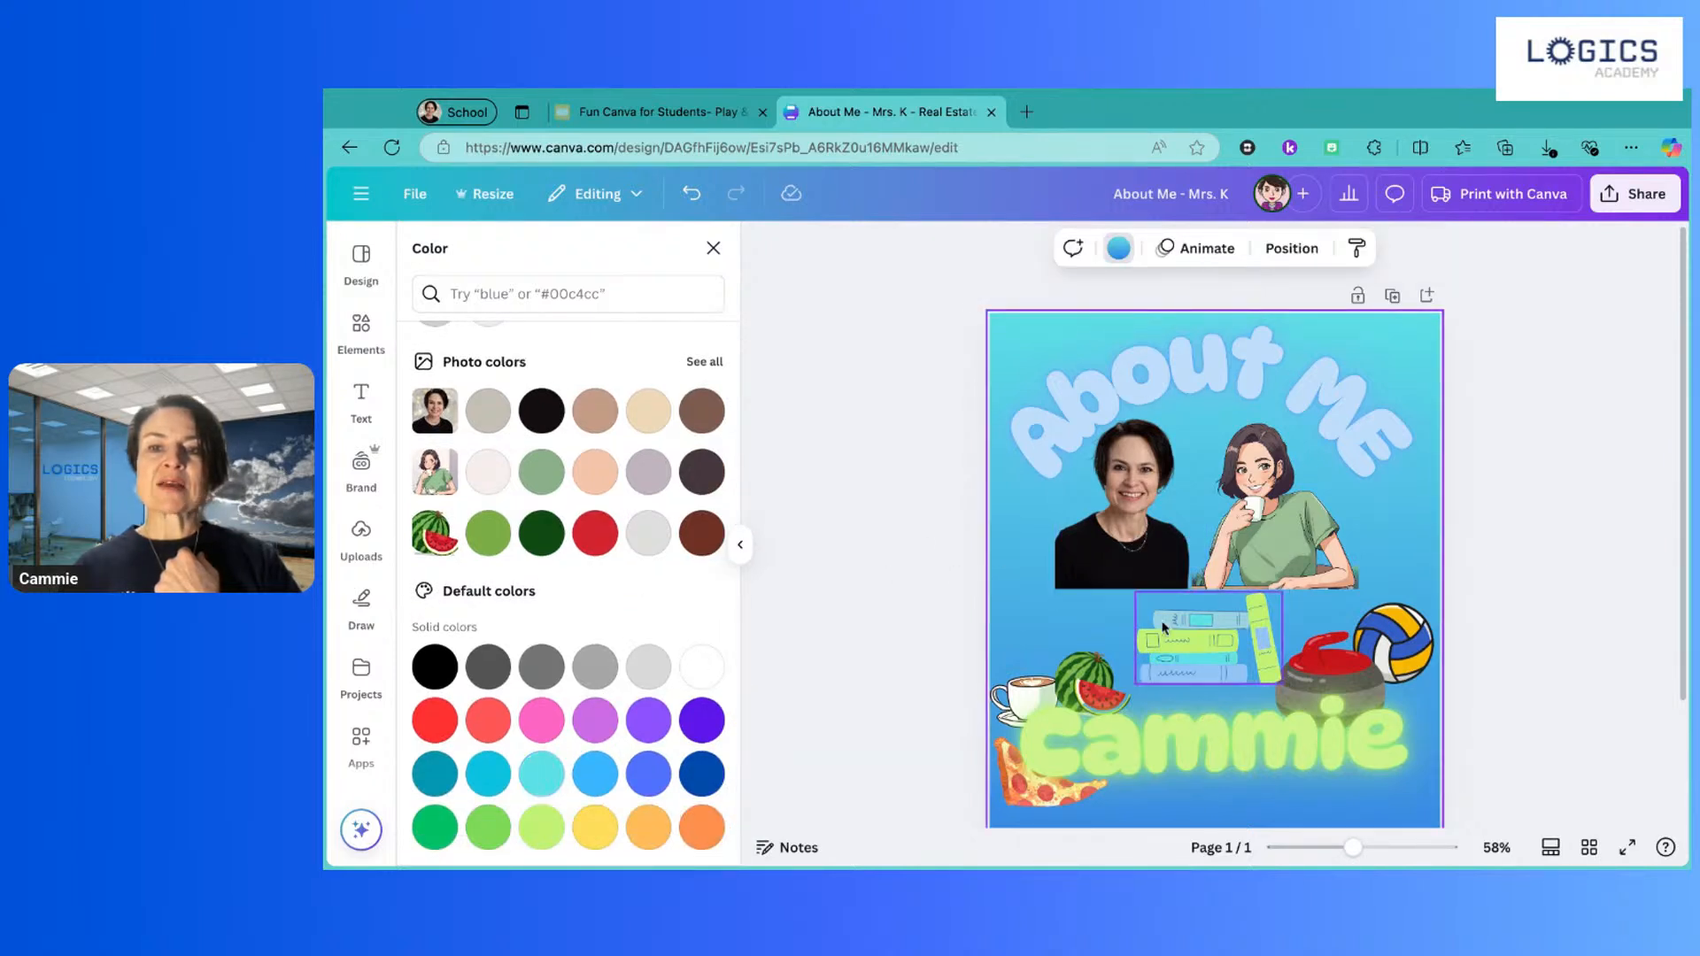
Step: Centre the book stack between the portrait and anime illustration, nudging both images apart
drag(1186, 644, 1272, 597)
drag(1101, 560, 1085, 560)
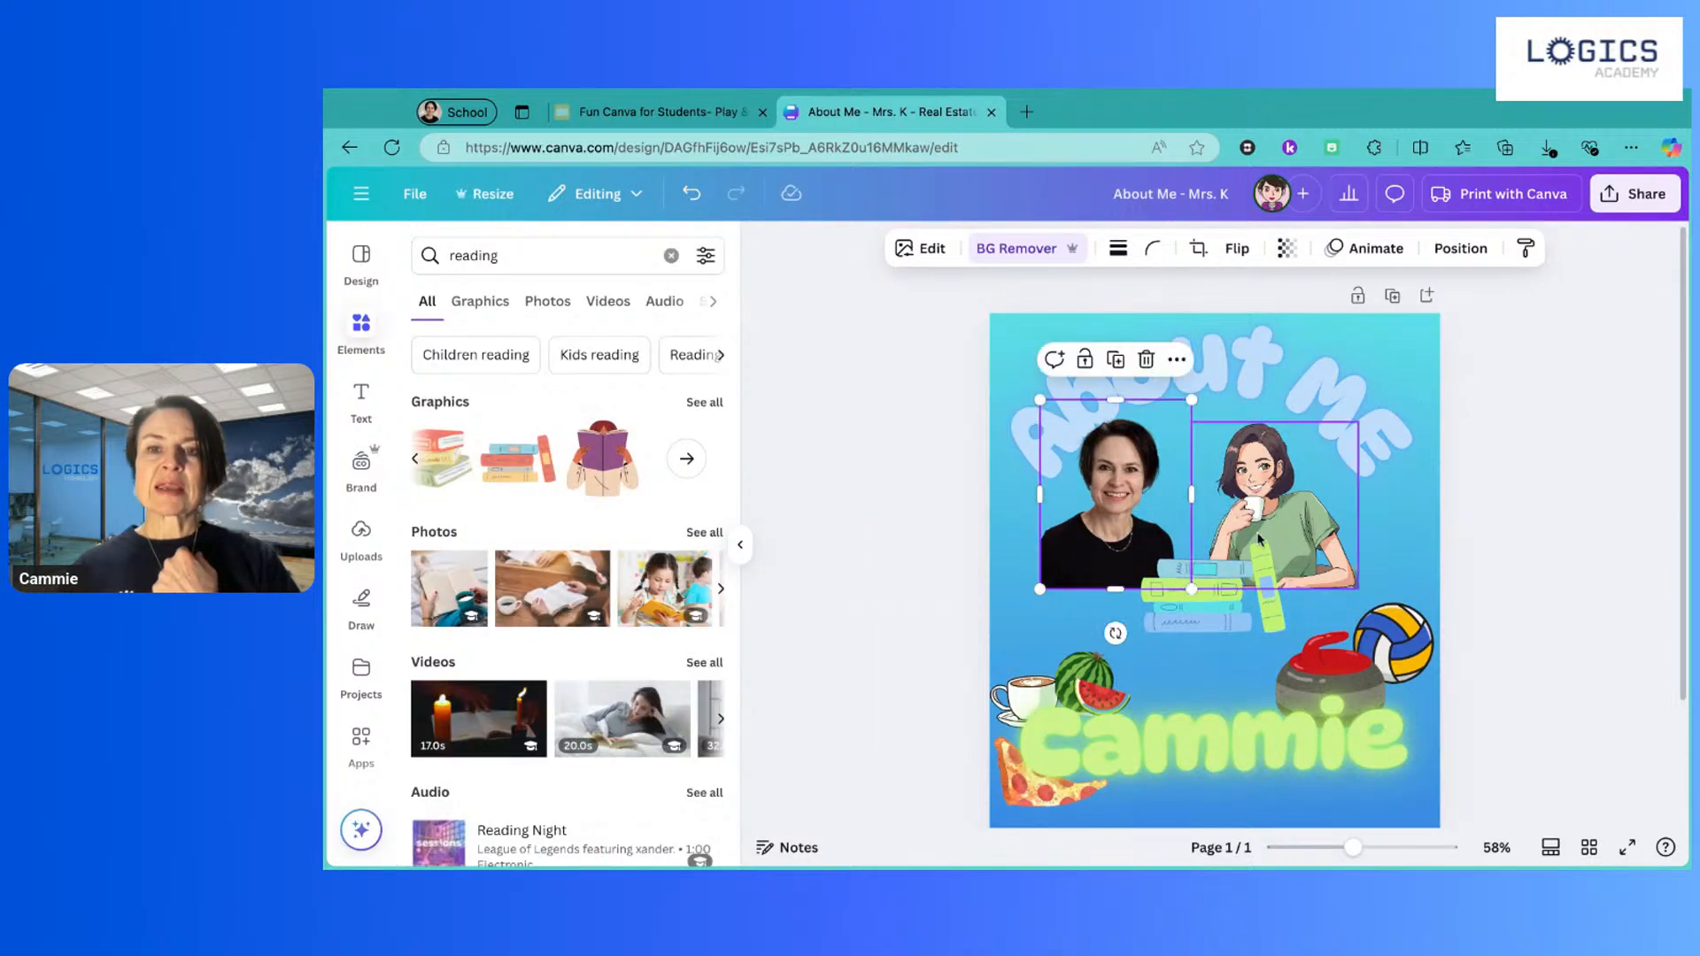
drag(1224, 533, 1258, 520)
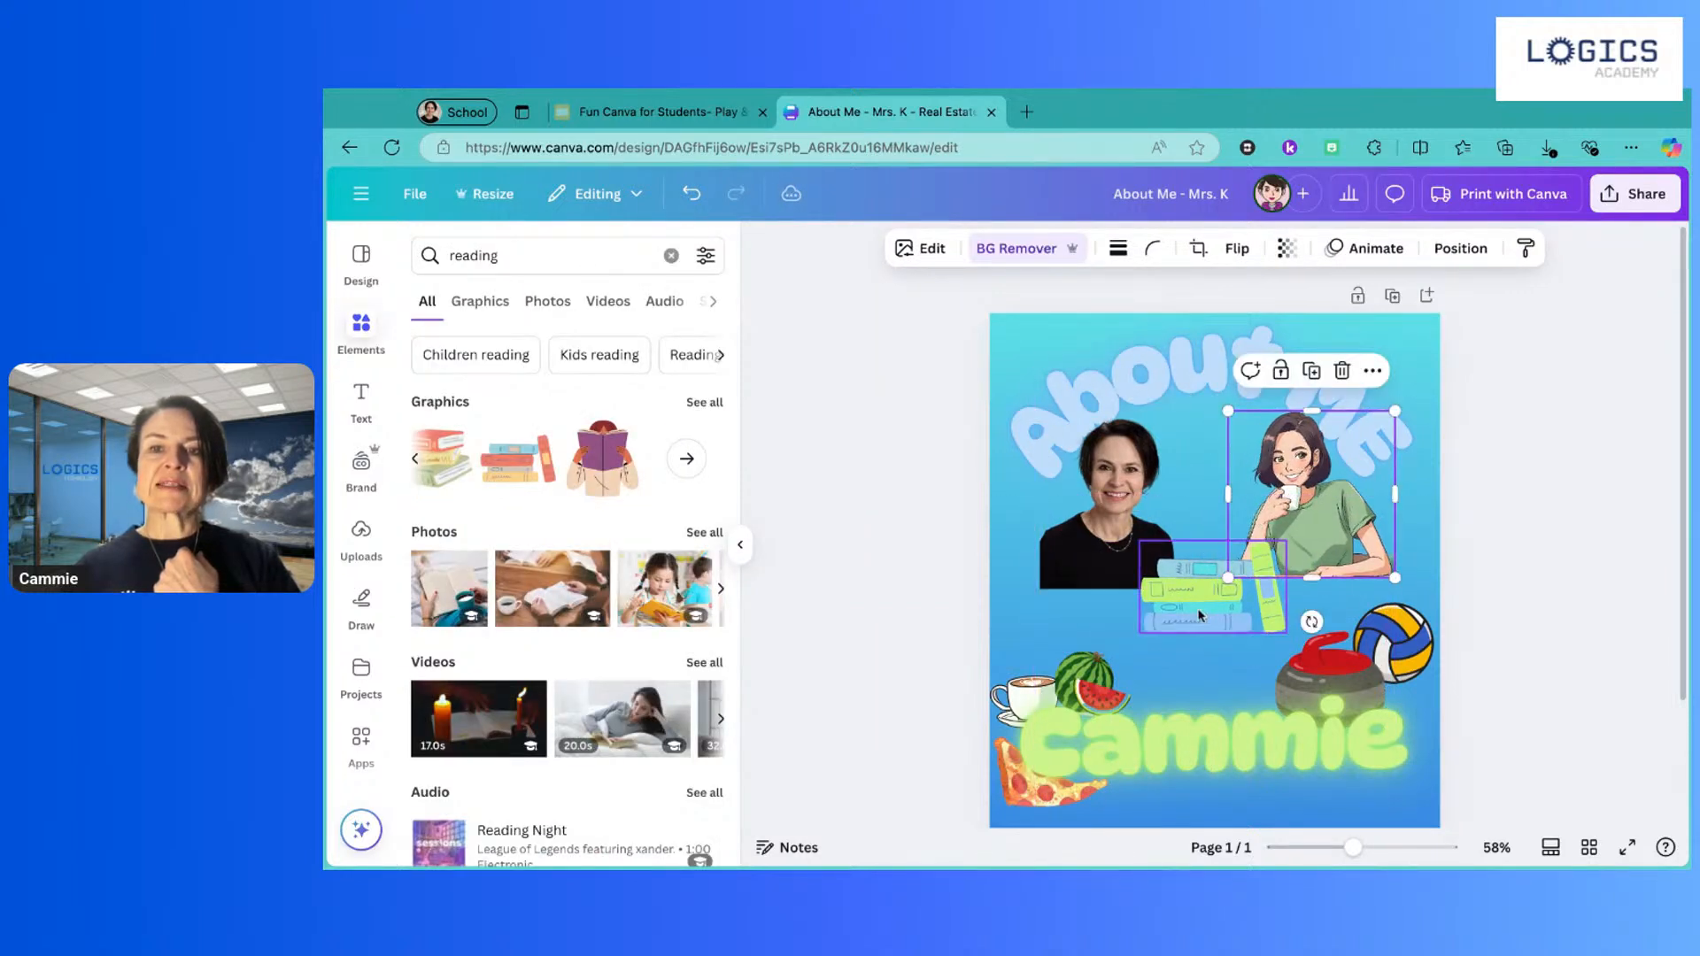
drag(1200, 631, 1200, 611)
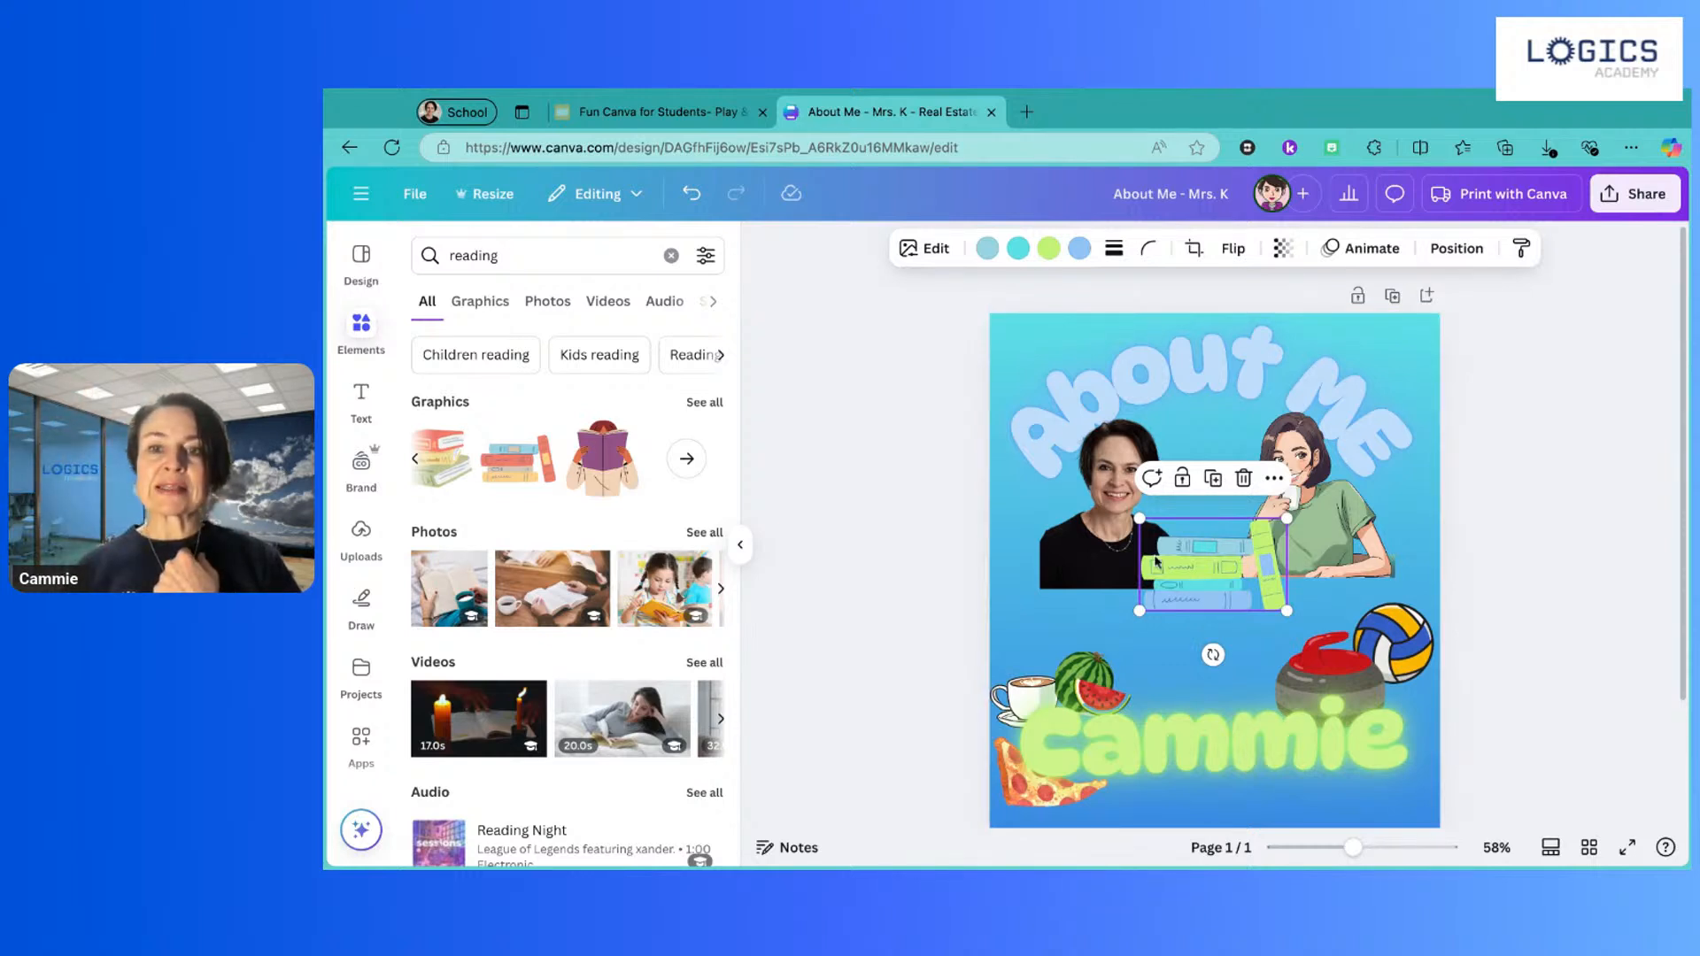
drag(1215, 579, 1220, 616)
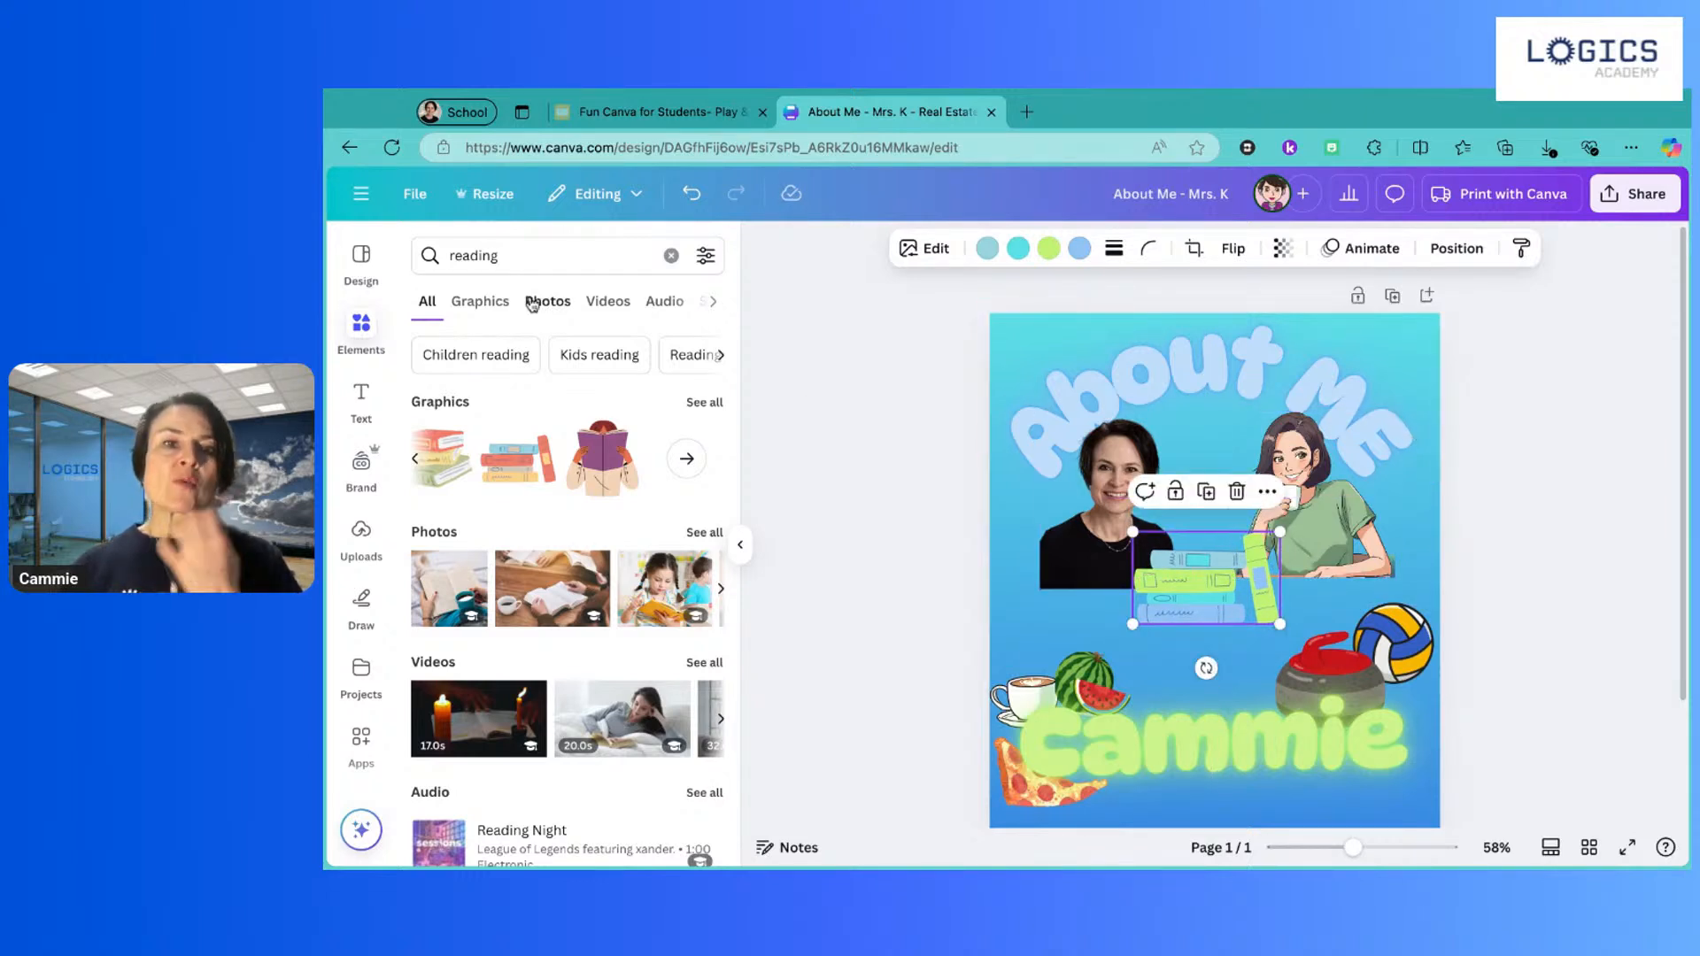
click(510, 257)
Step: Search Elements for 'edmonton oilers' and scroll through the photo, graphic and audio results
double_click(510, 258)
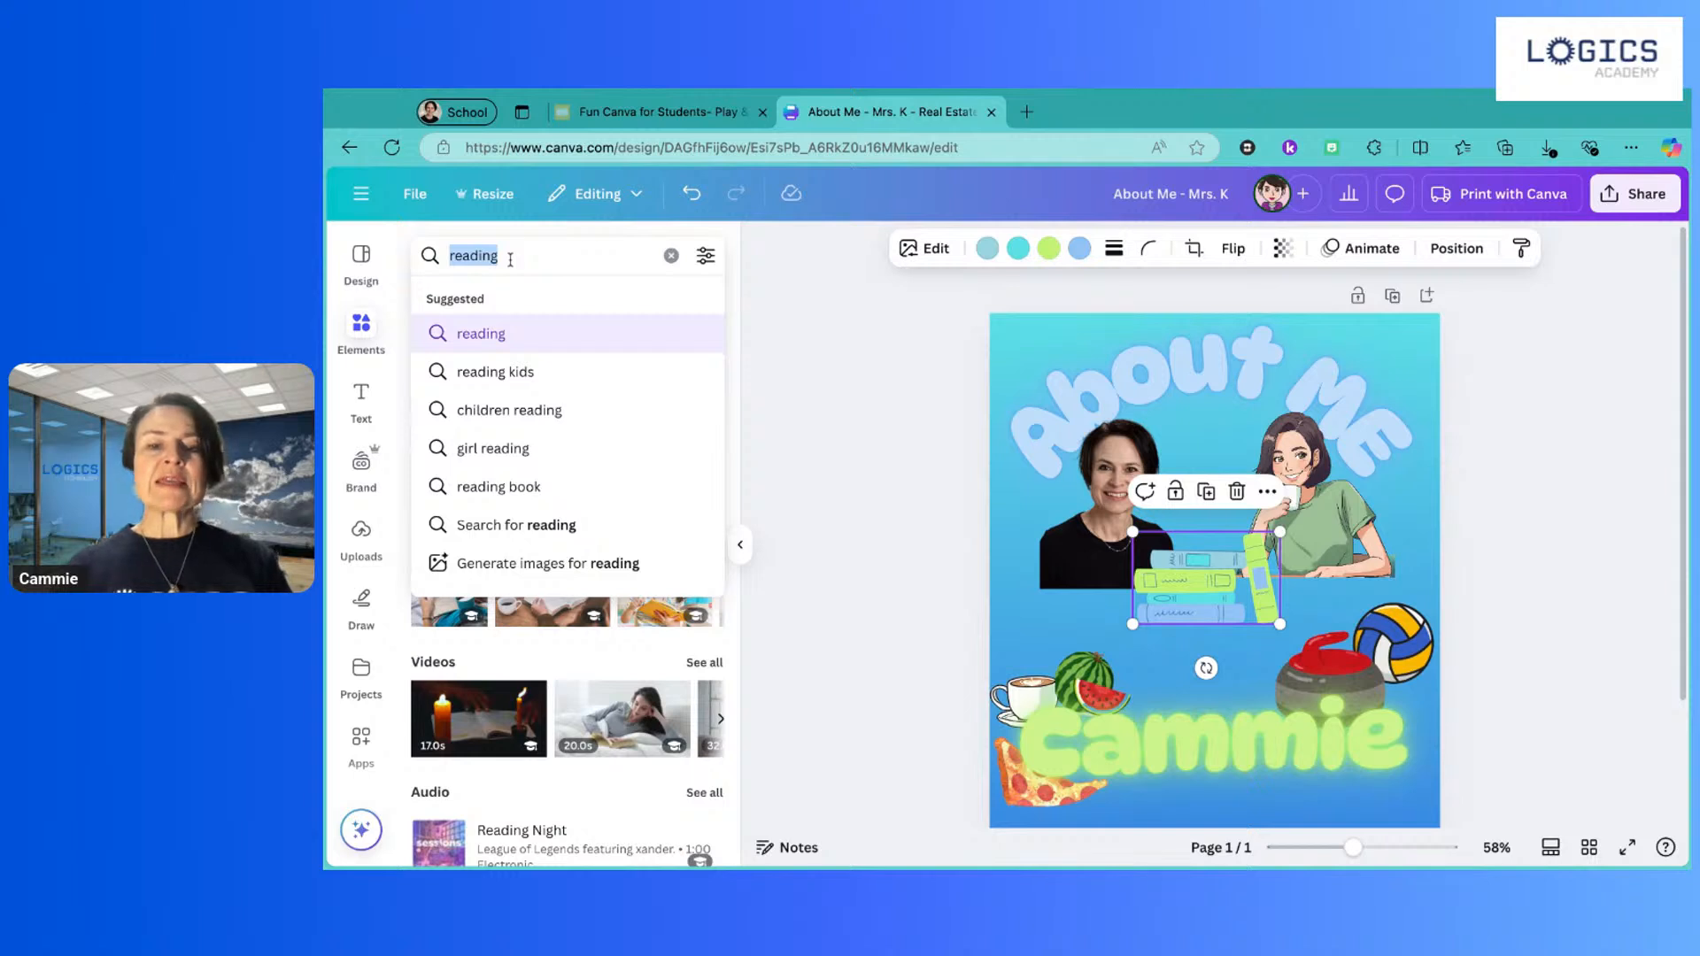
text(edmont)
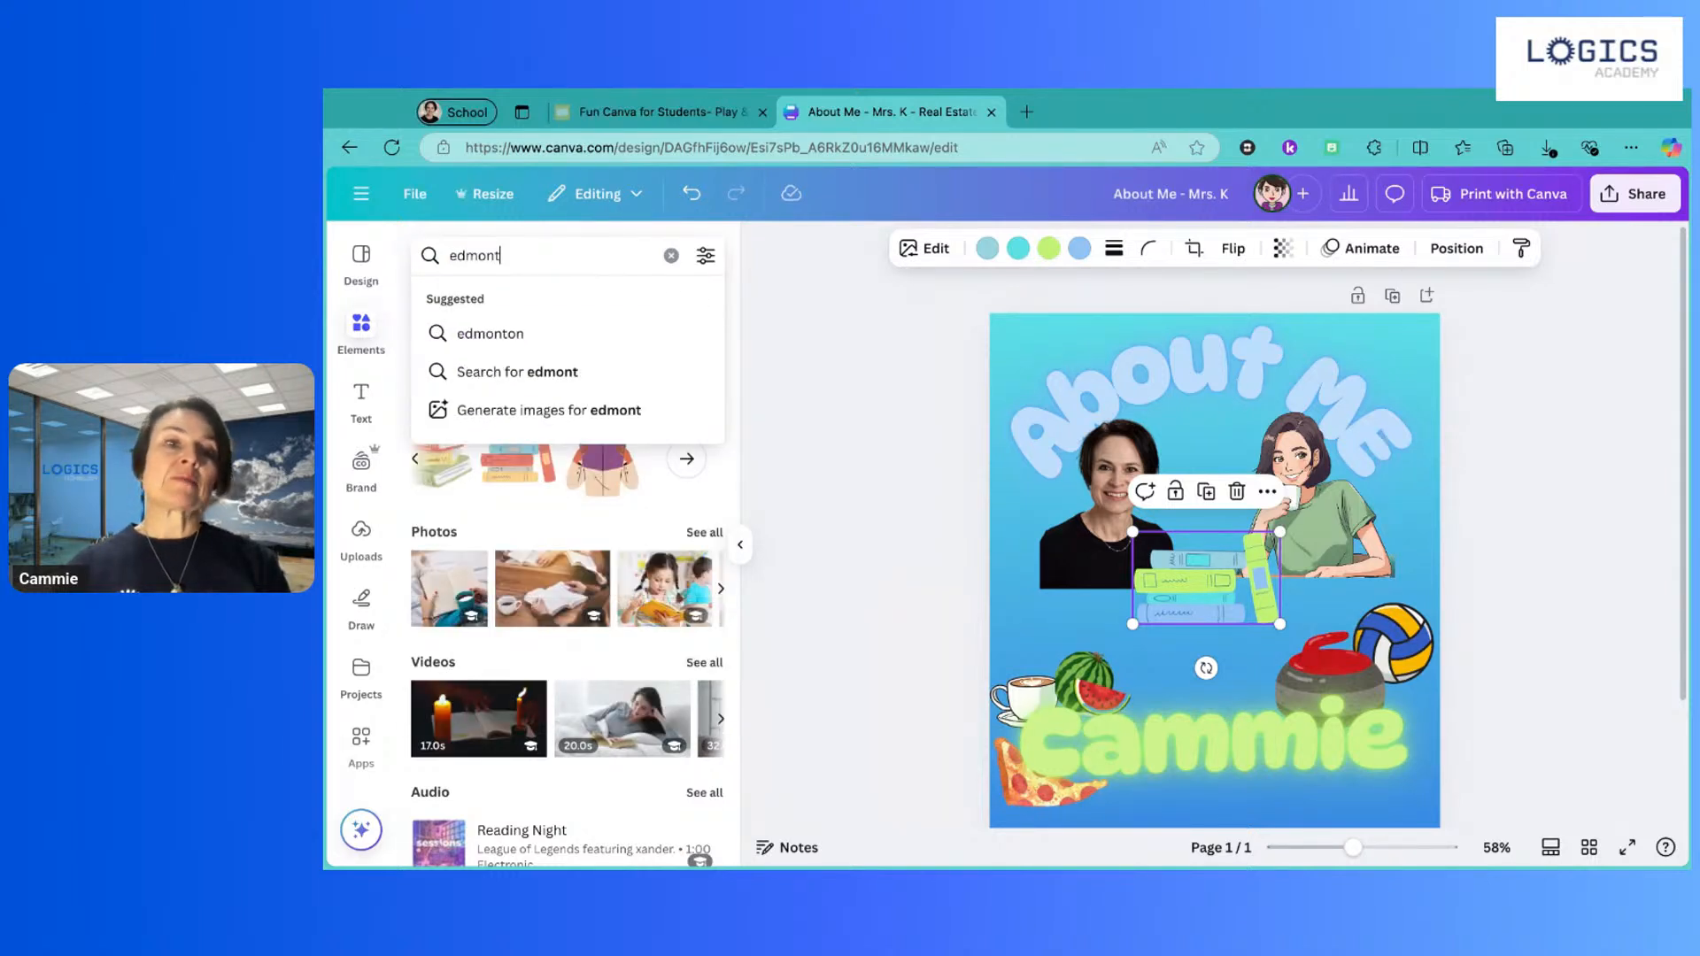
text(on oil)
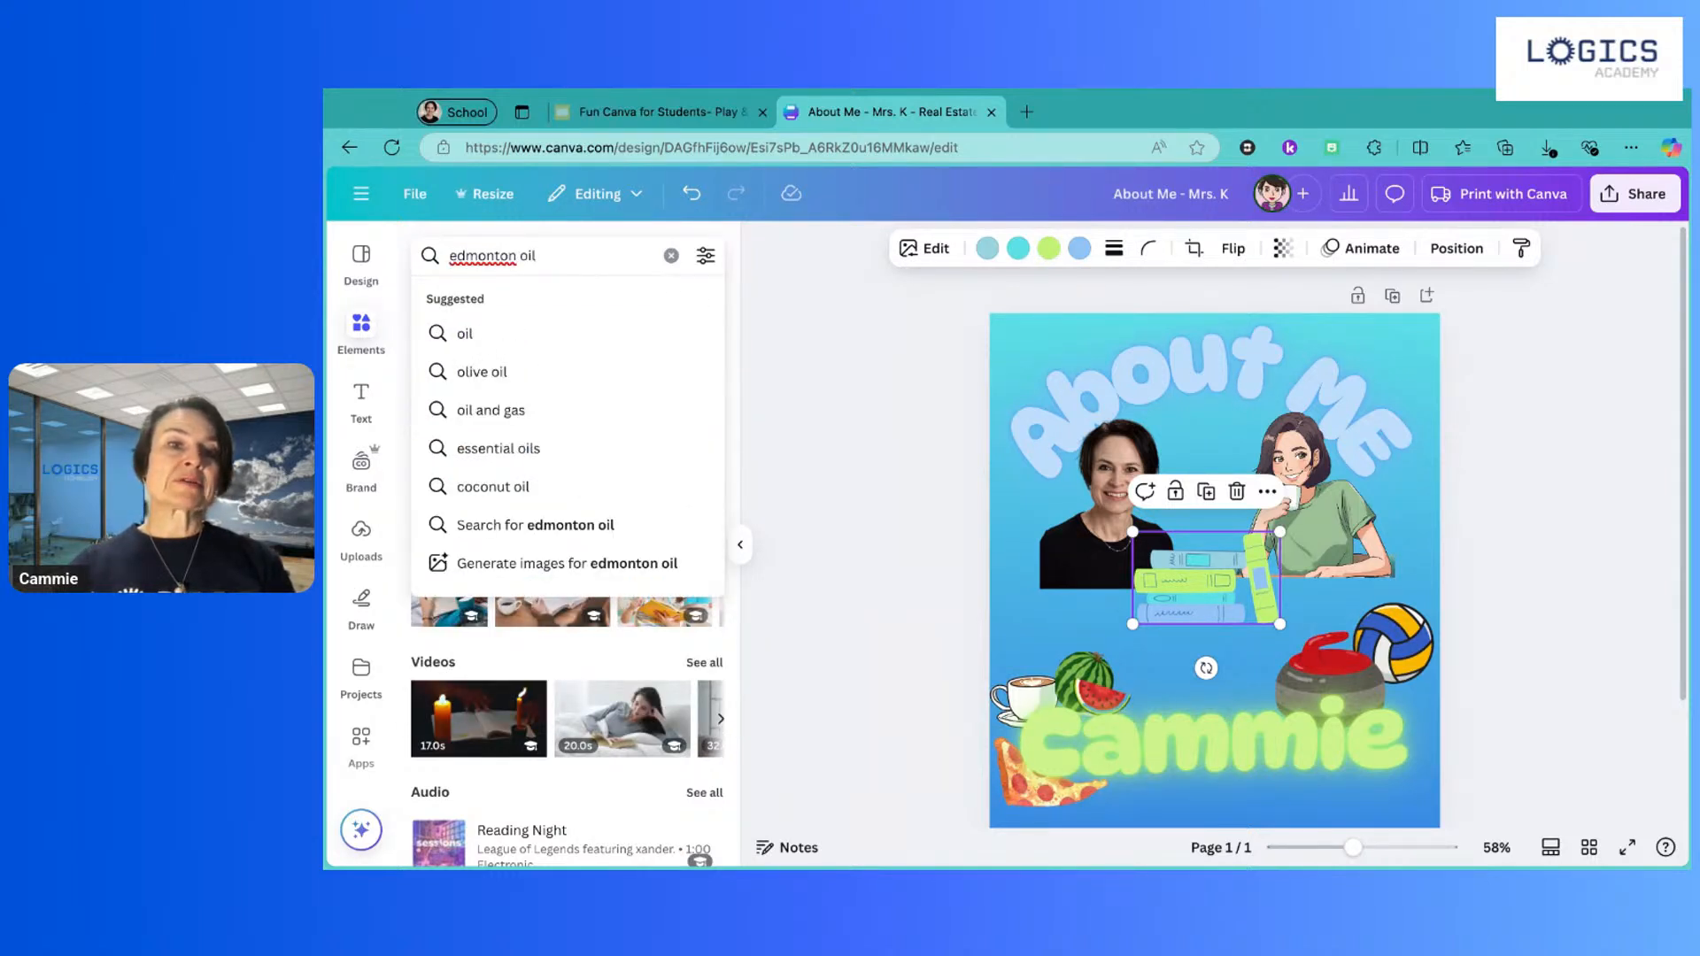
text(er)
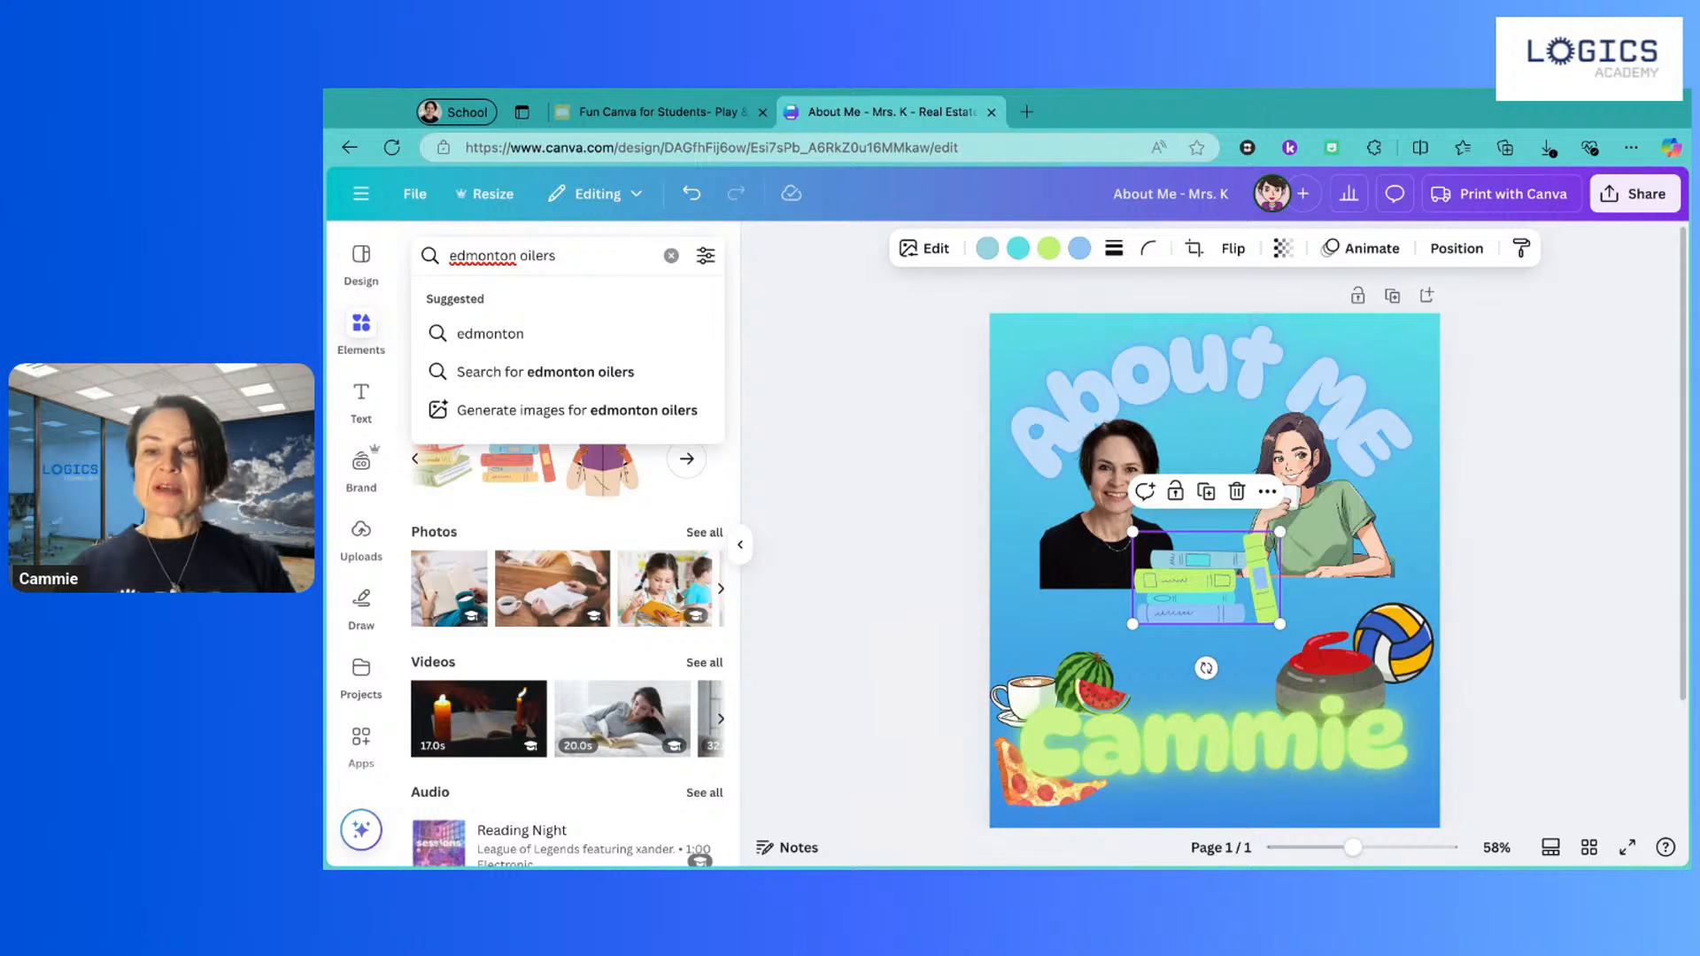
text(s)
key(Return)
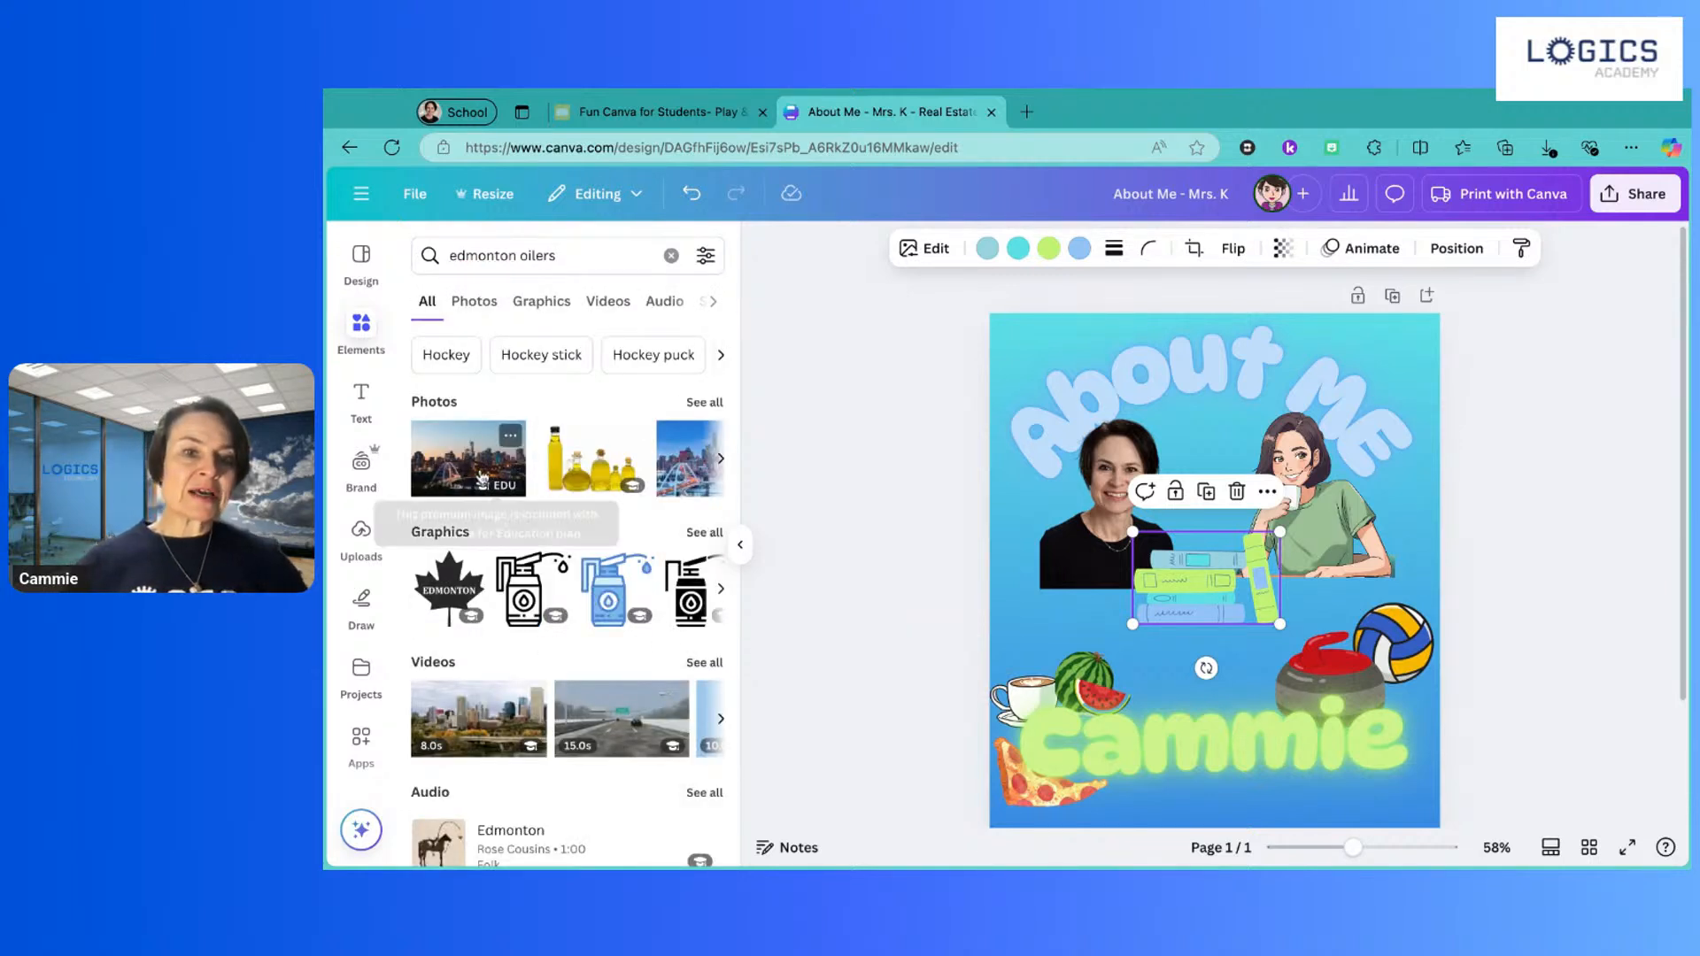
scroll(576, 469, right, 5)
scroll(576, 472, right, 5)
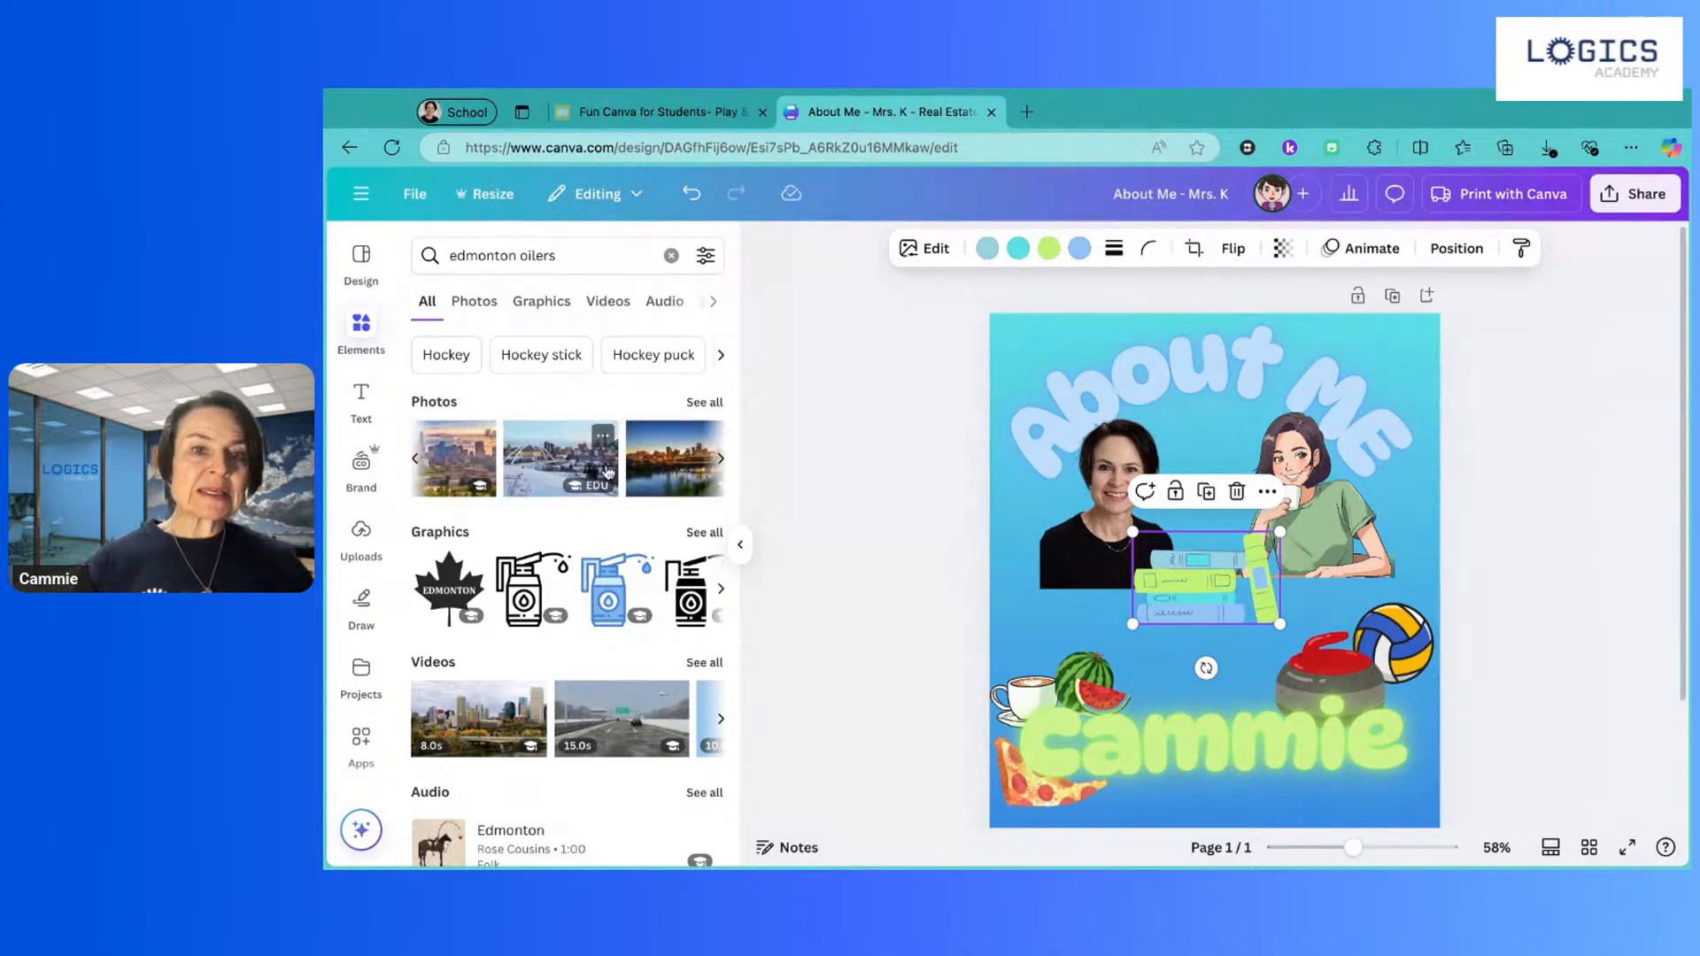
scroll(608, 471, right, 3)
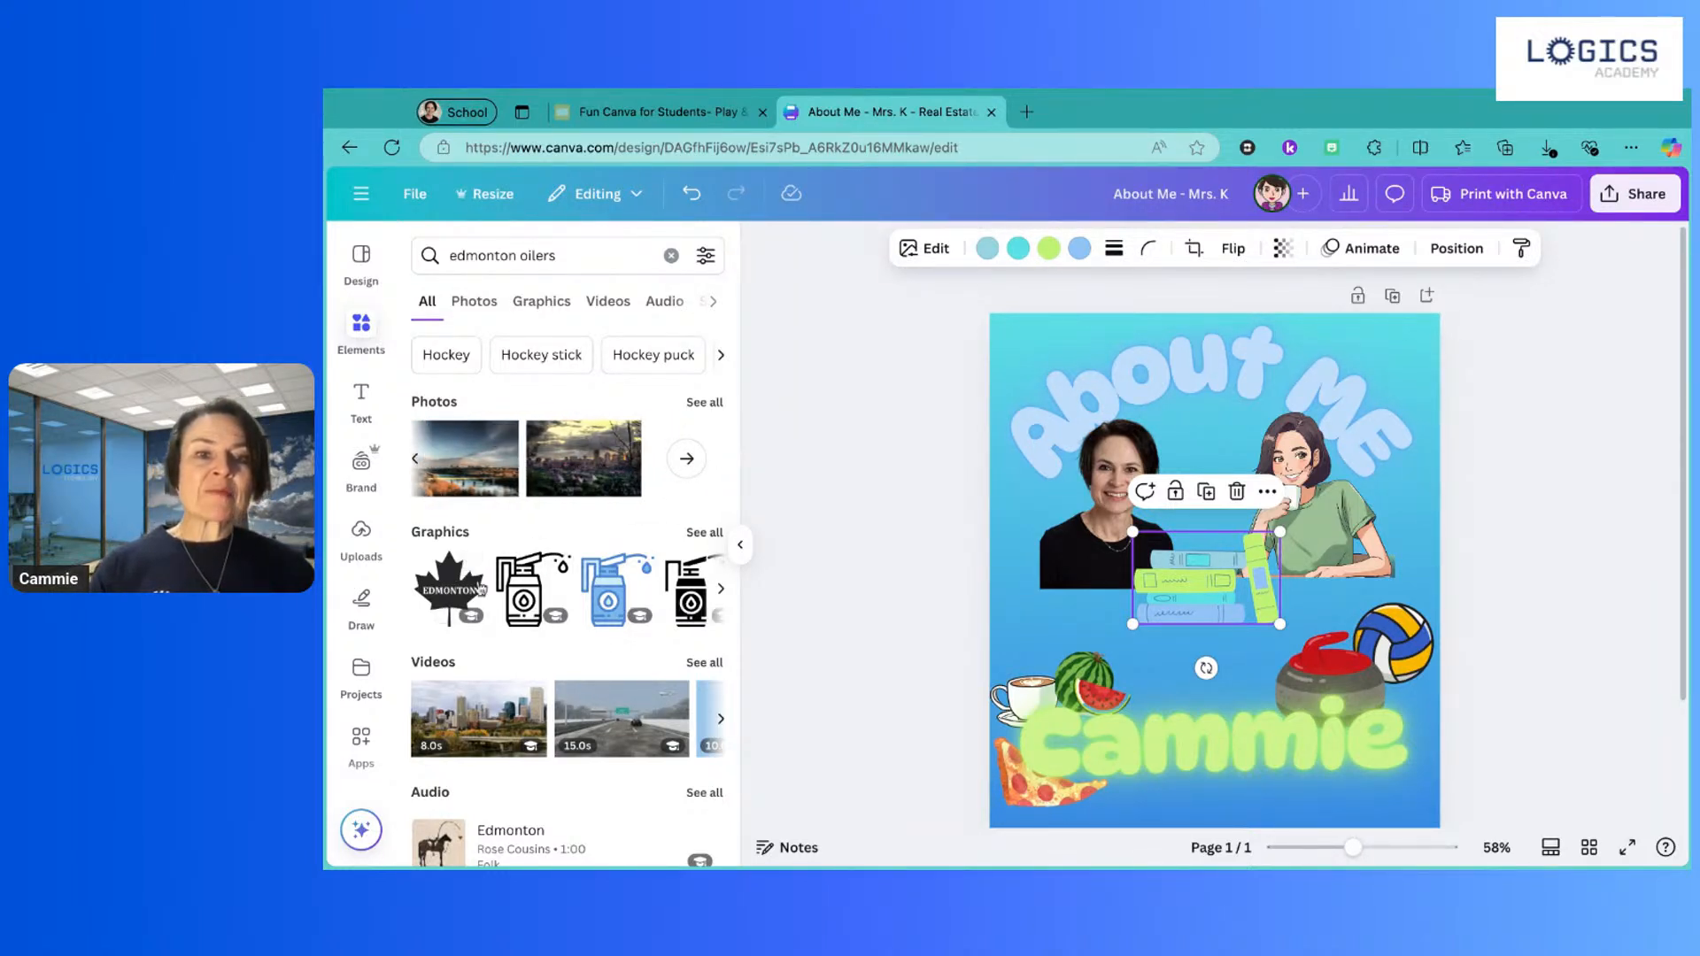
scroll(531, 673, down, 2)
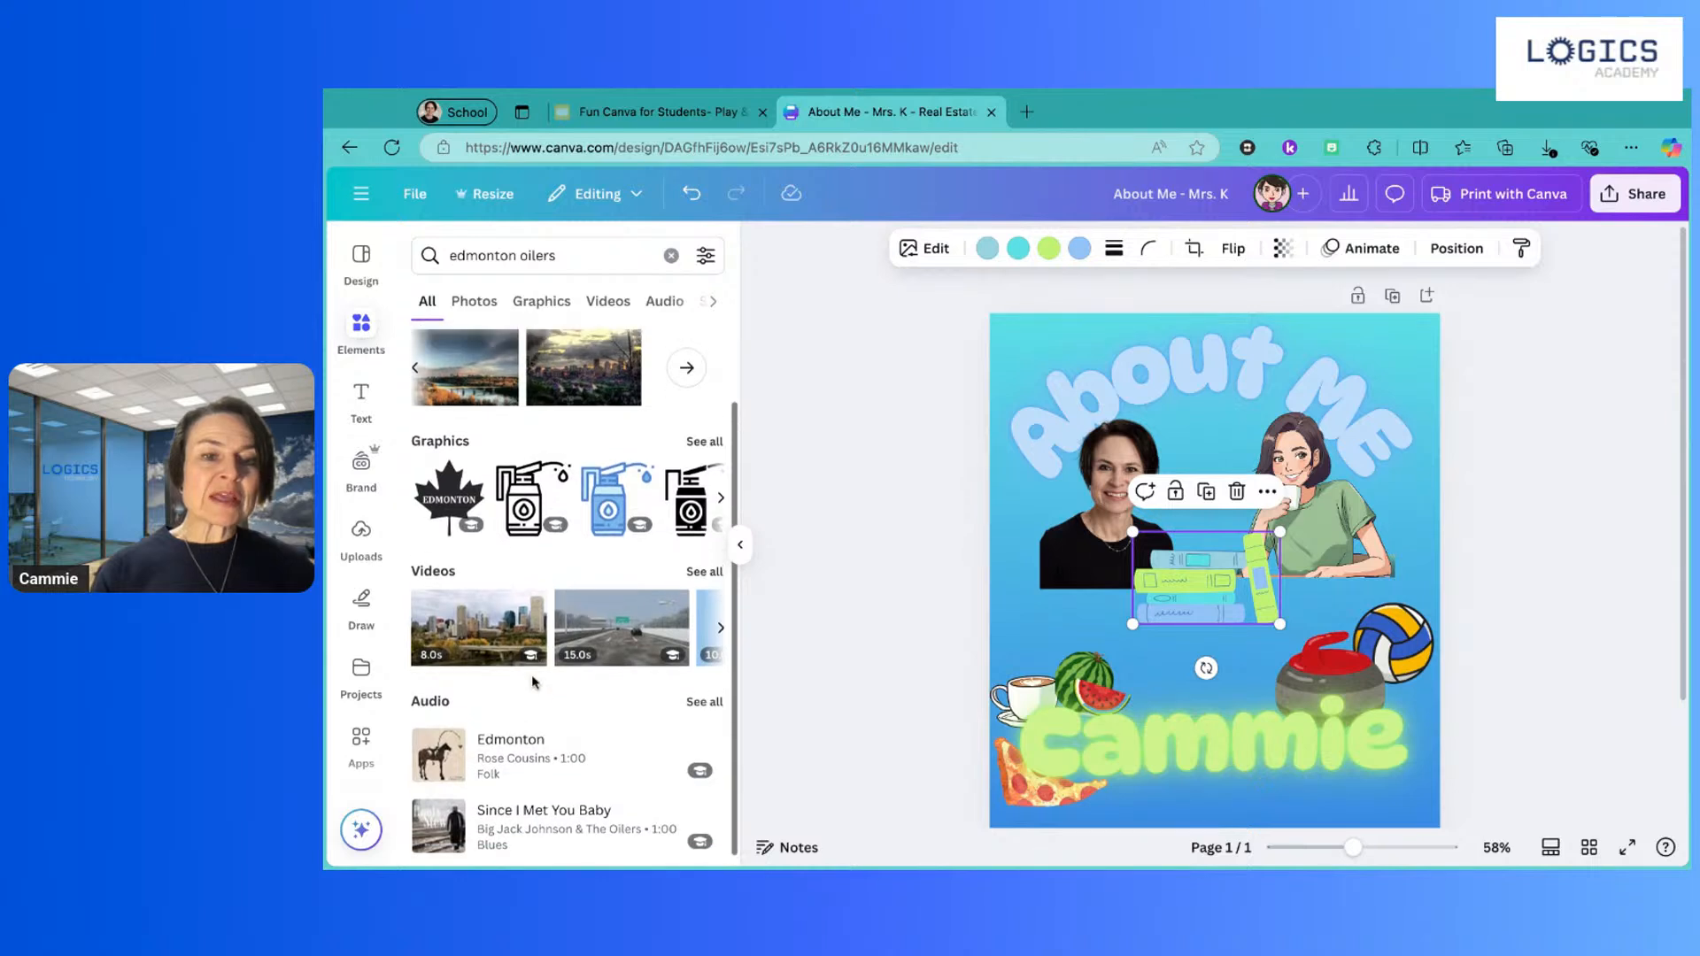
scroll(566, 567, up, 2)
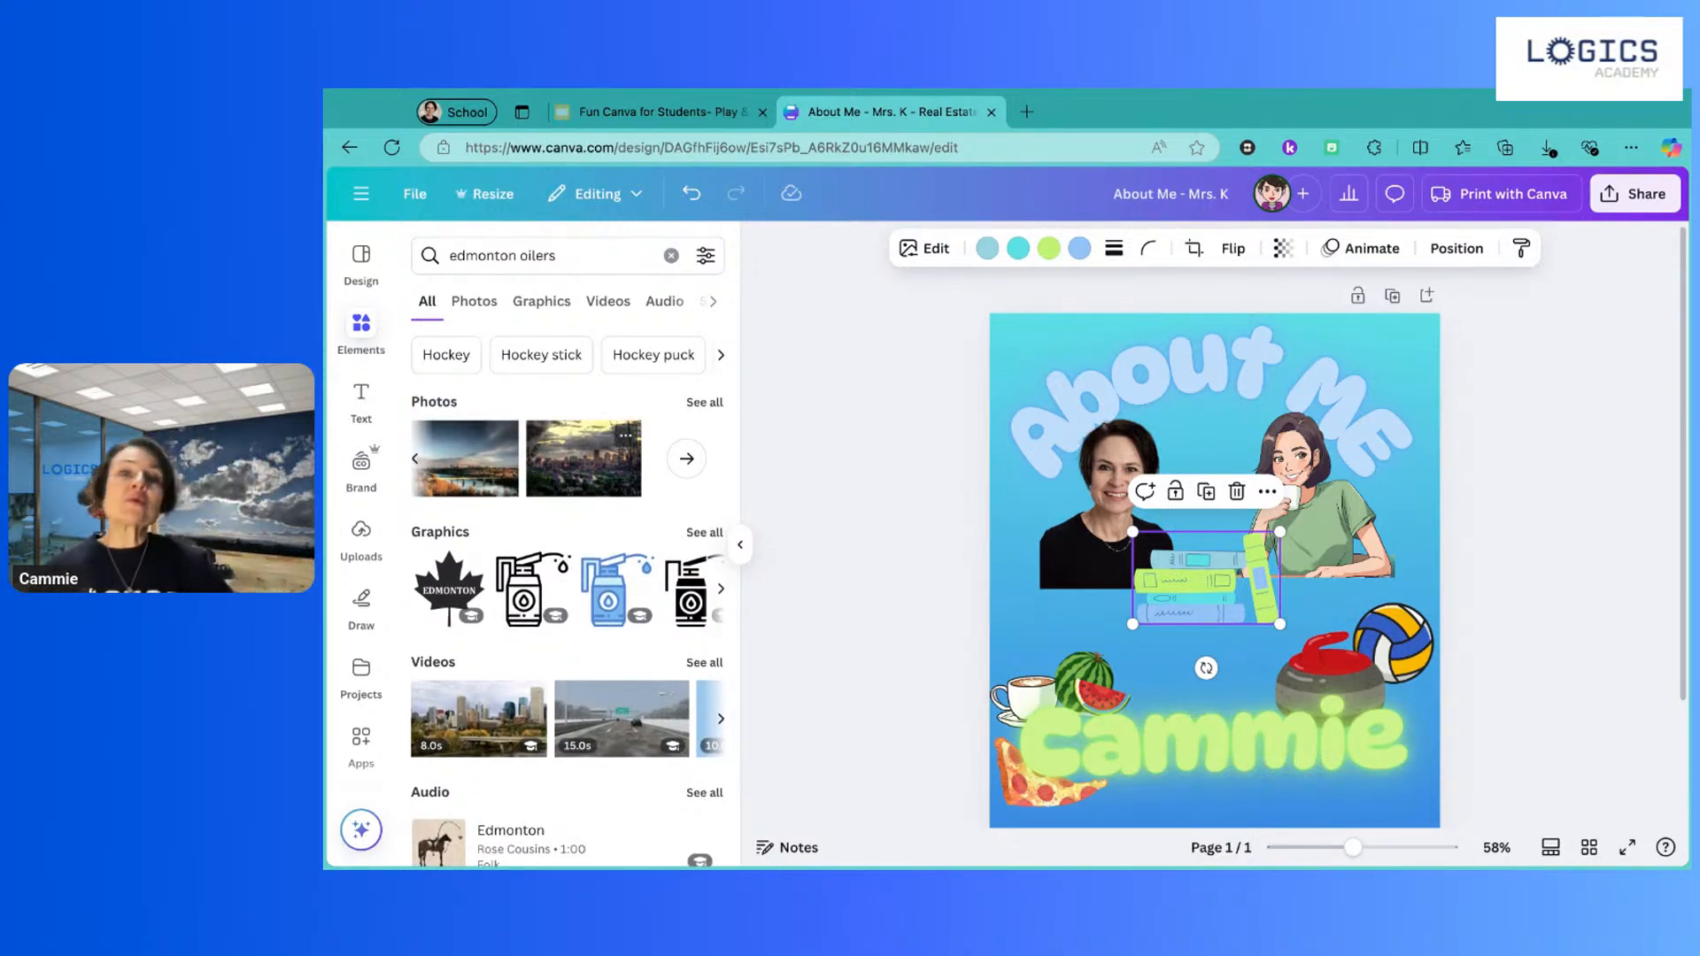
Step: Google 'edmonton oilers logo' in a new Edge tab, then return to the Canva design
click(1027, 112)
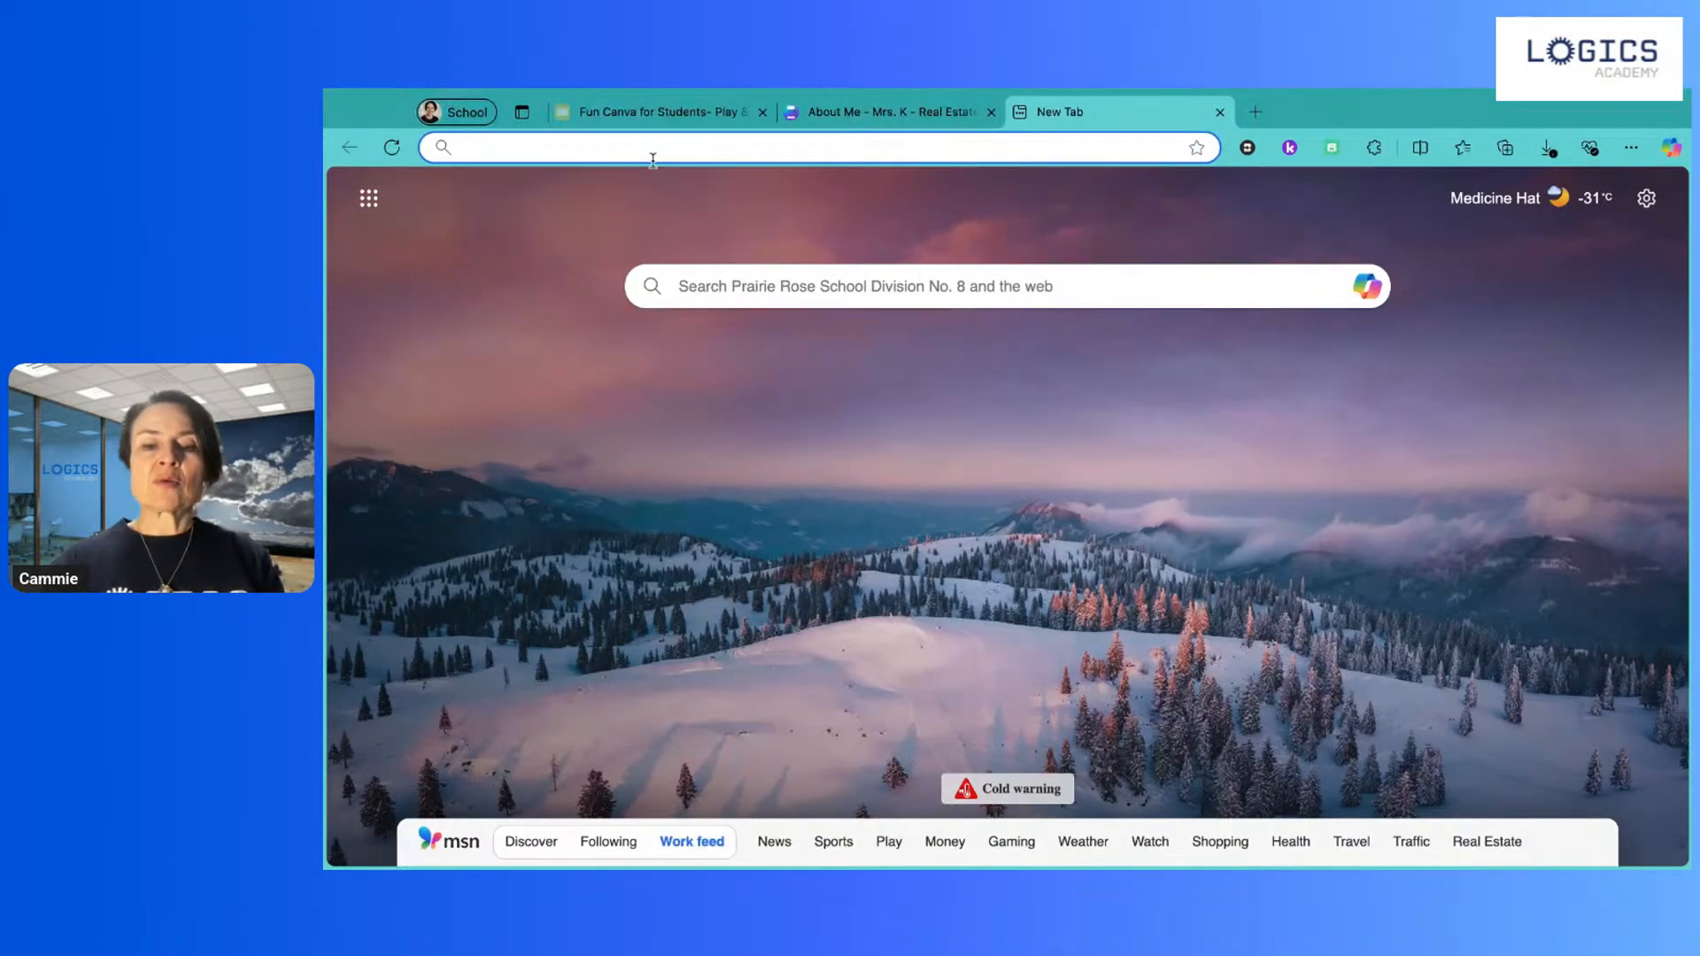
text(edmo)
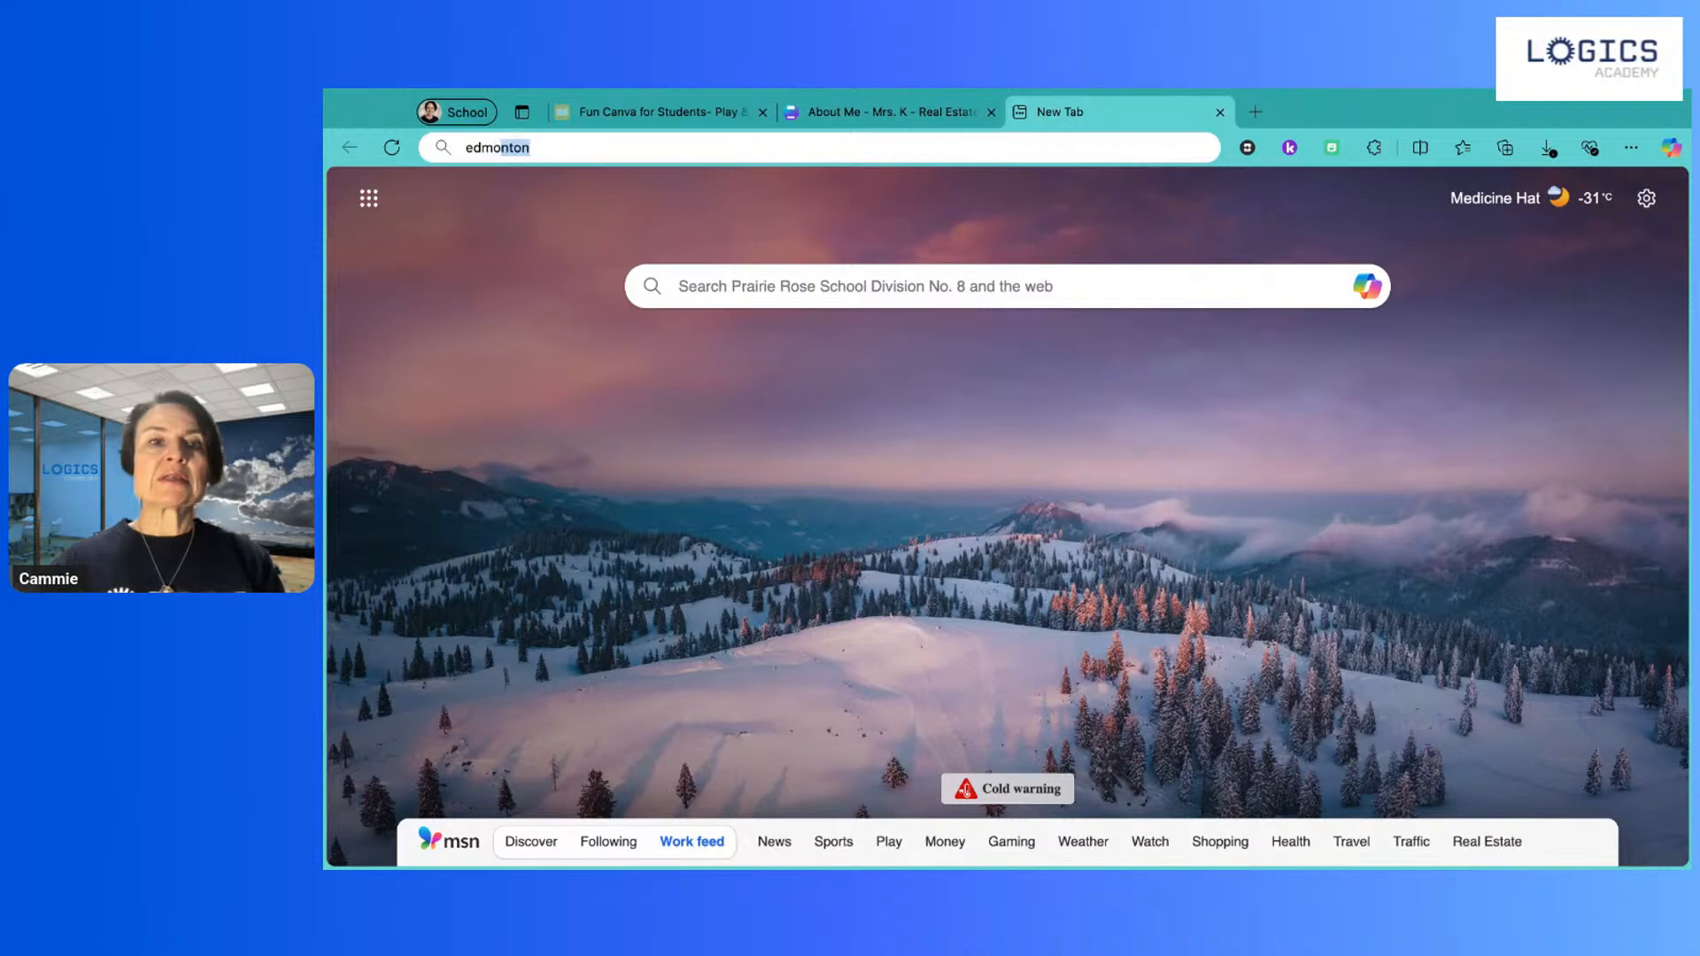
text(nton)
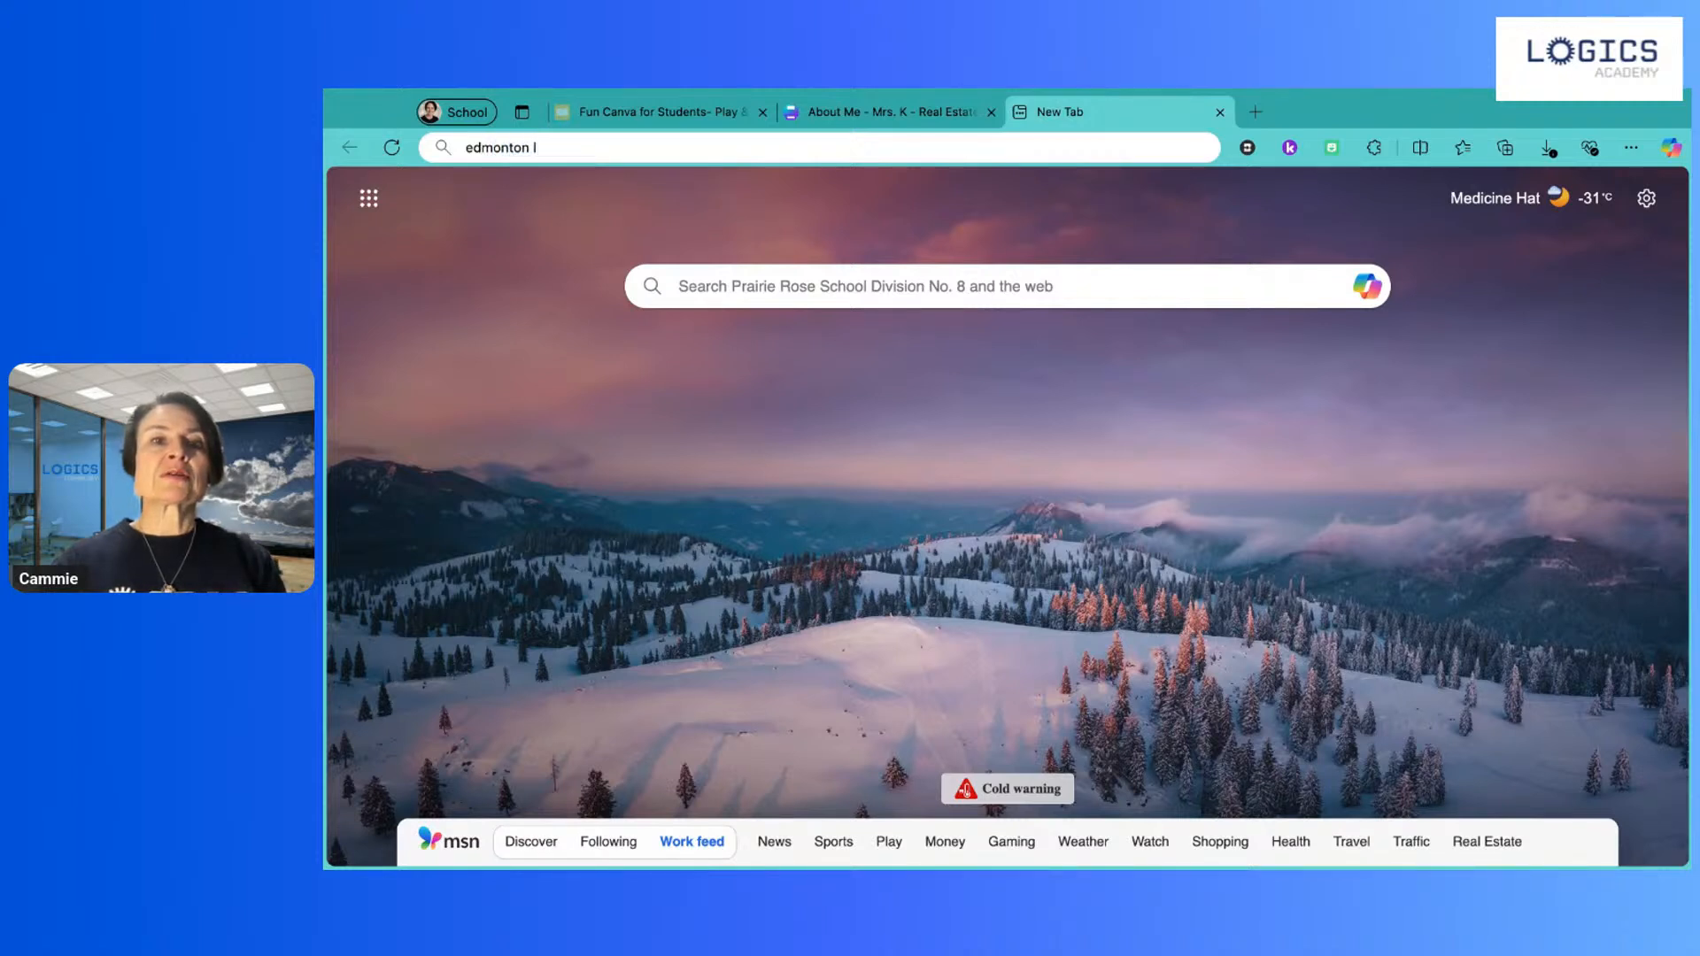
text( oilers lo)
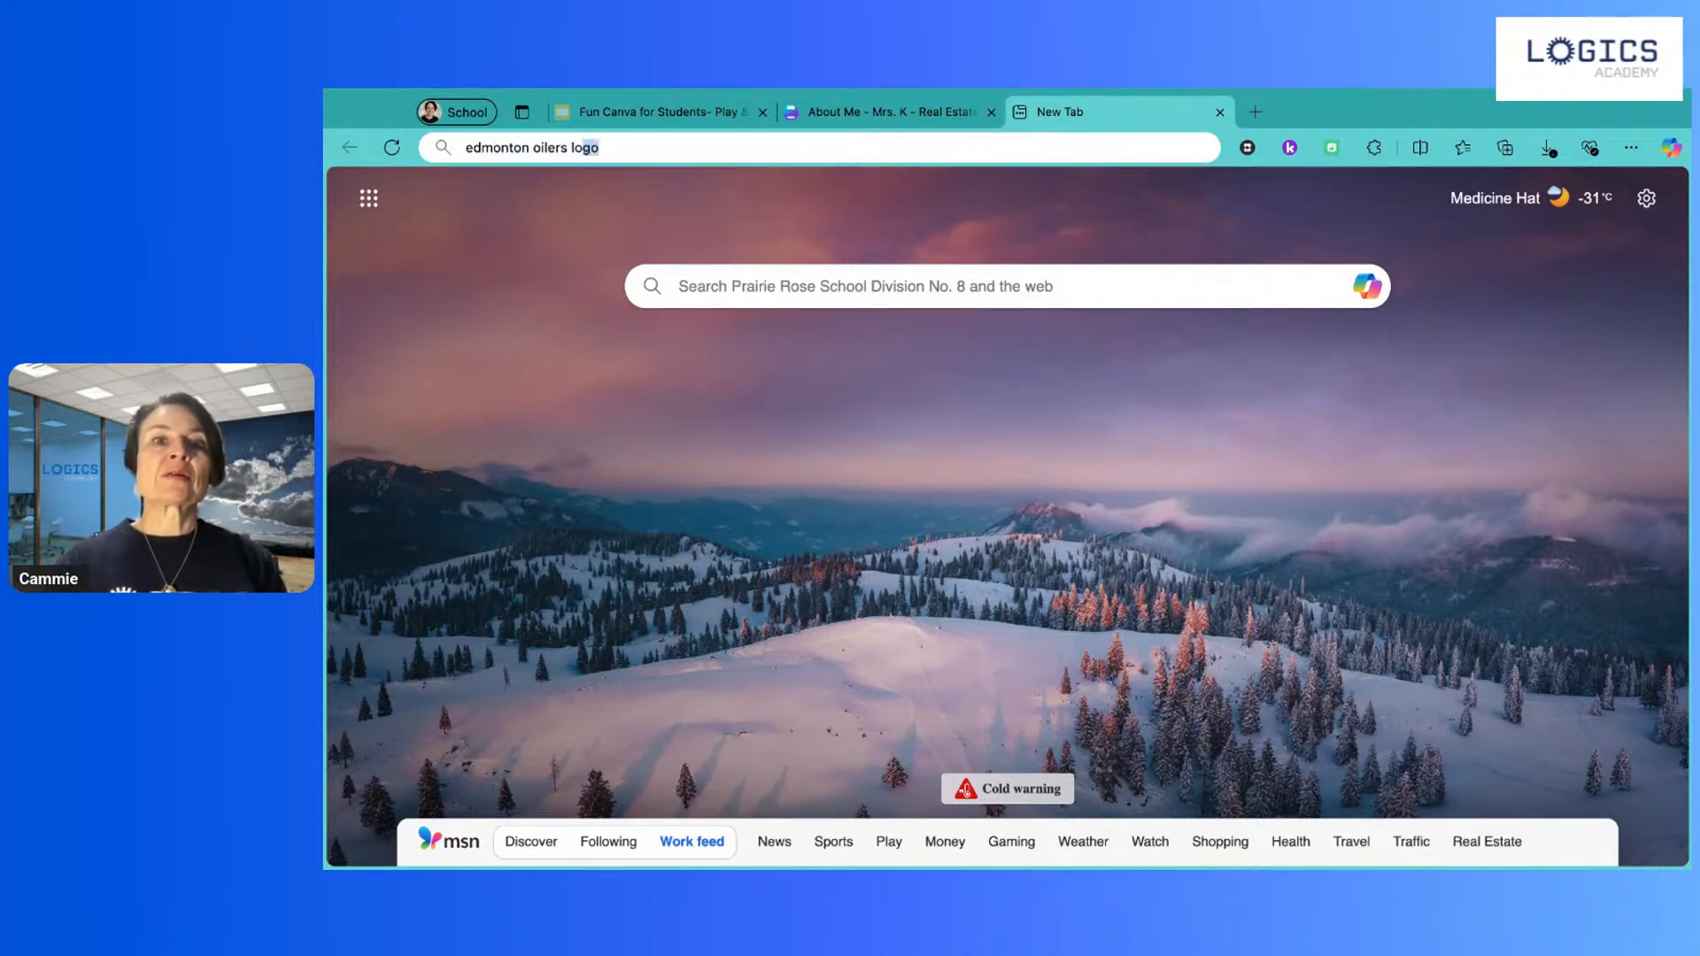
text(go)
key(Return)
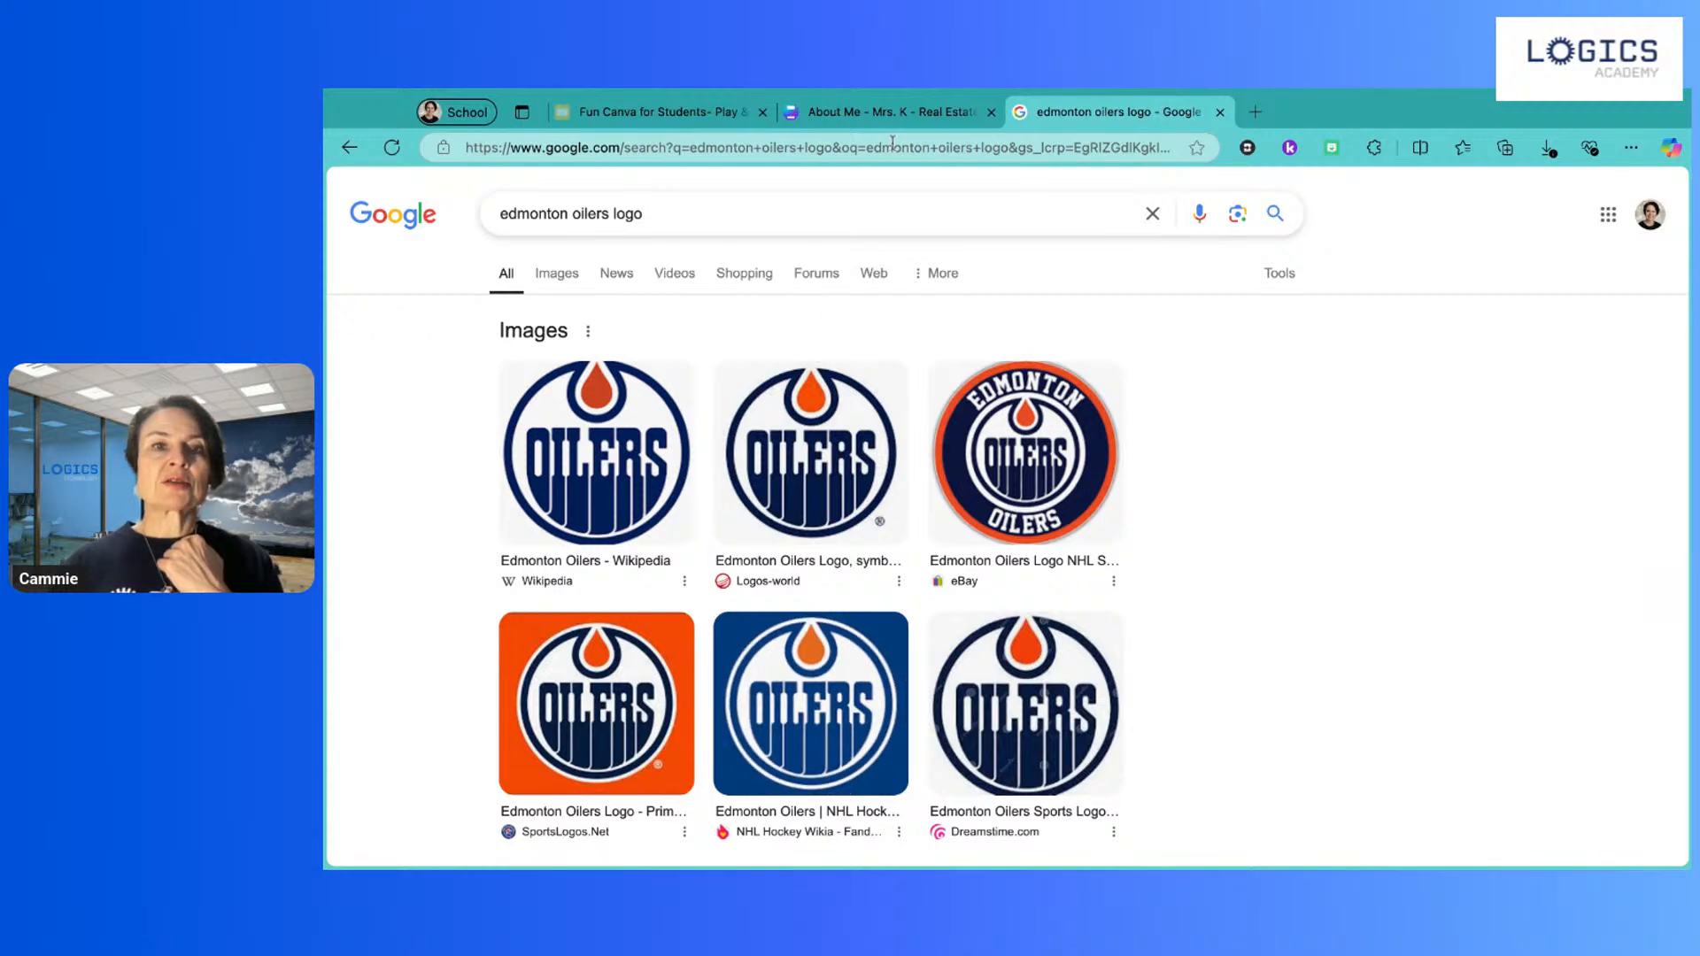
click(890, 112)
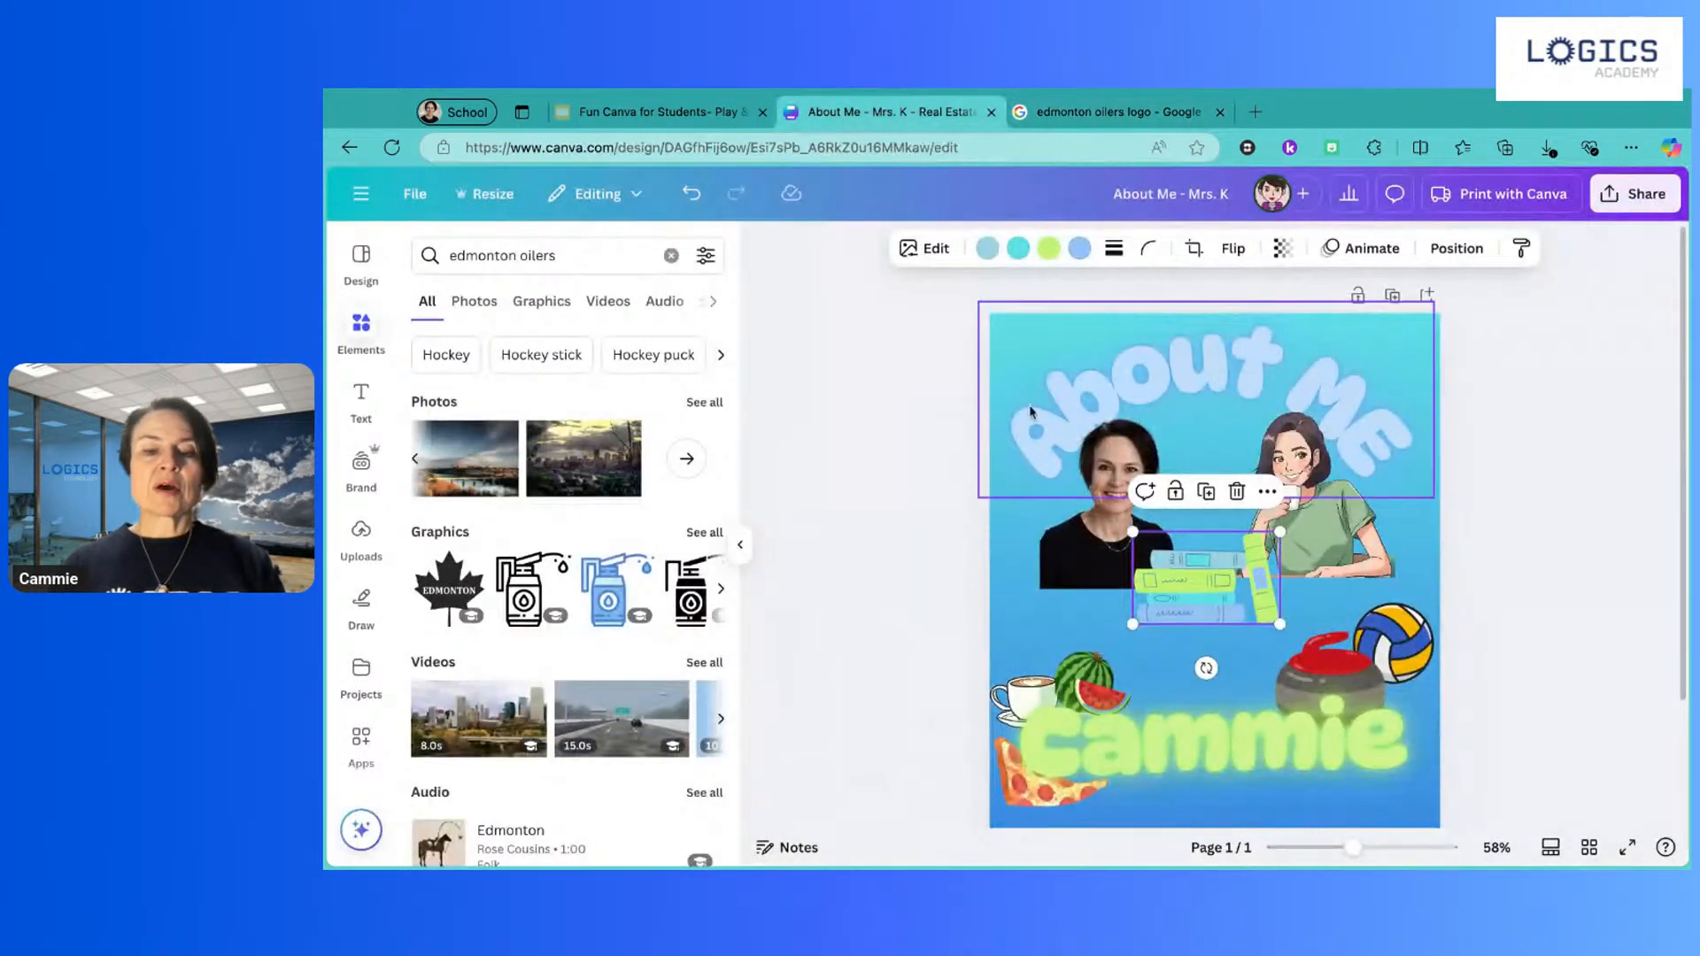
Step: Paste the Oilers logo, shrink it, and place it between the watermelon and curling stone
key(ctrl+v)
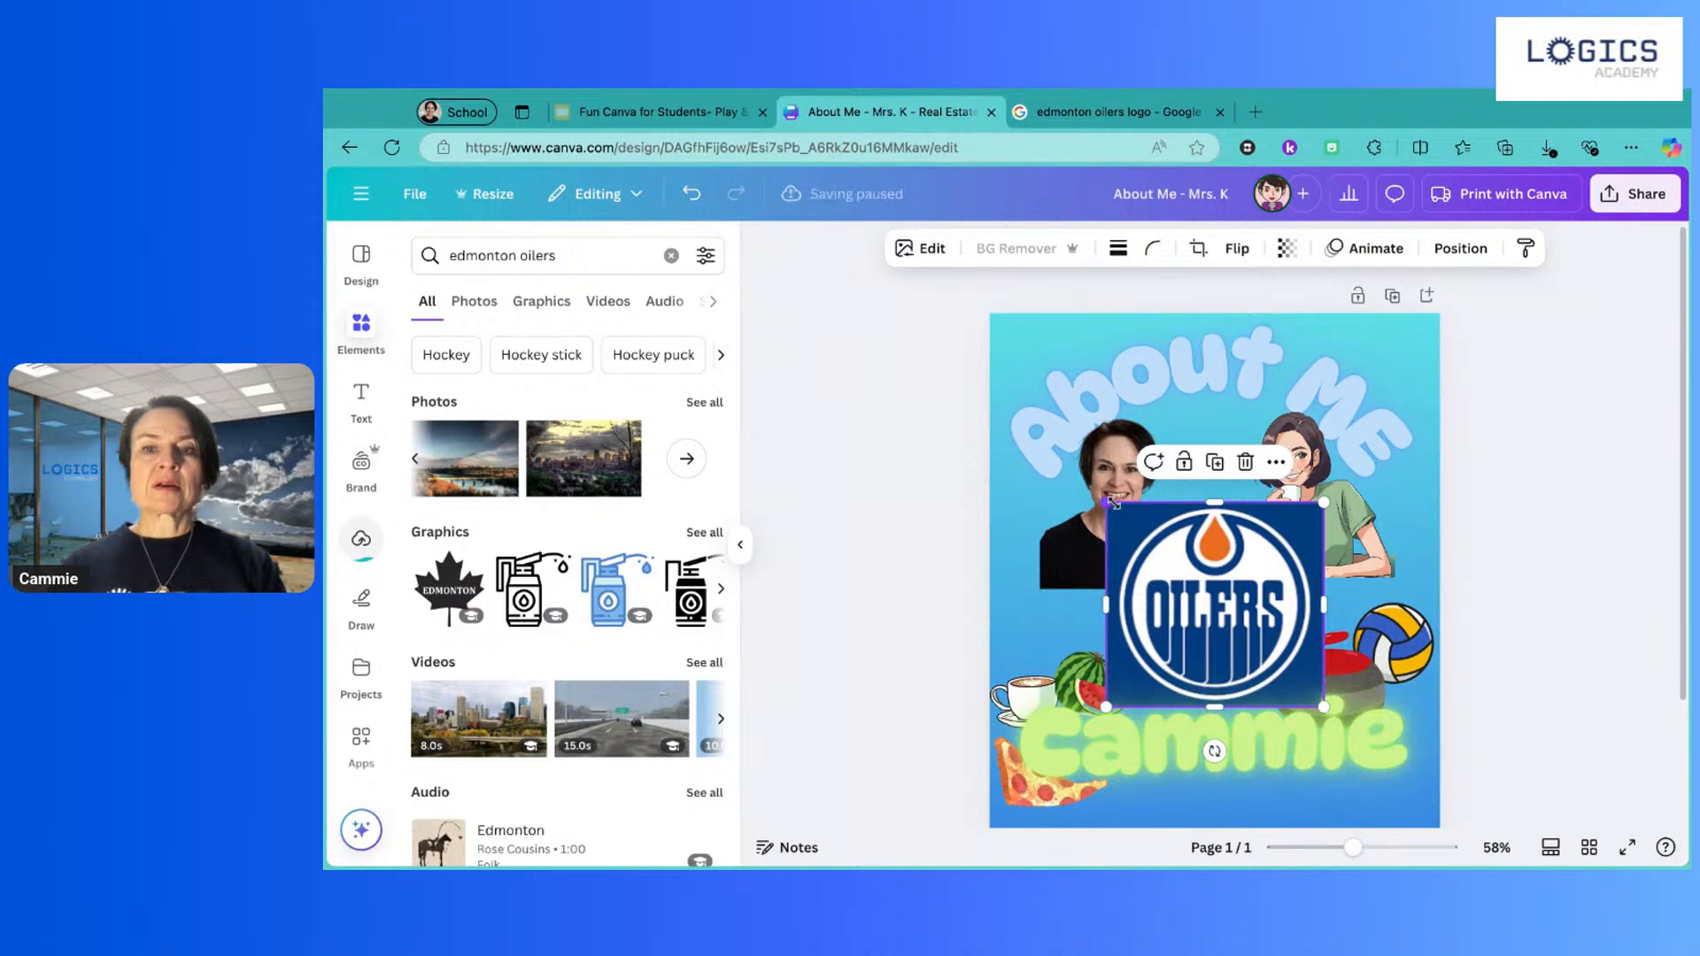
drag(1111, 502, 1213, 603)
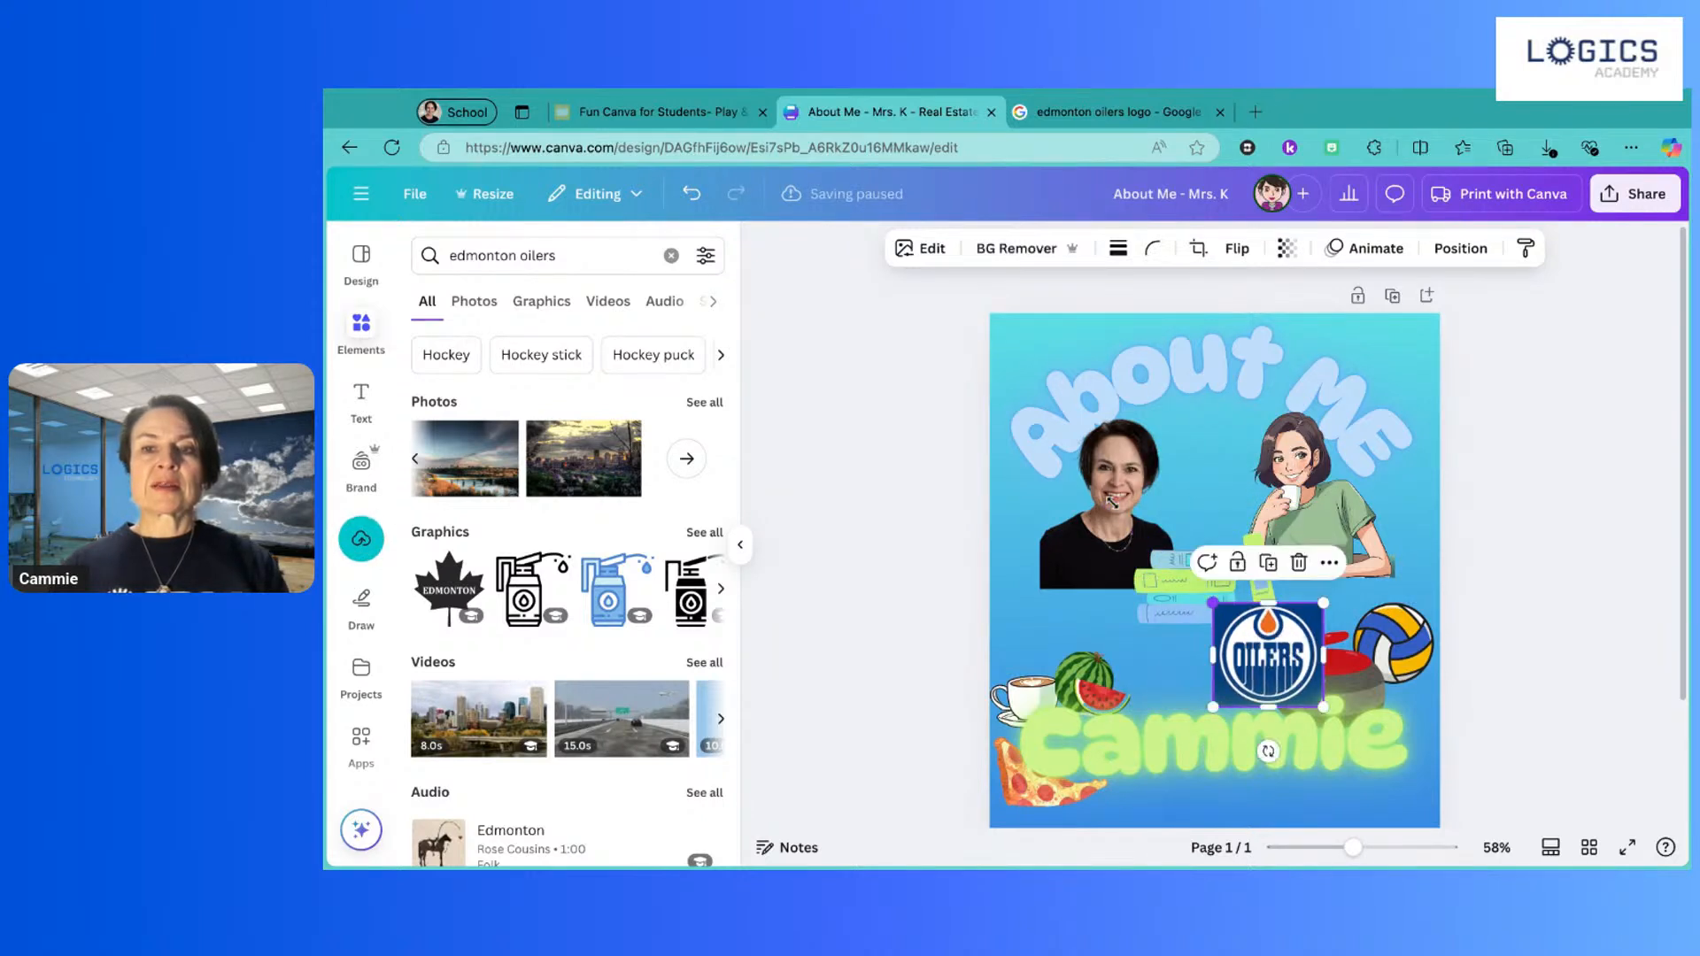
drag(1254, 657, 1041, 594)
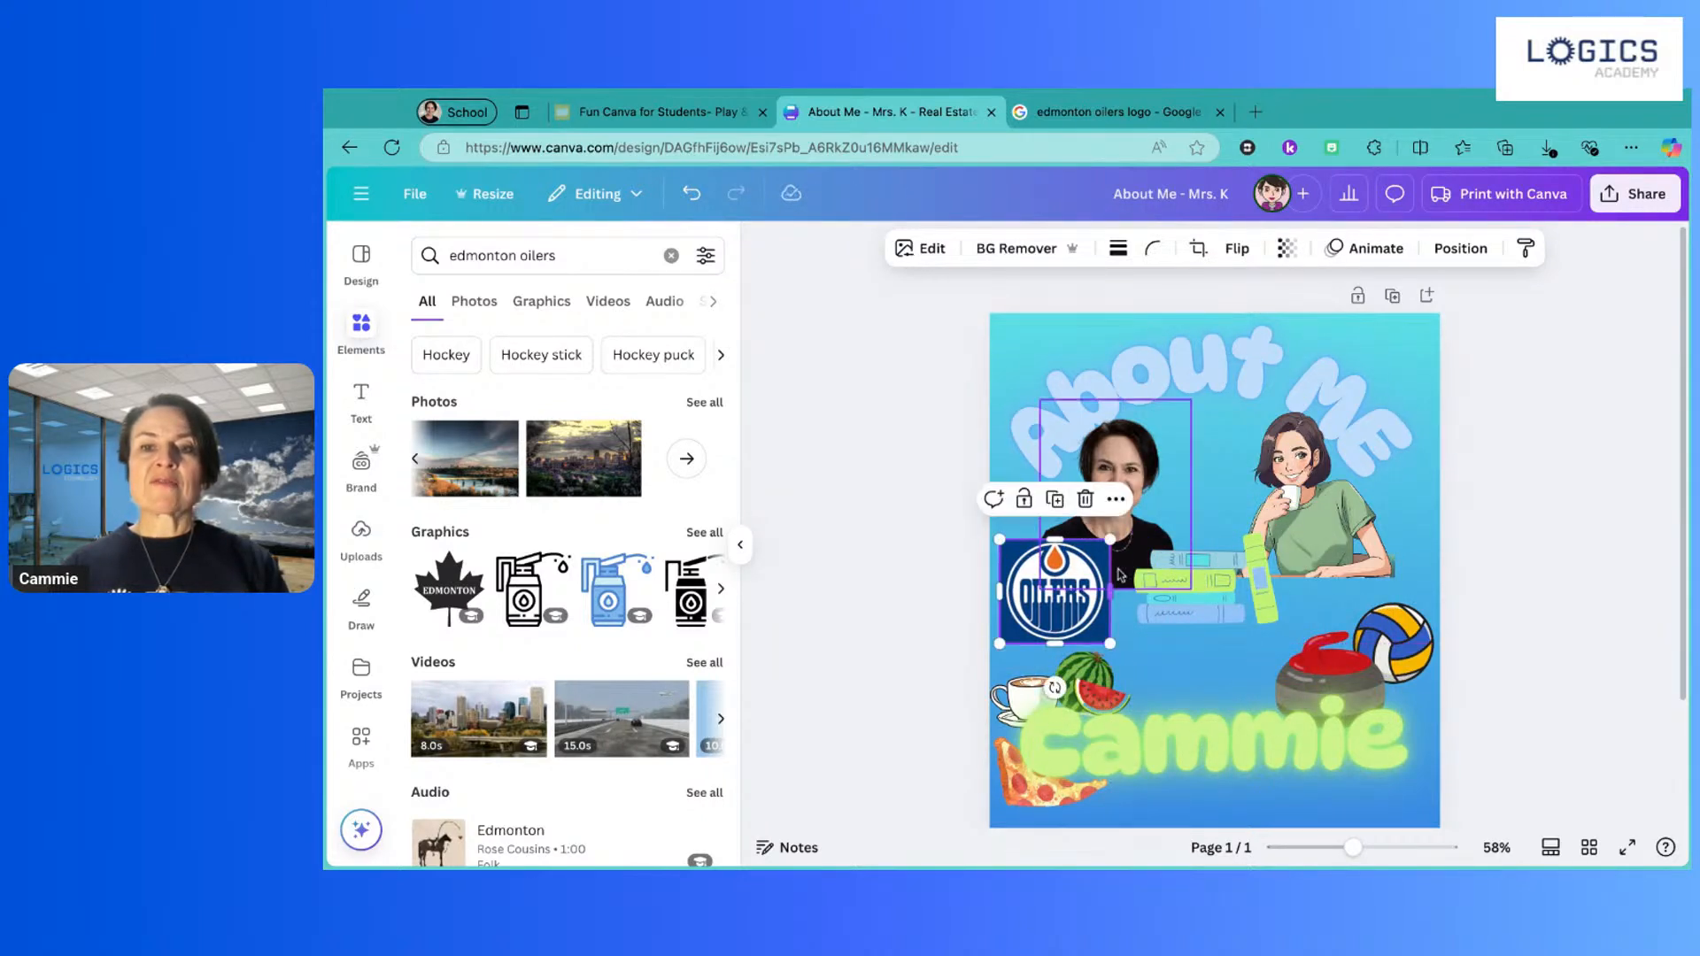
drag(1110, 544, 1102, 551)
drag(1049, 608, 1231, 666)
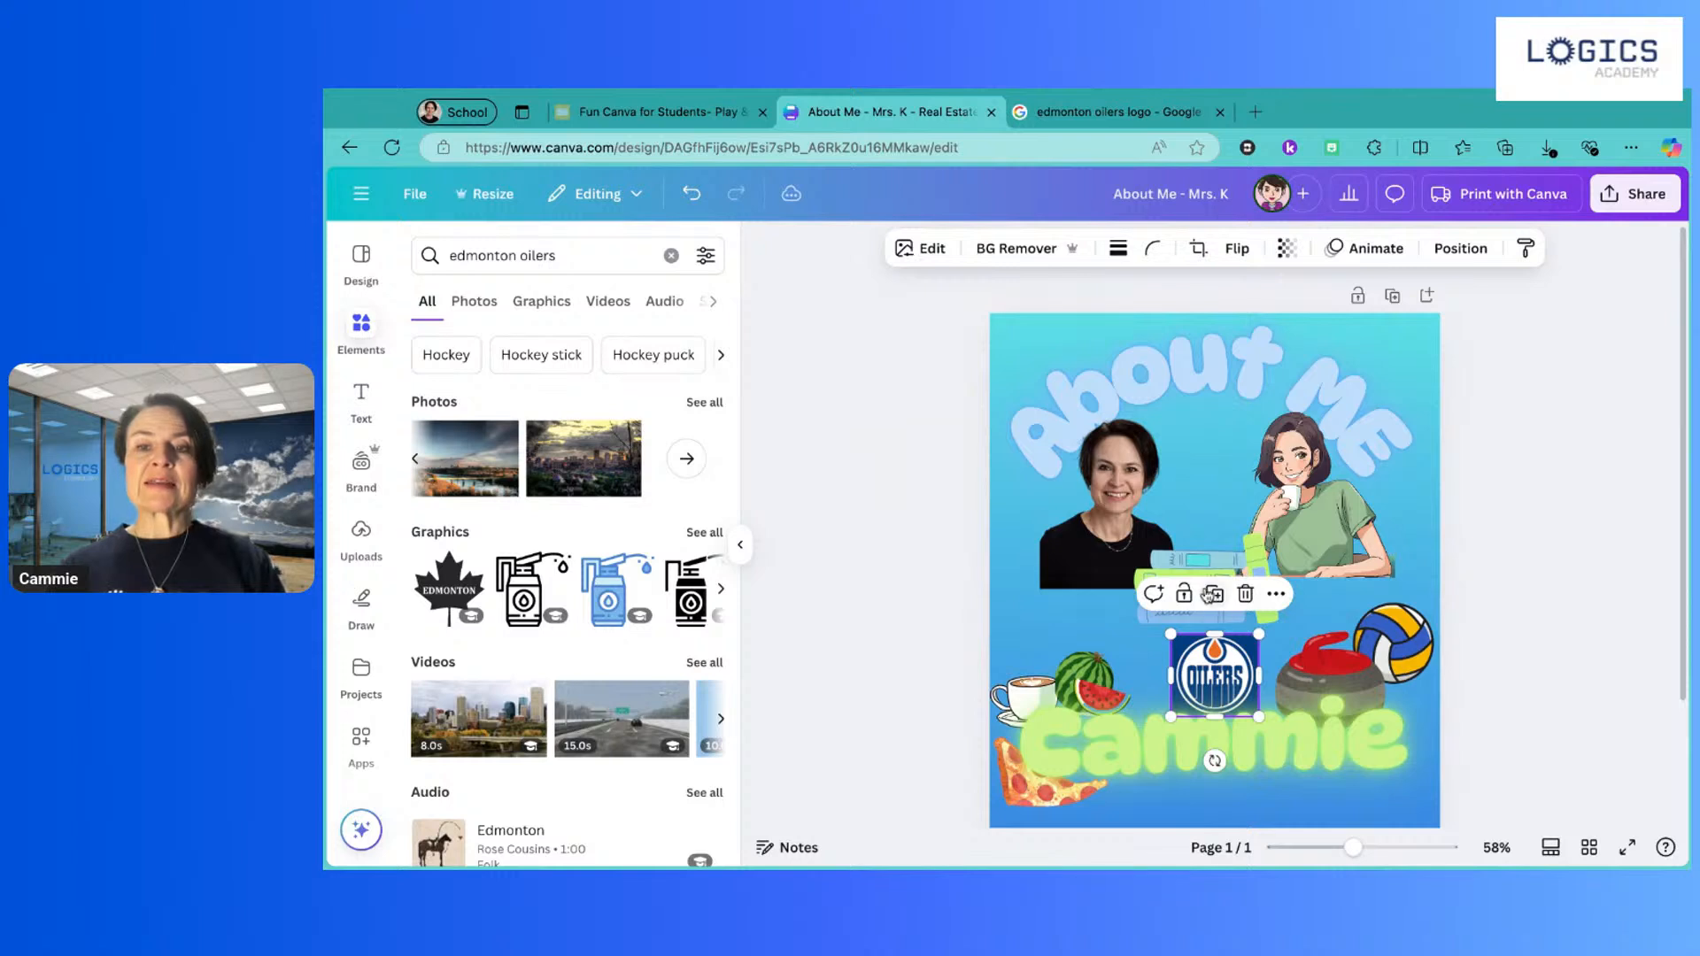
Step: Nudge the book stack above the logo, shift the portrait and anime illustration, and recentre 'Cammie'
drag(1215, 577, 1205, 568)
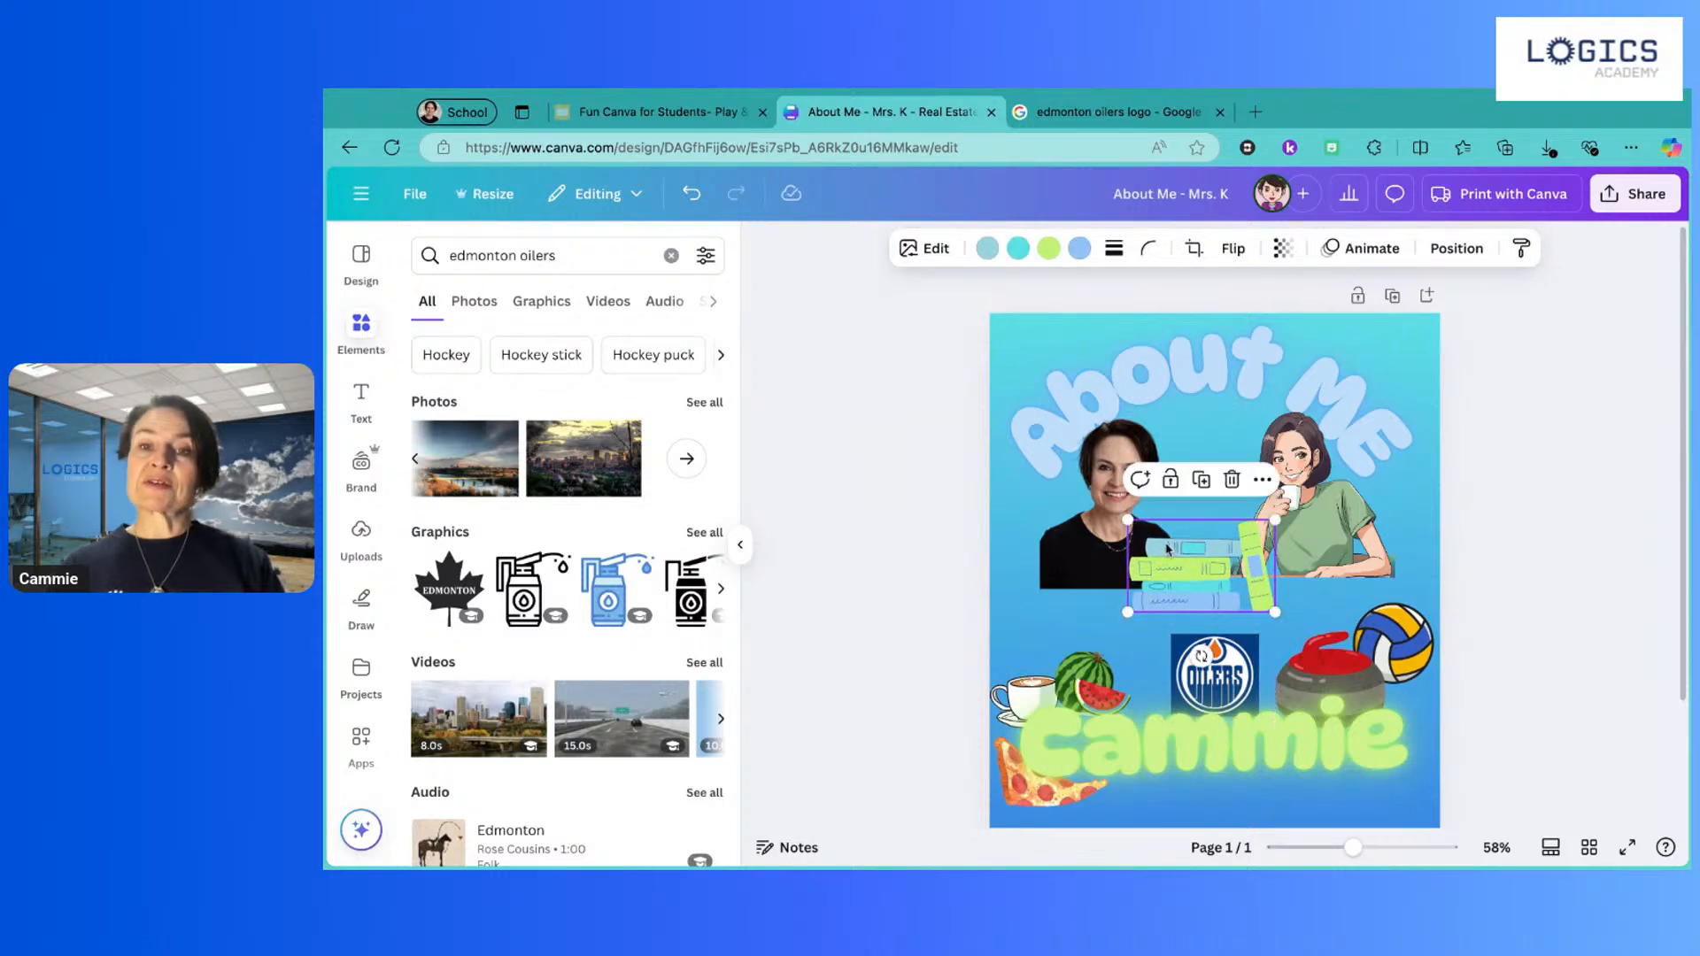
drag(1102, 540, 1096, 539)
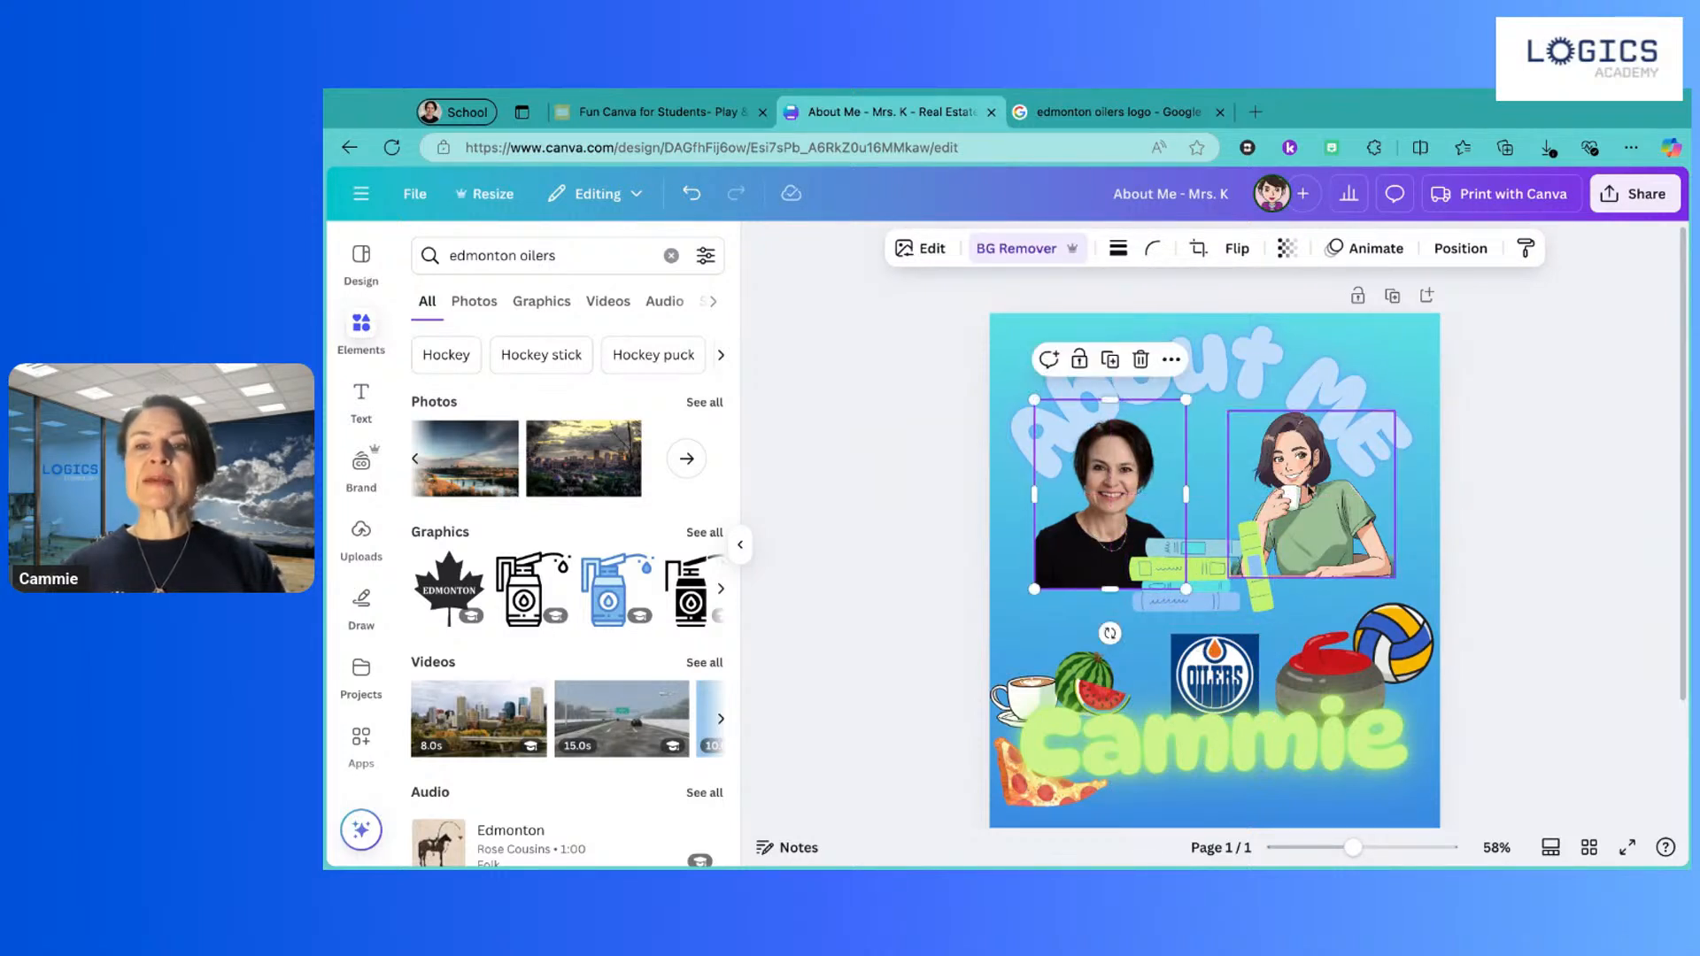
drag(1321, 480, 1328, 481)
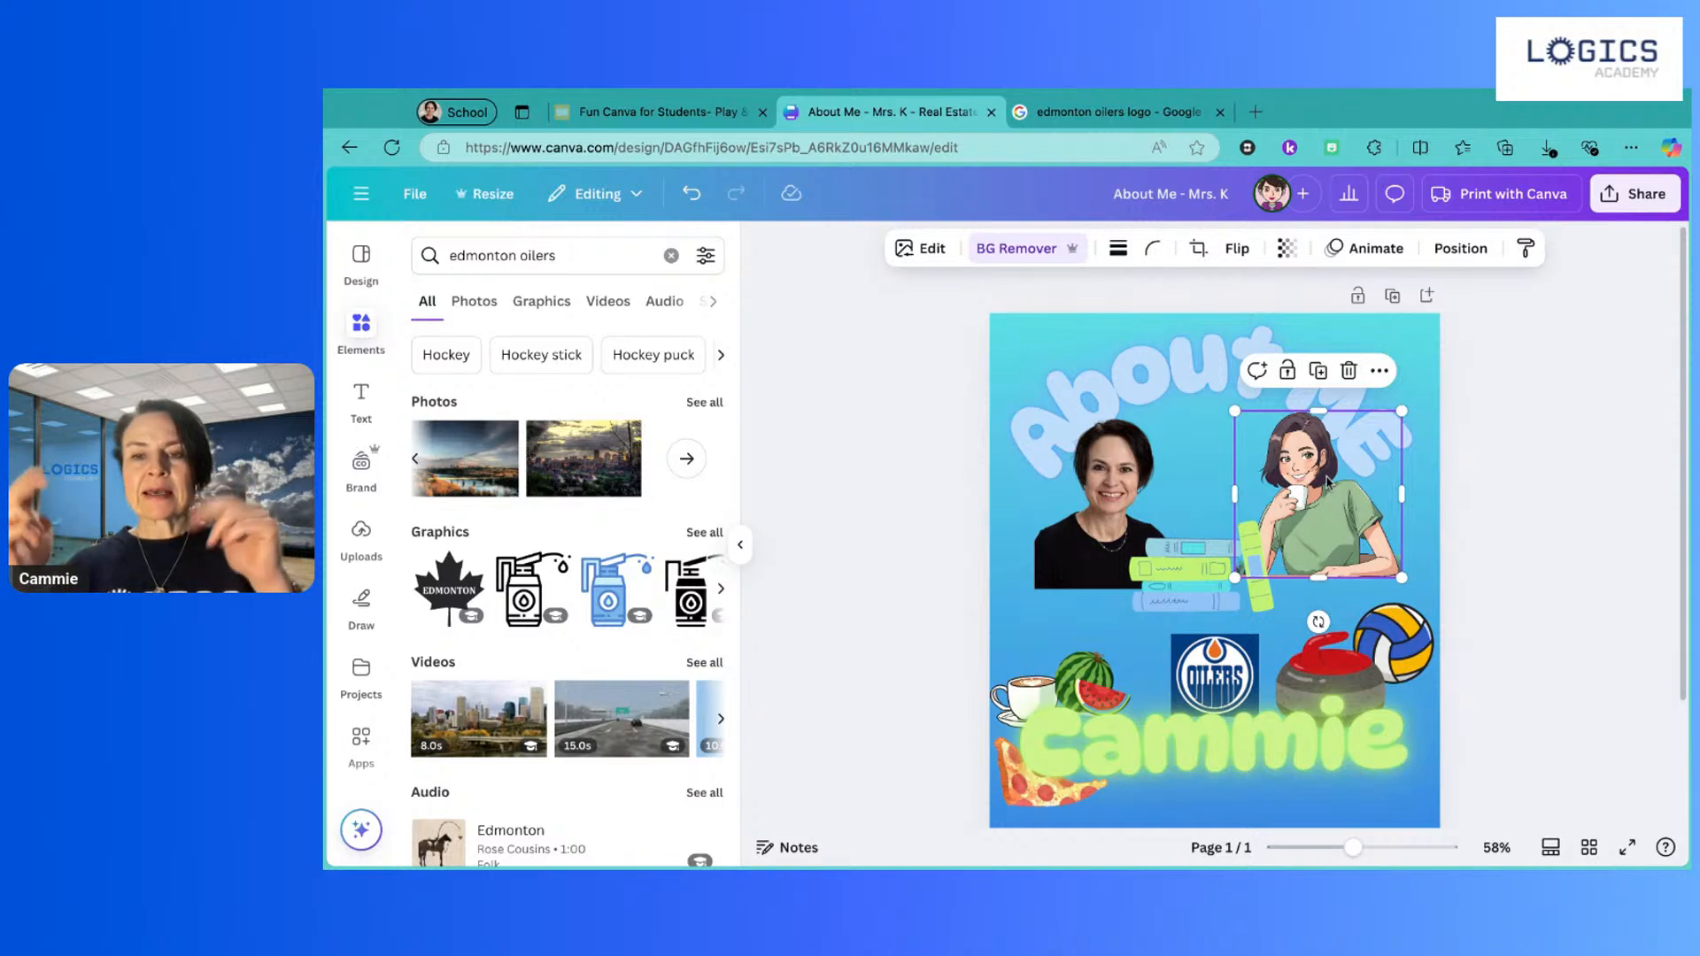
drag(1187, 586, 1198, 599)
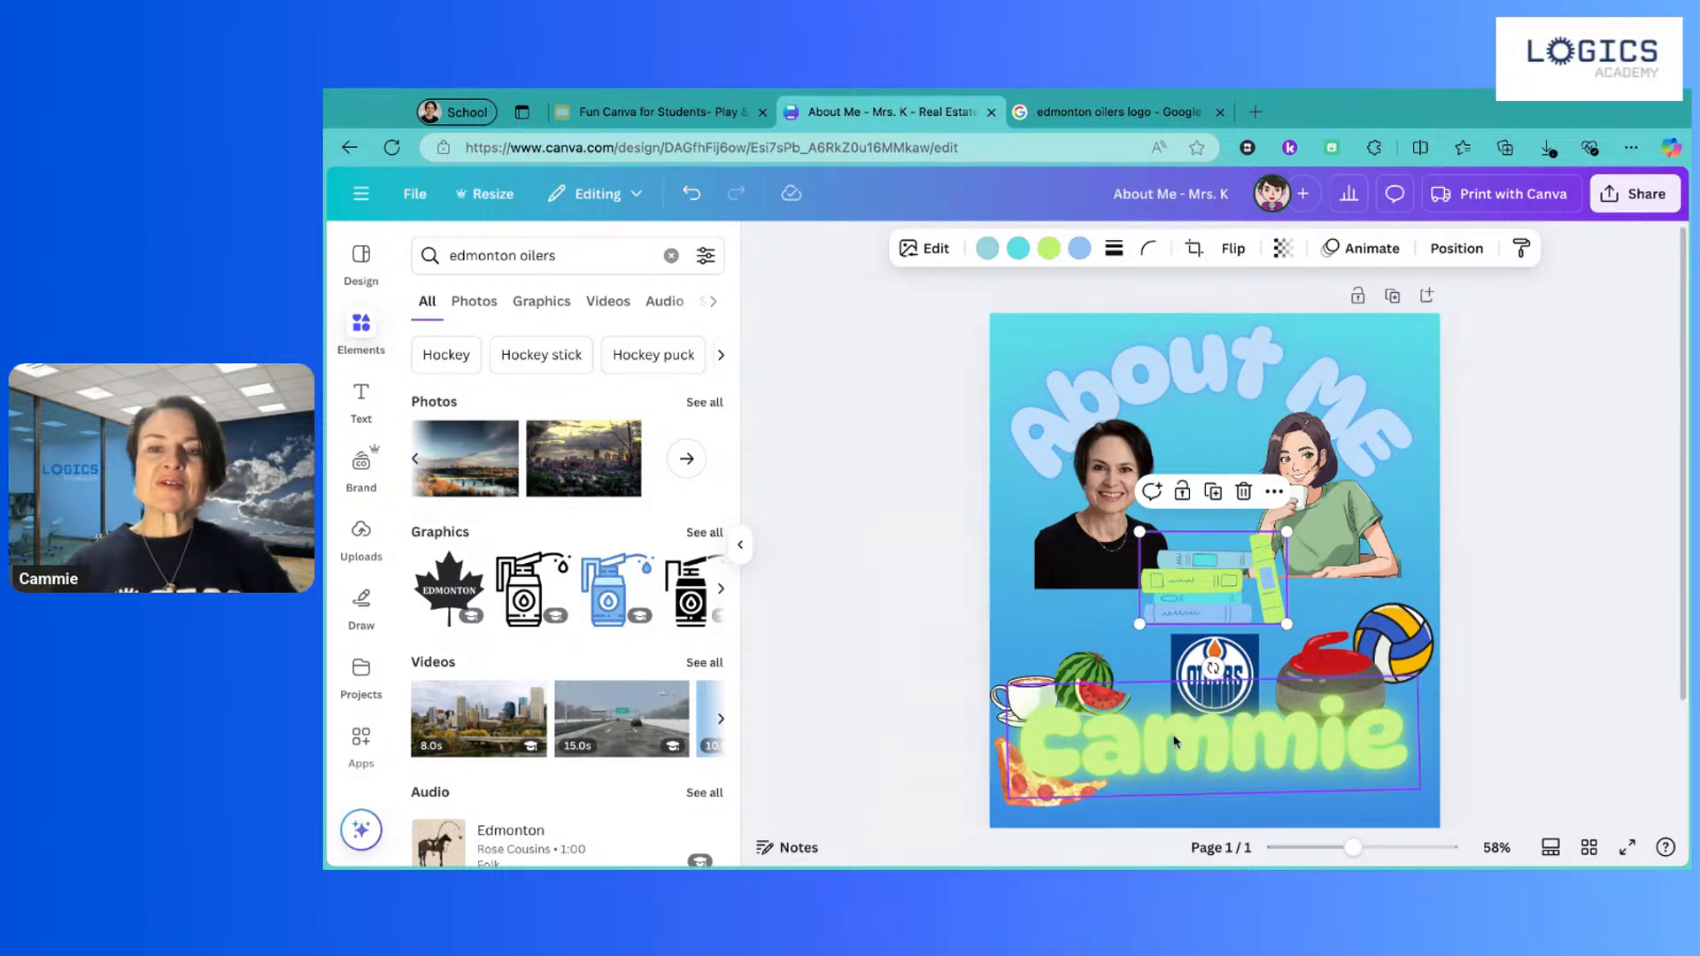
drag(1179, 743, 1192, 735)
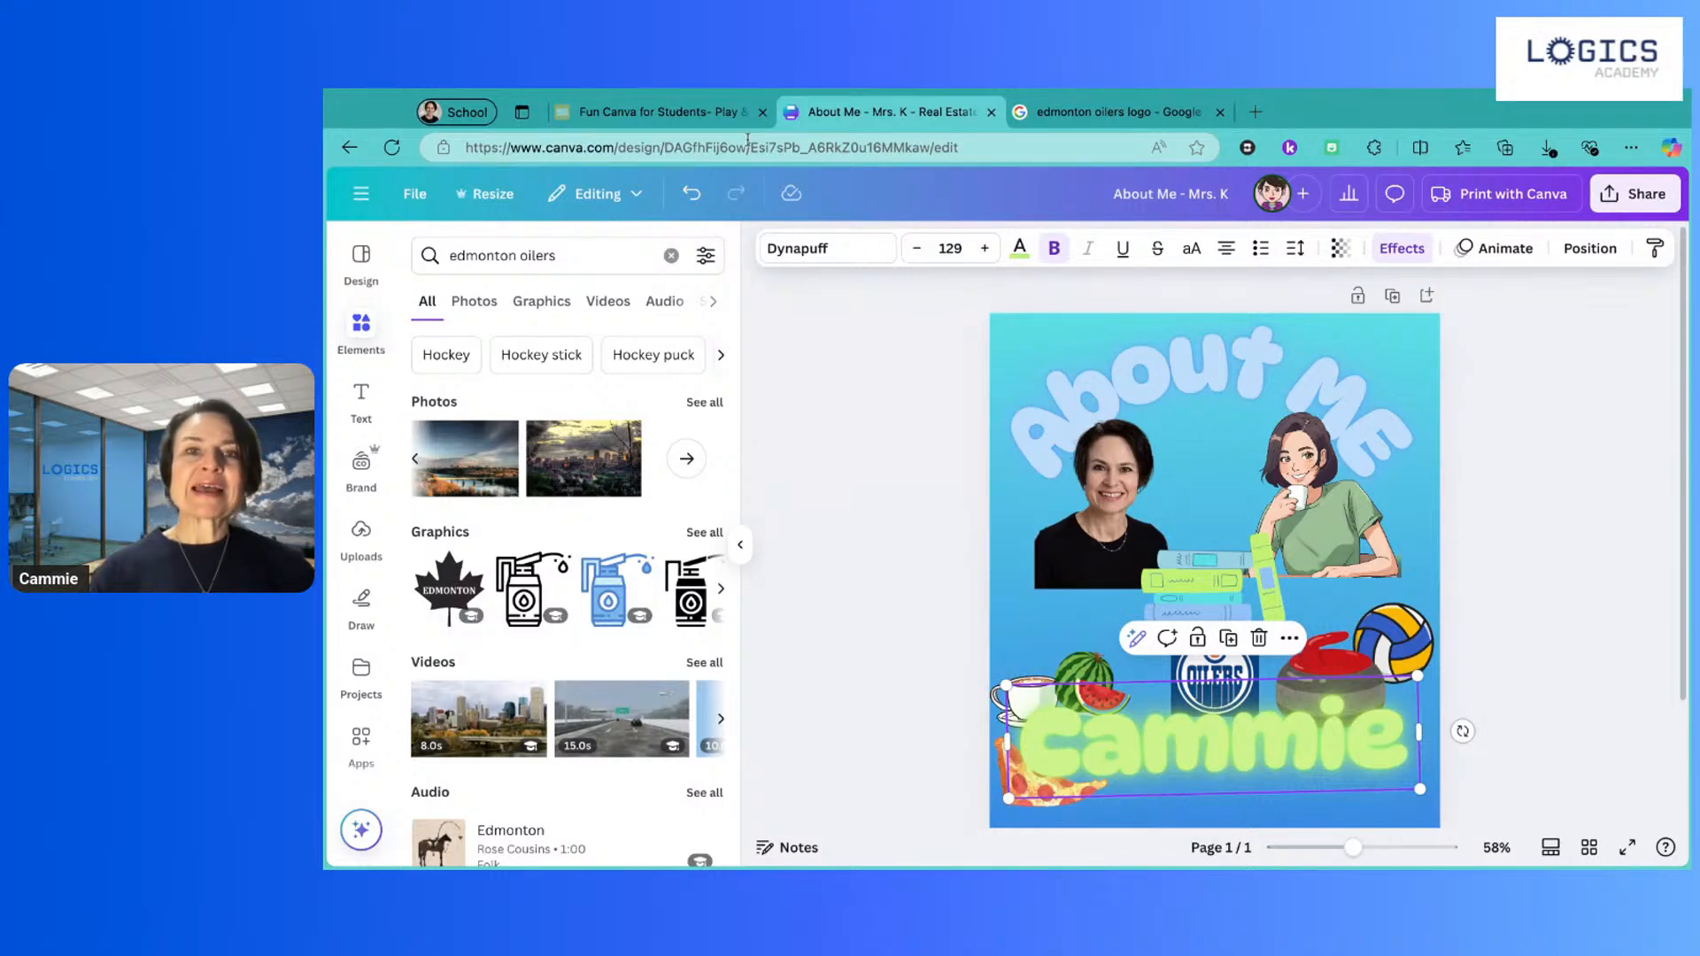
Step: Step the lesson deck forward to the 'Pause here and complete Activity 4' slide
click(662, 112)
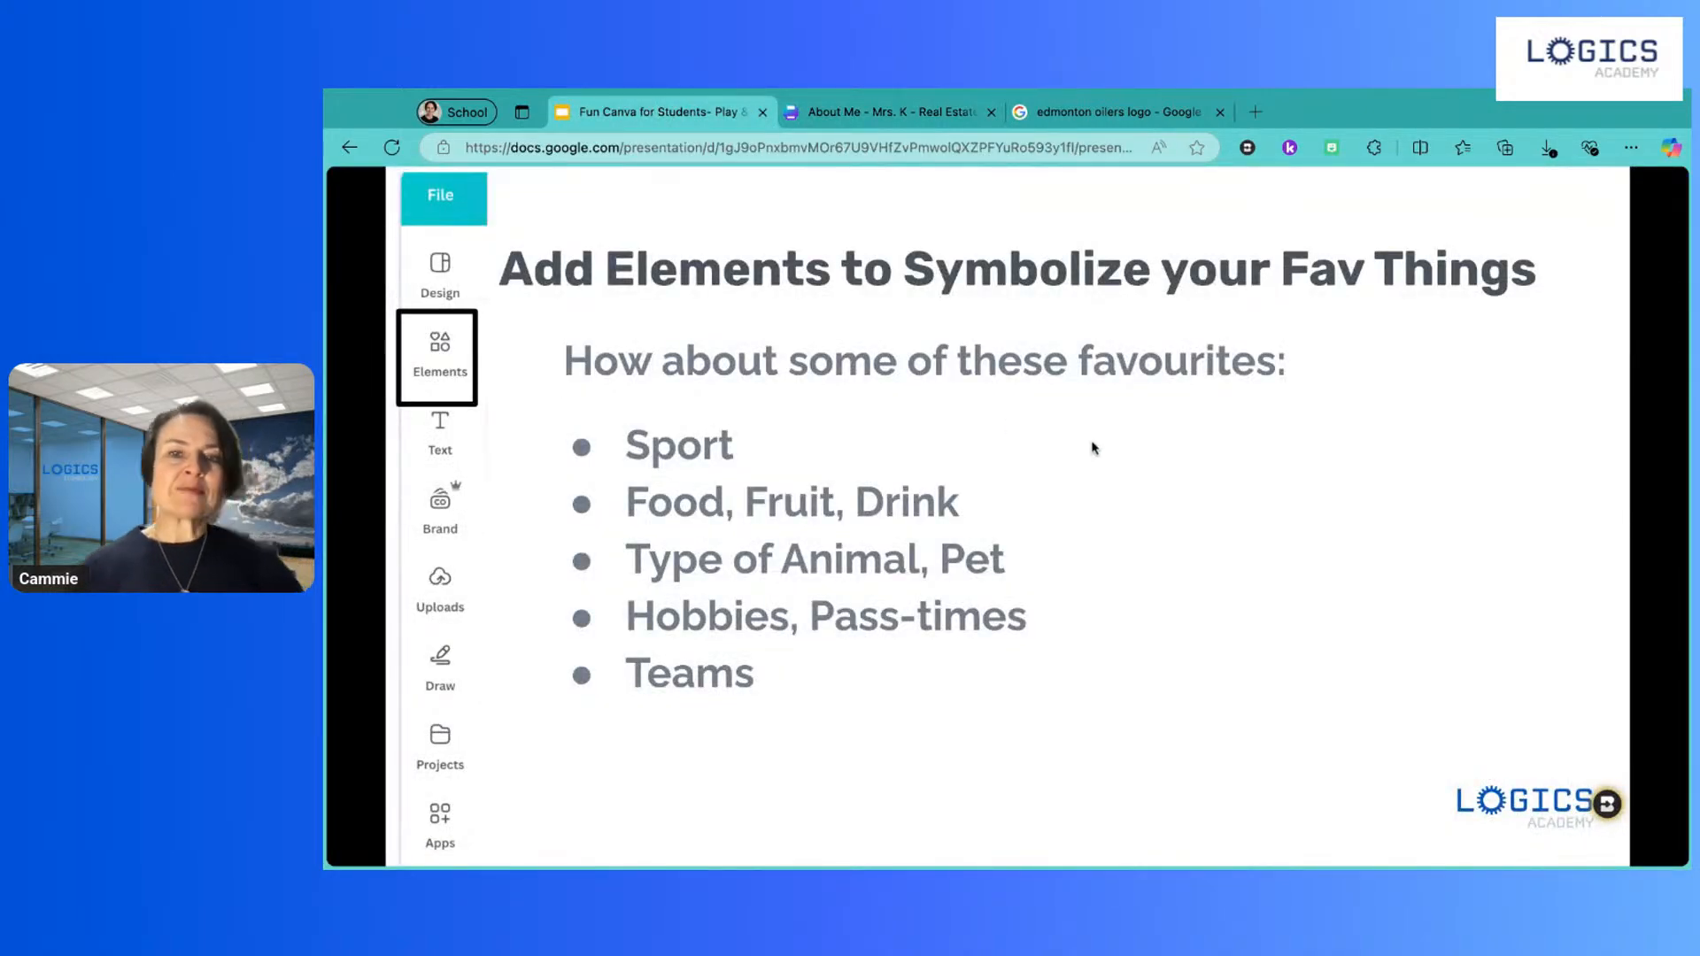
click(1120, 458)
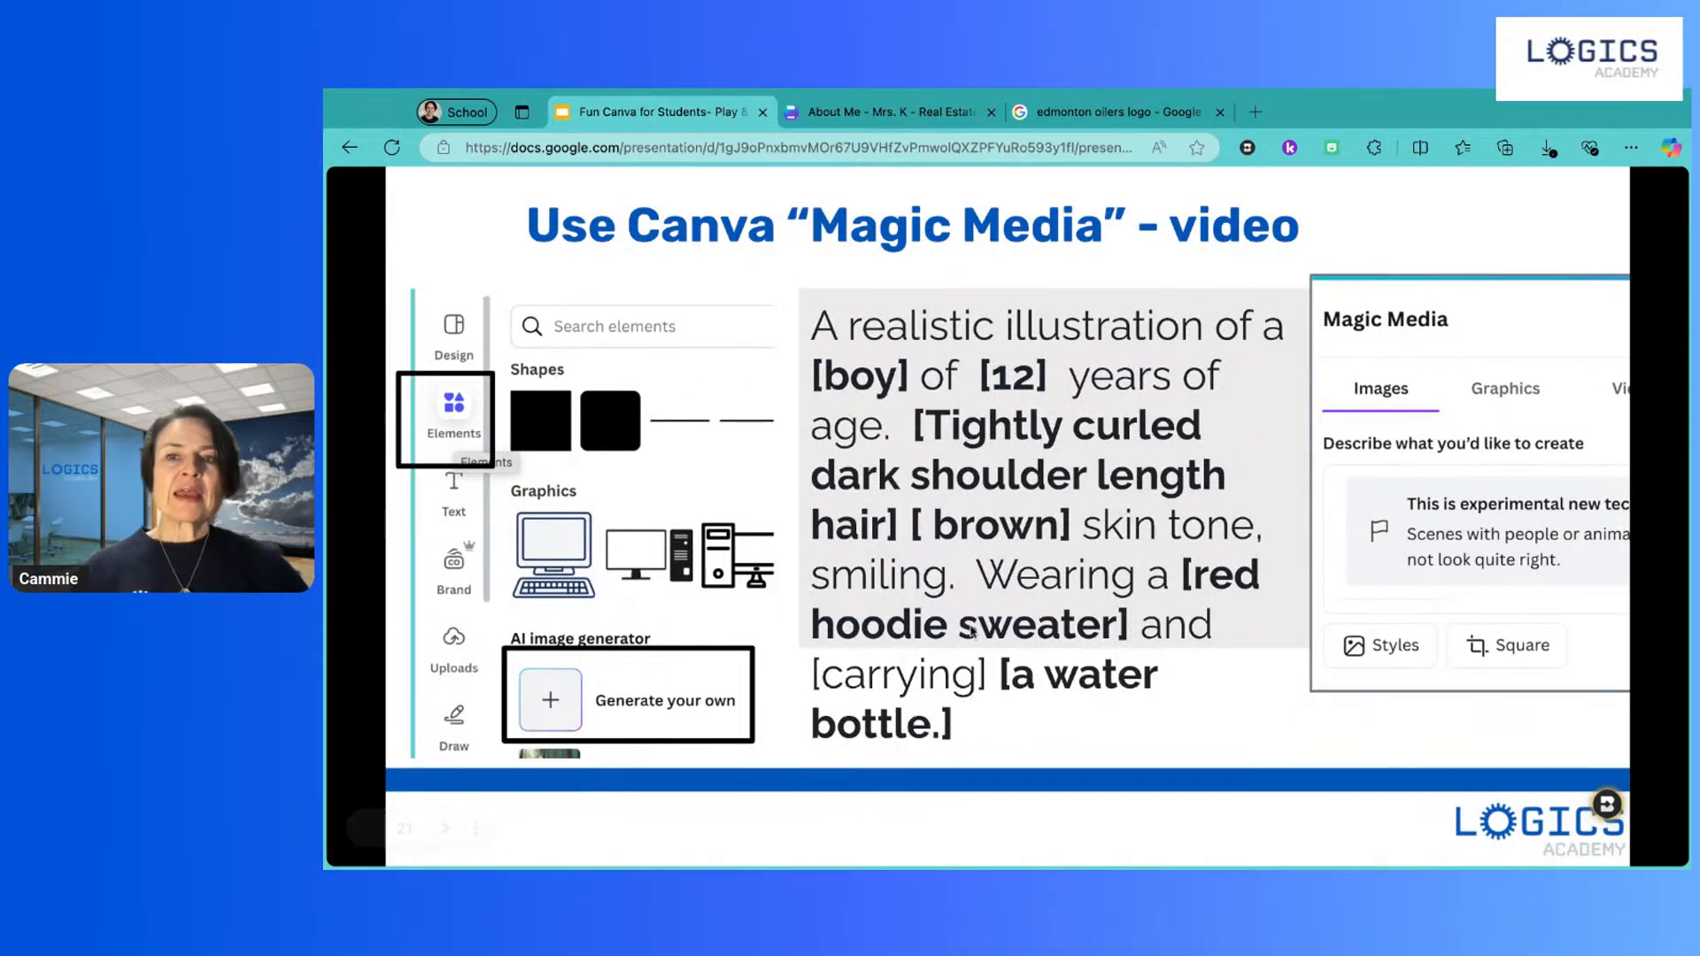
click(1390, 228)
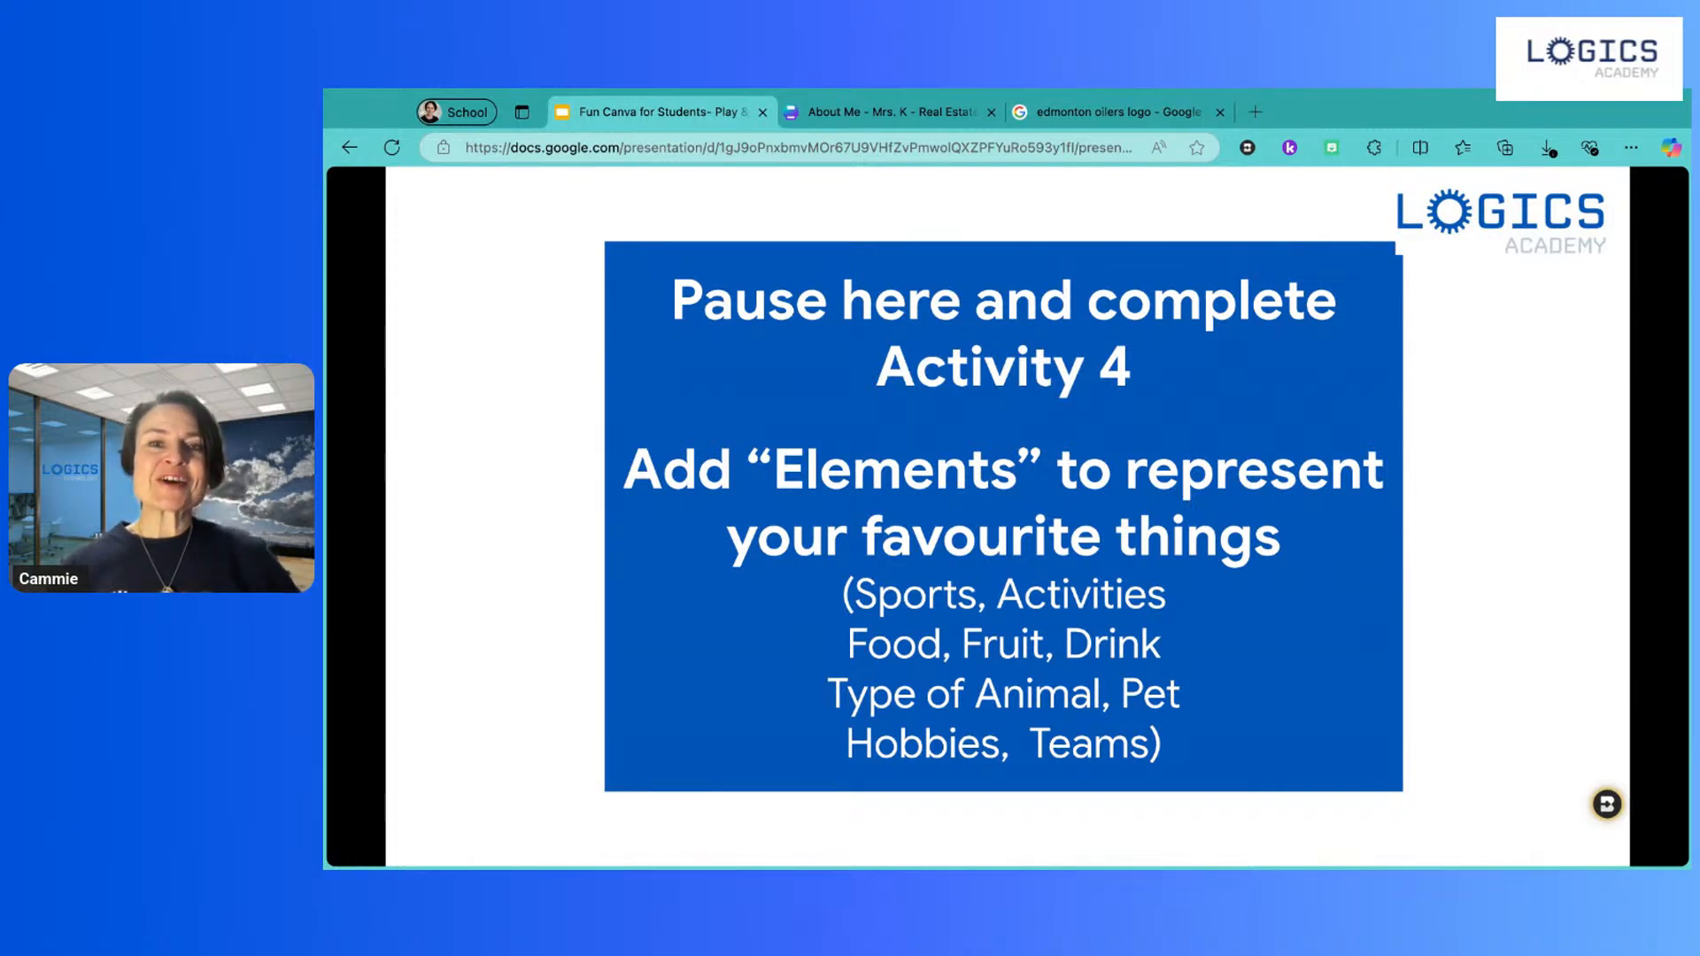
click(324, 441)
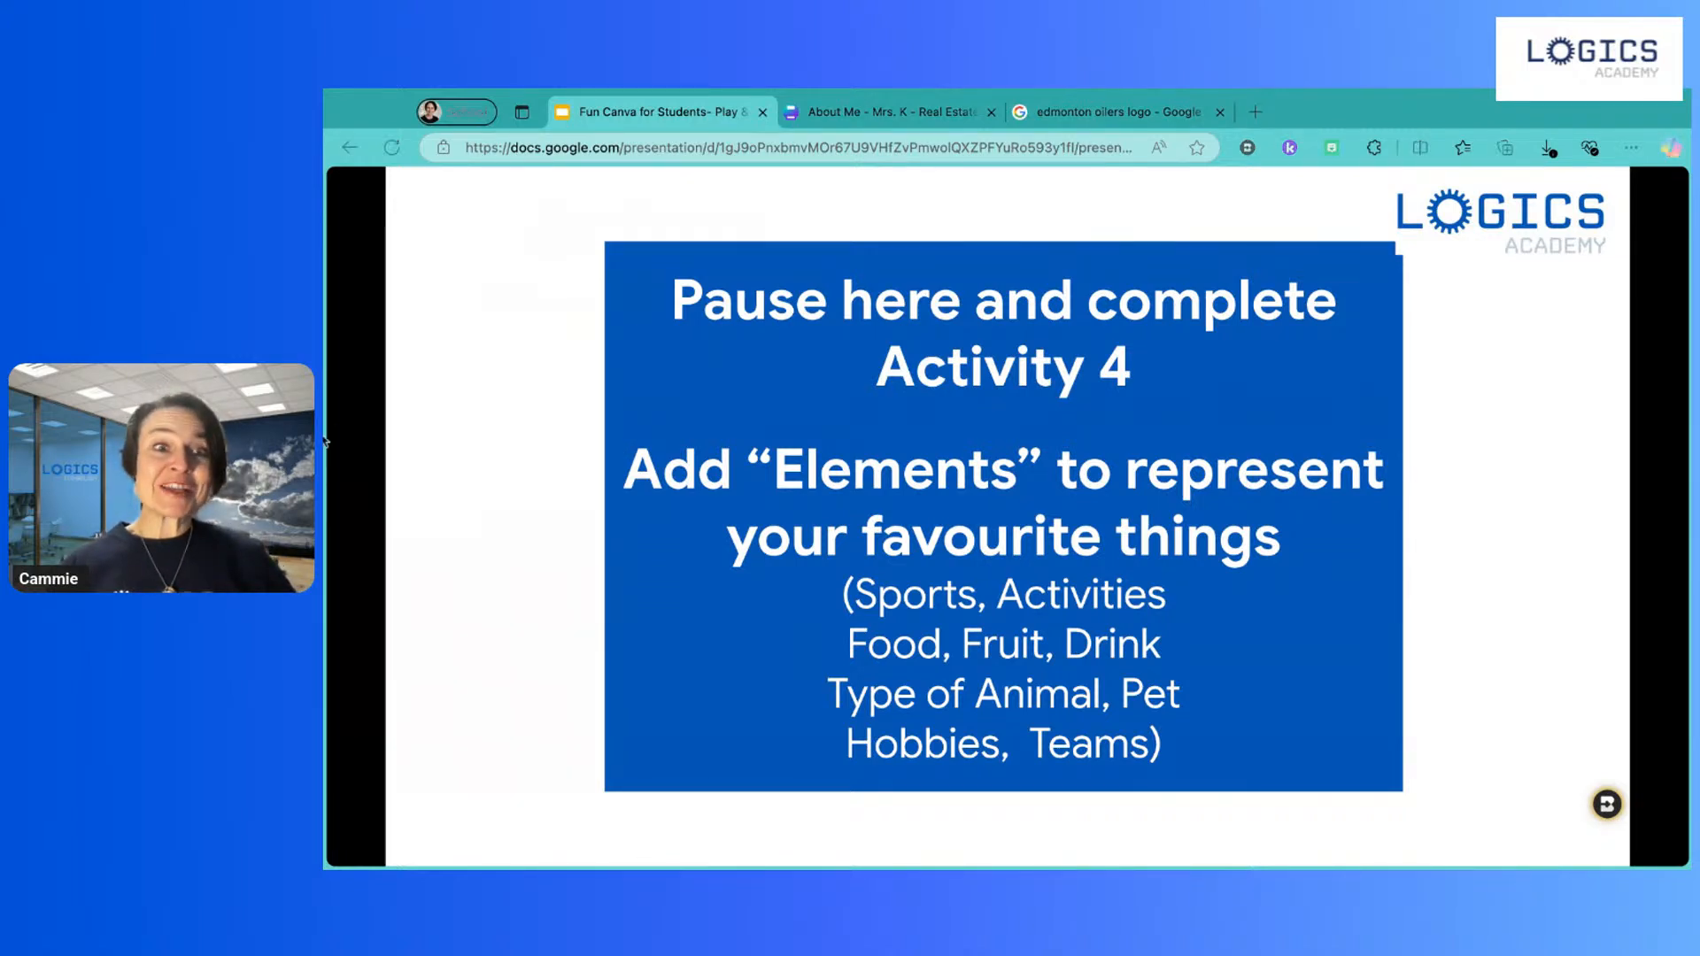